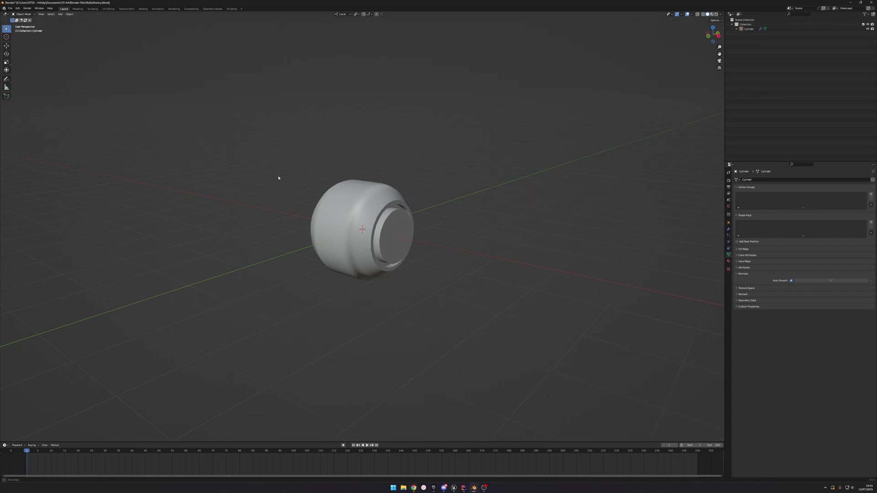
Step: Switch to Unreal Editor and play-test TestLevel to watch how the roller enemy behaves
middle_drag(276, 180, 451, 224)
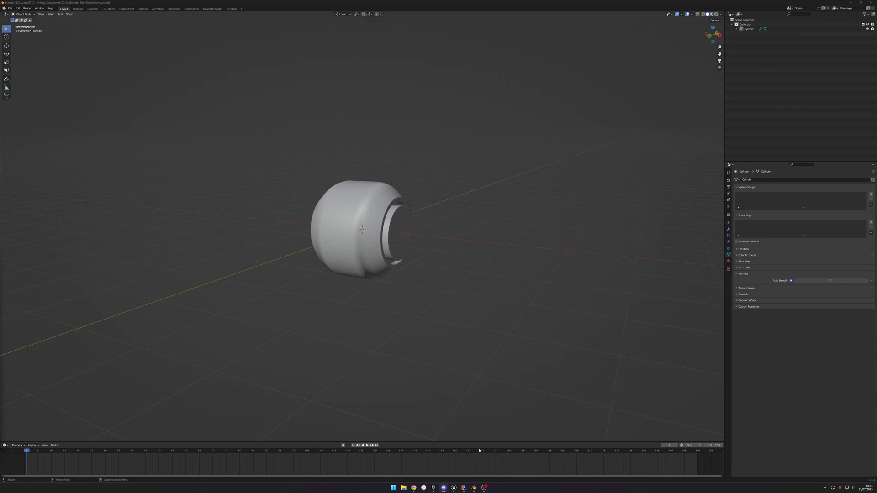
click(453, 488)
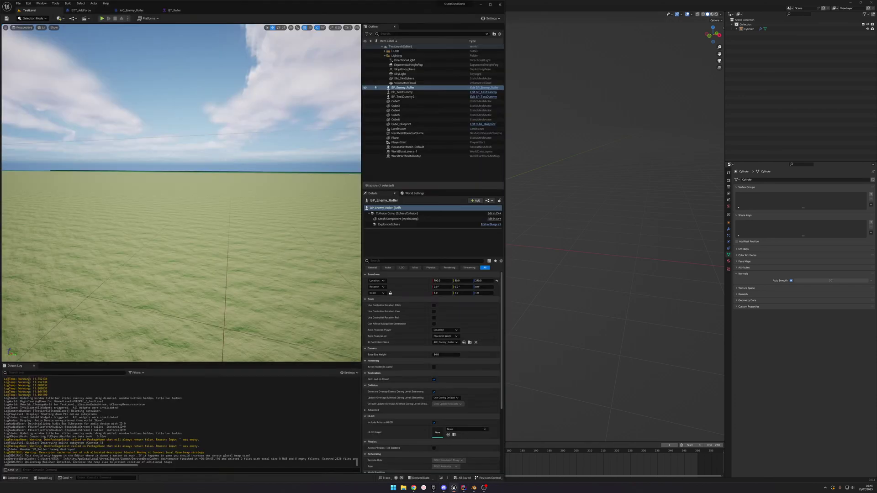
click(102, 18)
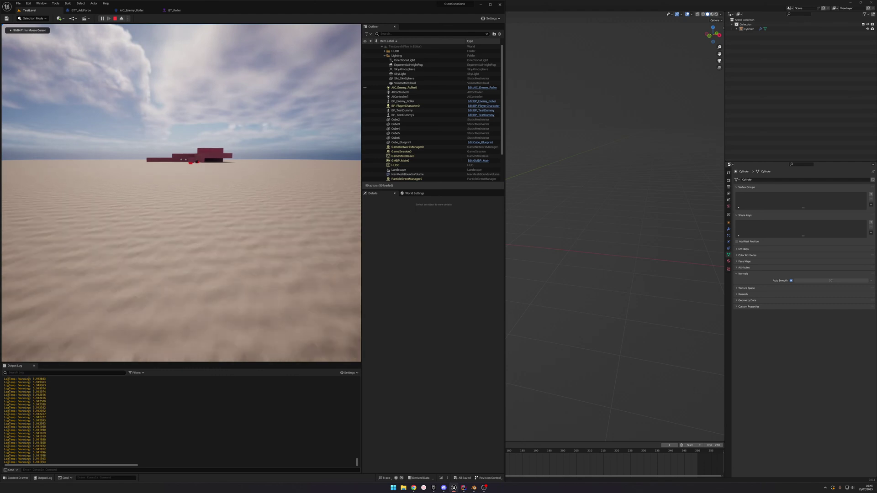
key(w)
key(d)
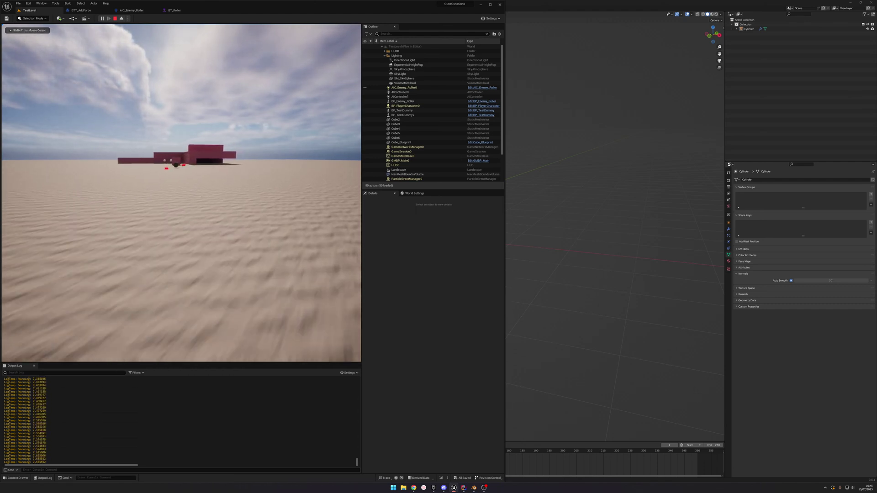
key(w)
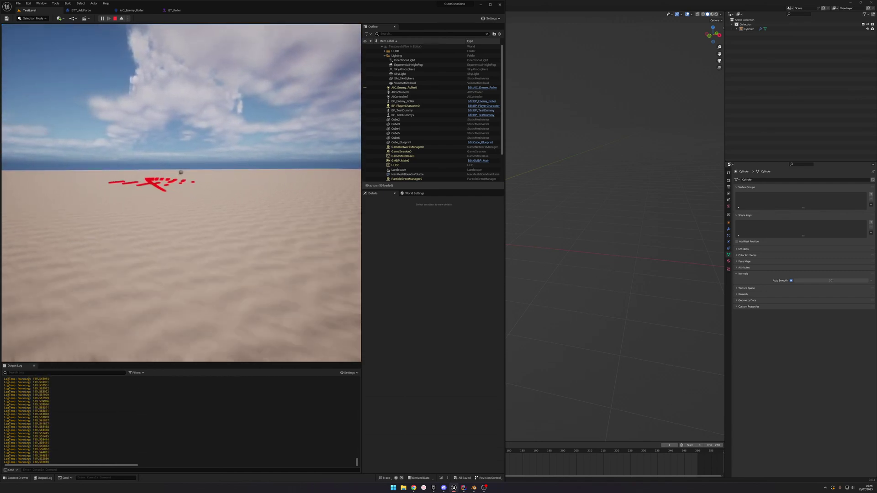
key(Escape)
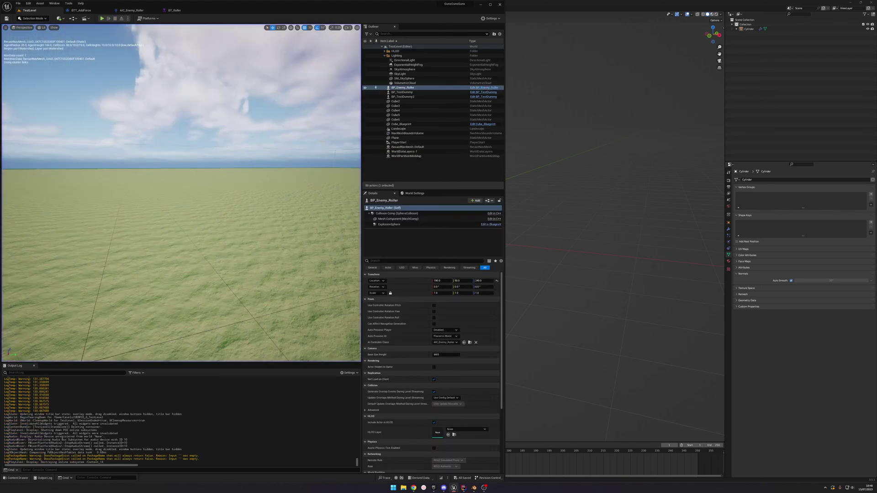
Step: Return to Blender and save RollerEnemy.blend
click(653, 155)
key(ctrl+s)
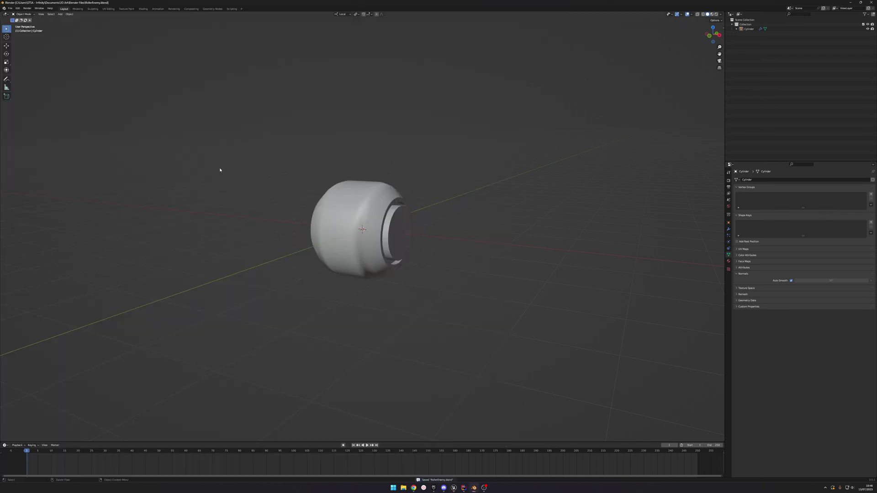
middle_drag(232, 173, 203, 165)
right_click(200, 158)
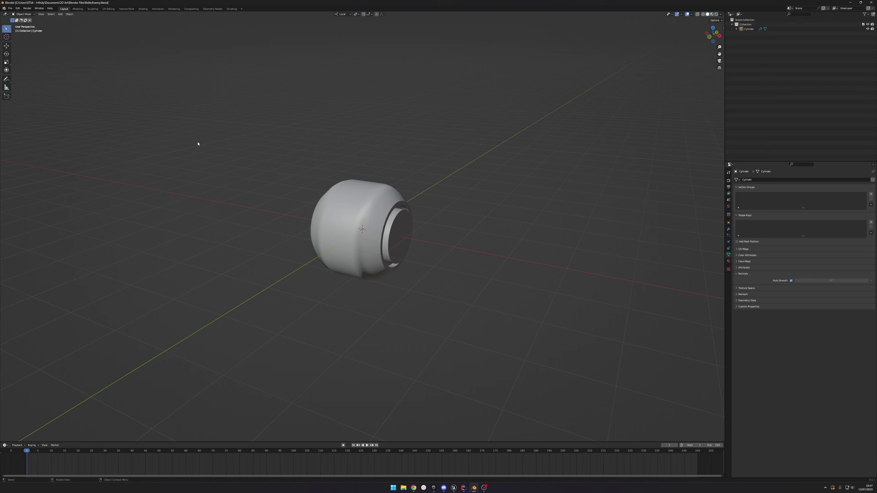
Step: Try extruding the cylinder's central face loop in place and narrowing it along its local X axis
click(337, 185)
key(Tab)
middle_drag(333, 167, 372, 195)
alt+click(372, 195)
key(e)
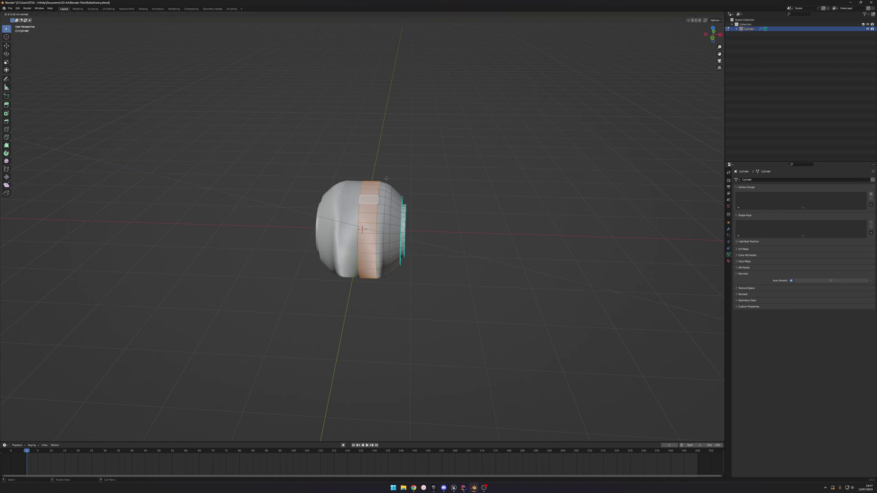
right_click(450, 178)
key(s)
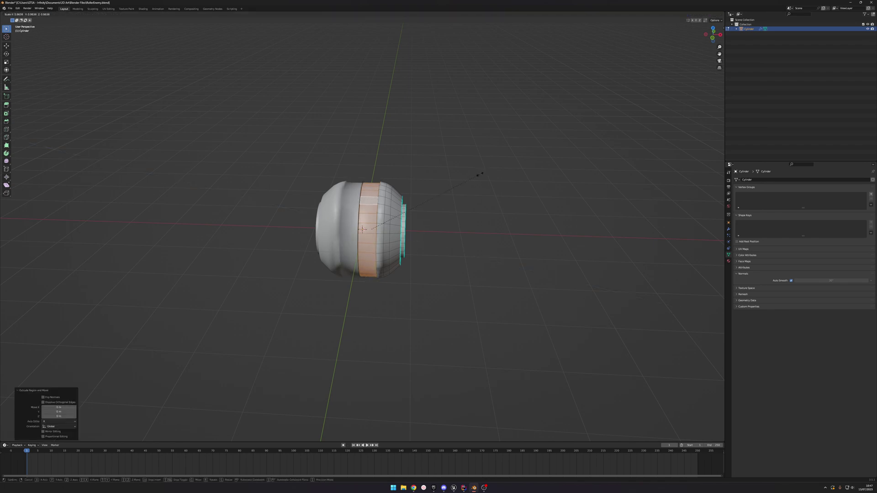
key(x)
key(x)
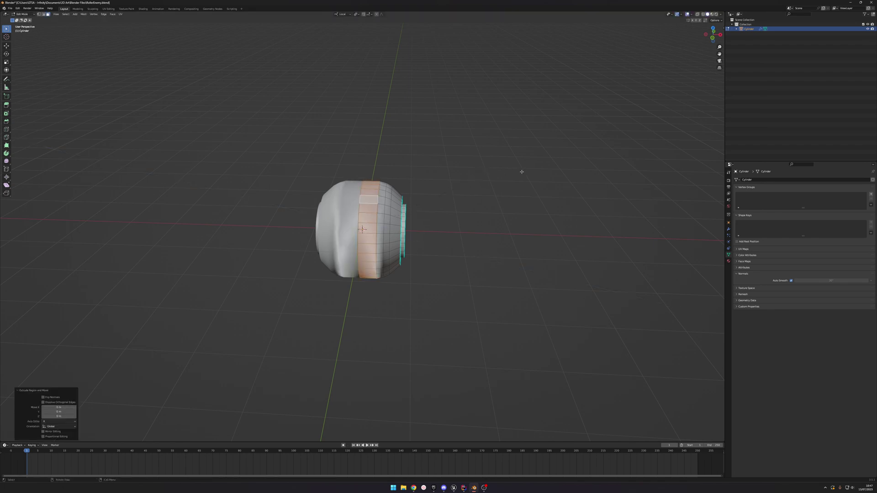
click(489, 174)
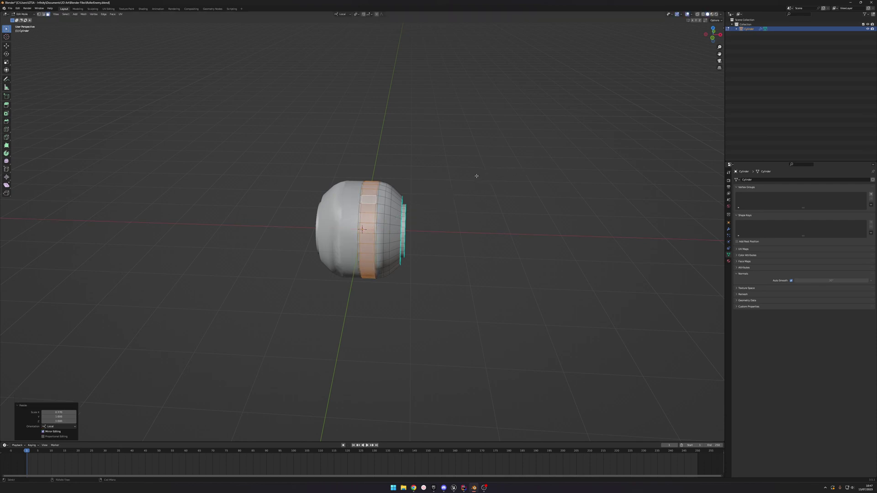
Step: Try to recess the narrowed central band by extruding it in place and scaling it inward
middle_drag(482, 176, 433, 173)
key(e)
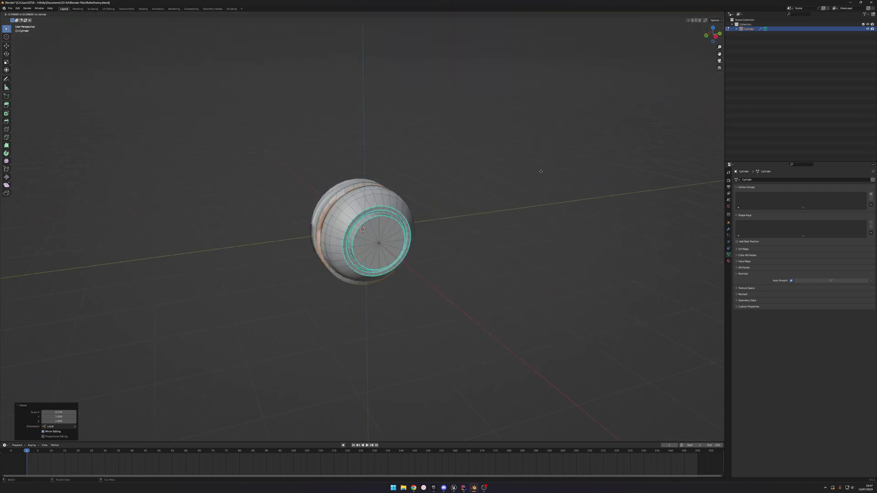
key(Escape)
key(s)
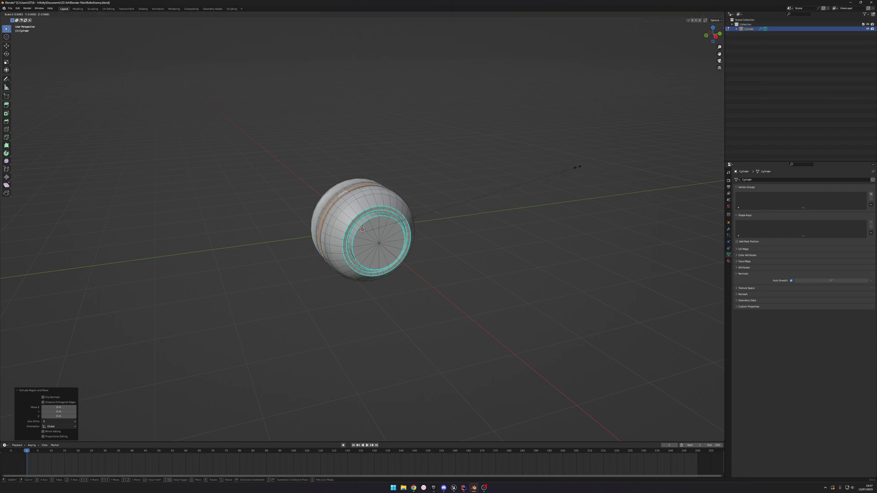
click(428, 163)
middle_drag(429, 162, 493, 185)
click(457, 155)
Step: Select the ring of faces between the central body and the tapered end, and extrude it in place
alt+click(401, 180)
key(e)
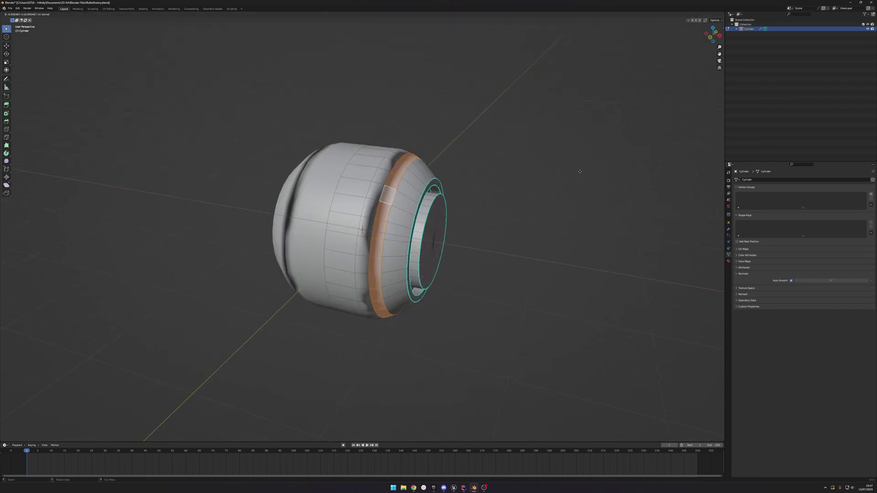
right_click(580, 172)
key(s)
right_click(583, 169)
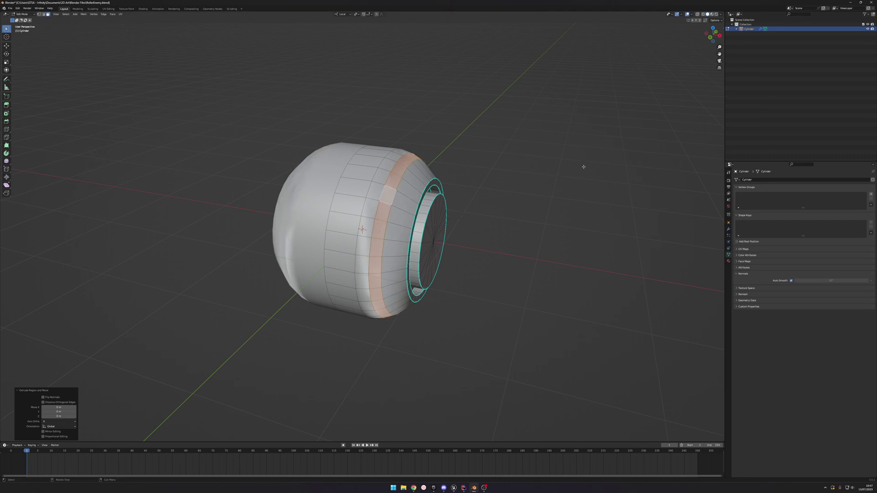
Step: Narrow the extruded ring of faces along its local X axis
key(s)
key(x)
key(x)
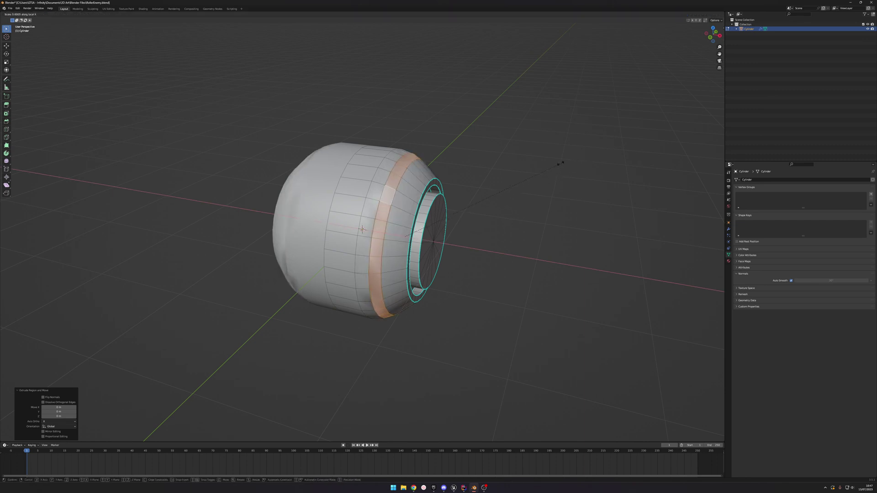
click(479, 152)
key(s)
key(x)
key(x)
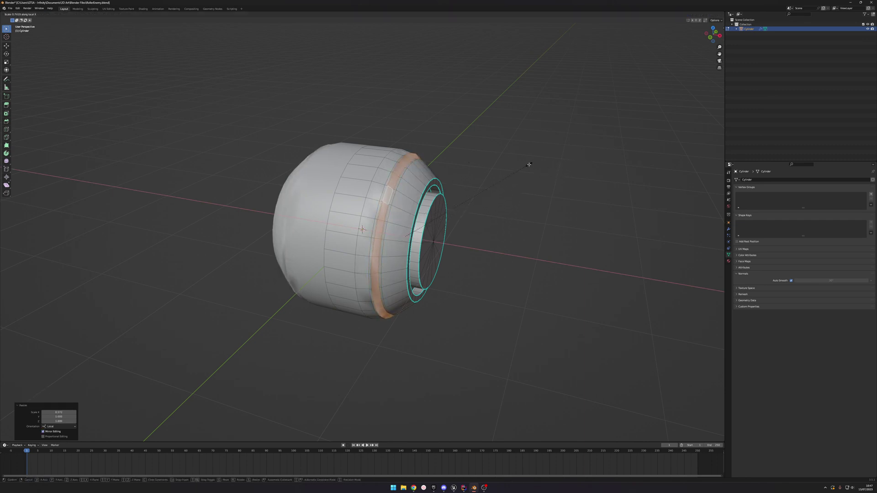
right_click(510, 164)
Step: Extrude the narrowed ring in place, scale it inward into a groove, and inspect it in Object Mode
key(e)
key(s)
click(587, 165)
middle_drag(586, 165, 399, 122)
key(Tab)
scroll(399, 122, down, 4)
click(431, 144)
middle_drag(437, 146, 415, 176)
Step: Return to Edit Mode and undo the groove recess so the narrowed ring is selected again
scroll(429, 163, up, 5)
key(Tab)
alt+click(403, 177)
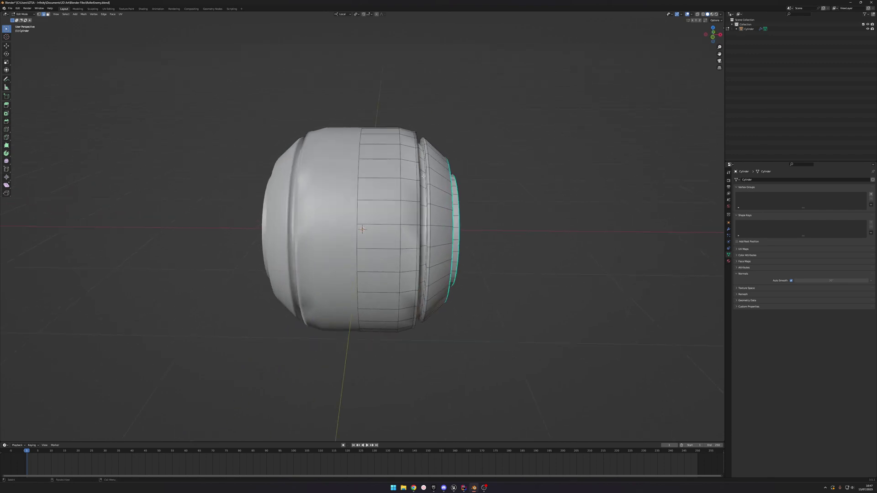
middle_drag(483, 172, 565, 160)
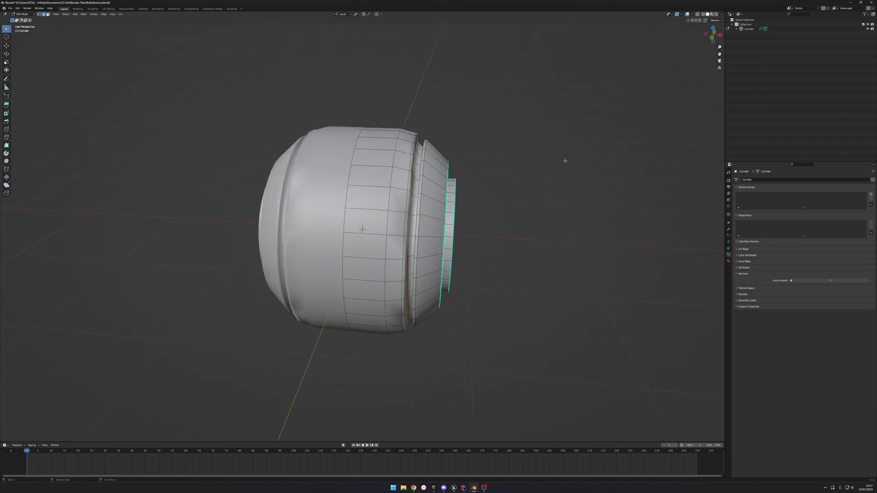
key(ctrl+z)
key(ctrl+z)
key(ctrl+z)
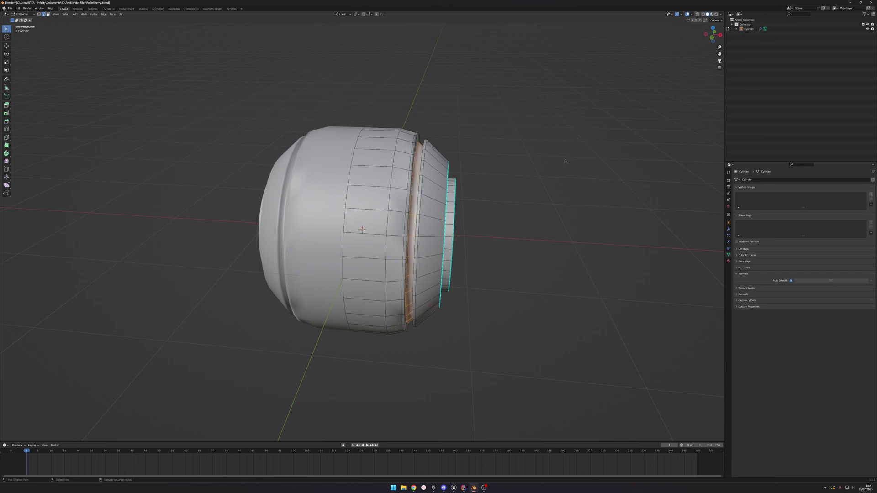
key(ctrl+z)
key(ctrl+z)
key(ctrl+z)
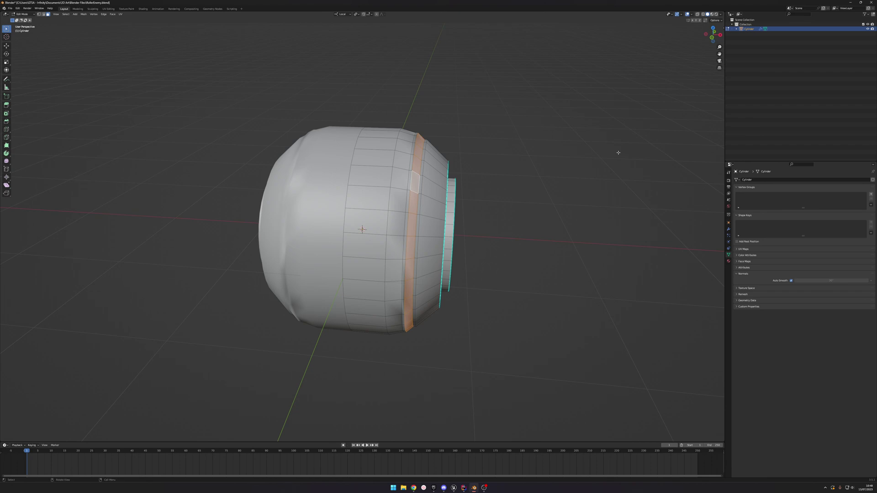
Step: Try to flatten the selected ring by scaling it to 0 along the local Z axis
key(s)
key(z)
key(0)
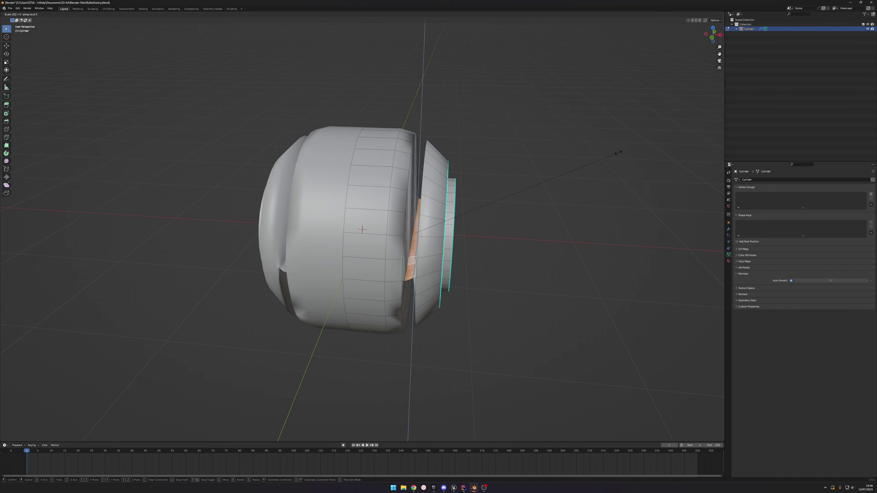
key(Return)
middle_drag(618, 153, 568, 166)
Step: Set the transform pivot point to Median Point and try scaling the ring by 9 along local X
click(357, 15)
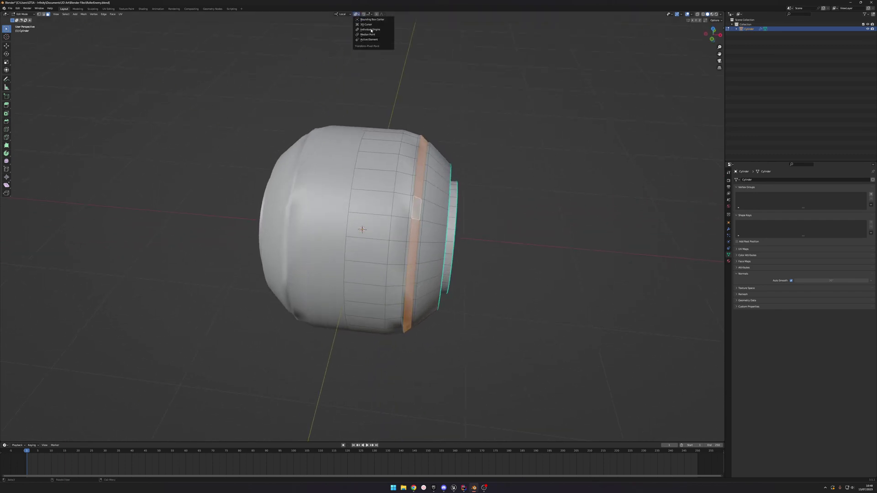
click(365, 35)
key(s)
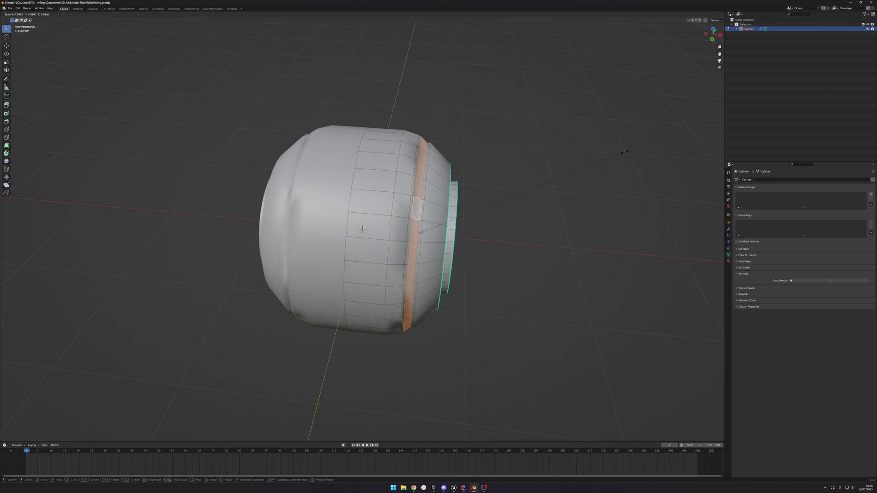
key(x)
key(x)
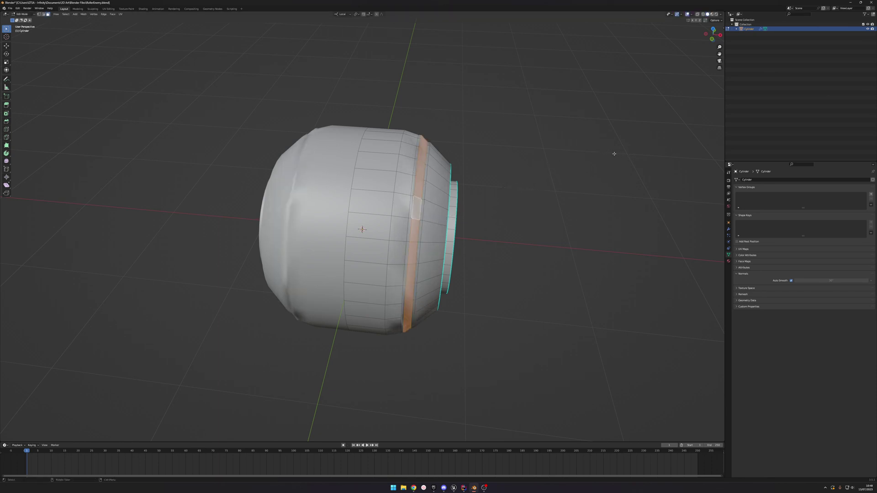
key(9)
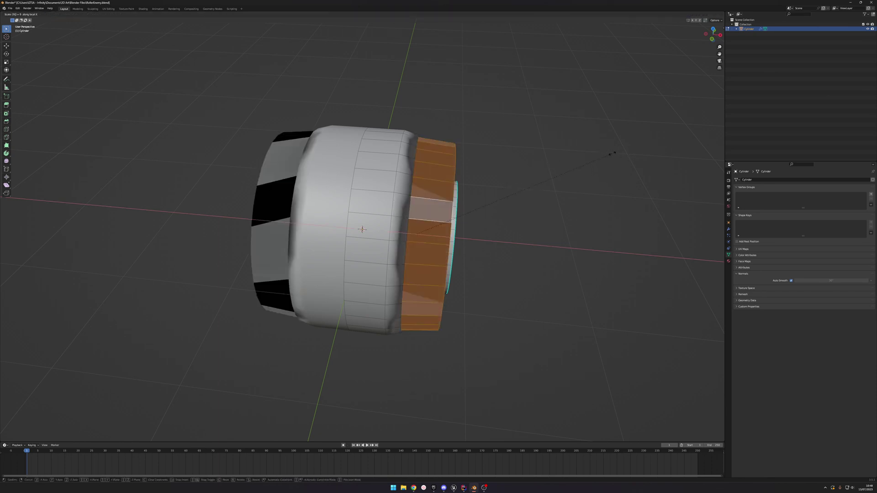
right_click(612, 153)
right_click(611, 154)
key(Escape)
Step: Try deleting the ring's faces and rescaling the ring freely, undoing both changes
key(x)
click(592, 164)
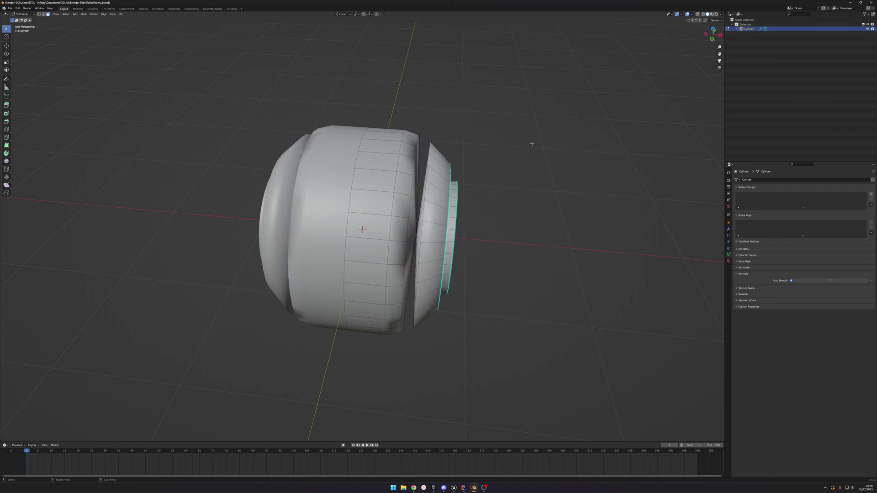
key(ctrl+z)
key(s)
click(470, 64)
key(ctrl+z)
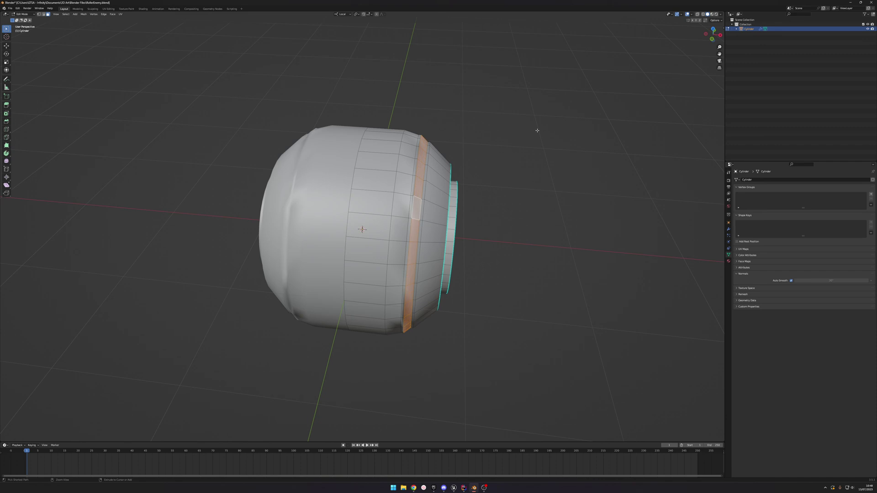
Step: Try scaling the ring to 0 along local X, check its shape, and undo it
key(s)
key(x)
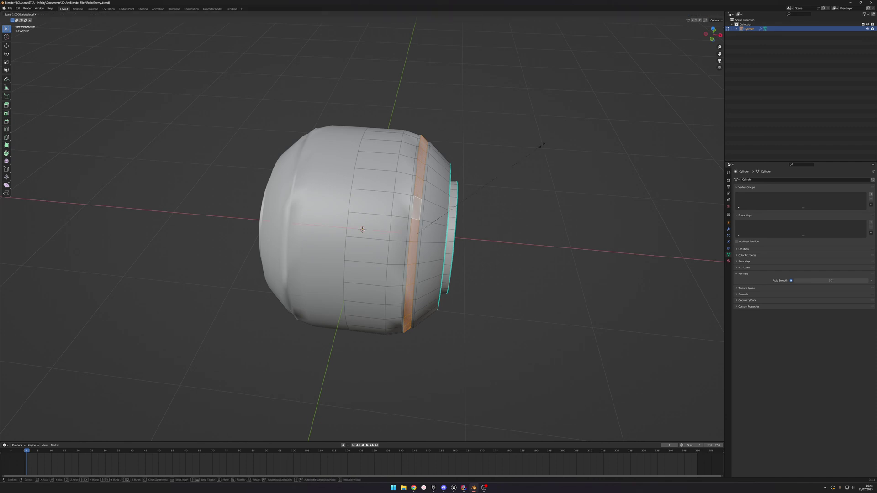
key(0)
key(Return)
mouse_move(541, 144)
middle_down()
mouse_move(519, 133)
mouse_move(549, 143)
middle_up()
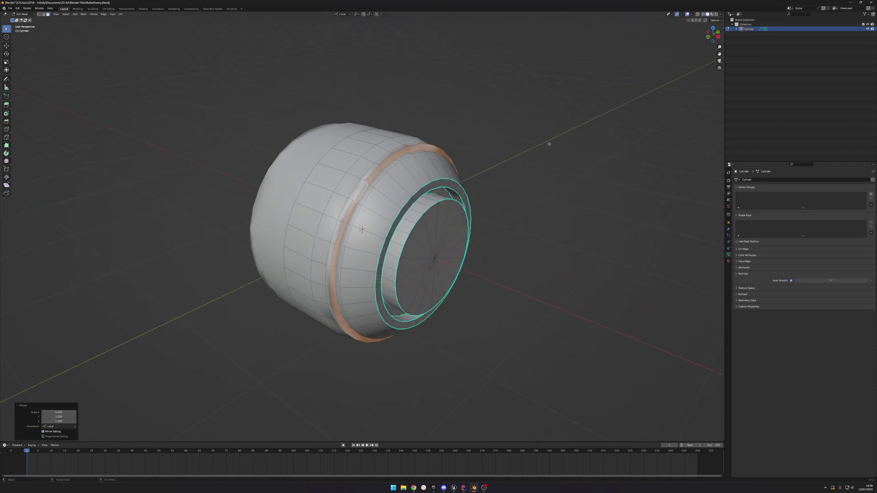
key(ctrl+z)
Step: Try scaling the ring to 0 along local Y, then undo it
key(s)
key(y)
key(y)
key(0)
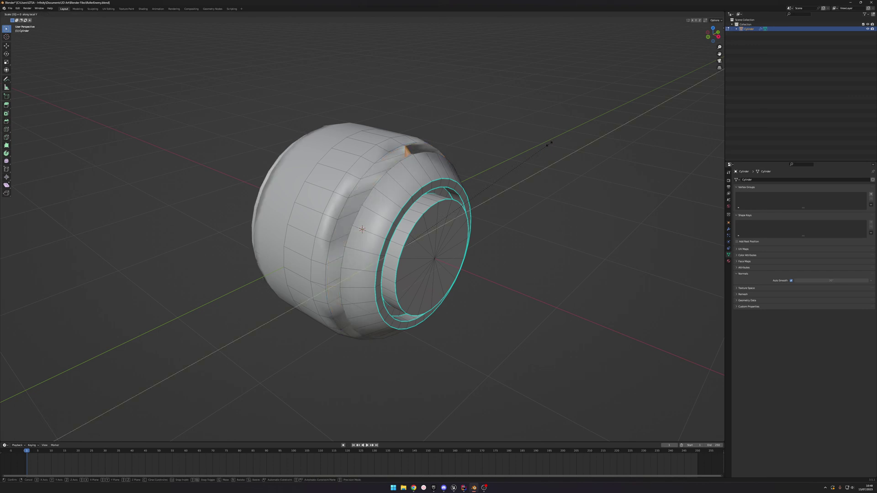
key(Return)
middle_drag(546, 143, 568, 127)
key(ctrl+z)
Step: Try once more to flatten the ring to 0 along the X axis
key(s)
key(x)
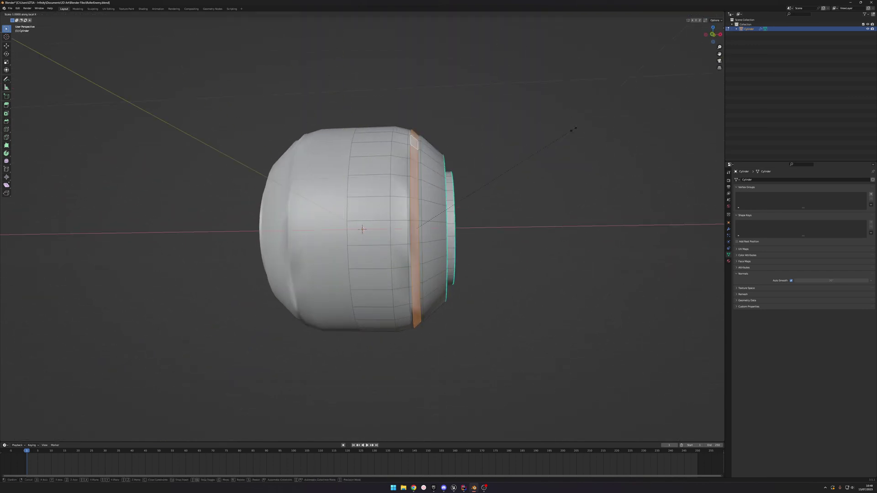
key(0)
key(Return)
Step: Select the edge loop bordering the ring on the side of the main cylindrical body
middle_drag(573, 131, 346, 143)
middle_drag(447, 93, 367, 94)
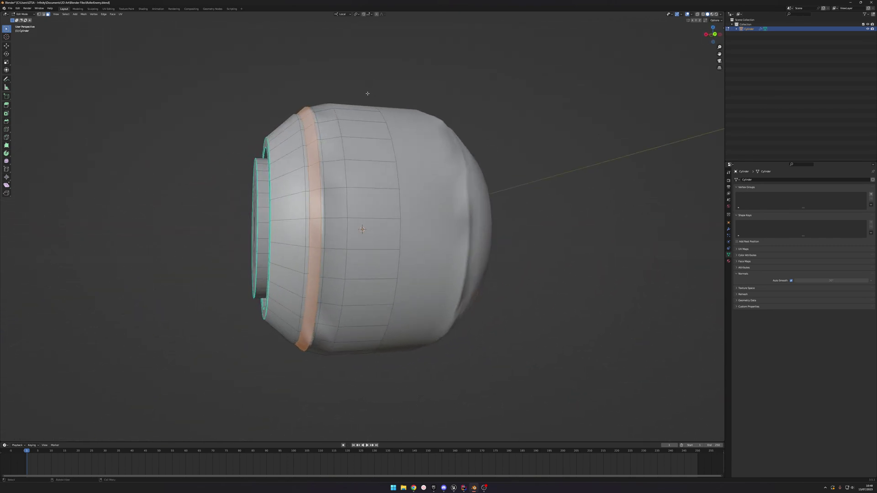
key(2)
alt+click(314, 123)
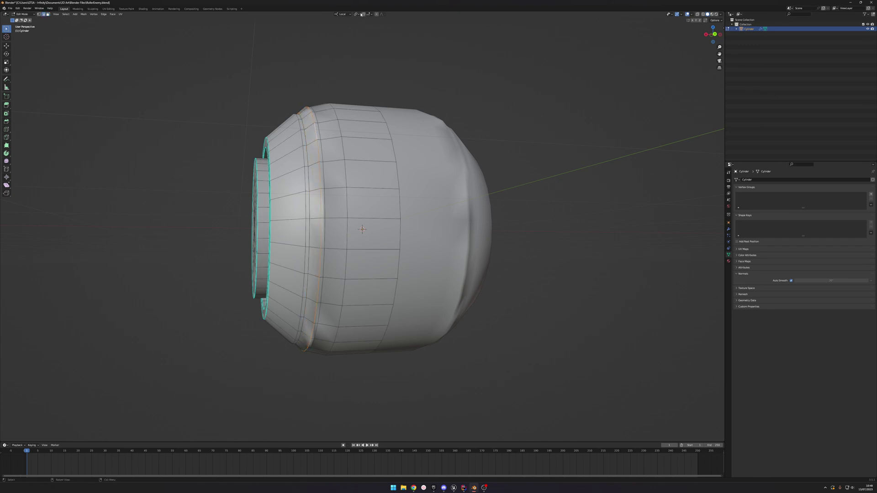
key(g)
key(z)
right_click(327, 96)
key(1)
key(g)
key(z)
key(z)
right_click(305, 130)
key(g)
key(z)
right_click(370, 87)
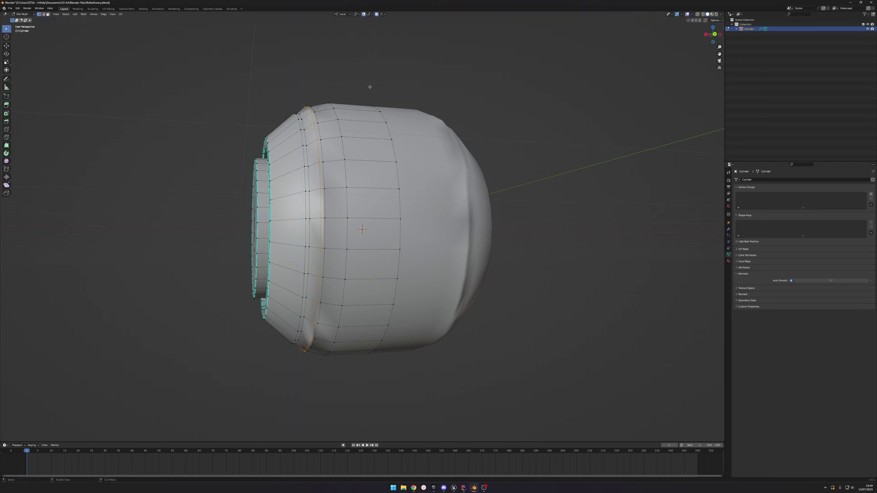
Step: Change the snapping target used for moving geometry
click(367, 15)
click(370, 33)
key(g)
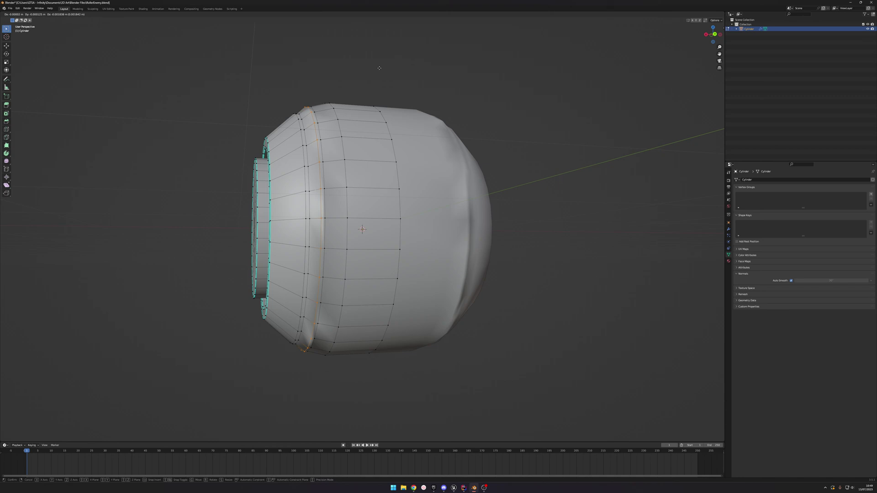
right_click(357, 83)
key(z)
key(Escape)
Step: Try snapping the ring's edge loop and a single upper vertex into place along the Z axis
key(g)
key(z)
key(z)
click(304, 130)
middle_drag(304, 129, 317, 113)
key(g)
key(z)
key(z)
click(292, 126)
click(297, 112)
key(g)
key(z)
key(z)
click(293, 116)
Step: Try lowering the ring's vertices one after another along Z around the other side of the body
middle_drag(294, 116, 430, 133)
click(397, 148)
key(g)
key(z)
key(z)
click(397, 155)
click(428, 127)
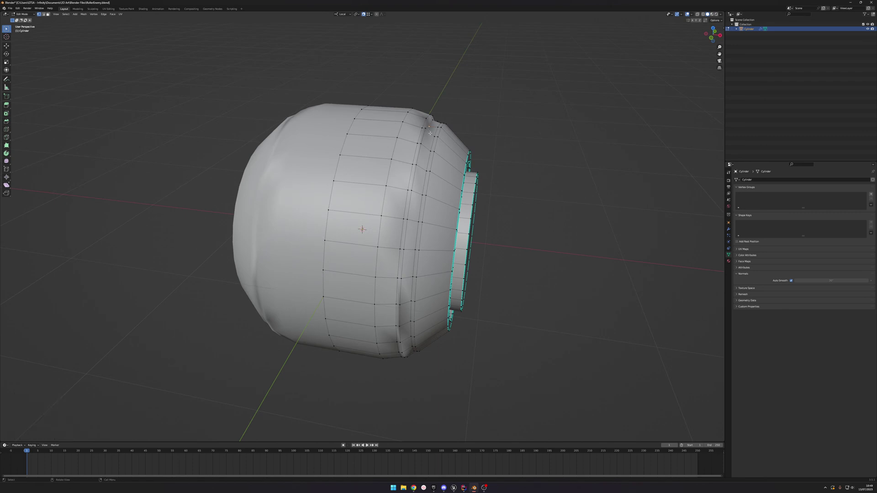
key(g)
key(z)
click(431, 137)
click(421, 144)
key(g)
key(z)
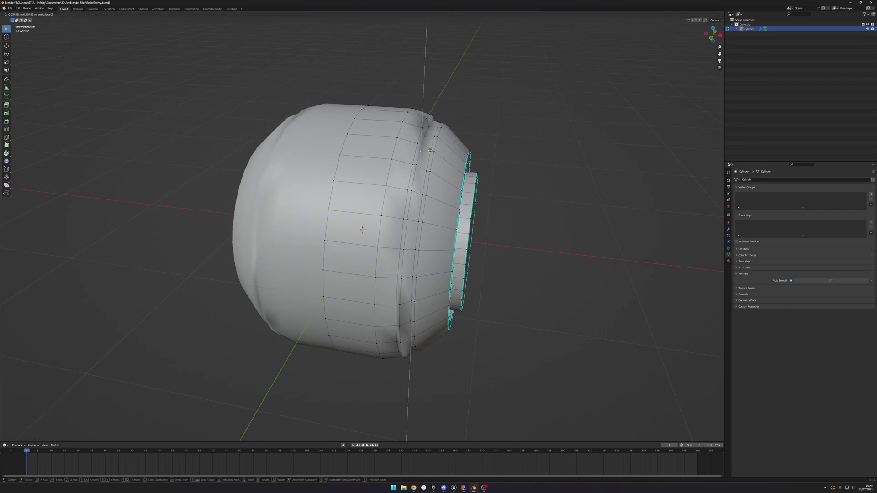
click(430, 151)
click(415, 164)
key(g)
key(z)
click(429, 171)
Step: Undo the individual vertex moves on the ring
key(ctrl+z)
key(ctrl+z)
key(ctrl+z)
key(ctrl+z)
key(ctrl+z)
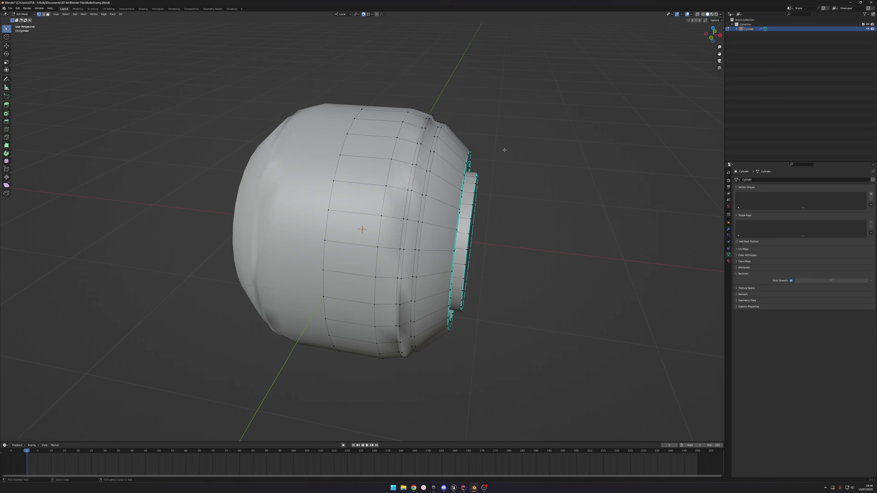
Step: Scale the ring's body-side edge loop down slightly to form a step beside the main body
middle_drag(504, 150, 405, 143)
key(s)
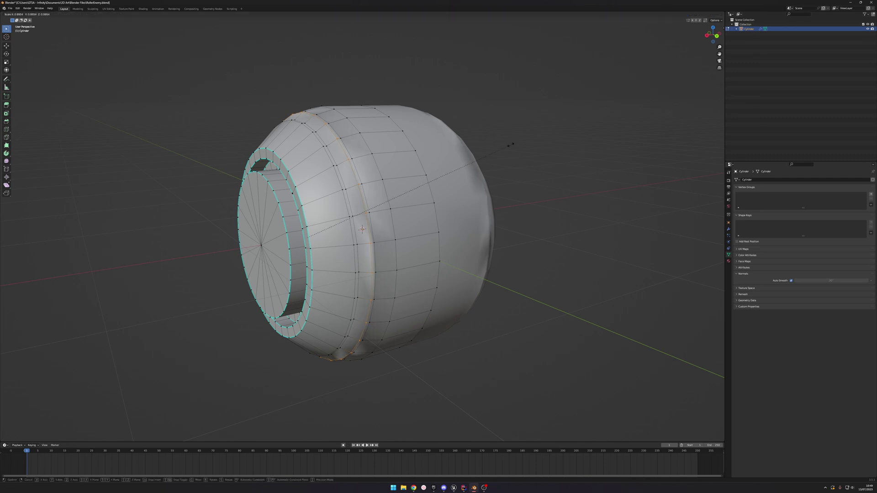
click(498, 143)
middle_drag(493, 143, 478, 128)
Step: Extrude the ring's narrow face loop in place and scale it inward to cut a recessed groove around the body
key(3)
alt+click(299, 126)
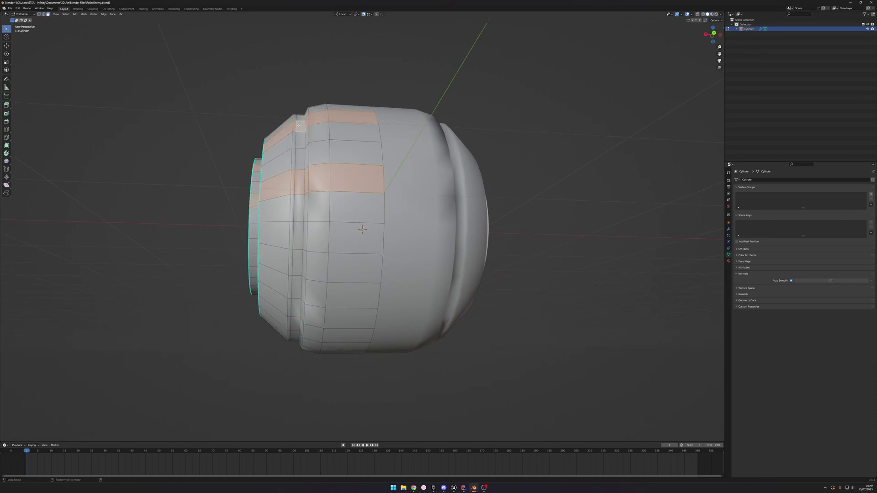
alt+click(301, 142)
alt+click(297, 157)
alt+click(299, 112)
middle_drag(338, 109, 360, 116)
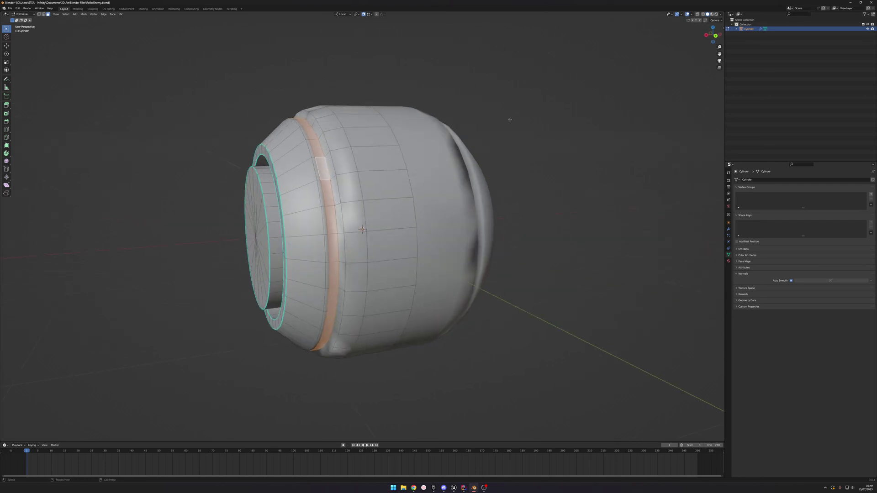
key(e)
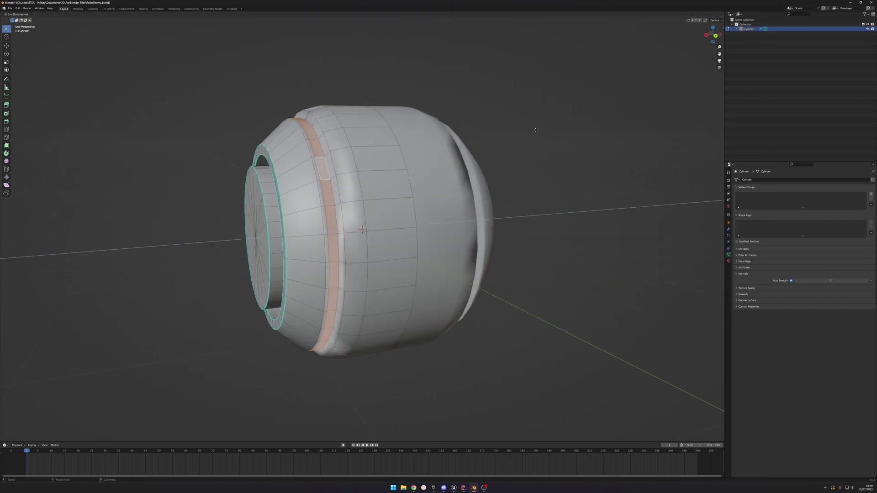
right_click(535, 130)
key(s)
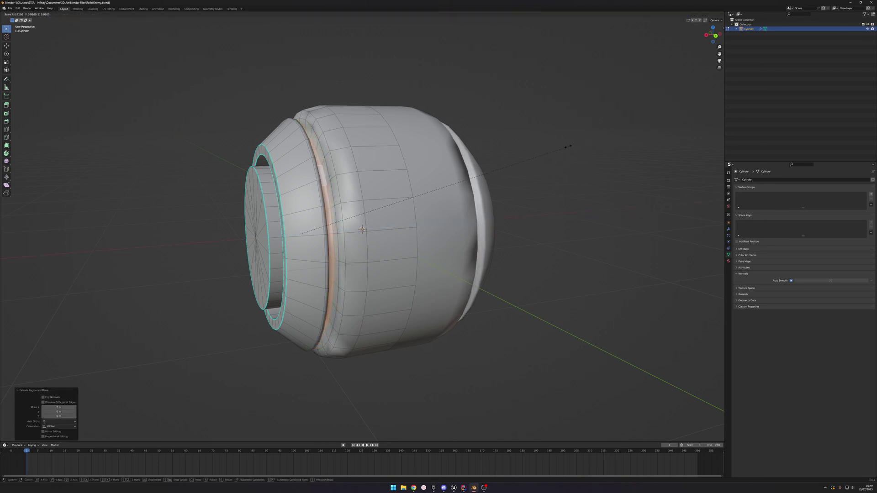
click(561, 148)
middle_drag(561, 148, 546, 127)
key(Tab)
middle_drag(391, 108, 413, 163)
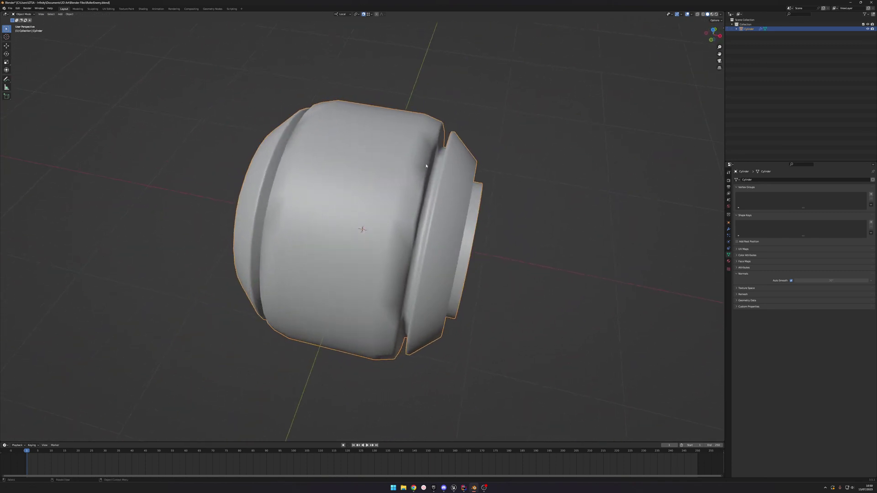
Step: Mark the edge loop inside the new groove as sharp
key(Tab)
alt+click(437, 157)
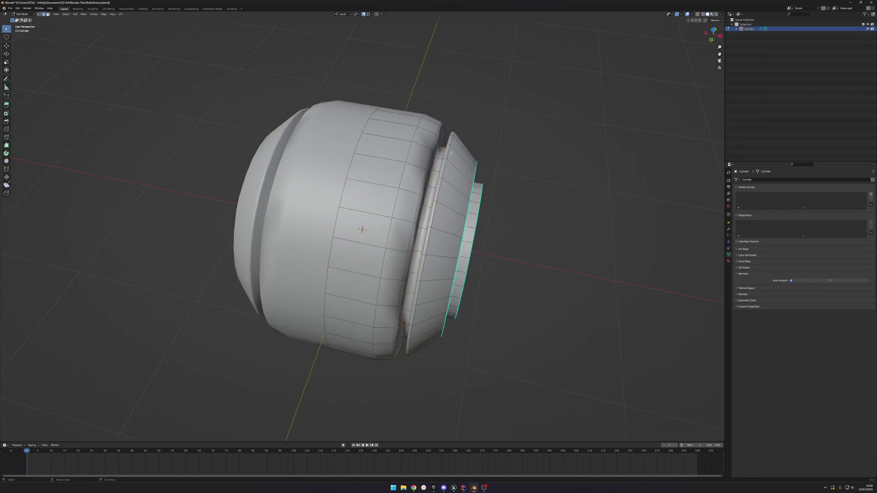
middle_drag(448, 153, 459, 153)
alt+click(441, 152)
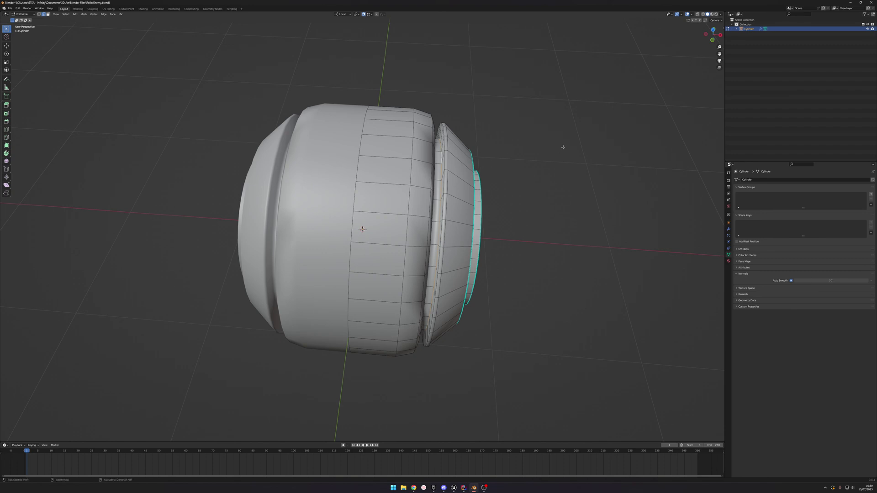
key(ctrl+e)
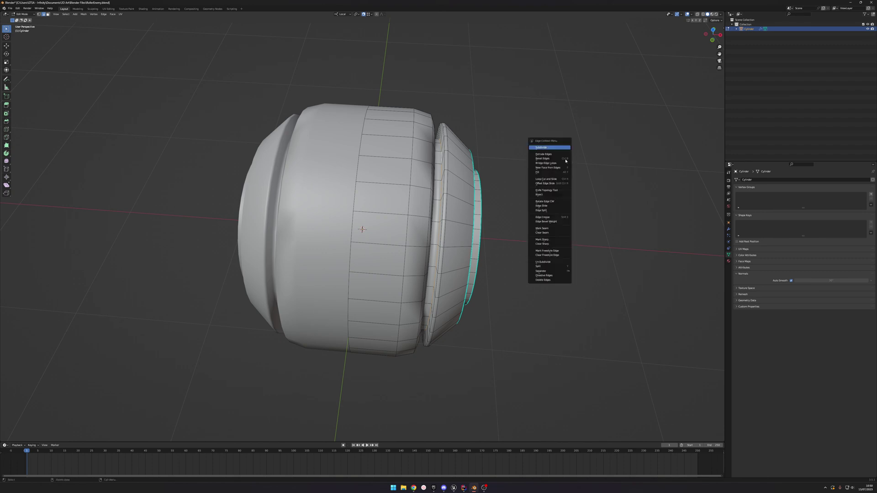
click(555, 240)
Step: Mark the groove's remaining edge loops on the tapered end's rim as sharp
middle_drag(498, 161, 354, 152)
alt+click(309, 129)
middle_drag(309, 129, 284, 130)
key(Caps_Lock)
alt+shift+click(278, 133)
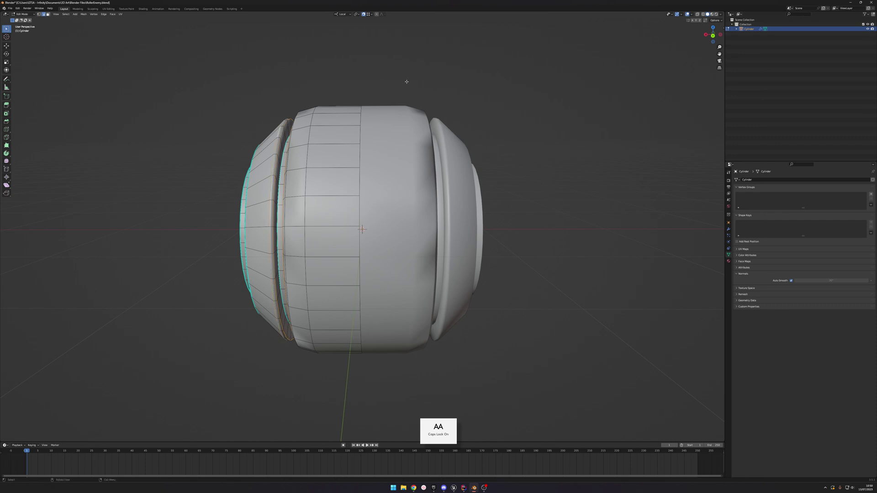
right_click(410, 164)
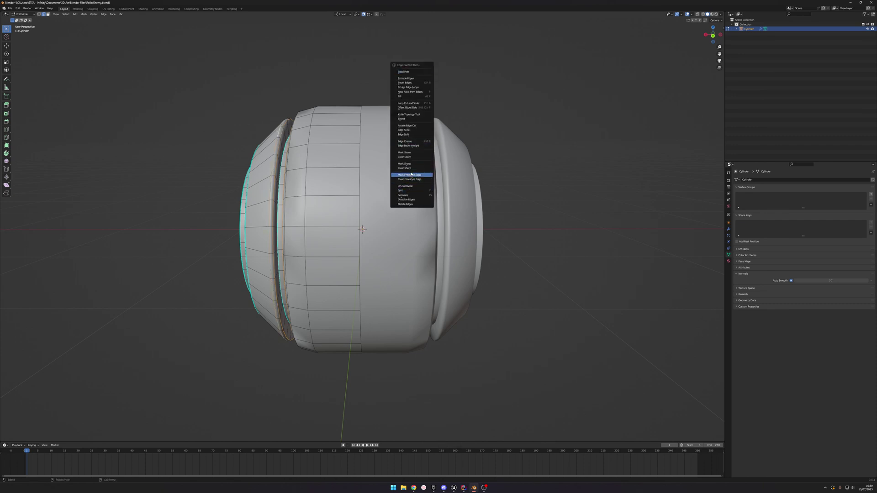
click(410, 163)
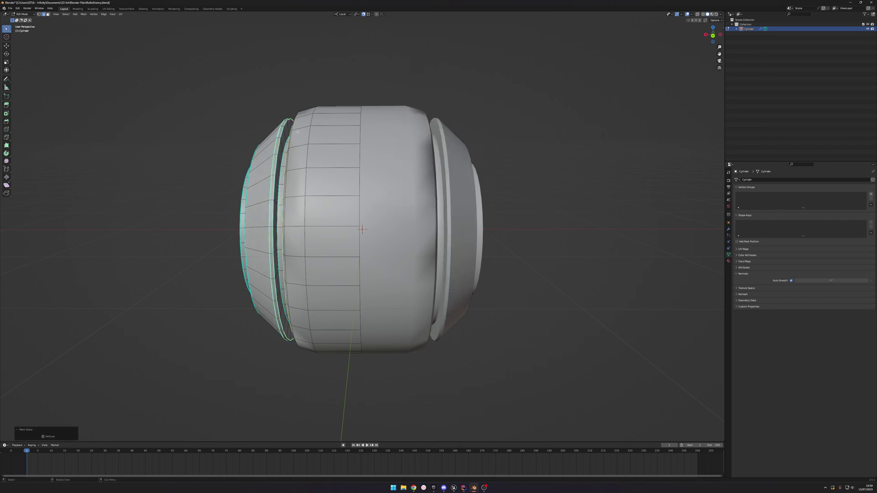
Step: Move the main body's edge loop beside the groove inward along X and dissolve that loop
middle_drag(255, 137, 503, 122)
key(Tab)
key(Tab)
alt+click(418, 118)
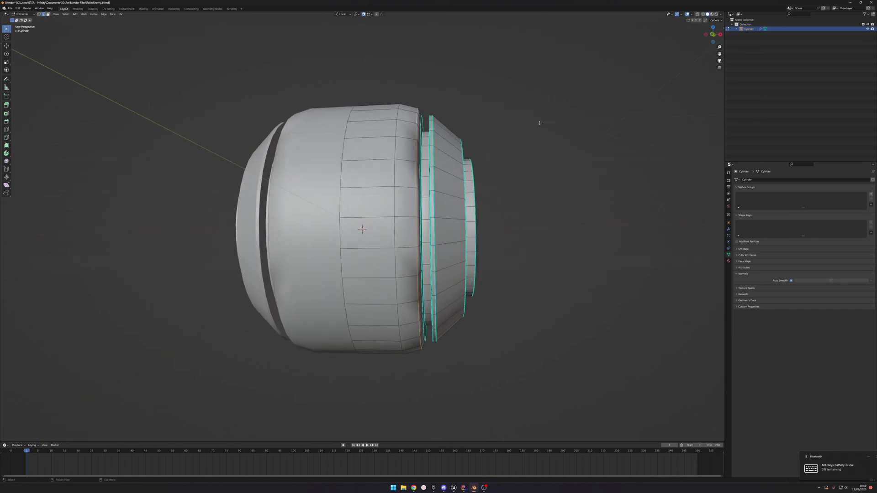
key(g)
key(x)
key(x)
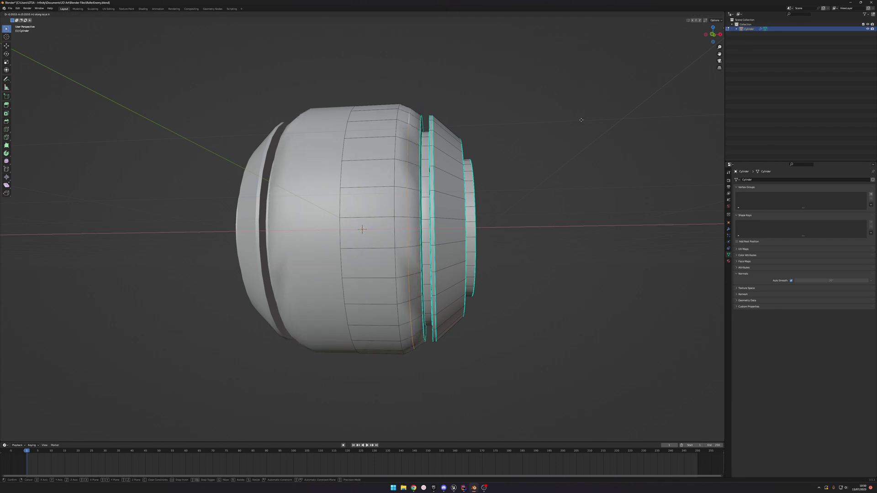
click(581, 119)
middle_drag(579, 121, 463, 137)
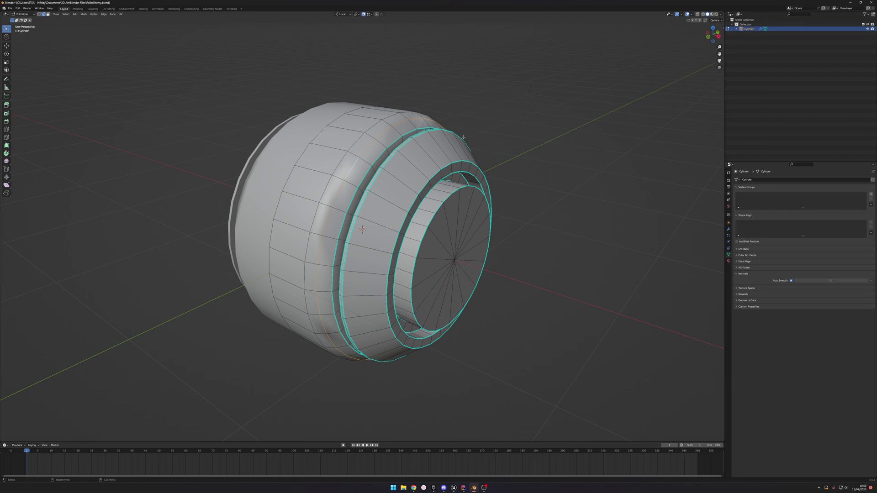
key(x)
click(454, 120)
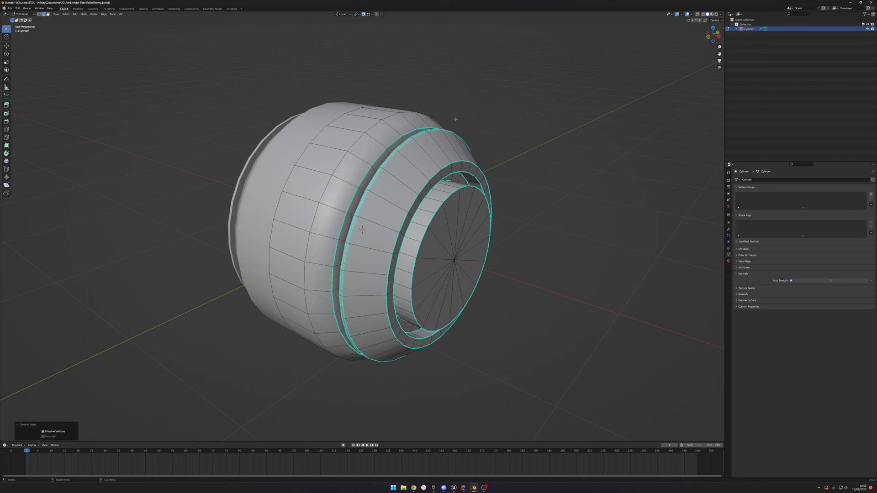
Step: Check the grooved roller in Object Mode and save the file
key(Tab)
mouse_move(505, 122)
middle_down()
mouse_move(520, 108)
mouse_move(511, 157)
mouse_move(470, 132)
middle_up()
scroll(433, 109, down, 5)
key(ctrl+s)
middle_drag(354, 131, 397, 133)
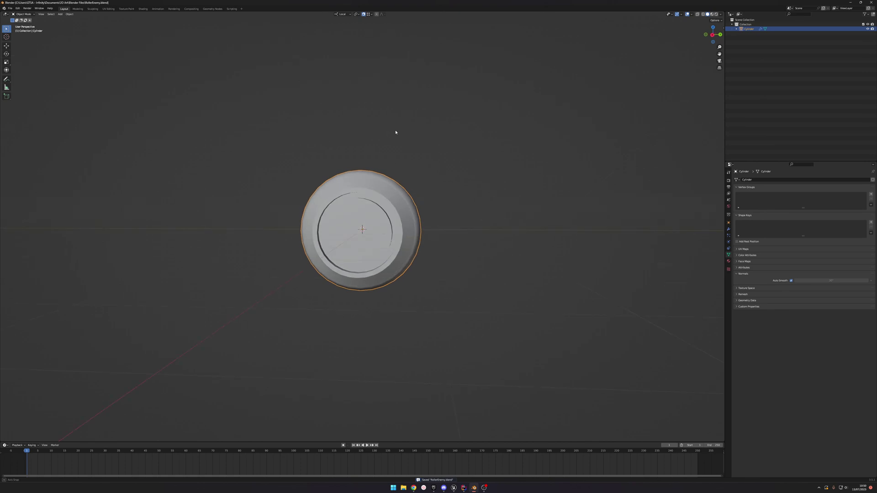
scroll(364, 212, up, 4)
middle_drag(365, 212, 448, 226)
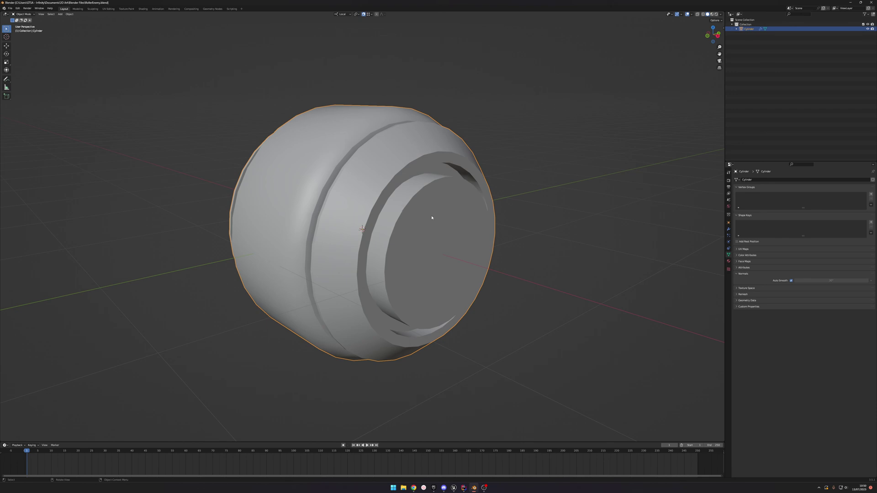
middle_drag(393, 235, 453, 208)
key(ctrl+s)
Step: Examine the roller's overall shape and end caps from several angles
scroll(502, 219, down, 3)
middle_drag(538, 227, 469, 226)
click(486, 213)
middle_drag(492, 269, 452, 244)
key(alt+Tab)
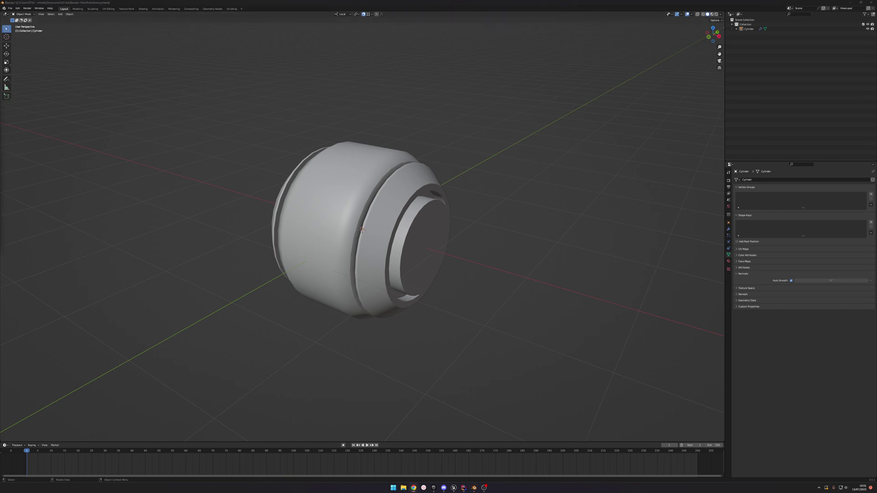
middle_drag(215, 124, 424, 171)
key(Tab)
key(Tab)
mouse_move(394, 200)
middle_down()
mouse_move(414, 200)
mouse_move(379, 206)
middle_up()
Step: Try scaling the circular end cap faces down to taper the raised hub
key(Tab)
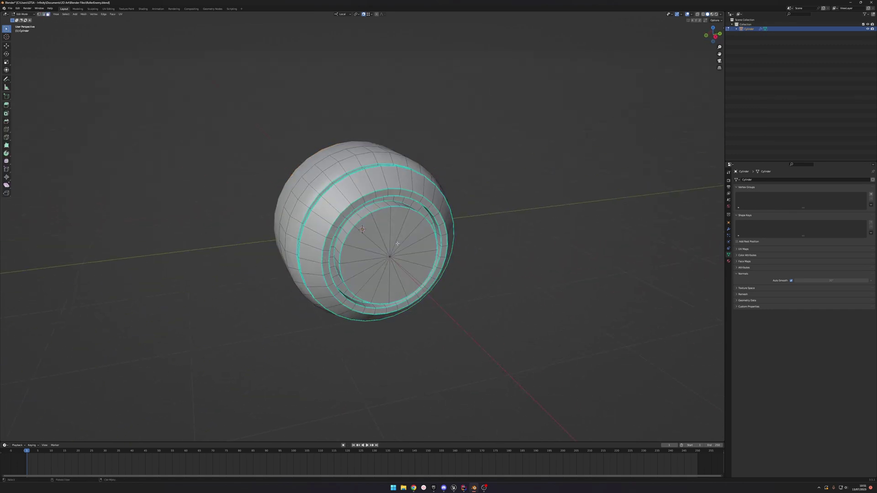
middle_drag(396, 257, 368, 230)
click(368, 230)
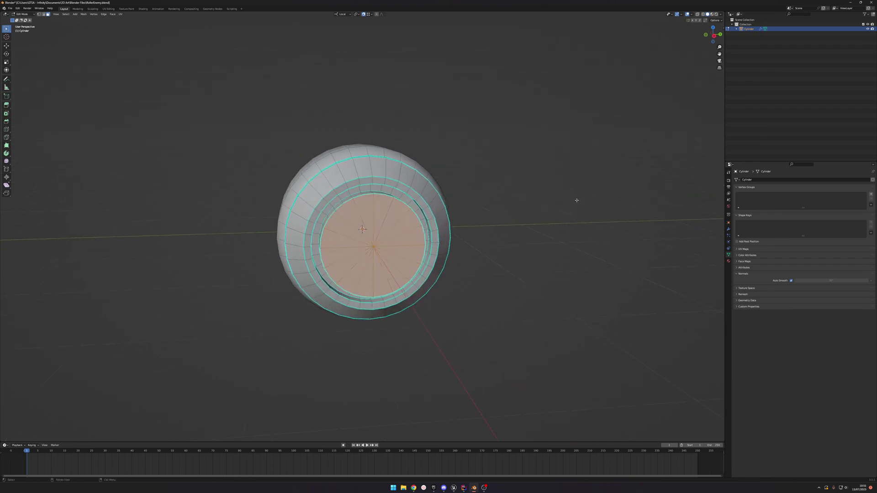
key(s)
click(512, 208)
middle_drag(513, 207, 461, 190)
key(Tab)
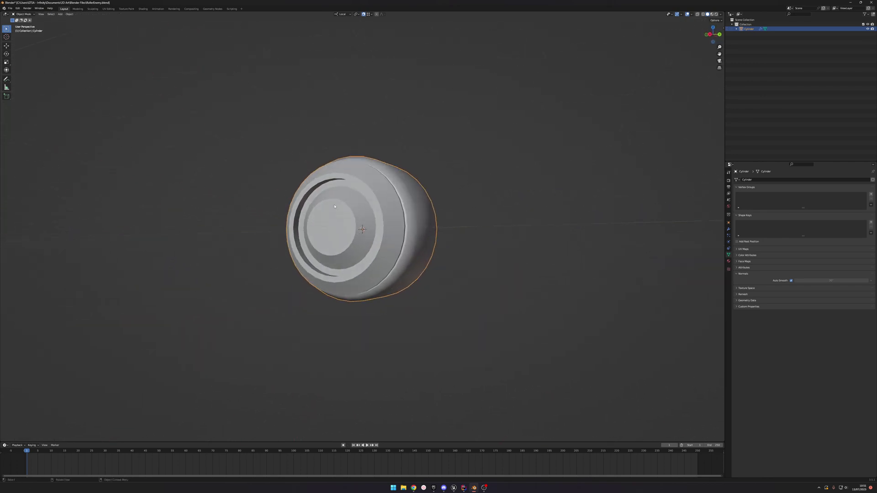
Step: Try extruding the shrunken end cap faces outward along X, then undo the extrusion and the cap scaling
key(Tab)
middle_drag(337, 228, 417, 233)
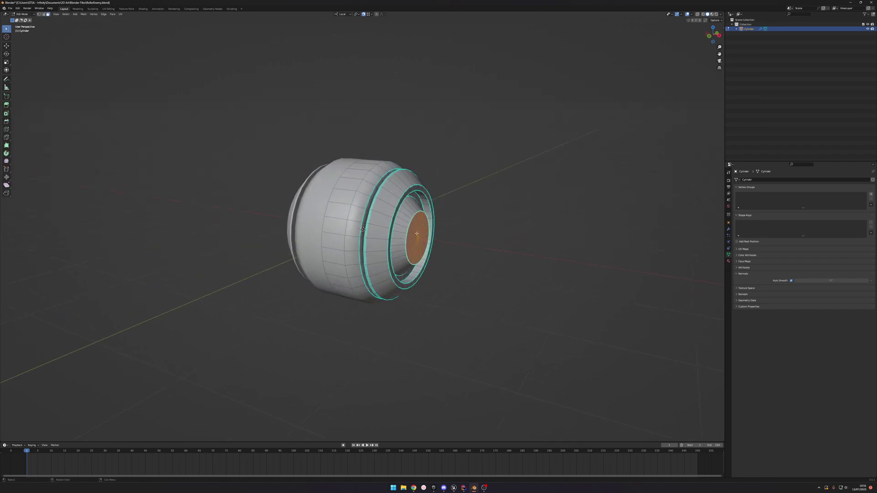
key(e)
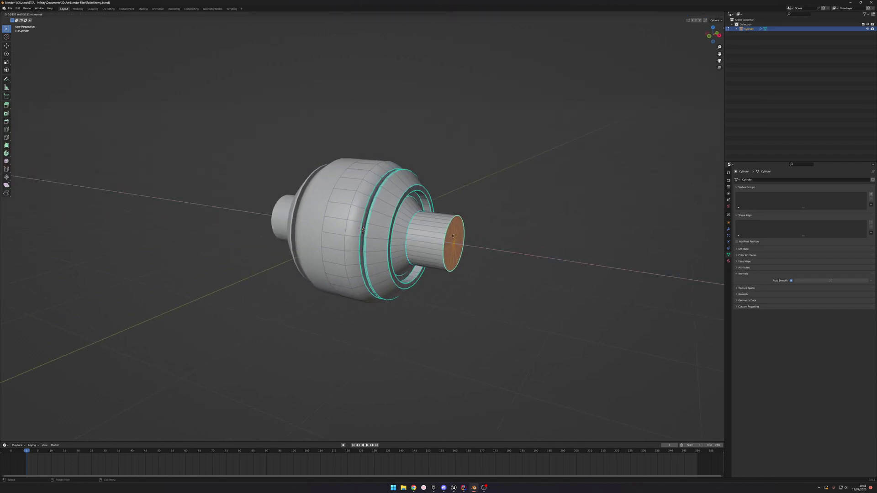
key(Escape)
key(e)
key(y)
key(x)
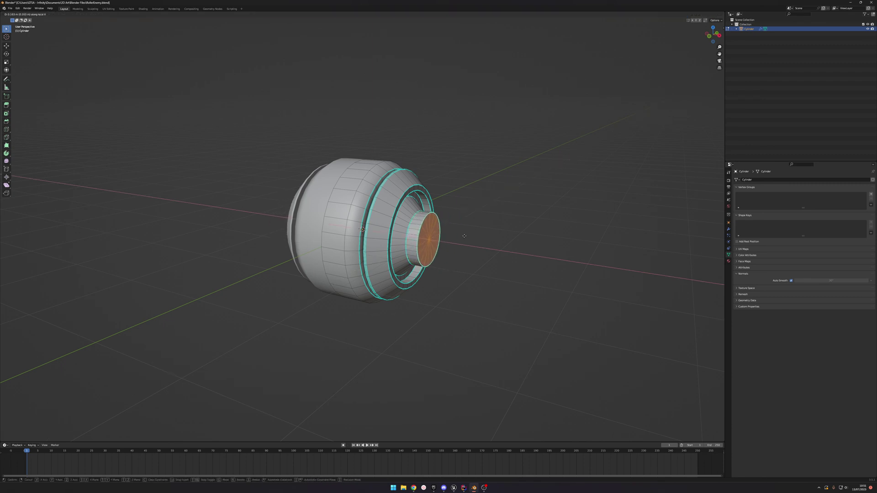
click(486, 275)
middle_drag(486, 275, 402, 240)
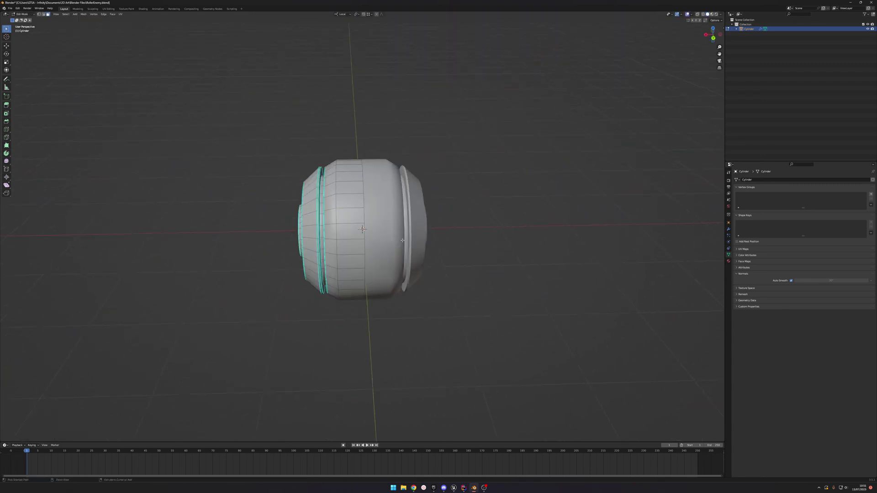
key(Tab)
key(Tab)
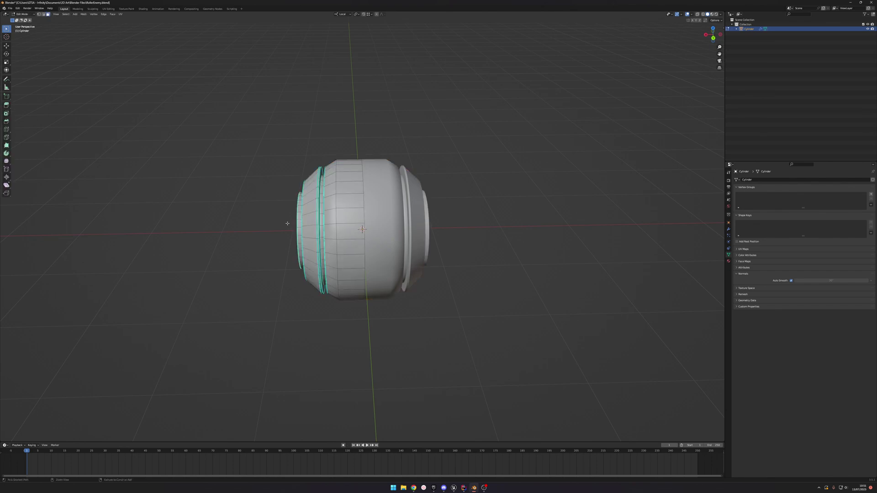
Step: Save the roller enemy file and check the model from the side
middle_drag(289, 222, 368, 203)
key(ctrl+s)
middle_drag(484, 164, 450, 177)
scroll(428, 202, up, 4)
scroll(450, 177, down, 5)
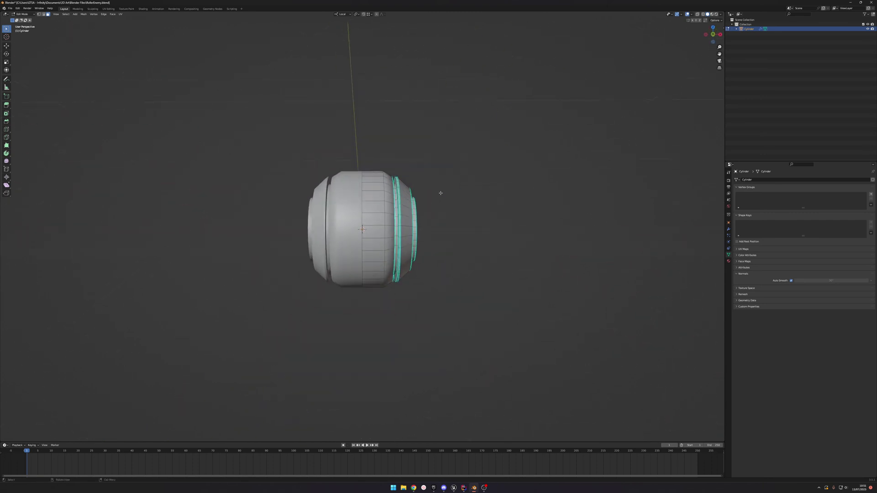
Step: Save the roller enemy file and start an FBX export into the 3D Art folder
middle_drag(454, 192, 464, 215)
key(ctrl+s)
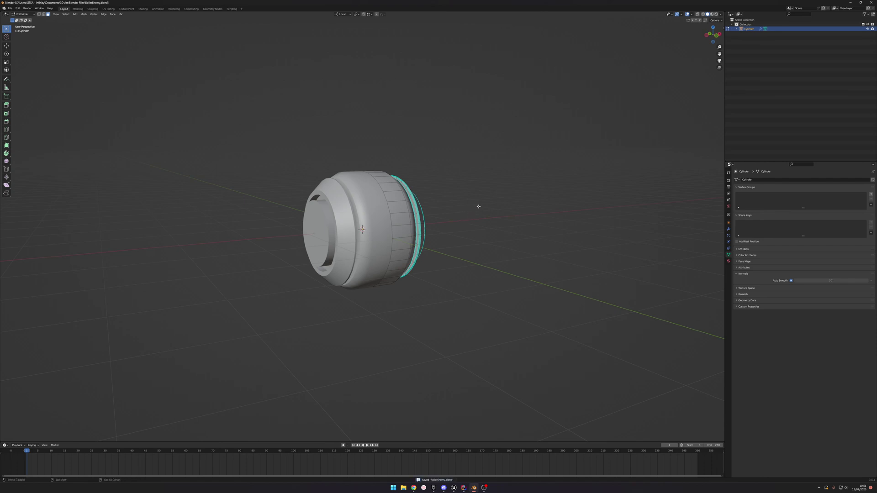
click(10, 8)
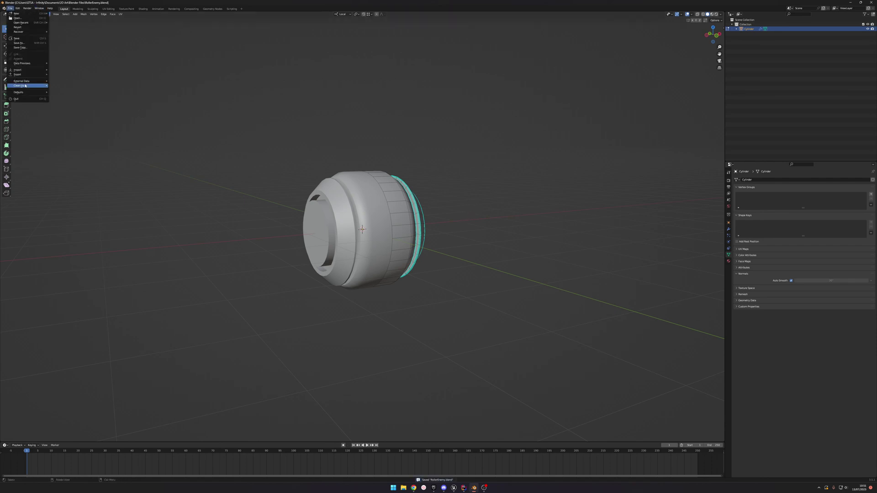
mouse_move(20, 74)
click(63, 115)
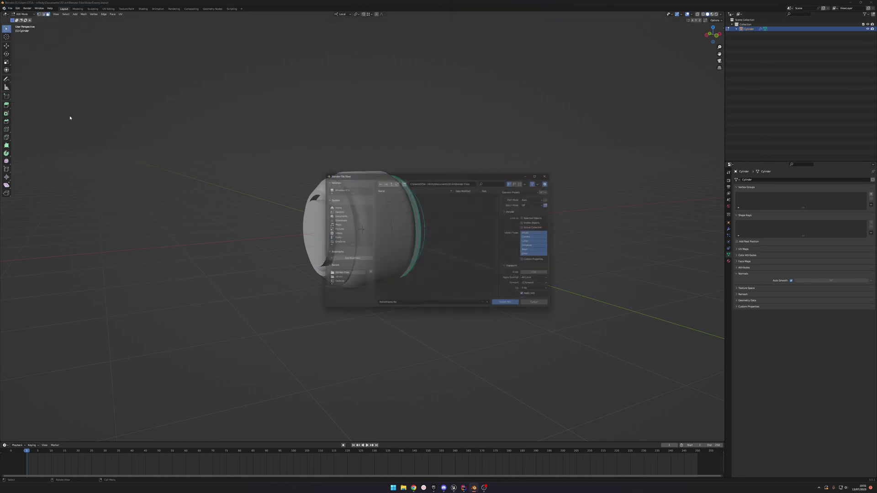
click(391, 182)
click(385, 308)
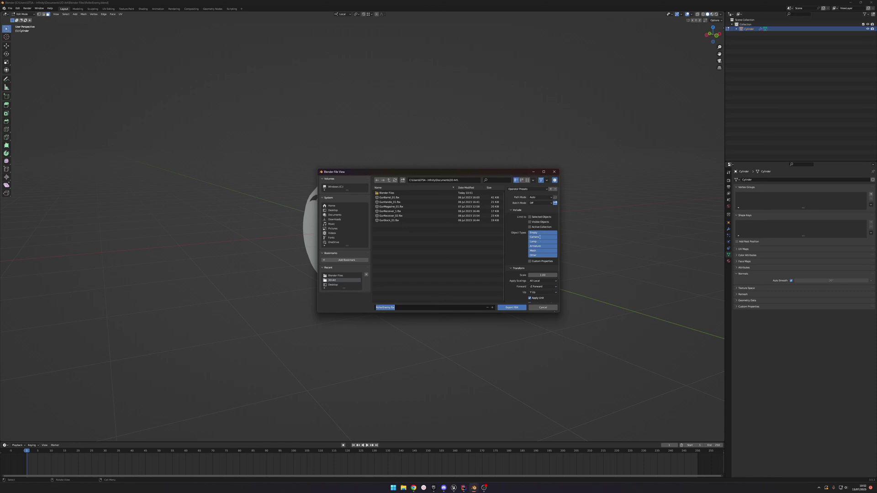
Step: Export RollerEnemy.fbx limited to selected objects, including only the Armature and Mesh object types
click(530, 217)
click(533, 246)
click(538, 237)
drag(540, 247, 540, 251)
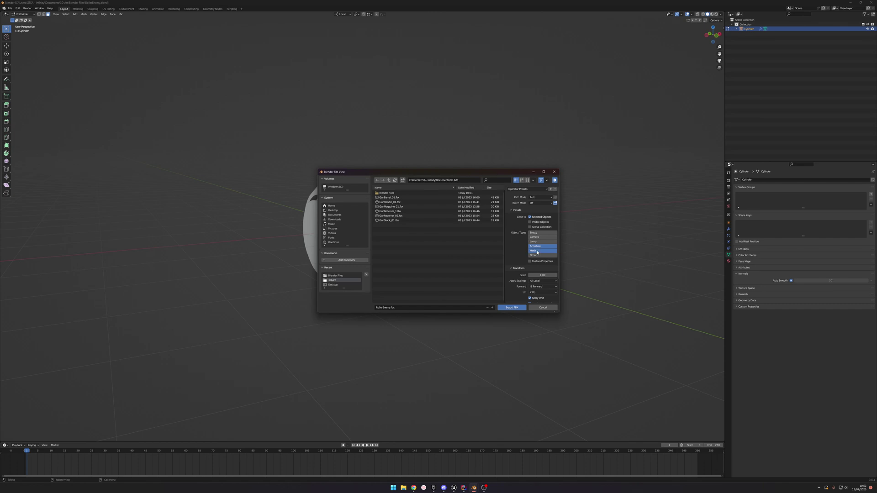
click(511, 308)
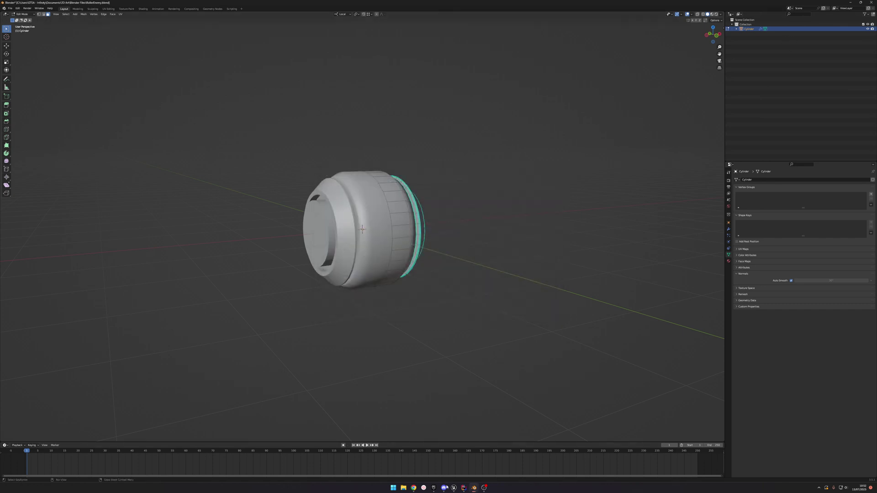
Step: Switch to the Unreal editor and open the Documents > 3D Art folder in a File Explorer window beside it
click(453, 488)
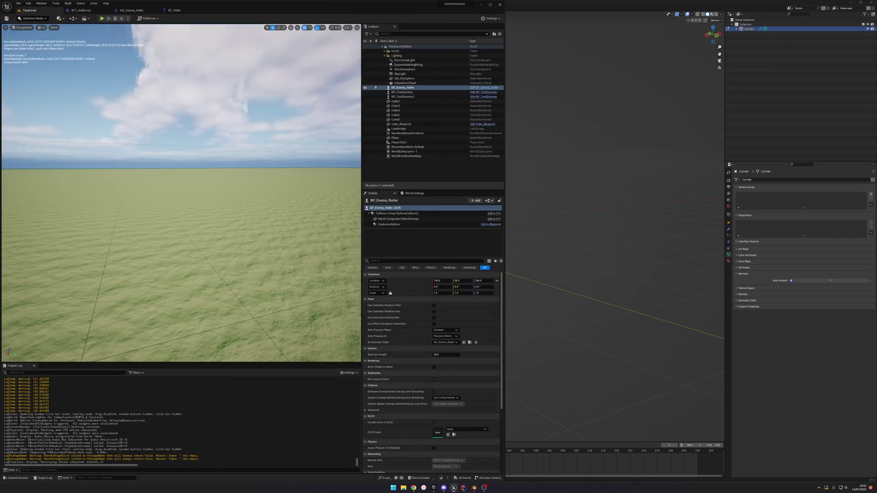
click(404, 487)
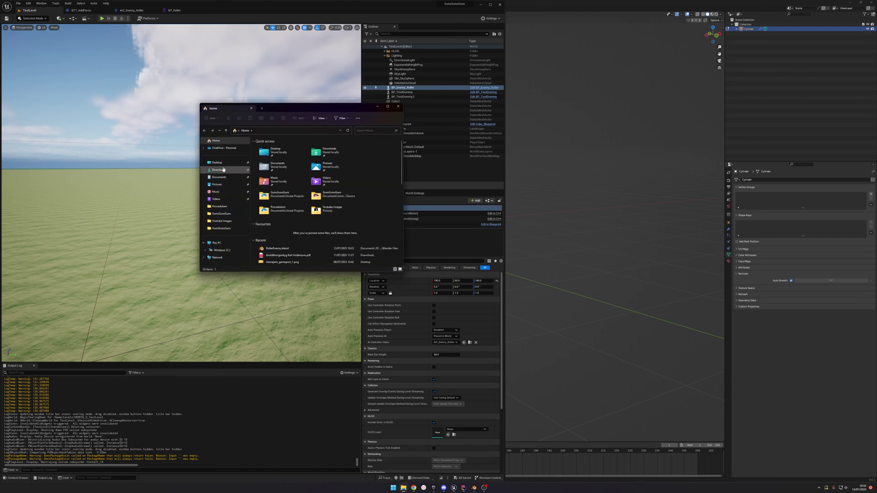
click(219, 177)
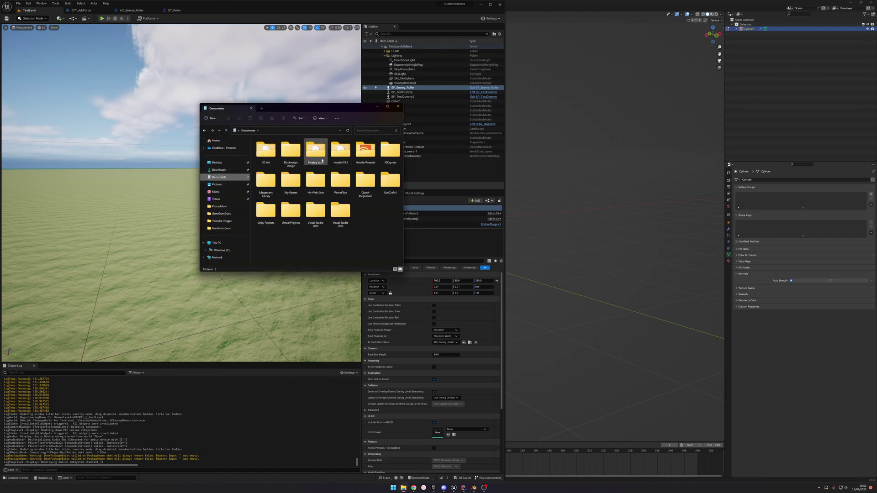
double_click(265, 151)
drag(326, 109, 636, 60)
Step: Show the project's Meshes content folder in the Unreal editor
click(99, 413)
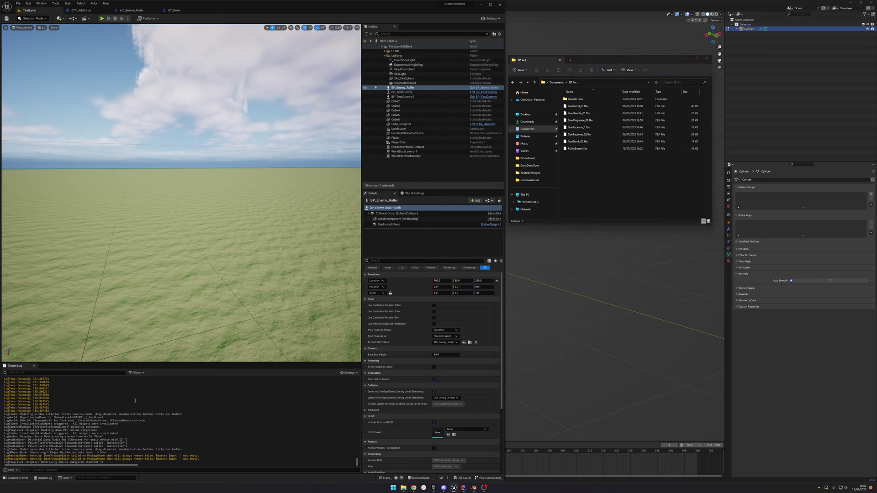
key(ctrl+space)
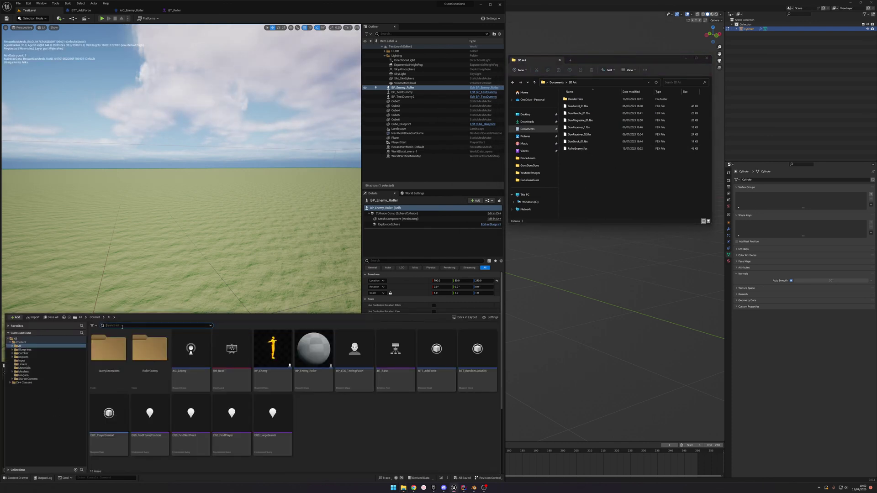
click(95, 317)
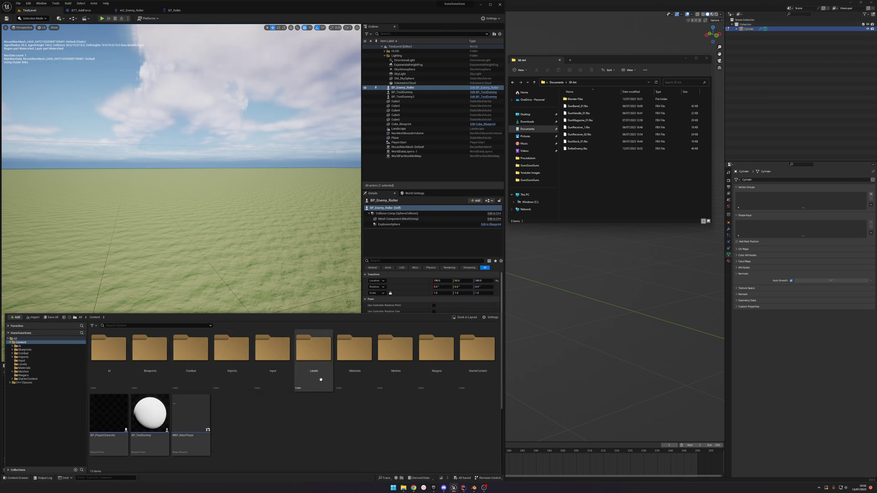
double_click(398, 365)
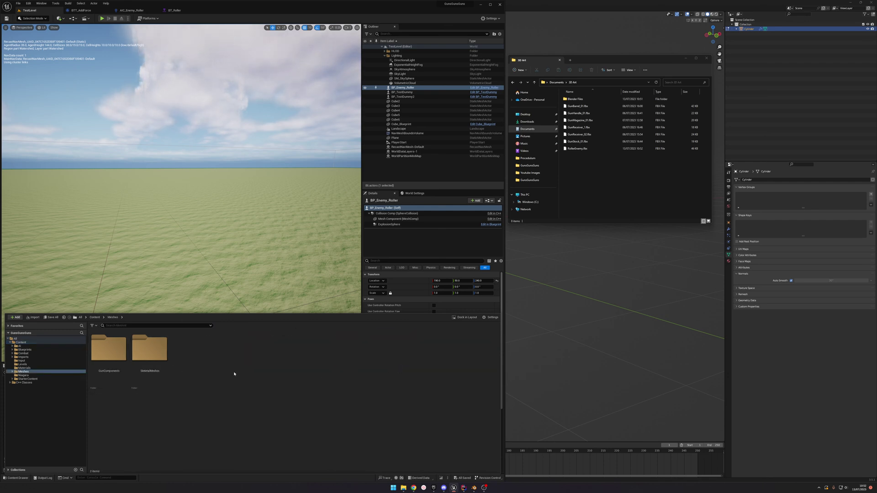
Step: Import RollerEnemy.fbx from the 3D Art folder into Meshes as a static mesh, leaving Skeletal Mesh disabled
click(601, 183)
drag(581, 149, 229, 375)
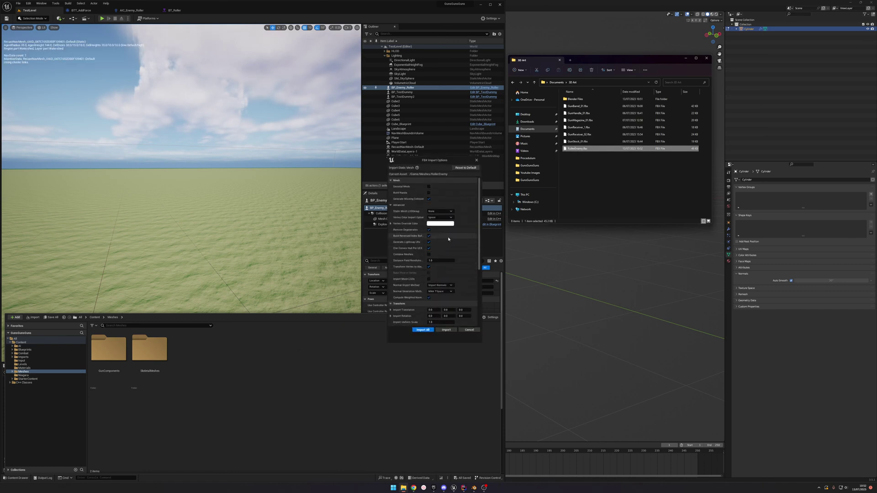
click(431, 187)
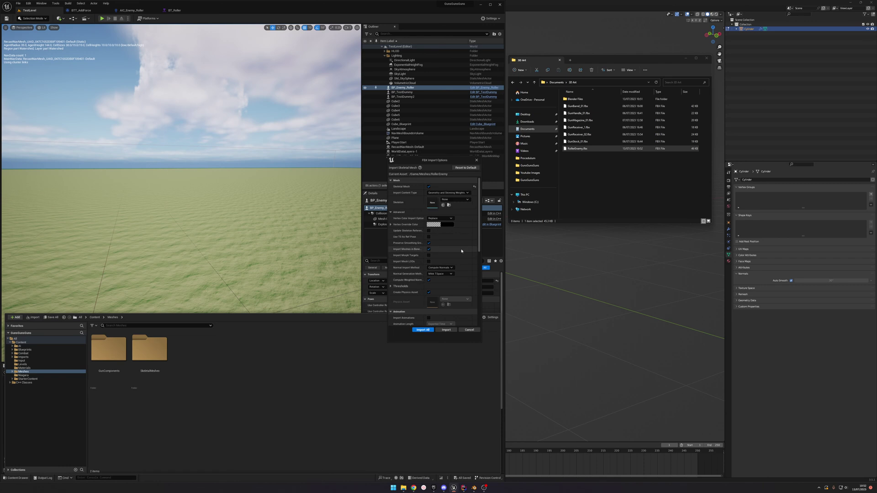
click(429, 187)
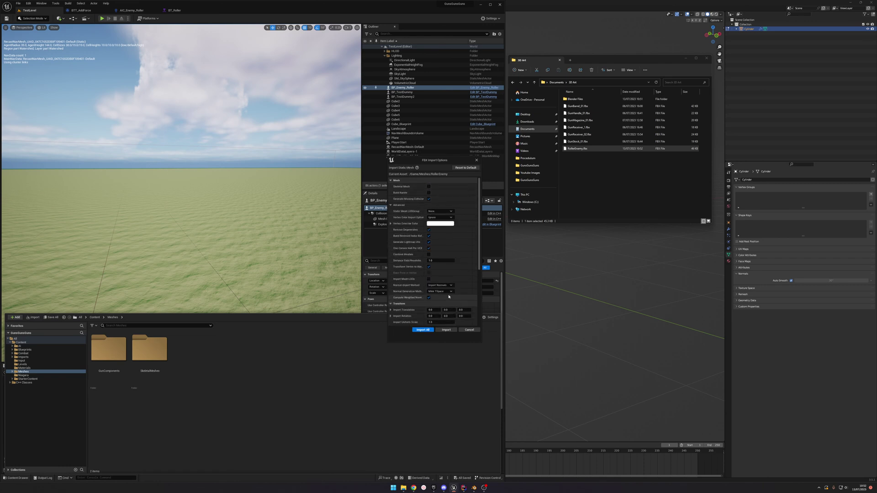
click(447, 332)
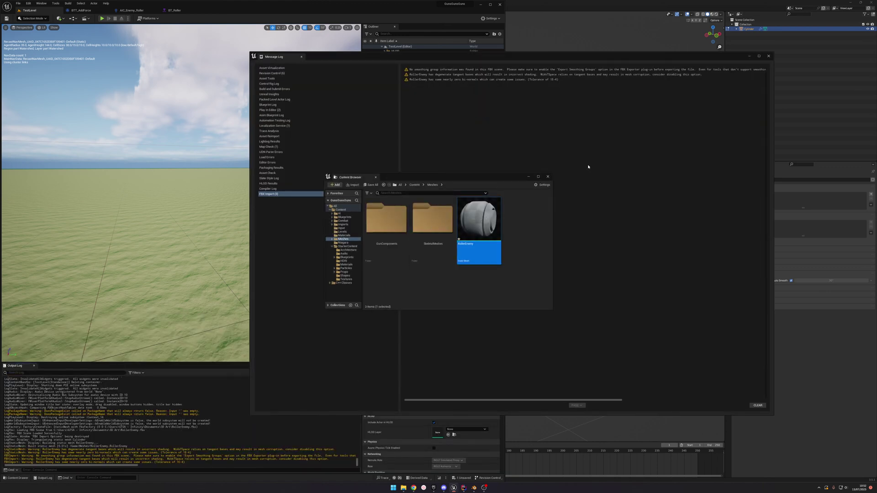
Step: Place the RollerEnemy mesh in the level to check its size, delete it again and close the Content Browser
drag(479, 219, 176, 224)
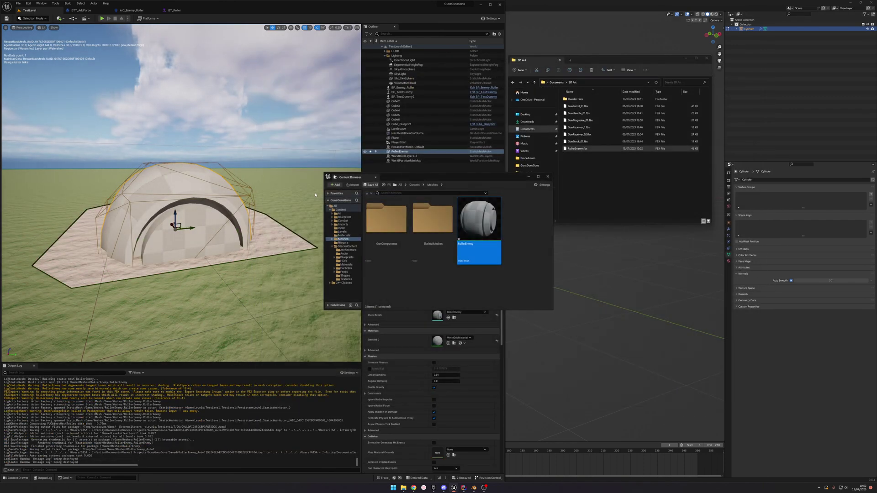
right_drag(315, 195, 352, 205)
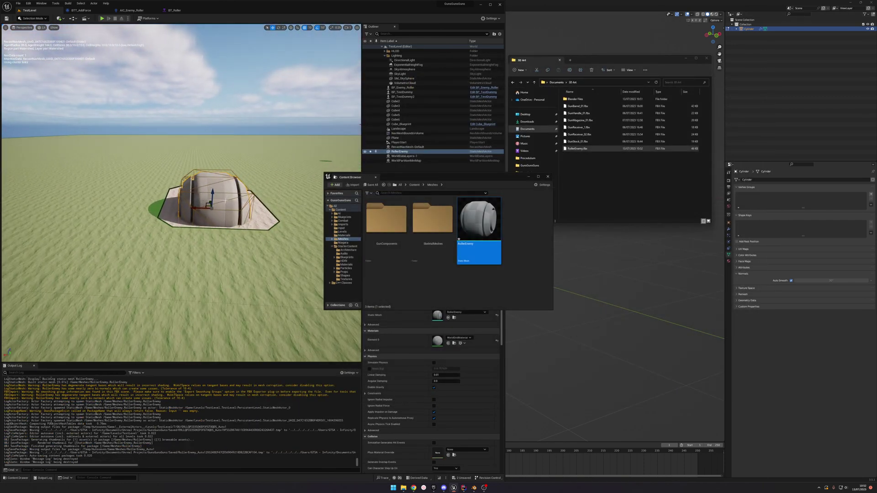
key(Delete)
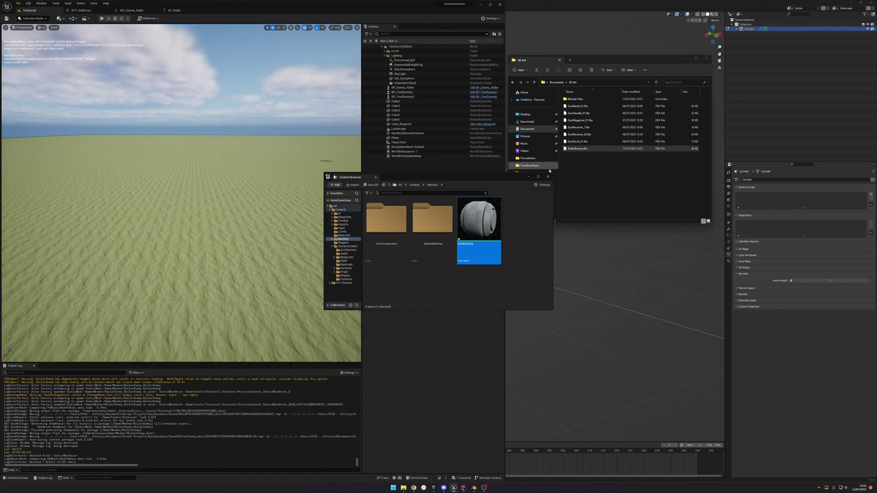
click(547, 176)
Step: Switch back to Blender and try scaling the whole roller mesh by 0.5, then undo the scaling
click(537, 284)
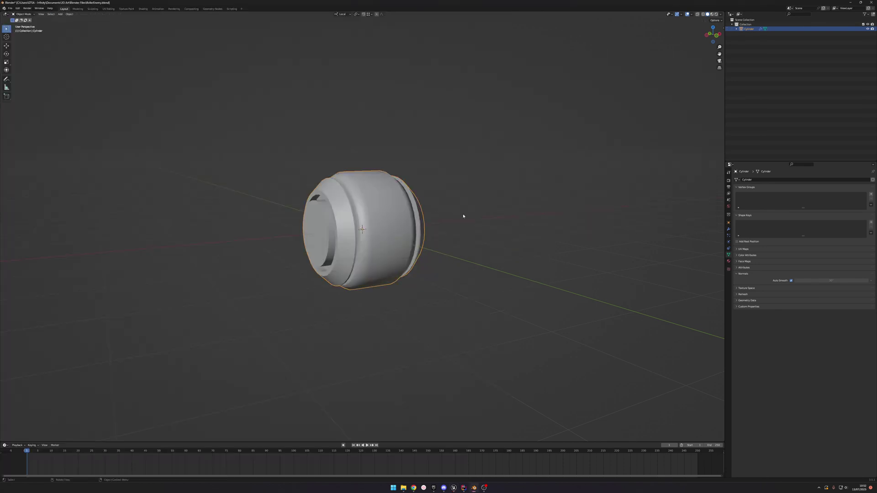
key(Tab)
key(shift+a)
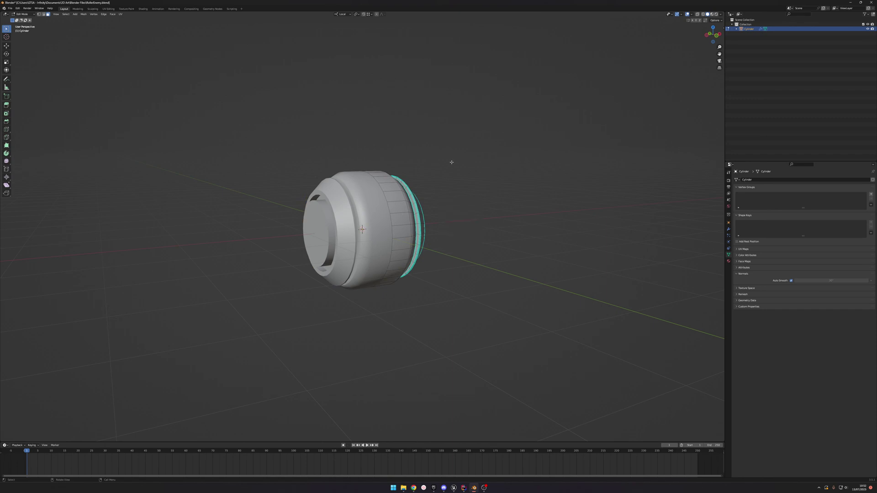
key(a)
text(s)
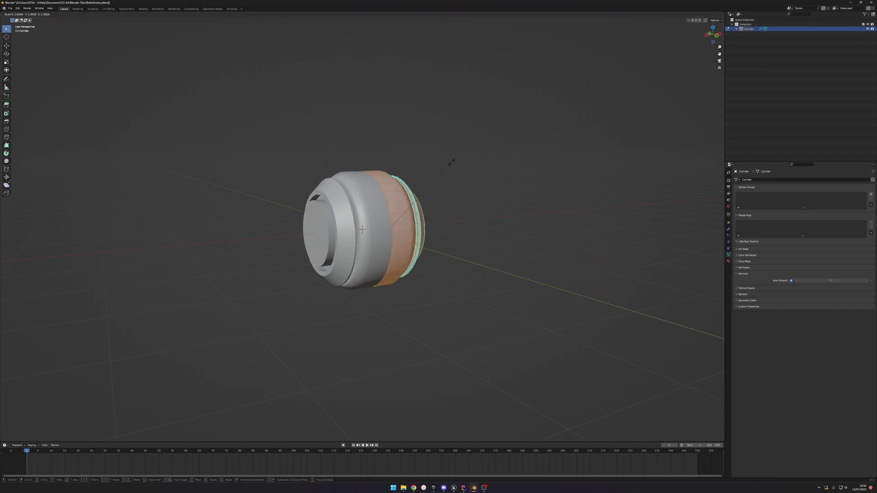
text(0.5)
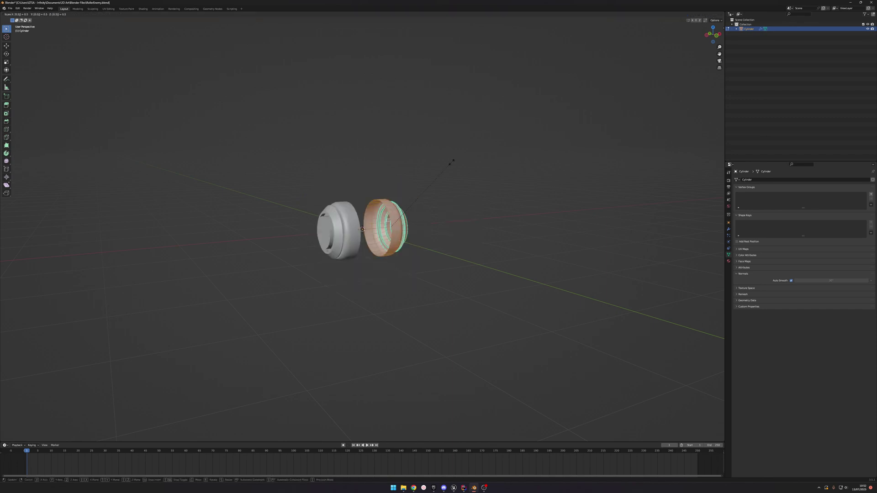
key(Return)
key(ctrl+z)
Step: Enable Clipping on the roller's Mirror modifier and scale the whole mesh by 0.5
middle_drag(444, 198, 435, 204)
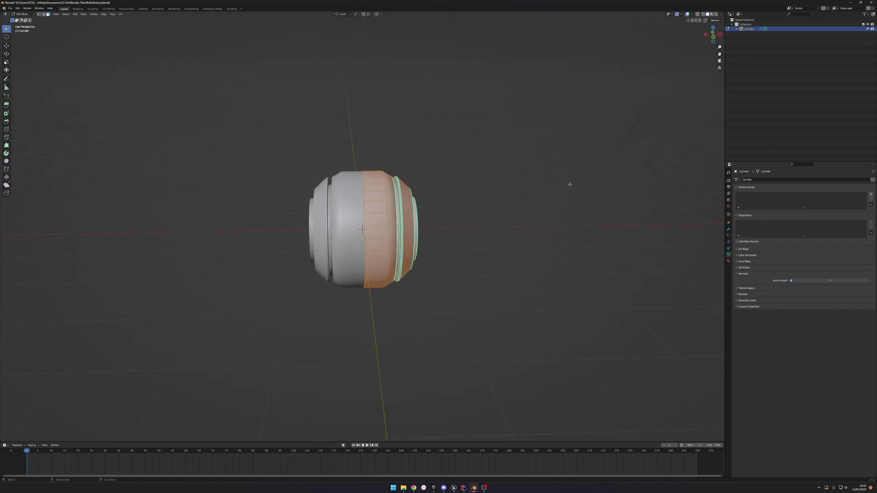
click(729, 229)
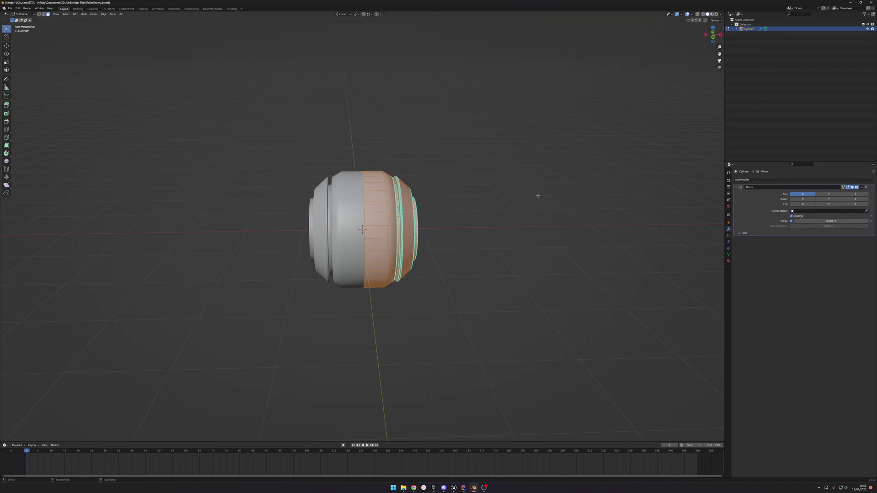
text(s)
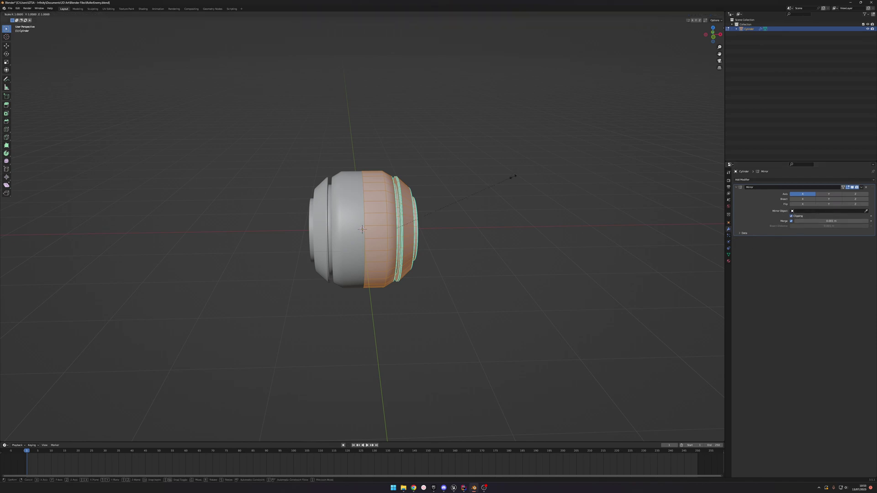
text(0.5)
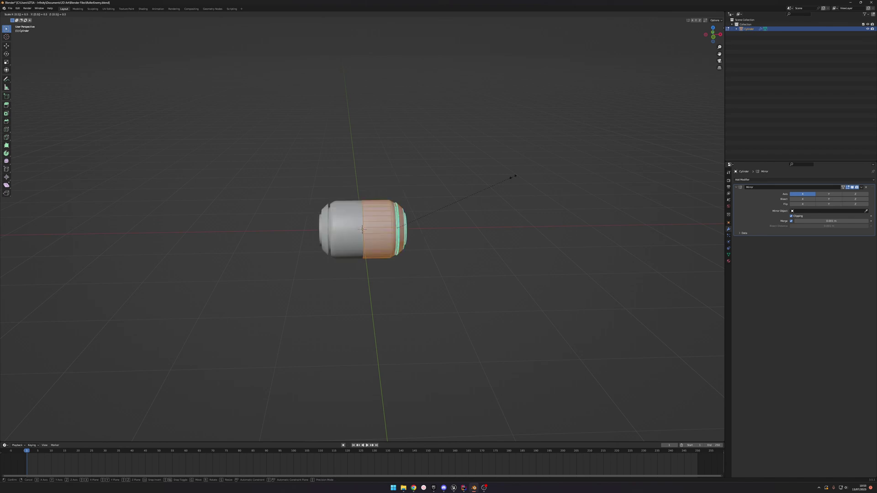
key(Return)
Step: Select the roller's outer end section through the mesh with X-ray and move it inward along X to shorten the body
click(463, 197)
middle_drag(481, 184, 479, 182)
key(alt+z)
drag(474, 173, 377, 308)
key(g)
key(x)
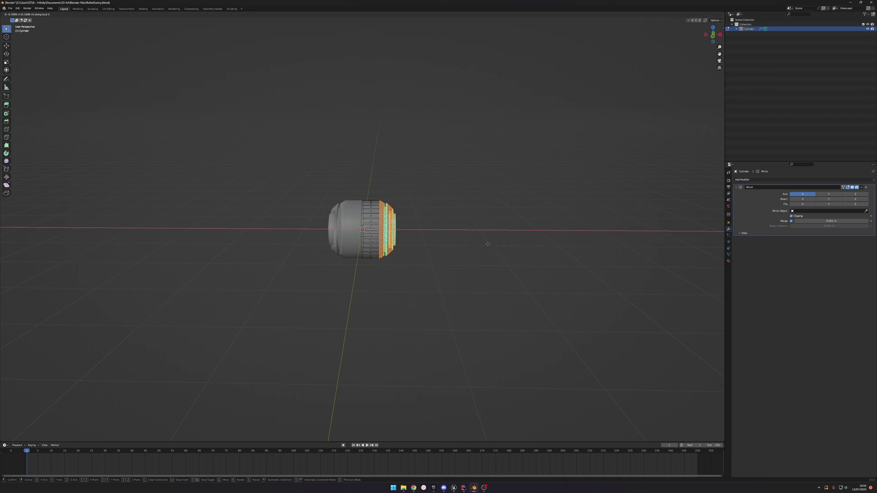
key(Return)
Step: Return to Object Mode, save the roller enemy file and deselect the roller
key(shift+a)
key(Tab)
key(ctrl+s)
click(424, 198)
middle_drag(434, 198, 431, 259)
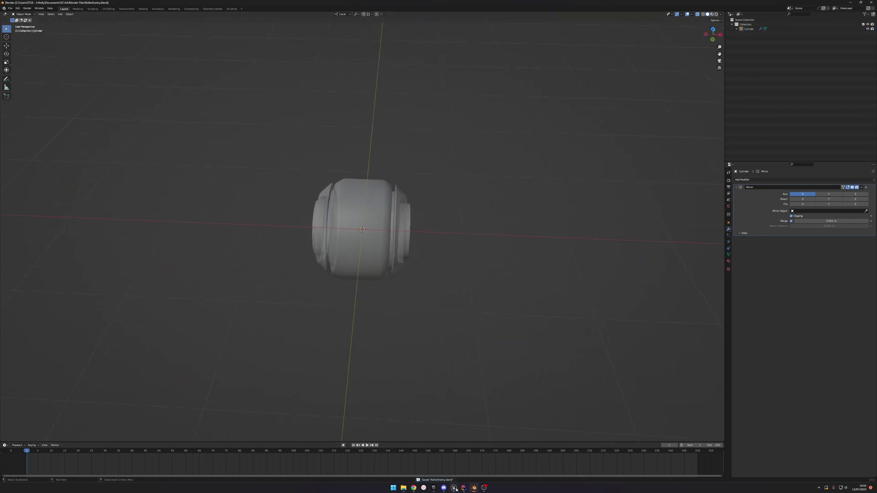
Step: Switch to the Unreal editor and place the RollerEnemy mesh in the level near BP_Enemy_Roller
click(453, 488)
key(w)
mouse_move(288, 261)
right_down()
mouse_move(262, 237)
mouse_move(256, 260)
mouse_move(289, 261)
right_up()
key(s)
key(ctrl+space)
drag(191, 402, 188, 228)
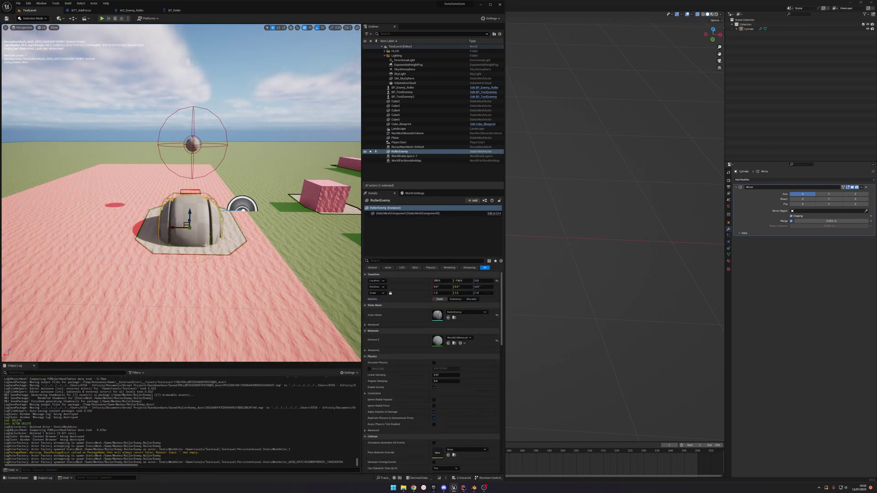
Step: Switch back to Blender, view the roller's end cap and save the file
click(474, 488)
click(413, 221)
middle_drag(454, 228, 474, 227)
click(490, 224)
key(ctrl+s)
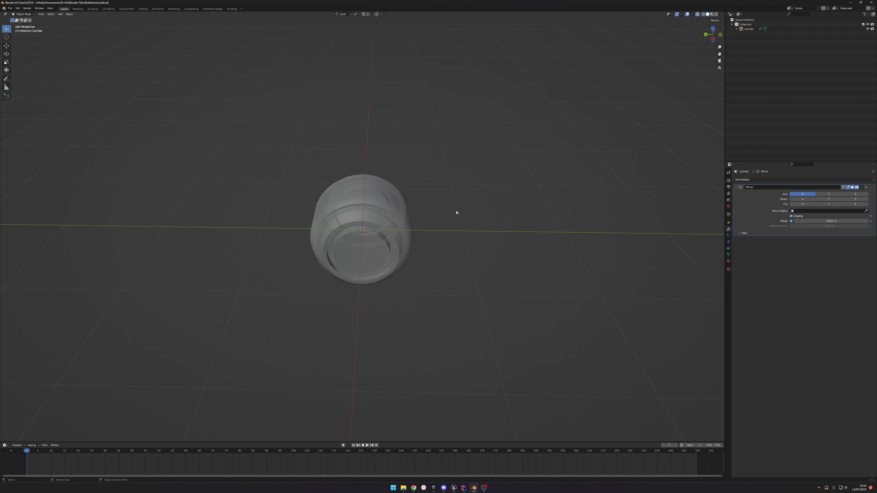
Step: Turn off X-ray display and examine the resized roller's side profile, grooves and end caps from several angles
middle_drag(435, 227, 361, 271)
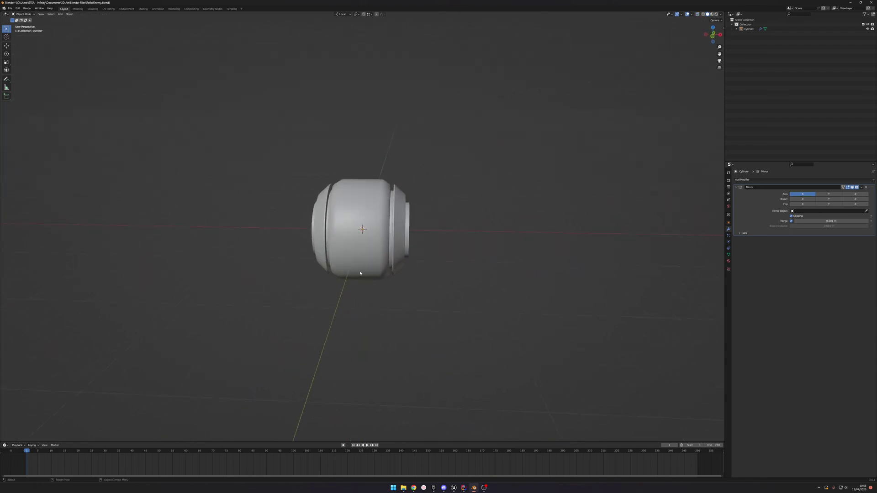
drag(432, 162, 392, 308)
middle_drag(462, 220, 454, 208)
drag(448, 153, 393, 324)
click(422, 201)
middle_drag(423, 202, 402, 216)
click(402, 191)
click(379, 178)
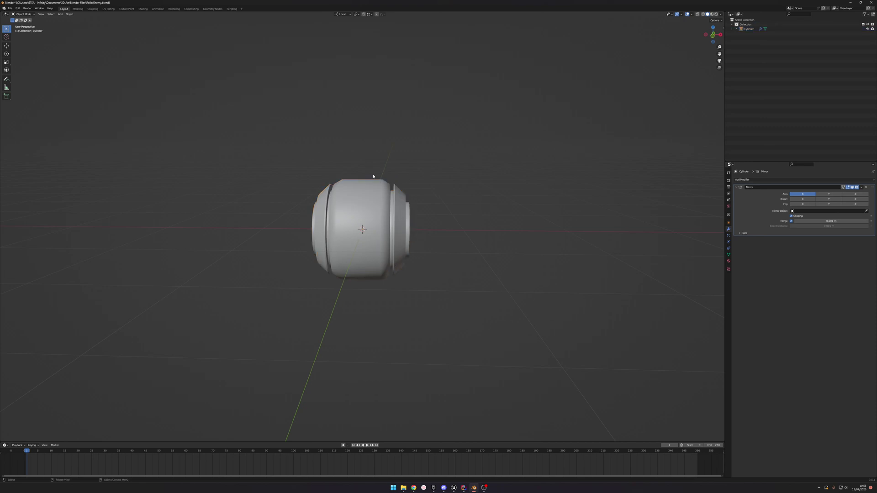
middle_drag(379, 188, 367, 265)
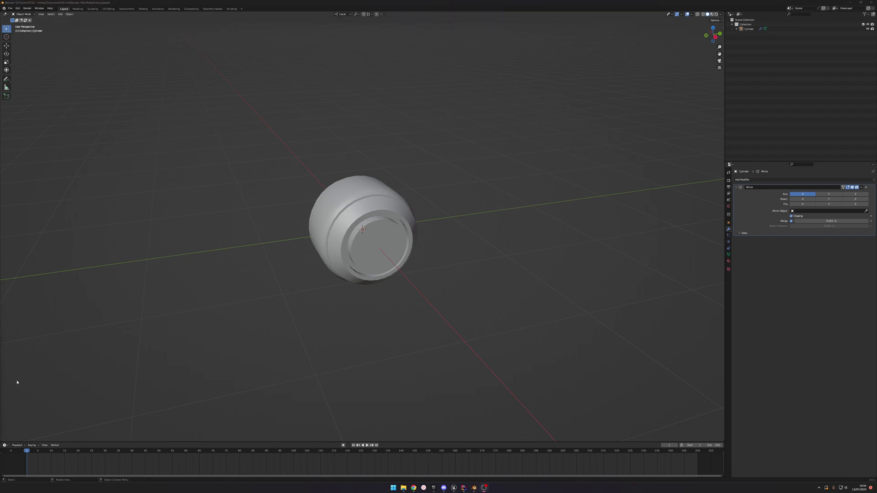
Step: Add a cube mesh at the roller's center in Object Mode
click(465, 309)
mouse_move(483, 246)
middle_down()
mouse_move(473, 223)
mouse_move(463, 224)
mouse_move(485, 235)
middle_up()
key(shift+a)
mouse_move(440, 237)
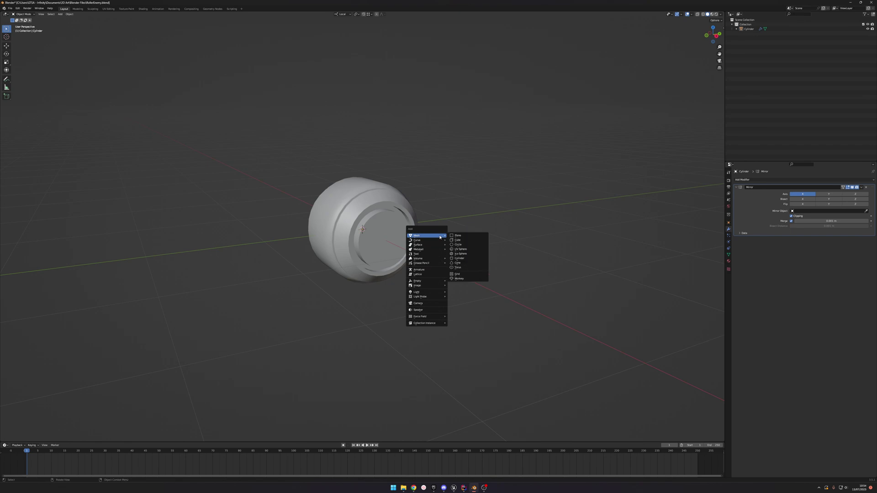
click(468, 240)
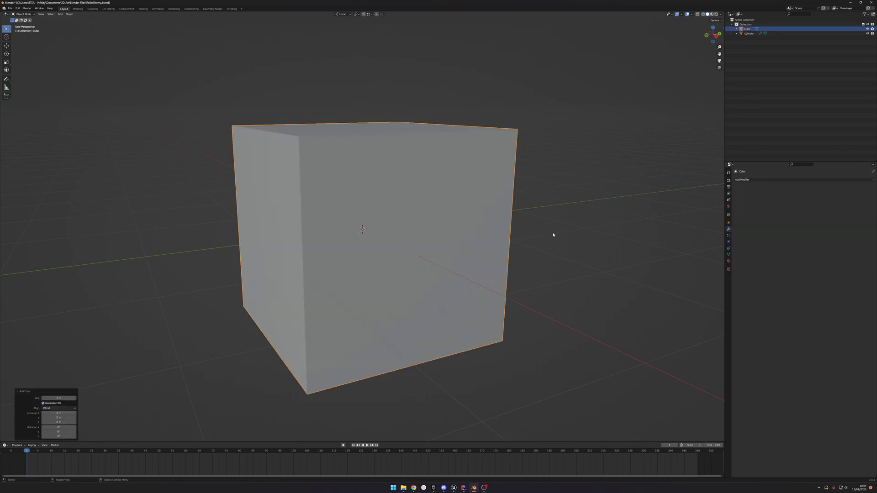
Step: In Edit Mode, flatten the cube along Z and narrow it along X into a block running across the roller
key(Tab)
key(s)
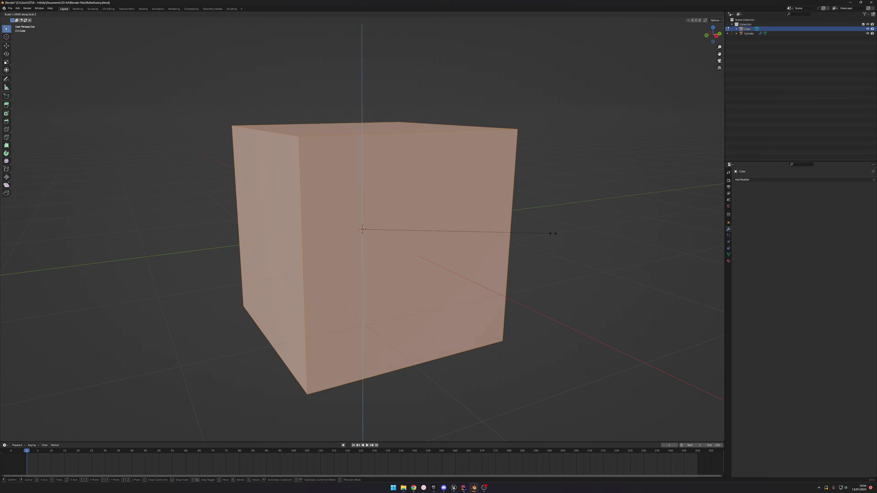
key(z)
click(446, 244)
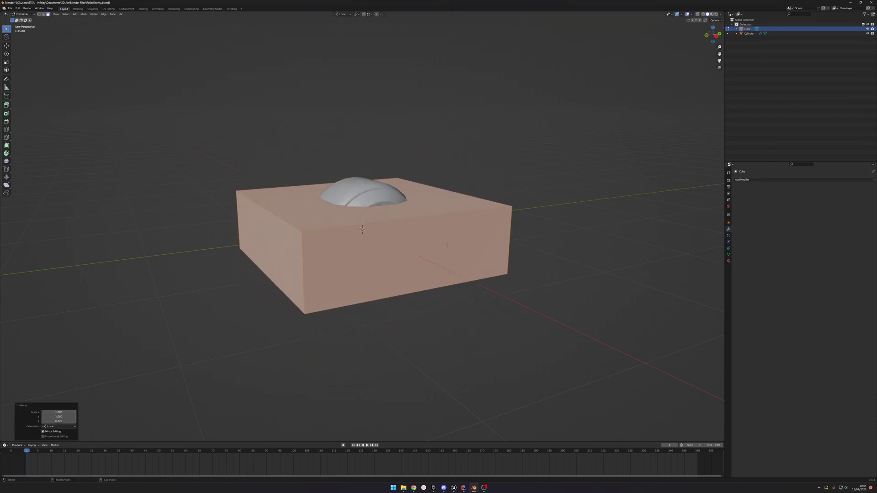
key(s)
key(x)
click(413, 227)
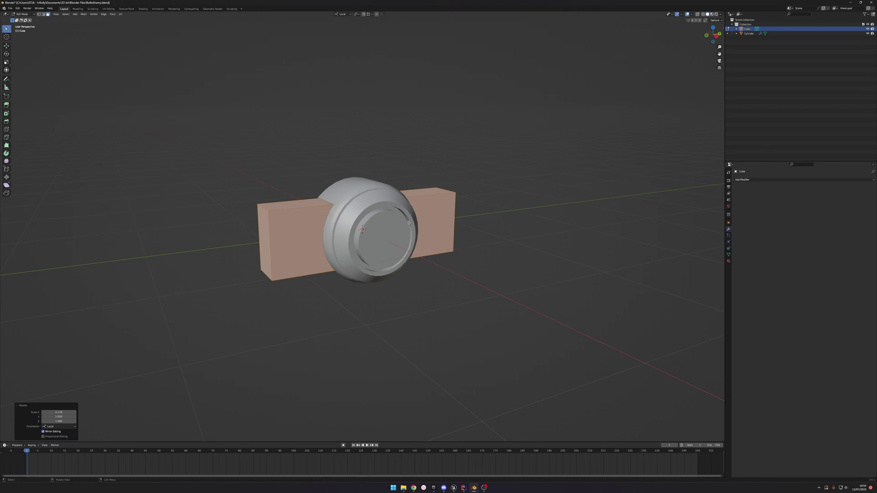
Step: Return to Object Mode and move the block along X to just outside the roller's end cap
middle_drag(528, 250, 548, 252)
key(Tab)
key(g)
key(x)
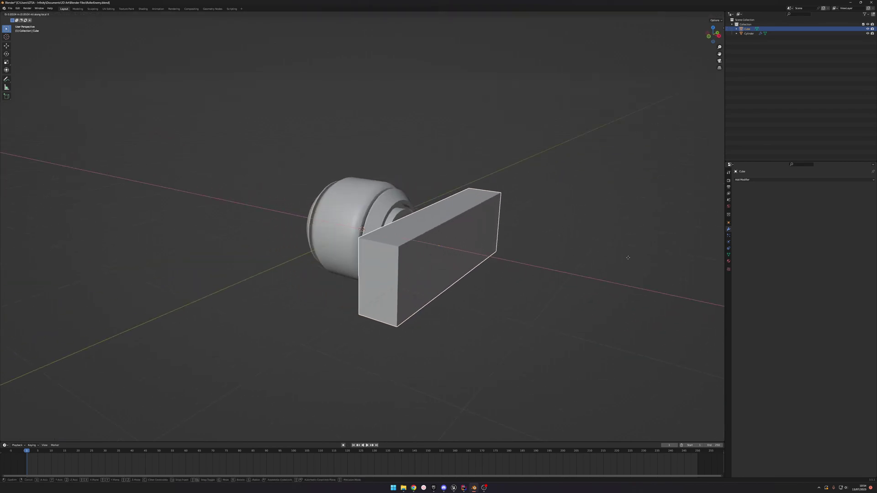
click(610, 255)
mouse_move(607, 254)
middle_down()
mouse_move(585, 260)
mouse_move(632, 238)
mouse_move(654, 247)
mouse_move(618, 261)
middle_up()
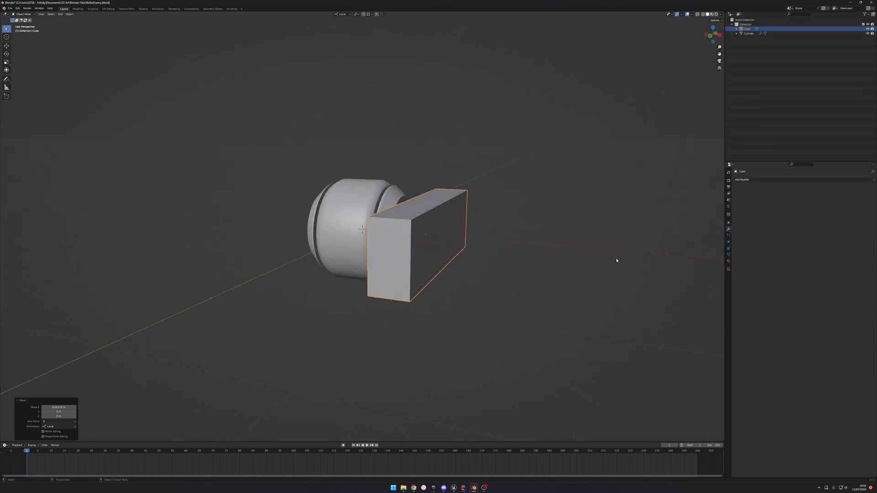
Step: In Edit Mode, scale the block down along Z and X into a slim bar
key(Tab)
key(s)
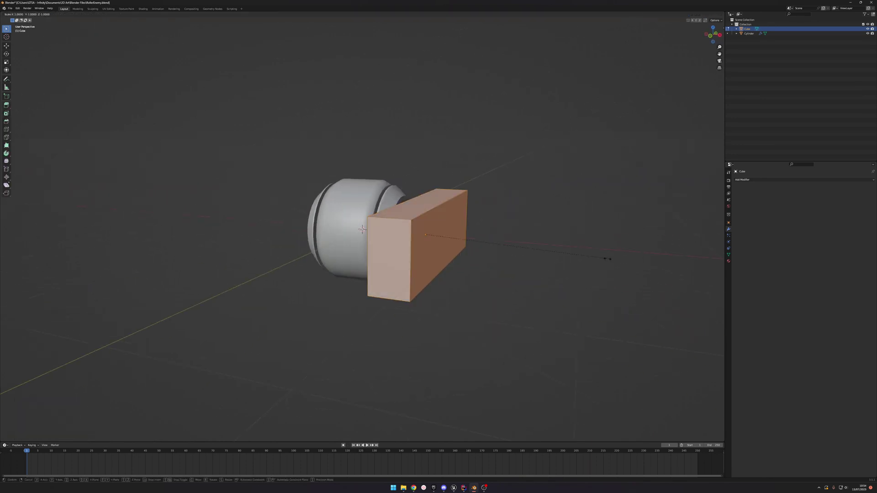
key(z)
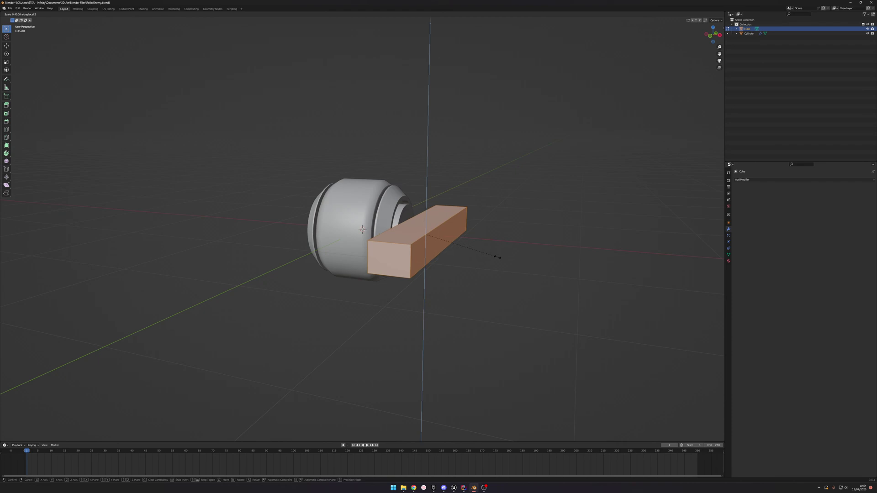
click(562, 256)
key(s)
key(x)
click(497, 251)
Step: Return to Object Mode and move the slim bar along X closer to the roller's end cap
key(Tab)
key(g)
key(x)
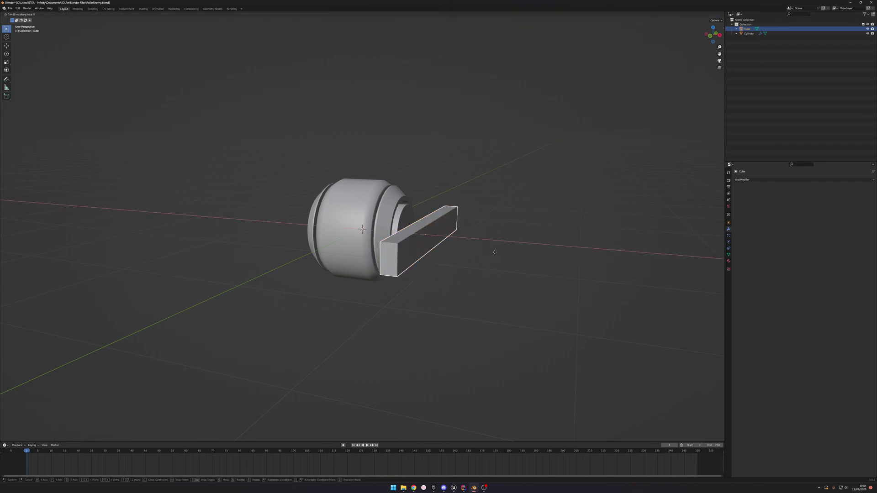
click(483, 250)
middle_drag(484, 250, 327, 244)
Step: Add a centered vertical loop cut across the middle of the bar
key(Tab)
key(ctrl+r)
click(342, 257)
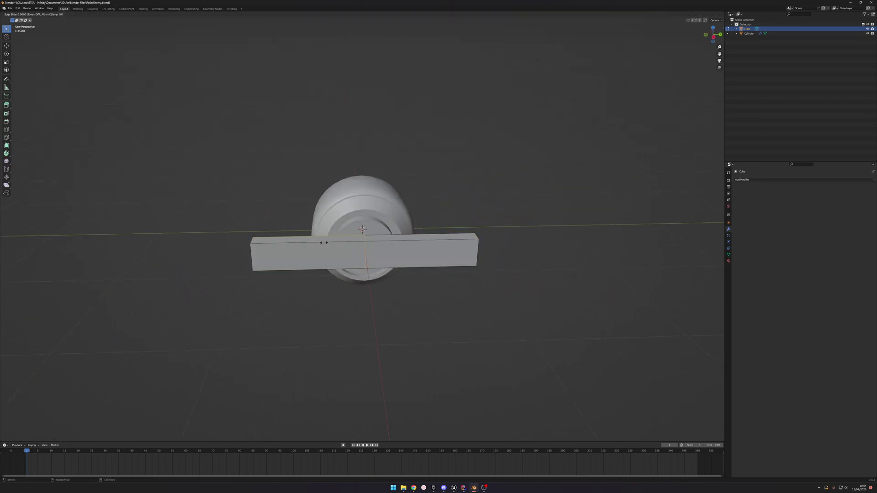
right_click(342, 256)
Step: Turn on X-ray display and move one end face of the bar inward along Y
key(alt+z)
click(252, 254)
key(g)
key(y)
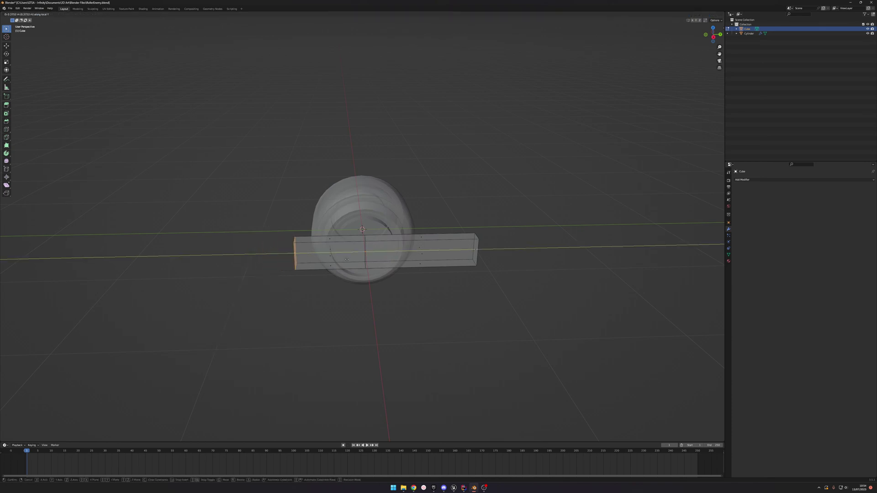
click(350, 261)
Step: Move the bar's opposite end face inward along Y and raise it along Z so that half slopes upward
drag(552, 221, 464, 298)
key(g)
key(y)
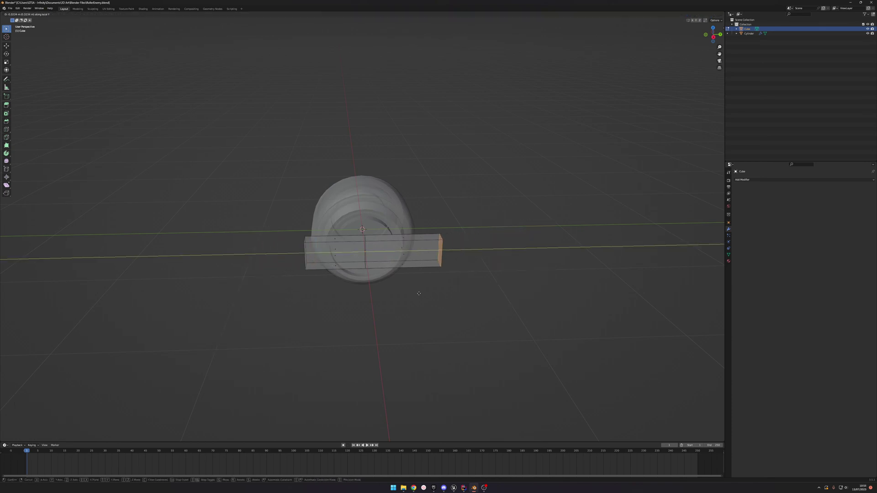
click(405, 294)
key(g)
key(z)
click(377, 279)
Step: Scale the bar's lower end face down along Z to taper that half
drag(319, 232, 291, 289)
middle_drag(496, 245, 529, 253)
key(s)
key(z)
click(389, 262)
Step: Scale the bar's middle edge loop down along Z and save the file
middle_drag(438, 274, 414, 252)
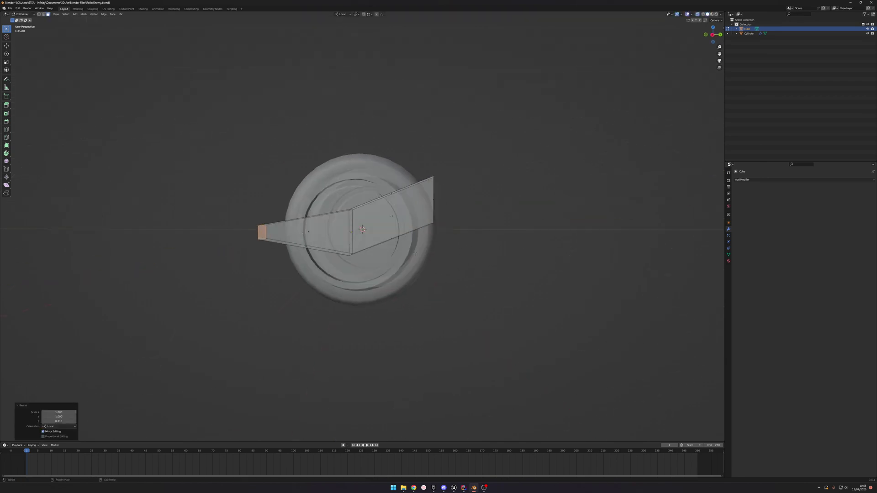
key(2)
alt+click(351, 240)
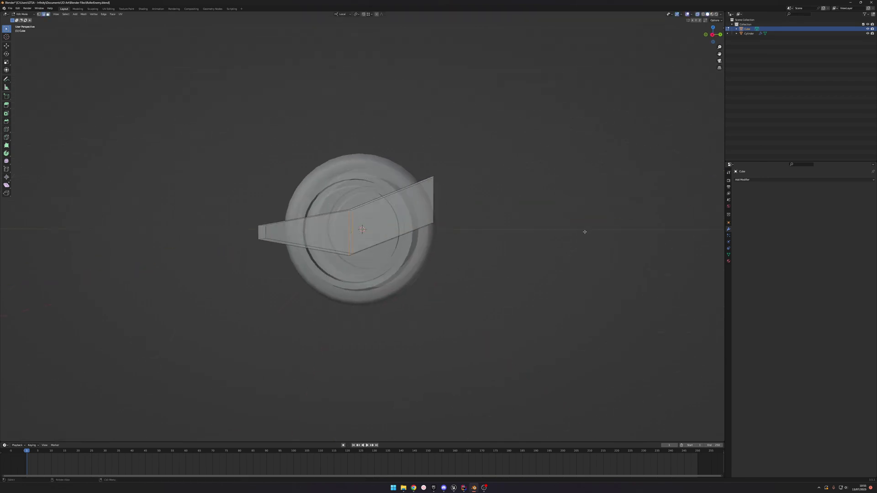
key(s)
key(z)
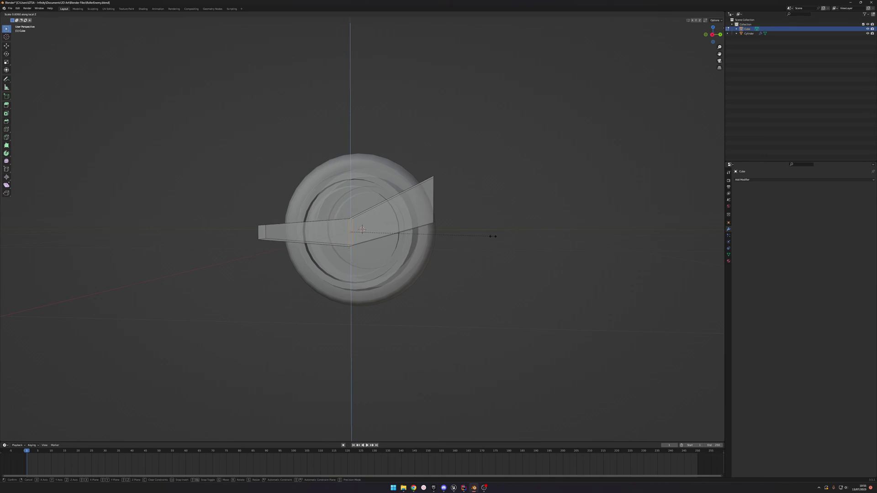
click(470, 237)
click(490, 282)
key(ctrl+s)
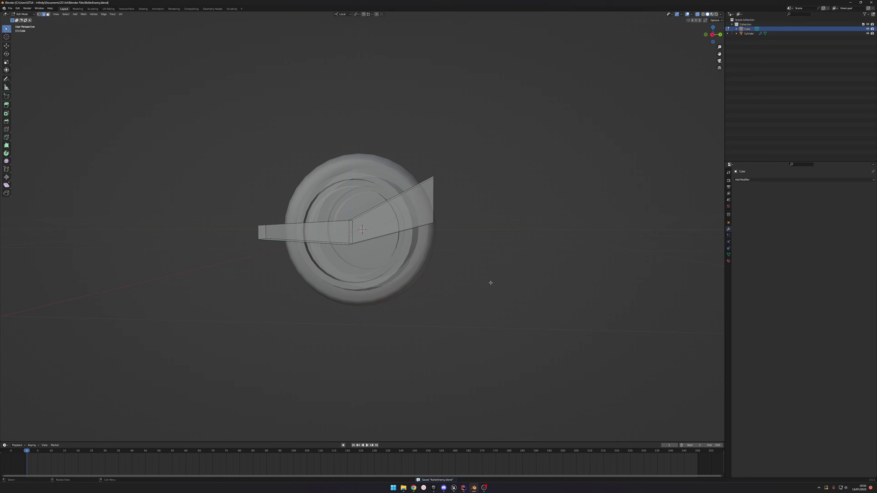
Step: Examine the bent bar against the roller's end cap from several angles
middle_drag(483, 197, 509, 217)
mouse_move(413, 227)
middle_down()
mouse_move(425, 224)
mouse_move(418, 214)
middle_up()
middle_drag(364, 227, 421, 223)
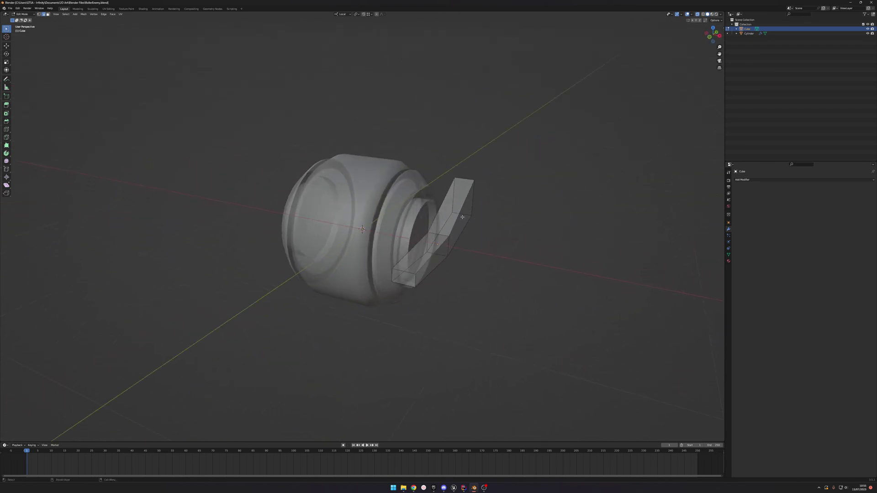
middle_drag(487, 225, 463, 239)
key(Tab)
key(Tab)
middle_drag(318, 272, 411, 266)
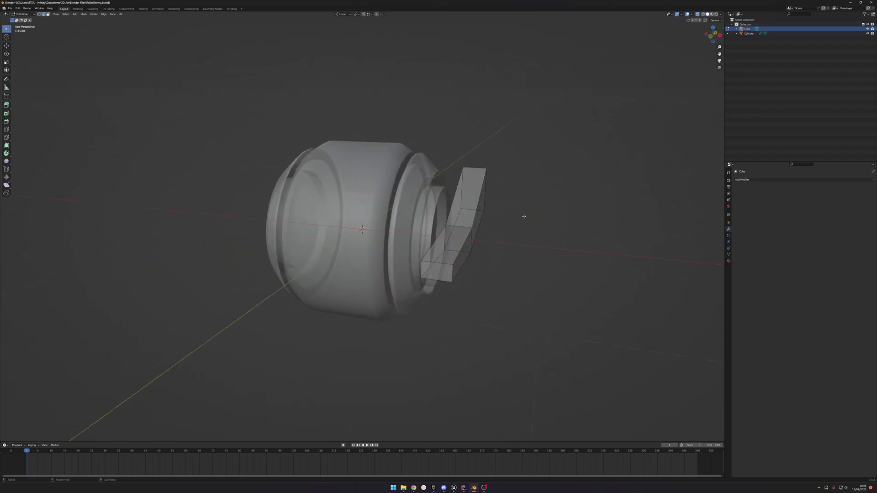
Step: Return to Object Mode, add a Bezier curve at the roller's center and enter Edit Mode on it
right_click(538, 214)
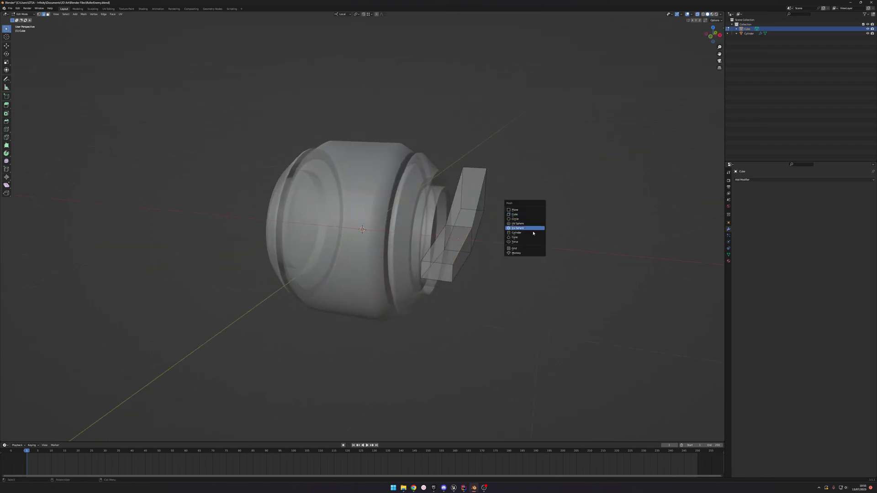
key(Tab)
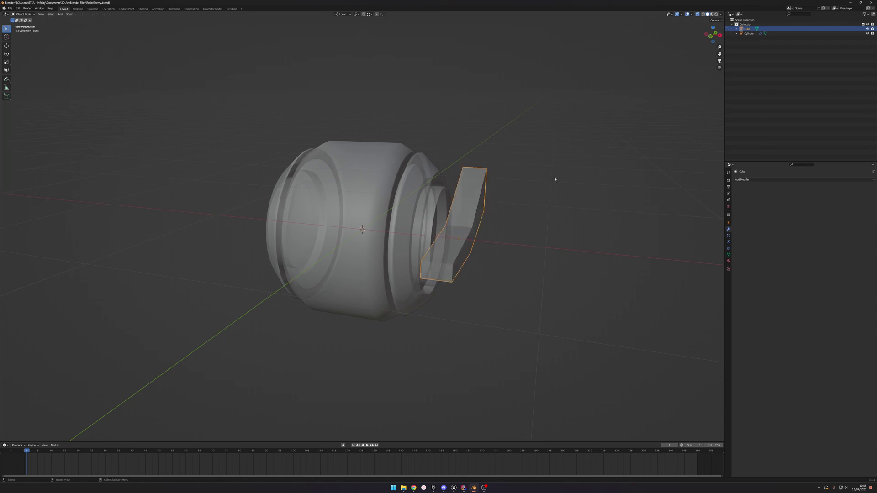
key(shift+a)
mouse_move(559, 182)
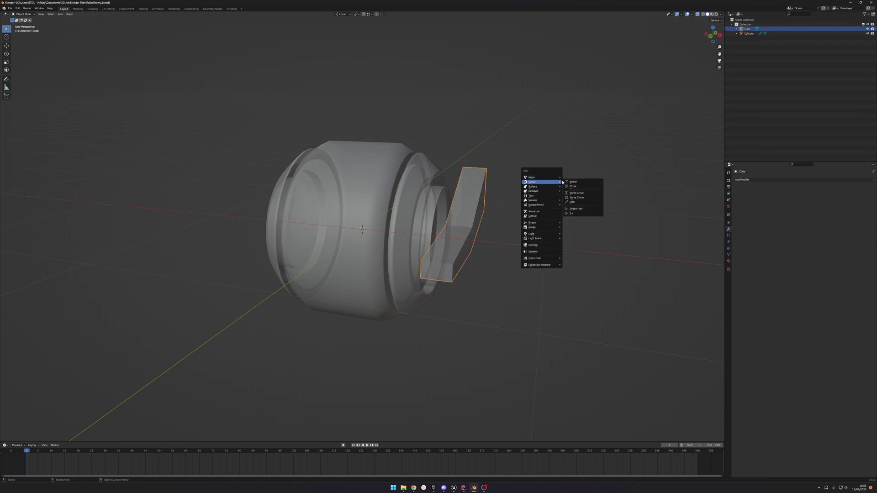
click(576, 183)
middle_drag(515, 231, 552, 242)
key(Tab)
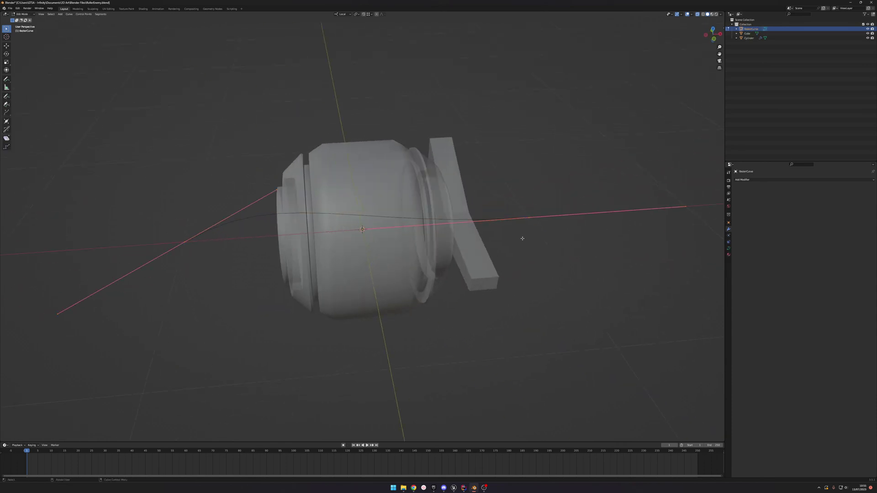
Step: Move the curve's control point on the far side of the roller along X to the end cap with the bar
click(209, 228)
key(g)
key(x)
key(x)
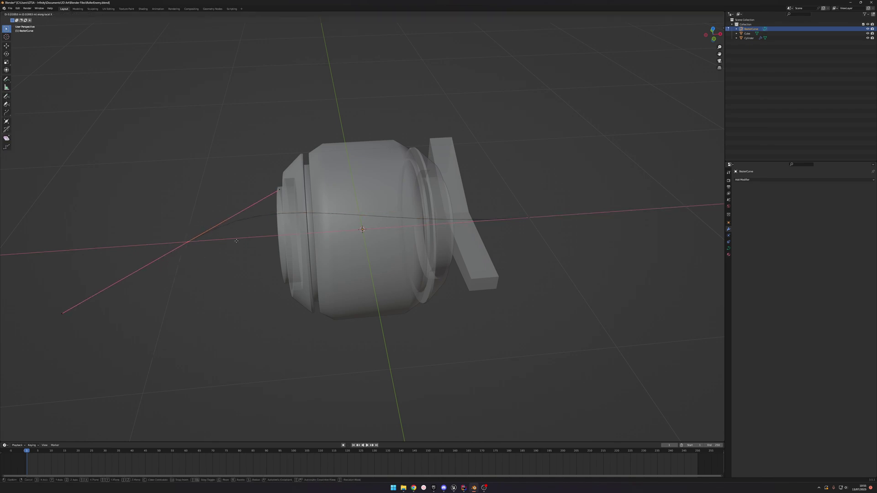
click(481, 216)
Step: Raise the curve's outer control point along global Z
mouse_move(492, 217)
middle_down()
mouse_move(468, 206)
mouse_move(487, 215)
middle_up()
key(g)
key(x)
key(x)
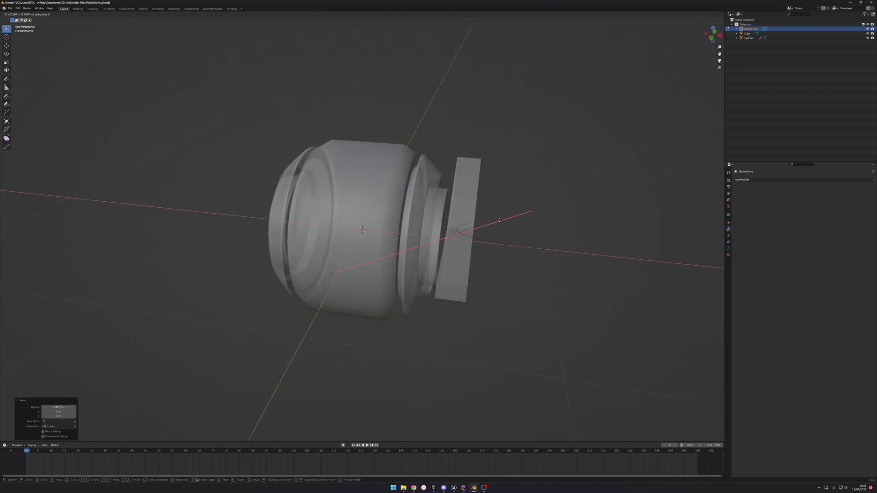
key(z)
key(z)
click(569, 155)
middle_drag(569, 154, 525, 181)
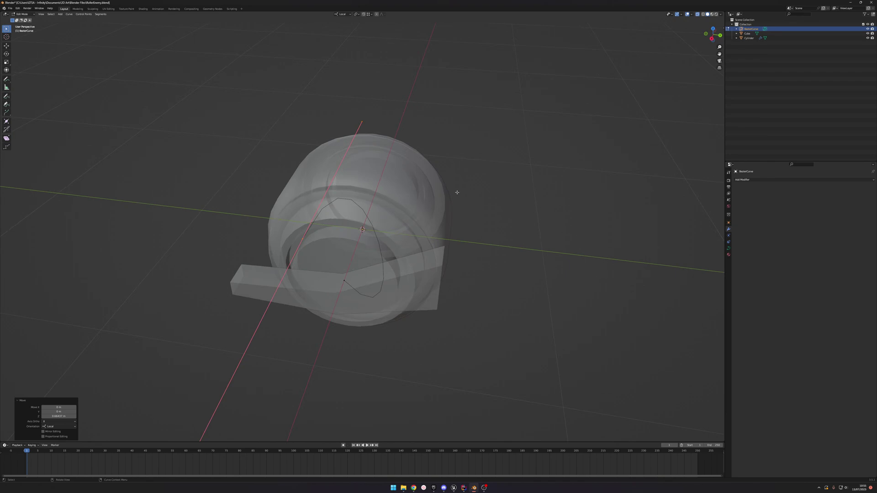
Step: Move the curve's outer control point along Y and rotate the point around Z
key(g)
key(y)
click(583, 196)
key(r)
key(z)
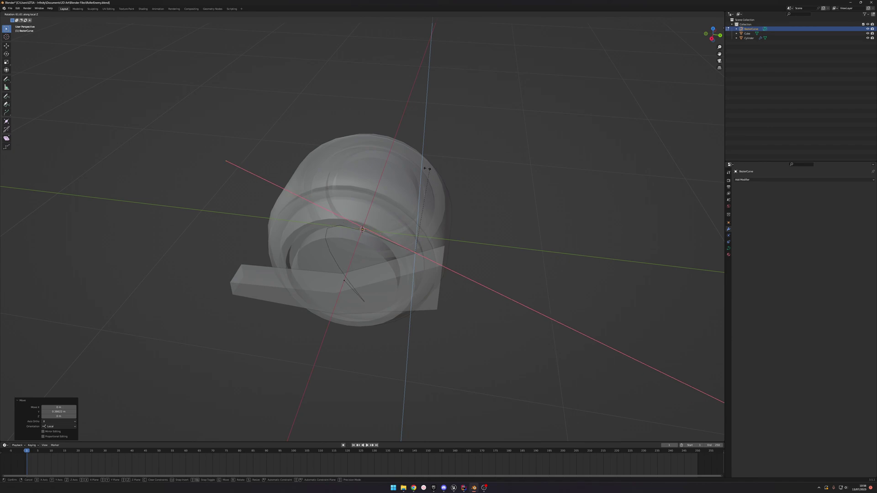
click(409, 173)
middle_drag(335, 289, 452, 276)
Step: Box-select a curve handle and reposition the selection along Z and X
key(b)
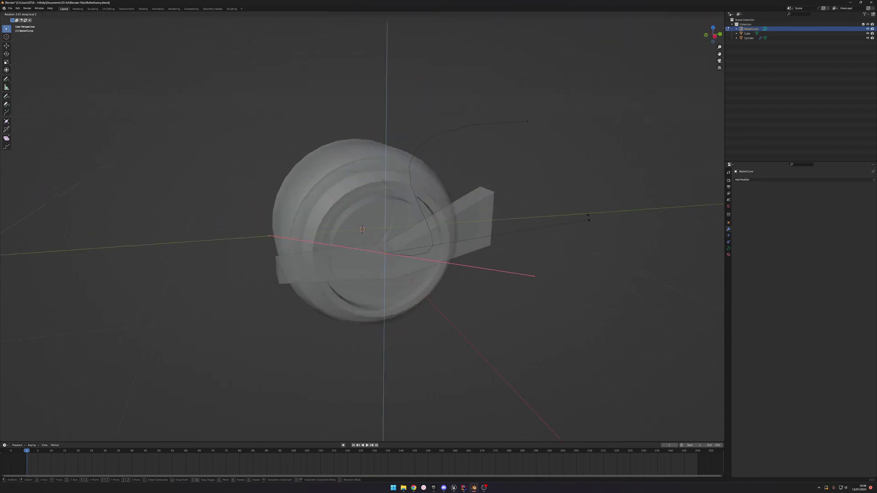
drag(562, 256, 529, 305)
key(g)
key(z)
key(z)
click(471, 169)
middle_drag(471, 169, 443, 193)
key(g)
key(x)
key(x)
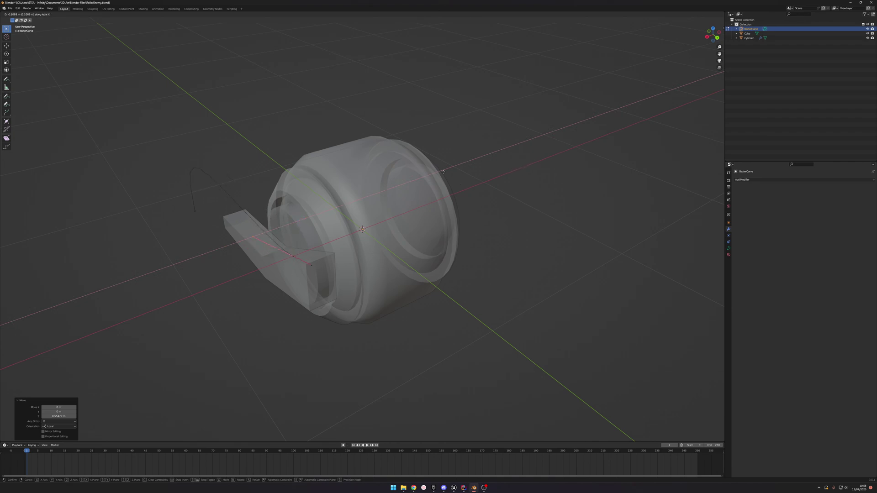
click(333, 196)
Step: Lower the selected part of the curve along Z
middle_drag(333, 196, 509, 230)
key(g)
key(z)
key(z)
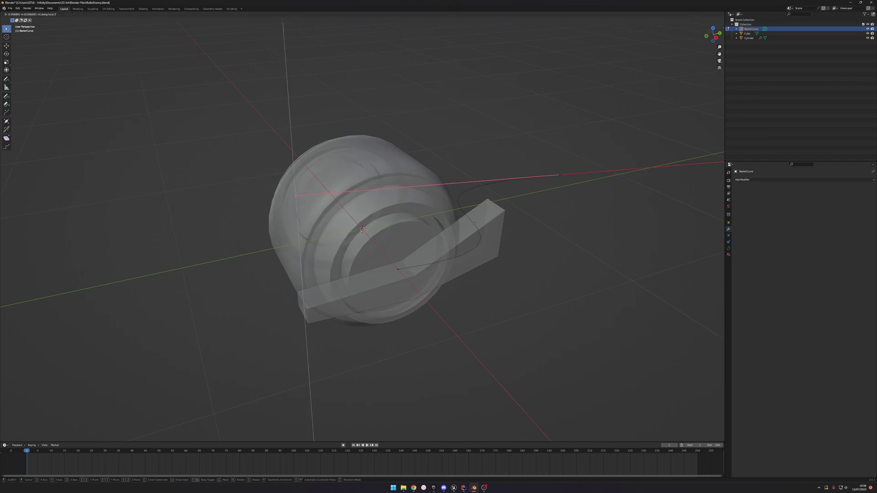
click(511, 297)
Step: Select the curve's outer control point and raise it along Z above the bar
drag(590, 157, 547, 198)
key(g)
key(z)
click(534, 119)
Step: Tilt the handles of the curve point at the end cap by moving one handle along Z
click(393, 269)
key(g)
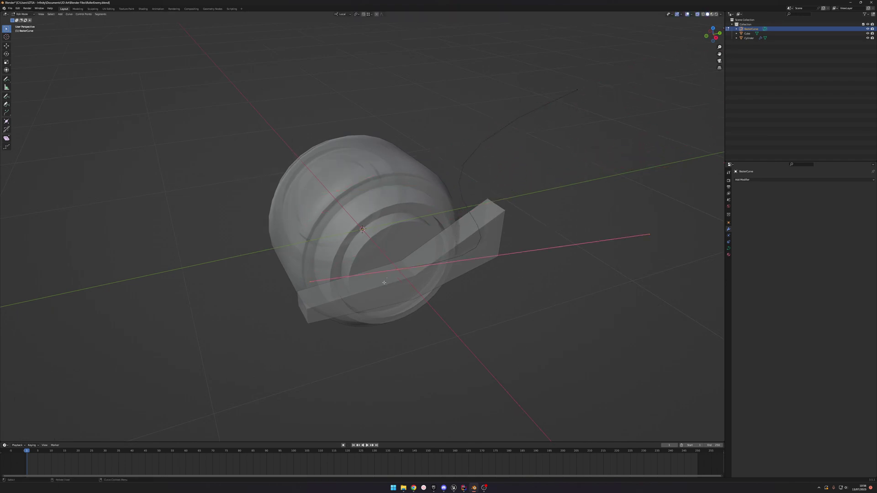
key(z)
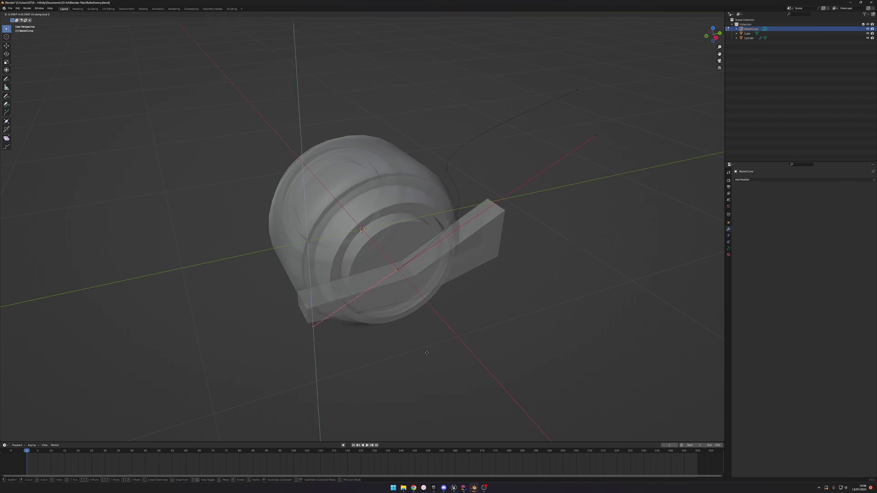
click(384, 312)
Step: Lower the curve's outer control point along Z and scale down its handles
middle_drag(384, 312, 493, 270)
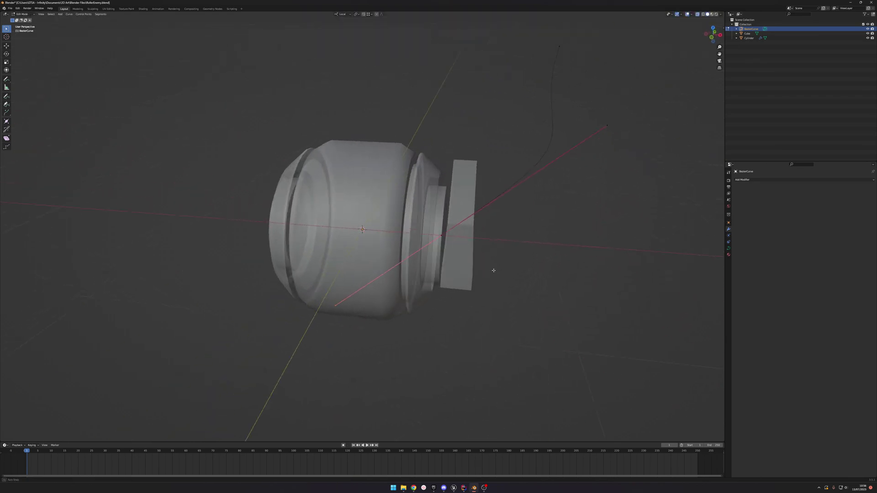
key(g)
key(z)
click(569, 172)
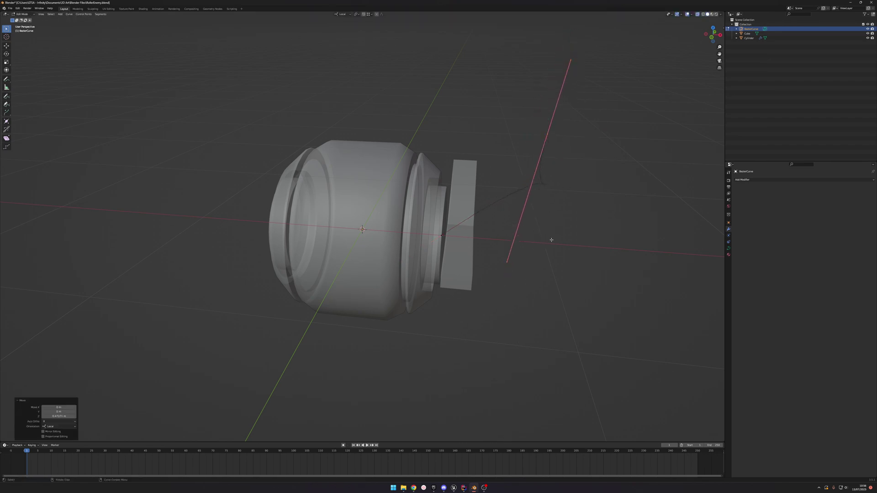
drag(552, 47, 588, 87)
key(s)
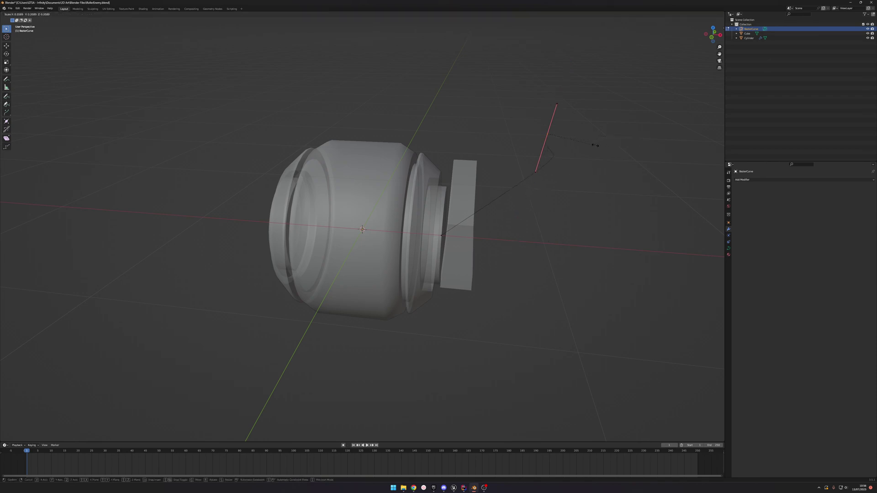
click(595, 145)
Step: Adjust the height of the outer curve point's handle with two moves along Z
key(g)
key(z)
click(580, 189)
middle_drag(580, 186, 535, 199)
key(g)
key(z)
click(570, 304)
Step: Shift the selected handle of the outer curve point along X
key(g)
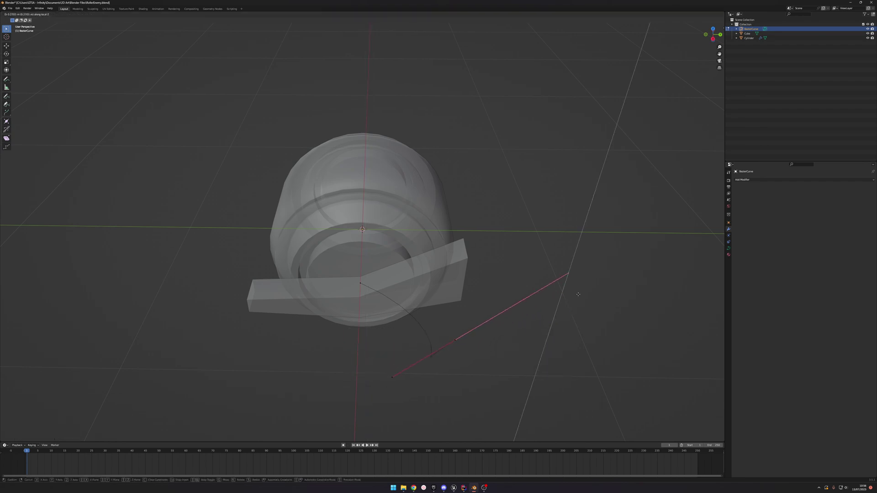
key(Escape)
key(g)
key(x)
click(490, 202)
Step: Reposition the outer point's selected handle along Z in two moves to reshape the curve's end
middle_drag(490, 203, 489, 232)
key(g)
key(z)
click(468, 350)
middle_drag(468, 351, 539, 288)
key(g)
key(z)
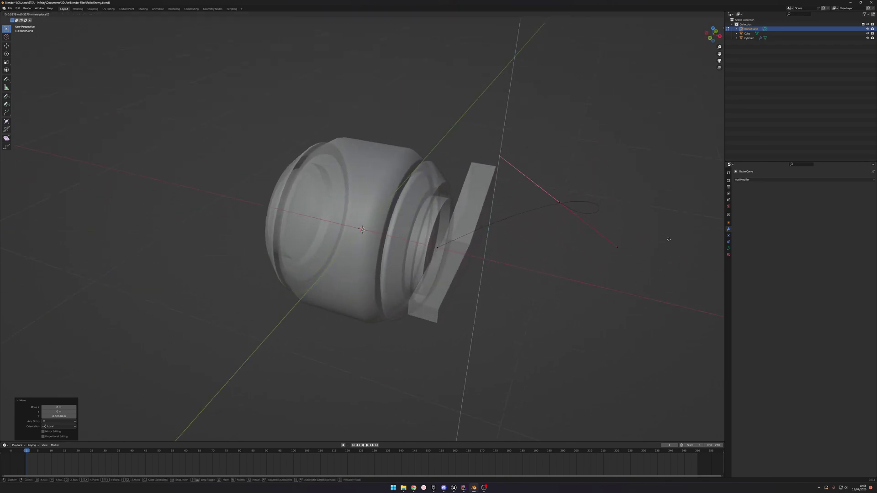
click(662, 220)
click(619, 182)
key(g)
key(z)
right_click(474, 292)
Step: Move the outward handle of the curve point at the end cap along Z
click(439, 248)
key(g)
key(z)
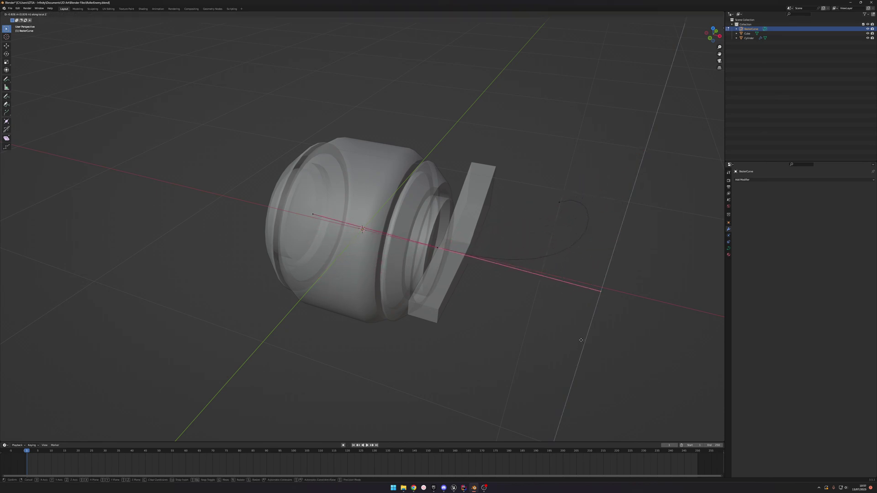
click(556, 248)
Step: Move the upper handle of the outer curve point along Z, viewed from the end cap
middle_drag(555, 248, 506, 231)
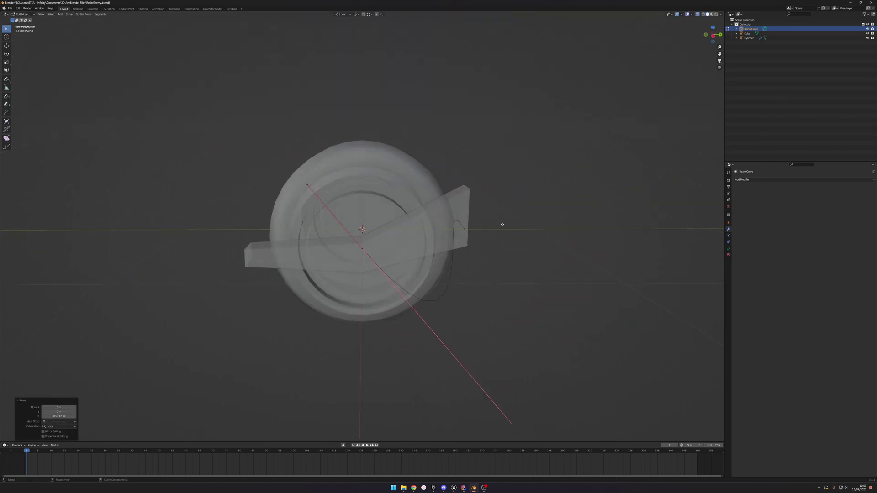
key(g)
key(z)
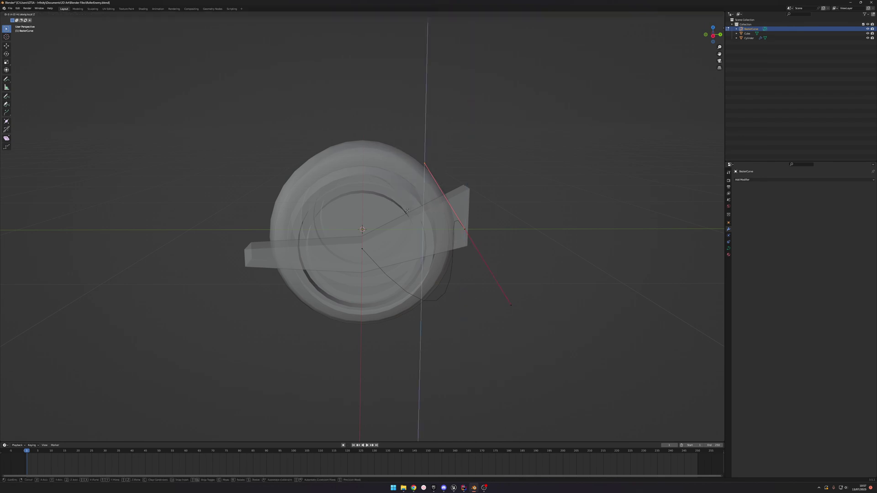
click(533, 286)
Step: Try another Z move on the outer point's handle and undo it
key(g)
key(z)
click(501, 110)
key(g)
key(z)
right_click(537, 150)
key(ctrl+z)
Step: Move the outer point's upper handle along Y and its lower handle along Z
key(g)
key(y)
click(500, 224)
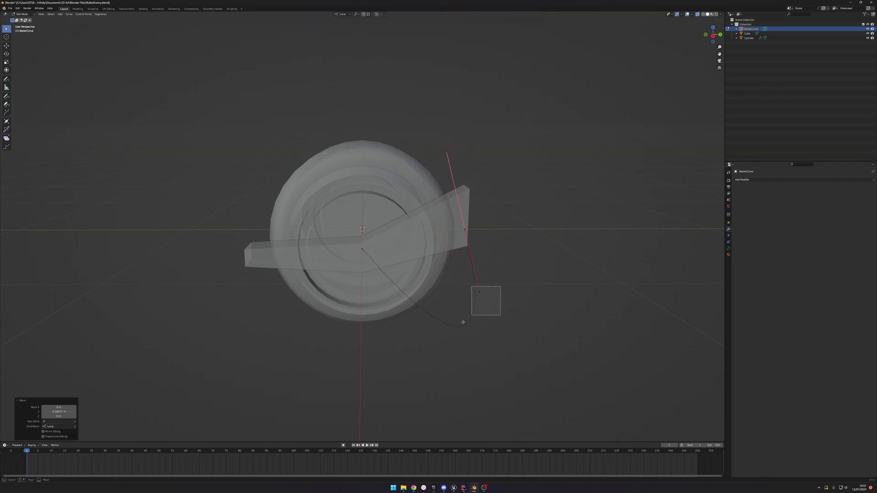
key(g)
key(z)
click(442, 276)
Step: Shift the outer curve point along Y toward the centre of the end cap
key(g)
key(x)
key(y)
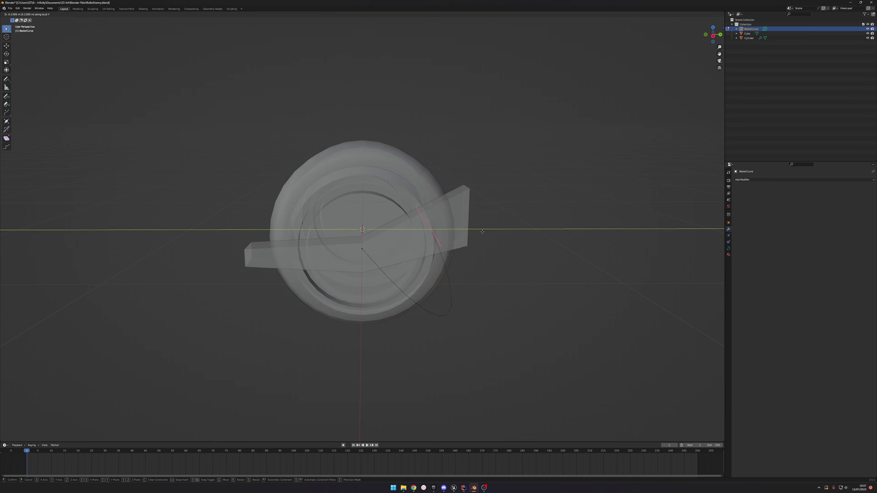
click(480, 231)
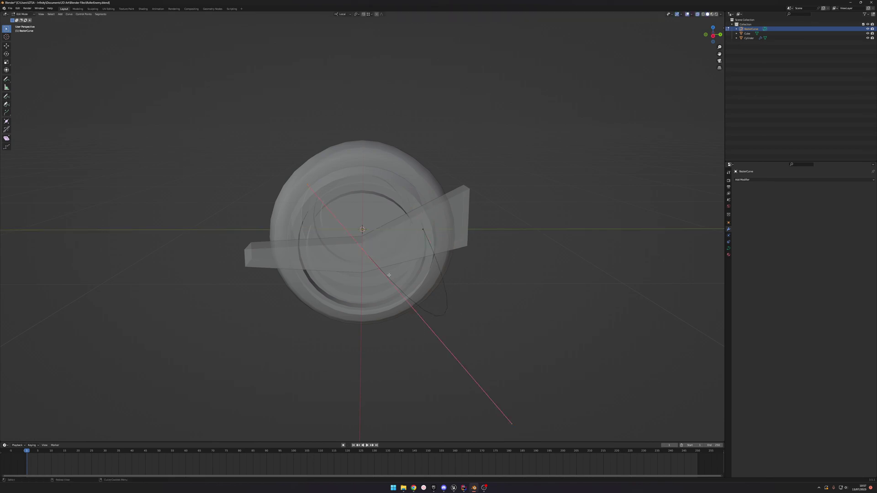
Step: Scale the handles of the curve point at the end cap down to about 0.43
key(s)
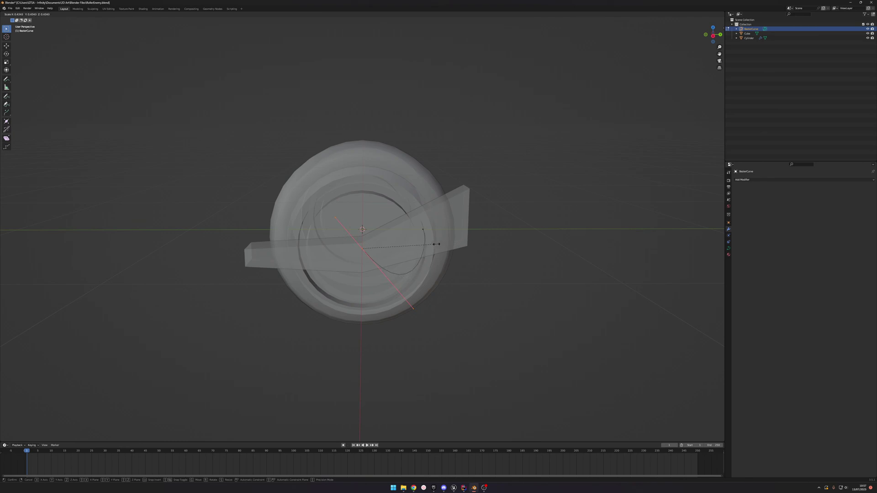
click(436, 244)
middle_drag(455, 200, 518, 192)
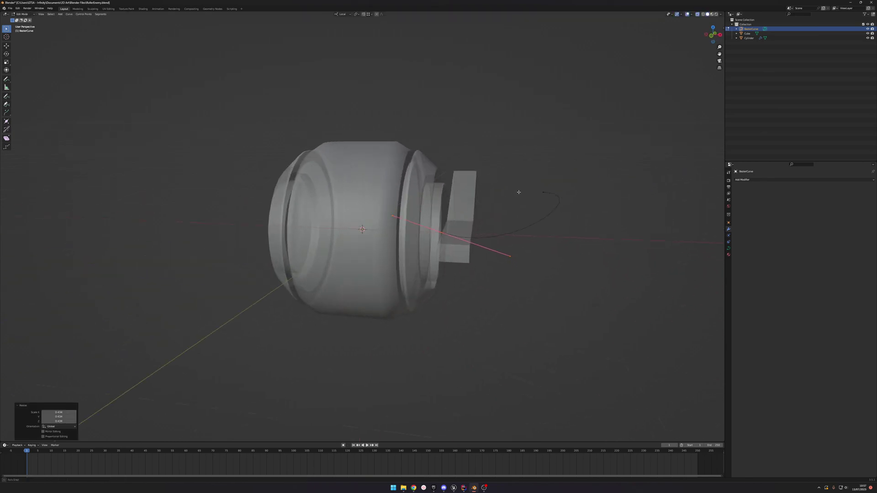
Step: Select the outer curve point and reposition it along Z and X
drag(619, 191, 597, 203)
key(g)
key(z)
click(582, 264)
key(g)
key(x)
click(520, 251)
Step: Fine-tune the outer curve point's height along Z and shift it along Y
middle_drag(520, 251, 571, 190)
key(g)
key(z)
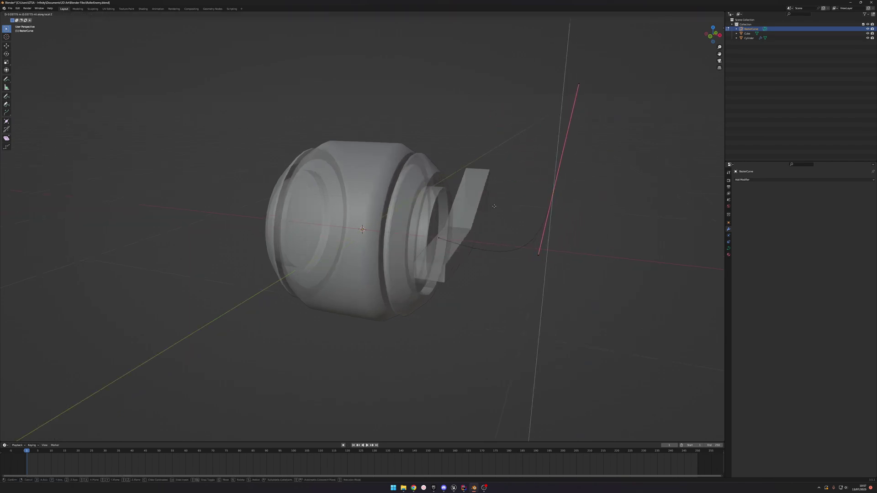
click(515, 178)
middle_drag(514, 178, 471, 182)
key(g)
key(y)
click(537, 183)
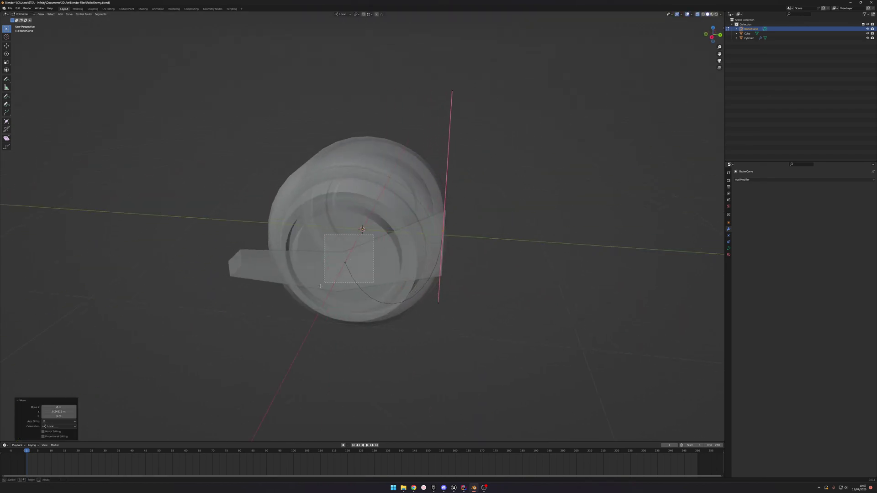
Step: Select the outward handle of the end-cap curve point and move it along Z and Y
click(345, 262)
click(442, 288)
key(g)
key(z)
click(452, 349)
middle_drag(451, 349, 499, 300)
key(g)
key(y)
click(547, 313)
Step: Move the outer curve point sideways along Y across the end cap
key(g)
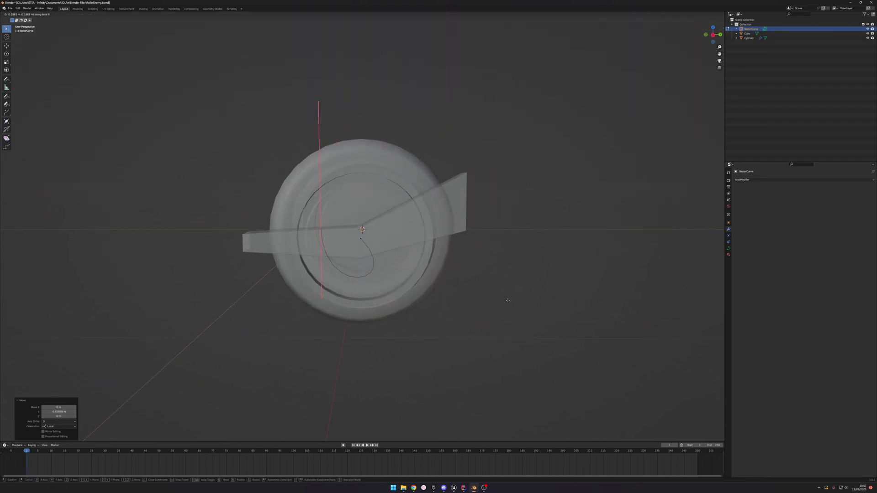
key(y)
click(525, 297)
Step: Move the end-cap point's handle along Z to line up with the X axis, and shorten it by scaling
middle_drag(525, 298, 440, 265)
key(g)
key(z)
click(543, 266)
key(s)
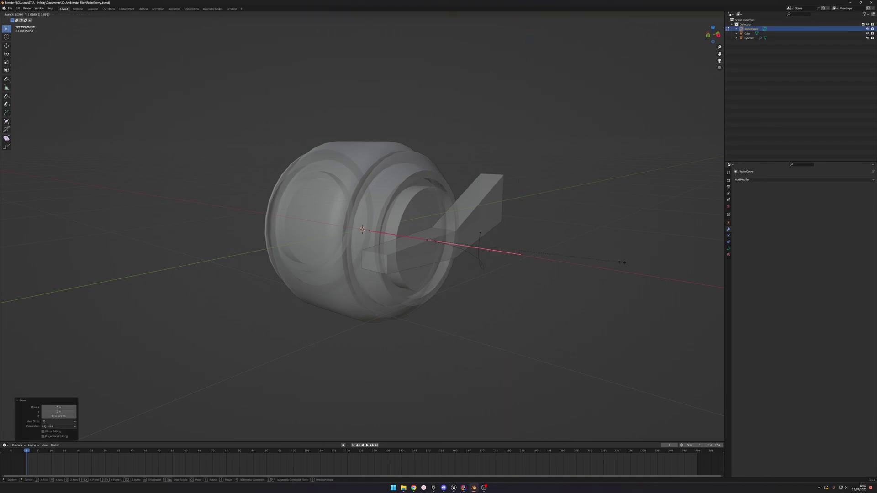
click(462, 242)
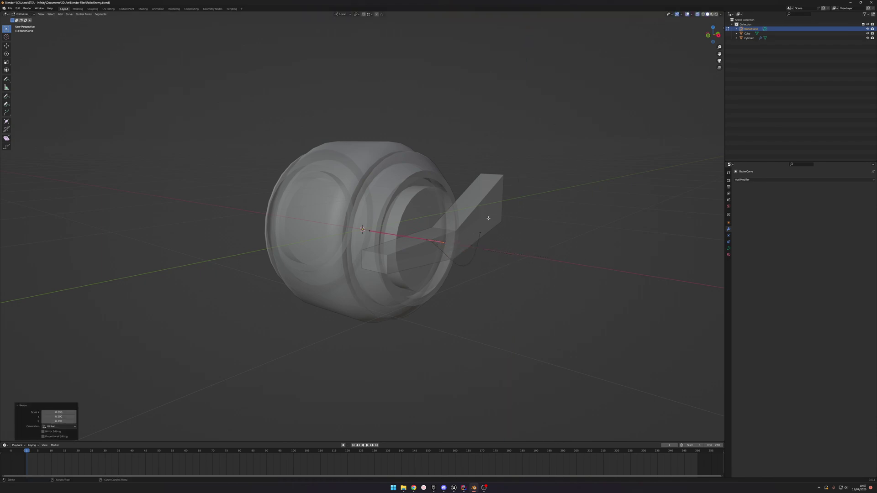
Step: Raise the outer curve point along Z to the height of the bent bar
click(482, 230)
key(g)
key(z)
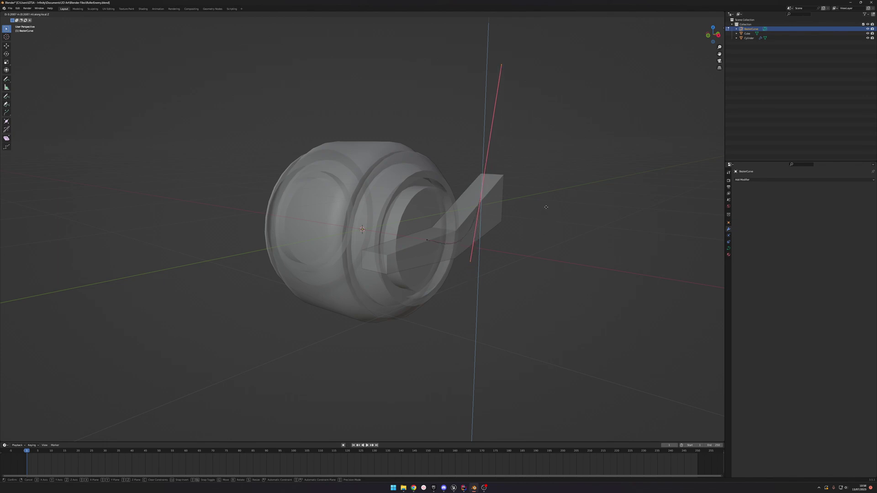
click(545, 206)
middle_drag(540, 209, 521, 213)
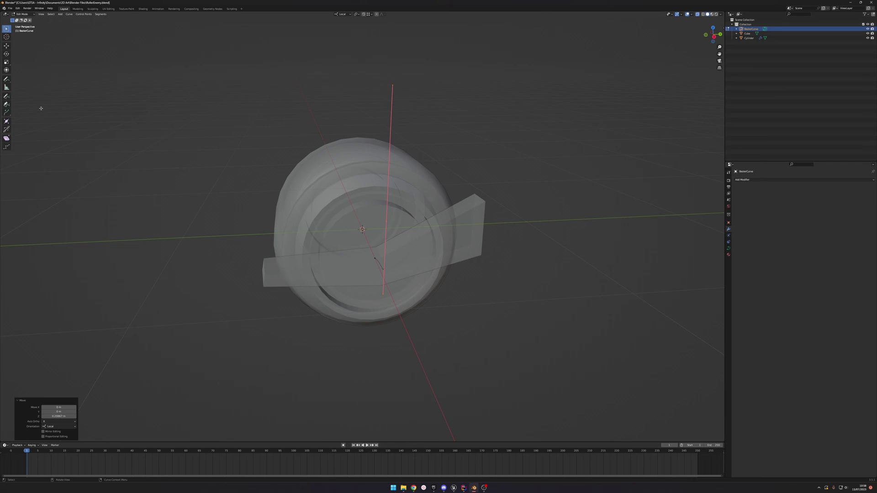
Step: Tilt the outer curve point's handles by moving the upper handle along Y
drag(372, 65, 434, 117)
key(g)
key(z)
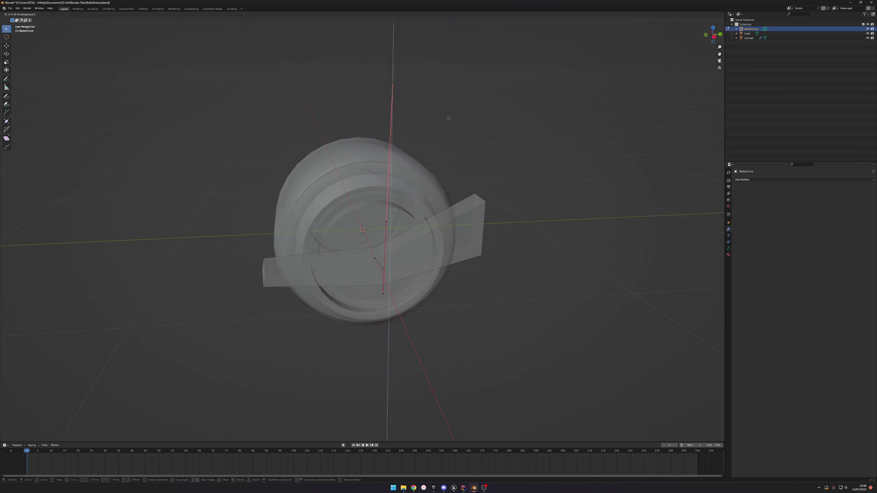
key(y)
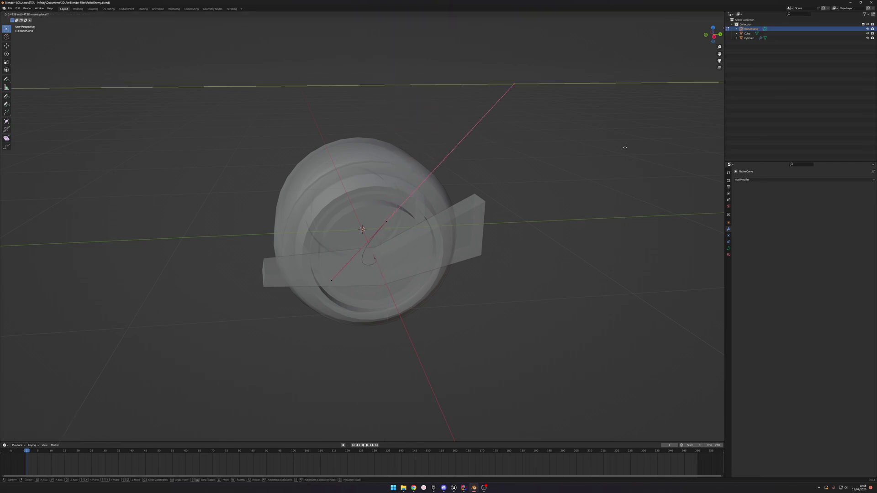
click(535, 260)
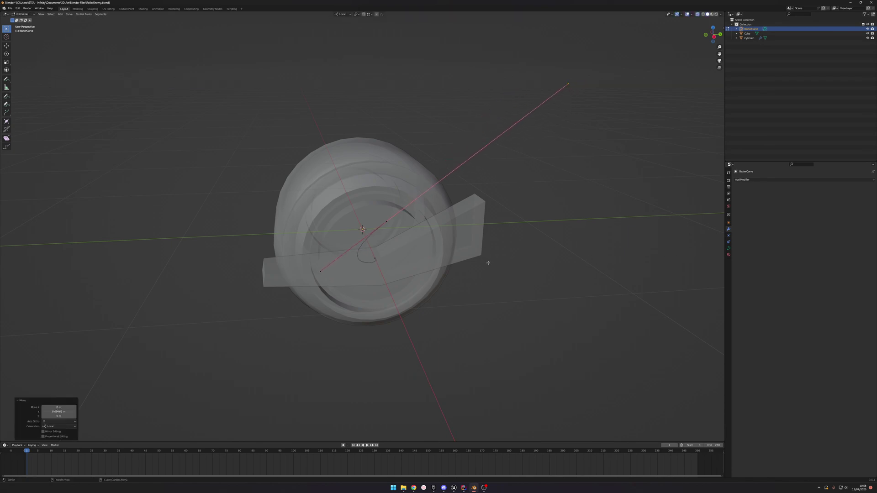
Step: Shift the outer curve point along Y toward the raised arm of the bar
click(386, 222)
key(g)
key(y)
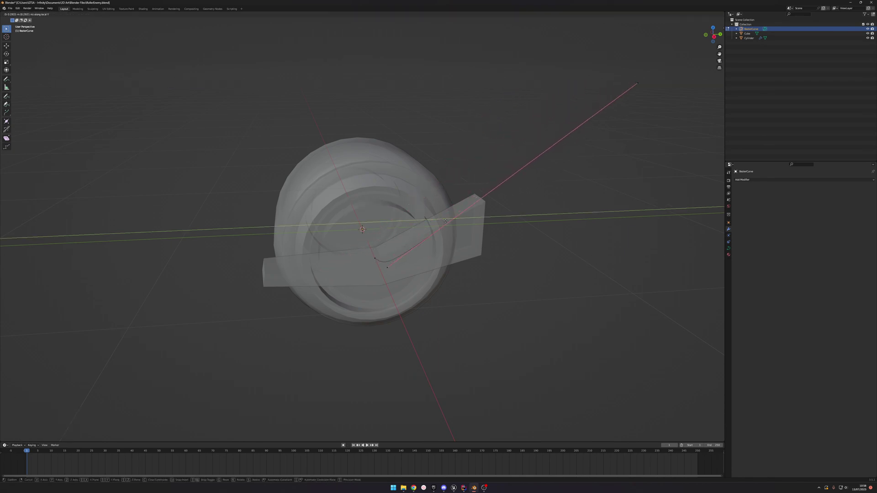
click(406, 225)
middle_drag(405, 225, 457, 222)
Step: Check the modifiers available for the curve and save the file
click(782, 179)
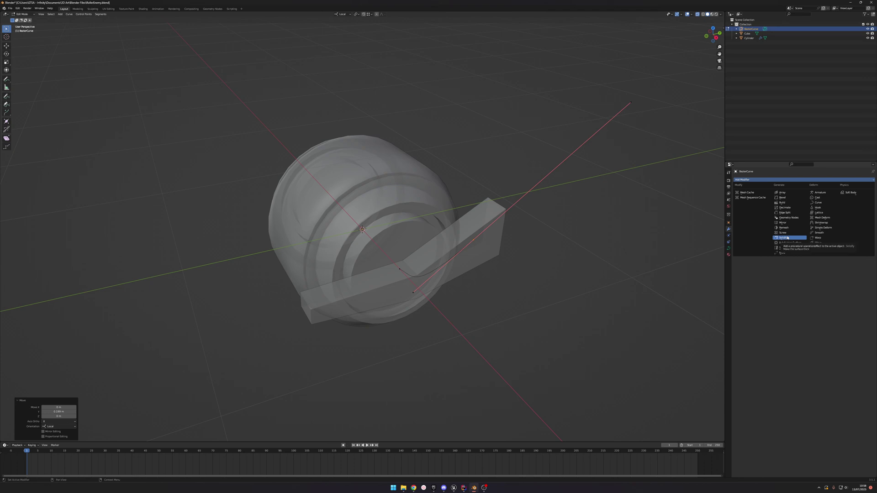
click(486, 222)
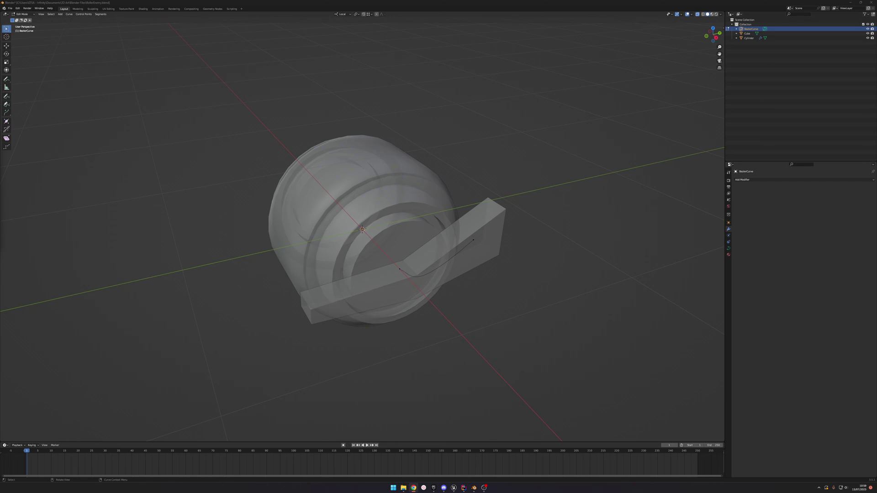
key(ctrl+s)
Step: Open the viewport sidebar and look through its sections for the curve's transform options
click(478, 238)
click(723, 28)
click(722, 28)
click(721, 40)
click(721, 47)
click(721, 39)
click(721, 30)
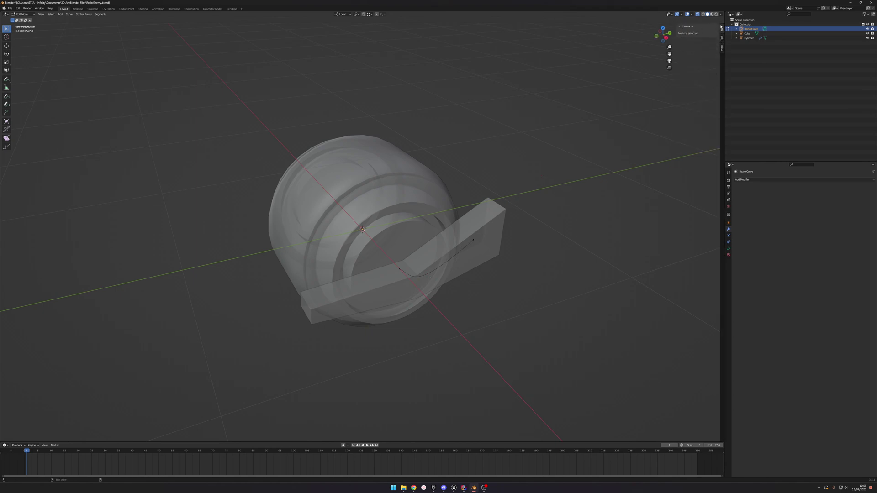
click(678, 27)
click(678, 27)
key(c)
right_click(578, 148)
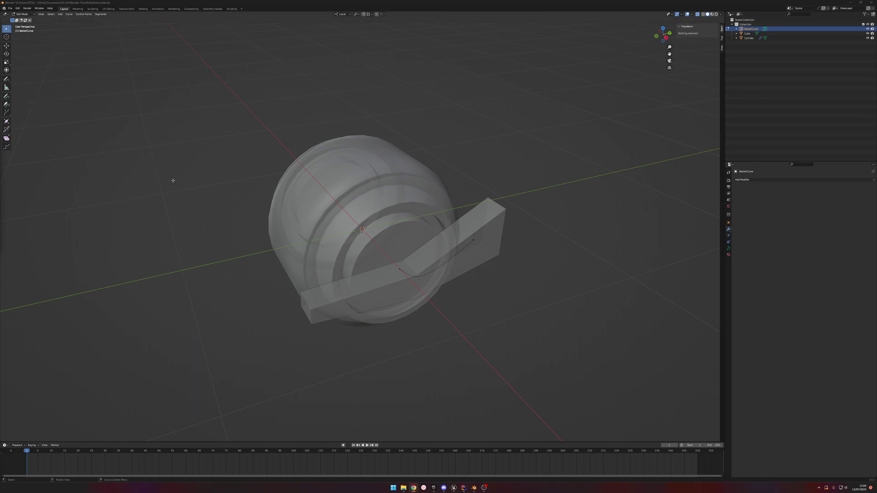
Step: Extrude a new control point outward from the curve's outer point
click(478, 250)
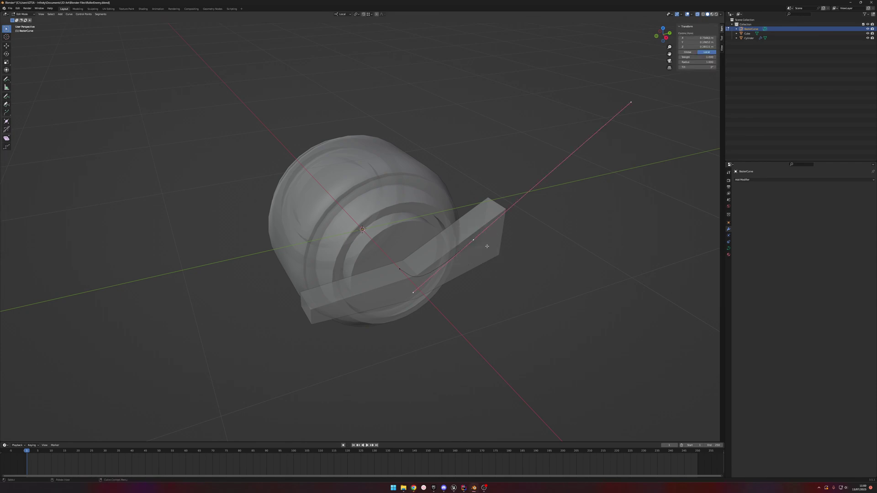
key(e)
click(584, 172)
Step: Scale down the selected curve handles around the end cap
middle_drag(584, 172, 390, 239)
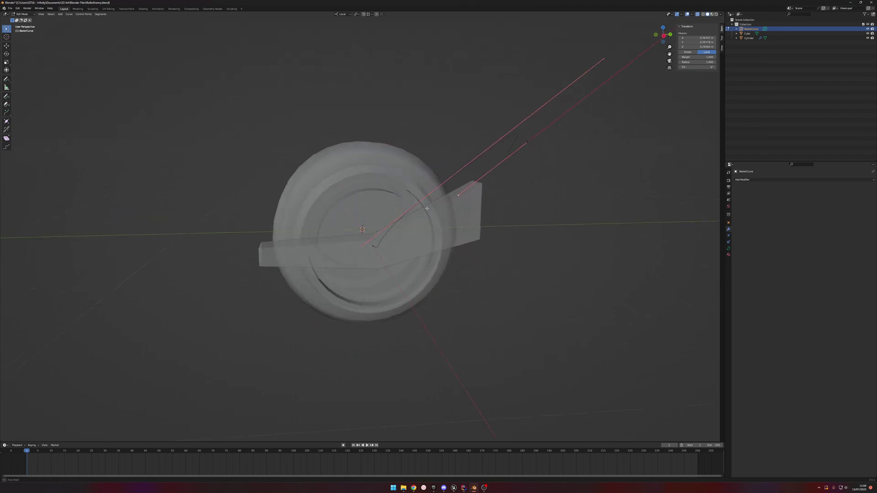
key(s)
click(538, 231)
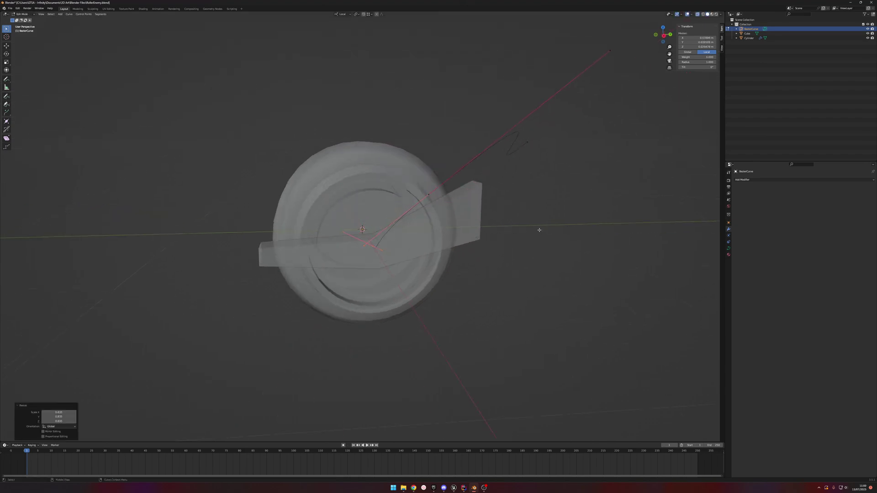
Step: Lower the curve's middle control point along Z
middle_drag(539, 231, 556, 191)
key(g)
key(z)
key(z)
click(516, 232)
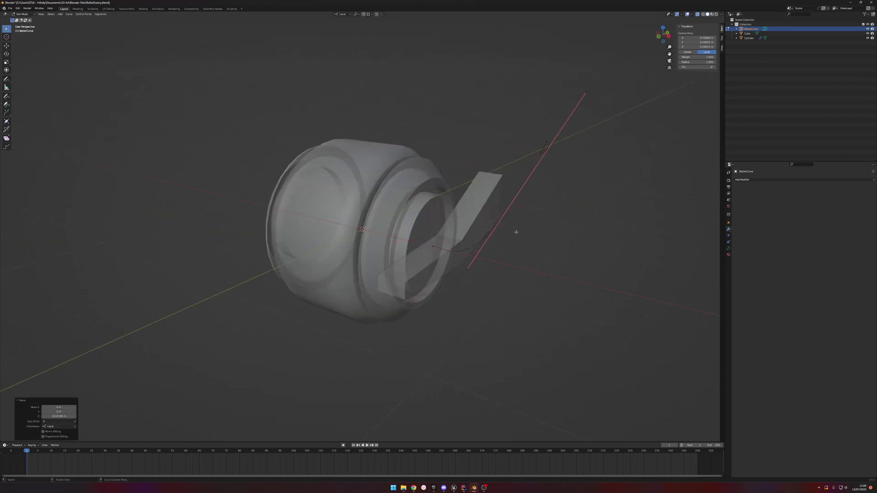
Step: Shift the curve's middle control point along Y toward the end cap's centre
key(g)
key(y)
key(y)
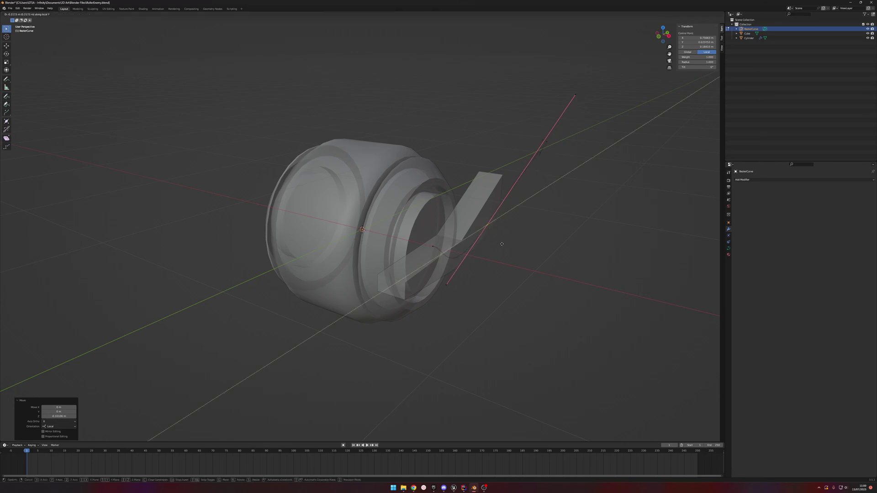
click(504, 243)
Step: Adjust the position of the curve's middle control point along X
middle_drag(504, 242, 548, 246)
key(g)
key(x)
key(x)
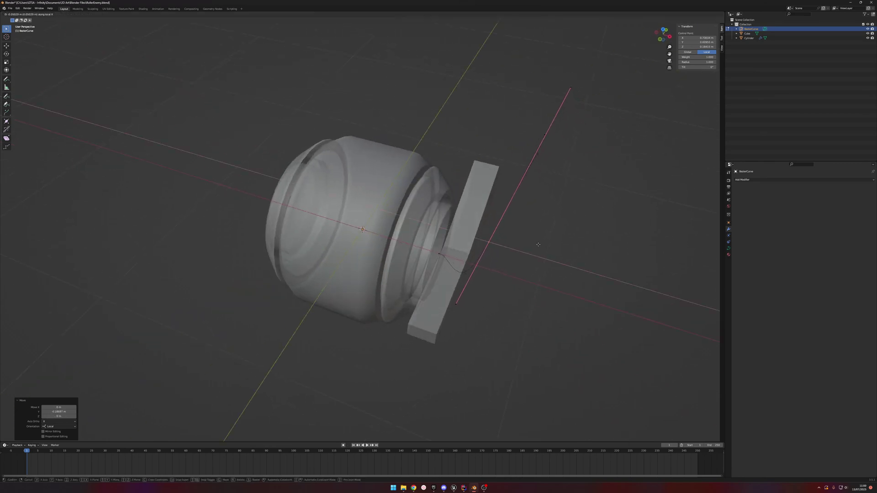
click(544, 244)
Step: Place the Bezier curve's end control point farther out along X and scale down its handles
click(553, 134)
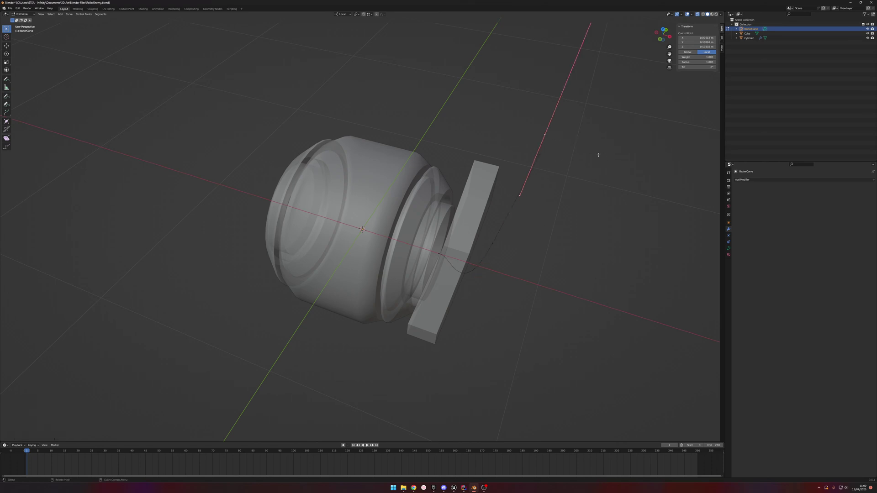
middle_drag(608, 158, 574, 146)
key(s)
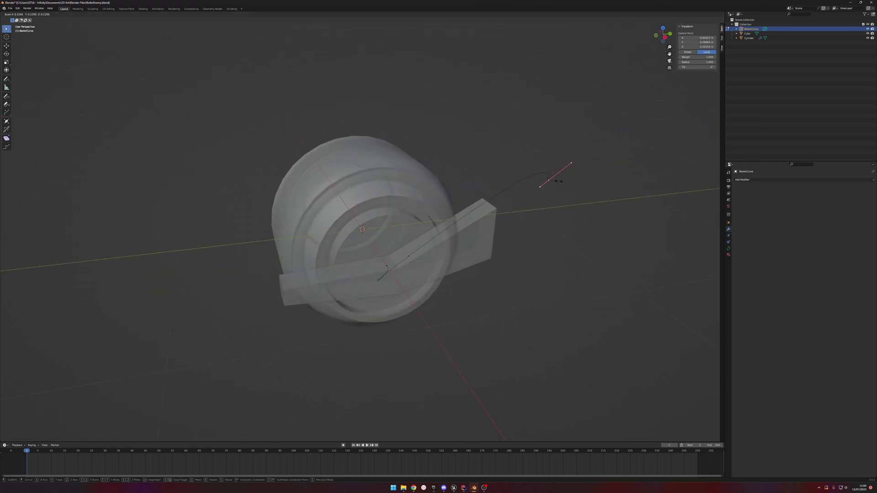
click(557, 182)
Step: Adjust the height of the end control point's handle along Z to redirect the curve's end
click(524, 199)
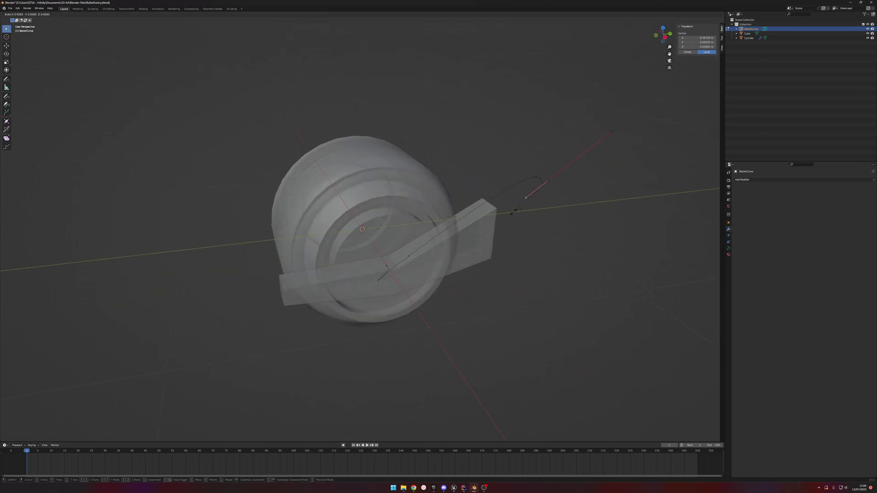
key(g)
key(z)
click(526, 220)
middle_drag(526, 221, 279, 233)
key(g)
key(z)
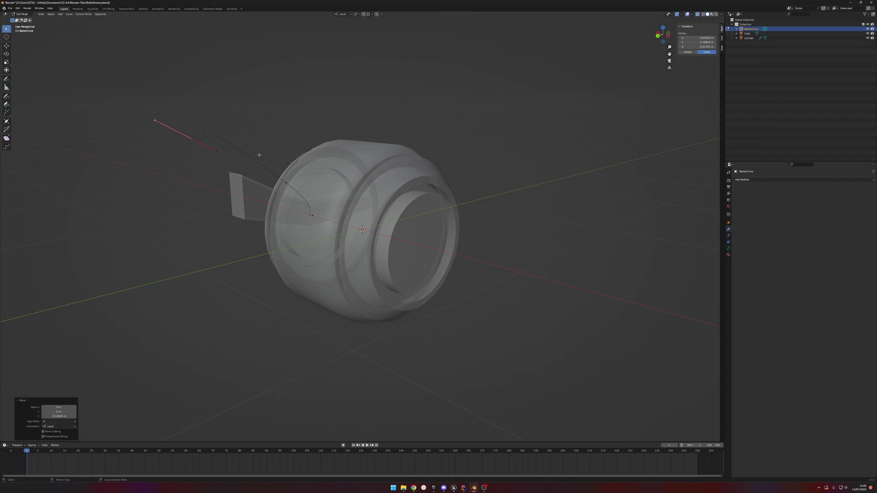
click(270, 185)
Step: Select the curve's middle control point and scale down its handles
middle_drag(270, 185, 299, 192)
drag(209, 119, 130, 151)
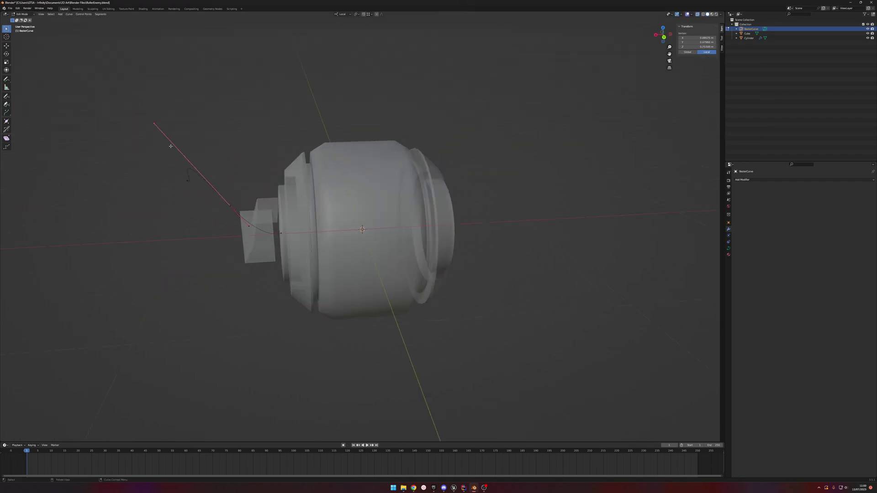
middle_drag(172, 145, 280, 153)
drag(441, 202, 404, 245)
key(s)
click(442, 236)
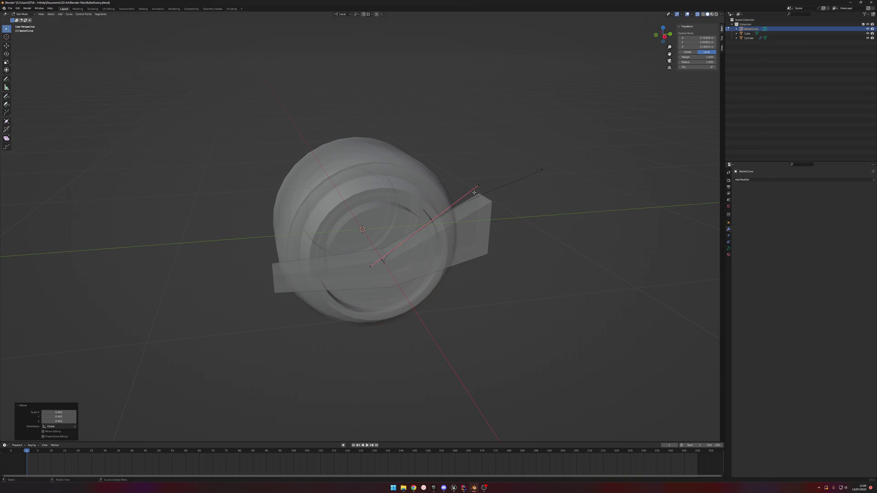
Step: Reposition the middle control point's outer handle along local Y and Z to reshape the bend
drag(459, 173, 495, 210)
key(g)
key(y)
key(y)
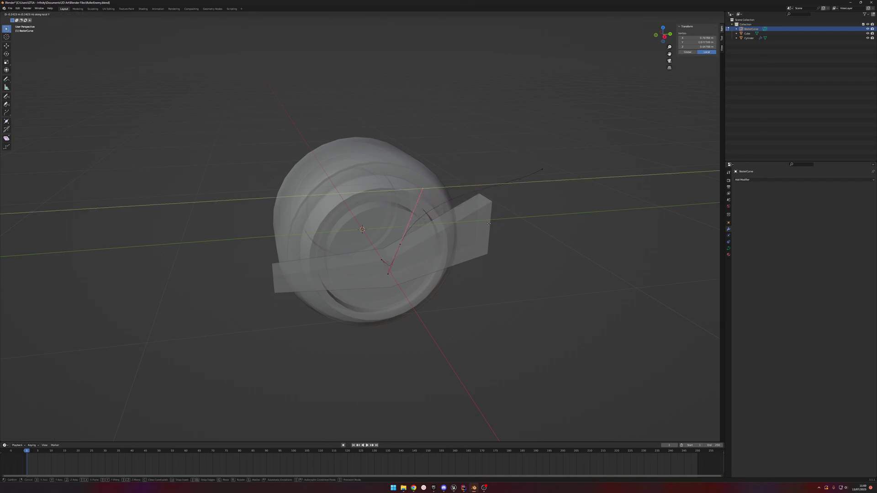
click(498, 220)
middle_drag(499, 219, 526, 247)
key(g)
key(z)
key(z)
click(505, 245)
Step: Select the curve's end control point and move it along local Y and Z toward the side bar
drag(527, 109, 484, 142)
middle_drag(486, 143, 487, 220)
key(g)
key(y)
key(y)
click(406, 219)
key(g)
key(z)
key(z)
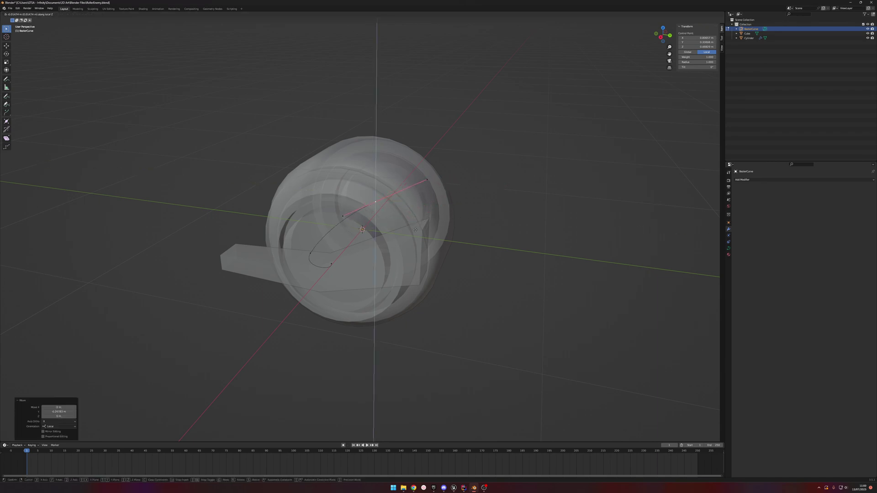
click(398, 270)
Step: Adjust the end control point along local X so the curve meets the bent side bar
middle_drag(397, 271, 525, 220)
key(g)
key(x)
key(x)
click(570, 209)
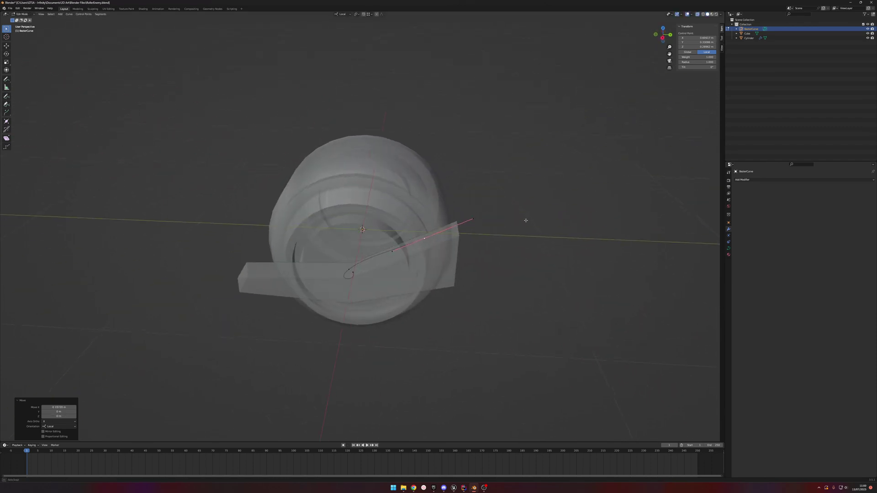
middle_drag(363, 239, 445, 229)
key(g)
key(x)
key(x)
click(500, 213)
Step: Return the curve to Object Mode and look through the modifiers available for it
middle_drag(489, 166, 410, 199)
click(743, 180)
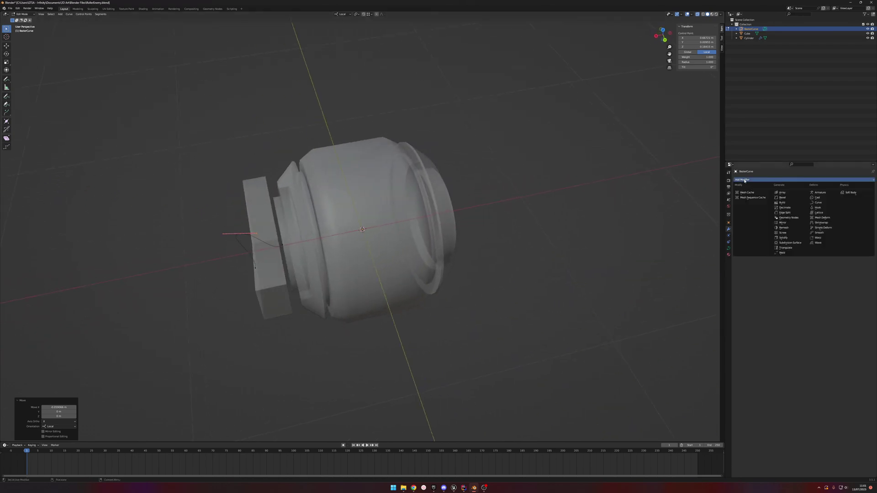
key(Tab)
click(749, 180)
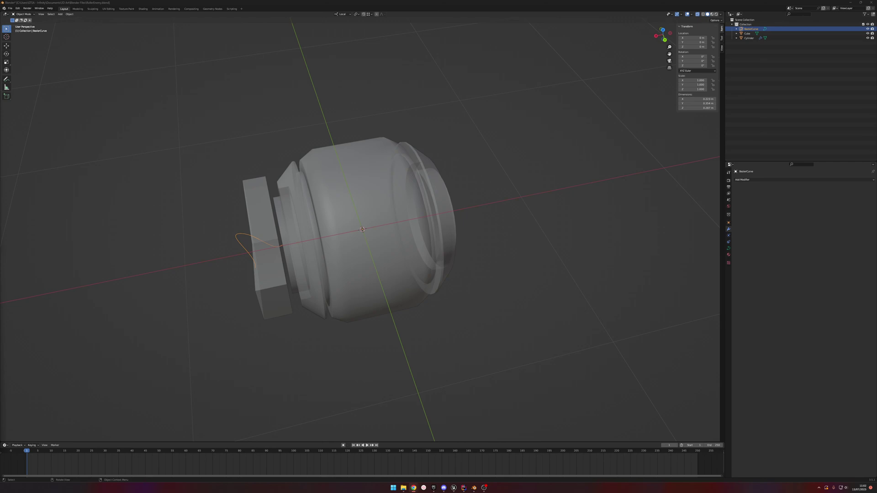
drag(0, 380, 194, 183)
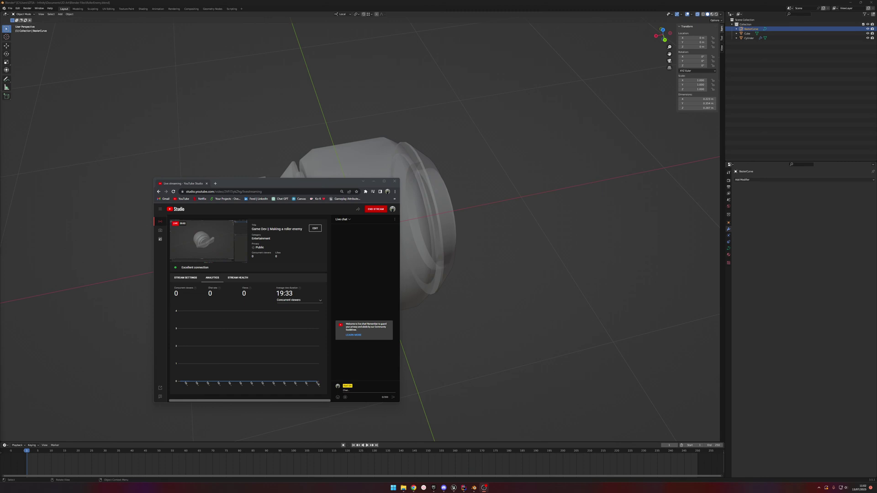
drag(187, 184, 0, 199)
drag(0, 250, 0, 118)
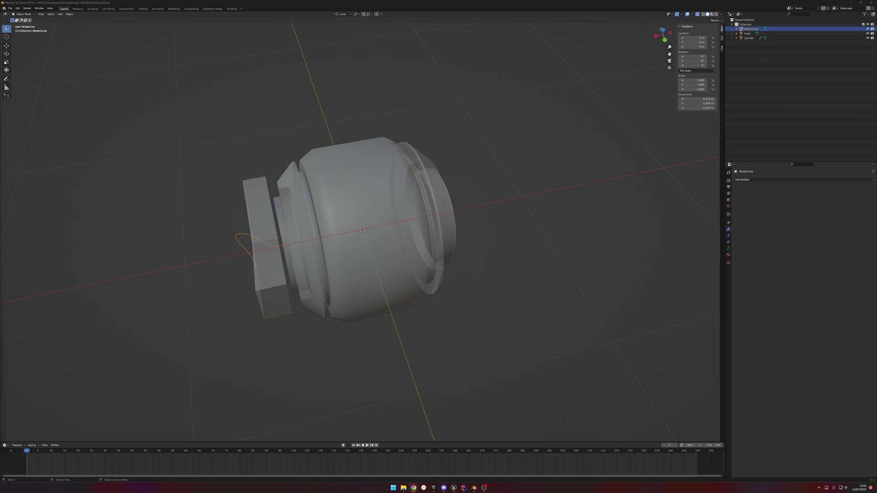
Step: Add a mesh circle to the scene and scale it down to about 0.2
click(532, 182)
middle_drag(533, 182, 96, 114)
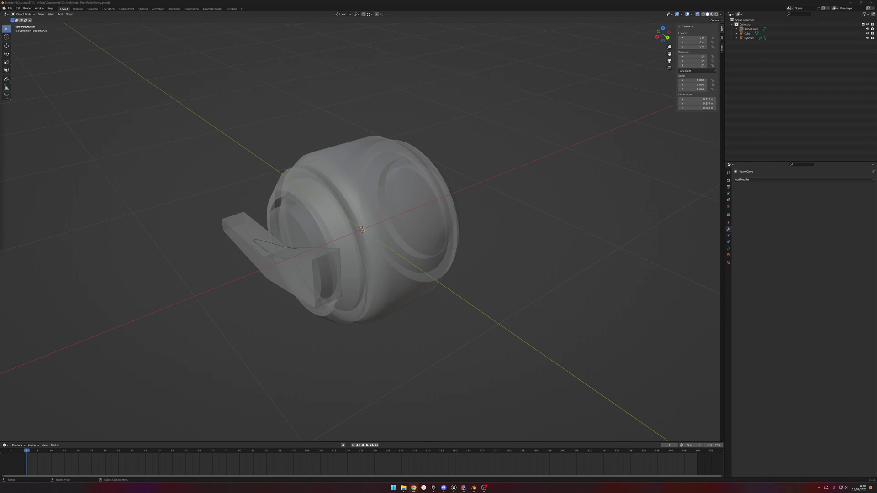
click(750, 29)
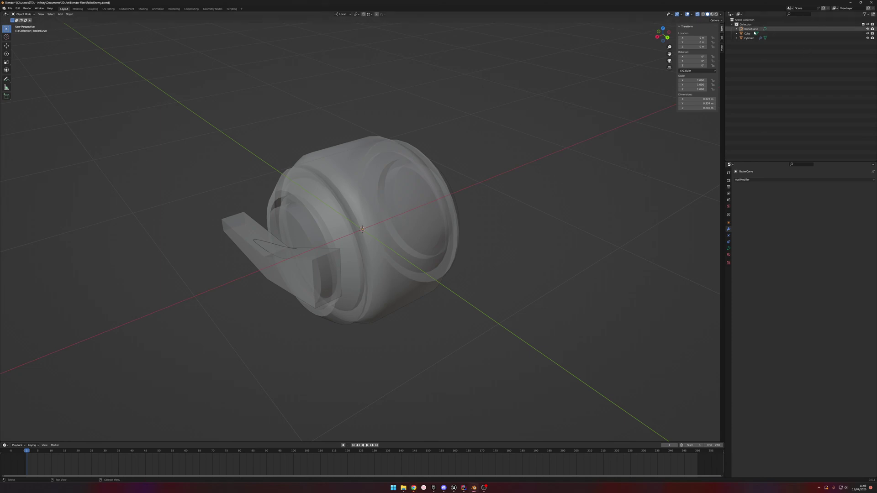
middle_drag(571, 94, 470, 112)
key(shift+a)
mouse_move(480, 118)
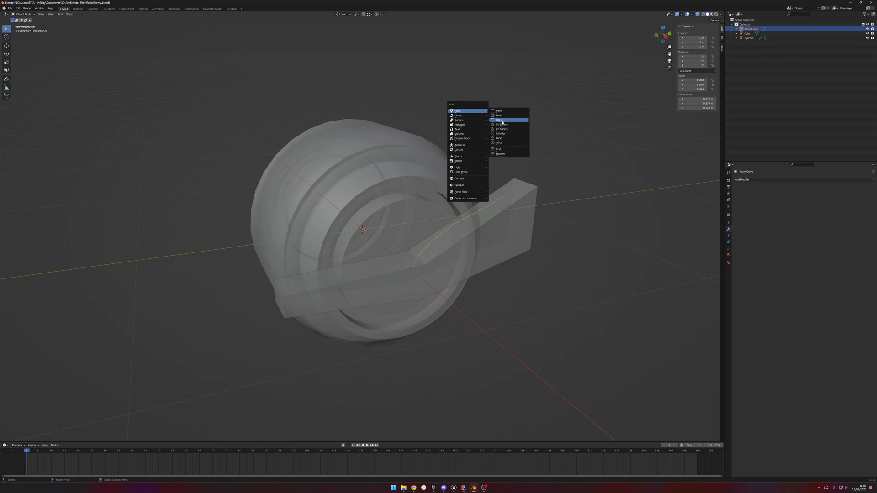
click(500, 120)
middle_drag(458, 156, 478, 160)
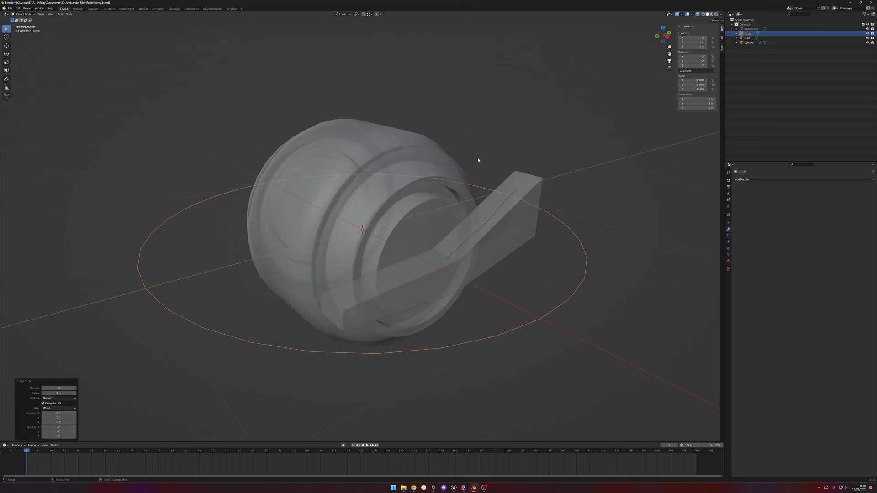
key(s)
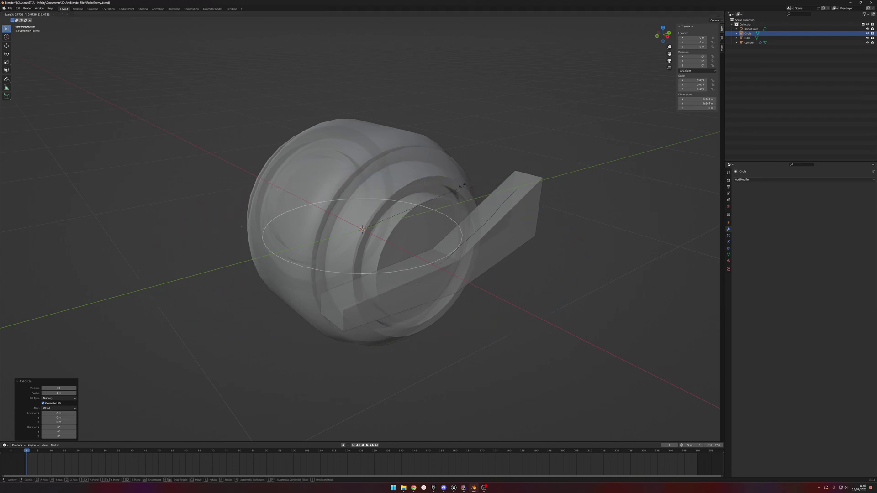
click(436, 188)
Step: Try rotating the circle 90 degrees about X, and undo the rotation
key(r)
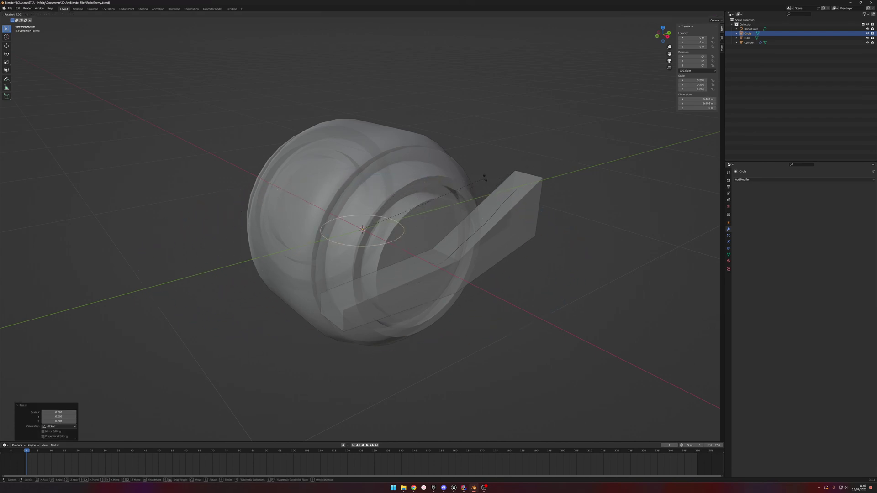
text(xx009)
key(Escape)
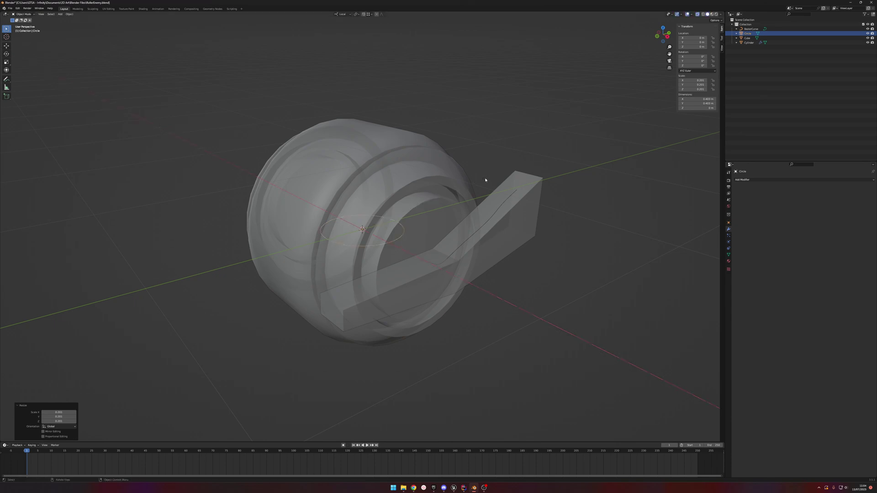
text(rx90)
key(Return)
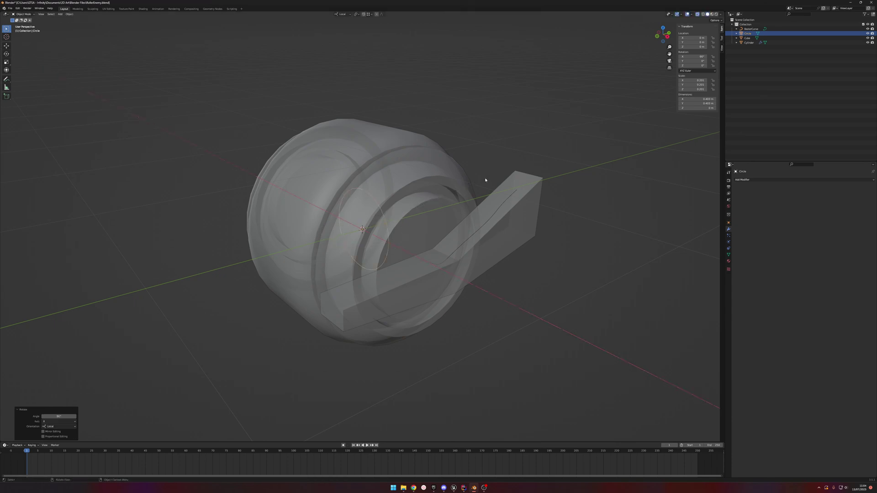
key(ctrl+z)
Step: Rotate the circle 90 degrees about the Y axis
text(ry90)
key(Return)
middle_drag(485, 180, 512, 187)
key(g)
key(x)
key(Escape)
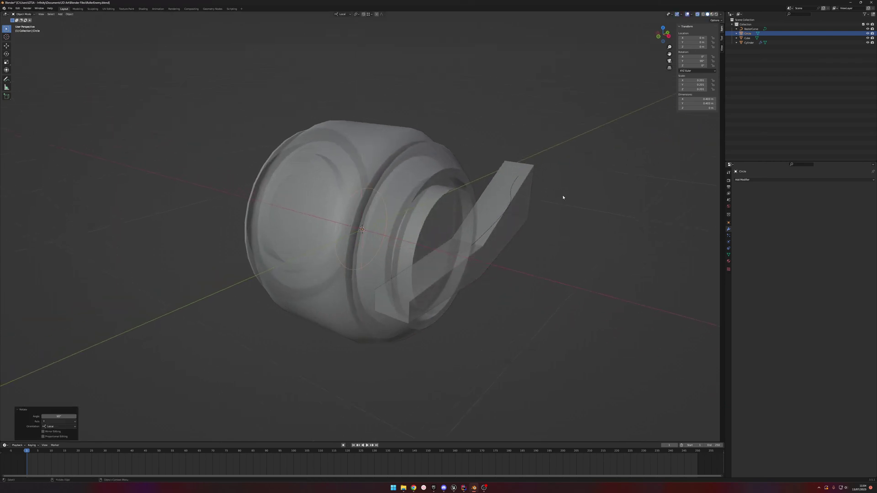
key(g)
key(y)
key(Escape)
Step: Set the transform orientation to Global and move the circle along X toward the end cap
click(343, 14)
click(339, 28)
key(g)
key(x)
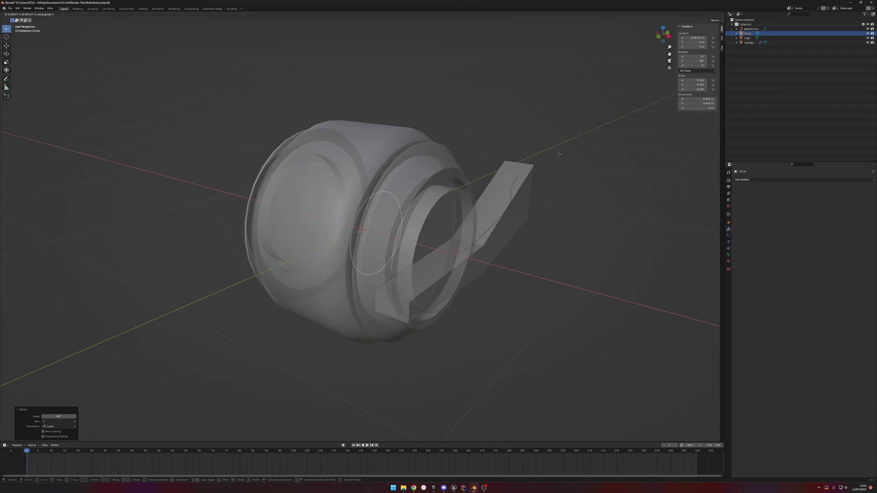
click(611, 168)
Step: Scale the circle down to about 0.09 m across and move it along X to the curve's start
middle_drag(610, 168, 588, 174)
key(s)
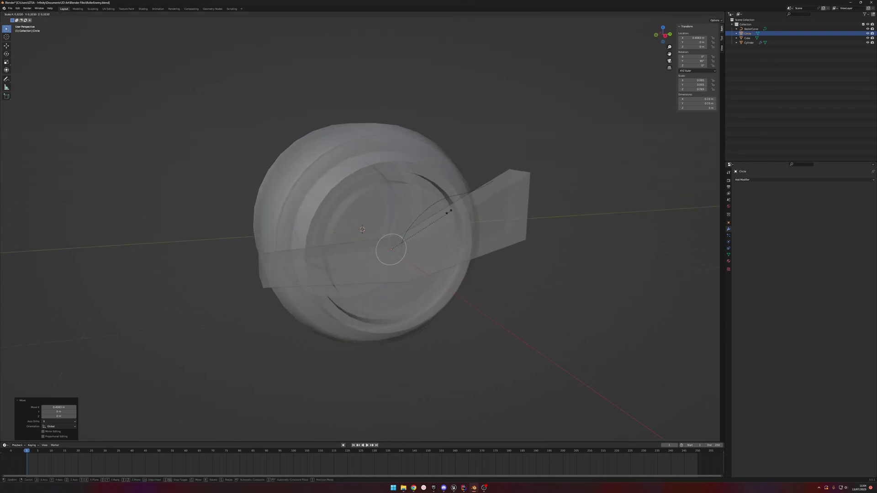
click(432, 219)
middle_drag(432, 219, 500, 250)
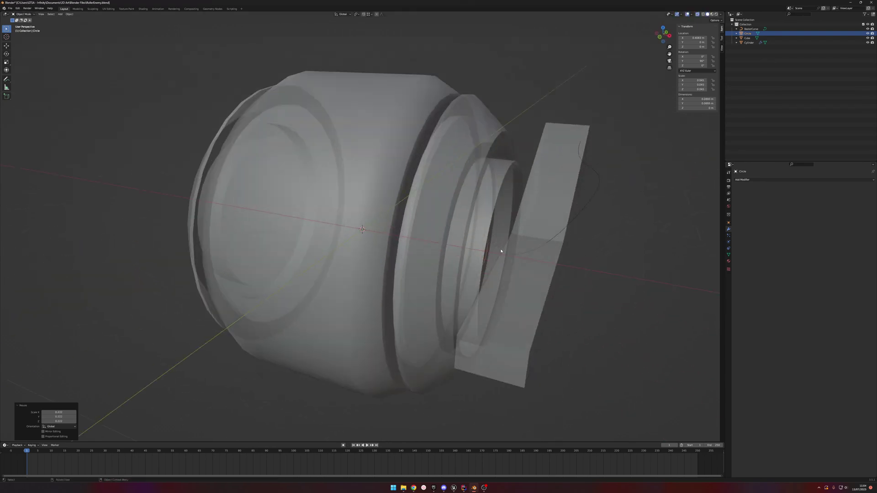
key(g)
key(x)
click(530, 254)
middle_drag(530, 254, 524, 257)
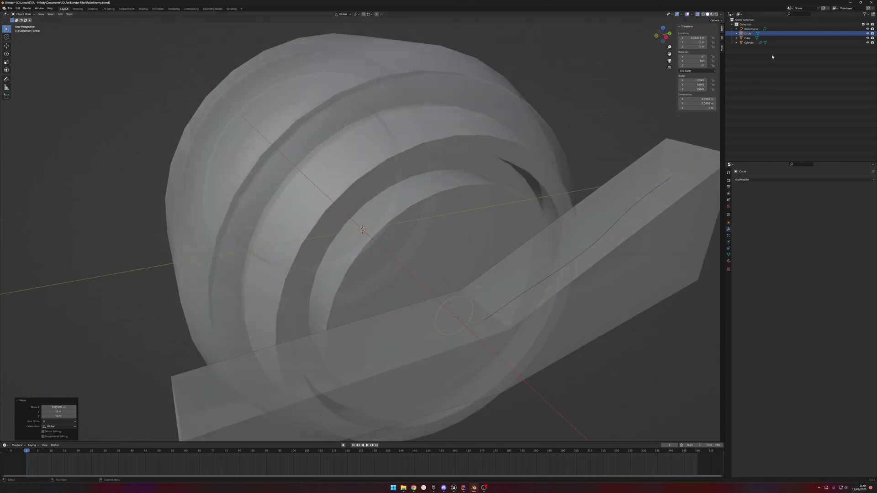
Step: Hide the bent side bar (Cube) in the viewport to expose the circle and curve
click(748, 31)
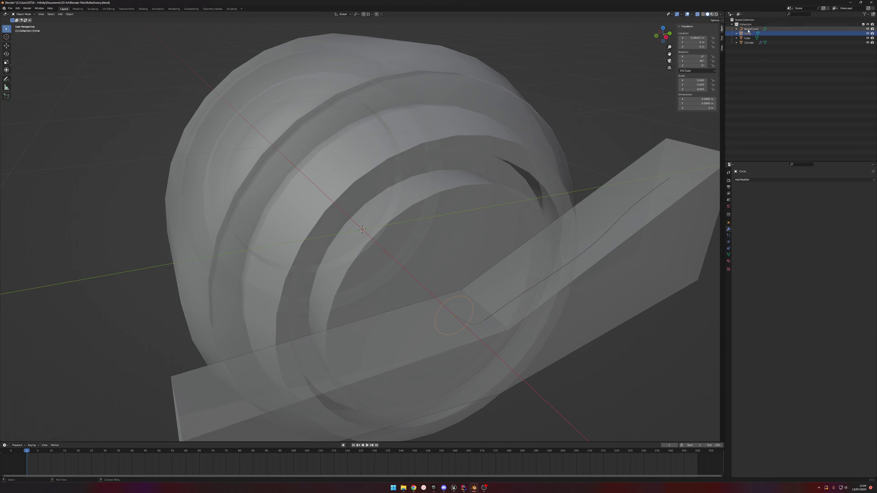
middle_drag(465, 241, 514, 231)
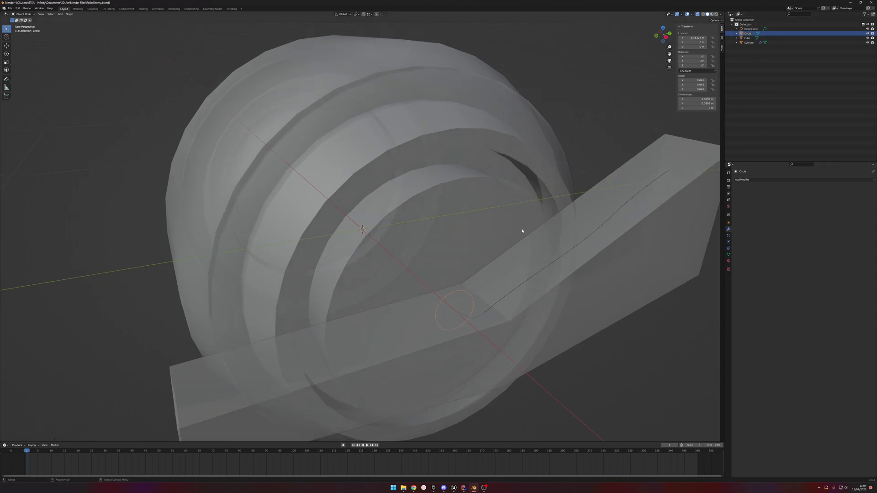
click(609, 299)
click(867, 34)
click(867, 33)
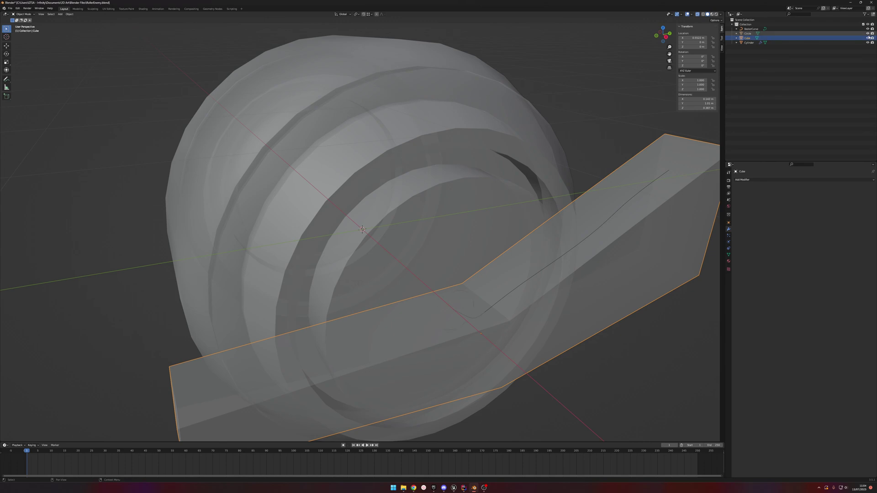
click(867, 38)
middle_drag(576, 172, 612, 160)
shift+middle_drag(581, 200, 491, 198)
Step: Select the Bezier curve and open the Geometry settings in its curve data properties
click(490, 180)
key(alt+z)
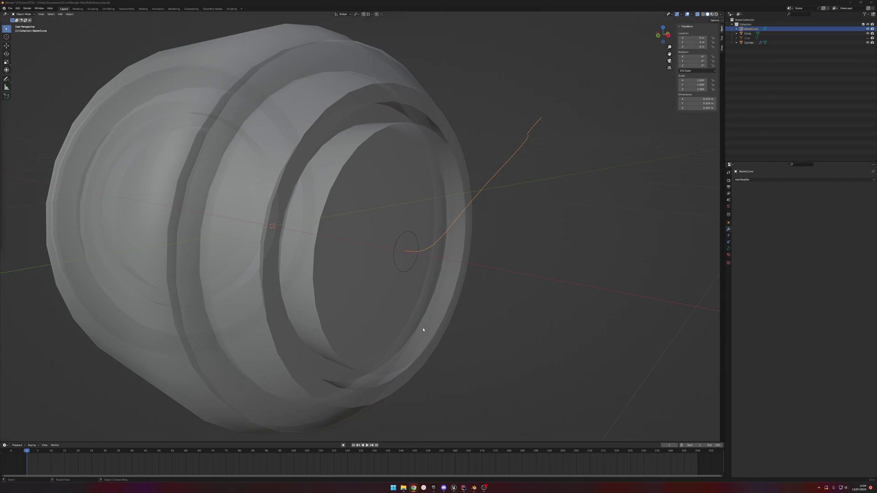
click(415, 243)
click(427, 248)
click(430, 249)
click(787, 179)
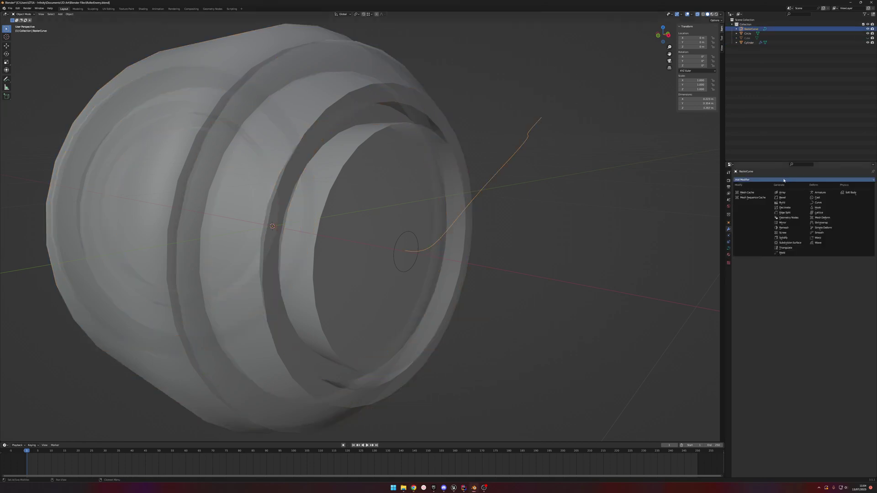
click(728, 173)
click(729, 262)
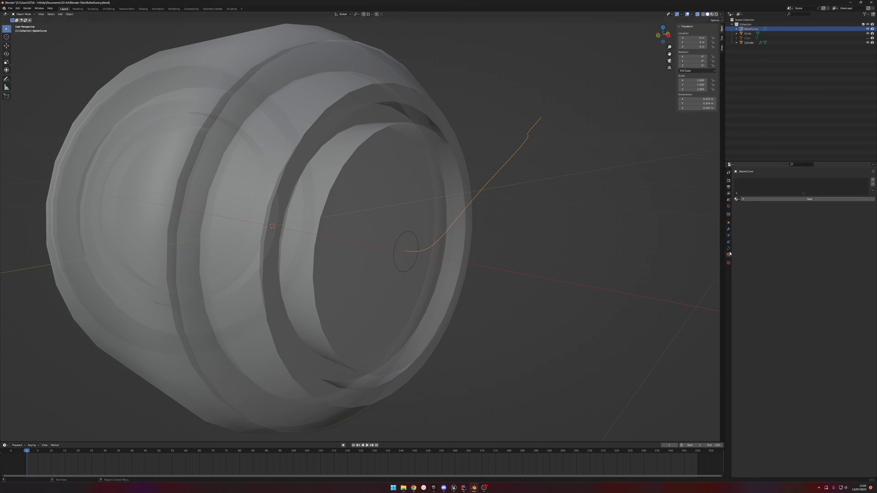
click(728, 248)
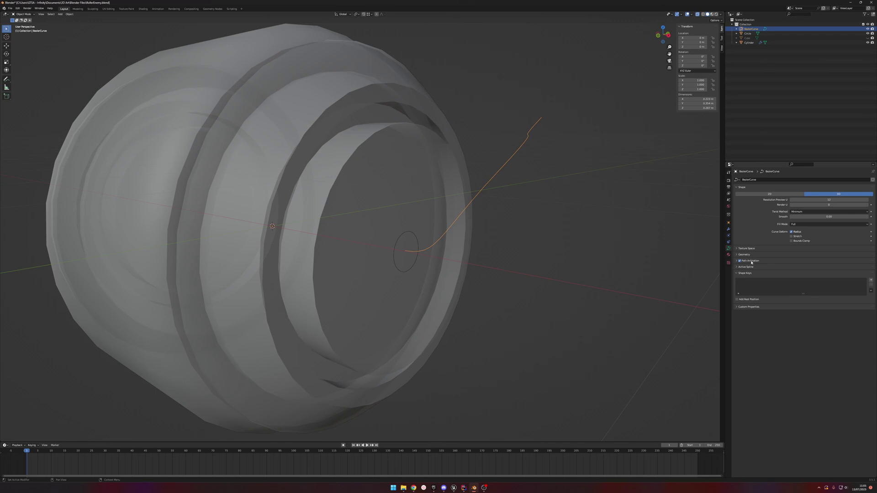
click(737, 255)
Step: Try assigning the circle as the curve's Taper Object, and undo the attempt
click(865, 271)
click(748, 34)
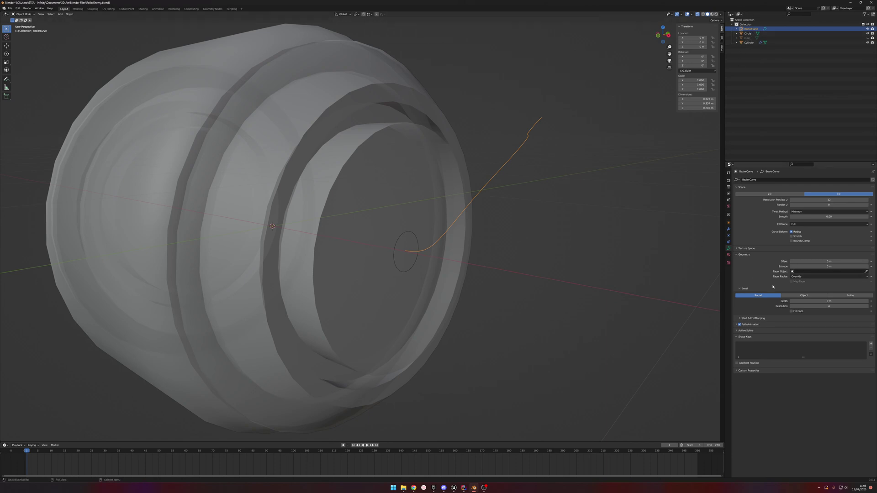
click(865, 271)
click(411, 230)
key(ctrl+z)
key(ctrl+z)
Step: Select the circle at the curve's start and try setting its parent with the Object option
click(403, 233)
click(402, 235)
click(402, 239)
click(402, 235)
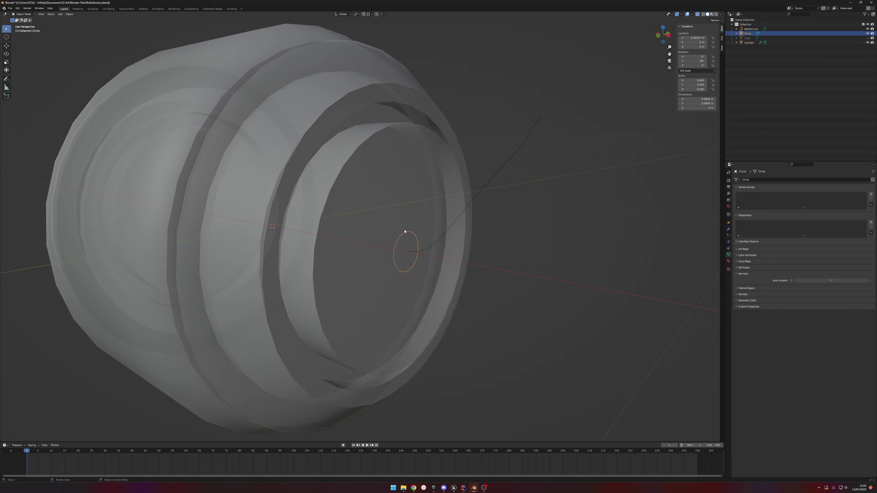
key(ctrl+p)
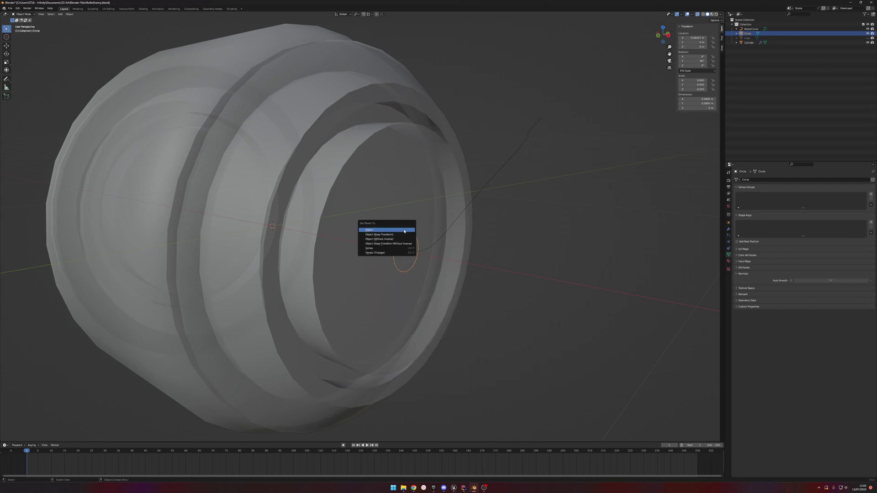
click(404, 230)
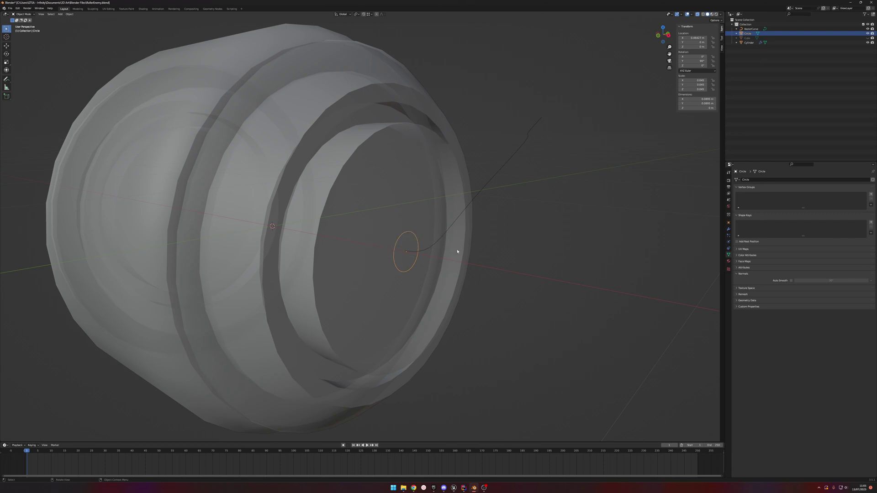
click(70, 15)
mouse_move(88, 30)
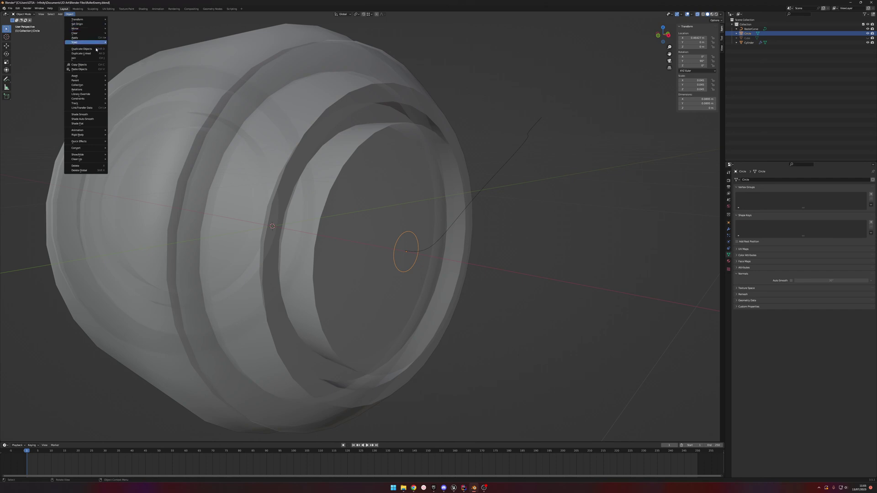
mouse_move(91, 151)
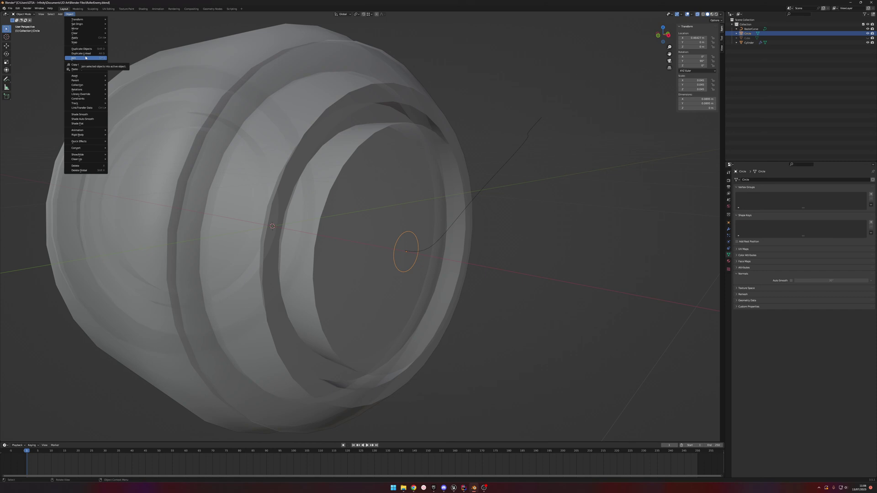
mouse_move(84, 136)
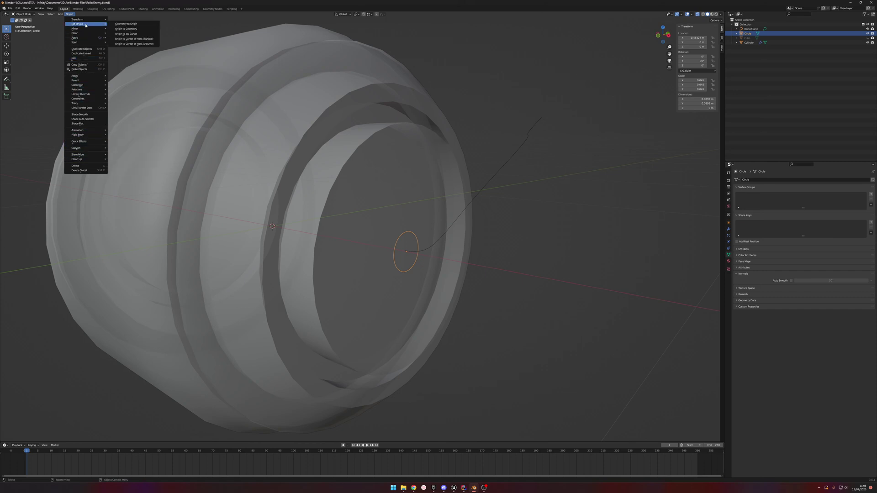
Step: Separate the circle's selected geometry into its own object in Edit Mode and return to Object Mode
key(Tab)
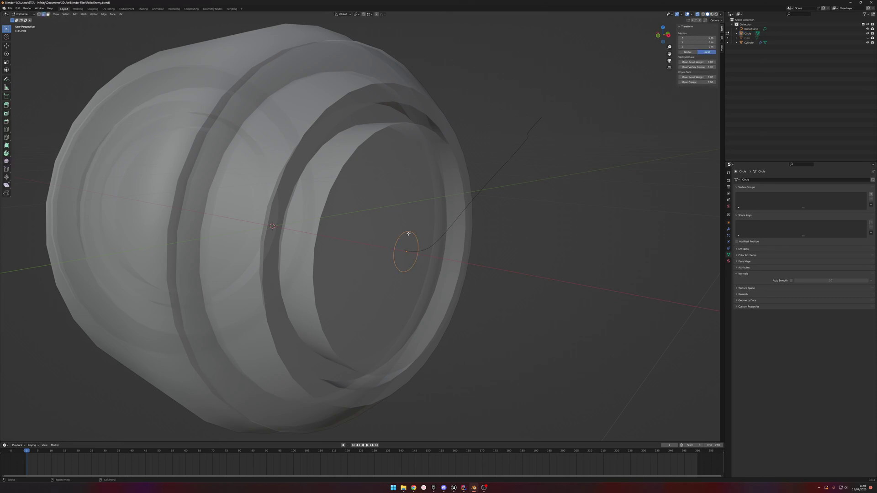
click(83, 14)
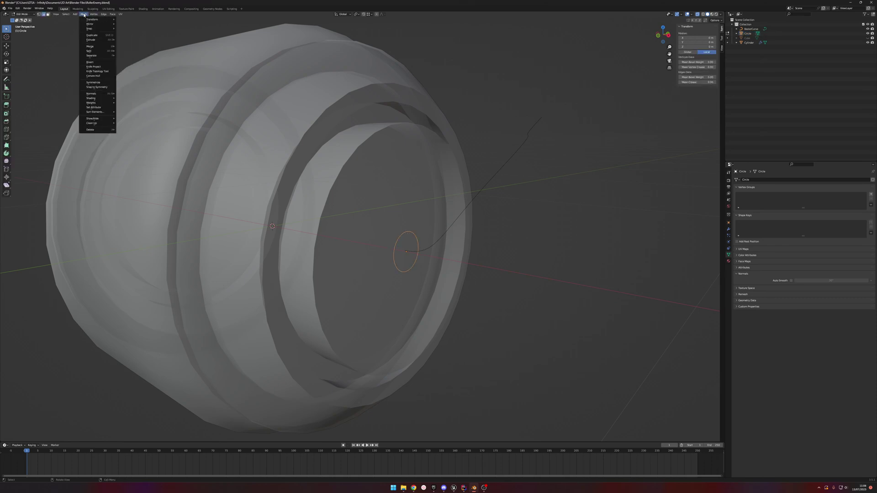
mouse_move(96, 46)
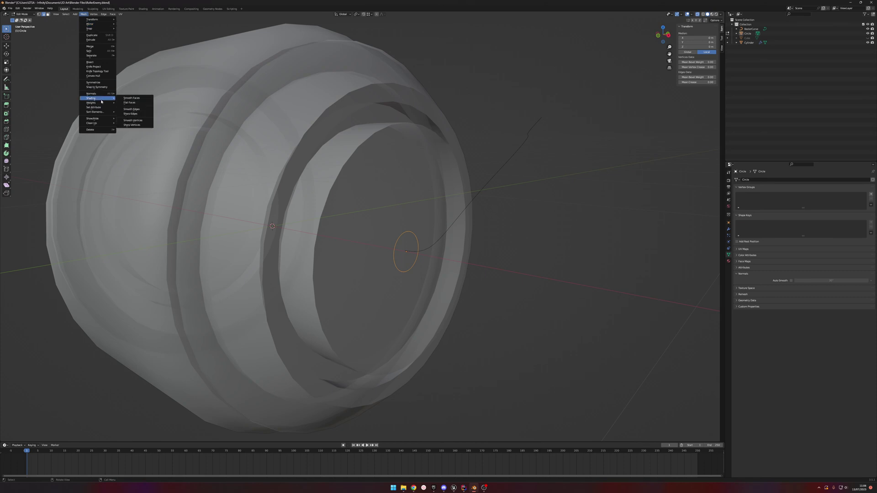
click(75, 14)
mouse_move(104, 16)
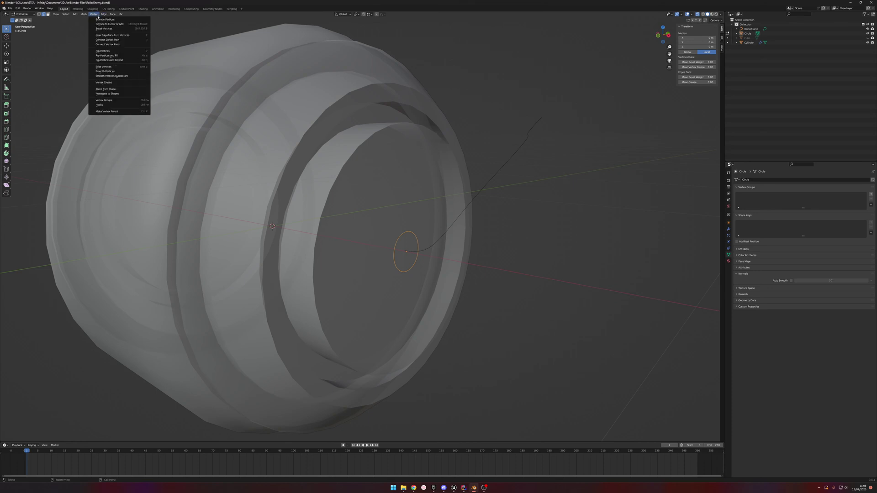
mouse_move(59, 15)
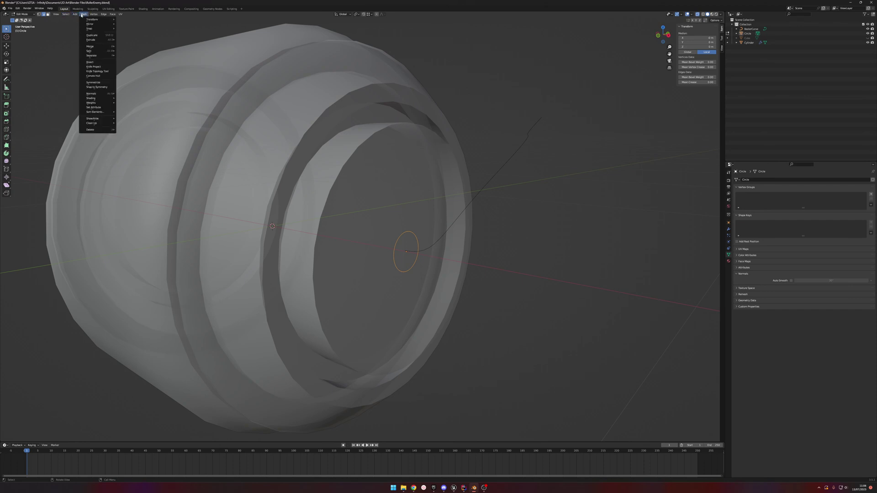
mouse_move(103, 49)
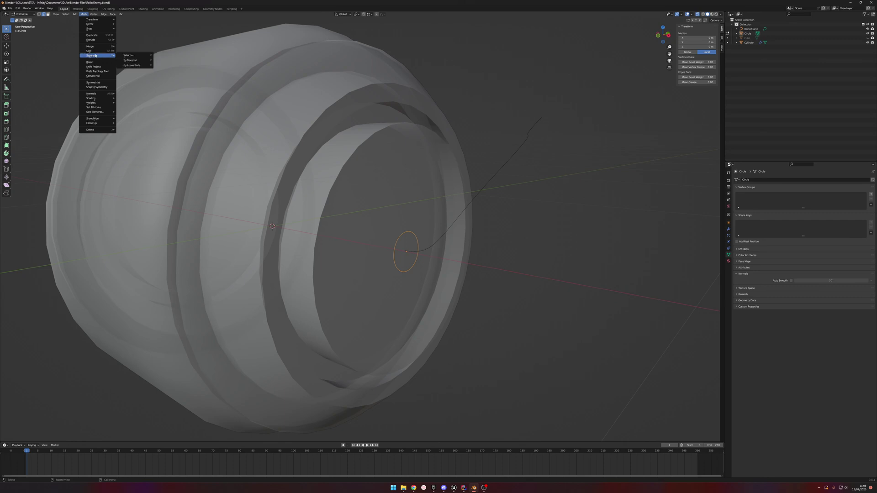
click(132, 55)
key(Tab)
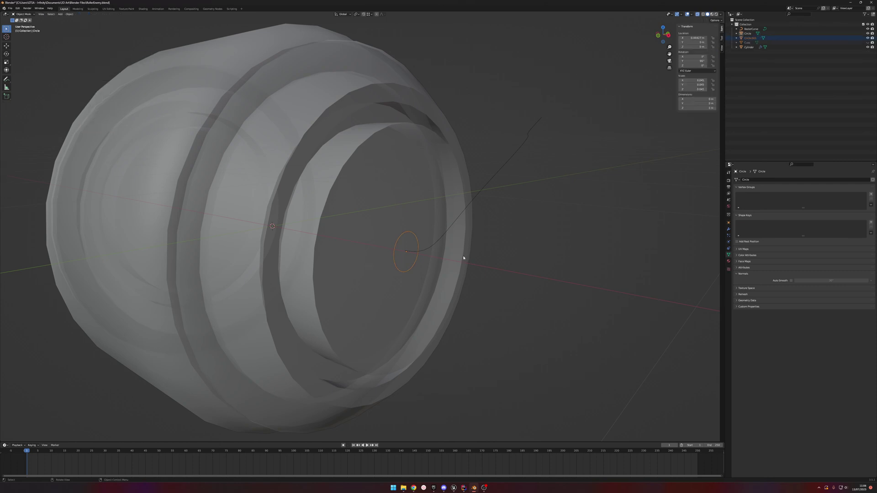
Step: Try to pick the separated circle as the Bezier curve's Taper Object, and reselect that circle
click(528, 136)
click(866, 272)
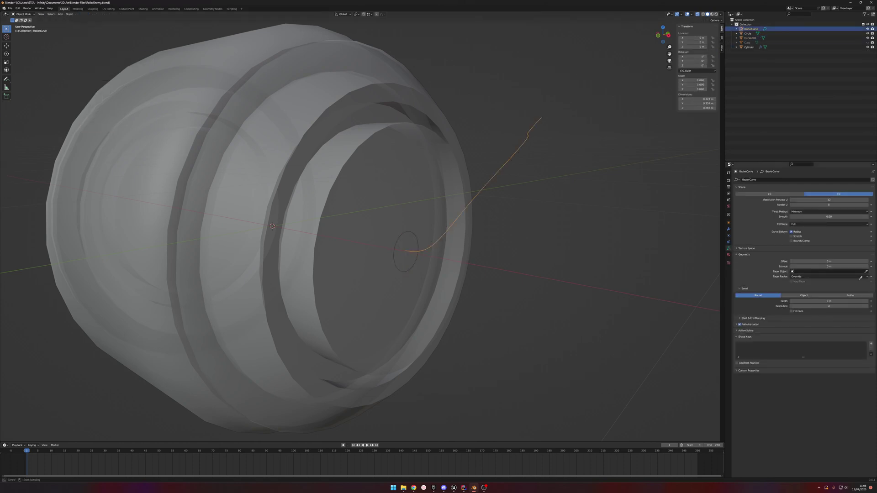
click(754, 38)
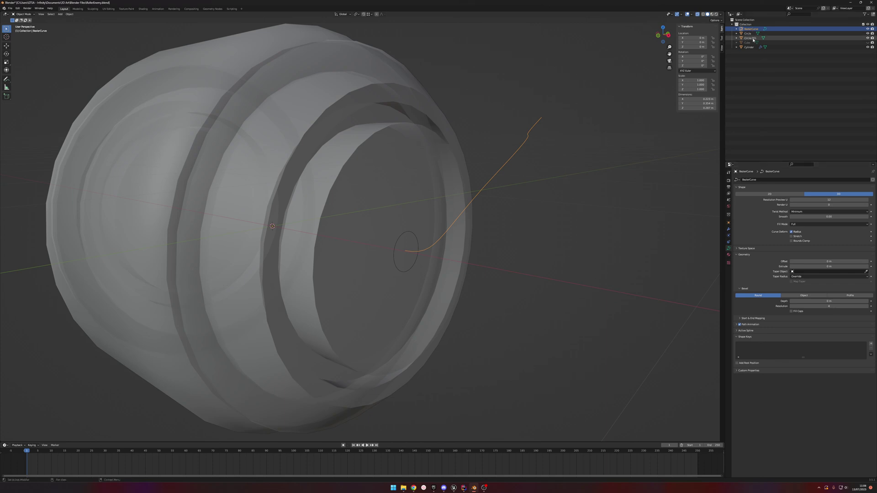
click(415, 238)
click(415, 237)
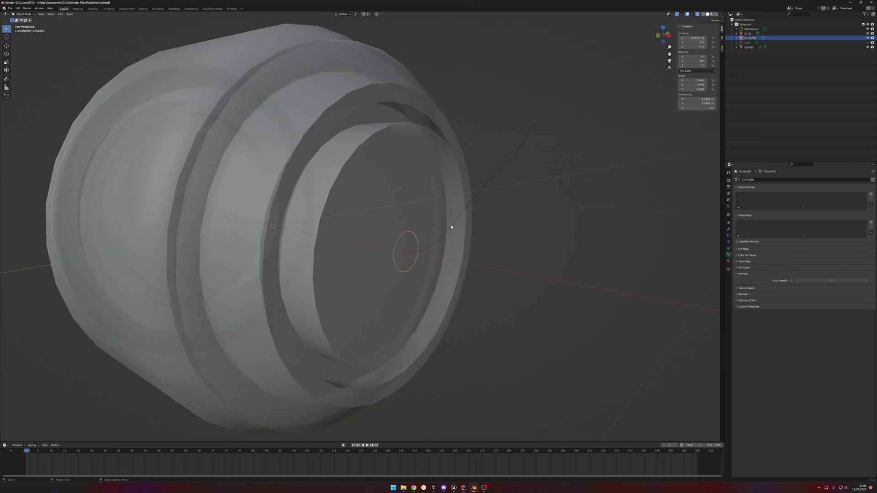
Step: Hide the roller body (Cylinder) in the viewport and delete the leftover original Circle object
click(867, 33)
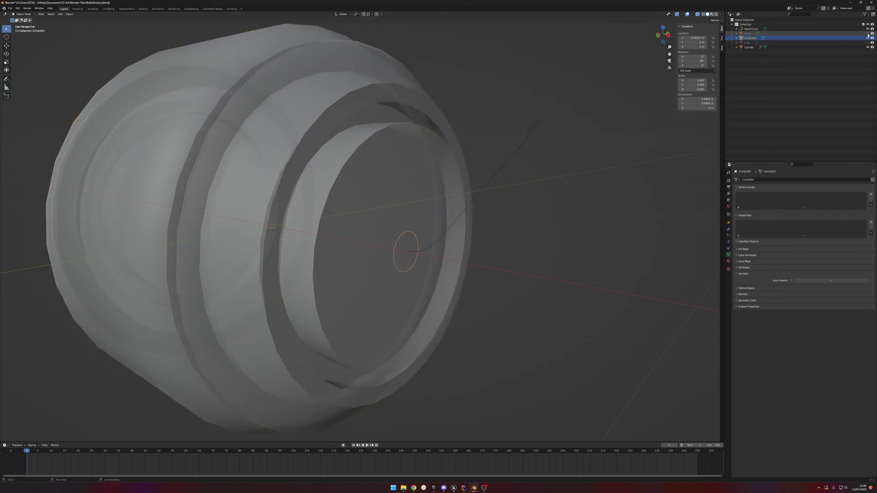
click(867, 38)
click(867, 33)
click(868, 47)
click(772, 33)
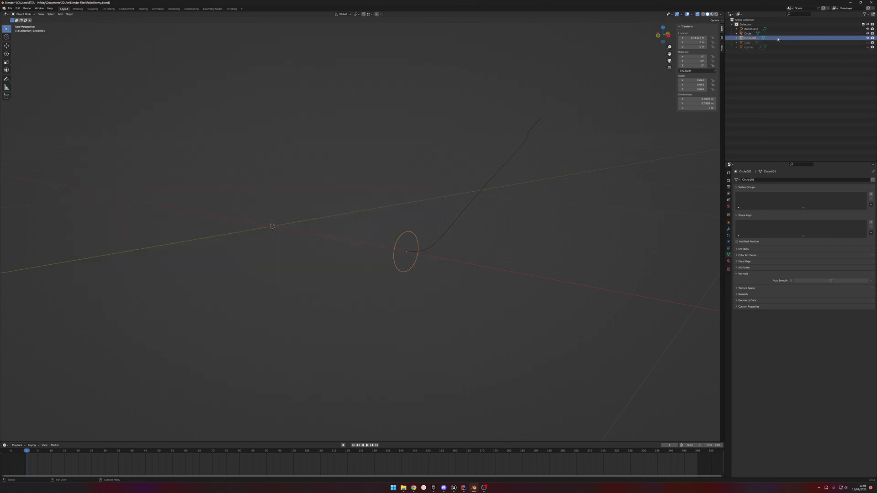
key(Delete)
Step: Retry picking the remaining circle as the Bezier curve's Taper Object, and delete that circle
click(767, 34)
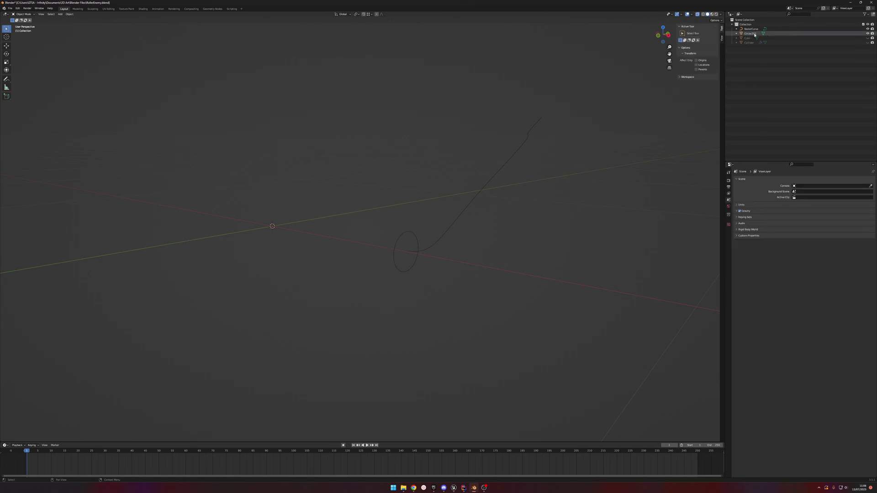
click(502, 165)
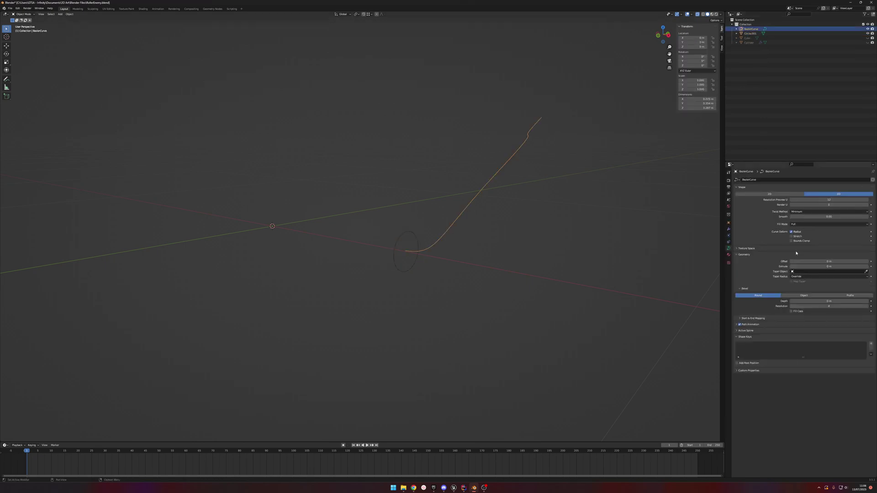
click(863, 271)
click(411, 237)
key(Delete)
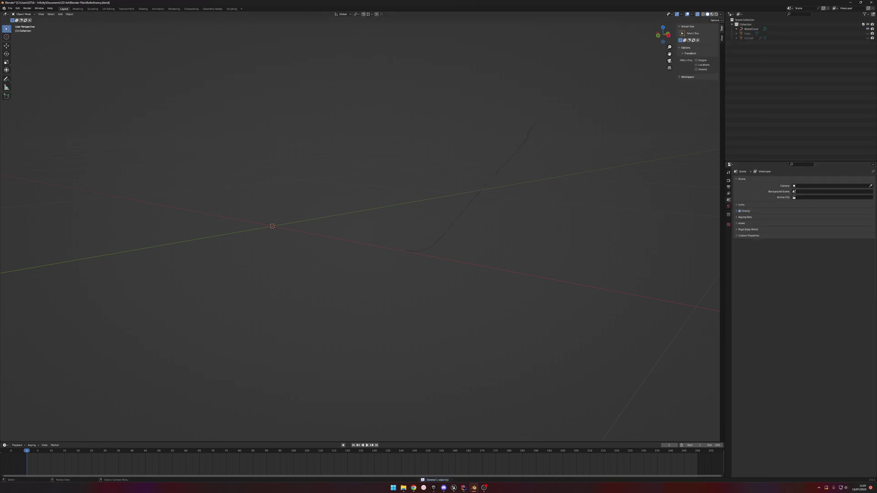
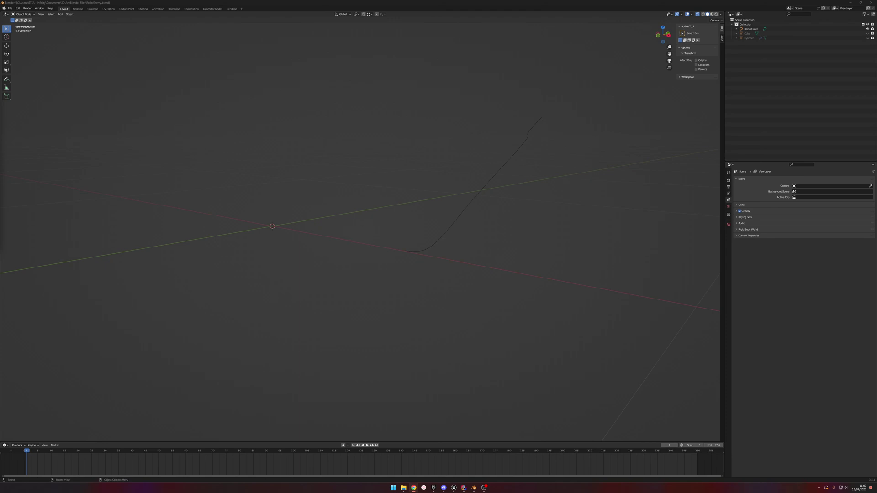
Step: Add a new mesh circle at the origin and scale its geometry in Edit Mode to about 0.11 m across
key(shift+a)
mouse_move(369, 141)
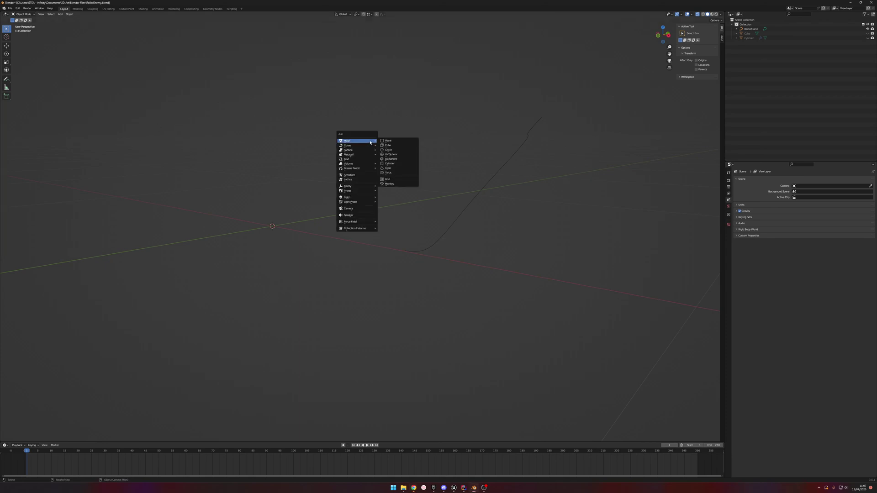
click(406, 151)
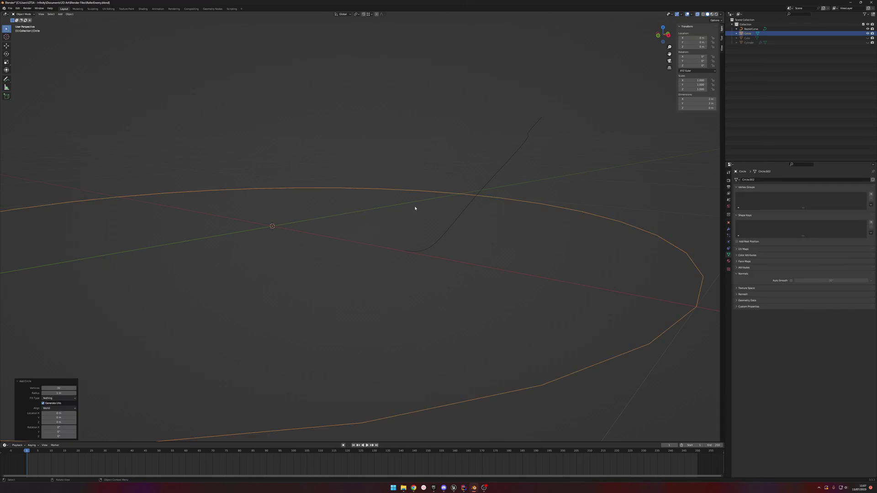
key(Tab)
key(s)
right_click(364, 197)
key(s)
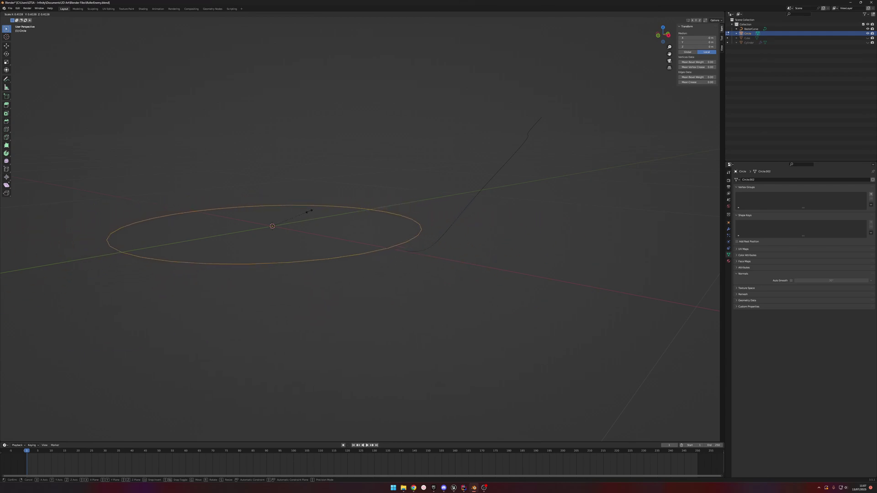
click(279, 225)
right_click(291, 225)
key(Escape)
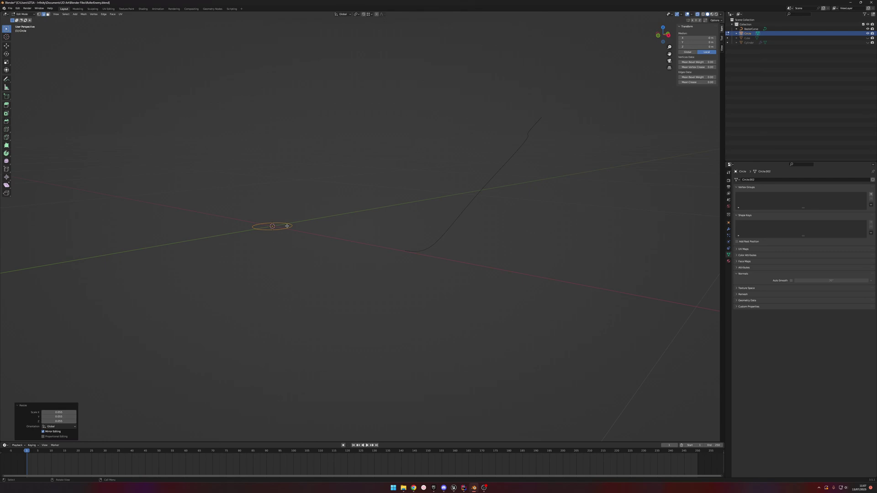
Step: Return to Object Mode and convert the new mesh circle to a curve
key(Tab)
click(69, 14)
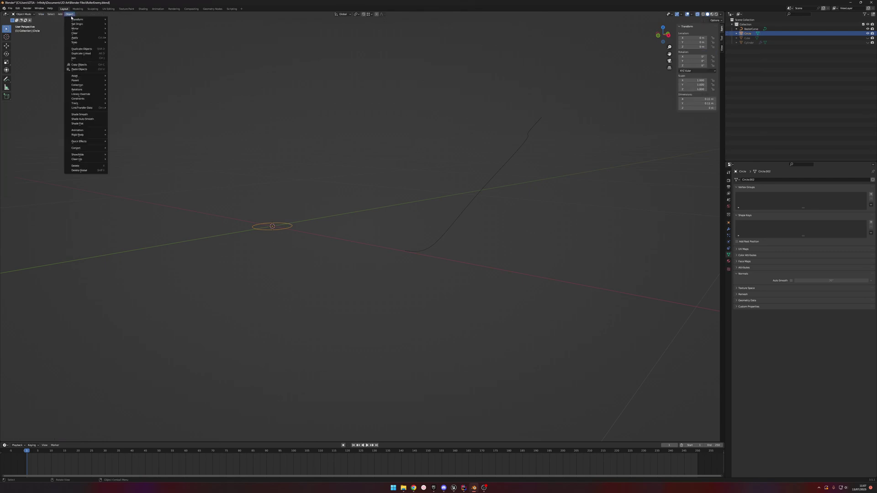
mouse_move(90, 155)
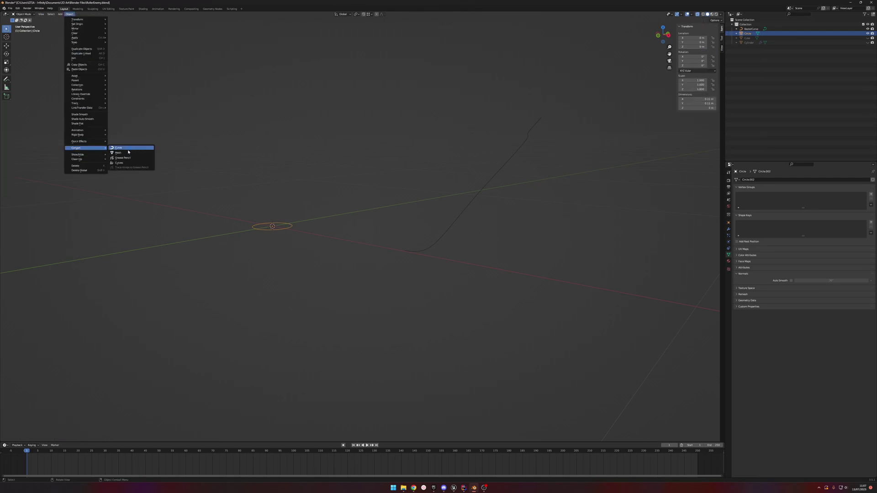
click(125, 148)
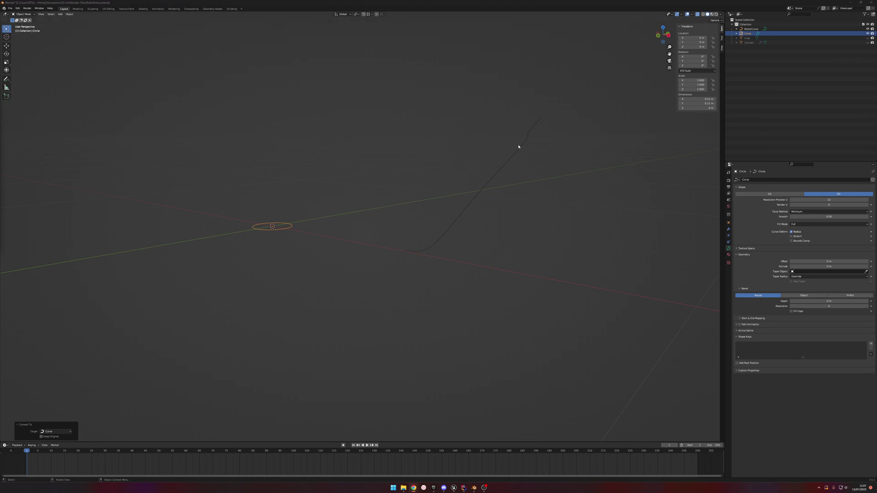
Step: Set the Bezier curve's bevel type to Object and pick the converted circle as its bevel profile
click(463, 206)
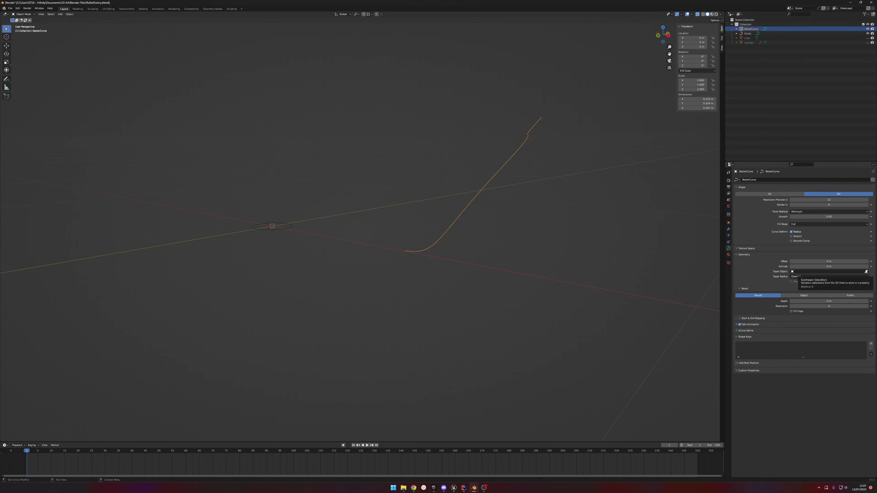
click(810, 295)
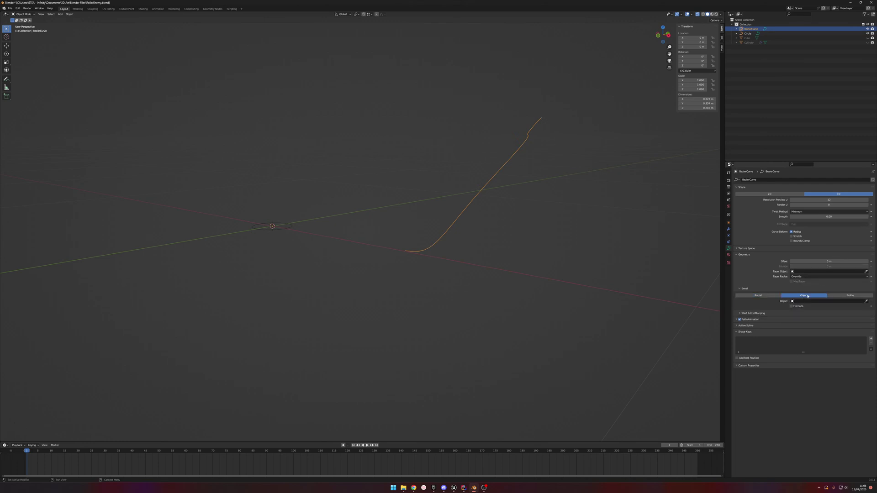
click(865, 301)
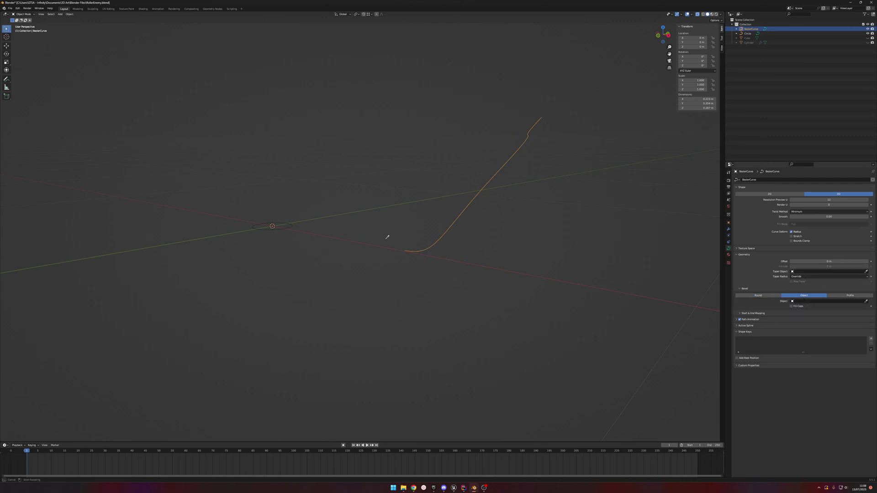
click(291, 224)
middle_drag(289, 229, 443, 255)
Step: Enter Edit Mode on the Bezier curve and show the roller body (Cylinder) in the viewport again
key(Tab)
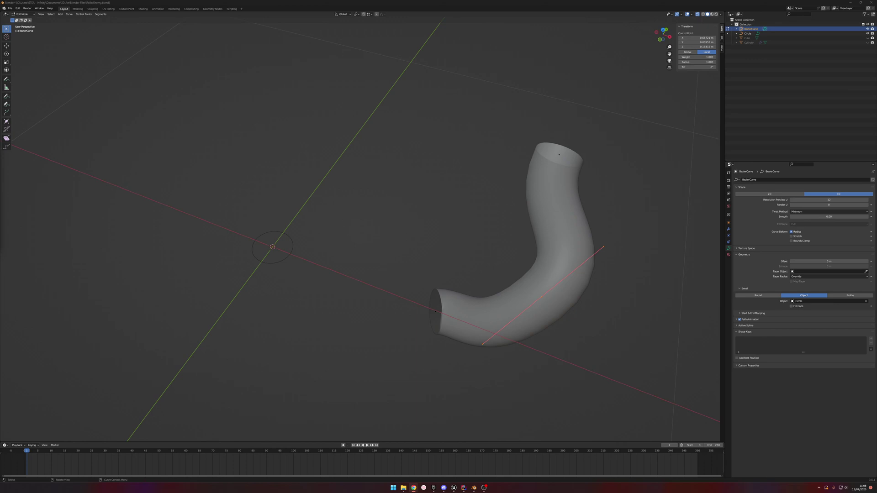
click(284, 208)
middle_drag(288, 204, 477, 165)
click(868, 42)
middle_drag(411, 205, 548, 252)
Step: Select the Bezier handle of the pipe's start point inside the roller and move it along Y
click(448, 240)
click(343, 298)
key(g)
key(y)
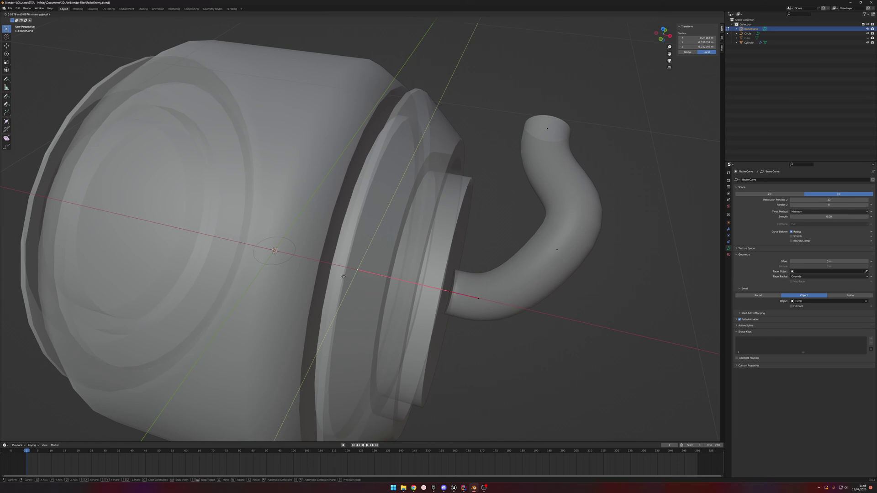
click(343, 276)
Step: Move the selected handle of the pipe's start point along Z and along Y towards the roller's axis
middle_drag(344, 276, 491, 304)
key(g)
key(z)
click(486, 267)
key(g)
key(z)
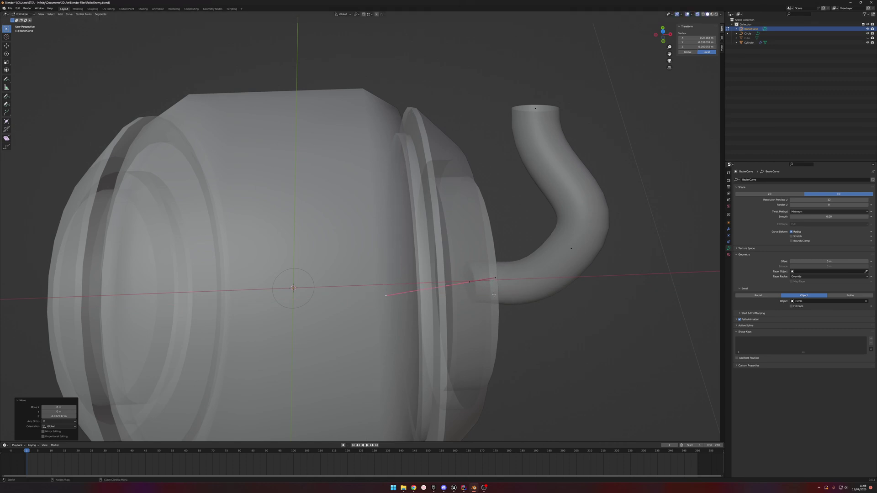
key(y)
click(498, 282)
Step: Shift the start point's inner handle along X inside the roller body
middle_drag(498, 282, 406, 259)
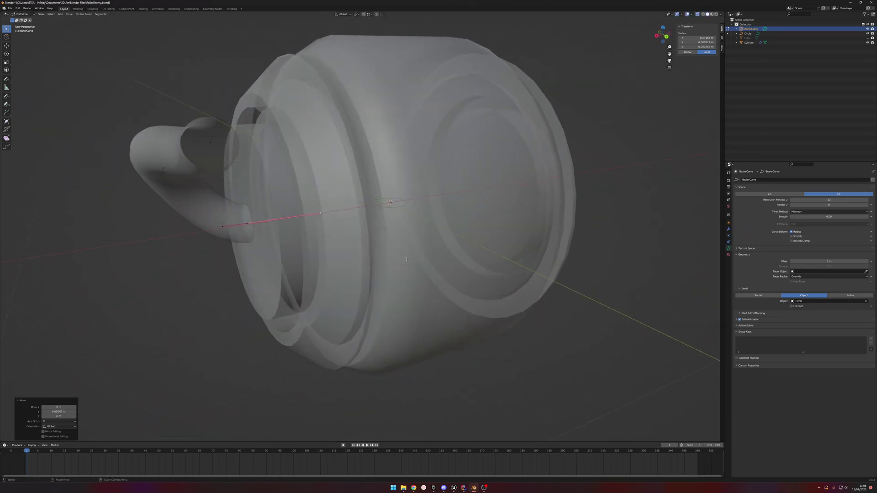
key(g)
key(x)
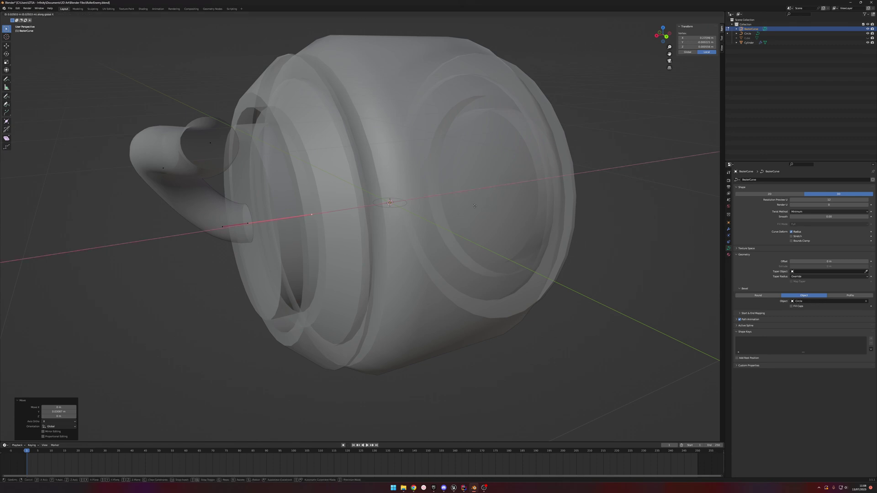
click(438, 211)
Step: Select the outer handle of the pipe's start point and move it along Z to level the pipe end
middle_drag(438, 211, 390, 193)
scroll(390, 193, up, 3)
shift+middle_drag(215, 201, 365, 204)
click(310, 222)
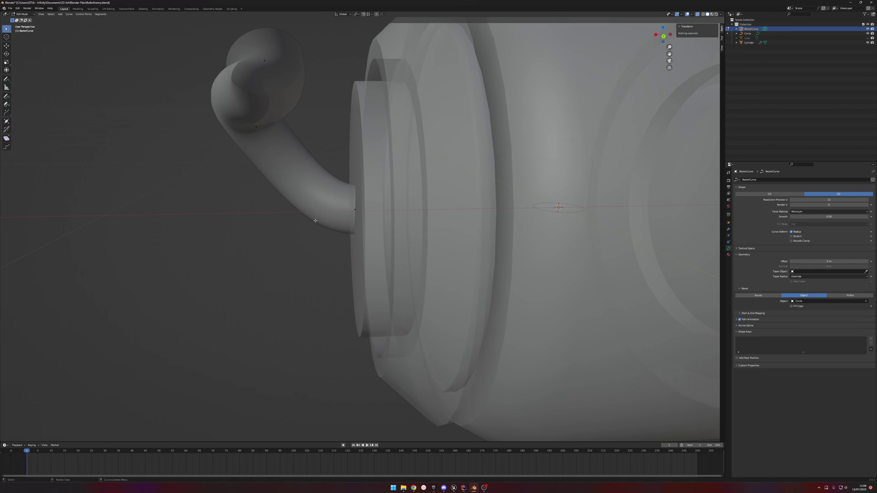
click(337, 208)
click(355, 210)
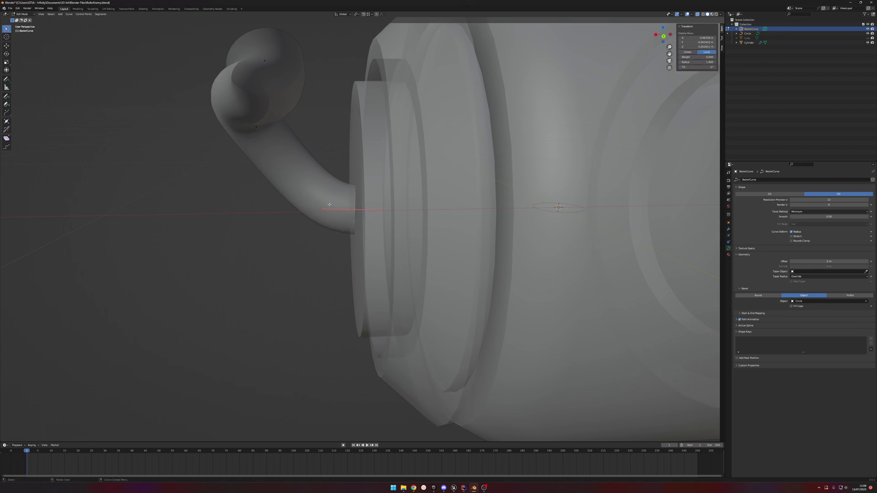
key(g)
key(z)
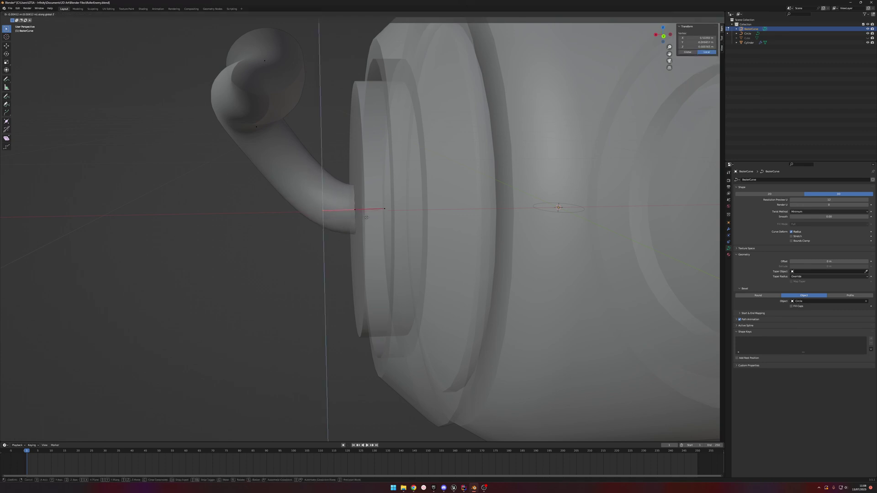
click(366, 217)
Step: Select the pipe's start control point with its handles and move it along X at the roller's end cap
middle_drag(367, 217, 448, 210)
drag(331, 231, 401, 295)
key(g)
key(x)
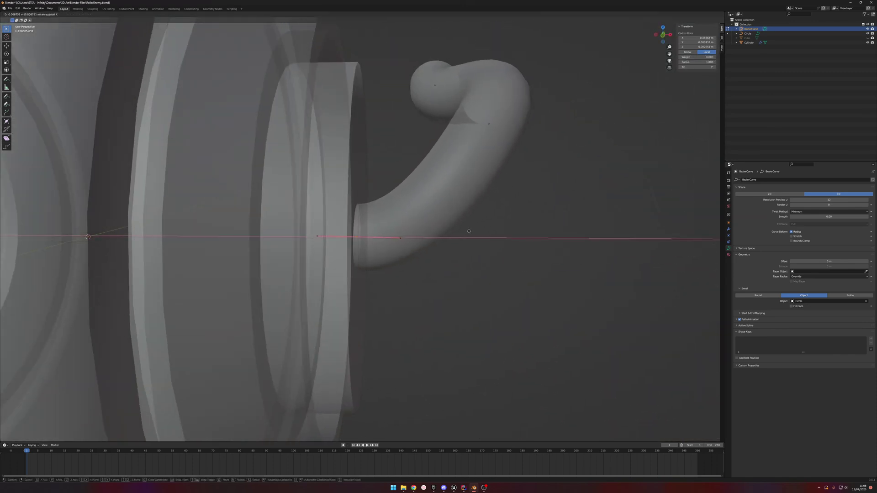
click(468, 231)
middle_drag(466, 231, 460, 232)
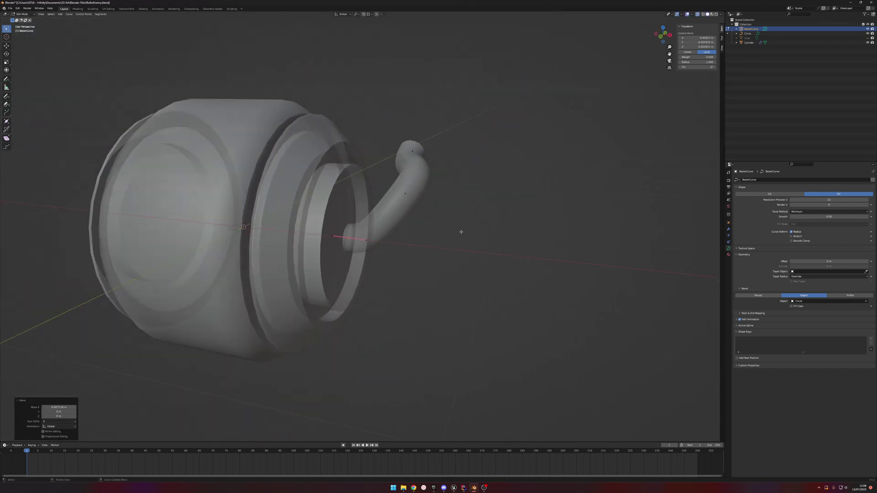
Step: Try the curve's bevel end factor and the Round bevel type, and return the bevel type to Object
click(740, 313)
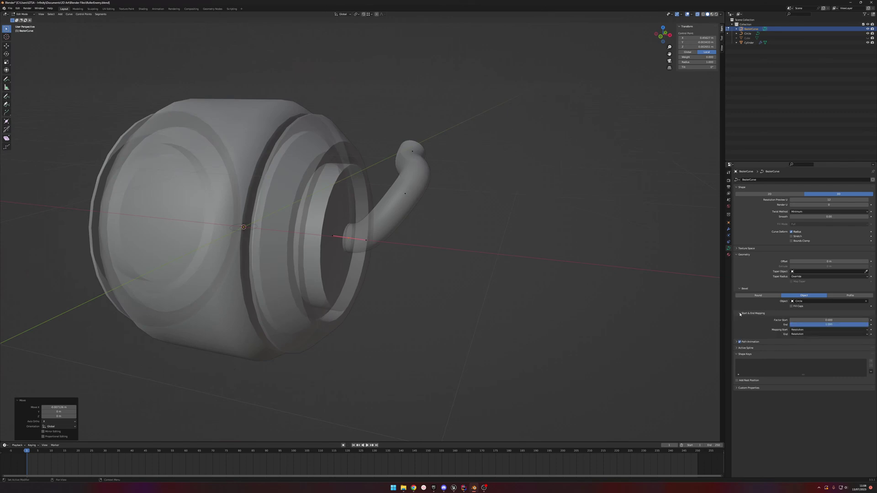
mouse_move(833, 326)
mouse_down()
mouse_move(811, 326)
mouse_move(865, 319)
mouse_move(824, 318)
mouse_up()
click(771, 313)
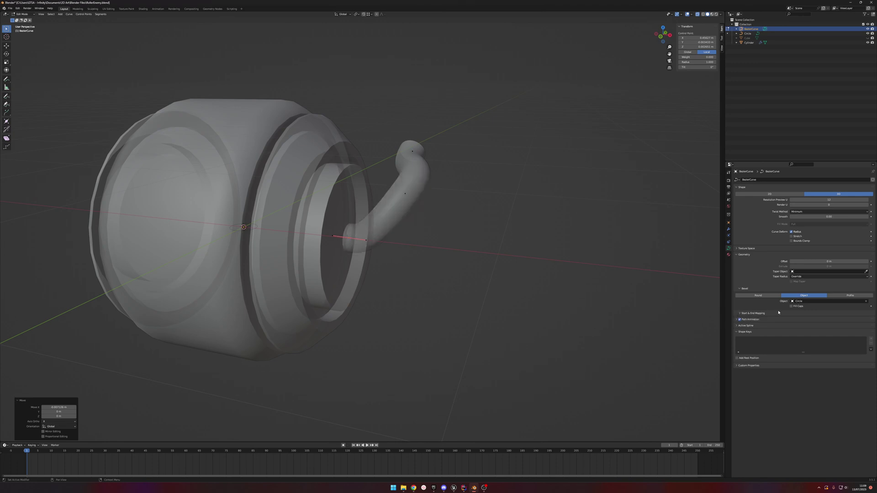
click(758, 295)
click(791, 296)
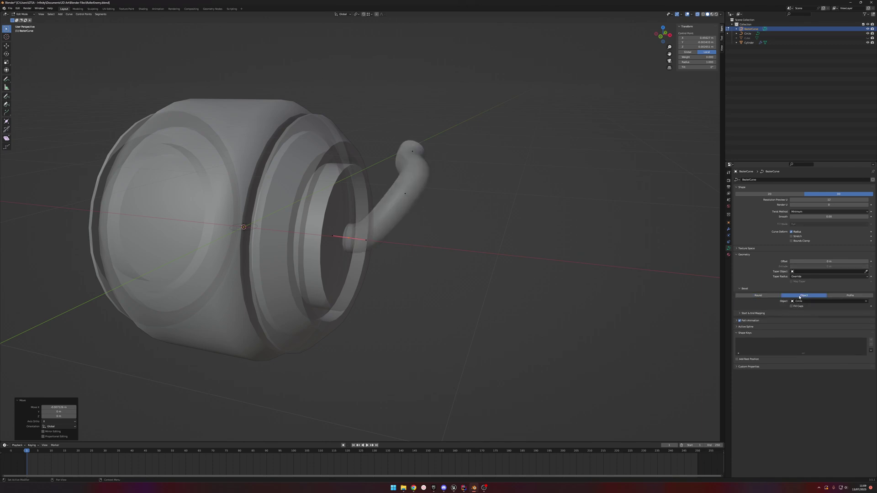
Step: Try a geometry offset on the pipe curve, undo it and show the roller body (Cylinder) again
drag(828, 262, 804, 261)
click(870, 262)
click(871, 262)
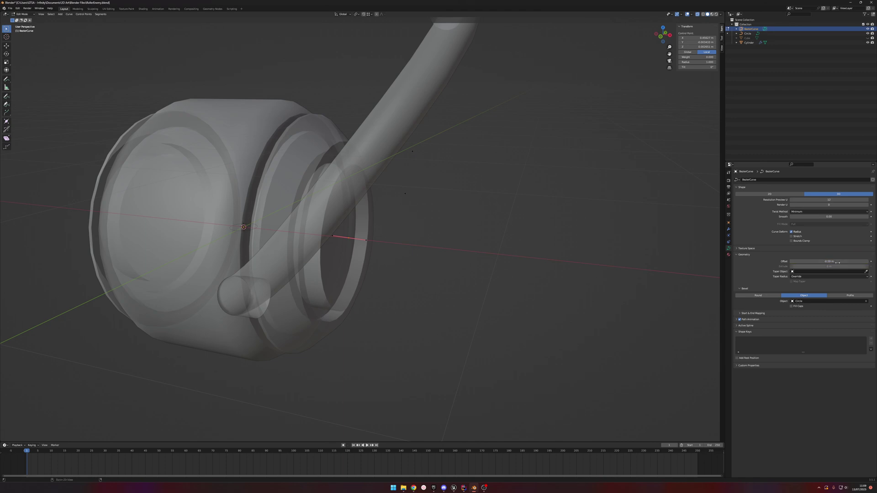
key(ctrl+z)
click(465, 208)
drag(388, 214, 328, 258)
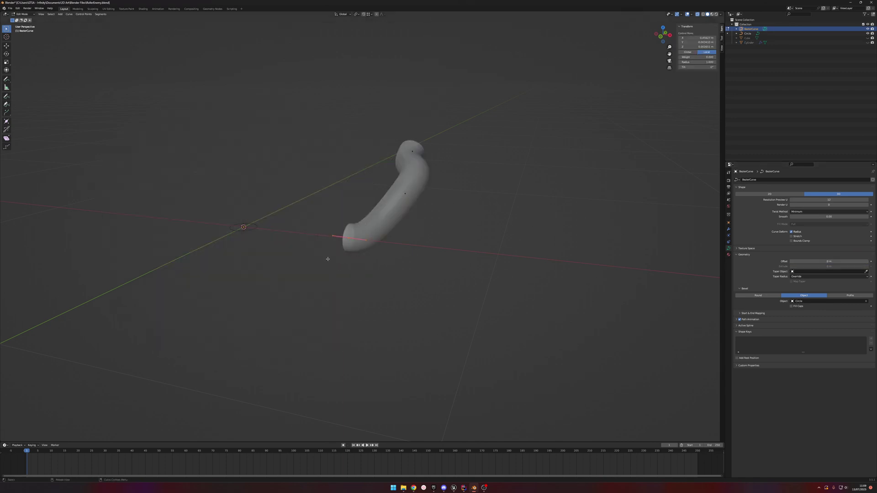
click(868, 38)
click(867, 39)
click(868, 43)
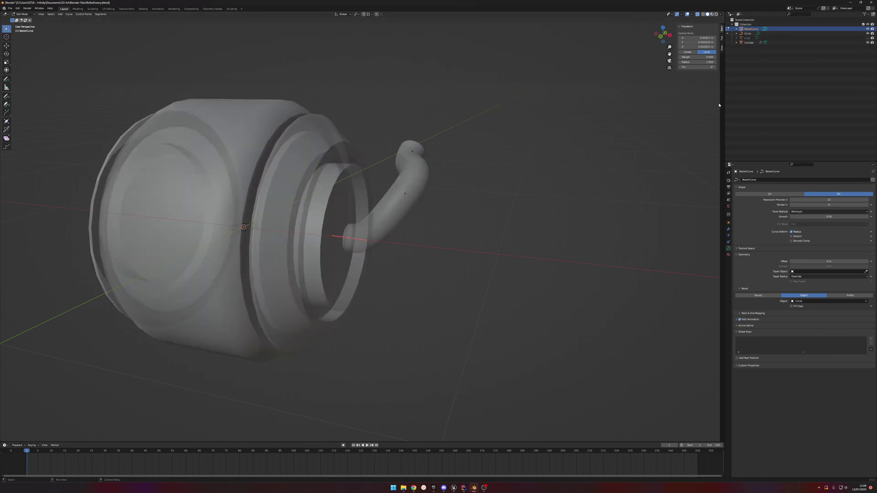
Step: Lower the active spline's Resolution U
middle_drag(495, 189, 508, 175)
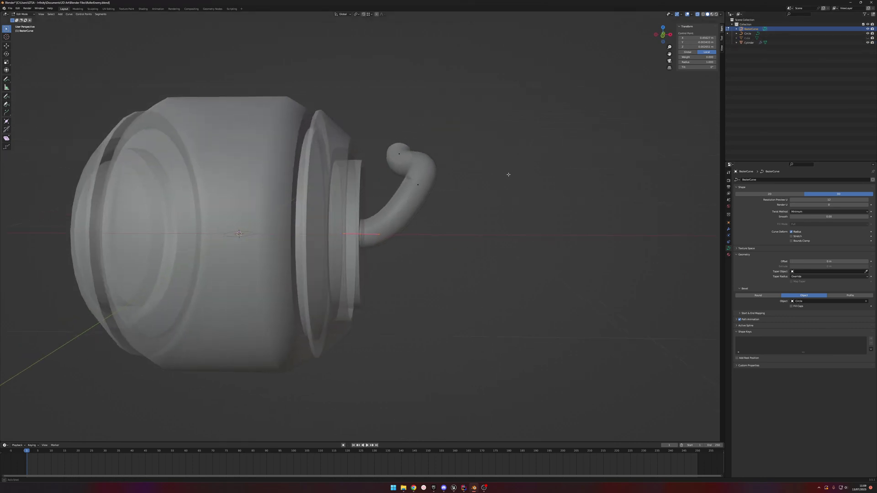
click(737, 325)
mouse_move(825, 336)
mouse_down()
mouse_move(861, 337)
mouse_move(823, 337)
mouse_up()
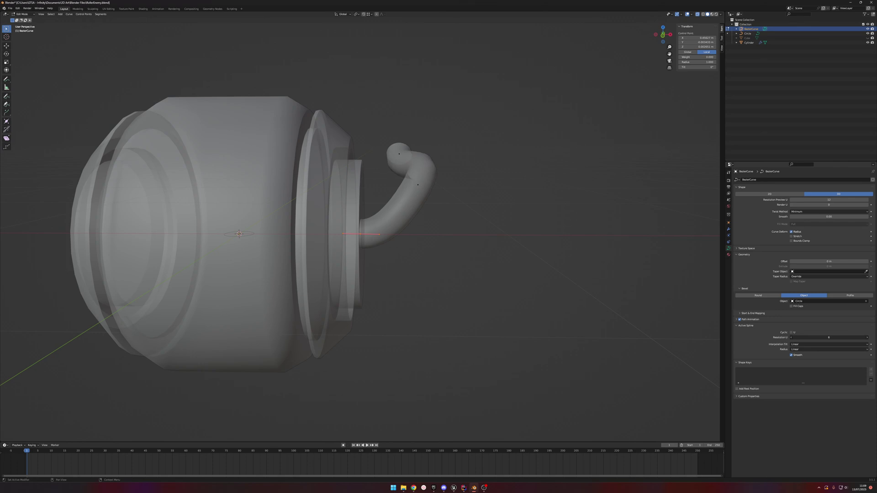
Step: Return to Object Mode and select the pipe curve with X-ray display off
key(Tab)
mouse_move(526, 227)
middle_down()
mouse_move(487, 231)
mouse_move(476, 256)
mouse_move(487, 265)
mouse_move(525, 221)
middle_up()
click(488, 231)
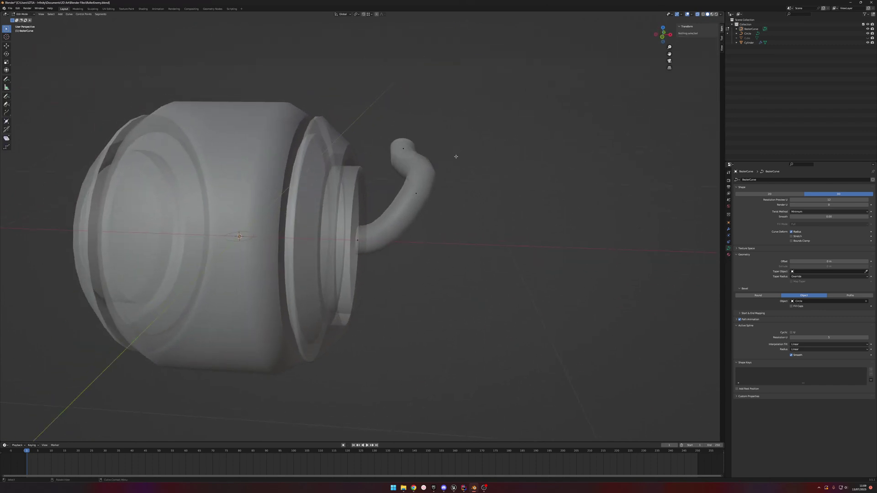
key(Tab)
middle_drag(505, 147, 450, 190)
key(Tab)
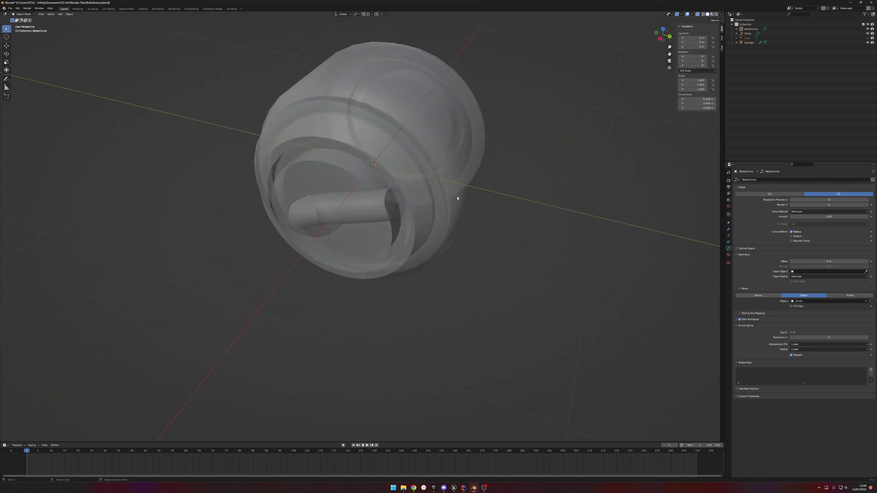
middle_drag(515, 226, 366, 240)
click(314, 196)
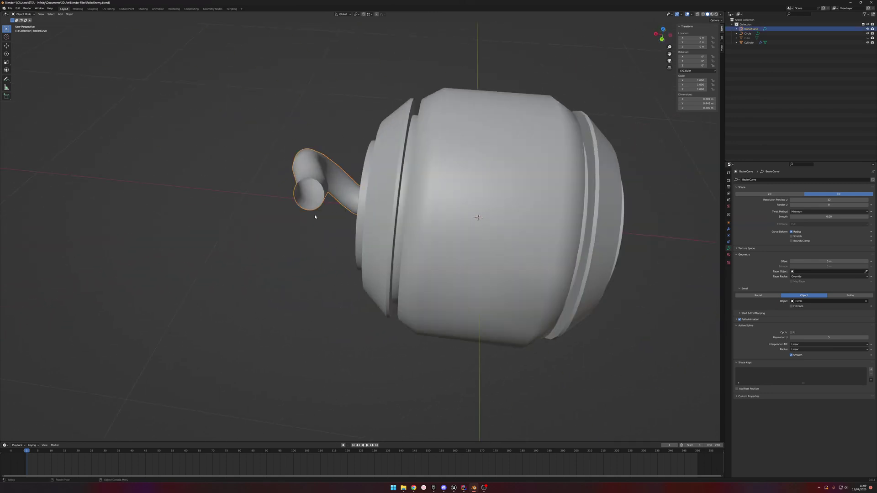
Step: Raise the Resolution U of the pipe's active spline to smooth its bends
key(Tab)
scroll(313, 218, up, 1)
scroll(313, 218, up, 2)
key(Tab)
middle_drag(314, 217, 444, 183)
drag(831, 337, 845, 337)
click(561, 233)
middle_drag(561, 233, 492, 191)
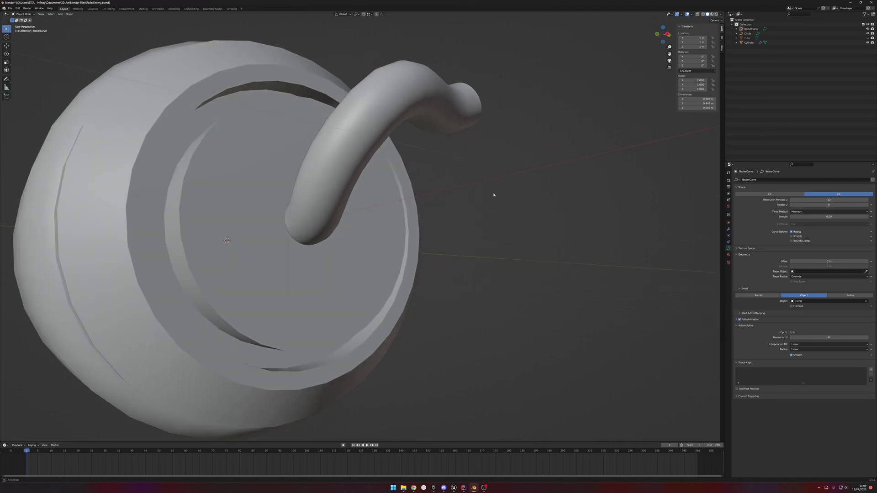
scroll(487, 197, down, 4)
middle_drag(498, 145, 417, 176)
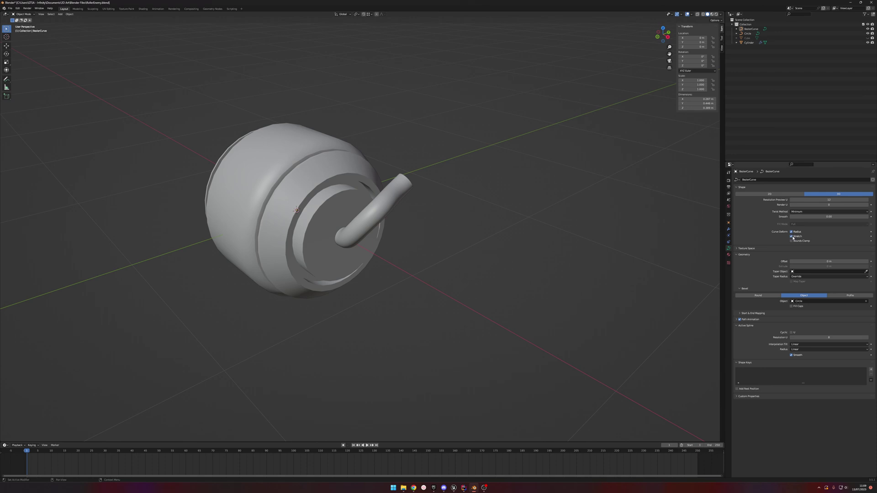
Step: Try a different Smooth value for the curve's shape and reset it to 0
drag(837, 217, 826, 217)
click(826, 217)
text(0)
key(Return)
Step: Look through the curve's Active Spline, Start & End Mapping and Texture Space settings
click(736, 326)
click(740, 314)
click(740, 314)
click(739, 314)
click(740, 314)
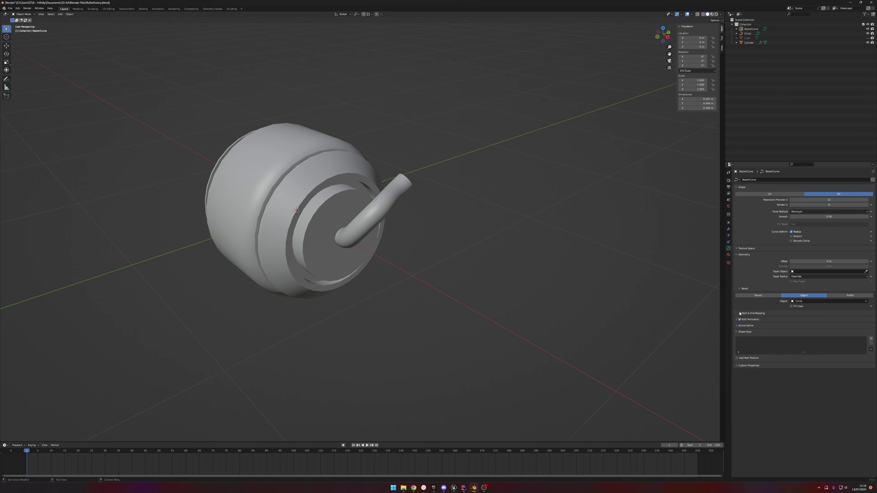
click(737, 248)
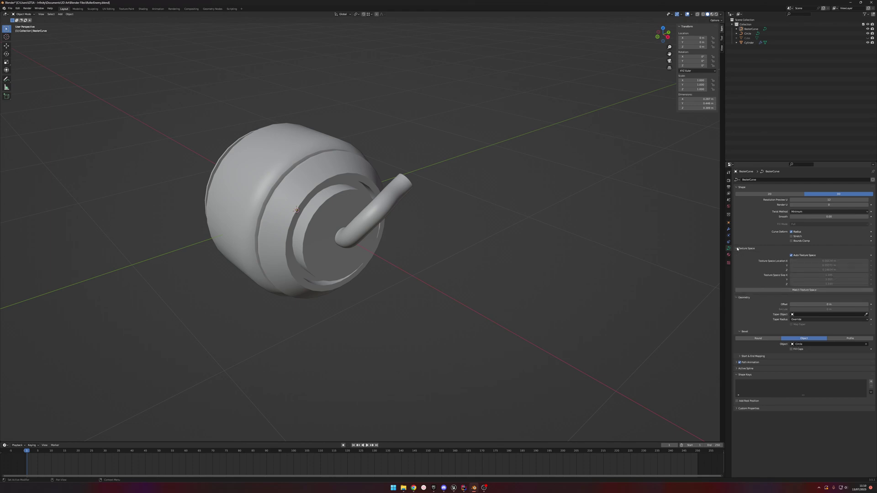
click(737, 248)
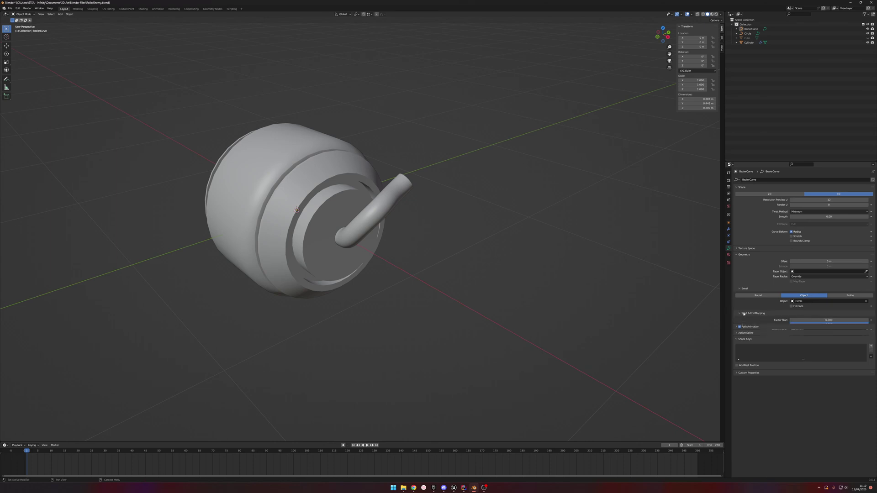
click(792, 312)
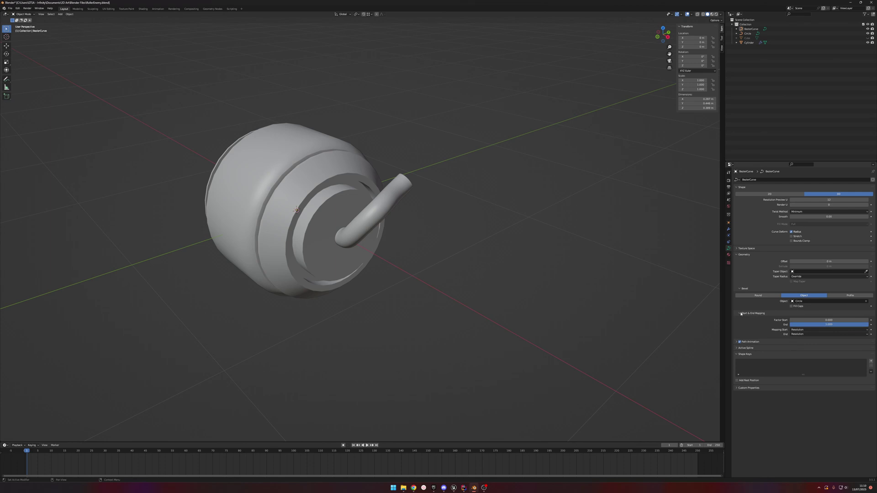
click(867, 330)
click(866, 331)
Step: Try the Multiply and other taper radius modes on the pipe curve without a taper object
click(812, 277)
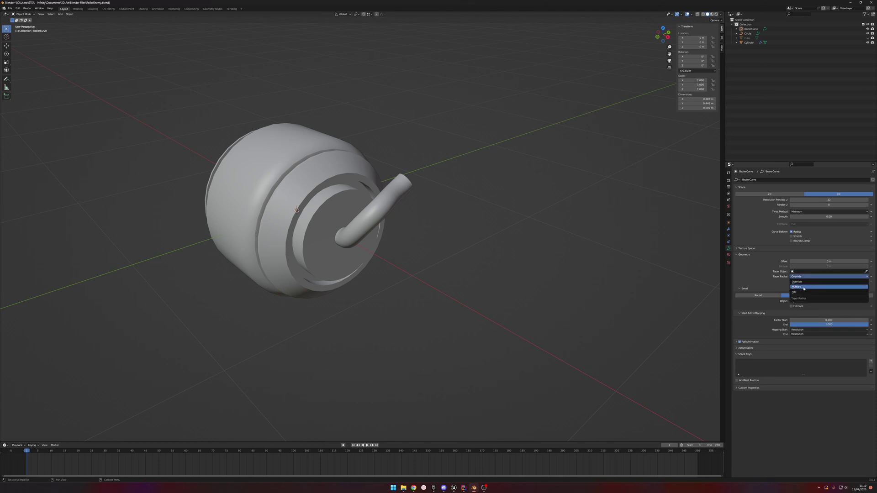
click(802, 287)
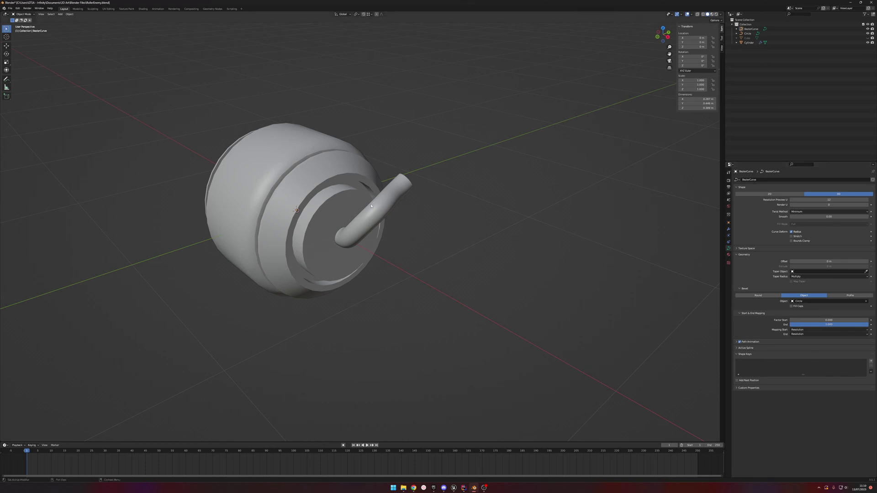
click(851, 277)
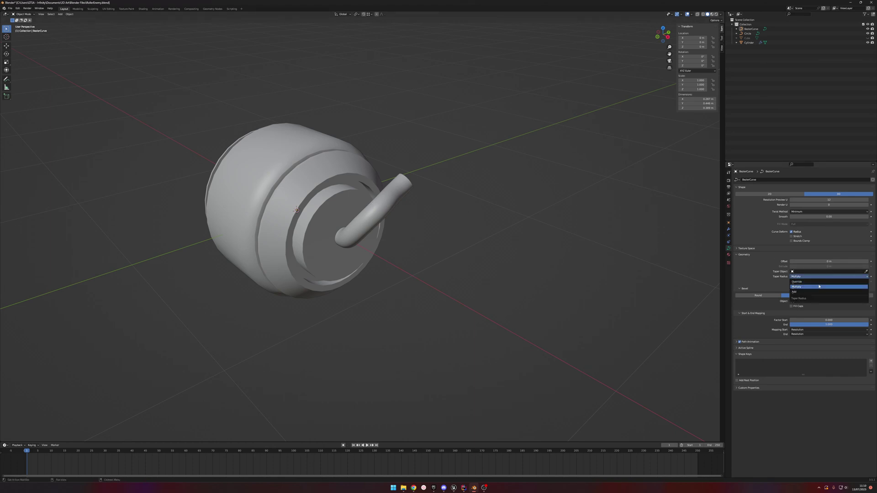
click(809, 294)
click(821, 277)
click(806, 286)
click(808, 276)
click(805, 278)
click(805, 277)
click(806, 278)
Step: Pick Circle as the curve's taper object and set the taper radius to Add
click(806, 271)
click(808, 280)
click(807, 277)
click(803, 283)
click(803, 278)
click(799, 290)
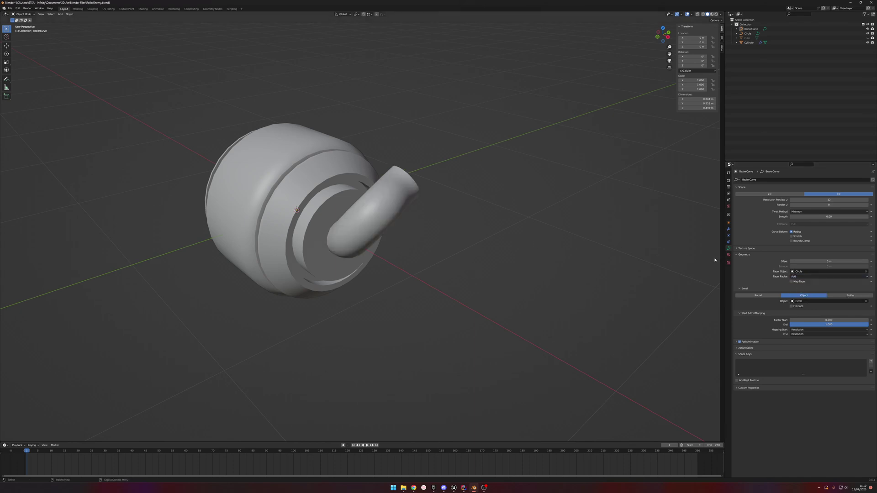
Step: Try Map Taper and the Multiply taper radius, and set the taper radius to Override
middle_drag(720, 258, 784, 288)
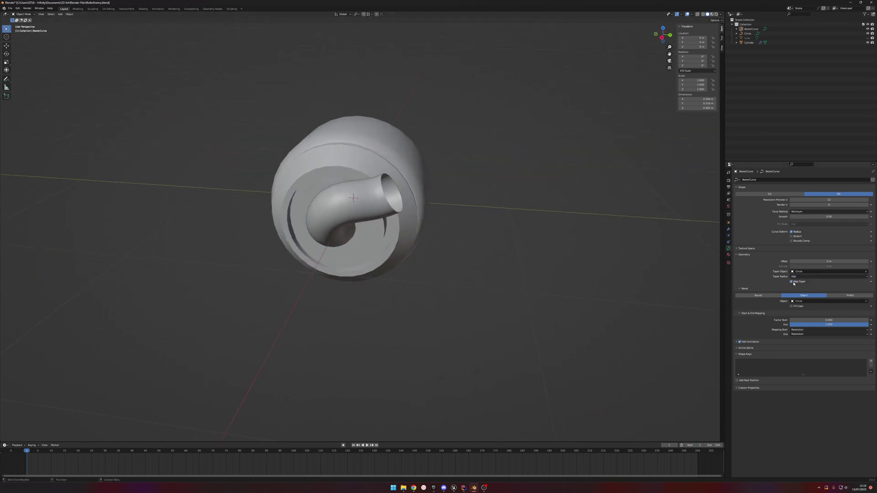
click(803, 277)
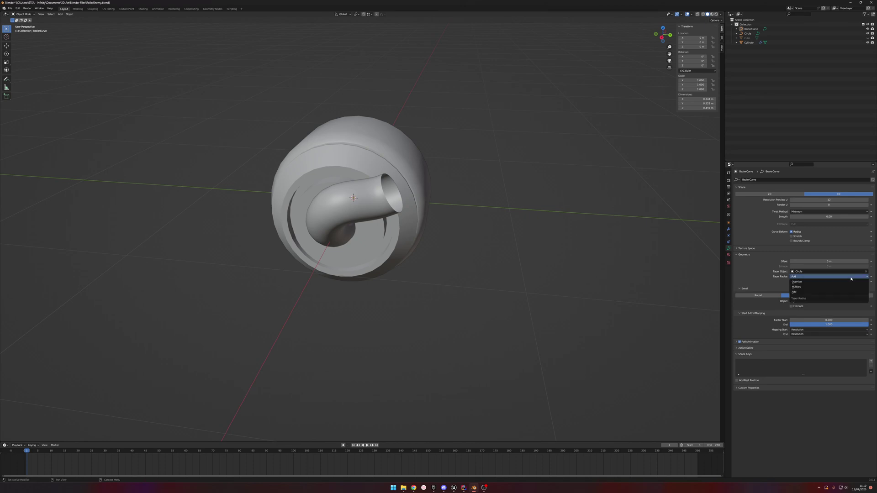
click(806, 281)
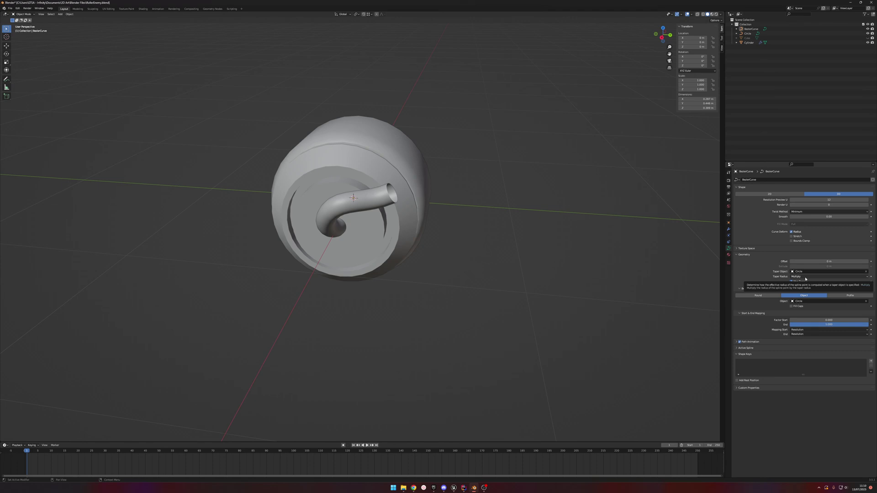
click(805, 278)
click(800, 284)
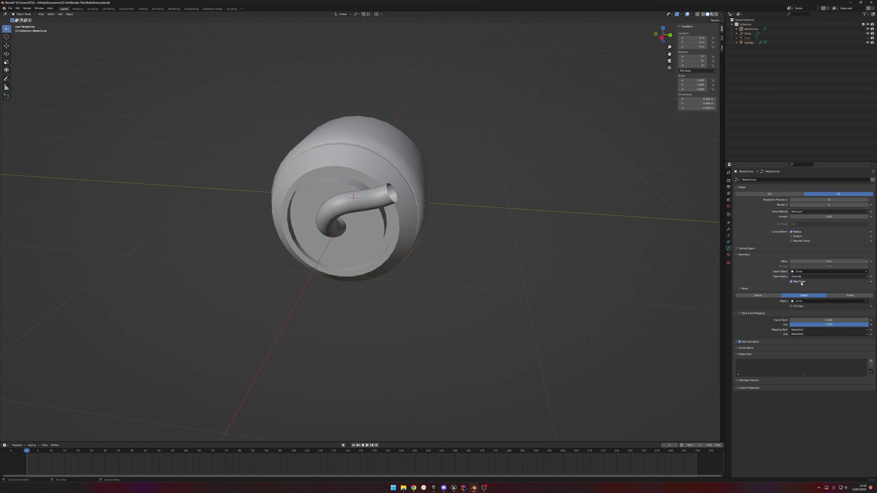
Step: Turn on Fill Caps for the pipe curve's bevel and leave Map Taper off
click(739, 289)
click(741, 288)
click(791, 306)
middle_drag(456, 220, 705, 242)
click(741, 249)
click(742, 249)
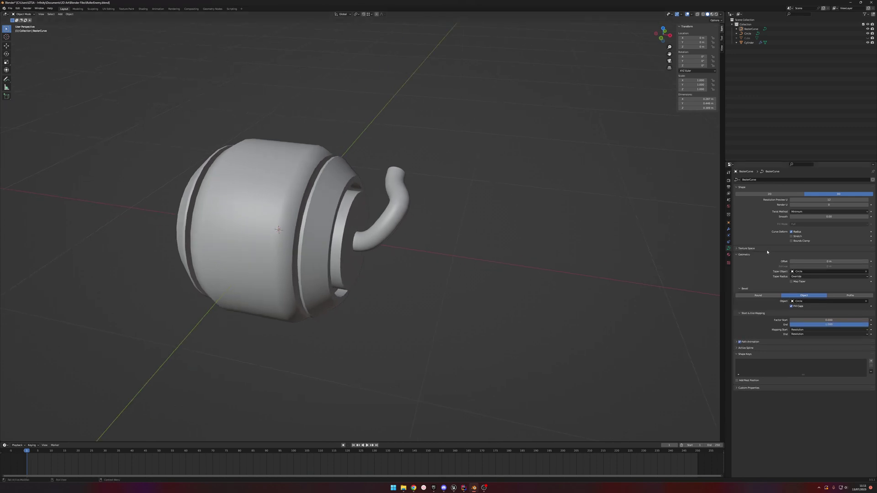
Step: Try an Extrude value on the pipe curve and reset it to 0
drag(822, 267, 840, 267)
click(832, 266)
text(0)
key(Return)
middle_drag(518, 211, 389, 194)
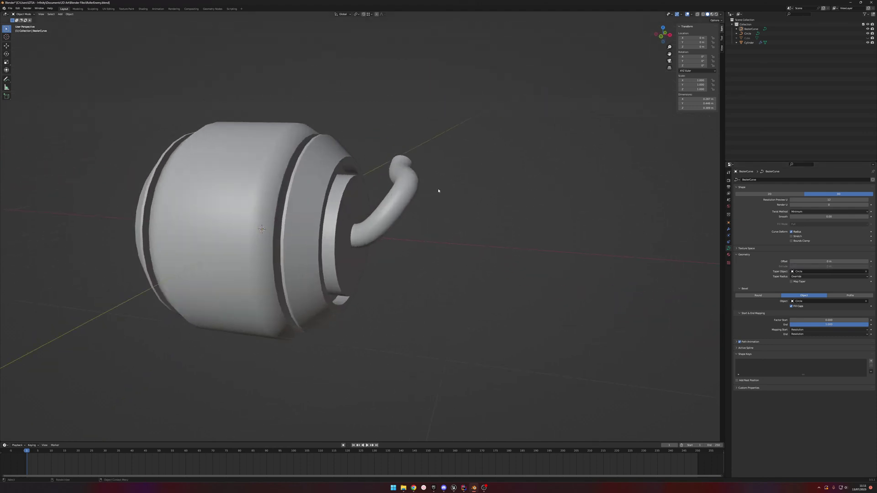
Step: Paste a copy of the pipe curve with its bevel circle and move the copies down along the Z axis
click(751, 28)
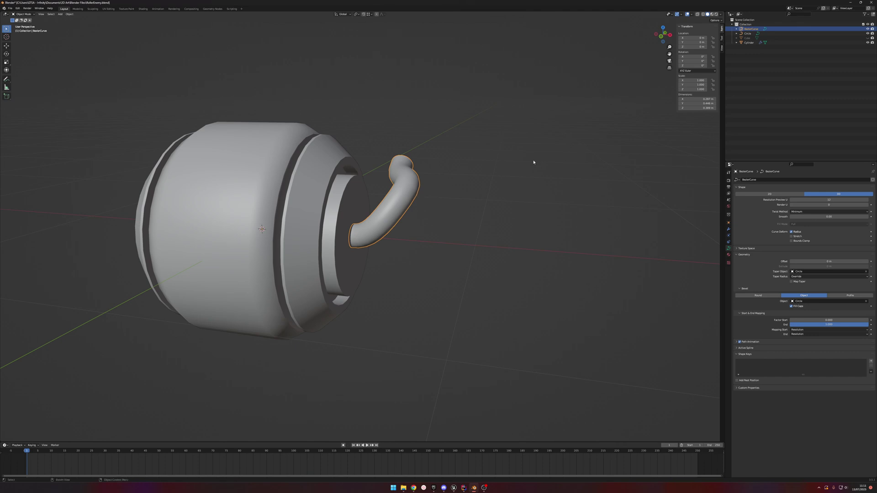
key(ctrl+v)
key(g)
key(z)
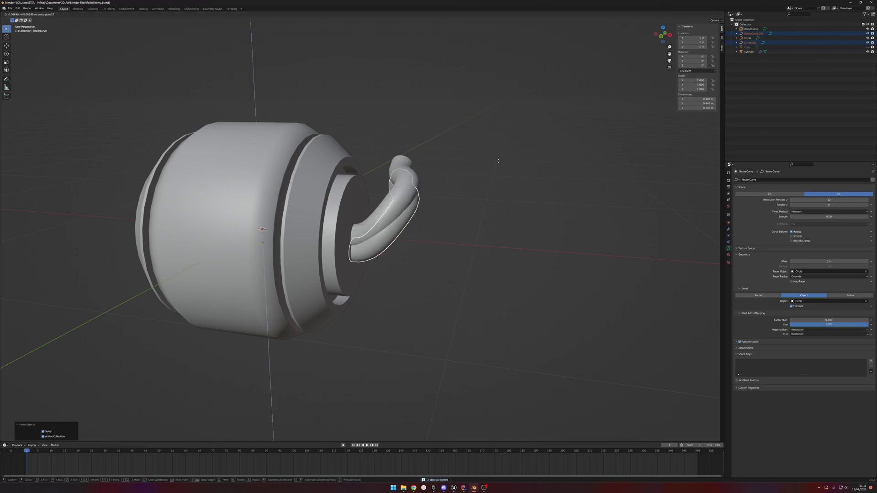
click(497, 172)
mouse_move(497, 172)
middle_down()
mouse_move(471, 172)
mouse_move(497, 155)
middle_up()
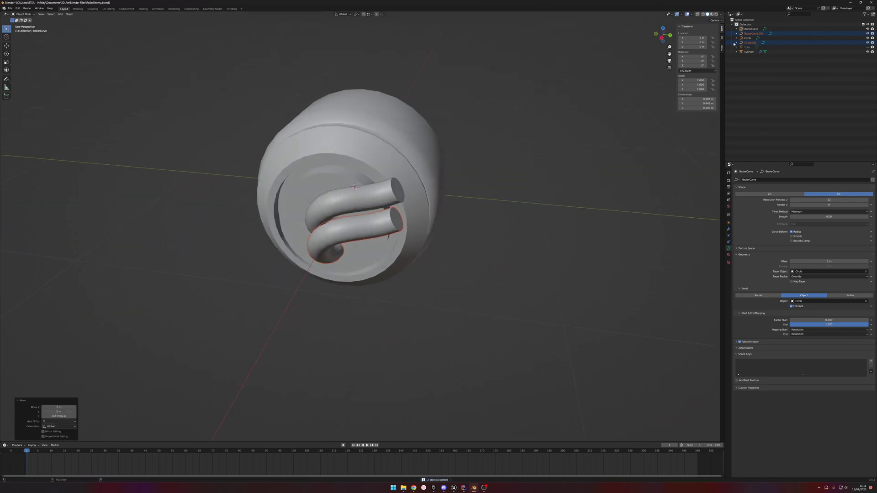
Step: Delete the pasted bevel circle Circle.001
click(777, 43)
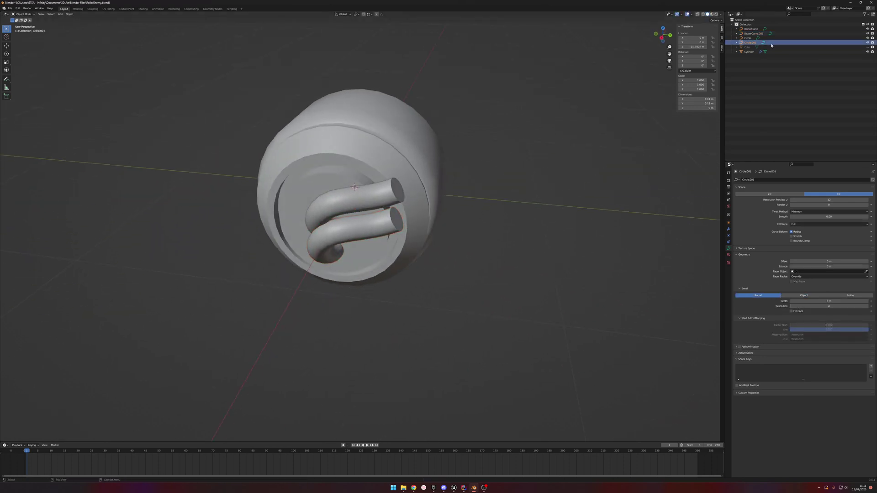
key(Up)
click(753, 44)
key(Delete)
Step: Try the original Circle as the bevel object of the copied curve BezierCurve.001
click(759, 34)
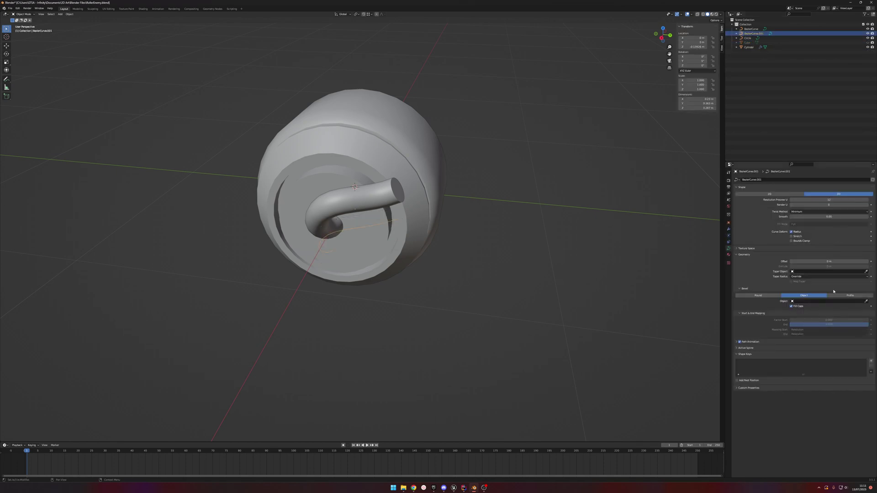
click(804, 301)
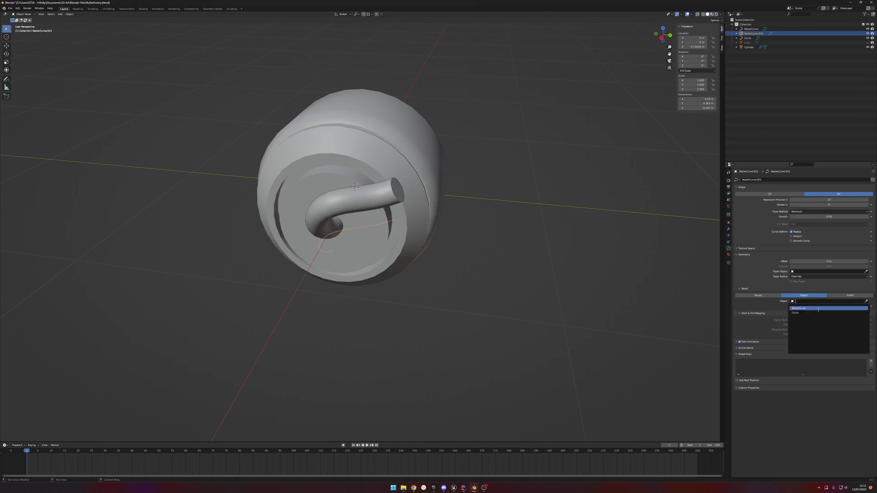
click(803, 314)
middle_drag(617, 268, 514, 205)
Step: Undo the bevel object change and the deletion of the pasted circle
key(ctrl+z)
key(ctrl+z)
key(ctrl+z)
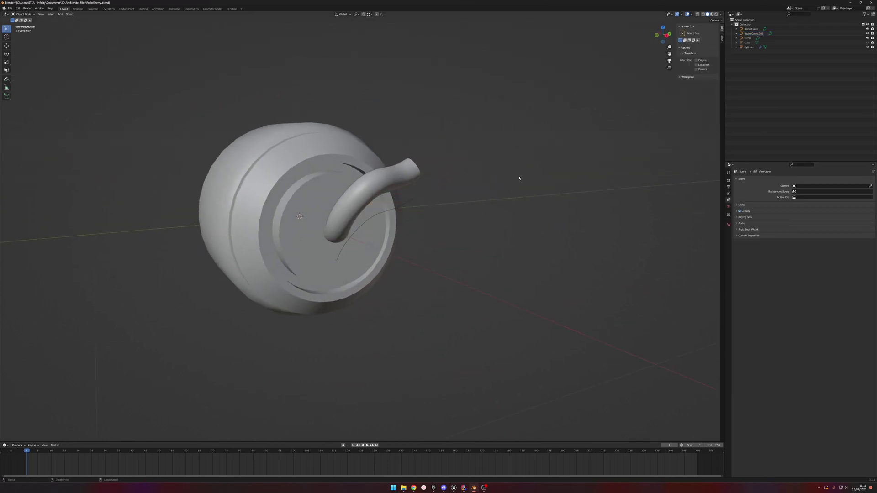
Step: Move the copied pipe curve vertically along the Z axis so it sits below the original pipe
middle_drag(508, 135, 522, 136)
click(409, 205)
key(g)
key(z)
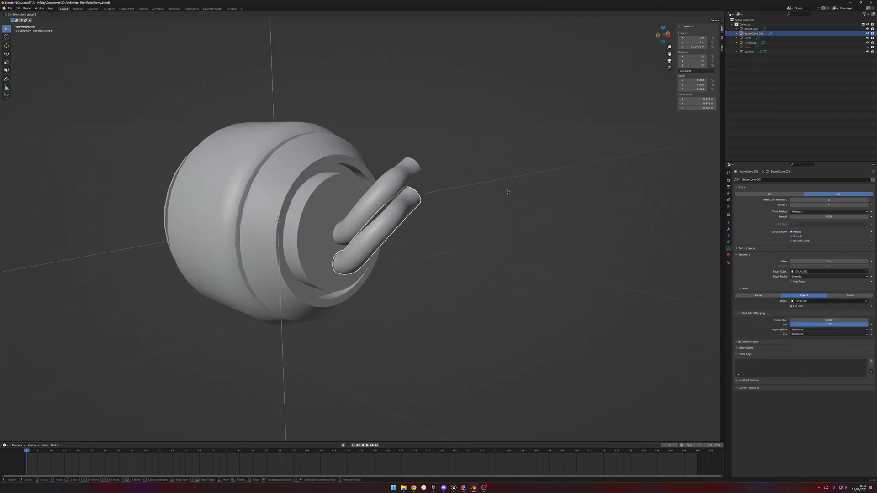
click(507, 196)
Step: In Edit Mode on BezierCurve.001, lower the outer end point along Z and lengthen its handles by scaling
click(751, 29)
click(753, 34)
key(Tab)
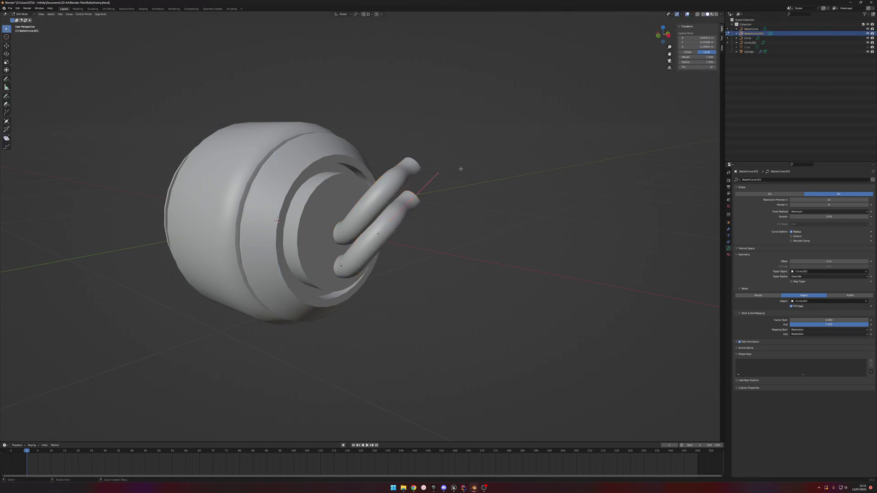
key(g)
key(z)
click(384, 227)
key(s)
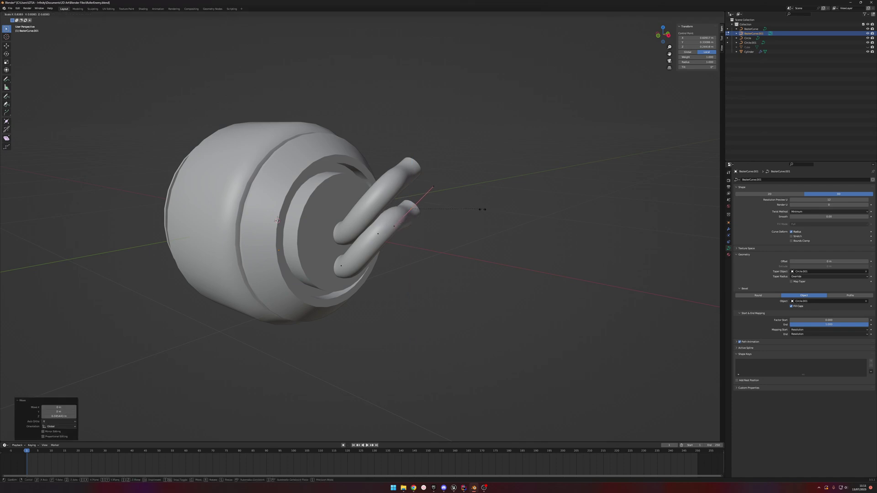
click(529, 181)
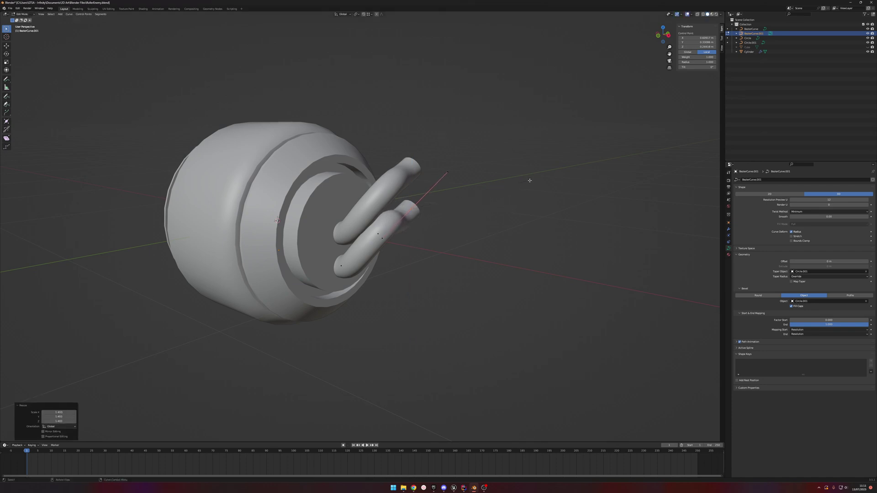
Step: Move the copied pipe's middle control point down along Z and outward along X
key(g)
key(z)
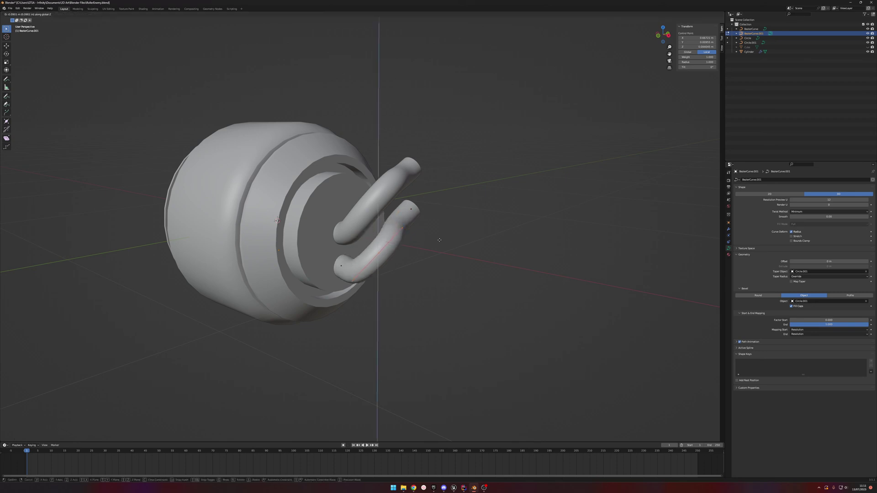
click(439, 241)
middle_drag(439, 241, 385, 273)
key(g)
key(x)
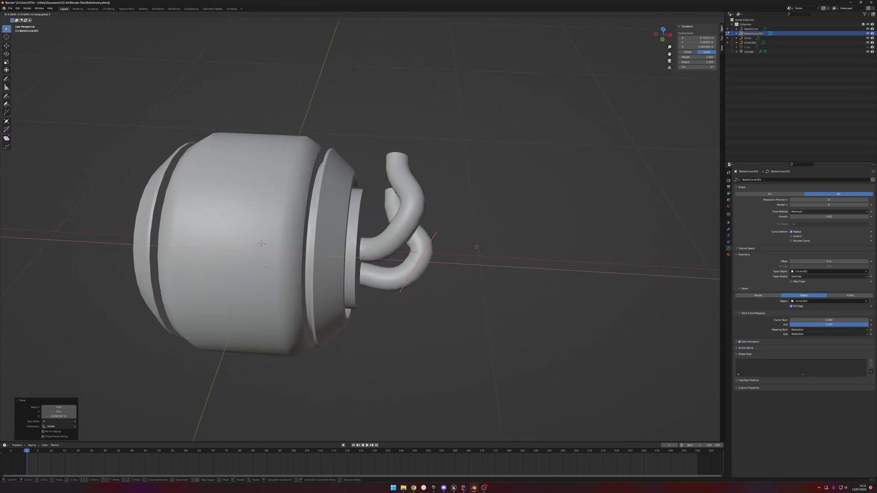
click(475, 246)
Step: Adjust the height of the copied pipe's middle control point along Z and its position along Y
key(g)
key(z)
click(485, 226)
middle_drag(485, 226, 438, 229)
key(g)
key(y)
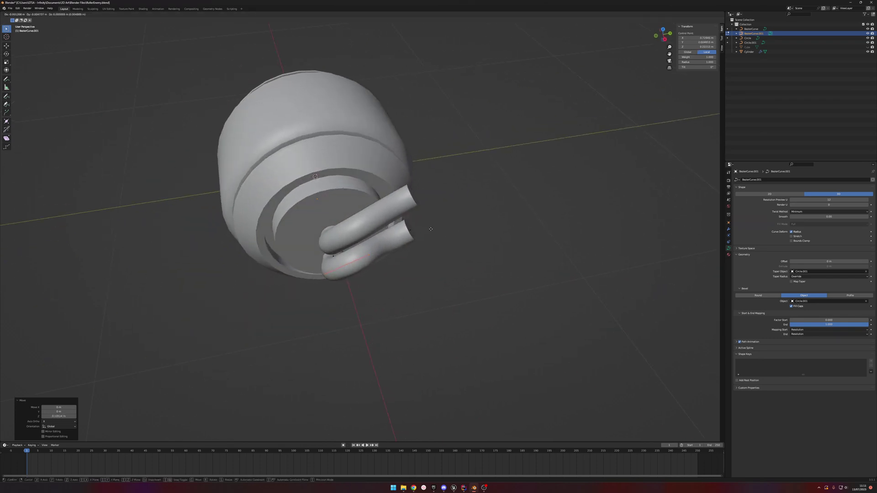
click(410, 225)
Step: Reposition the copied pipe's outer end point along the Z and X axes, away from the original pipe
key(g)
key(z)
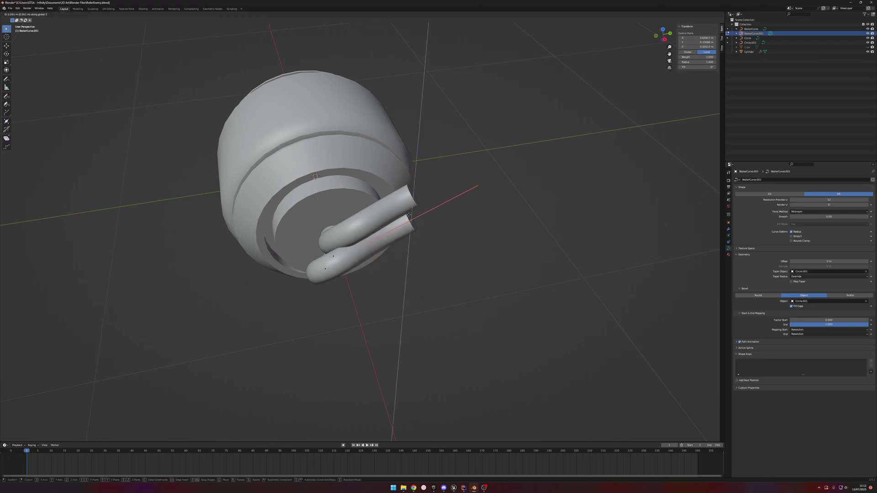
click(415, 218)
middle_drag(444, 197, 412, 190)
key(g)
key(x)
click(373, 213)
key(g)
key(z)
click(414, 150)
Step: Shift the copied pipe's outer end point along Y and rotate its handles to point more upright
middle_drag(415, 151, 290, 156)
key(g)
key(y)
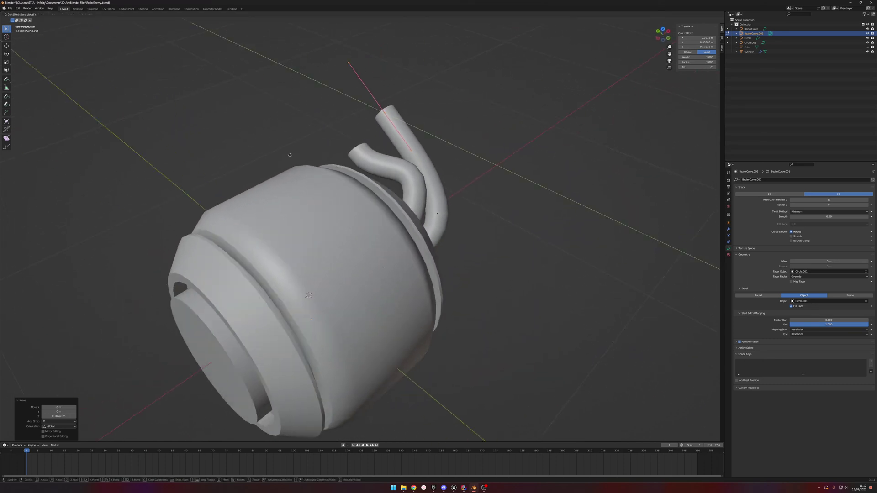
click(343, 157)
middle_drag(411, 157, 372, 145)
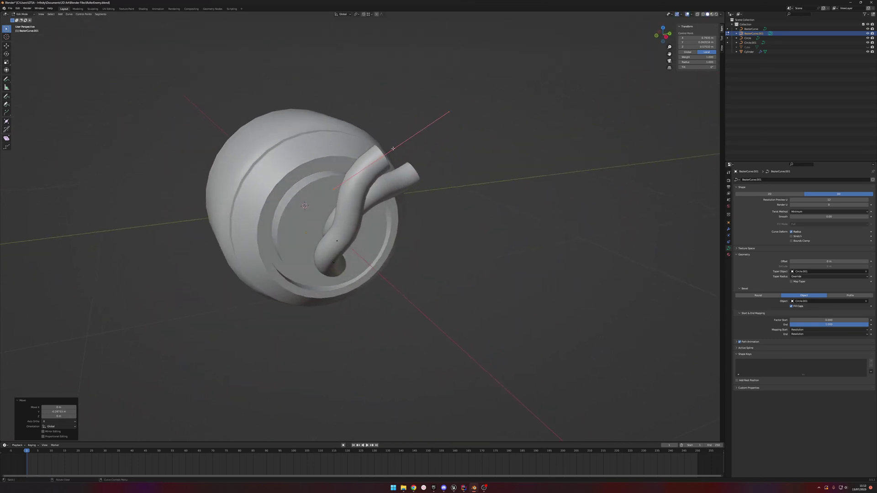
click(429, 119)
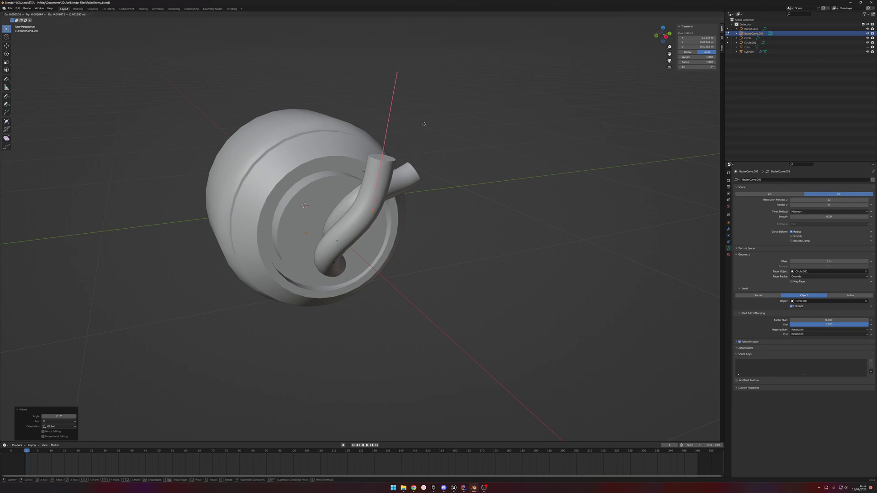
Step: Fine-tune the rotated outer end point of the copied pipe along Z and X
key(g)
key(z)
click(418, 153)
key(x)
click(382, 205)
middle_drag(384, 206, 427, 183)
Step: Adjust the copied pipe's start point at the end cap along the Z axis
click(374, 270)
key(g)
key(z)
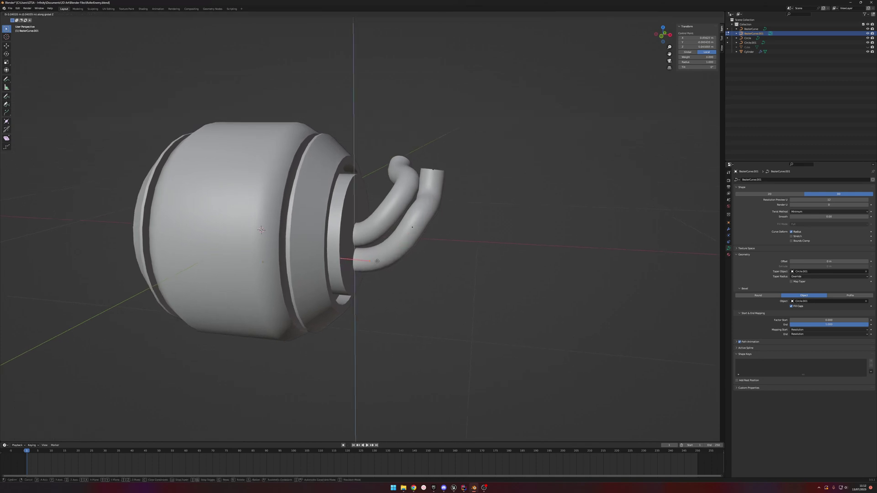
click(377, 262)
Step: Thin the copied pipe by scaling its bevel circle Circle.001 down to about half size
click(750, 42)
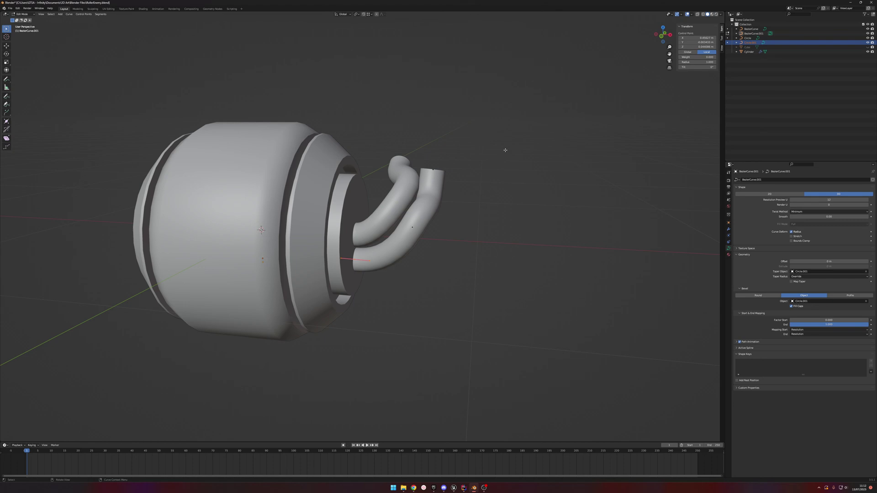
key(g)
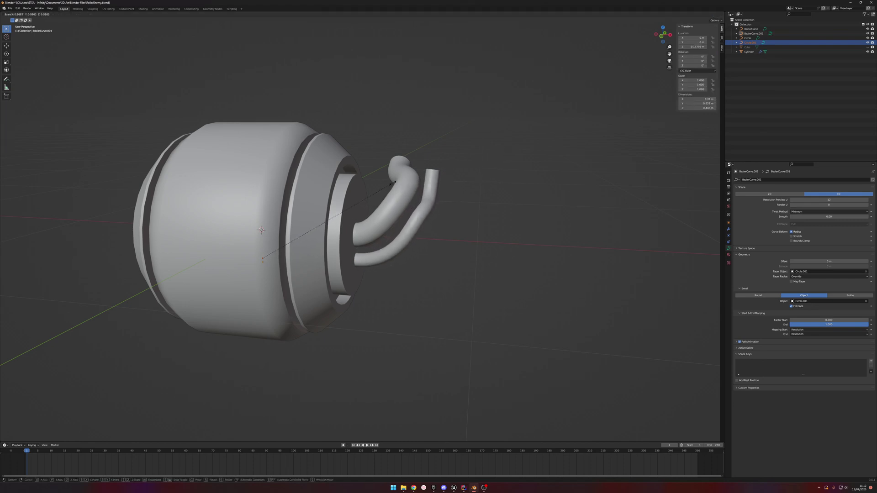
click(377, 187)
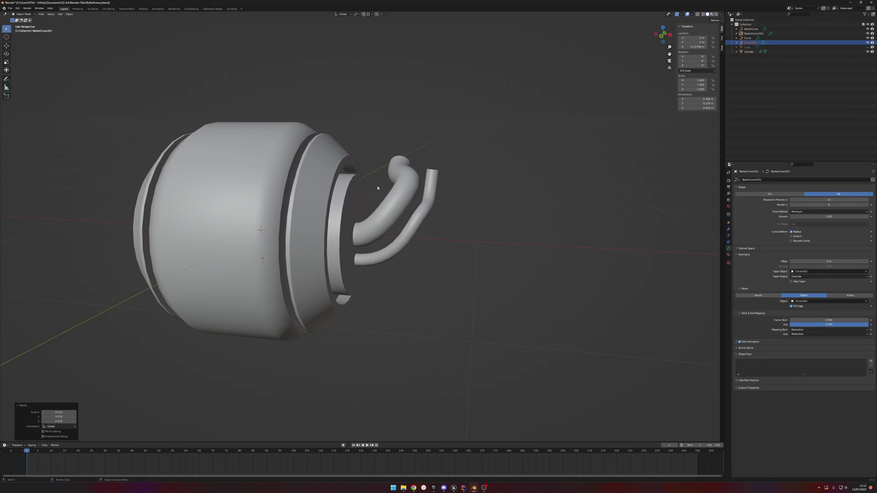
Step: Reopen BezierCurve.001 for editing and reposition its control points near the end cap along Z, Y and X
click(753, 33)
key(Tab)
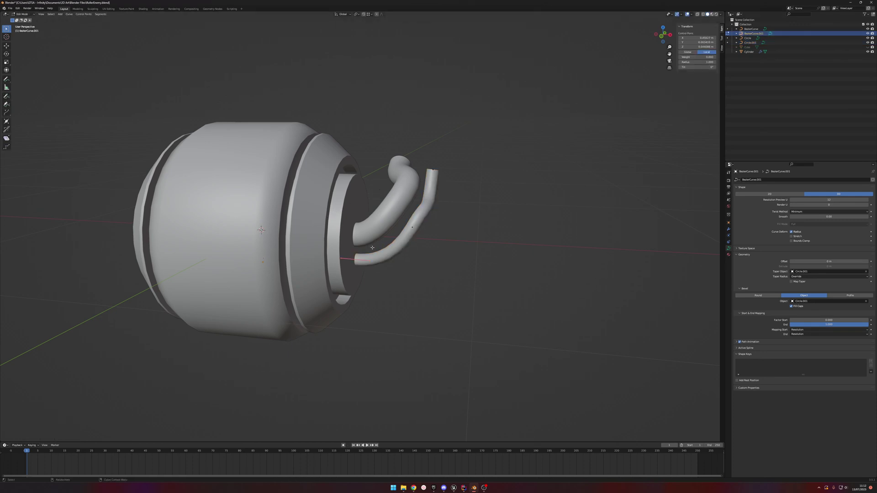
key(z)
click(364, 260)
mouse_move(475, 228)
middle_down()
mouse_move(435, 240)
mouse_move(498, 225)
mouse_move(433, 203)
mouse_move(458, 208)
mouse_move(472, 222)
middle_up()
key(g)
key(y)
click(431, 239)
key(g)
key(x)
click(461, 215)
Step: Move the thin pipe's outer end point along Y and rotate its handles about the X axis
click(374, 179)
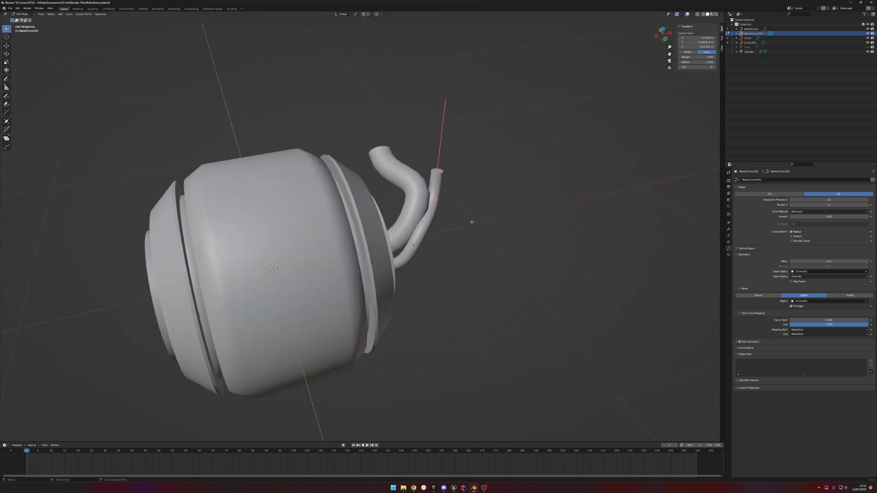
key(g)
key(y)
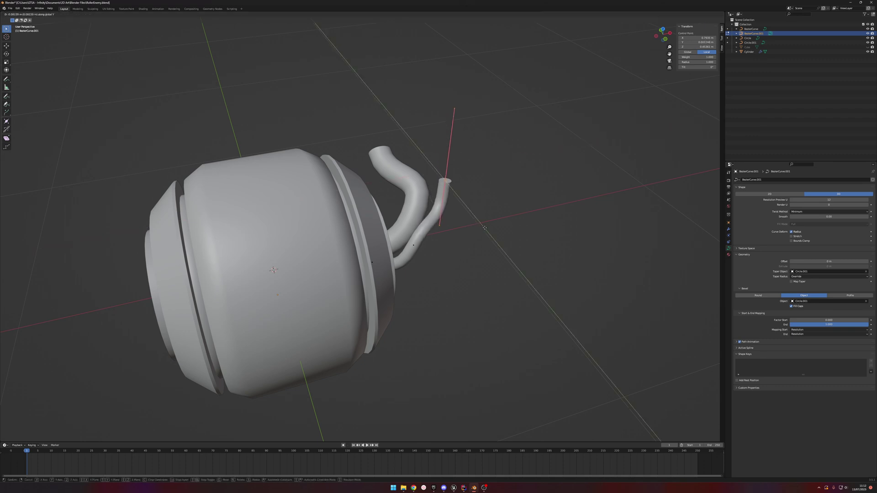
click(485, 219)
middle_drag(485, 219, 434, 213)
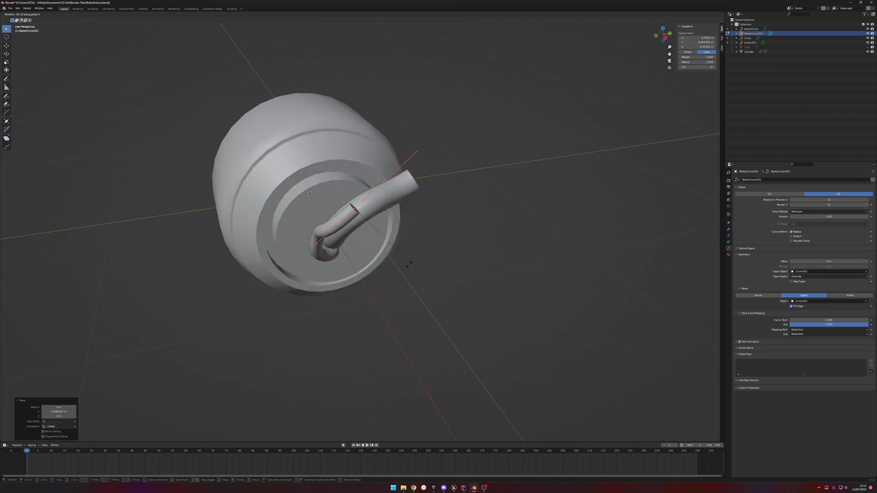
click(383, 268)
Step: Move the thin pipe's outer end point inward along X, toward the roller body
middle_drag(452, 251, 484, 247)
key(g)
key(z)
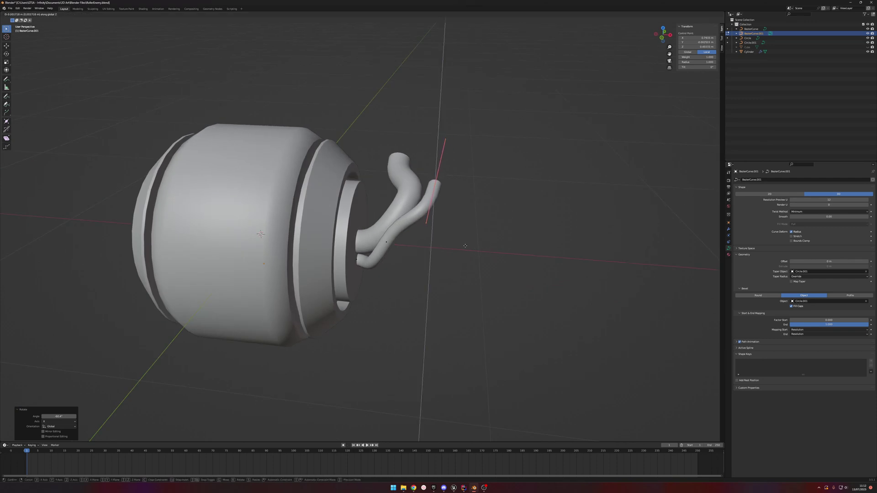
key(x)
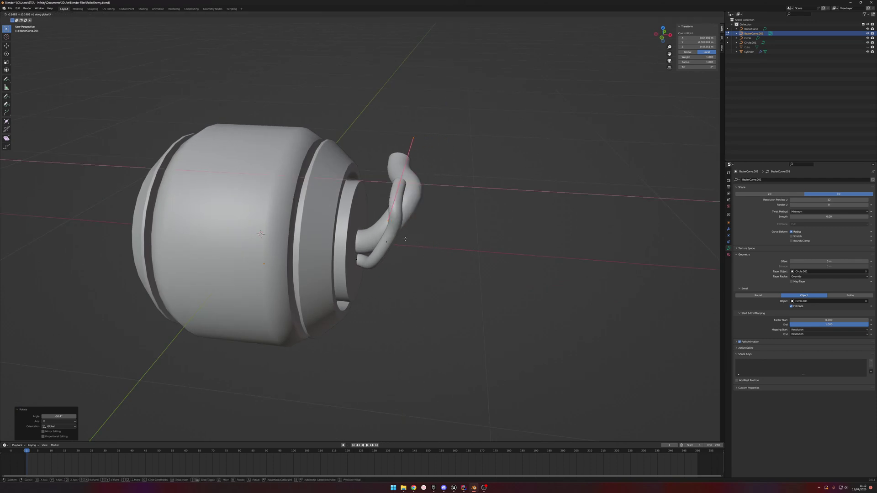
click(398, 238)
Step: Refine the thin pipe's bend by moving the selected control point along X and Y
middle_drag(427, 234, 425, 213)
key(g)
key(x)
click(370, 229)
key(g)
key(y)
click(433, 228)
Step: Adjust the thin pipe's end point along Z and extrude a new segment reaching past the thick pipe's end
key(g)
key(z)
click(401, 226)
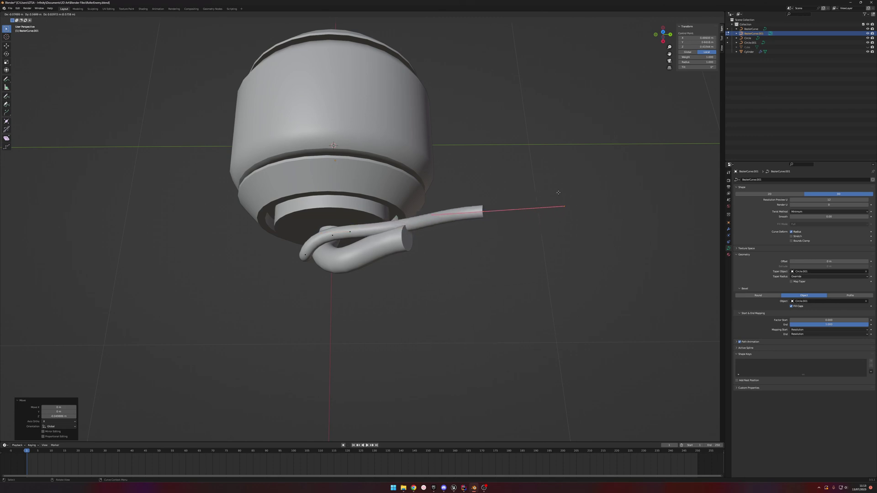
click(556, 168)
middle_drag(523, 173, 555, 164)
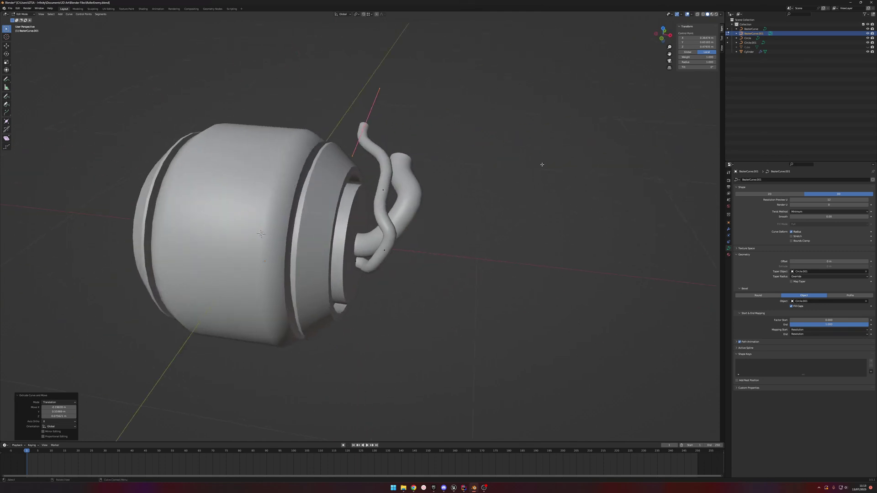
Step: Reposition the thin pipe's control point before the extruded end along the X and Y axes
click(404, 183)
middle_drag(417, 183, 383, 187)
key(g)
key(y)
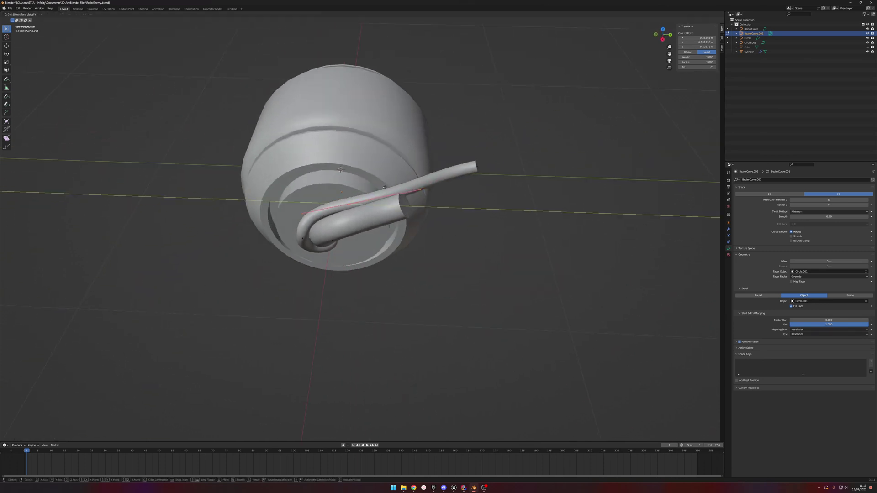
right_click(384, 182)
middle_drag(469, 185, 534, 174)
key(g)
key(x)
click(560, 181)
click(375, 194)
key(y)
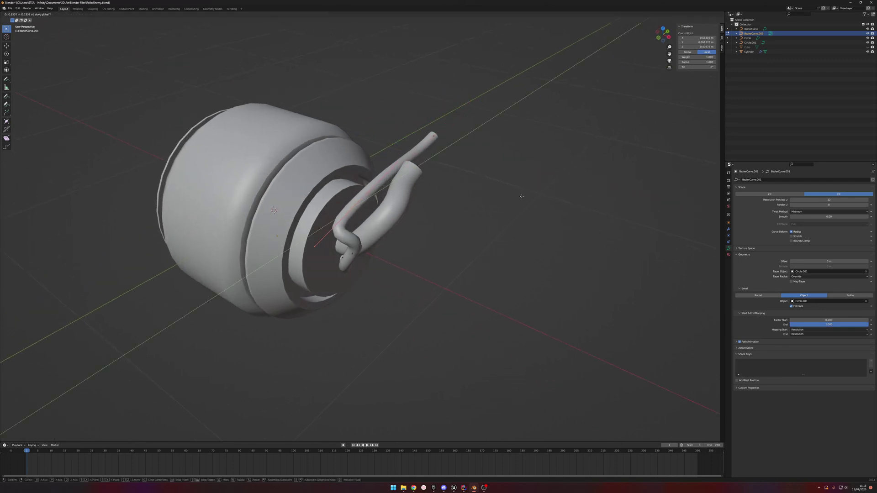
click(540, 191)
Step: Shorten that control point's handles by scaling and fine-tune its position along Y and Z above the thick pipe
middle_drag(540, 190, 512, 195)
key(s)
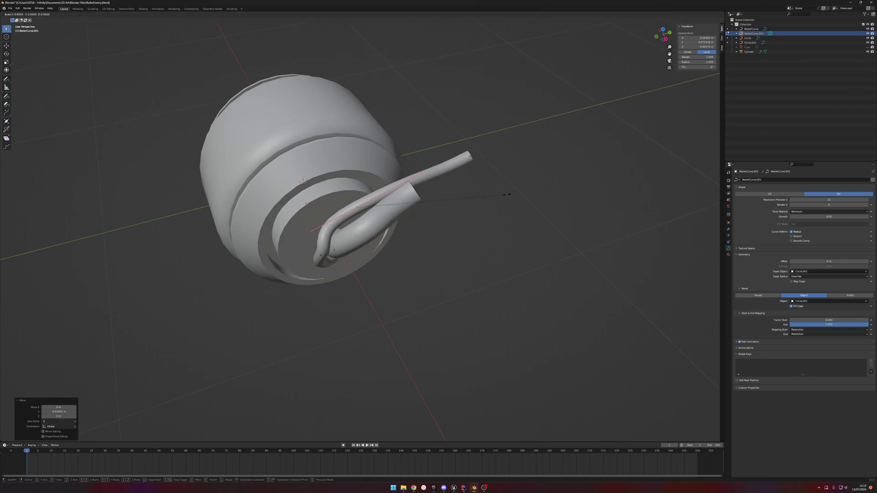
click(433, 202)
key(y)
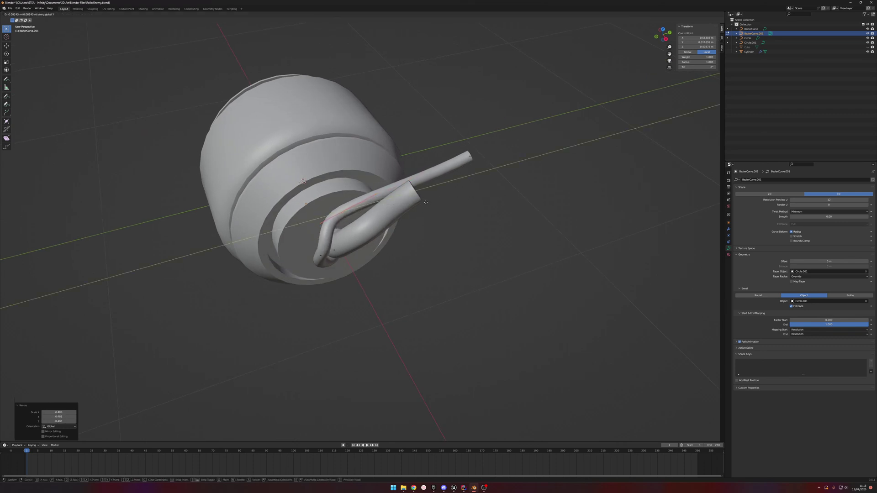
key(z)
click(429, 210)
key(g)
key(z)
click(431, 207)
middle_drag(431, 207, 397, 205)
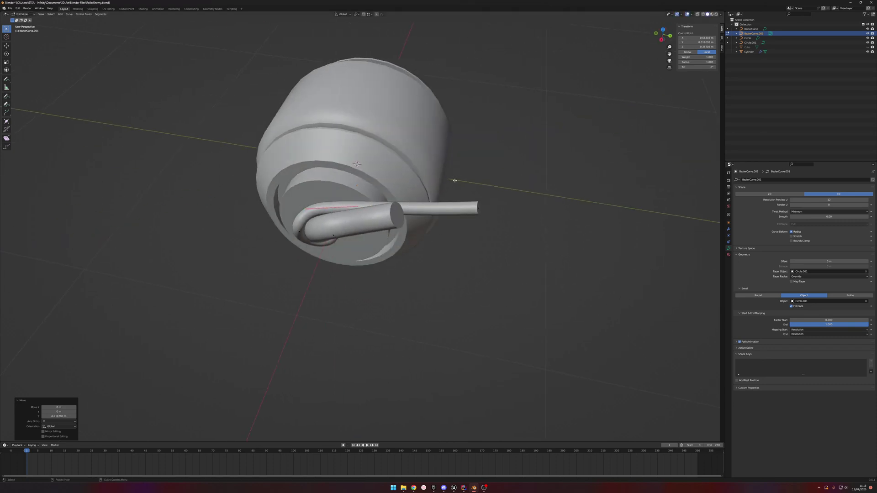
Step: Pull the thin pipe's extruded end point back beside the thick pipe's end, moving it along the Y and Z axes
click(481, 207)
key(y)
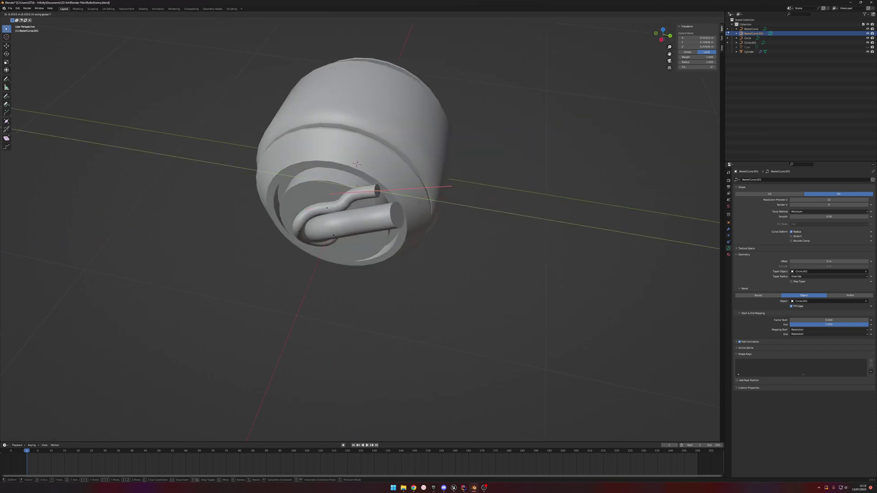
click(438, 204)
middle_drag(438, 204, 524, 182)
key(g)
key(x)
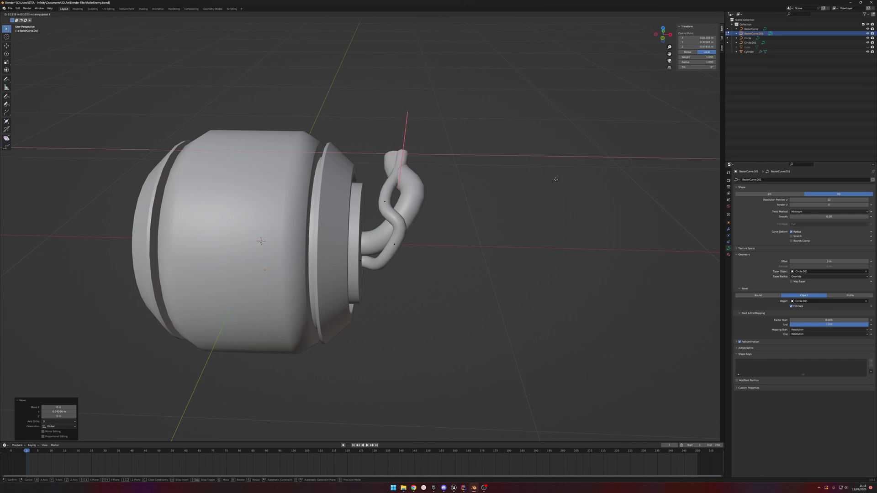
key(z)
click(561, 167)
Step: Rotate the thin pipe's end point around the X axis and clear the selection
middle_drag(562, 166, 480, 176)
key(r)
key(x)
click(483, 183)
click(389, 178)
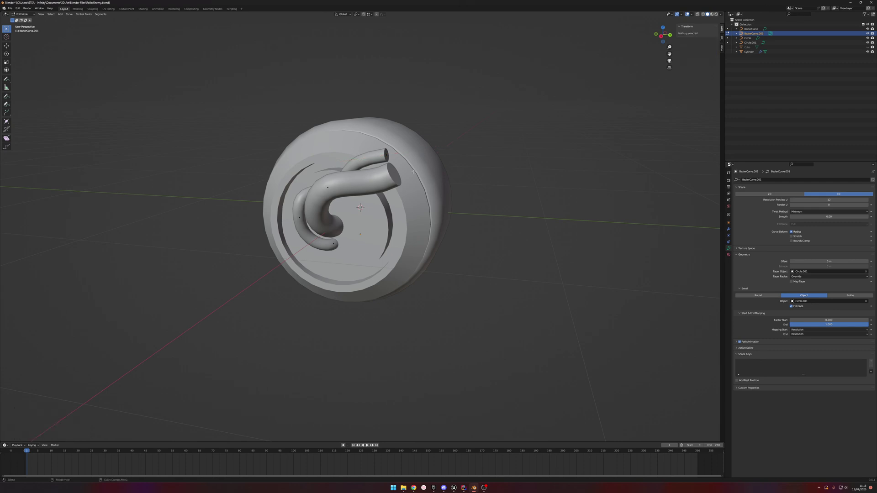
Step: Rotate the thick pipe's end point around the X axis and adjust its height along Z
key(Tab)
click(362, 185)
key(Tab)
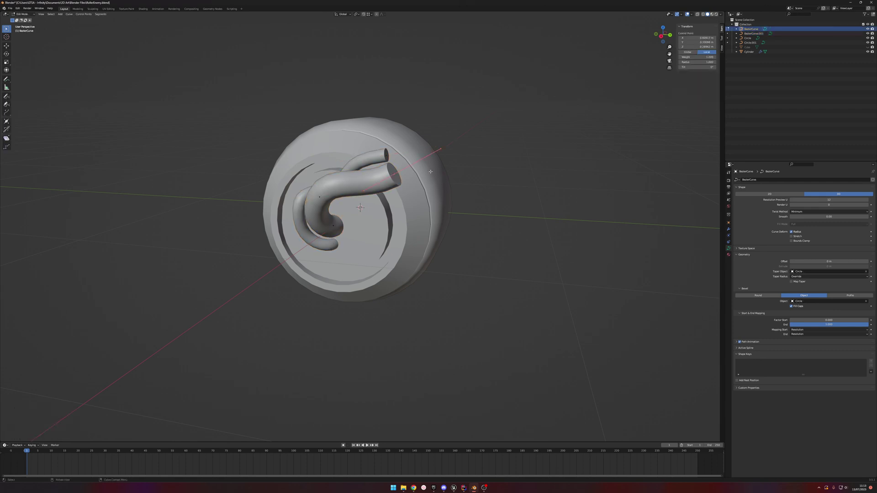
key(r)
key(x)
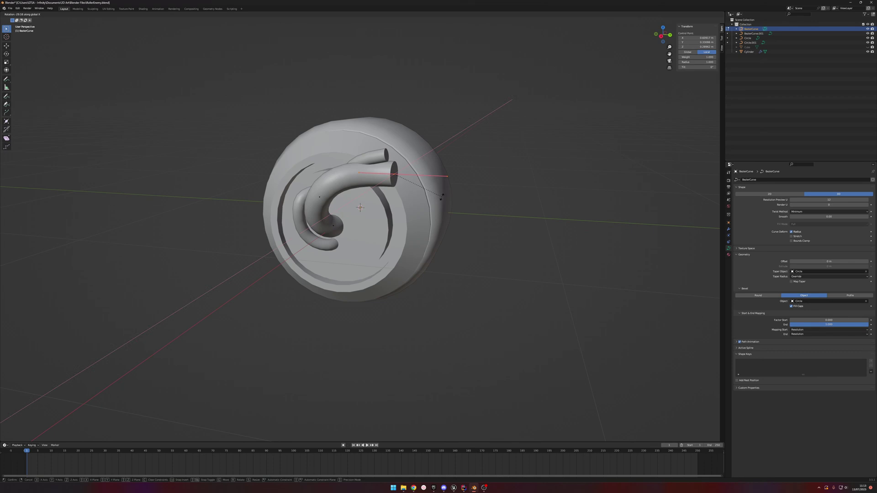
click(441, 197)
key(g)
key(z)
click(436, 207)
Step: Return to the thin pipe and move its end point along X and Z so it passes beneath the thick pipe
mouse_move(436, 206)
middle_down()
mouse_move(452, 192)
mouse_move(487, 196)
mouse_move(419, 198)
mouse_move(480, 195)
mouse_move(429, 176)
mouse_move(434, 194)
middle_up()
key(Tab)
click(401, 165)
key(Tab)
drag(419, 160, 430, 188)
middle_drag(438, 183, 392, 179)
key(g)
key(x)
click(391, 179)
key(g)
key(z)
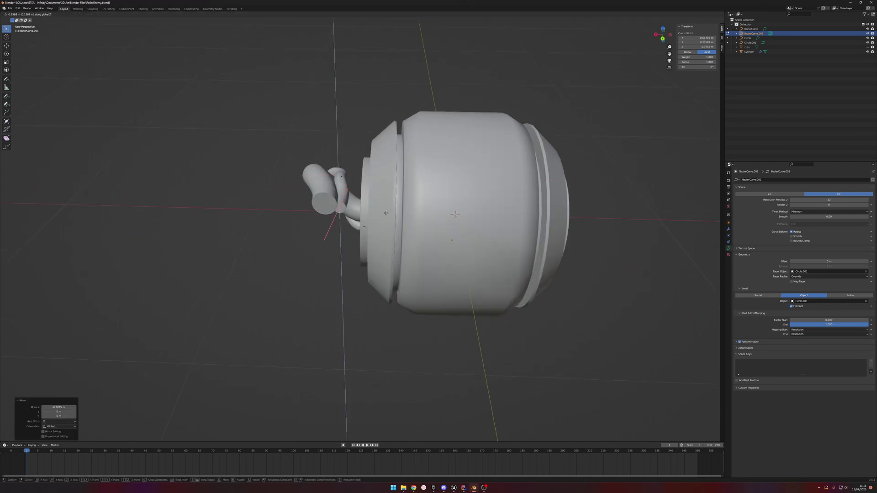
click(385, 223)
Step: Fine-tune the thin pipe's end point below the thick pipe along the Z and X axes
middle_drag(385, 223, 420, 208)
key(g)
key(z)
click(405, 197)
key(g)
key(x)
click(406, 198)
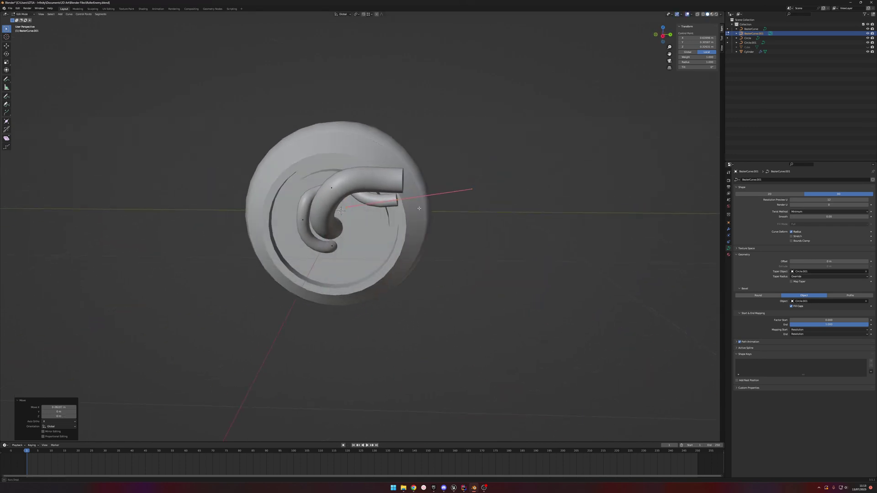
key(x)
key(Escape)
Step: Duplicate the thin pipe together with its bevel circle and offset the copy along the Y axis
middle_drag(445, 214, 436, 174)
key(Tab)
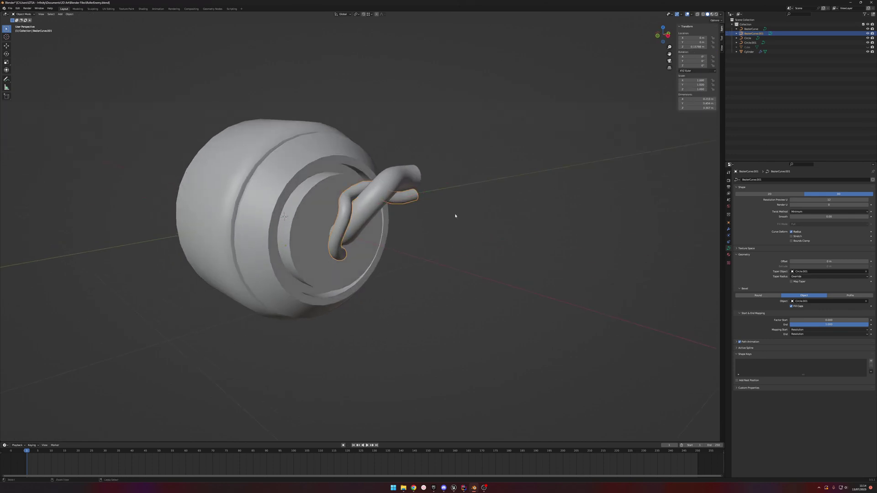
key(ctrl+v)
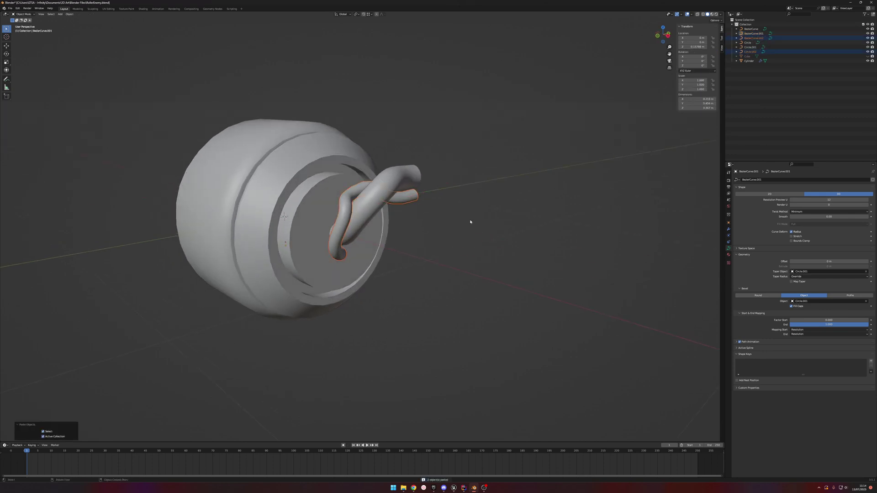
click(469, 219)
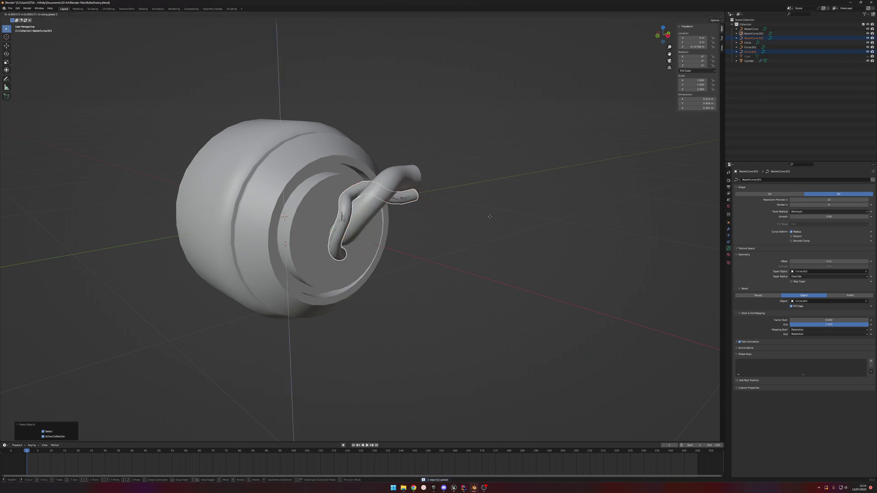
key(g)
key(y)
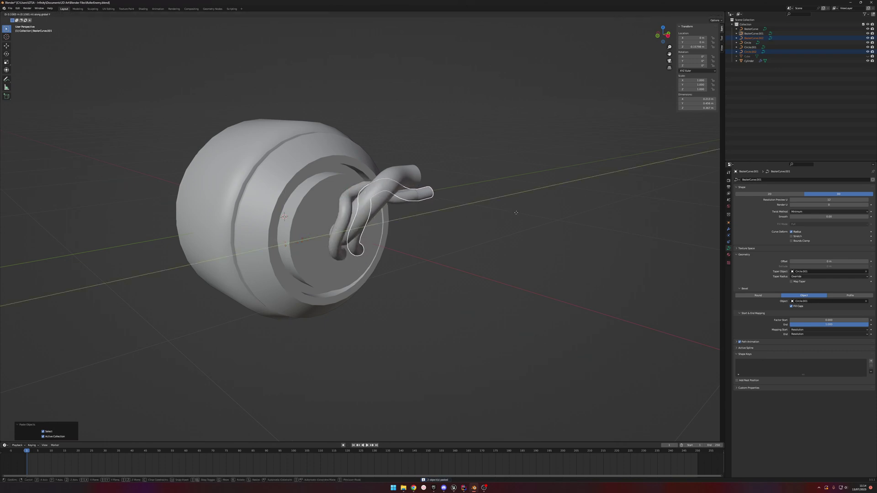
click(514, 212)
Step: Adjust the copied pipe's lower control point along the Z axis, near where it leaves the end cap
middle_drag(513, 215, 404, 211)
key(Tab)
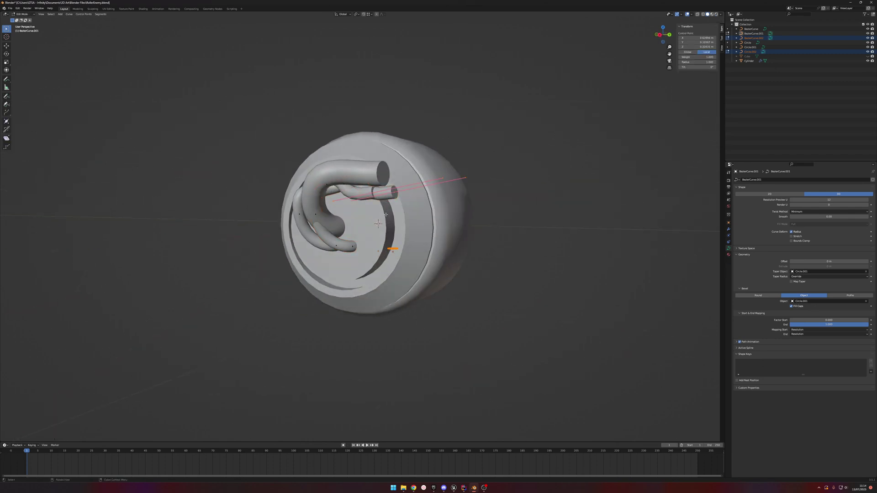
drag(309, 224, 309, 225)
middle_drag(393, 220, 346, 223)
key(g)
key(z)
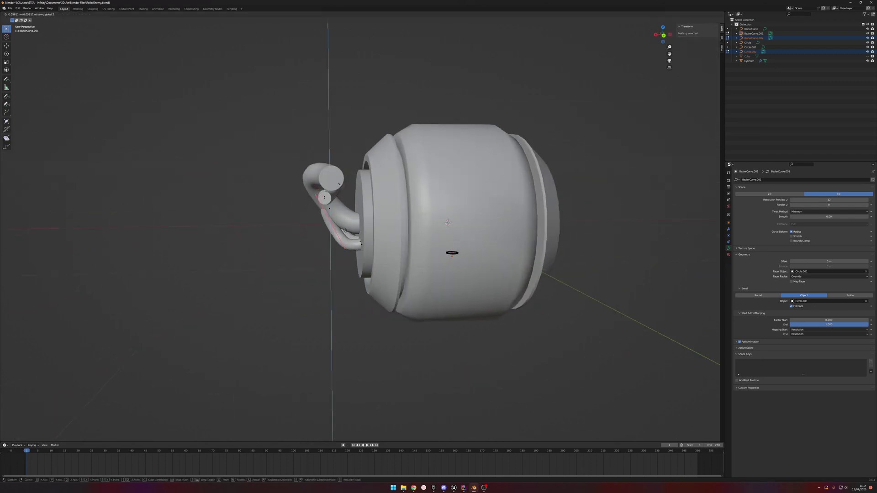
click(347, 227)
middle_drag(448, 223, 539, 219)
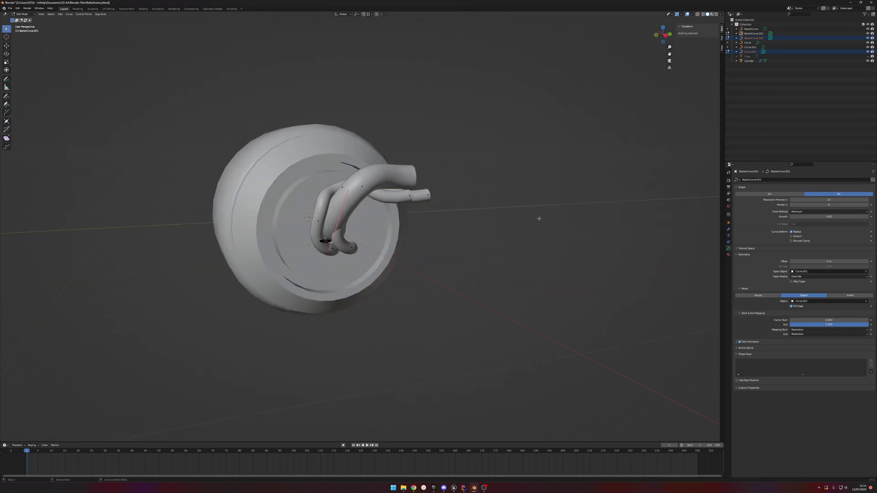
key(z)
click(540, 225)
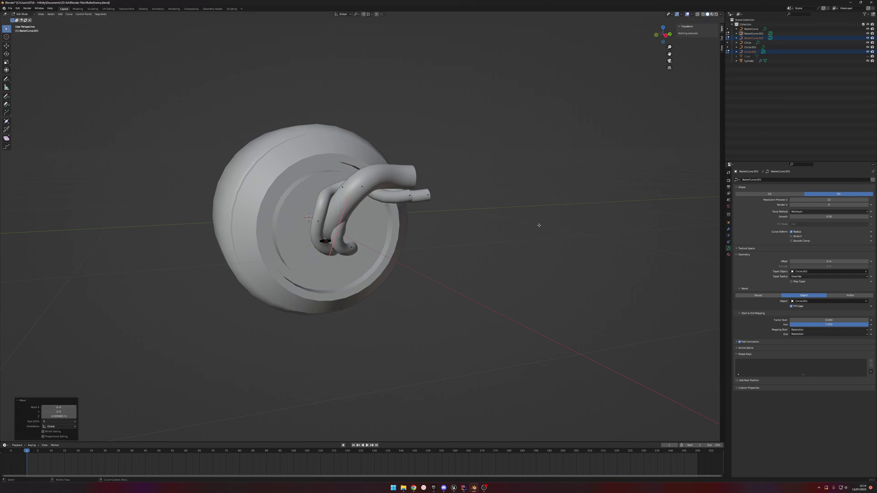
key(Tab)
middle_drag(534, 227, 499, 228)
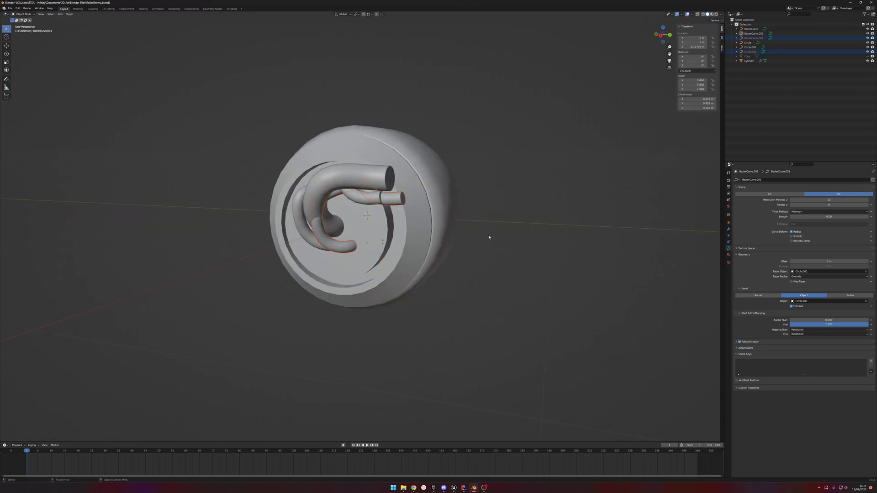
Step: Edit only the copied pipe and pull its upper bend point outward along X, in front of the thick pipe
middle_drag(445, 208, 382, 203)
key(Tab)
key(g)
click(454, 188)
key(g)
key(x)
click(362, 207)
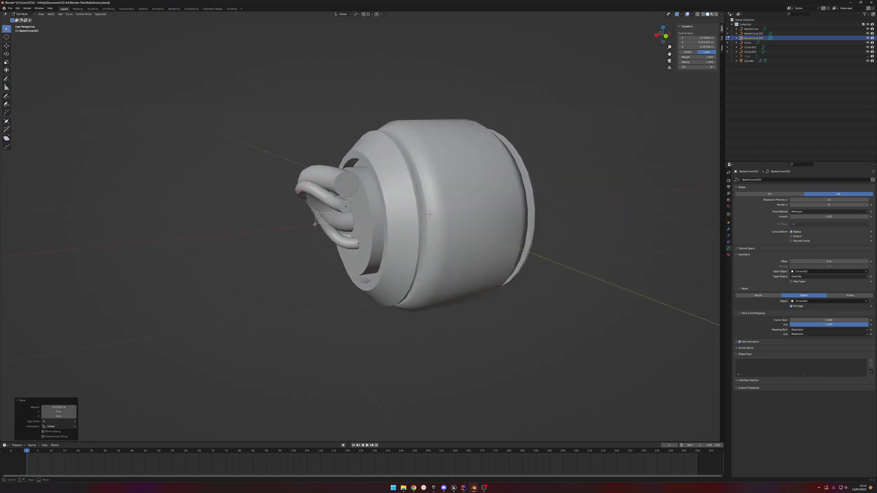
Step: Move the copied pipe's lower bend point along the X axis
drag(317, 221, 315, 223)
key(g)
key(x)
click(314, 221)
middle_drag(316, 220, 367, 231)
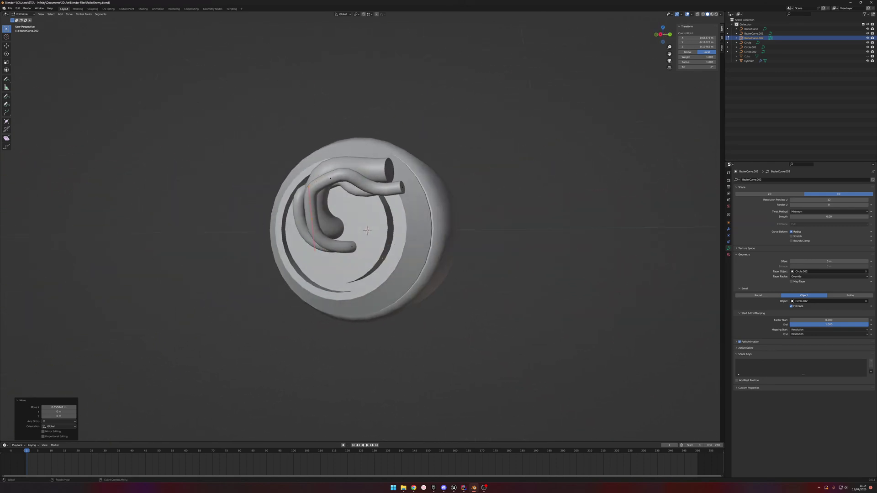
Step: Reposition the copied pipe's upper bend and raise it along Z over the front of the thick pipe
middle_drag(418, 177, 411, 211)
drag(347, 218, 327, 236)
key(g)
click(330, 214)
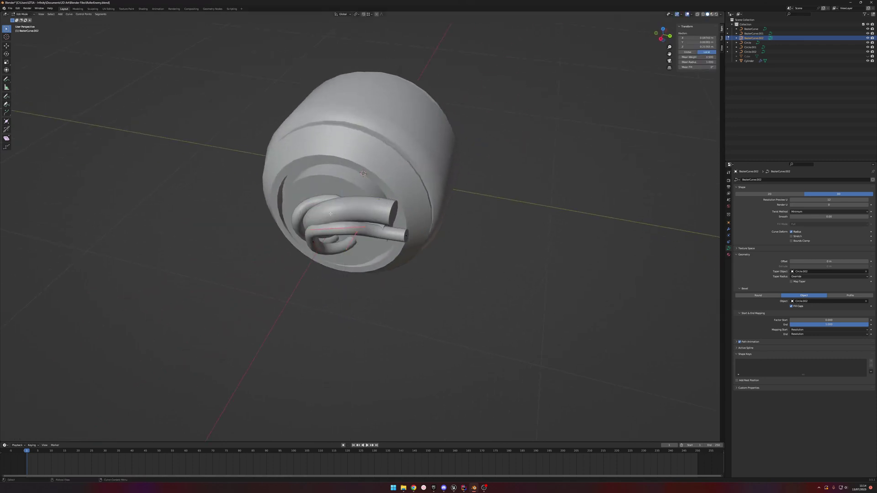
middle_drag(352, 209, 355, 192)
drag(336, 210, 357, 200)
key(g)
key(z)
click(350, 185)
Step: Raise the copied pipe's end point above the thick pipe along Z and shift it along X
drag(454, 184, 407, 212)
middle_drag(408, 211, 355, 220)
key(g)
key(z)
click(401, 179)
key(g)
middle_drag(401, 180, 458, 180)
key(x)
click(387, 186)
Step: Fine-tune the copied pipe's raised end point along the Y axis
key(g)
key(z)
key(z)
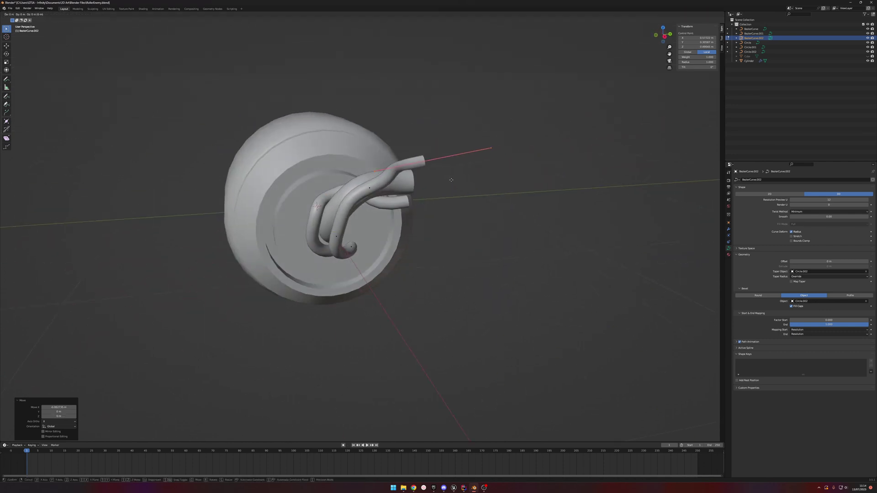
click(449, 180)
key(g)
key(y)
click(442, 181)
Step: Nudge the copied pipe's upper bend point along the Z axis
click(366, 194)
key(g)
click(369, 184)
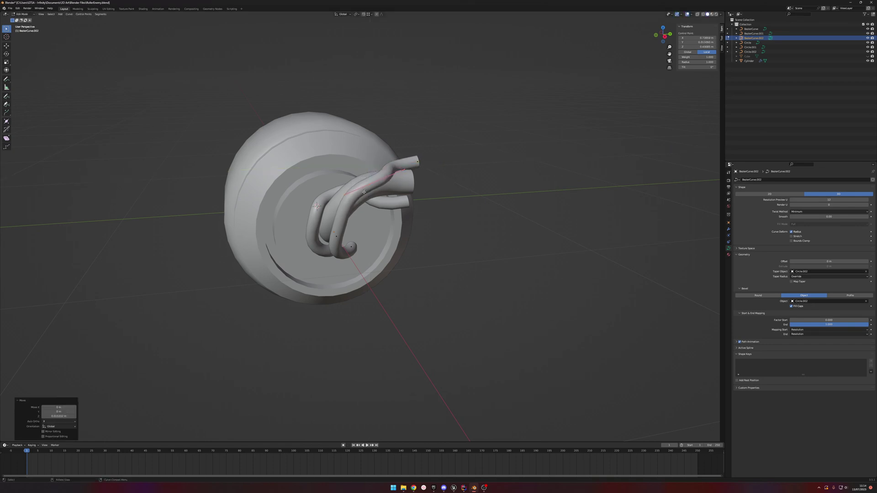
Step: Select the copied pipe's lower bend point and adjust it along the Z and X axes
click(341, 243)
drag(323, 241, 323, 241)
key(g)
key(z)
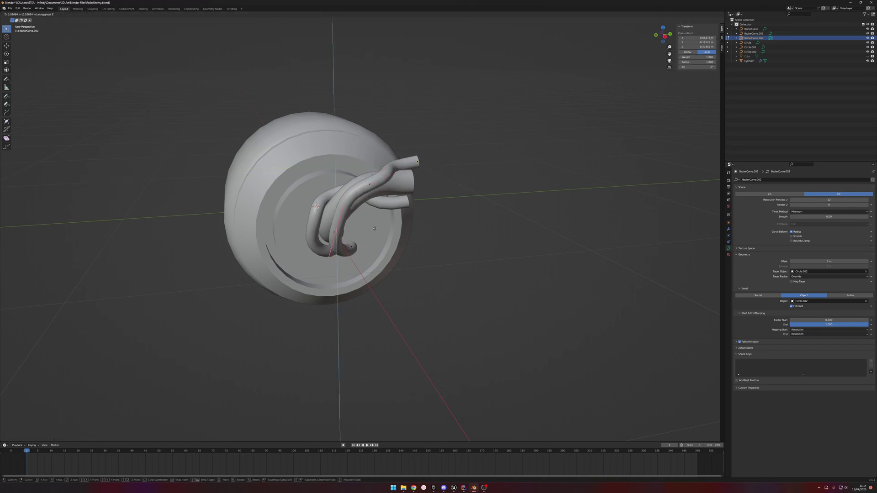
click(373, 221)
middle_drag(377, 221, 336, 216)
key(g)
key(x)
click(332, 216)
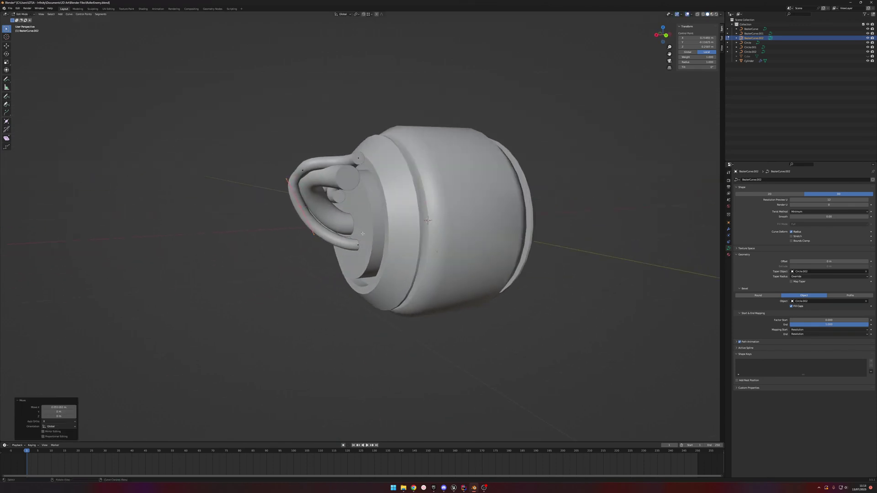
Step: Adjust the copied pipe's starting point at the end cap along the Z axis
drag(358, 252, 358, 252)
key(g)
key(z)
click(359, 249)
Step: Move the copied pipe's upper bend point along X and rotate it around the Z axis
middle_drag(358, 249, 447, 190)
click(419, 197)
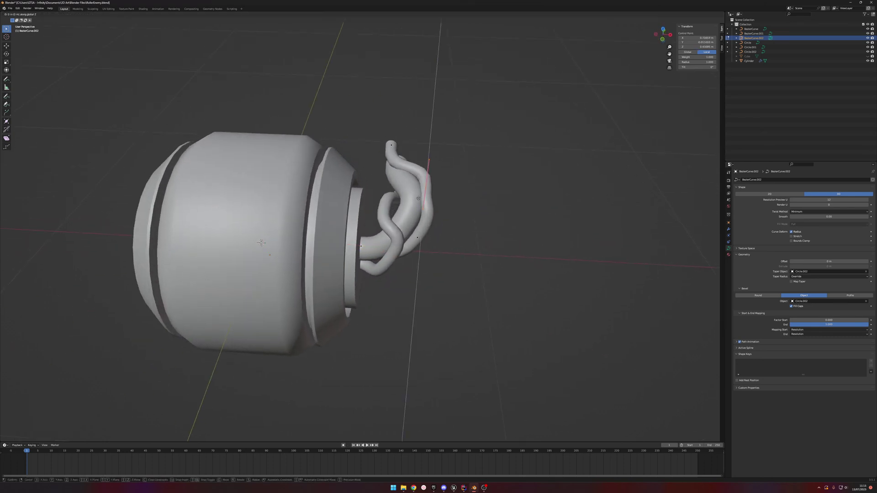
key(g)
key(x)
click(423, 197)
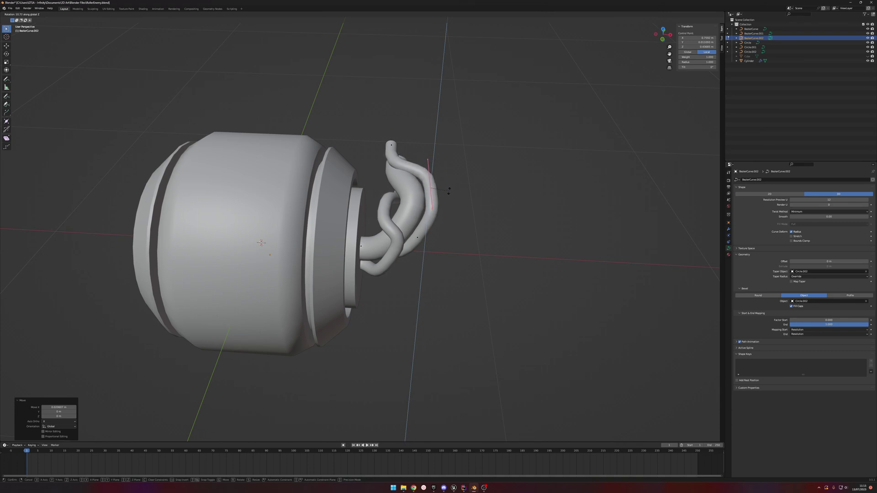
click(449, 190)
Step: Reposition the copied pipe's end point along Z and Y above the thick pipe
middle_drag(450, 190, 439, 205)
key(g)
key(z)
click(379, 167)
key(g)
key(x)
key(y)
click(416, 210)
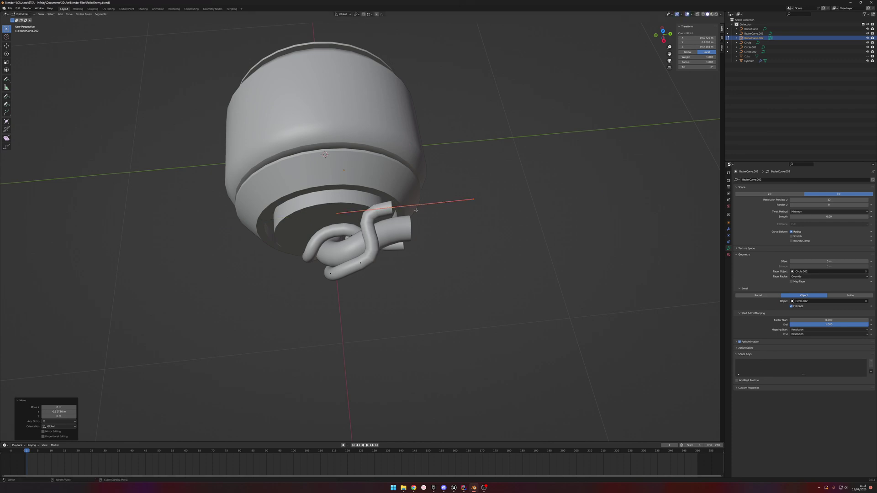
Step: Extrude a new segment from the copied pipe's end, reaching sideways past the roller body
click(529, 195)
middle_drag(528, 196, 531, 169)
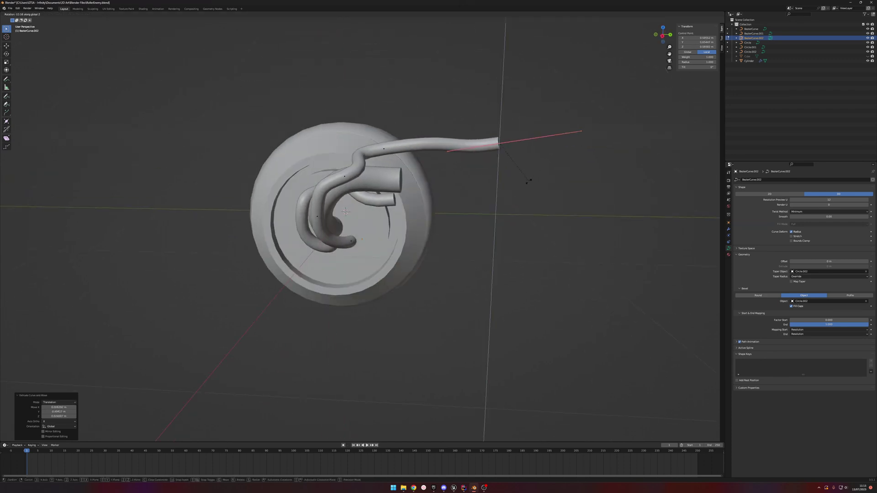
Step: Shape the upper thin cable's new end point by rotating it, shortening its handles and pulling it back along Y
key(x)
key(s)
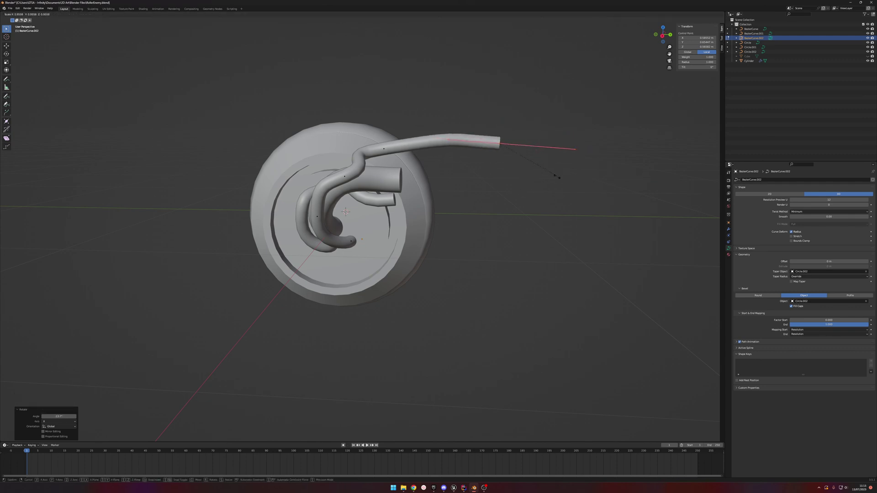
click(496, 169)
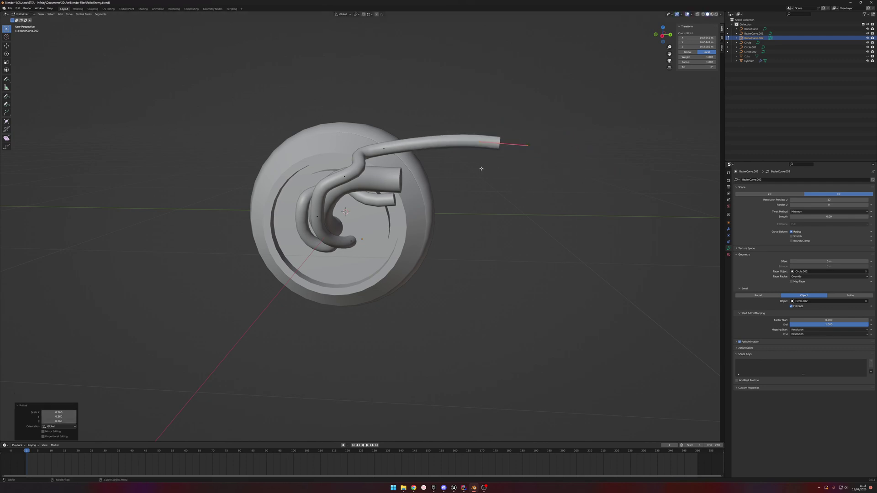
key(y)
click(465, 166)
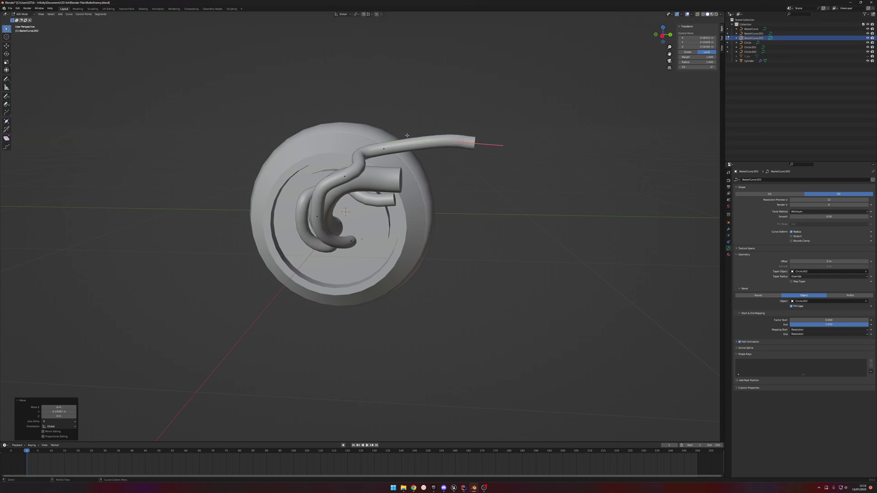
Step: Shorten the handles of the bend point before the cable's end and shift the point along Y
click(385, 148)
key(s)
click(447, 177)
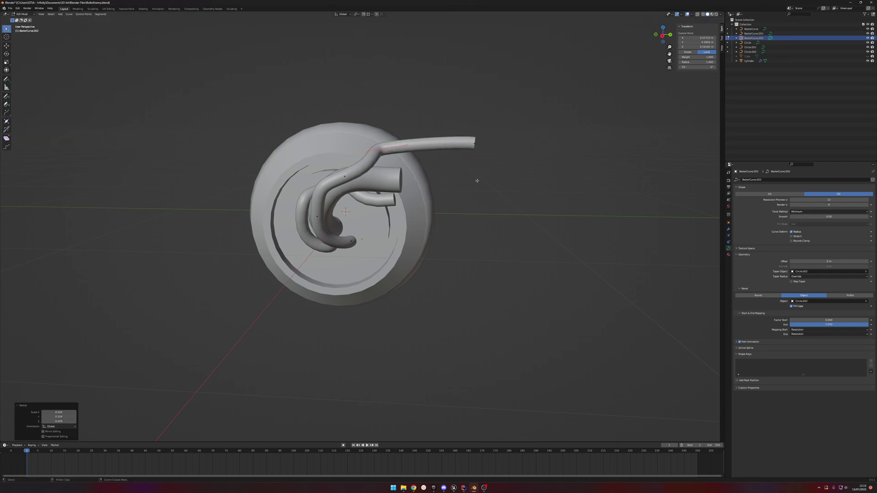
middle_drag(473, 180, 472, 211)
key(g)
key(y)
click(456, 211)
right_click(456, 211)
Step: Shorten the handles of the cable's middle control point
middle_drag(457, 210, 500, 196)
key(s)
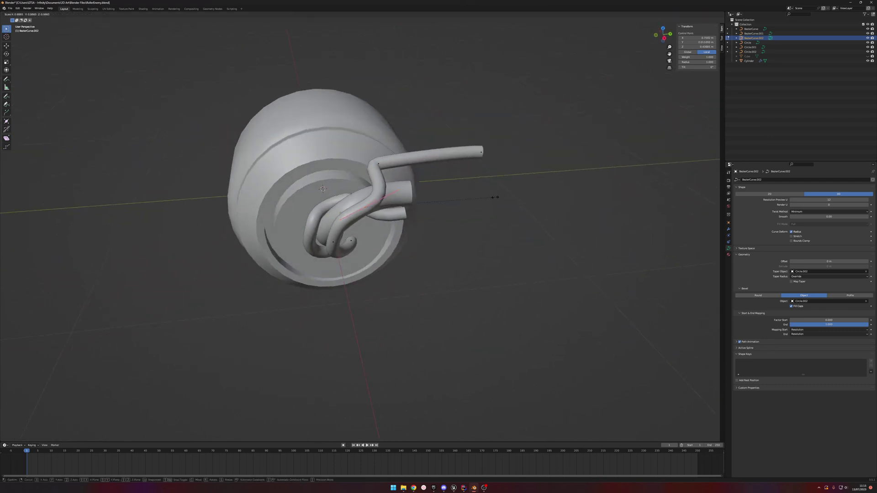
click(447, 205)
Step: Move the bend point before the cable's end along X and Y, closer to the thick cable
drag(372, 178, 373, 178)
middle_drag(375, 178, 495, 202)
key(g)
key(x)
click(549, 186)
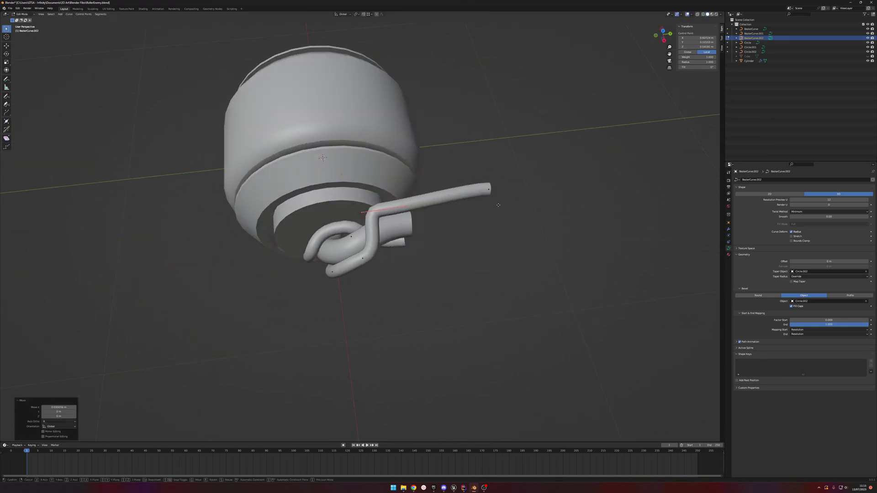
key(g)
key(x)
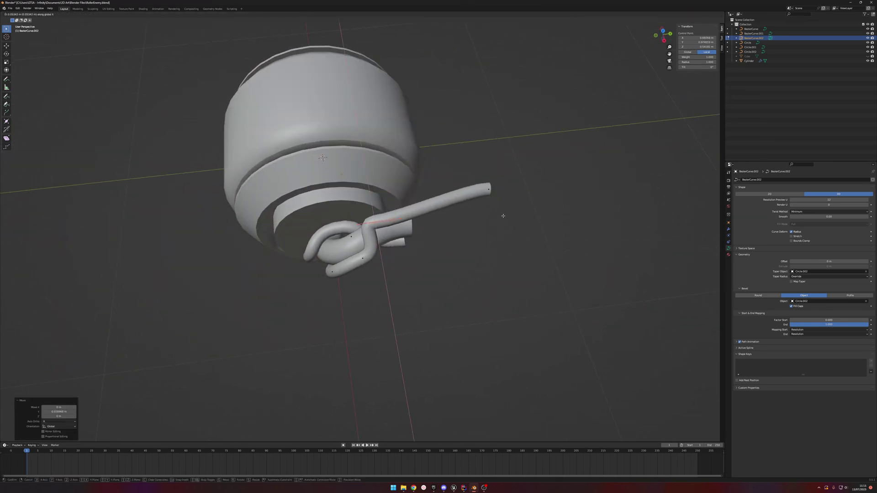
key(y)
click(519, 205)
Step: Adjust the height of the bend point along Z so the cable follows the thick one
middle_drag(519, 205, 470, 215)
key(g)
key(z)
click(441, 175)
key(g)
key(z)
click(501, 180)
Step: Pull the cable's end point back along Y to shorten the overhang
click(429, 191)
key(g)
key(y)
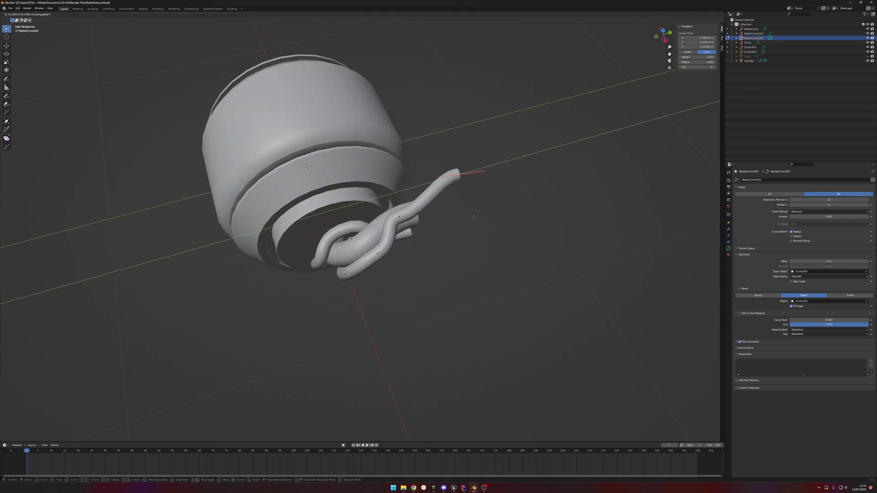
click(472, 206)
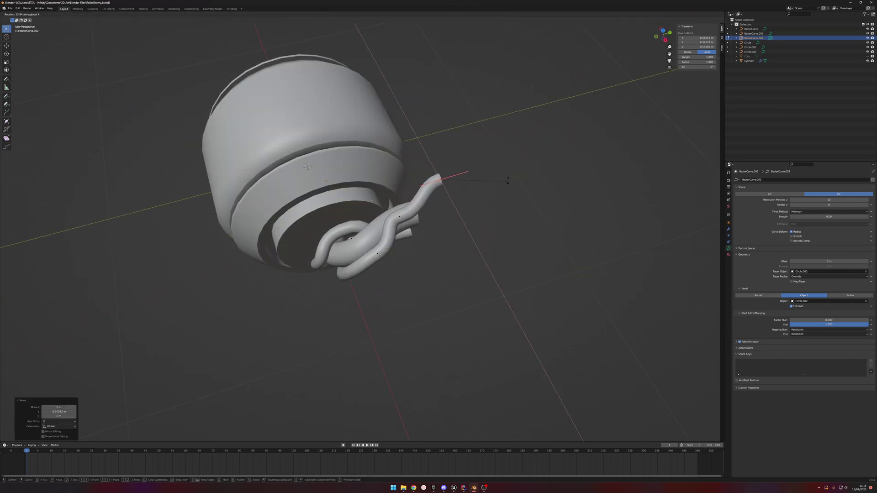
Step: Rotate the cable's end point to redirect its opening, finishing with a rotation about Z
key(Escape)
middle_drag(571, 188, 548, 165)
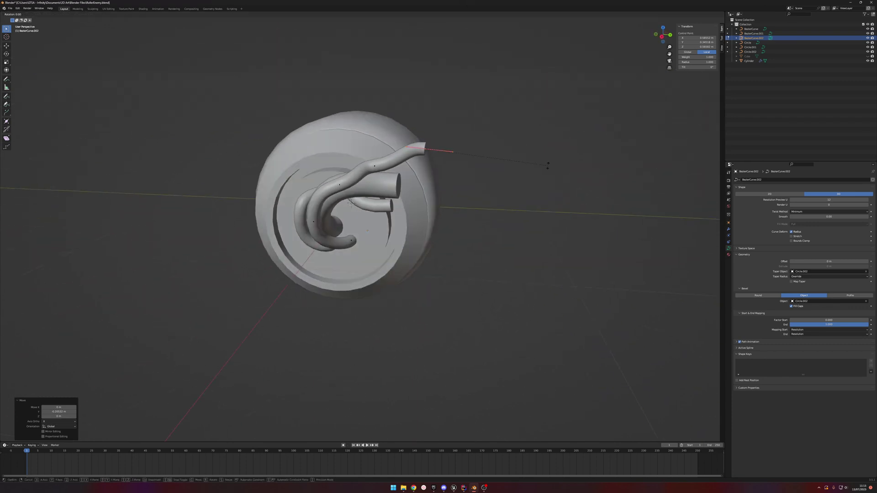
click(509, 92)
middle_drag(509, 91, 475, 151)
key(r)
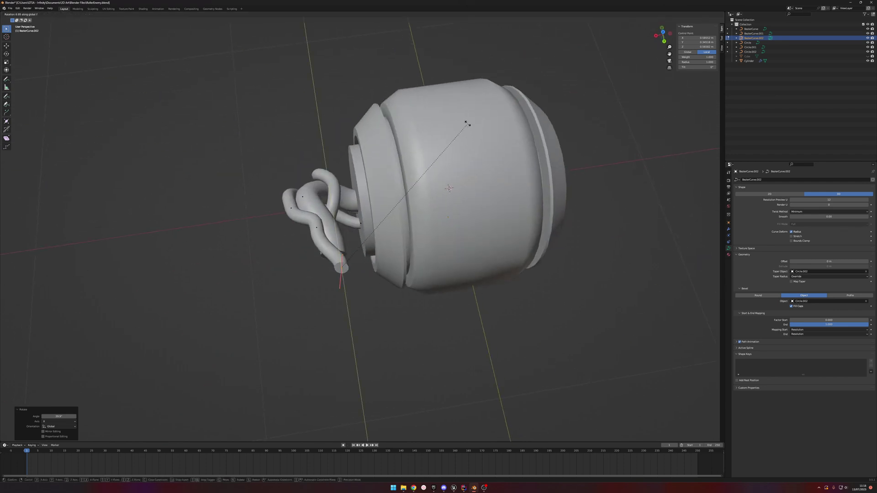
key(z)
click(417, 106)
Step: Adjust the end point's height along Z and rotate it to level the cable's opening
middle_drag(416, 106, 487, 97)
key(g)
key(z)
click(490, 109)
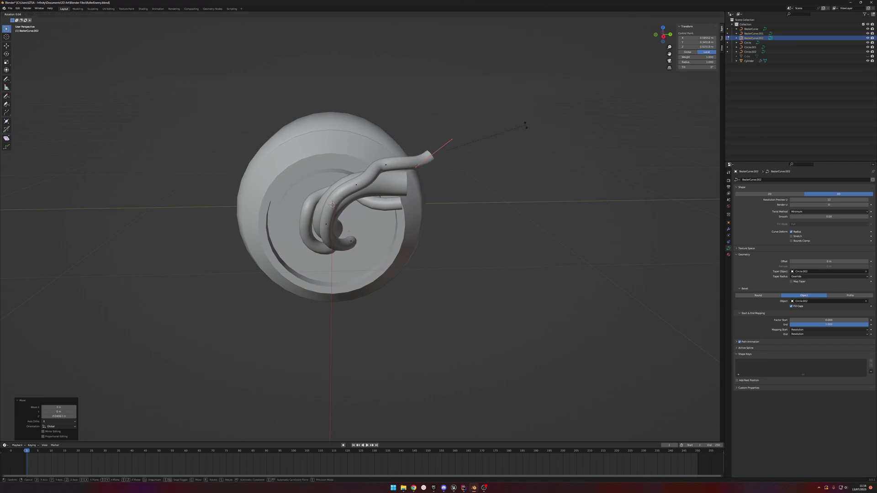
click(525, 159)
middle_drag(506, 170, 499, 175)
click(489, 204)
Step: Shift the cable's end point along X
middle_drag(489, 204, 459, 210)
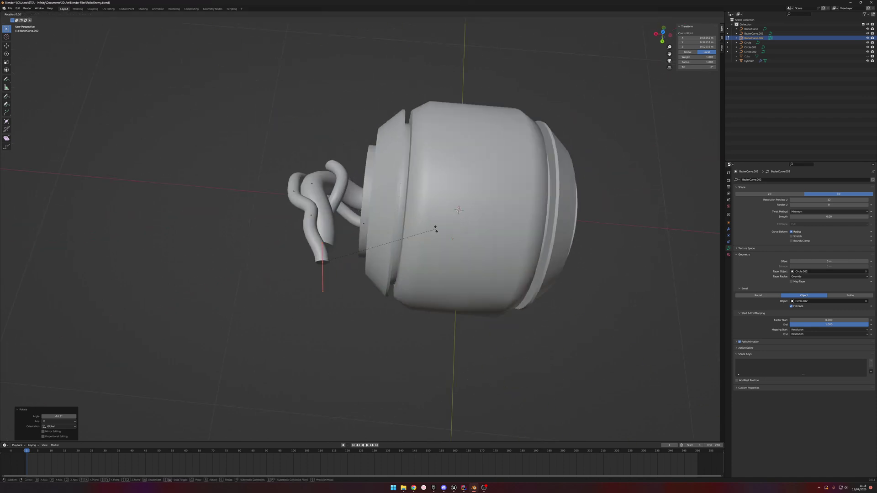
key(g)
key(y)
key(x)
click(404, 225)
Step: Refine the end point's position with moves along Y and X to line it up with the other cable ends
middle_drag(404, 225, 490, 200)
key(g)
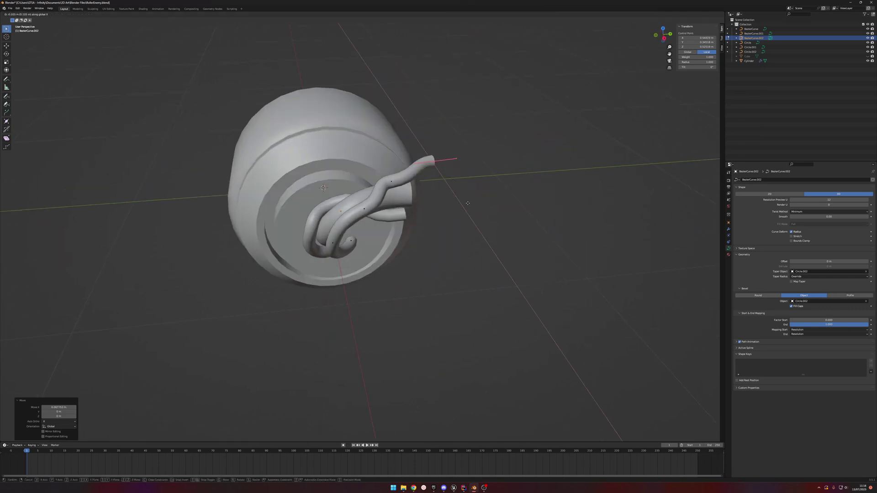
key(z)
key(y)
click(438, 196)
middle_drag(459, 161, 448, 174)
key(y)
right_click(454, 192)
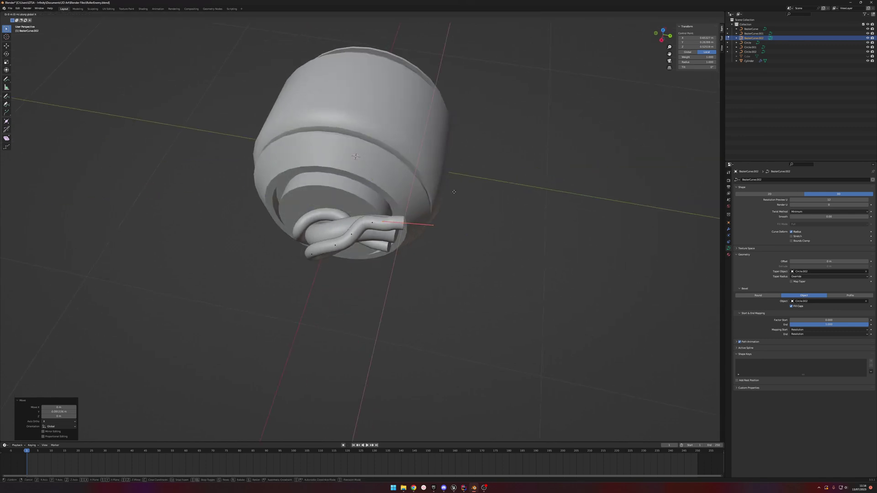
click(452, 196)
Step: Reposition the cable's middle control point along X and Z so it wraps around the thick cable
middle_drag(453, 196, 499, 161)
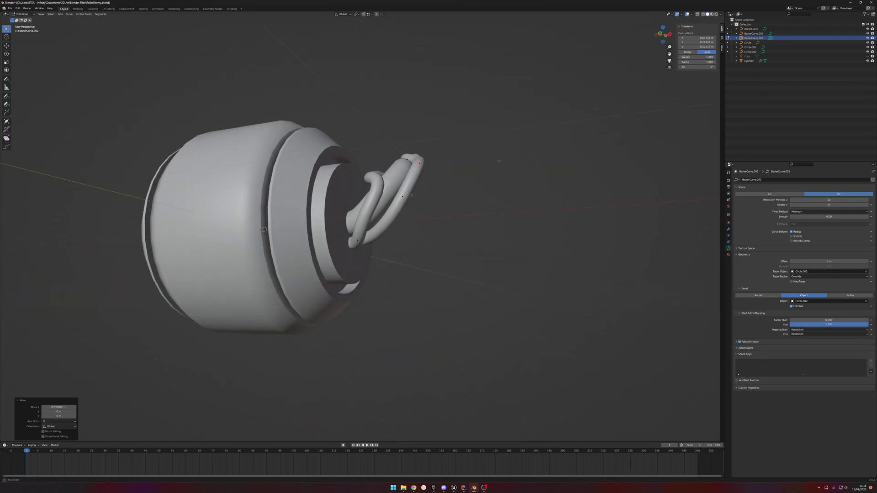
click(402, 208)
middle_drag(402, 208, 421, 211)
key(y)
click(431, 233)
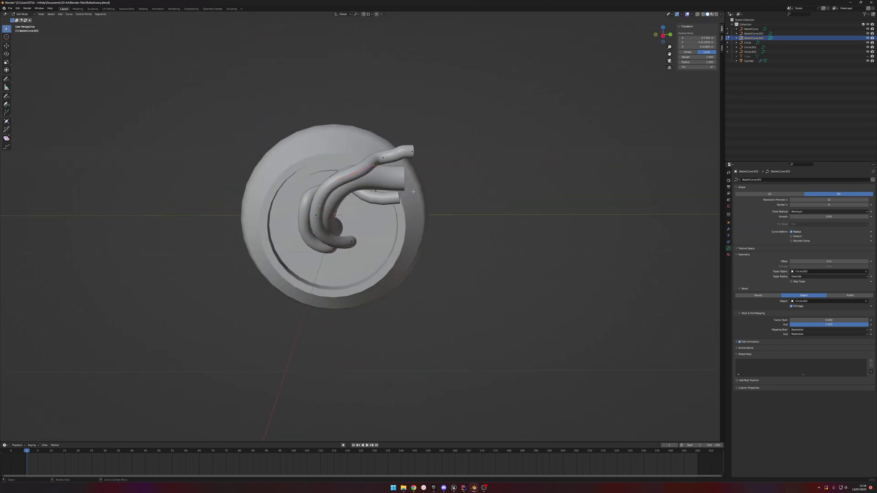
middle_drag(364, 170, 448, 205)
key(g)
key(x)
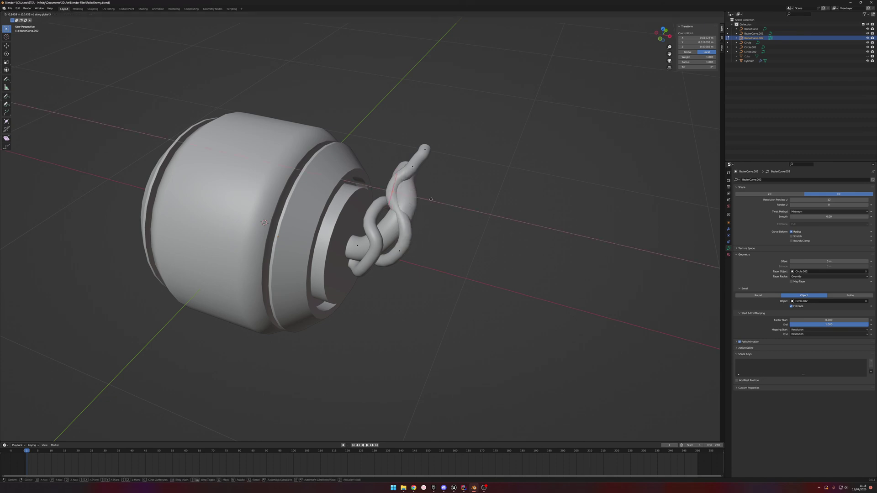
click(429, 198)
key(g)
key(z)
click(430, 192)
Step: Shift the middle control point along Y and X and adjust its height along Z
middle_drag(431, 192, 375, 180)
key(g)
key(y)
click(360, 190)
key(g)
key(x)
click(436, 183)
scroll(376, 179, up, 2)
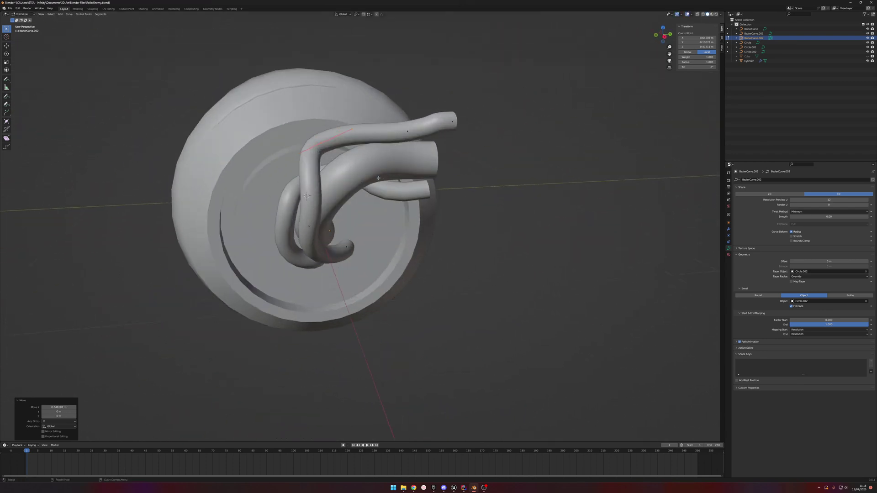
key(z)
click(461, 188)
Step: Rotate the middle control point about X and fine-tune its height along Z
middle_drag(461, 188, 465, 195)
key(r)
key(x)
click(393, 153)
key(g)
key(z)
click(389, 158)
Step: Move the bend point next to the cable's end along X and Y so it crosses the thick cable
middle_drag(390, 158, 417, 162)
drag(432, 141, 430, 141)
middle_drag(430, 141, 501, 170)
key(g)
key(x)
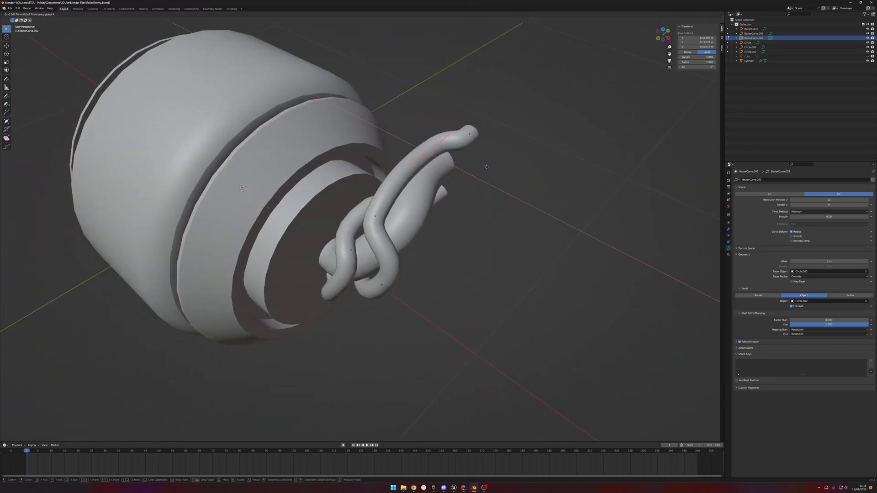
click(514, 170)
key(g)
key(y)
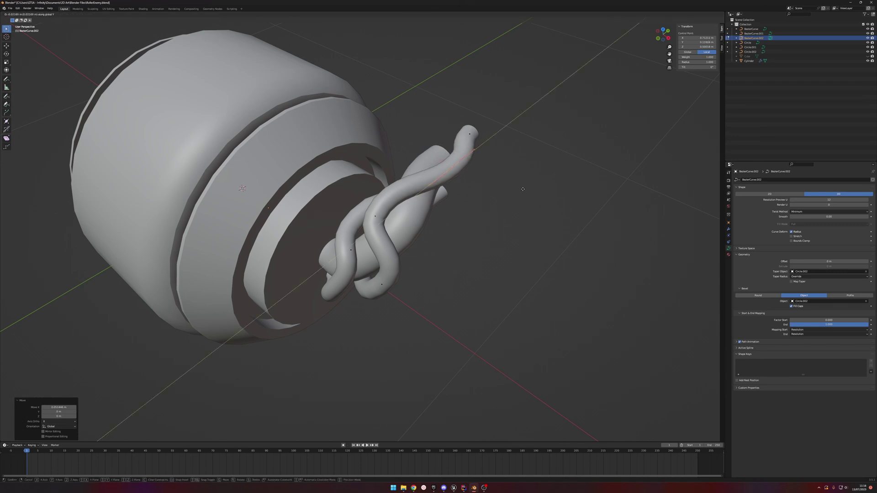
click(503, 193)
Step: Fine-tune the bend point's position, including its height along Z
middle_drag(503, 193, 488, 177)
key(g)
click(404, 178)
middle_drag(404, 178, 425, 194)
click(478, 156)
middle_drag(479, 156, 357, 155)
key(g)
key(z)
click(392, 175)
Step: Rotate the selected control point's handles about Z to smooth the cable's curve
middle_drag(290, 124, 434, 174)
key(r)
key(z)
click(349, 153)
Step: Select another control point on the thin cable and move it along X
drag(284, 248, 283, 252)
middle_drag(284, 252, 261, 224)
key(g)
key(x)
click(337, 219)
Step: Select the bend point beside the cable's end and adjust its height along Z
middle_drag(337, 219, 320, 116)
click(321, 116)
drag(323, 110, 323, 111)
key(g)
key(z)
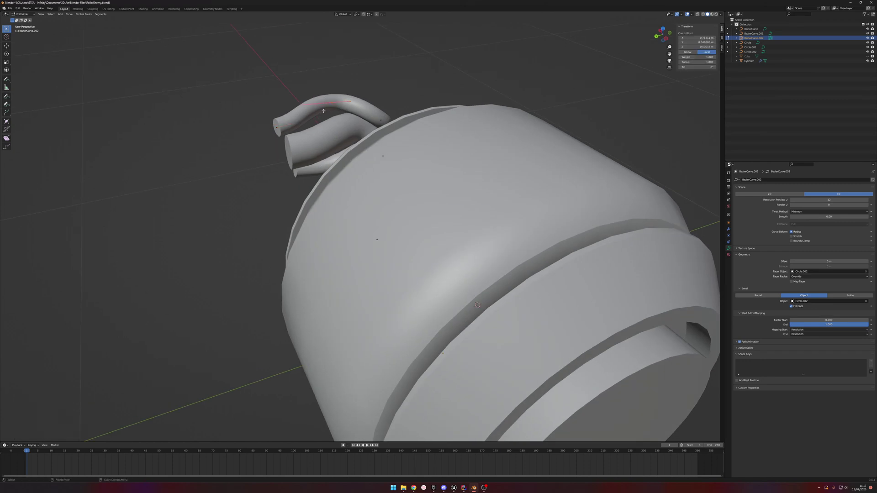
click(323, 114)
Step: Adjust the thin cable's end point along X and Y so it sits beside the other two ends
scroll(323, 115, down, 3)
middle_drag(323, 115, 437, 156)
click(390, 118)
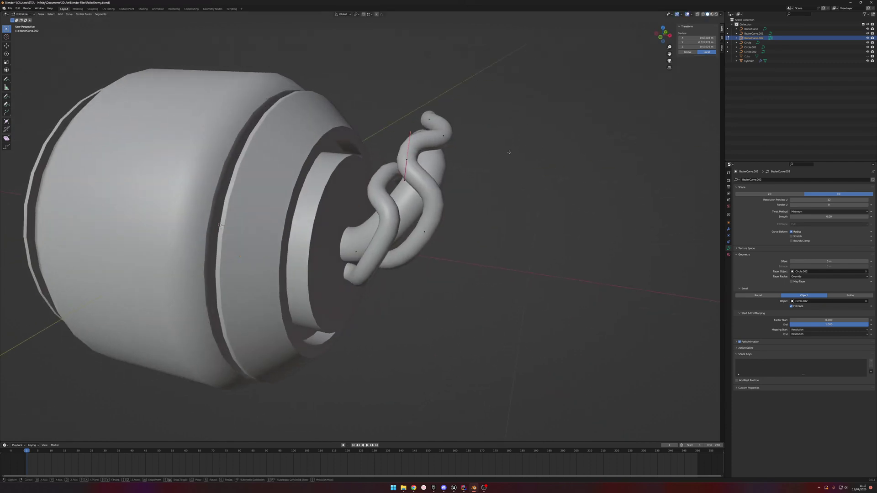
mouse_move(513, 151)
middle_down()
mouse_move(423, 143)
mouse_move(499, 157)
middle_up()
key(g)
key(x)
click(461, 150)
key(g)
key(z)
key(y)
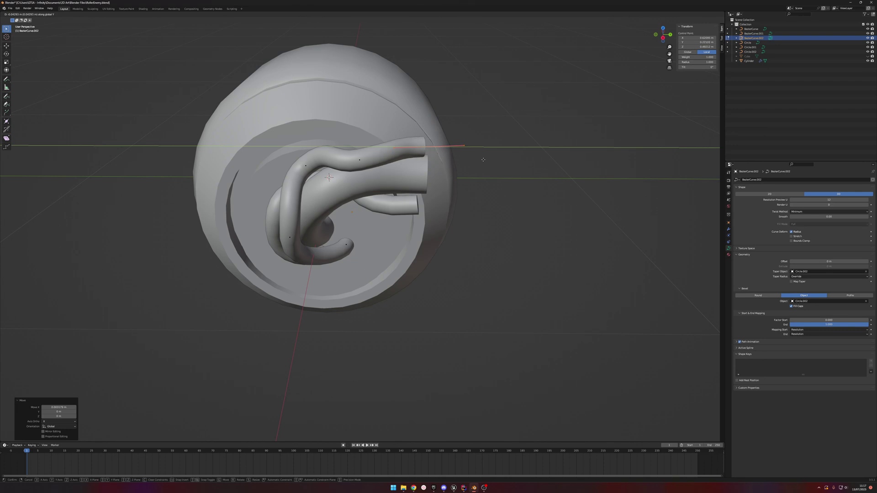
click(488, 159)
Step: Finish editing the cable curve and clear the selection
middle_drag(488, 159, 467, 158)
scroll(407, 158, up, 5)
scroll(535, 155, down, 8)
key(Tab)
click(522, 164)
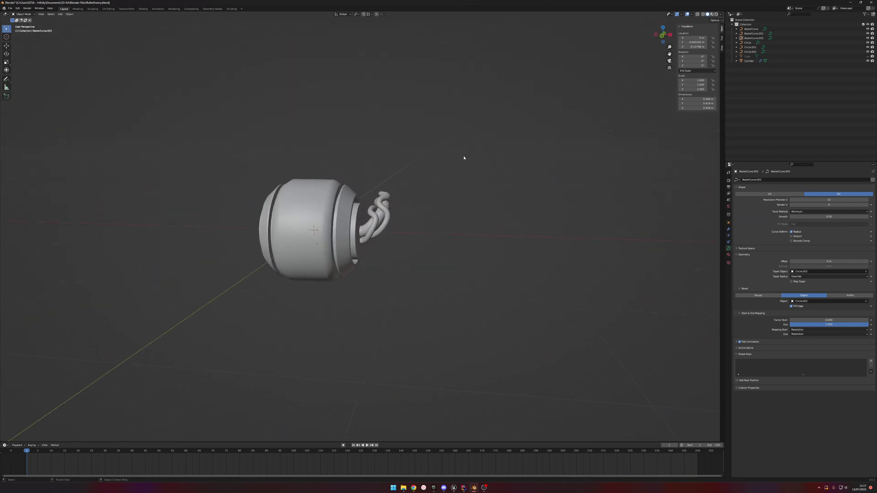
Step: Open the cylinder mesh for editing and inset its front cap with an extrusion scaled down around the cables
middle_drag(452, 153, 391, 236)
click(339, 232)
key(Tab)
click(348, 236)
key(s)
click(438, 241)
Step: Extrude the inset disc face outward along its normal
middle_drag(441, 241, 412, 237)
scroll(412, 237, up, 6)
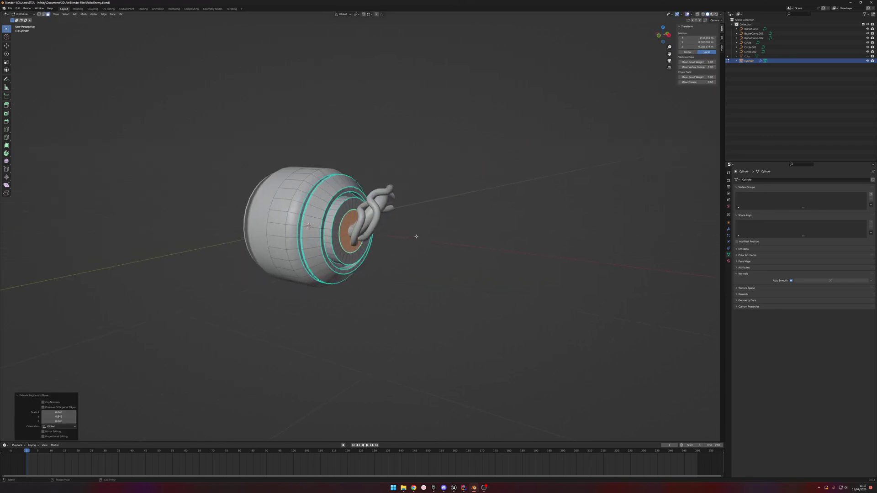
click(463, 243)
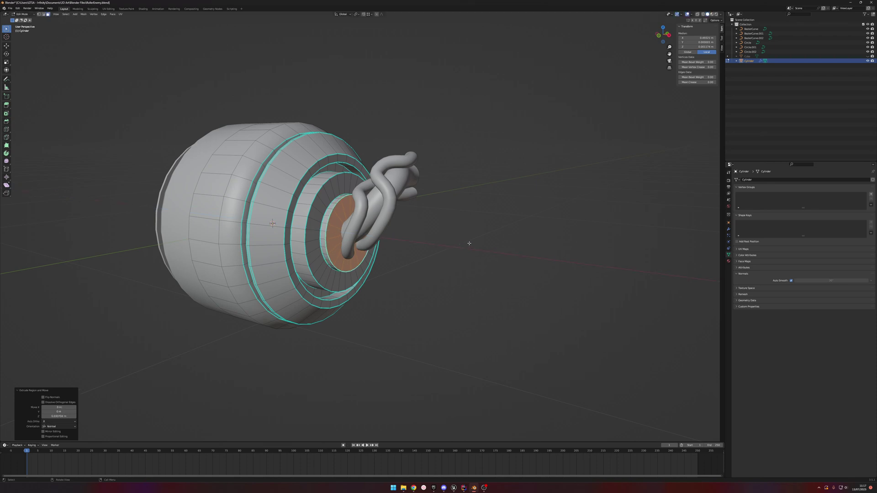
Step: Inset the raised disc with a smaller scaled extrusion and extrude the inner face inward as a recess
click(458, 244)
key(e)
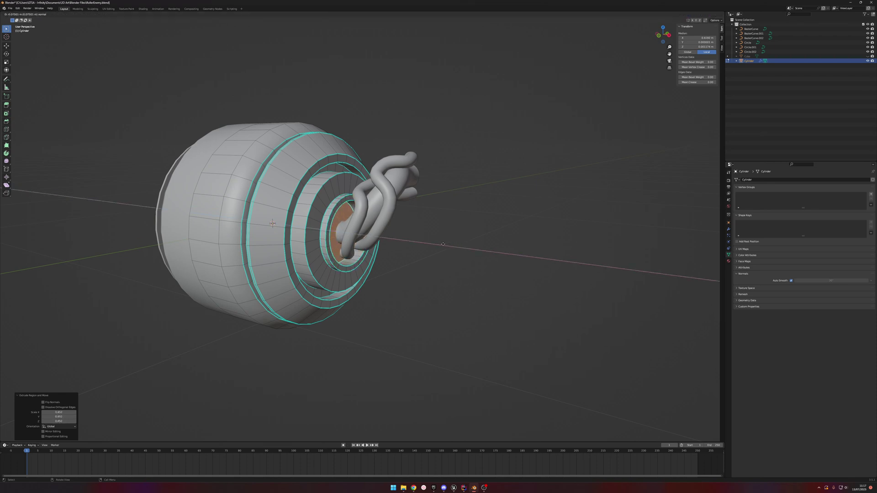
click(442, 245)
Step: Leave mesh editing, select the three cable curves and move them along X into the recessed socket
middle_drag(442, 245, 462, 155)
key(Tab)
drag(462, 154, 402, 252)
middle_drag(515, 212, 529, 214)
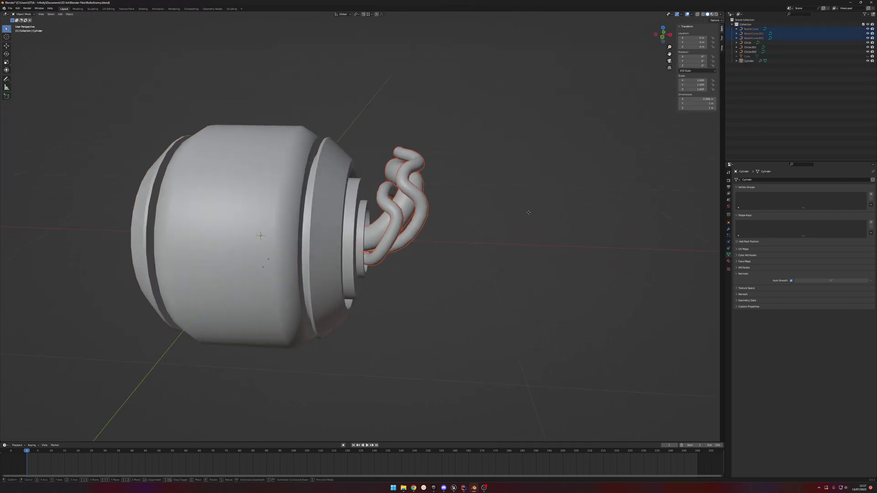
click(517, 216)
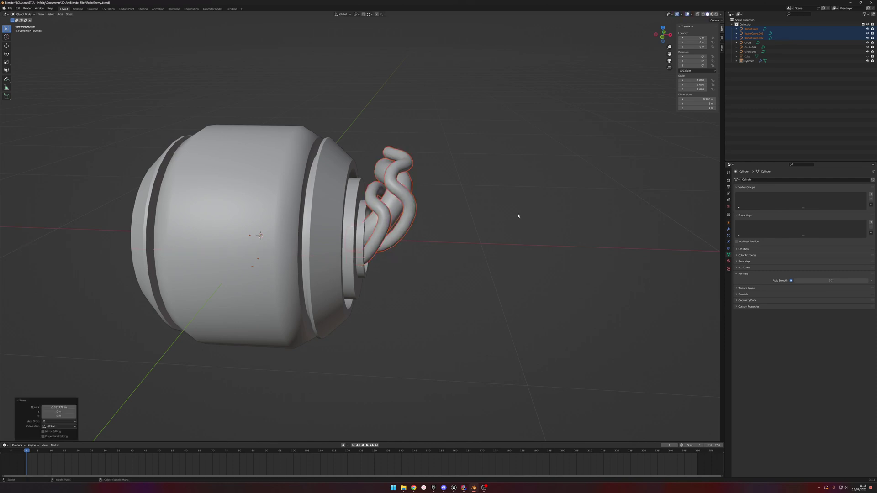
Step: Clear the cable selection and save the file
key(Tab)
scroll(523, 207, down, 3)
key(Tab)
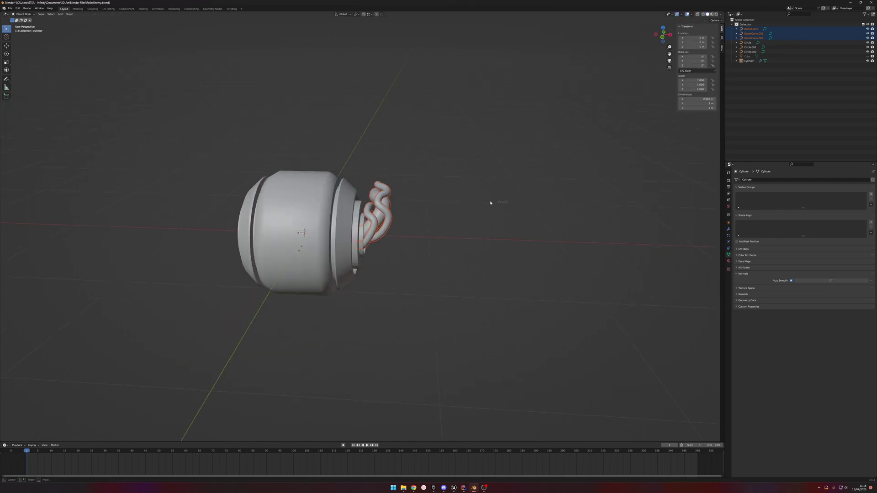
middle_drag(488, 202, 461, 187)
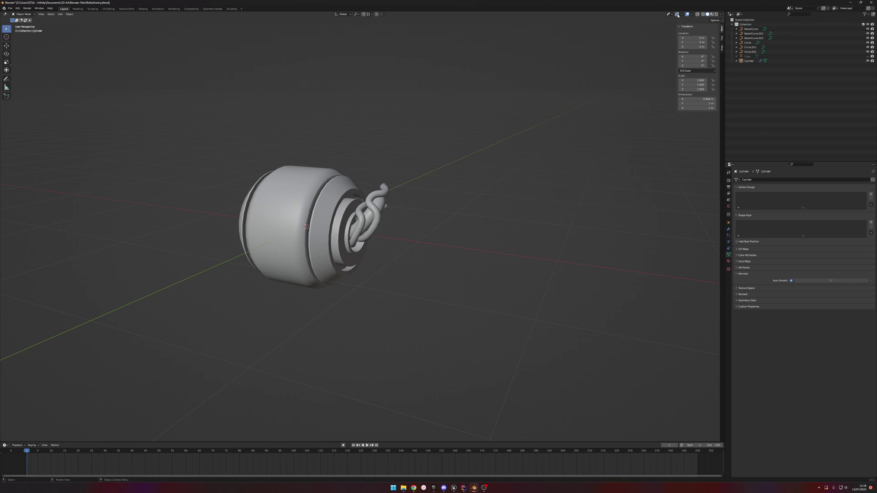
middle_drag(497, 121, 400, 182)
key(ctrl+s)
scroll(383, 255, up, 3)
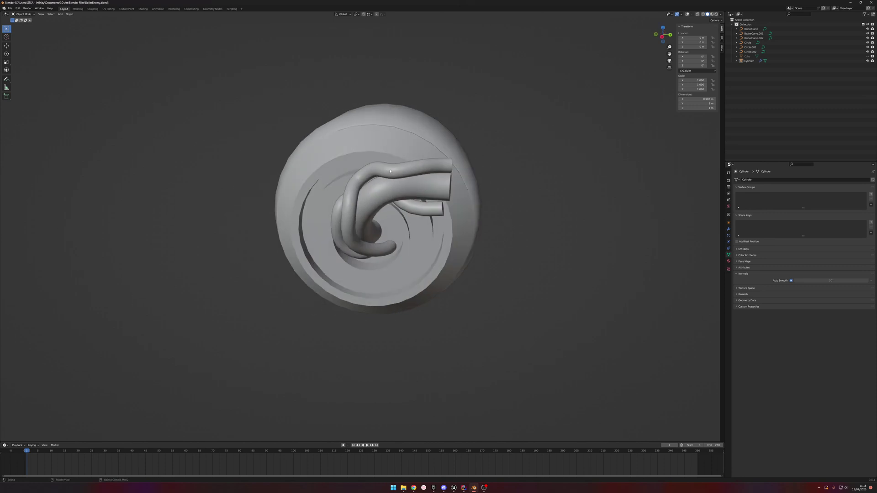
Step: Edit the upper thin cable, move the control point near its outer end along X, and save the file
click(399, 182)
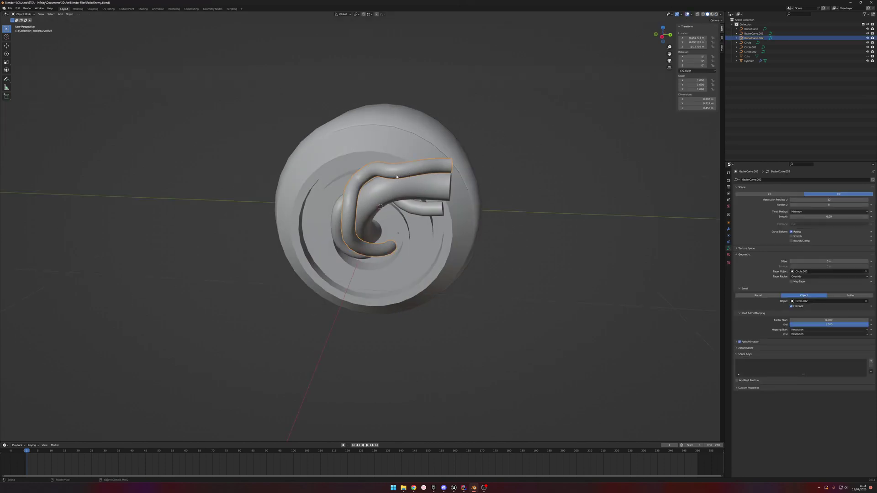
mouse_move(491, 184)
middle_down()
mouse_move(516, 196)
mouse_move(503, 195)
middle_up()
scroll(422, 190, up, 2)
middle_drag(412, 187, 446, 174)
key(Tab)
click(447, 173)
key(g)
key(x)
click(476, 176)
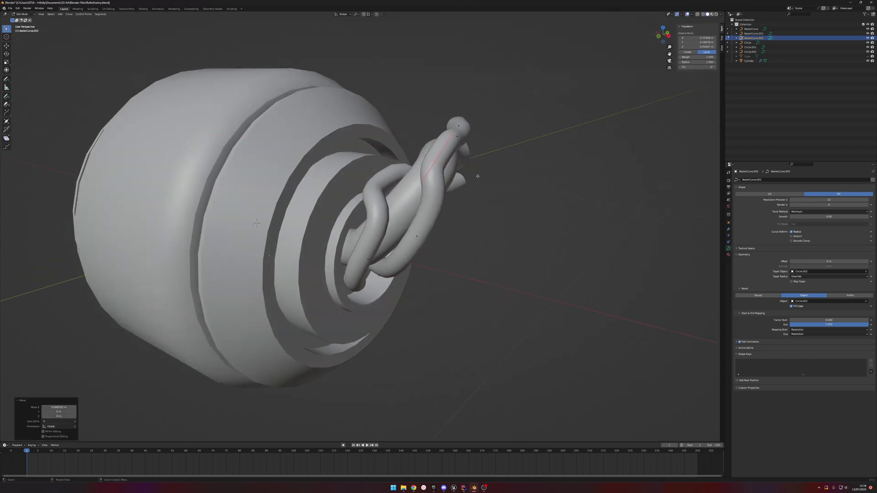
key(Tab)
scroll(470, 180, down, 5)
middle_drag(487, 193, 343, 184)
key(ctrl+s)
Step: Delete the control point near the outer end of the upper thin cable and save the file
scroll(411, 240, up, 3)
key(Tab)
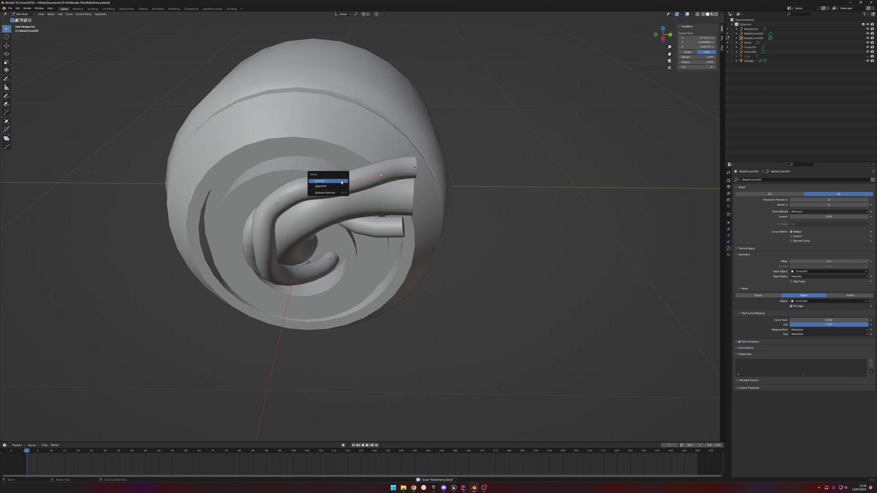
click(341, 181)
key(ctrl+s)
key(Tab)
Step: Reshape the upper thin cable by moving its upper bend control point along X, Y and Z
middle_drag(421, 195, 492, 185)
key(Tab)
middle_drag(475, 186, 333, 182)
click(304, 172)
key(g)
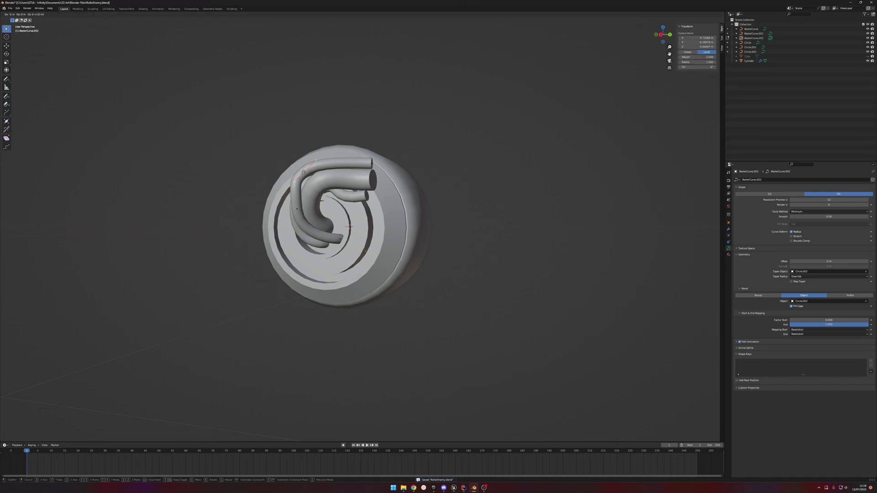
key(x)
click(304, 171)
key(g)
key(y)
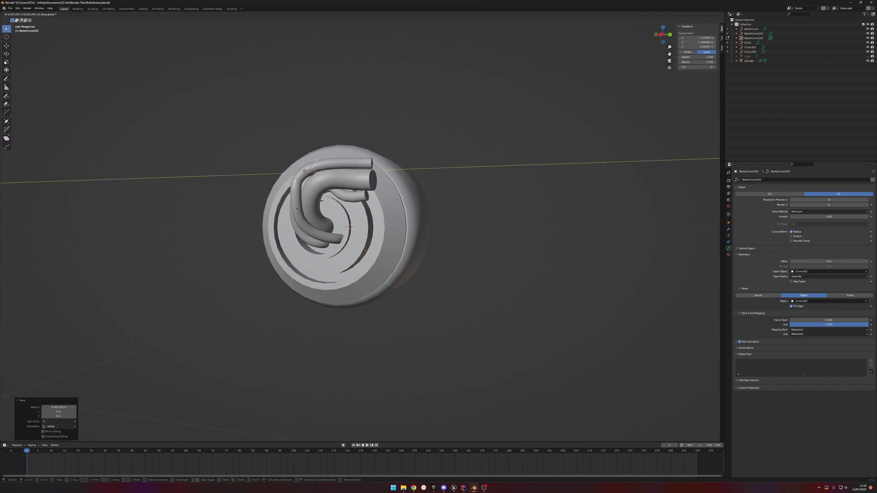
click(307, 170)
scroll(356, 165, up, 3)
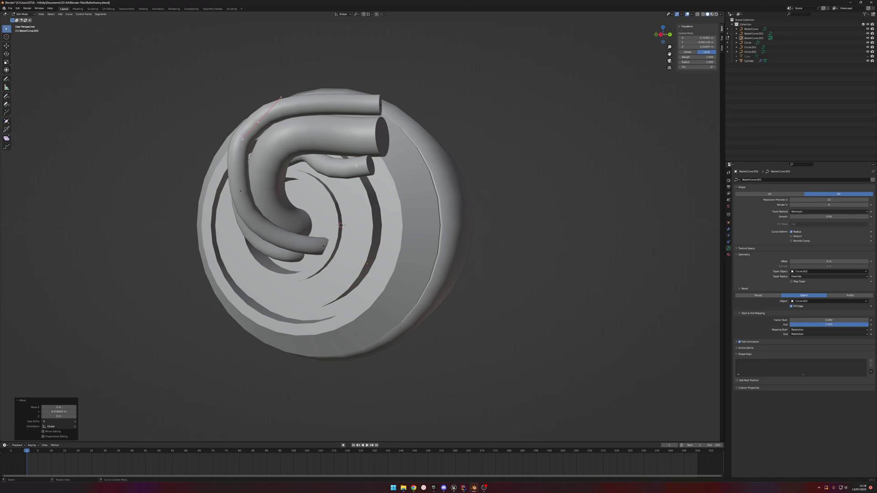
key(g)
key(z)
click(356, 162)
Step: Adjust the lower part of the upper thin cable by moving its control point along Z, save the file and leave curve editing
middle_drag(357, 163, 501, 193)
click(495, 229)
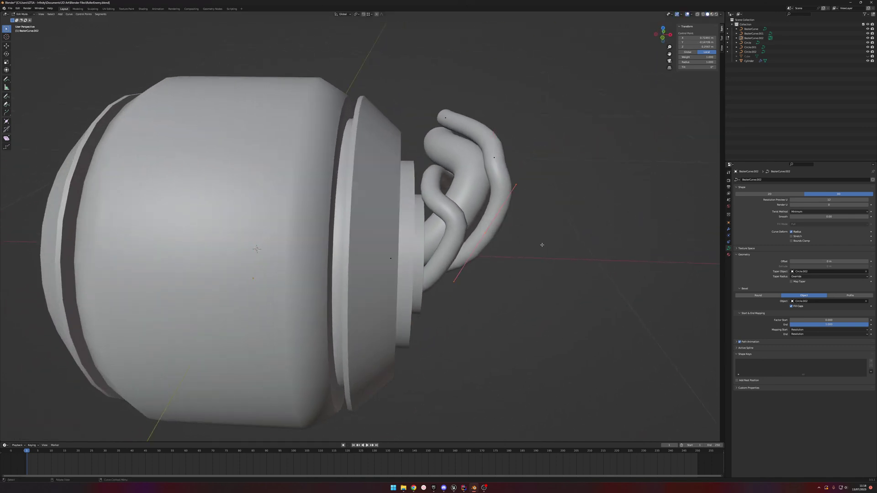
click(536, 244)
middle_drag(537, 244, 487, 240)
click(424, 235)
middle_drag(424, 235, 478, 251)
key(g)
key(z)
click(386, 212)
key(ctrl+s)
scroll(487, 218, down, 3)
key(Tab)
Step: Paste a copy of the upper thin cable with its profile circle and move the copy up along Z and along Y
click(348, 232)
key(ctrl+v)
key(g)
key(z)
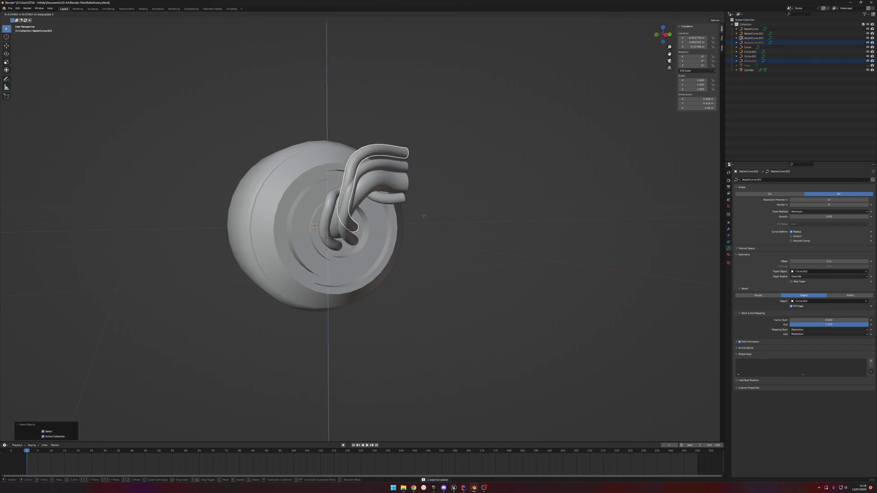
click(417, 208)
middle_drag(417, 209, 399, 208)
scroll(399, 208, up, 3)
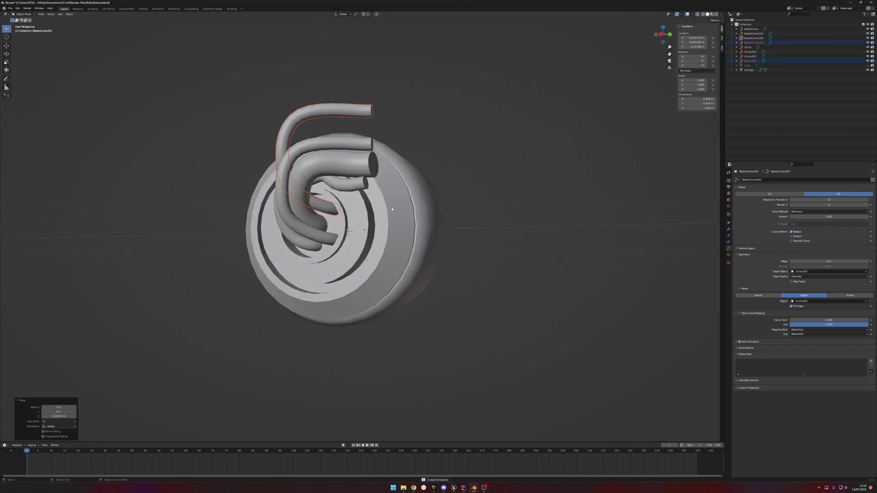
key(g)
key(x)
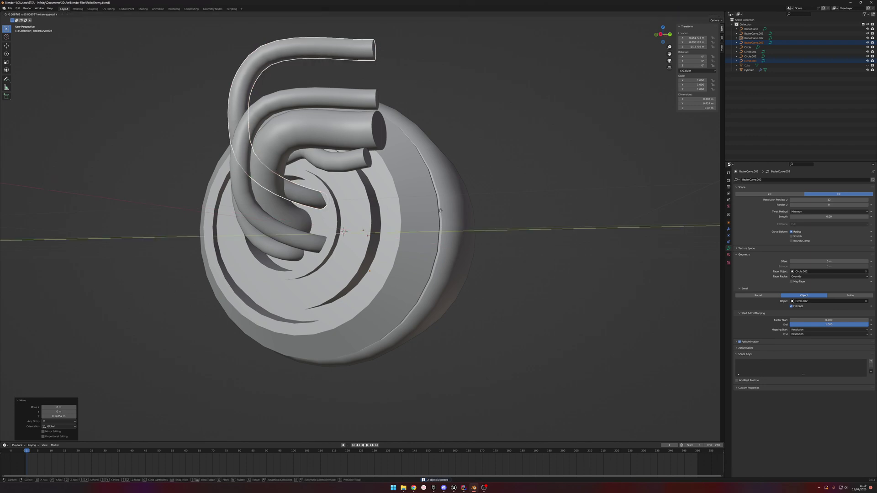
click(438, 211)
Step: Select only the pasted cable and open it for curve editing
key(Tab)
key(alt+z)
key(alt+z)
middle_drag(385, 188, 496, 210)
key(Tab)
click(368, 124)
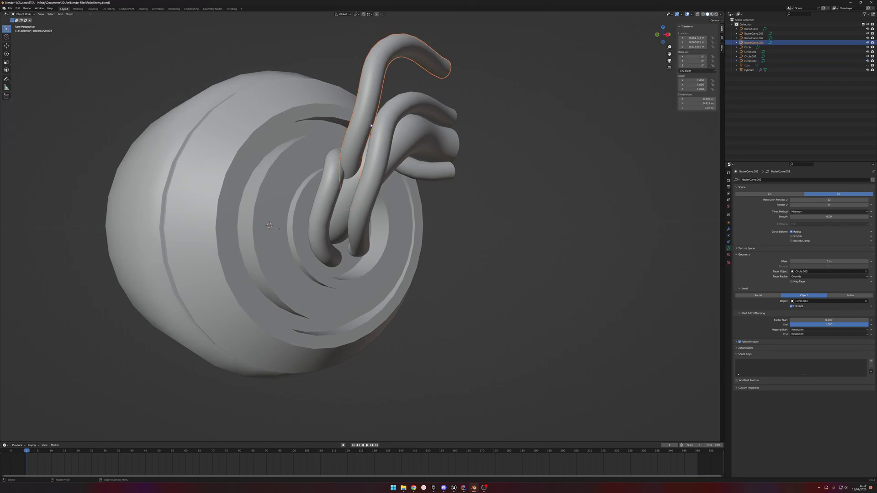
key(Tab)
Step: Move the pasted cable's lower bend control point along Y and Z
middle_drag(518, 172, 483, 173)
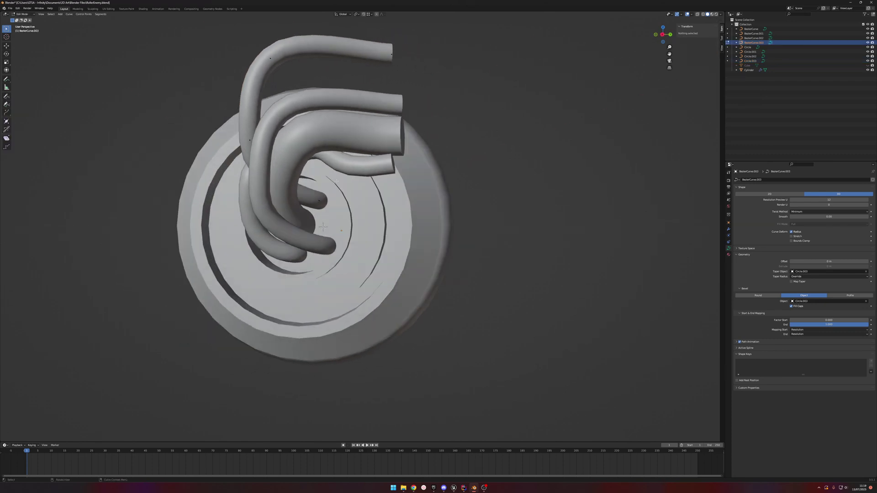
click(319, 200)
middle_drag(376, 197, 427, 202)
drag(397, 195, 394, 199)
middle_drag(394, 198, 378, 174)
key(g)
key(x)
key(y)
click(446, 165)
key(g)
key(z)
click(421, 182)
Step: Move the pasted cable's upper bend control point down along Z and across along Y
middle_drag(421, 182, 379, 177)
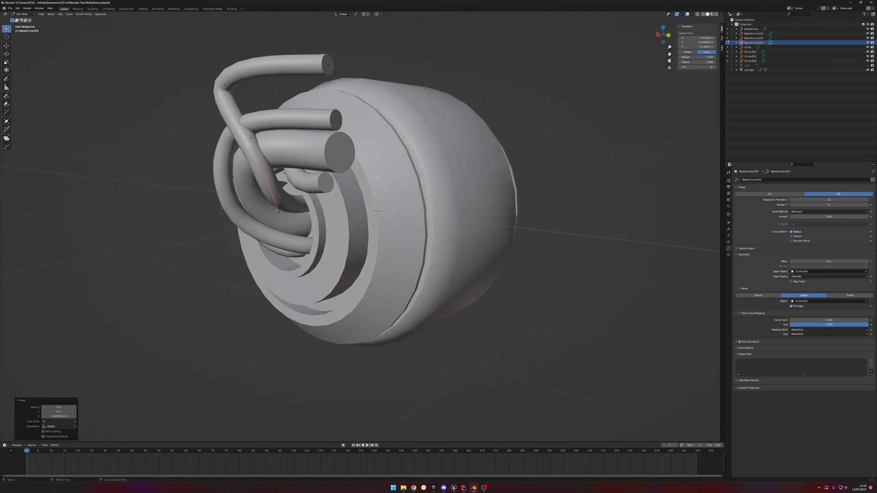
click(227, 87)
key(g)
key(z)
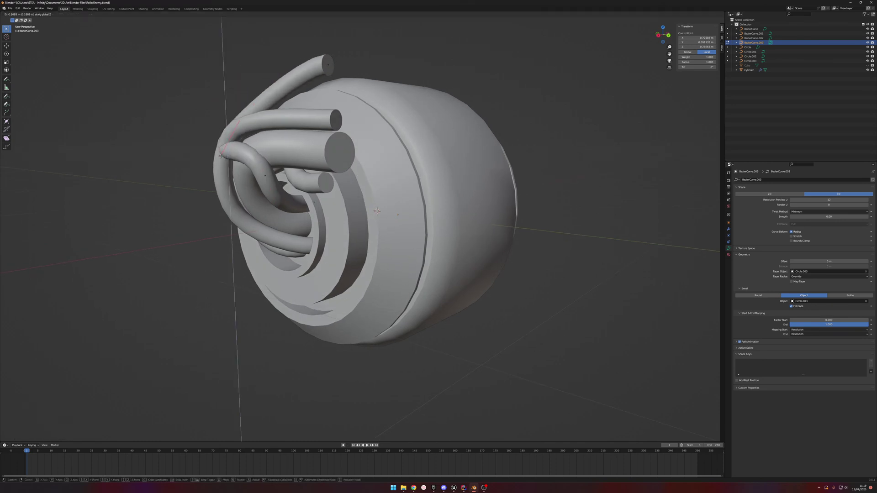
click(232, 130)
key(g)
key(y)
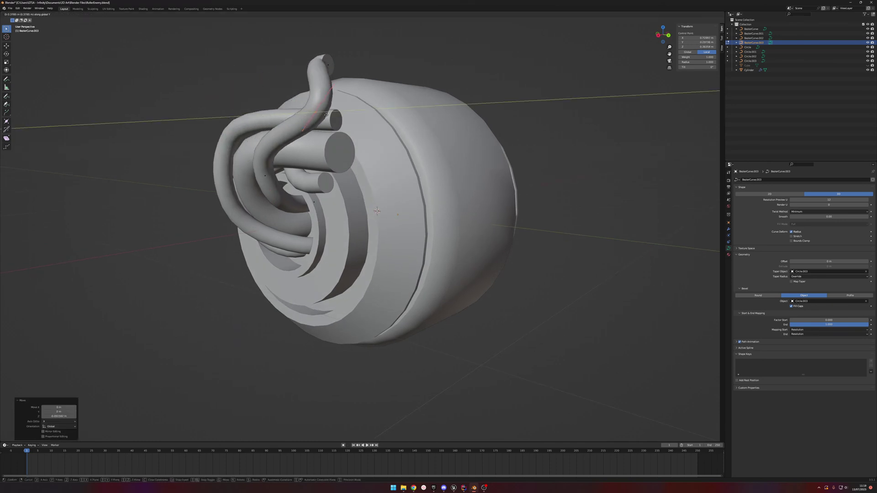
click(286, 123)
Step: Reposition the pasted cable's outer end control point along Z, X and Y
click(348, 60)
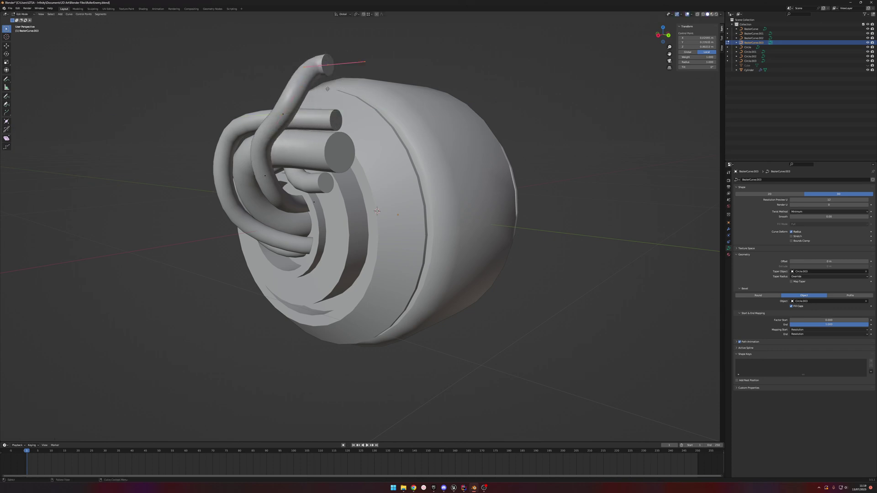
key(g)
key(z)
click(350, 133)
key(g)
key(x)
click(353, 137)
key(g)
key(y)
click(355, 140)
Step: Move the pasted cable's lower bend control point along Z and scale its handles
middle_drag(356, 140, 390, 175)
key(g)
key(z)
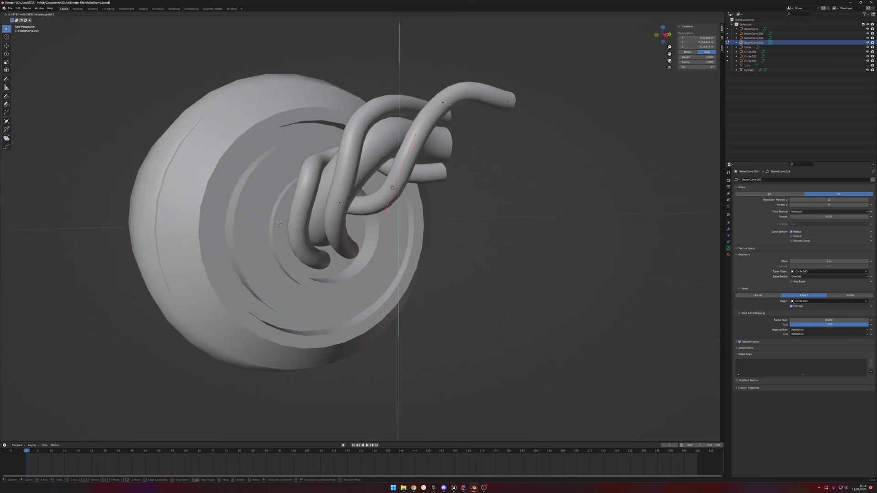
click(396, 179)
key(s)
click(425, 194)
Step: Fine-tune the lower bend control point's position with small moves along Z and Y
middle_drag(426, 195, 411, 211)
key(g)
key(z)
click(413, 208)
key(g)
key(y)
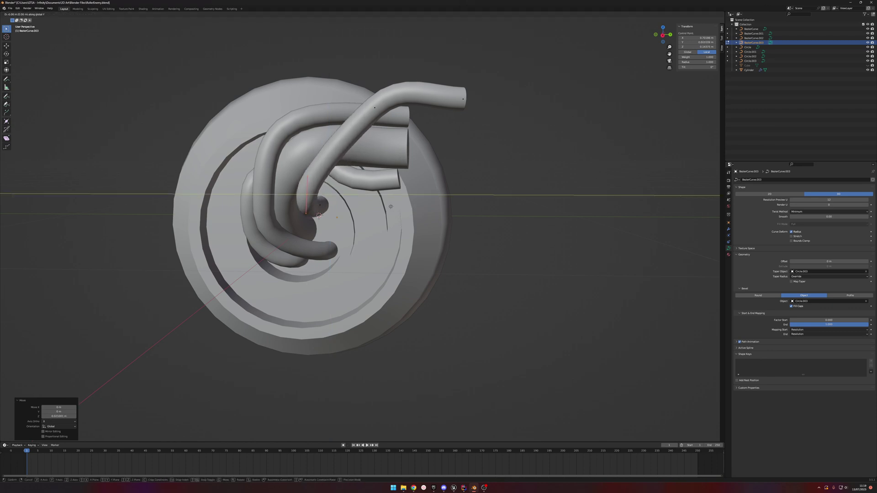
click(396, 207)
key(g)
key(z)
click(396, 212)
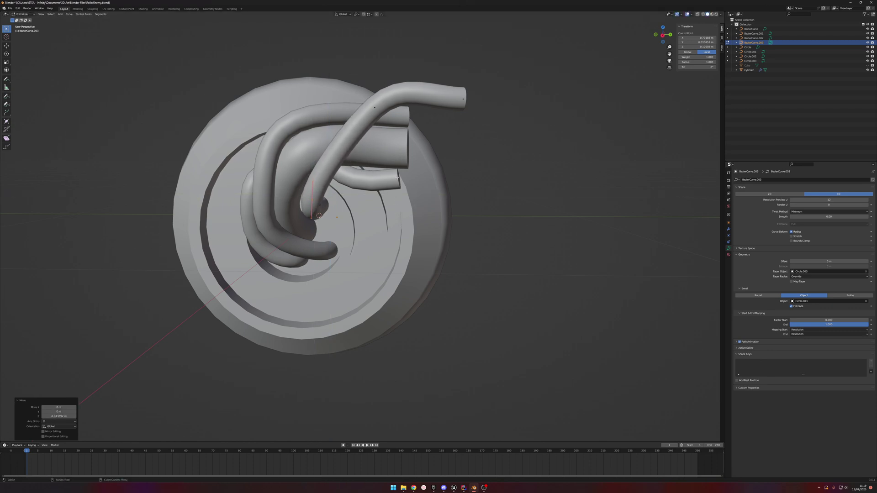
Step: Lower the pasted cable's upper bend and outer end control points along Z
click(375, 109)
key(g)
key(z)
click(366, 190)
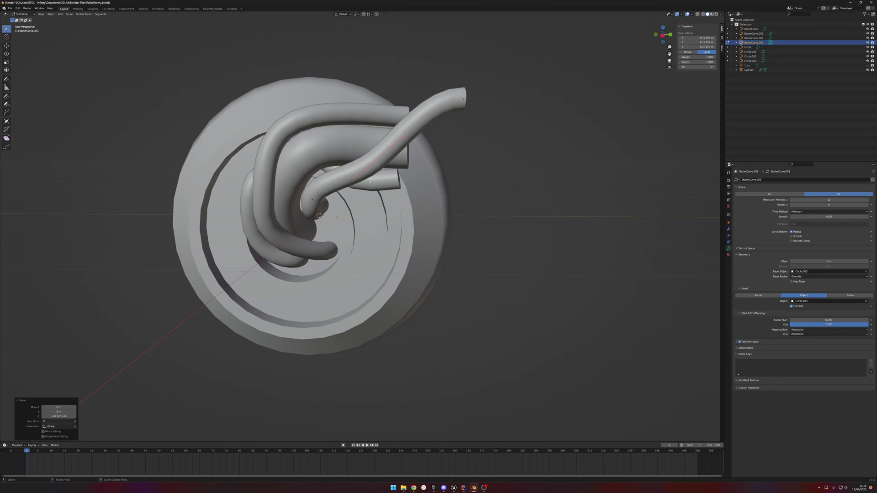
middle_drag(367, 190, 351, 194)
click(442, 110)
key(g)
key(z)
click(423, 189)
Step: Rotate the upper bend control point about X, then shift it along Z and Y
click(347, 171)
key(r)
key(x)
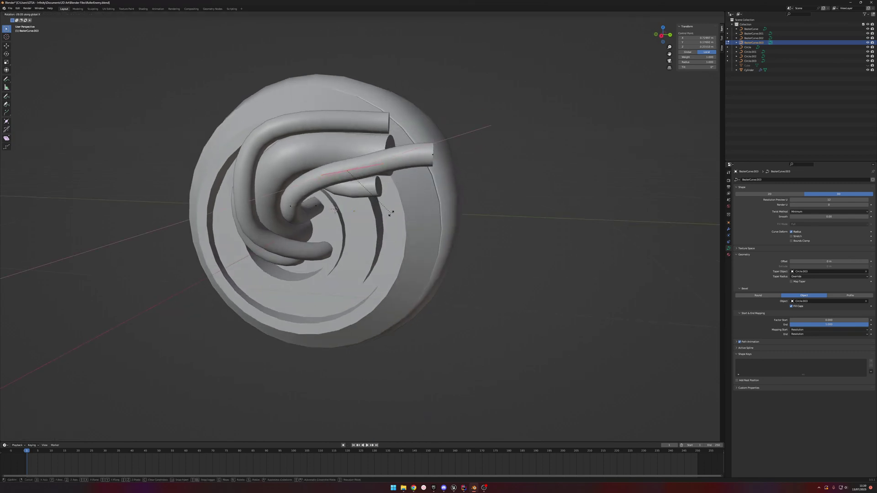
click(400, 211)
key(g)
key(z)
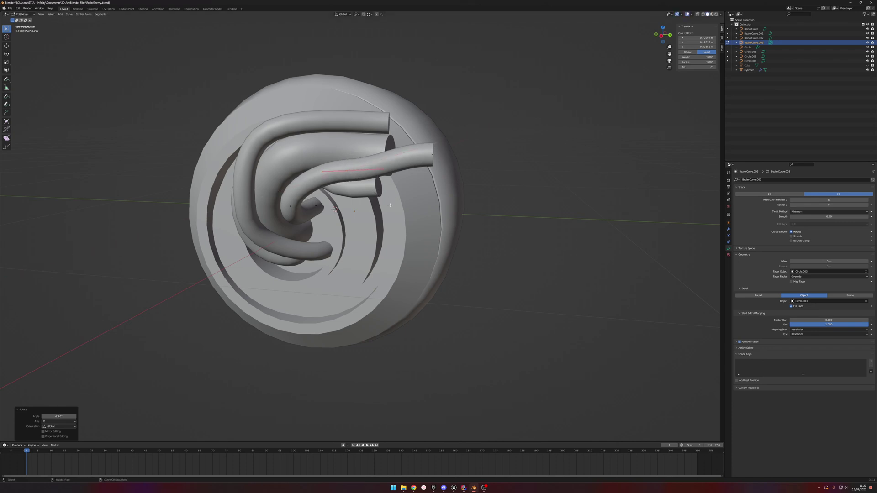
click(384, 221)
key(g)
key(y)
click(353, 219)
Step: Move the pasted cable's outer end control point along Z and Y to line it up with the other cable ends
click(428, 184)
key(g)
key(z)
click(423, 219)
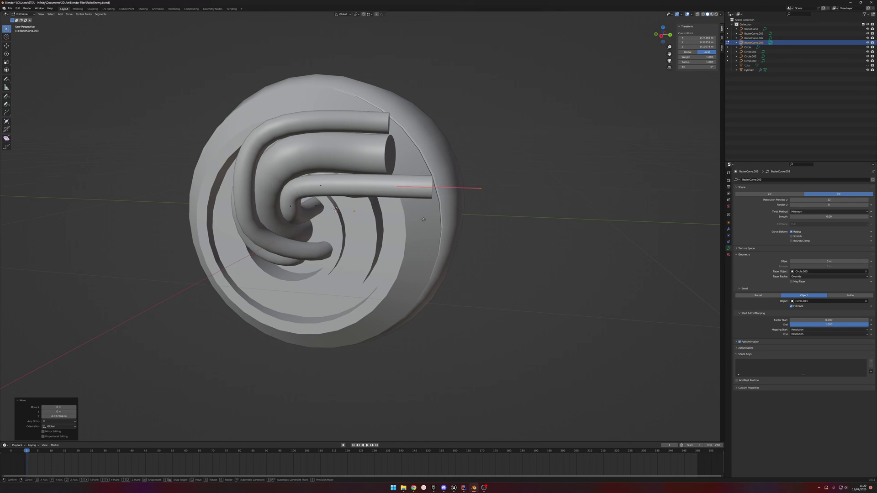
key(z)
click(372, 201)
click(380, 201)
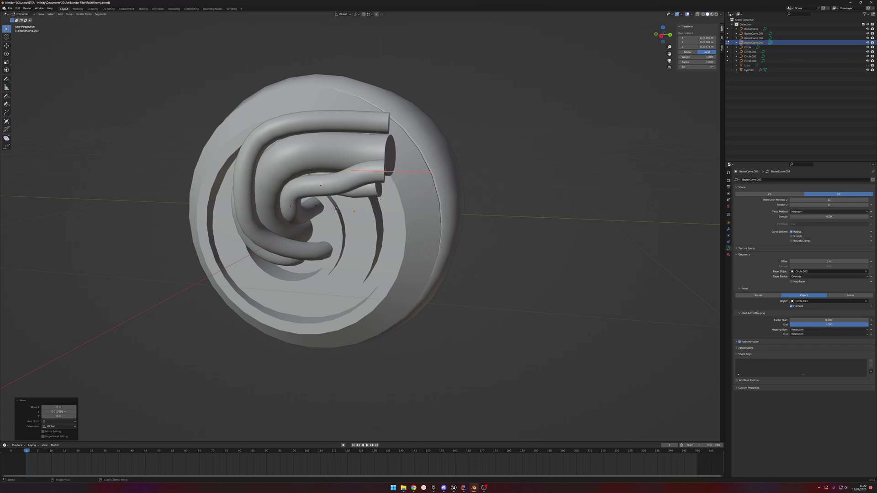
click(469, 187)
middle_drag(470, 187, 446, 193)
Step: Move the pasted cable's outer end and upper bend control points along X toward the cable bundle
middle_drag(391, 234, 246, 246)
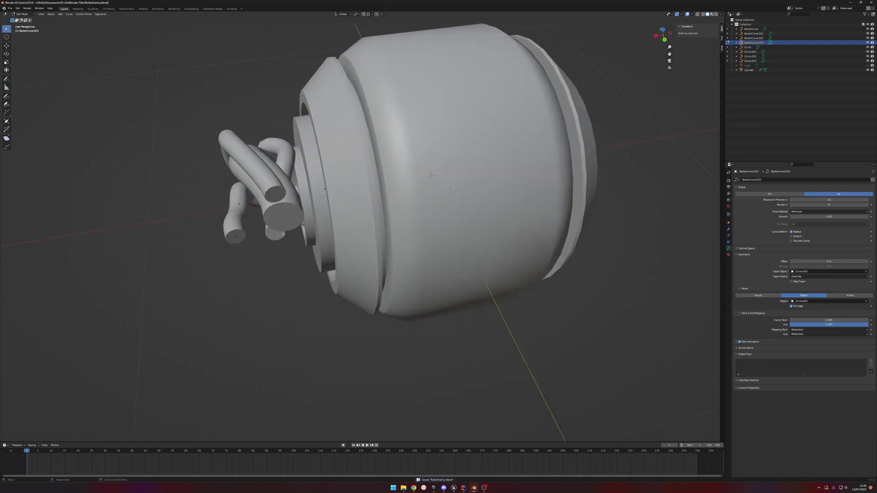
click(239, 249)
key(g)
key(x)
click(249, 241)
click(233, 206)
key(g)
key(x)
click(244, 208)
Step: Rotate the pasted cable's upper bend control point slightly and move its lower bend control point along Y
middle_drag(245, 208, 501, 237)
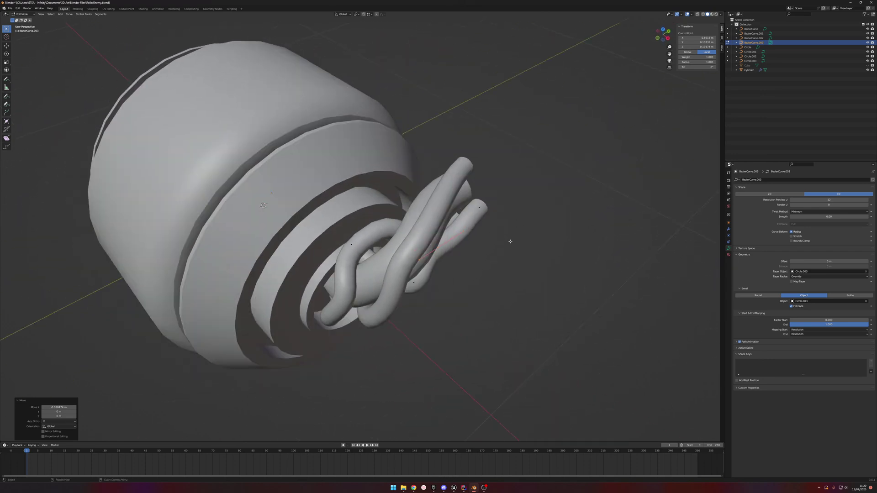
key(t)
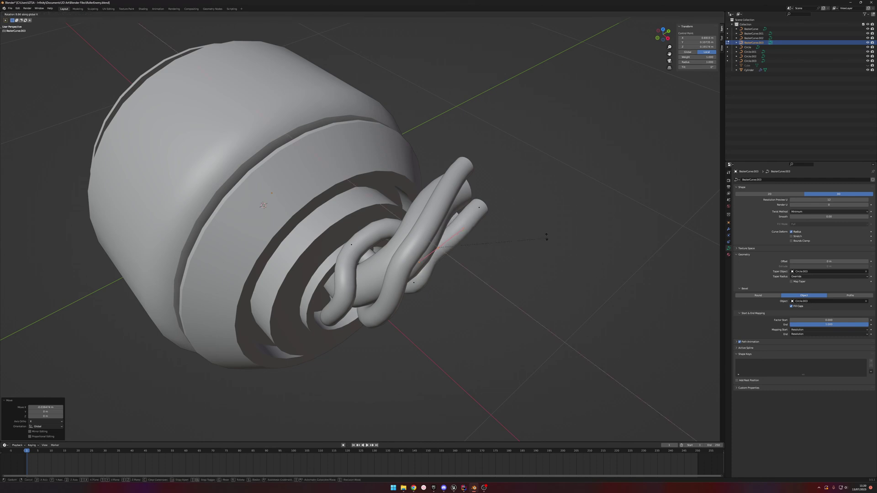
click(528, 221)
middle_drag(528, 221, 472, 258)
key(y)
right_click(561, 208)
key(g)
key(y)
click(505, 203)
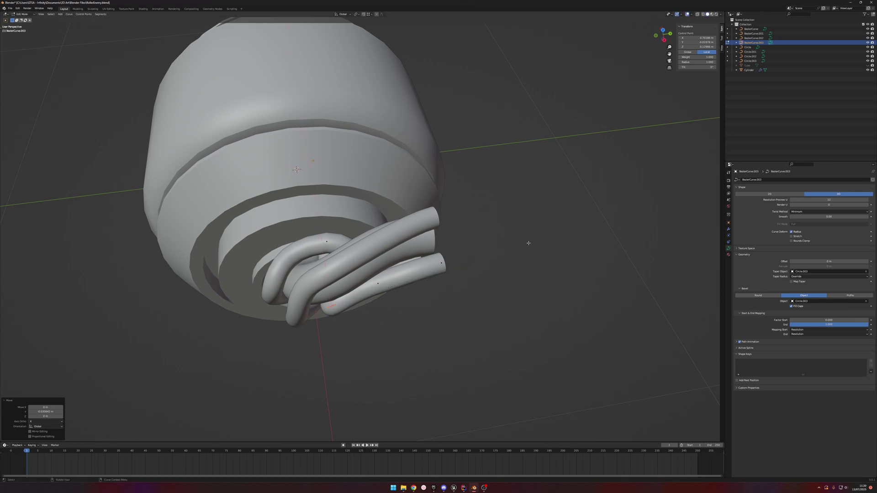
Step: Rotate the pasted cable's lower bend control point about X, then move it along Z and Y
middle_drag(535, 242, 532, 212)
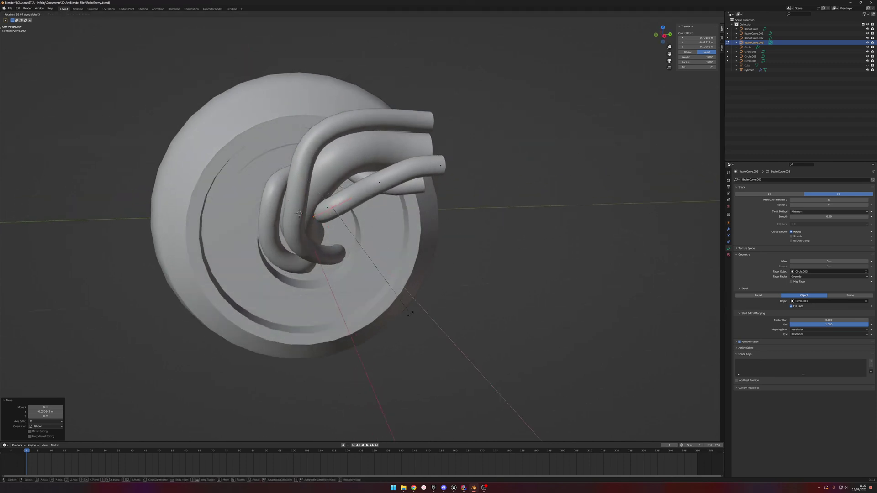
click(410, 313)
key(g)
key(z)
click(411, 321)
key(g)
key(y)
click(429, 313)
key(g)
key(z)
click(430, 307)
Step: Move the pasted cable's lower bend control point along X
middle_drag(430, 307, 438, 228)
middle_drag(509, 243, 411, 214)
key(g)
key(x)
click(502, 247)
click(465, 242)
Step: Rotate the pasted cable's lower bend control point about Z and scale down the upper bend control point
click(332, 199)
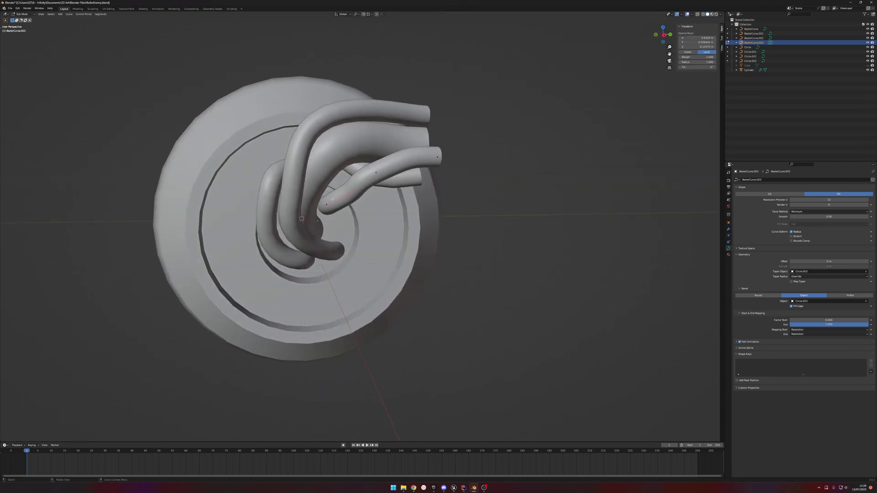
click(363, 203)
middle_drag(363, 203, 431, 245)
key(r)
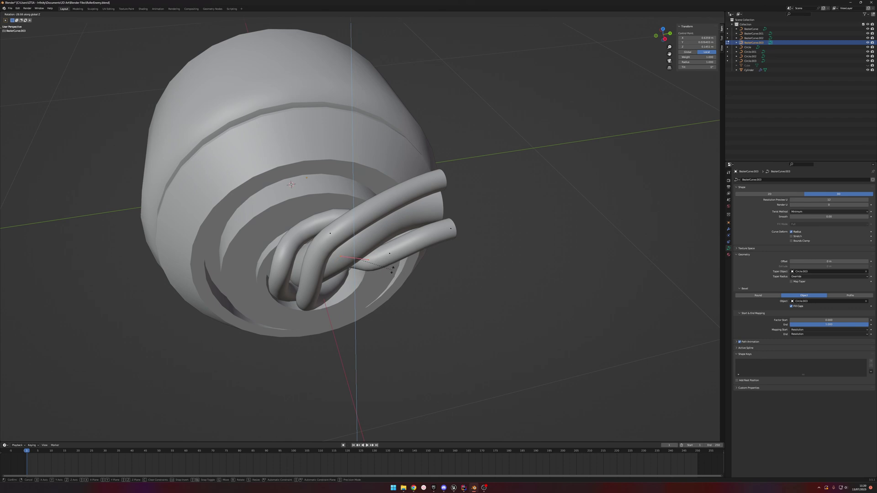
click(394, 269)
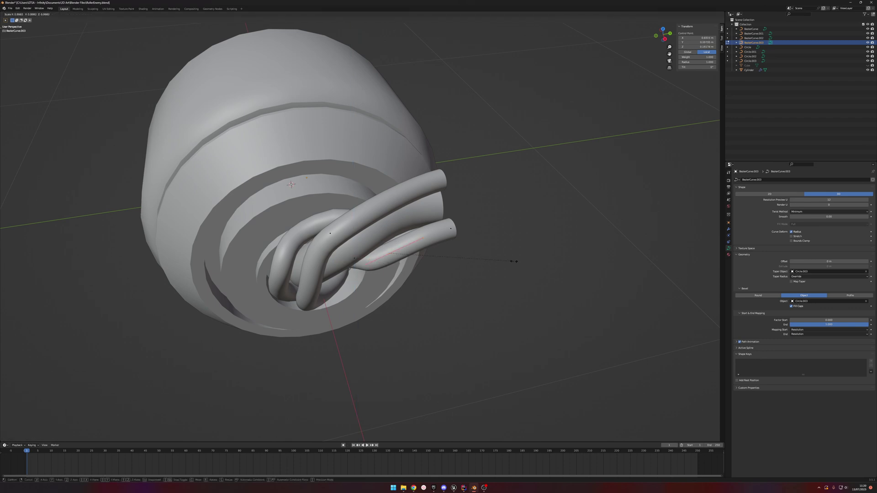
click(485, 271)
Step: Scale the pasted cable's lower bend control point along X, then leave Edit Mode and save the file
middle_drag(480, 268, 387, 169)
key(ctrl+s)
key(Tab)
key(Tab)
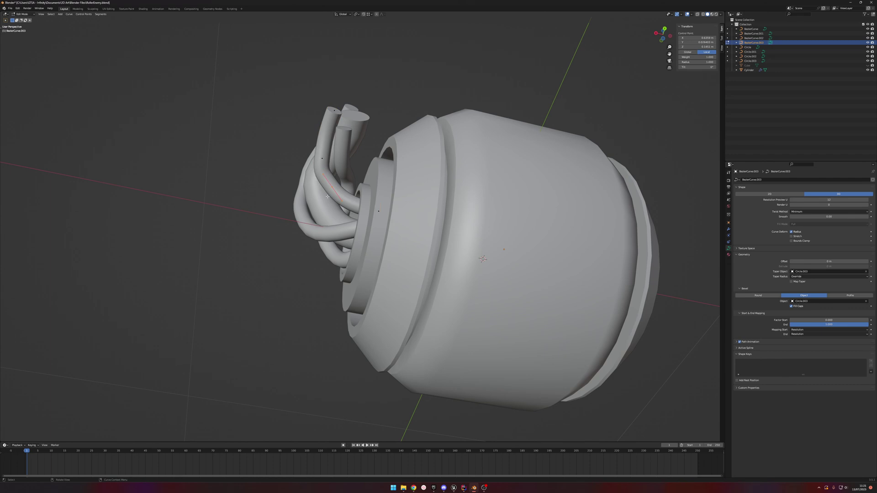
key(x)
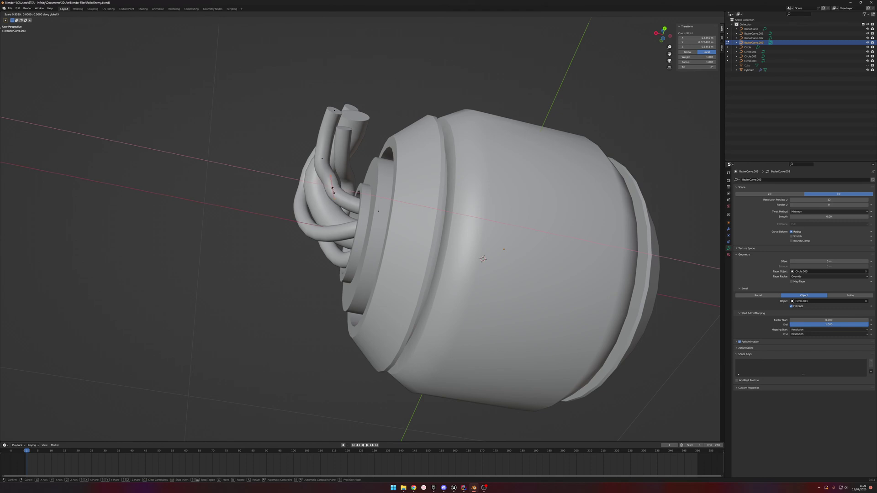
click(331, 192)
key(Tab)
key(ctrl+s)
Step: Examine the cable bundle and the cylindrical body from several sides and distances, saving the file along the way
scroll(265, 230, down, 4)
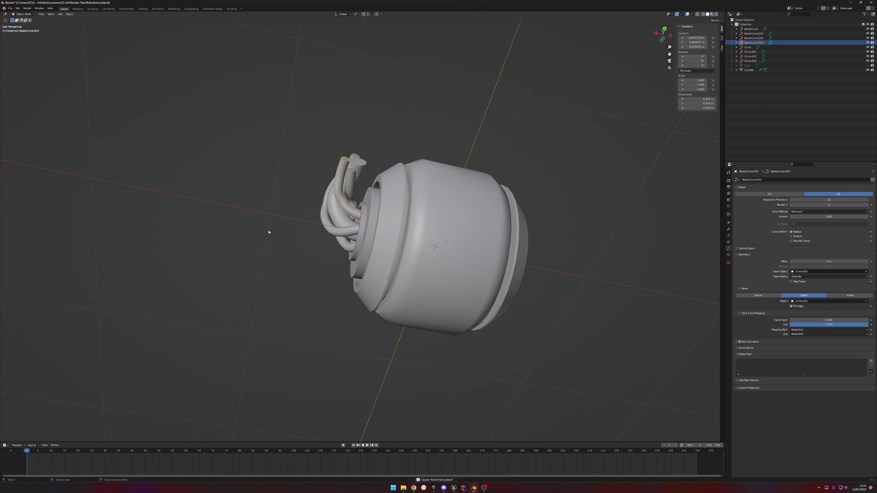
middle_drag(265, 230, 336, 283)
click(498, 243)
middle_drag(497, 242, 353, 210)
scroll(353, 210, up, 3)
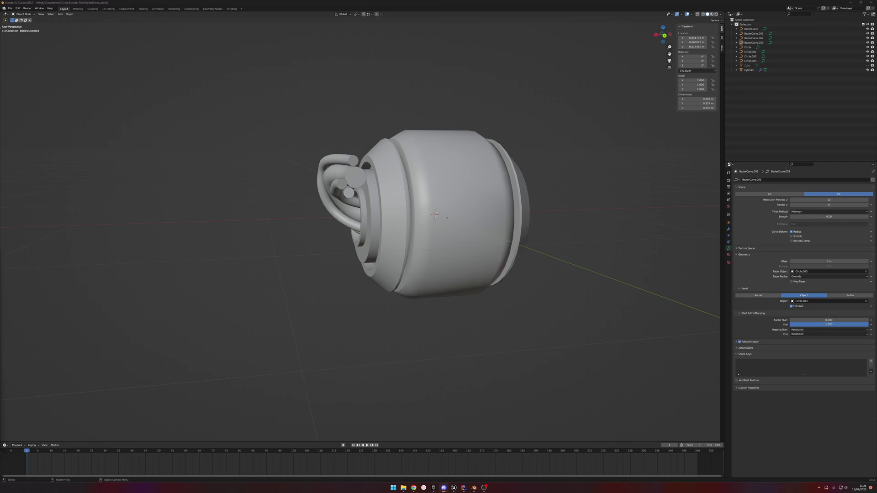
key(ctrl+s)
middle_drag(236, 203, 295, 200)
scroll(353, 188, up, 4)
scroll(401, 189, down, 5)
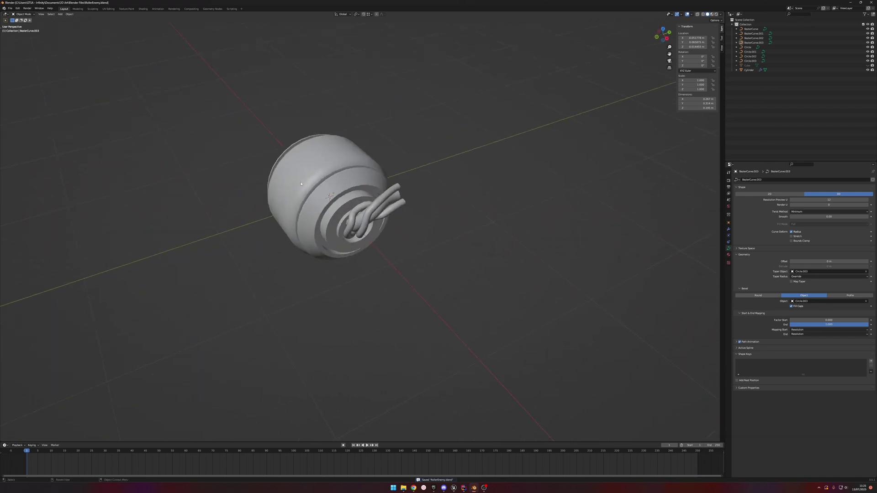
middle_drag(432, 276, 360, 267)
scroll(450, 238, up, 5)
scroll(339, 217, down, 10)
key(ctrl+s)
scroll(328, 209, up, 5)
scroll(363, 260, down, 2)
scroll(360, 267, down, 1)
middle_drag(453, 271, 438, 286)
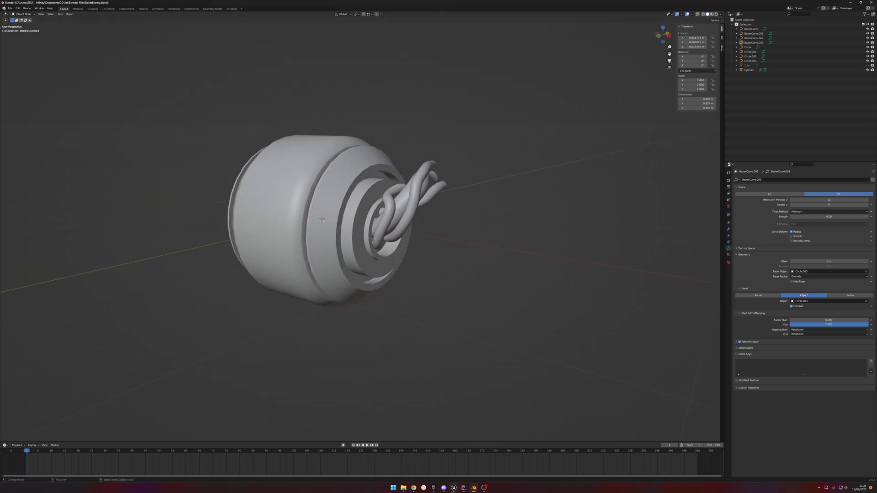
click(454, 488)
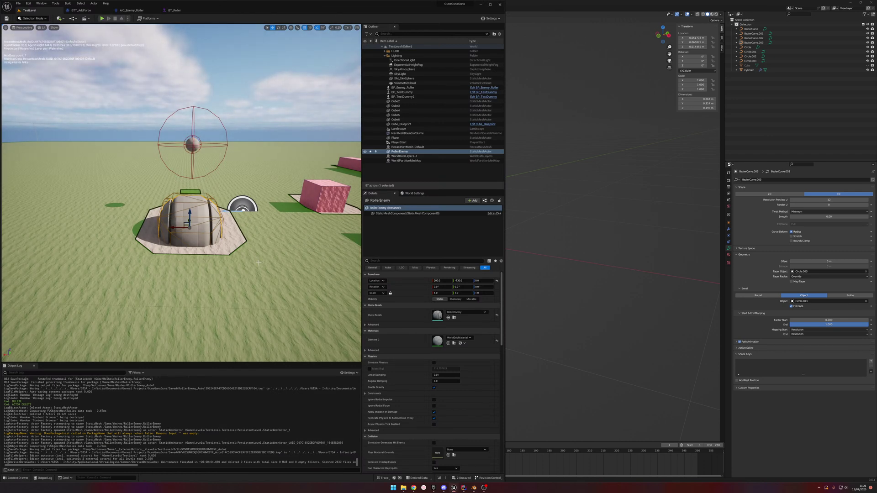
mouse_move(473, 489)
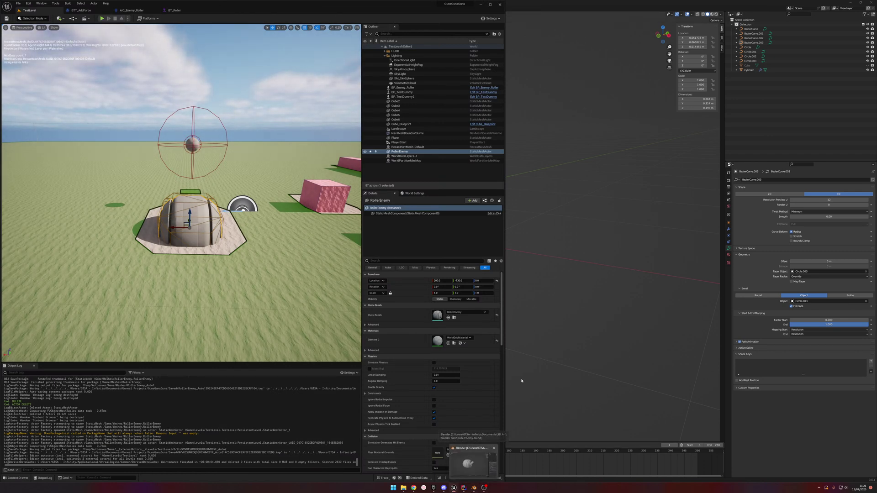
click(574, 230)
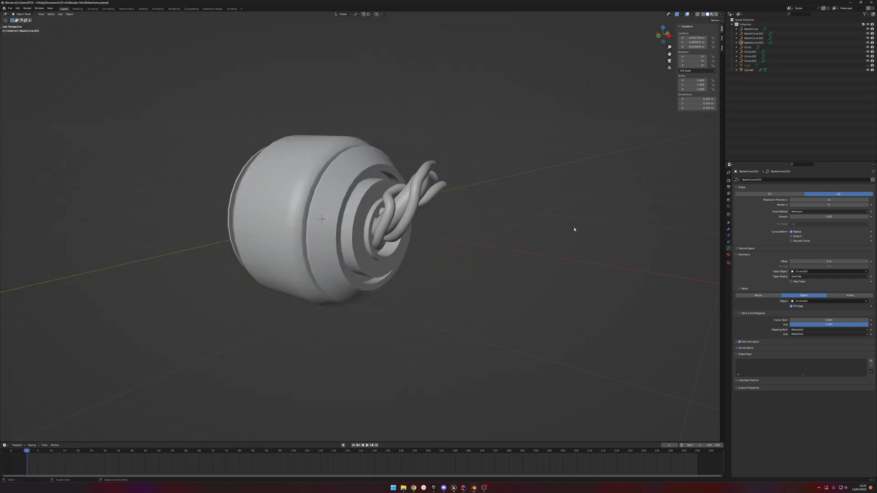
Step: Export the cylindrical body as RollerEnemy.fbx to the 3D Art folder, limited to selected objects
click(342, 207)
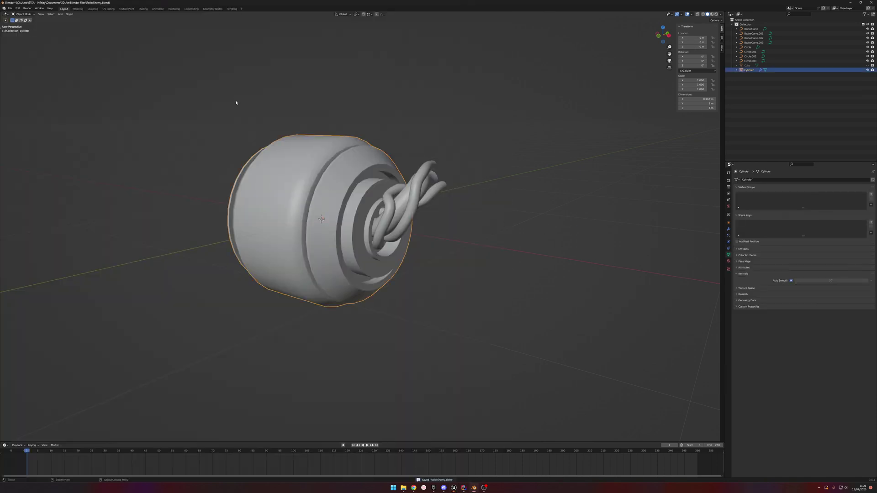
click(10, 8)
mouse_move(29, 75)
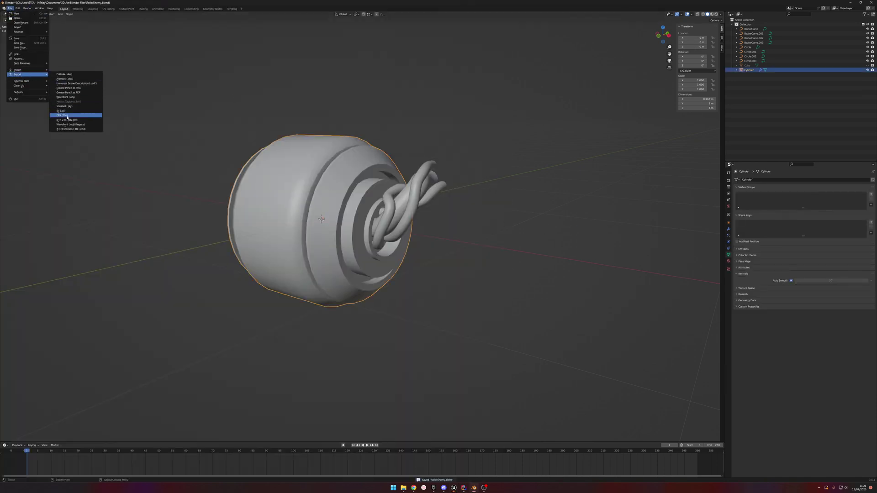
click(67, 116)
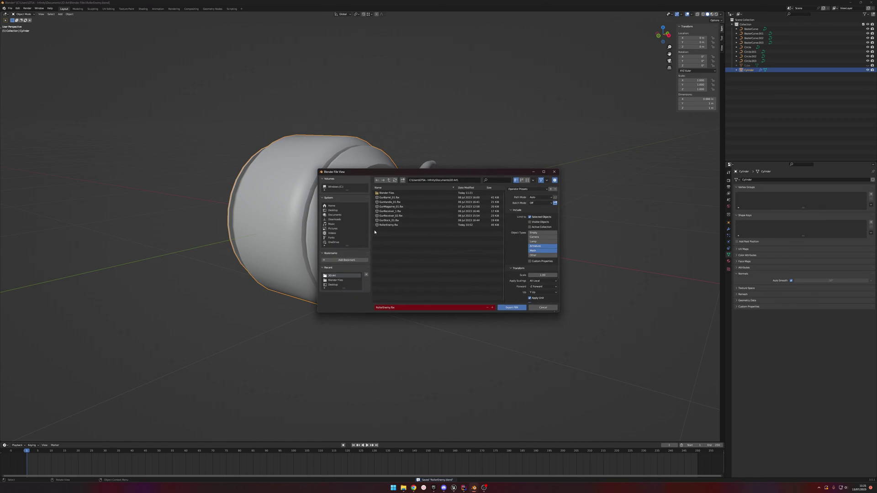
click(512, 308)
Step: Switch to Unreal Editor, reimport the RollerEnemy static mesh and view the placed instance up close
click(453, 488)
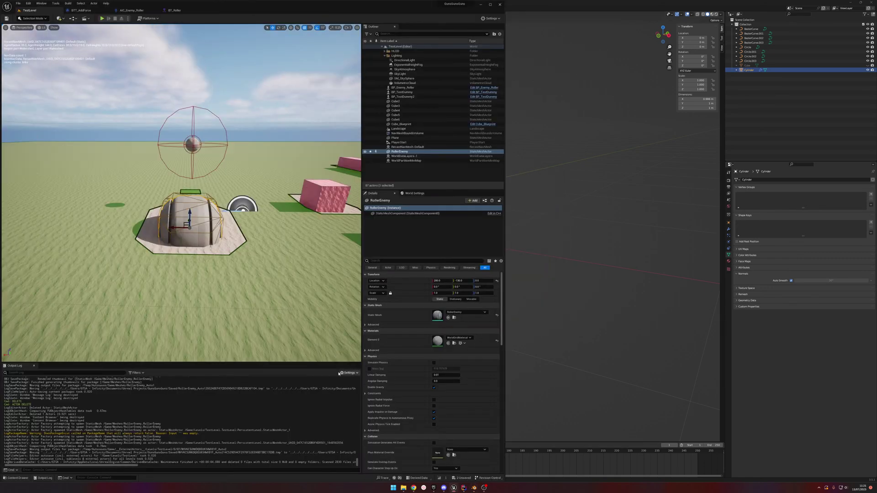
key(ctrl+space)
right_click(208, 361)
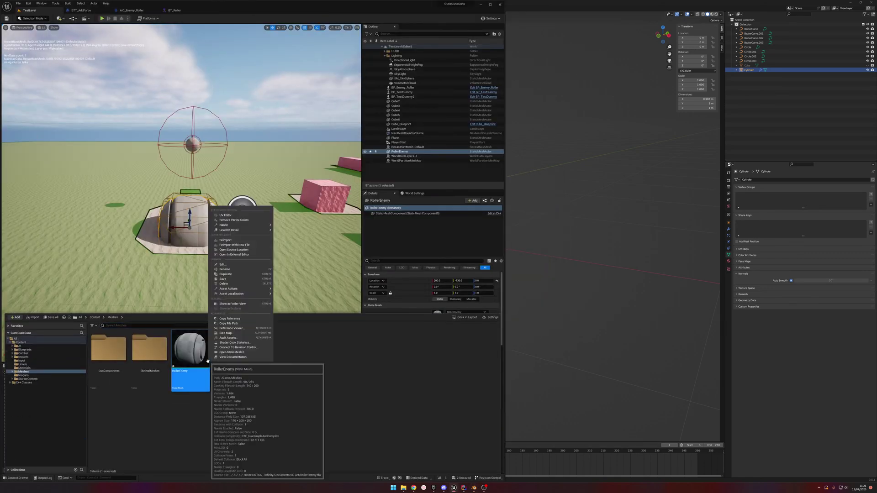
click(225, 239)
right_drag(210, 237, 191, 240)
right_drag(182, 193, 250, 219)
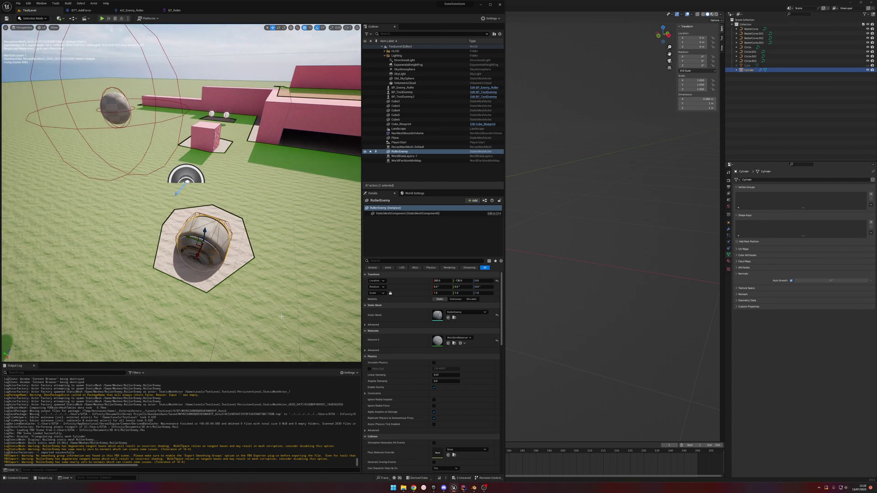
Step: Delete the placed RollerEnemy actor from the level and the RollerEnemy mesh asset from the Meshes folder
key(Delete)
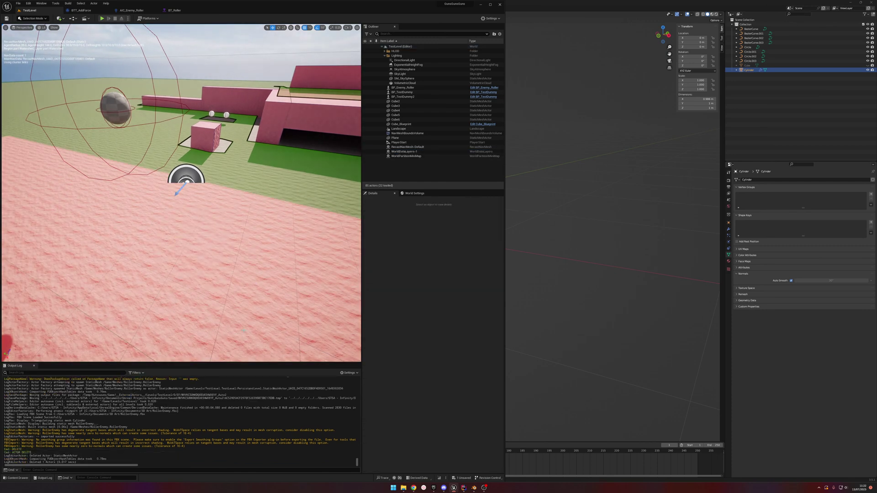
key(ctrl+space)
key(Delete)
click(405, 316)
Step: Switch back to Blender, scale all objects by 0.5 and save the file
click(590, 271)
key(a)
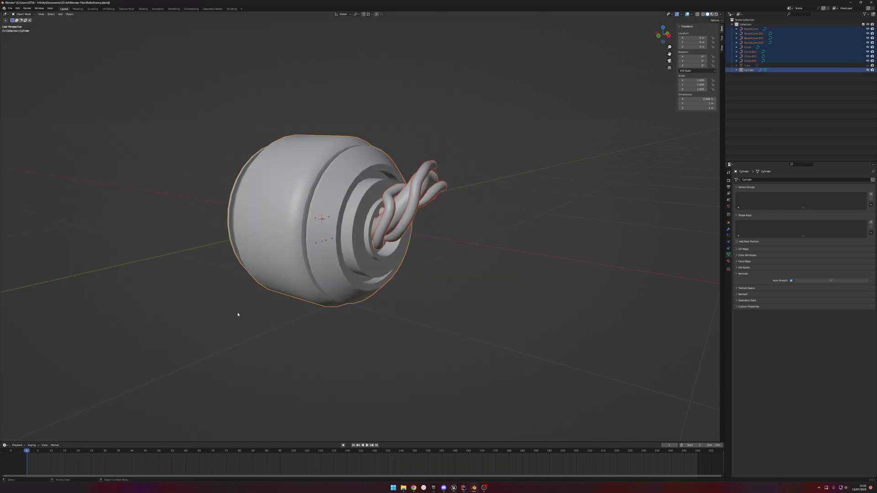
key(s)
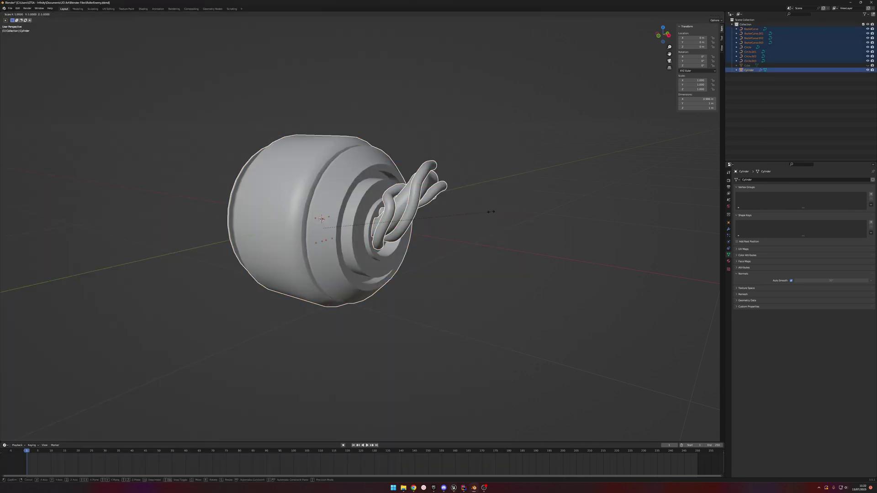
text(0.5)
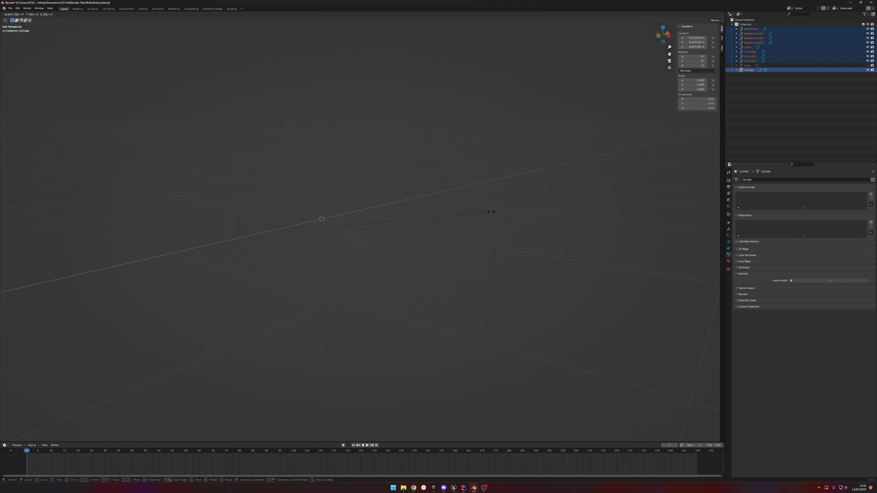
key(Return)
click(490, 213)
key(ctrl+s)
Step: Move the uppermost thin cable along Y and Z to bring it back toward the socket
middle_drag(415, 213, 359, 226)
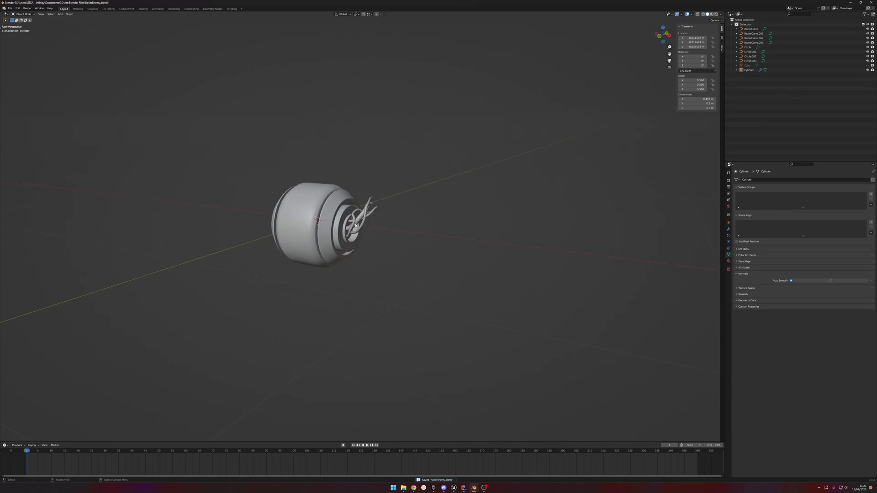
scroll(327, 201, up, 6)
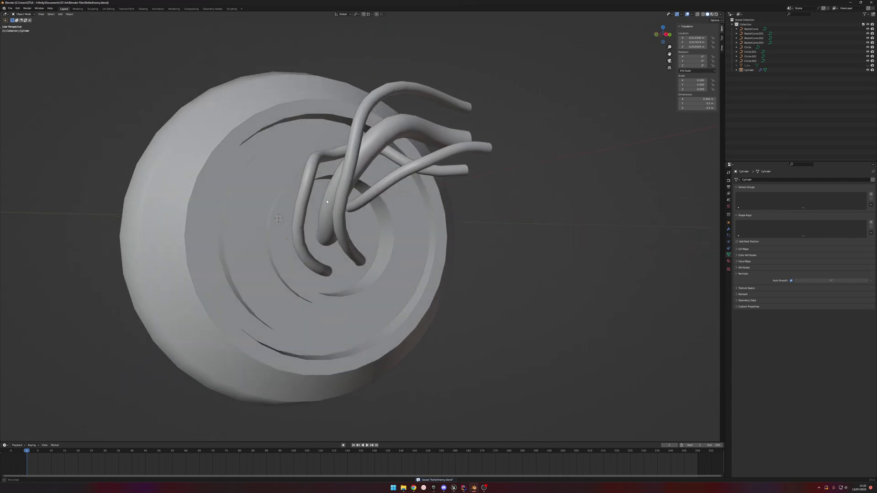
middle_drag(326, 202, 338, 195)
key(Tab)
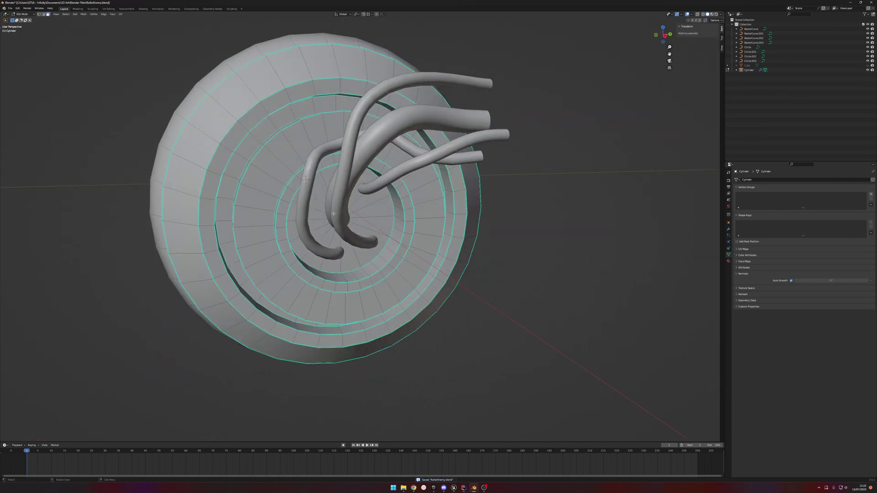
key(Tab)
click(339, 195)
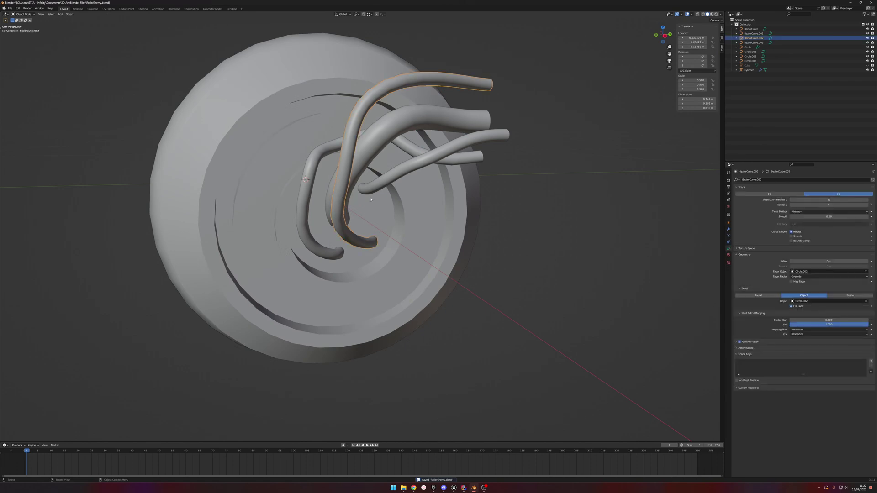
middle_drag(436, 232, 411, 253)
key(g)
key(x)
right_click(391, 237)
key(g)
key(y)
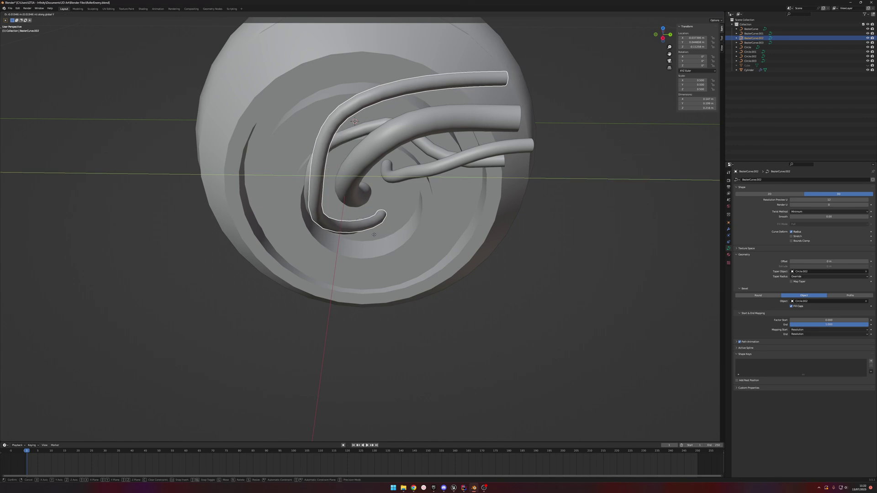
click(359, 234)
key(g)
key(z)
click(378, 216)
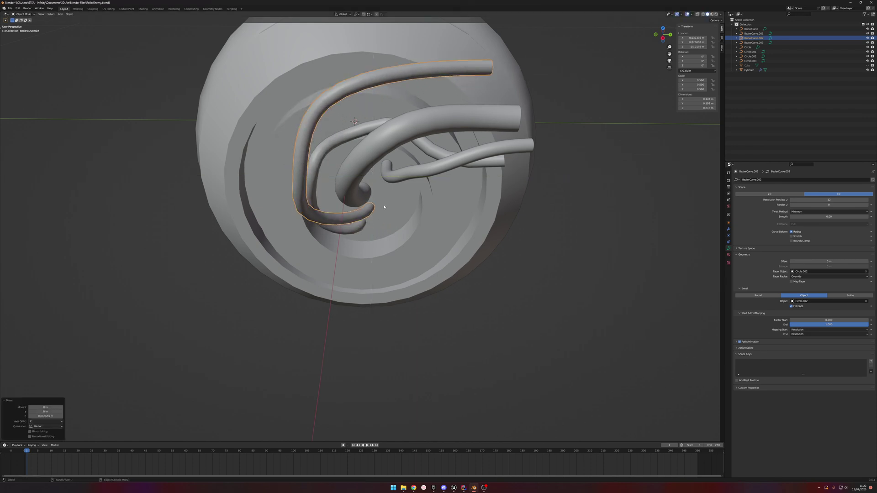
Step: Move the lowest thin cable along Y and Z, closer to the thick cable's base
click(393, 178)
key(g)
key(x)
right_click(390, 179)
key(g)
key(y)
click(375, 177)
key(g)
key(z)
click(377, 195)
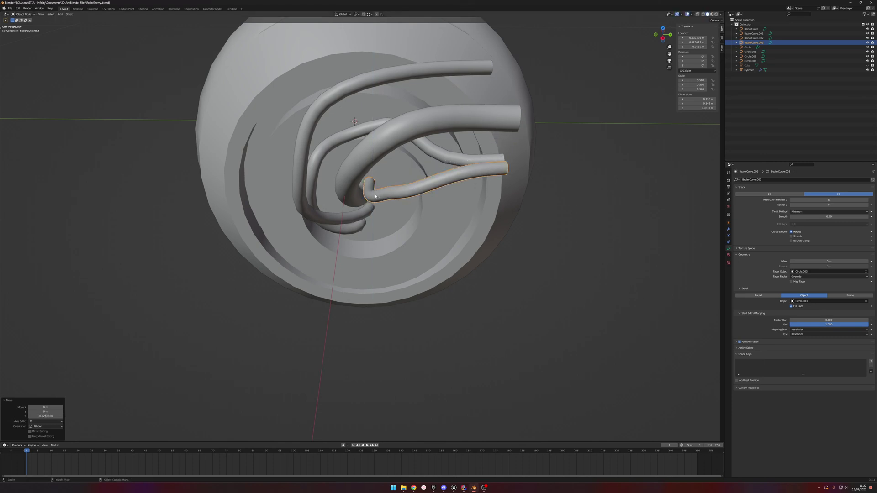
Step: Move the thin cable that loops behind the thick one along Z and Y, then save the file
click(361, 222)
key(g)
key(z)
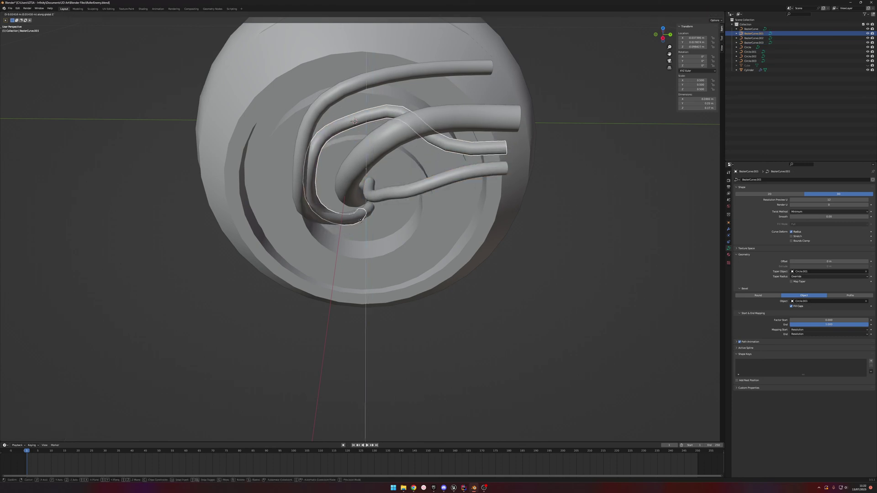
click(360, 220)
key(g)
key(y)
click(345, 214)
key(g)
key(z)
click(347, 210)
middle_drag(347, 210, 413, 218)
key(ctrl+s)
Step: Export the scaled cylindrical body as an FBX, overwriting RollerEnemy.fbx in the 3D Art folder
scroll(413, 218, down, 10)
key(Tab)
middle_drag(491, 220, 460, 194)
key(Tab)
click(280, 201)
click(10, 9)
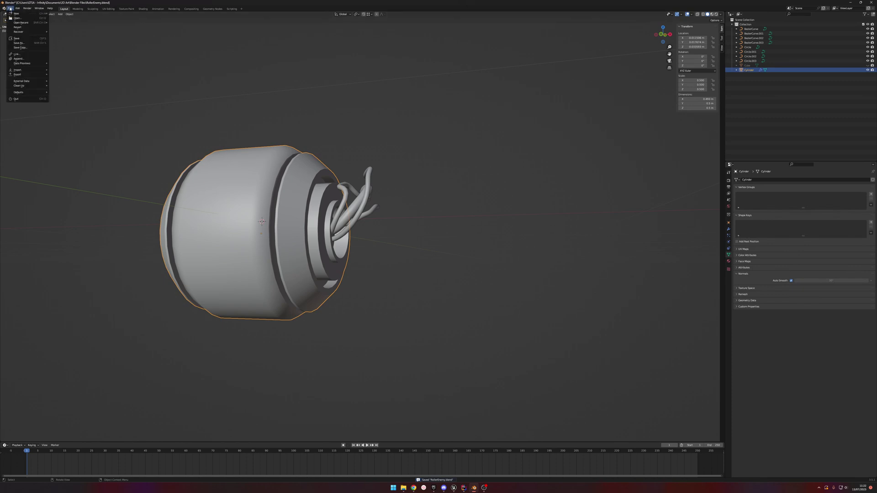
mouse_move(47, 76)
click(64, 115)
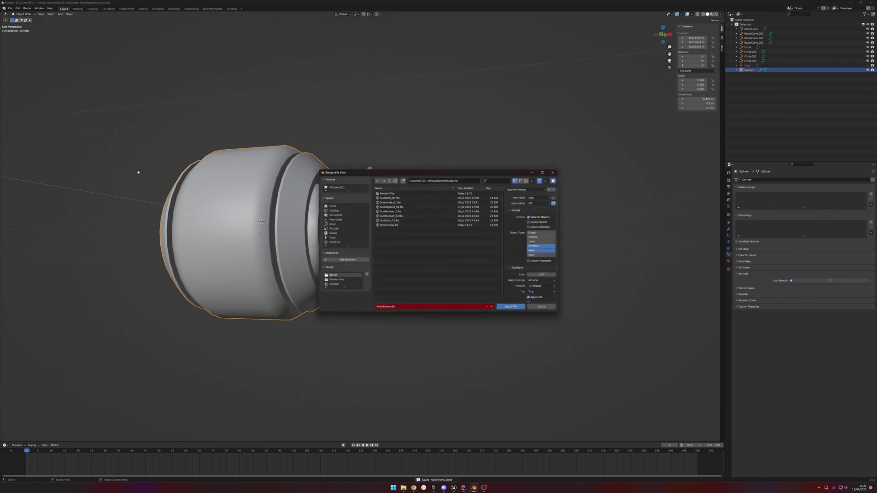
click(512, 307)
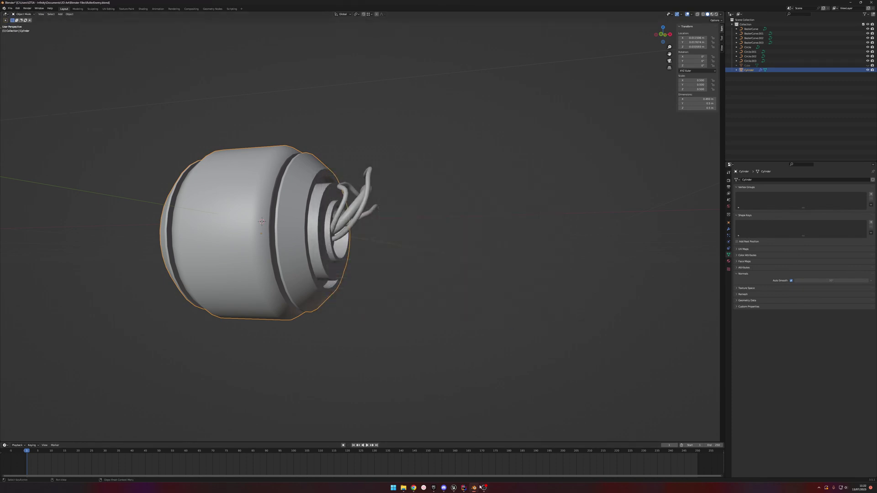
Step: Switch to Unreal Engine and start importing RollerEnemy.fbx from the 3D Art folder into the Meshes folder
click(453, 488)
key(ctrl+space)
key(ctrl+space)
click(403, 488)
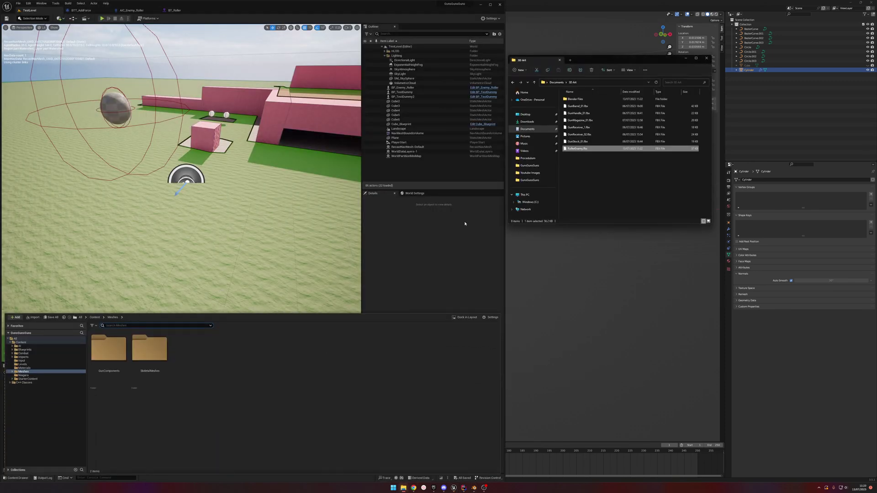
drag(579, 154, 254, 395)
click(582, 151)
drag(411, 264, 244, 382)
scroll(456, 238, down, 3)
scroll(471, 252, down, 3)
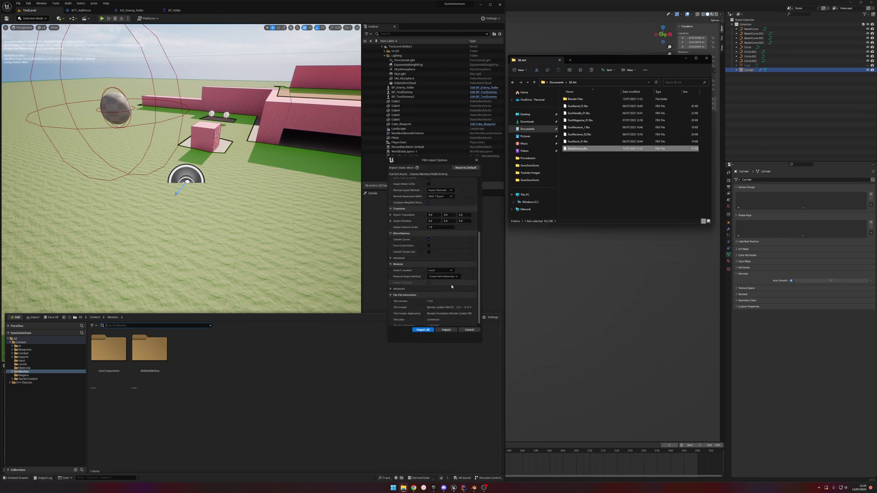
Step: Set the material import method to Do Not Create Material and import the RollerEnemy mesh
click(448, 276)
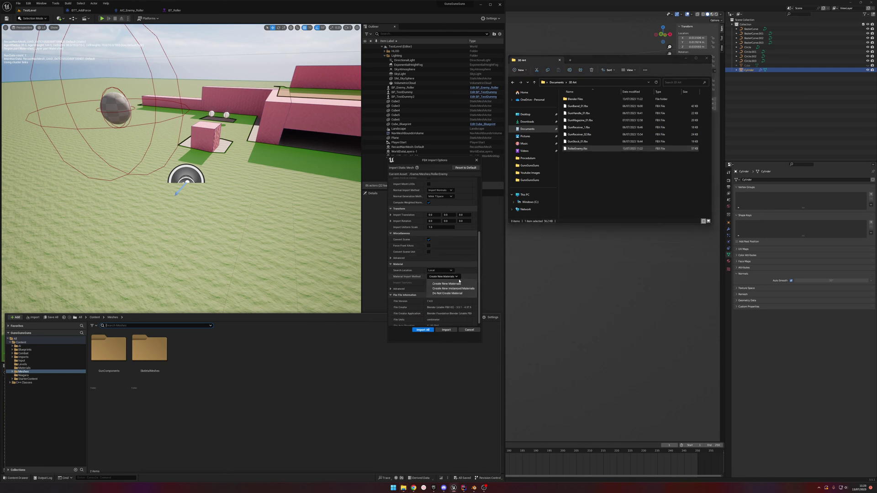
click(459, 294)
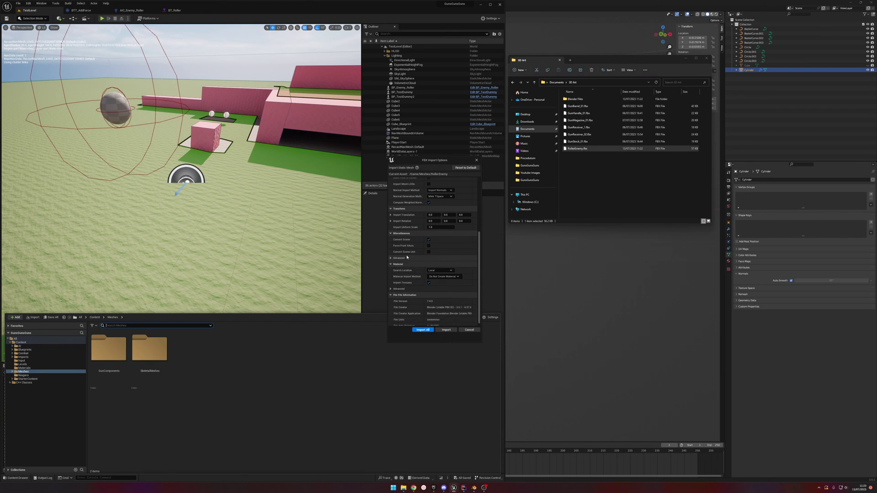
scroll(450, 299, down, 1)
scroll(451, 299, up, 5)
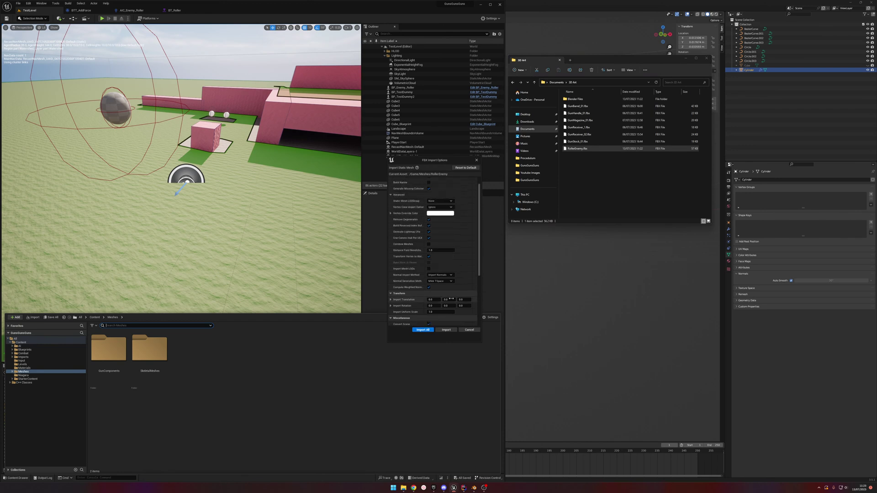
scroll(426, 269, up, 1)
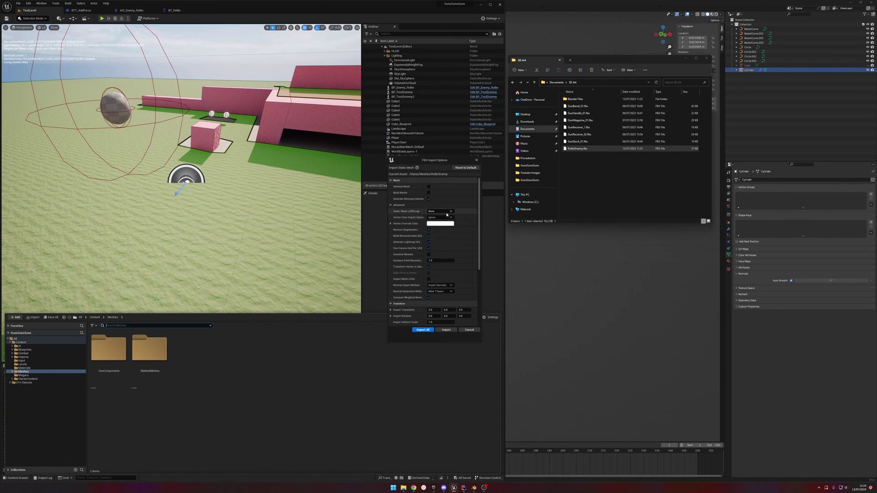
click(447, 331)
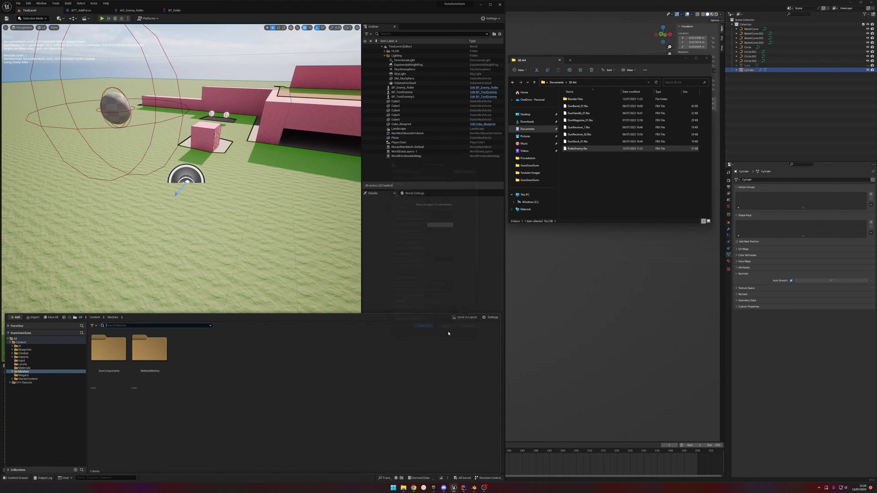
Step: Place the imported RollerEnemy mesh in the level as a trial, inspect it, and delete the placed actor
drag(506, 205, 190, 259)
right_drag(190, 259, 212, 251)
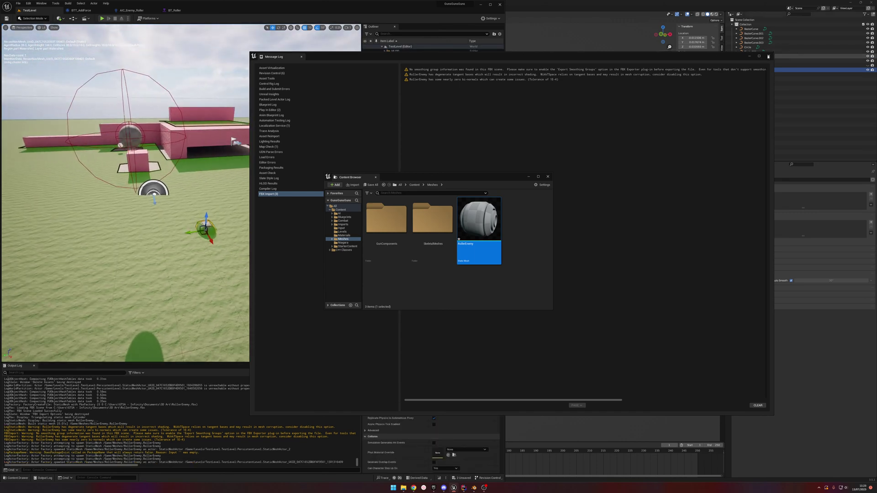
click(768, 57)
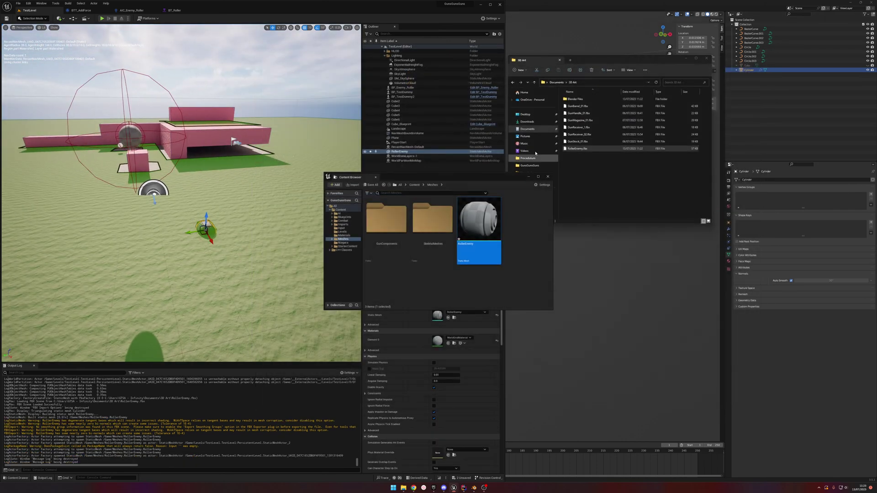
click(548, 178)
right_drag(217, 234, 209, 242)
key(w)
key(Delete)
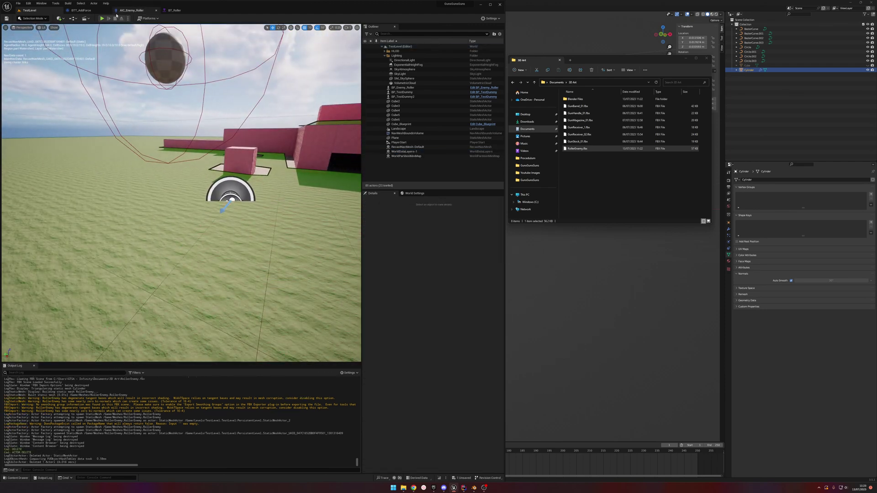
Step: Open the BP_Enemy_Roller blueprint from the AI content folder and select its mesh component
key(ctrl+space)
click(99, 317)
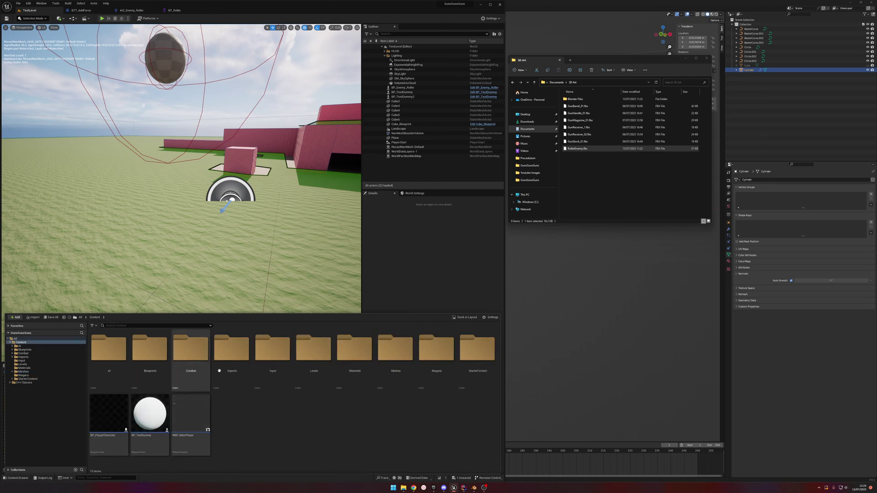
double_click(106, 363)
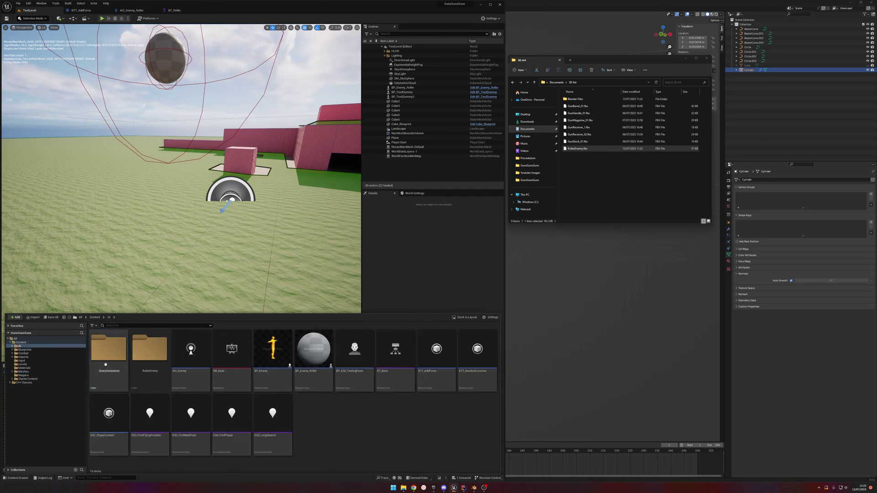
double_click(313, 365)
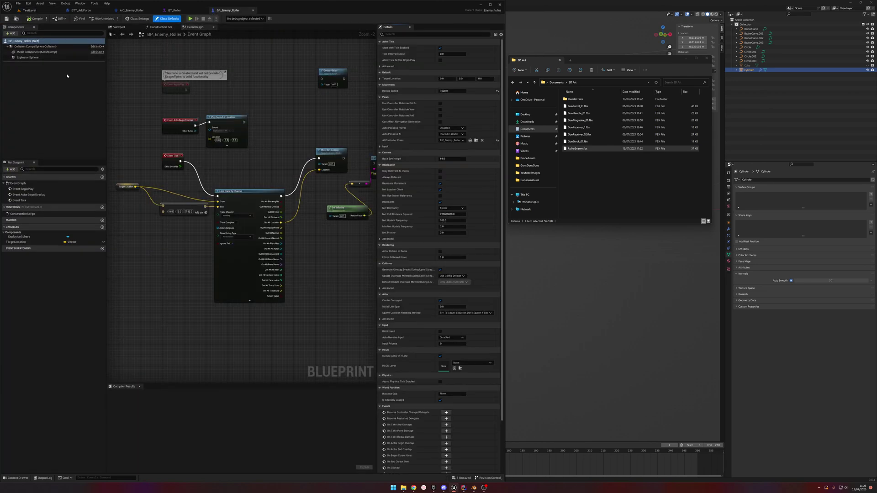
click(52, 53)
Step: Assign RollerEnemy as the static mesh of the blueprint's mesh component
click(468, 129)
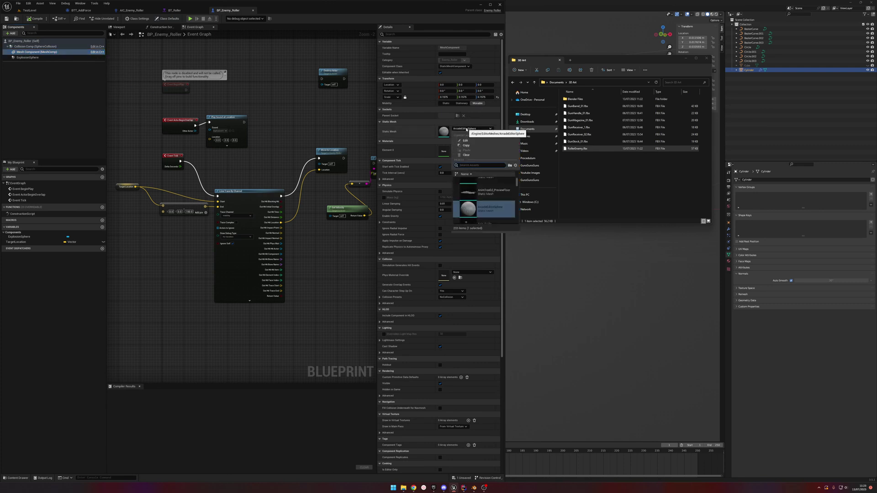
scroll(502, 200, down, 2)
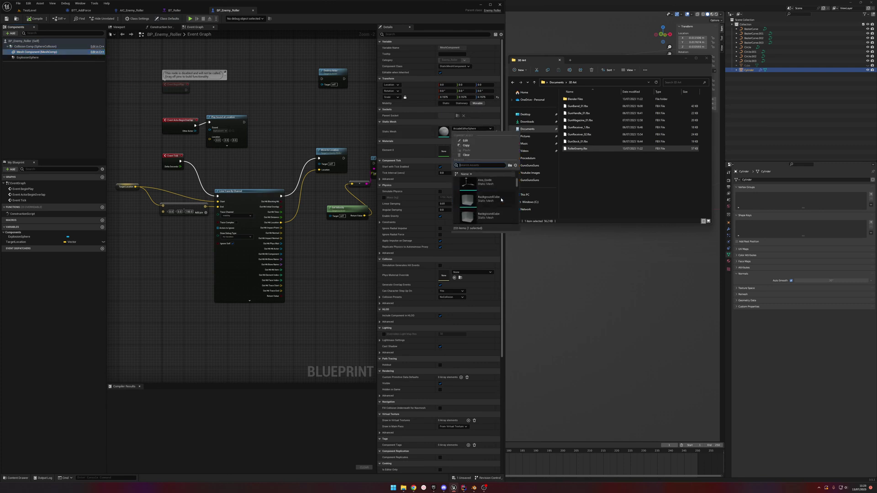
text(cylin)
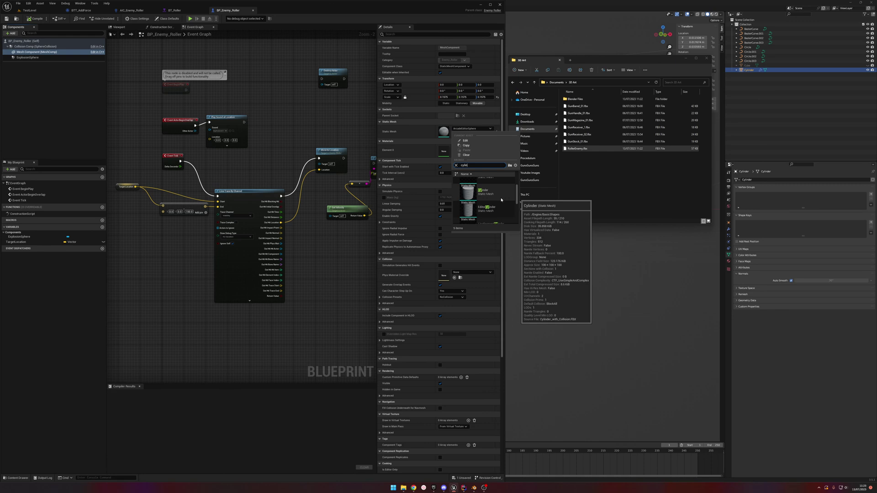
text(der)
scroll(499, 196, down, 1)
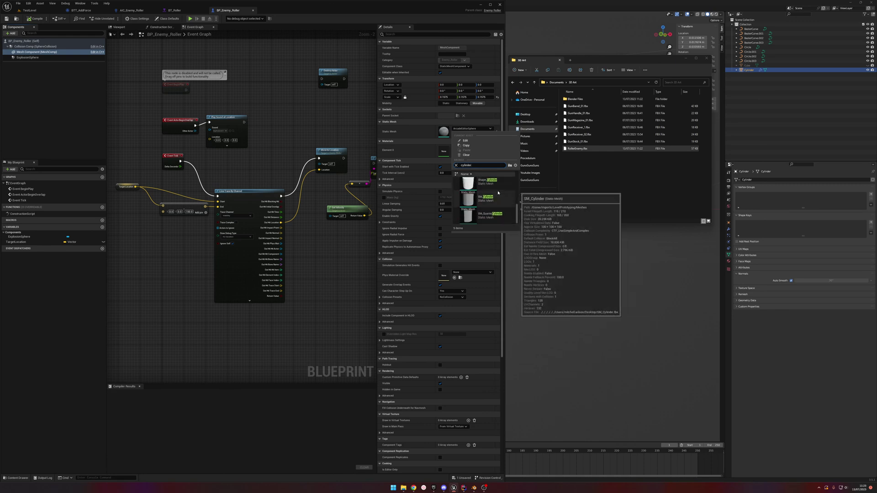
scroll(497, 193, down, 1)
text(e)
click(484, 183)
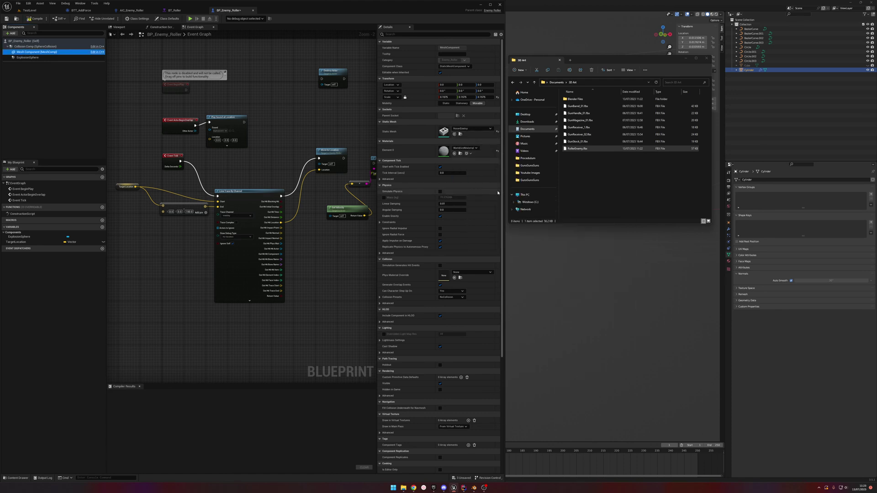
Step: Compile the roller blueprint, set the mesh component's scale to 1.0 on all axes, and save it
click(32, 20)
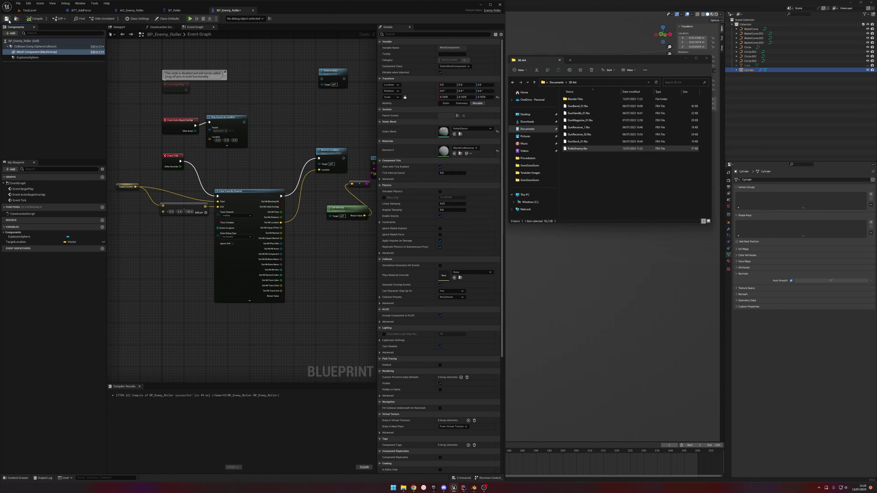
click(124, 28)
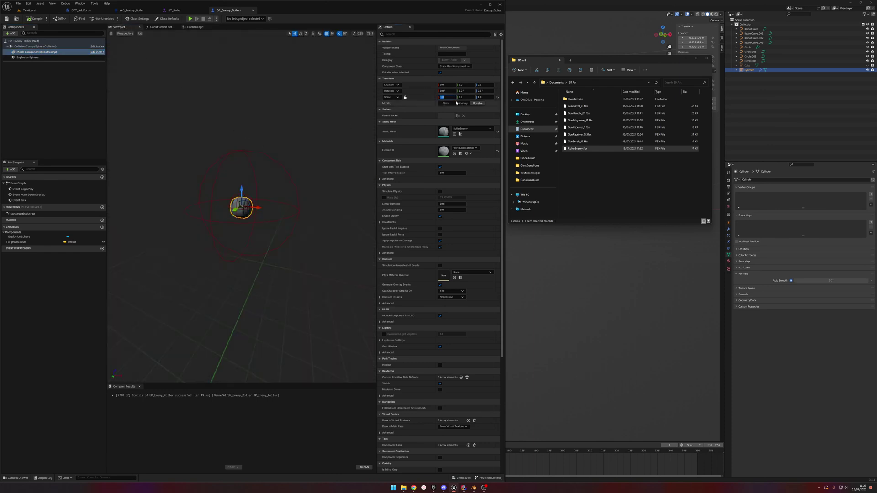
click(7, 19)
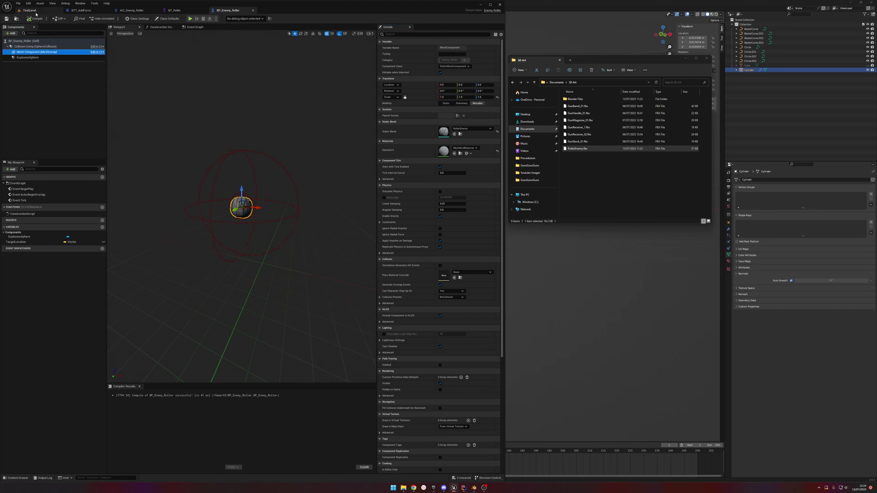
Step: Play TestLevel to check how the roller enemy moves with its new mesh
click(30, 10)
right_drag(168, 79, 171, 81)
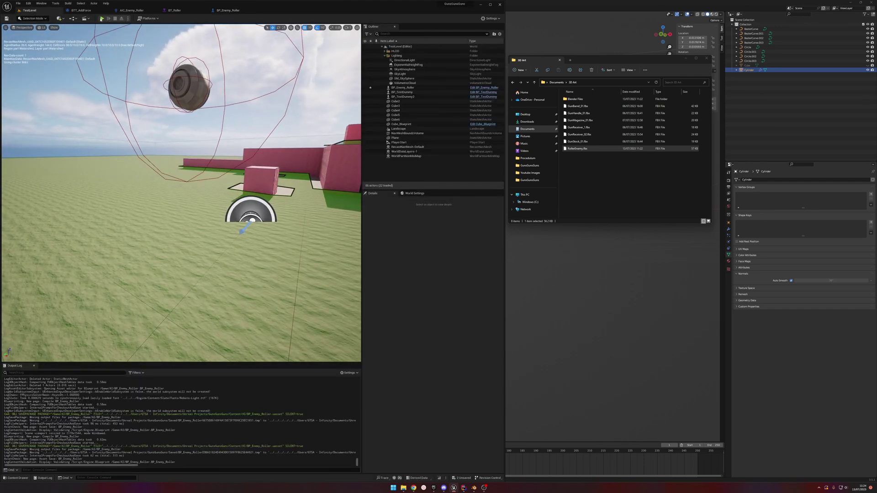
click(102, 19)
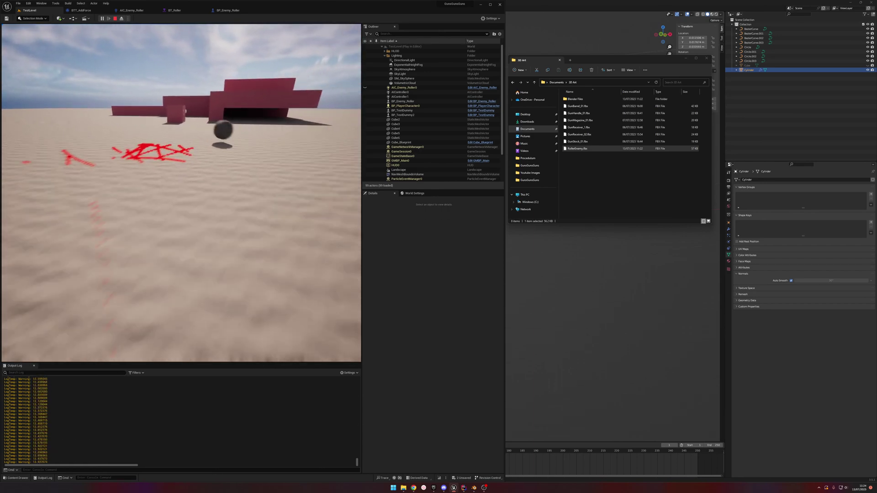
Step: Check the roller model's orientation in Blender and the RotateMesh function in Enemy_Roller.cpp
click(696, 304)
middle_drag(441, 232, 452, 423)
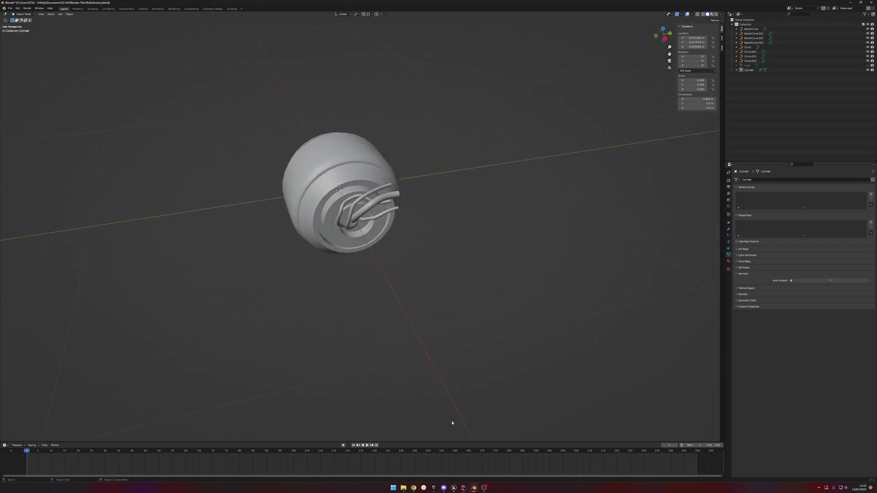
click(464, 487)
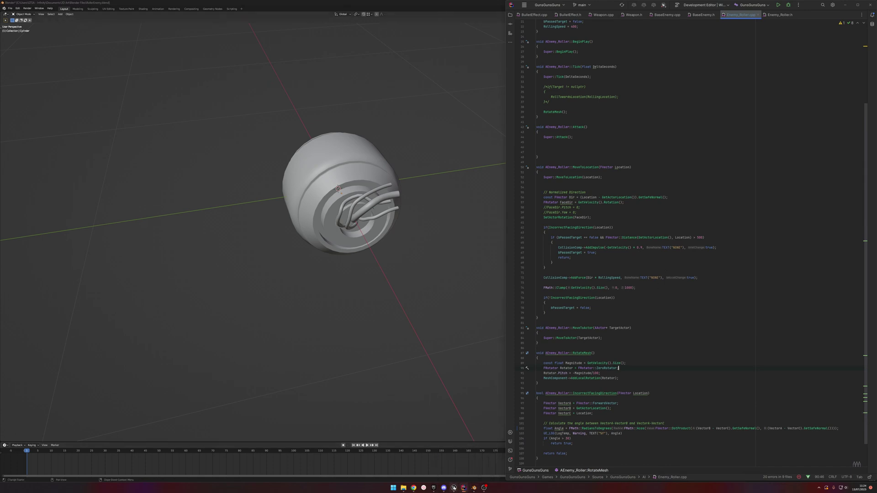
Step: Return to BP_Enemy_Roller in Unreal Engine and add an Arrow component under the mesh component
click(453, 488)
click(222, 11)
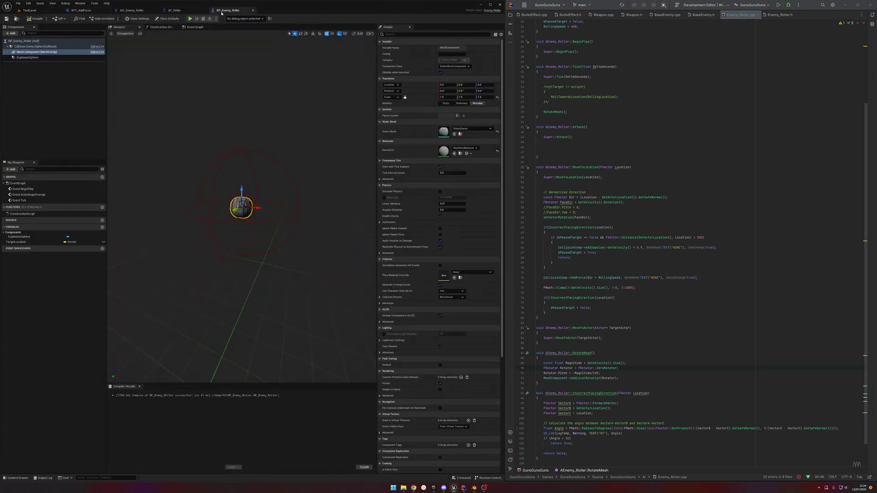
click(11, 34)
text(fo)
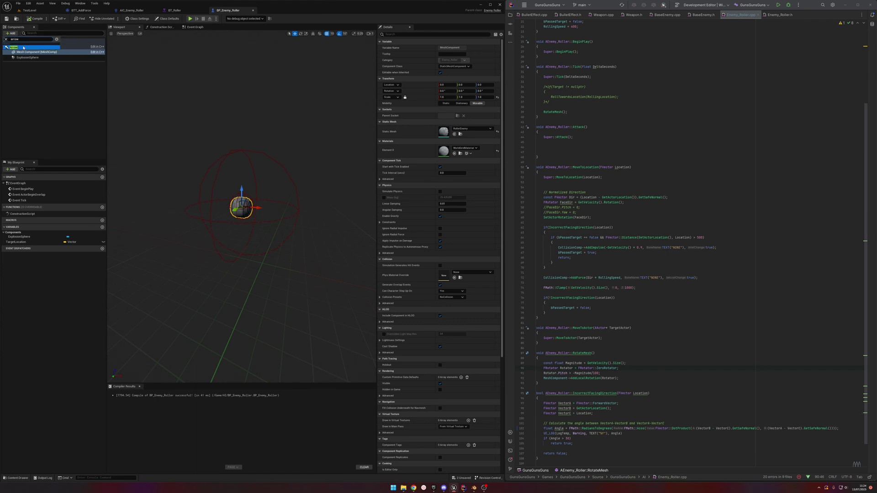
click(23, 48)
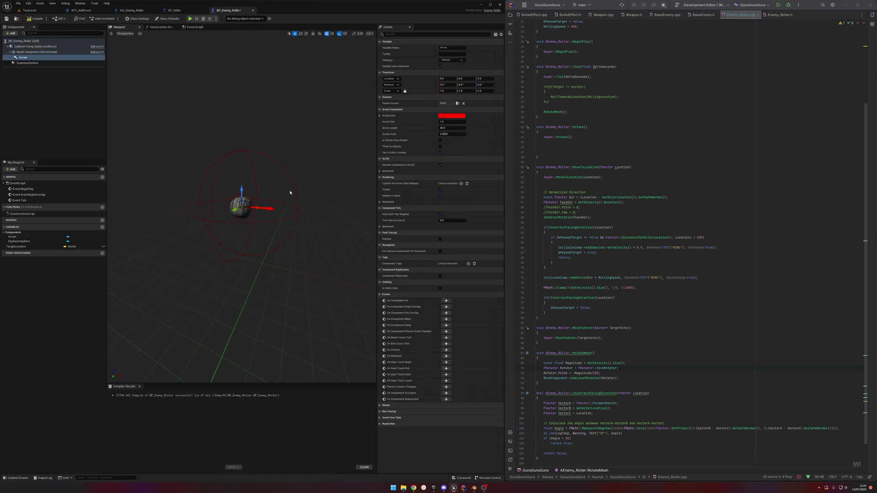
Step: Switch to Blender and rotate the roller body with all its cables 90 degrees around the Z axis
click(474, 488)
drag(421, 181, 421, 182)
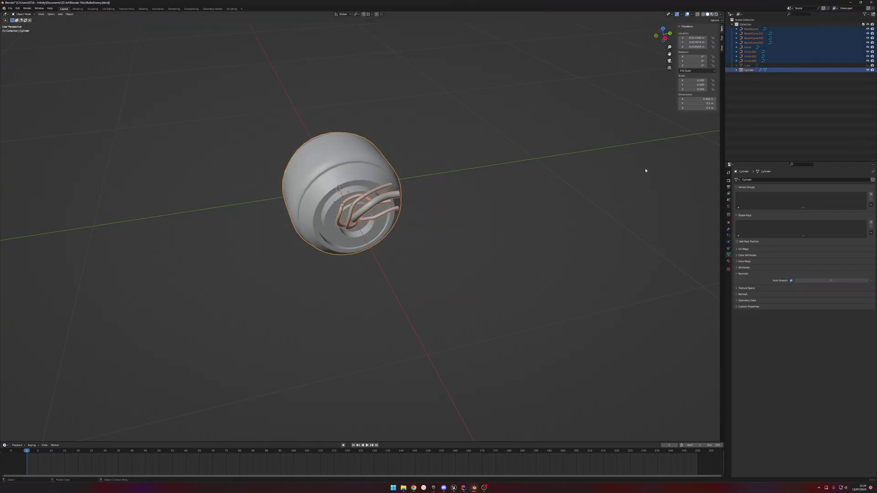
text(rz)
text(90)
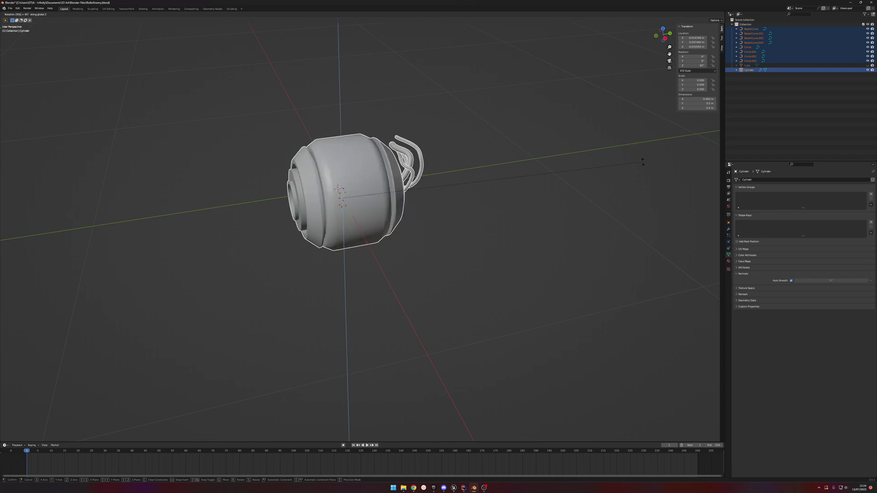
key(Return)
click(641, 166)
Step: Save the file, export the rotated cylindrical body as FBX, and return to Unreal Engine
click(376, 179)
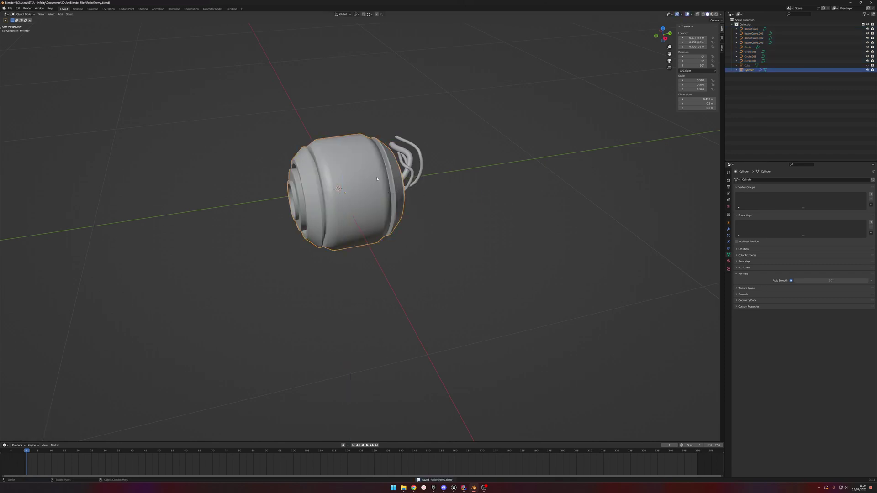
click(14, 10)
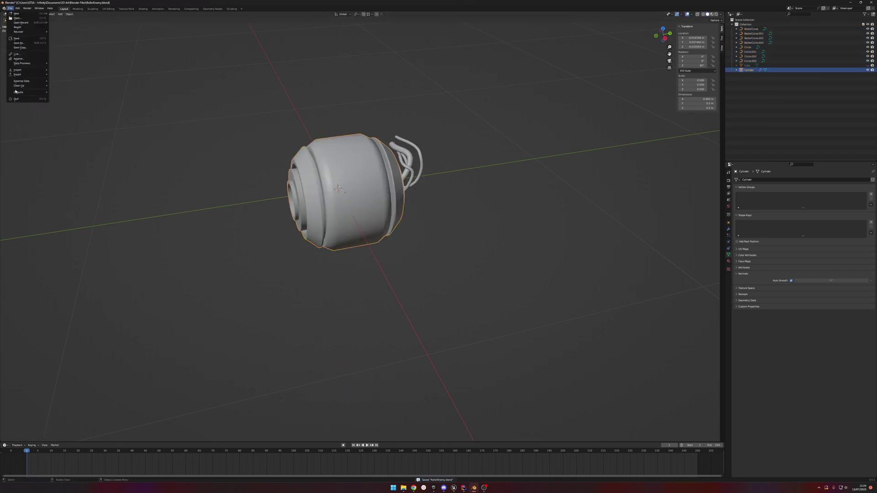
mouse_move(30, 76)
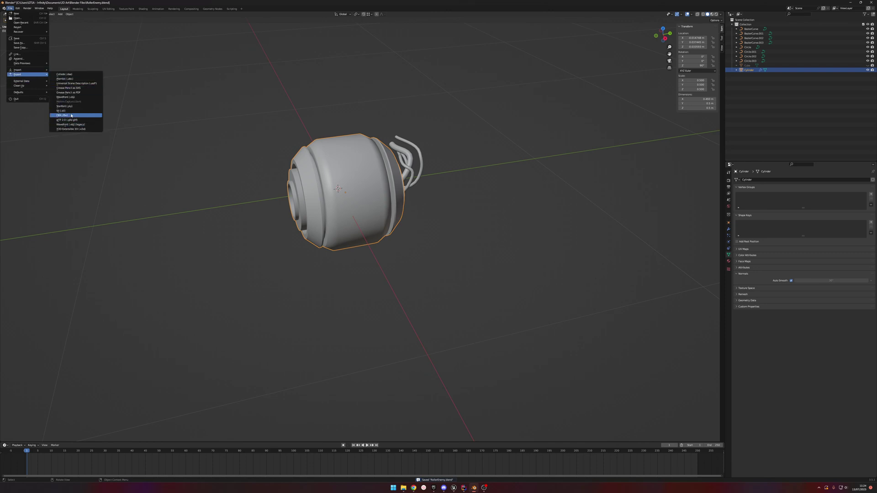
click(71, 115)
click(523, 309)
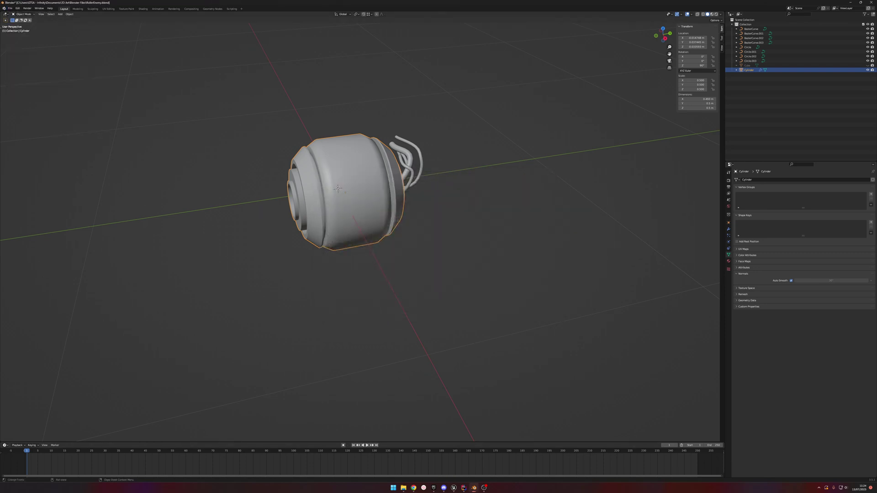
click(457, 488)
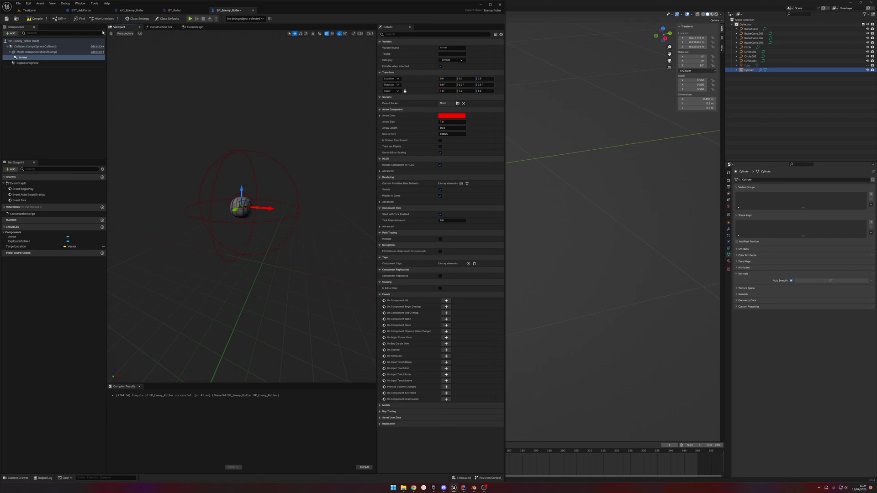
Step: Return to TestLevel and reimport the RollerEnemy static mesh in the Meshes folder
click(30, 10)
click(17, 478)
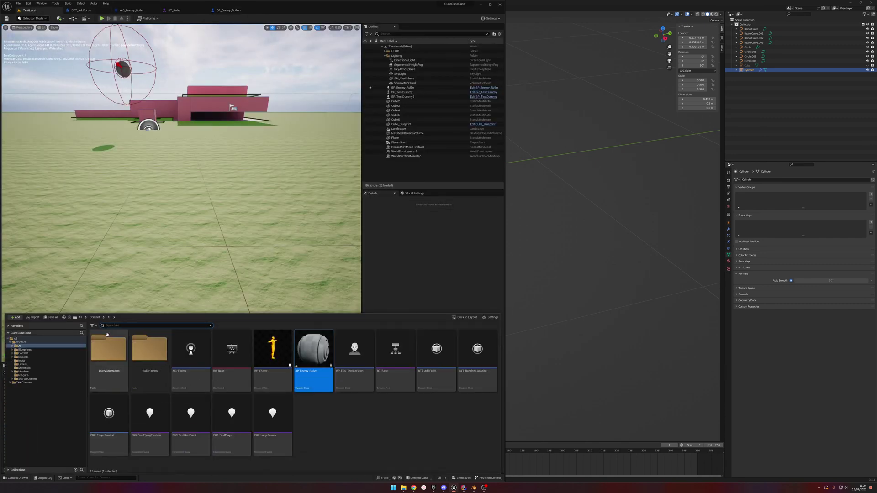
click(23, 371)
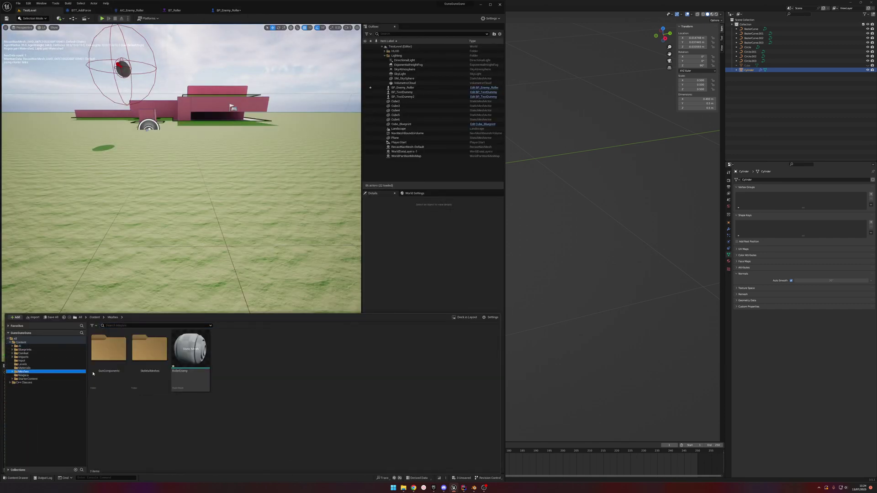
right_click(191, 366)
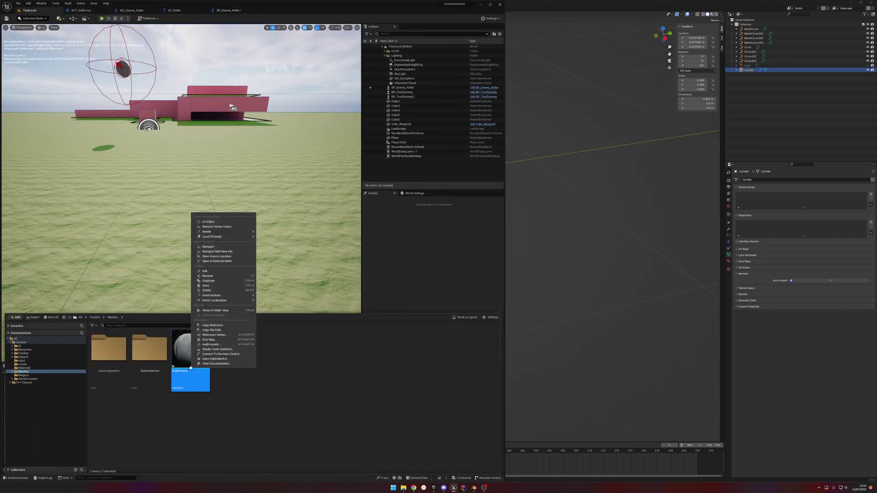
click(208, 246)
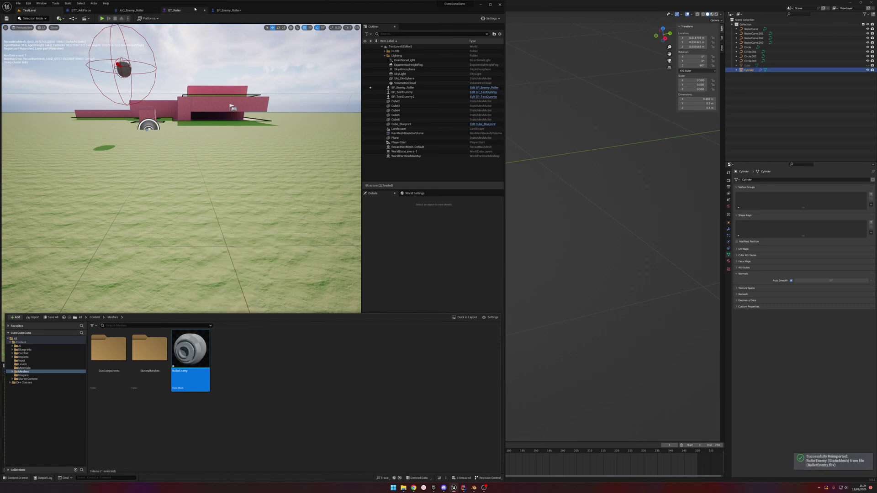
Step: Play TestLevel to check how the reimported roller enemy rolls, and stop the session
click(232, 10)
click(55, 11)
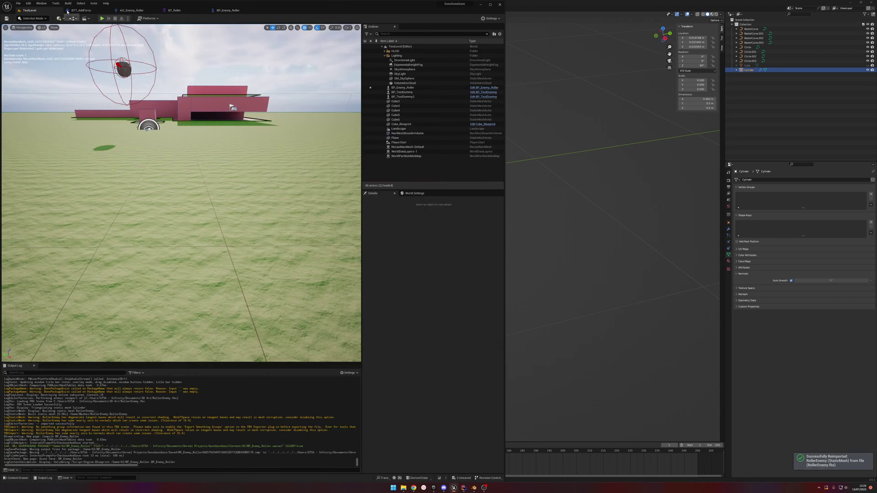
click(101, 19)
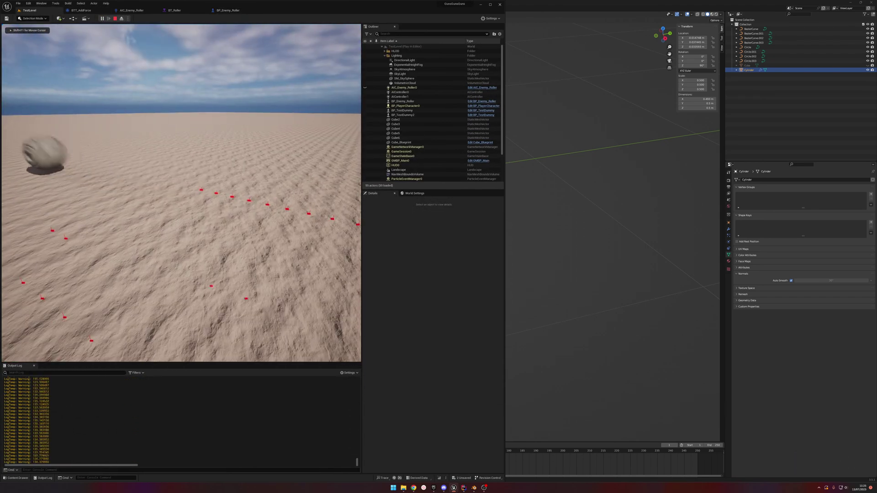
key(s)
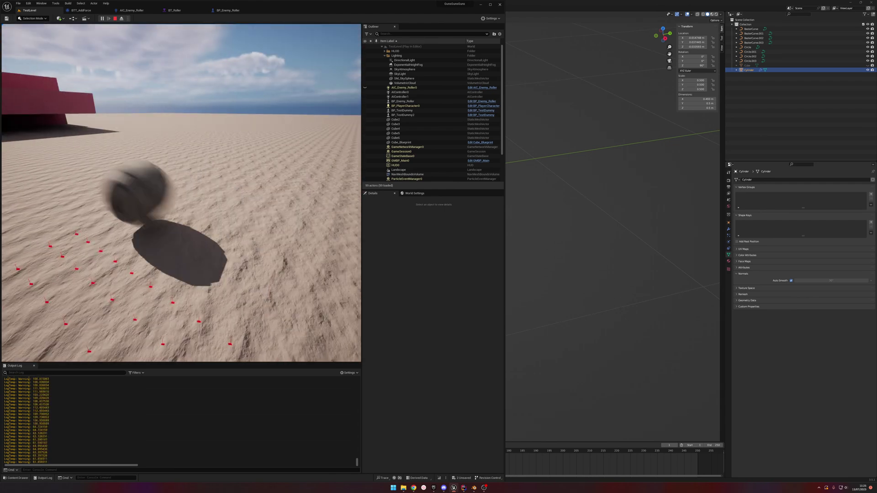
key(Escape)
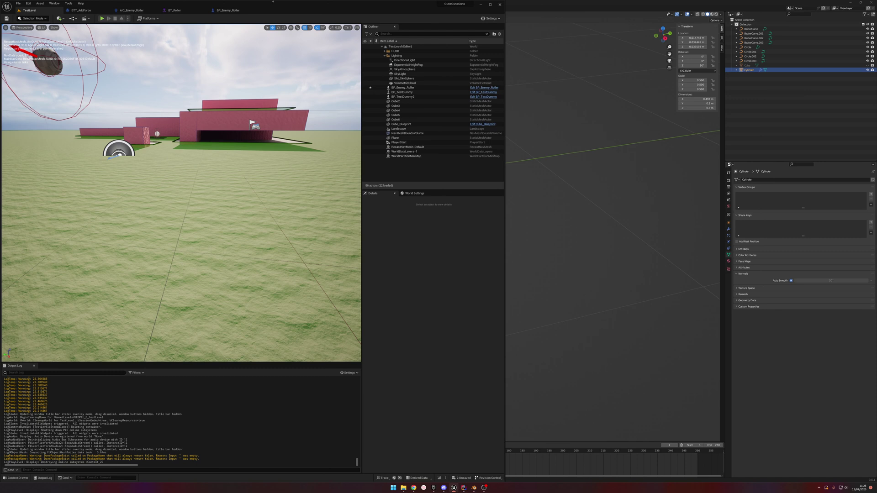
Step: Inspect the roller mesh's orientation relative to the Arrow component in the BP_Enemy_Roller viewport
click(227, 10)
right_drag(209, 92, 167, 89)
key(w)
key(s)
key(a)
key(w)
key(d)
click(27, 58)
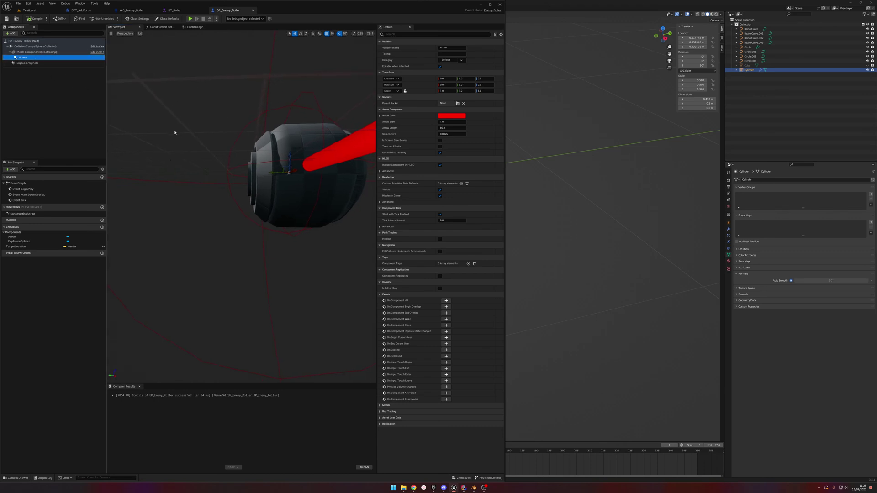
Step: Reduce the collision component's sphere radius so that it sits closer to the roller mesh
click(306, 99)
click(307, 99)
right_drag(307, 98, 322, 87)
key(s)
right_drag(274, 155, 274, 163)
key(w)
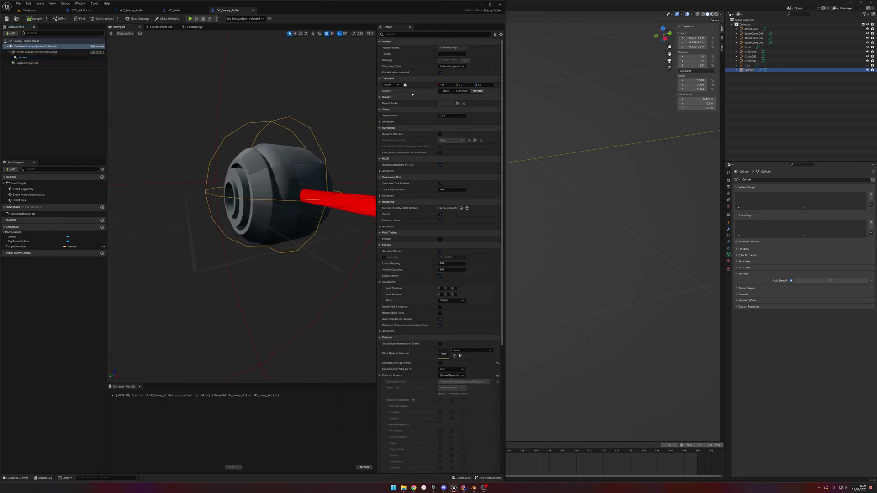
drag(444, 116, 434, 116)
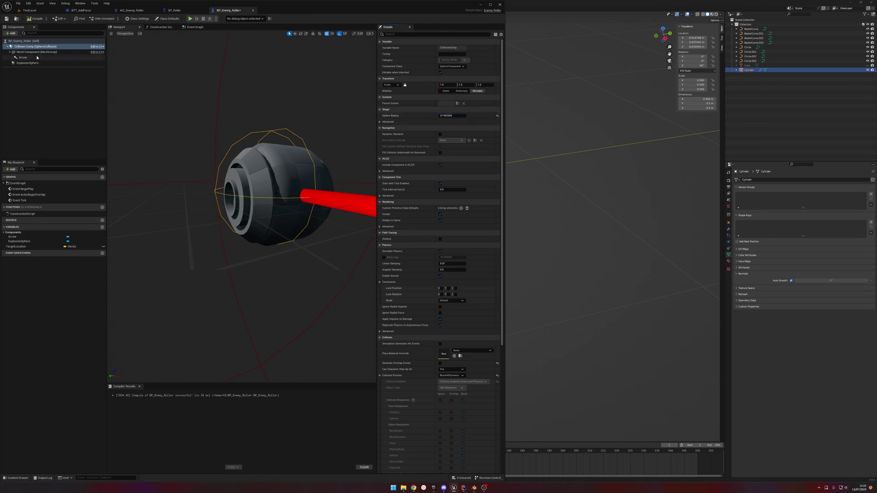
Step: Delete the Arrow component under the mesh component
click(23, 57)
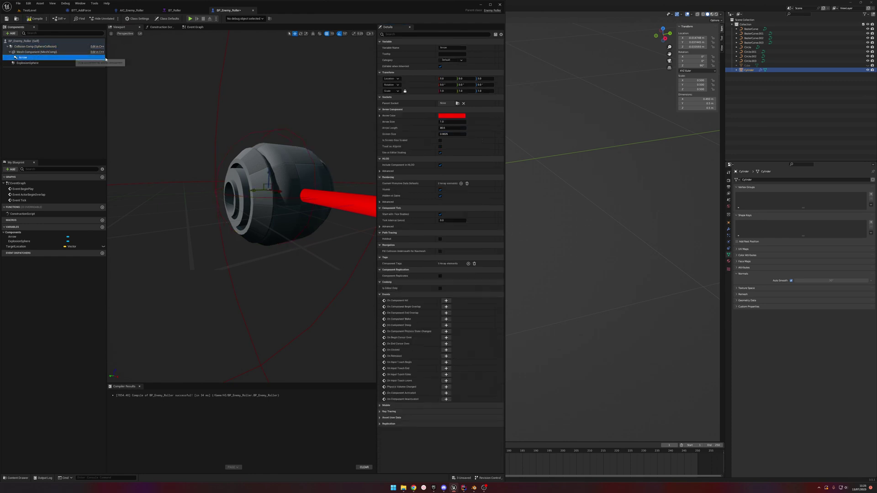
click(37, 51)
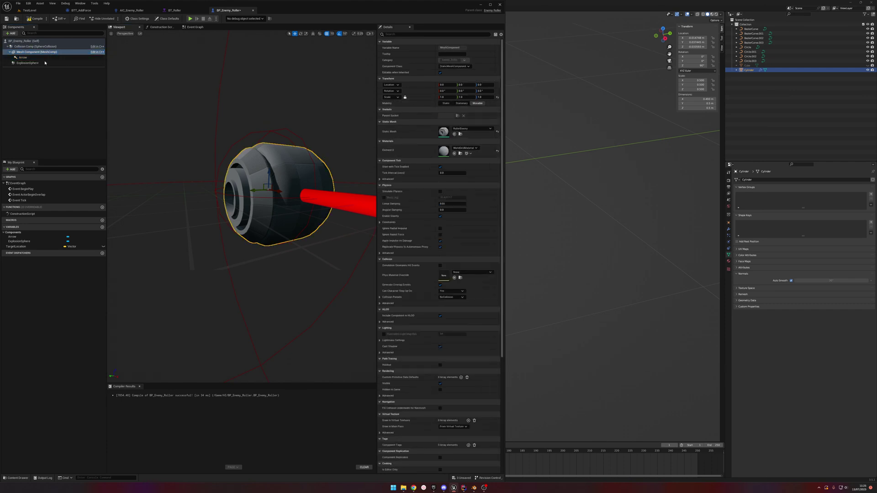
click(28, 57)
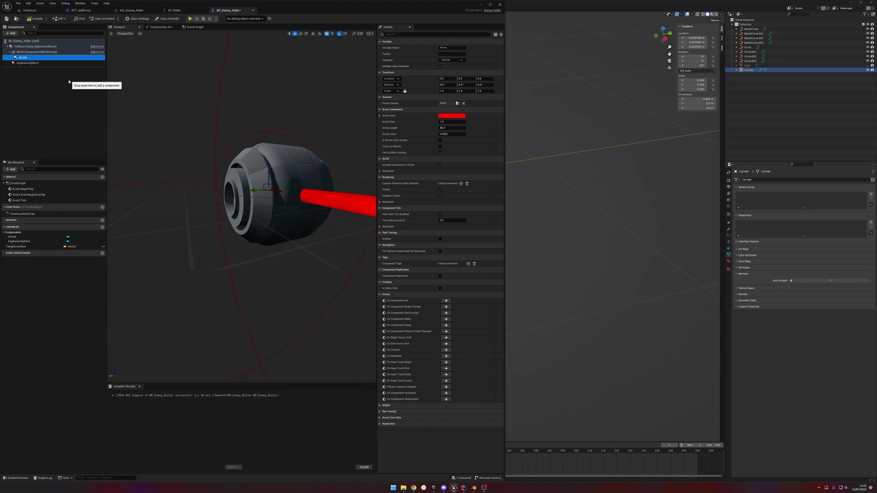
key(Delete)
Step: Try moving the mesh component vertically inside the collision sphere, and undo the moves
click(45, 52)
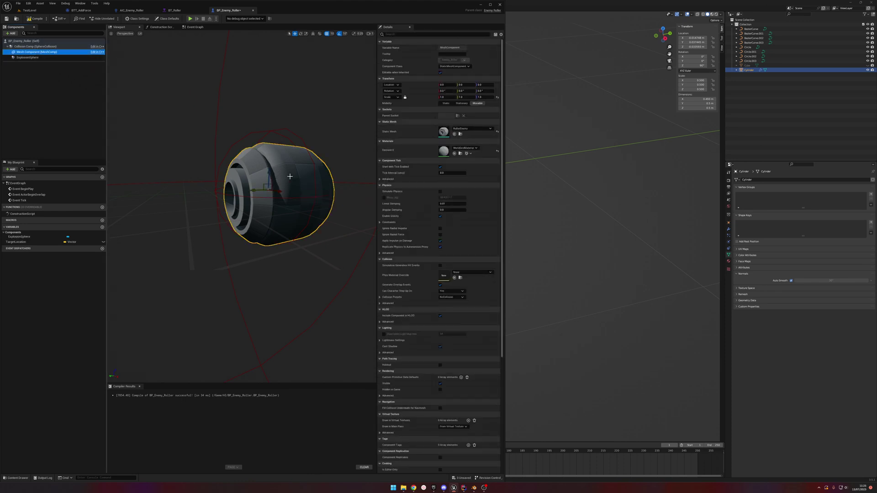
click(271, 173)
drag(275, 163, 269, 144)
key(ctrl+z)
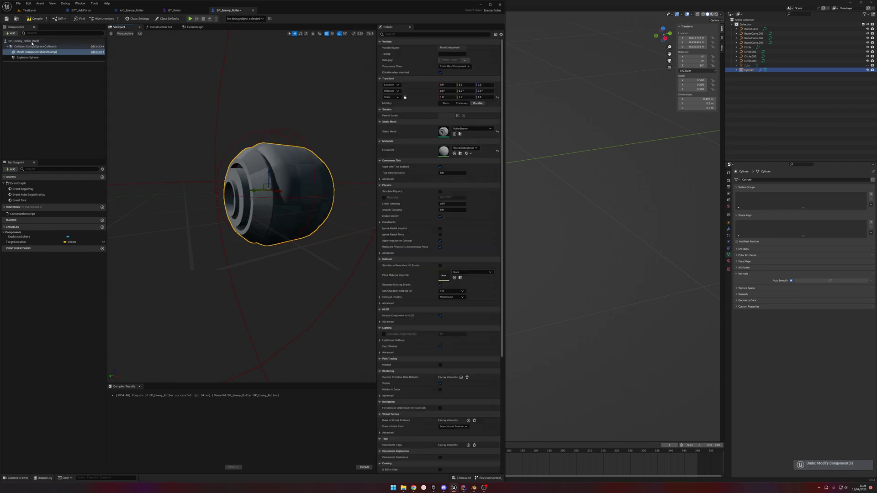
click(27, 47)
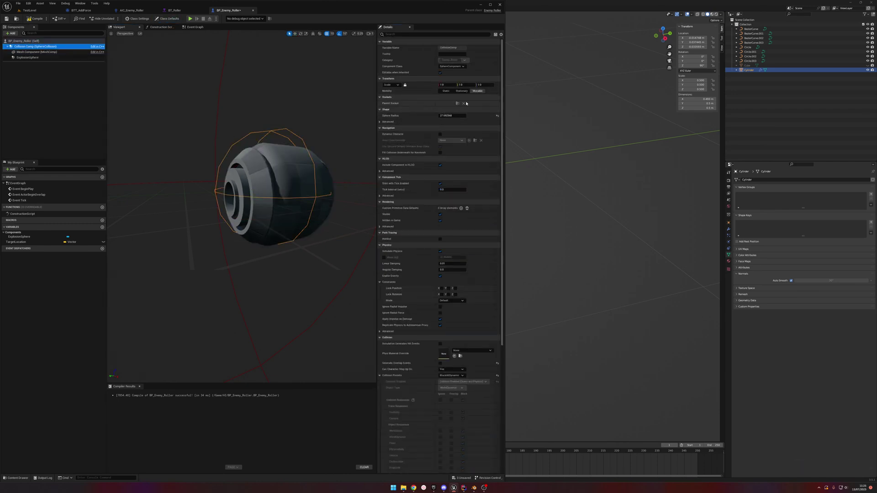
click(36, 51)
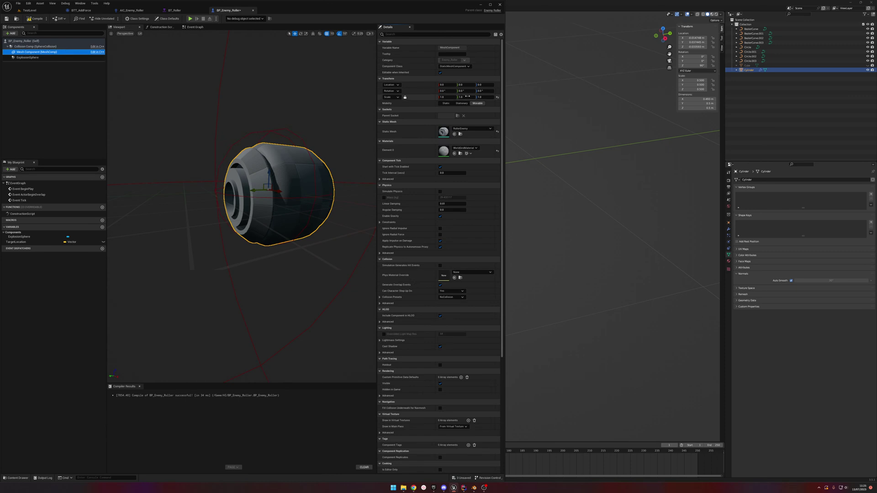
drag(484, 84, 488, 85)
key(ctrl+z)
Step: Examine from several sides how the roller mesh sits relative to its pivot and collision sphere
right_drag(315, 155, 365, 158)
key(w)
right_drag(293, 183, 315, 181)
key(s)
key(w)
scroll(310, 183, down, 1)
scroll(311, 182, down, 4)
key(w)
key(s)
key(a)
right_drag(256, 158, 279, 153)
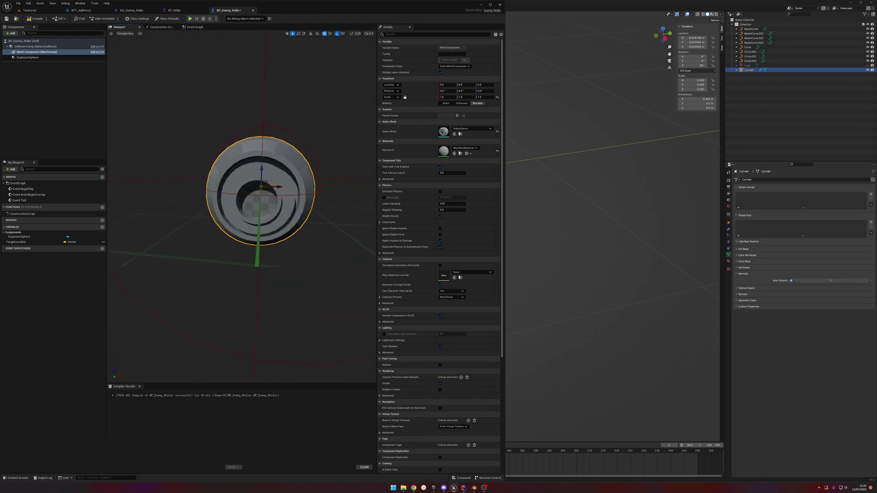
Step: Shrink the collision component's sphere radius further and compare it with the roller mesh from the side
click(28, 57)
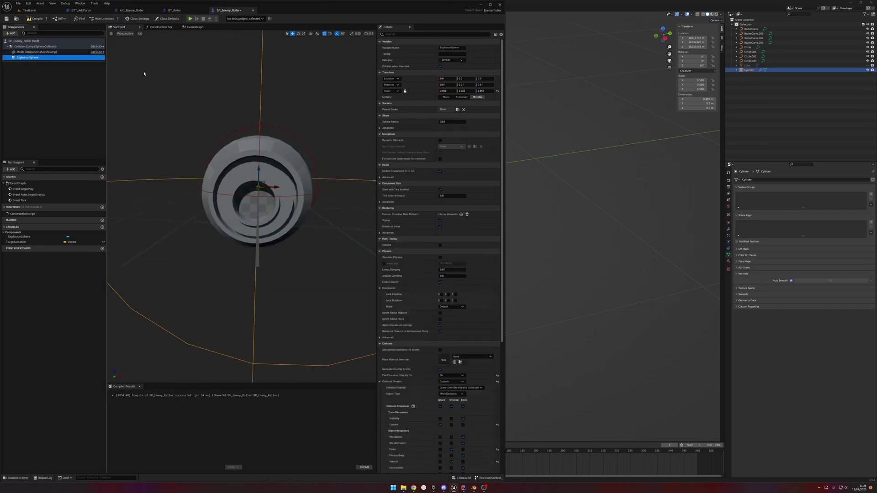
click(50, 46)
drag(452, 116, 431, 115)
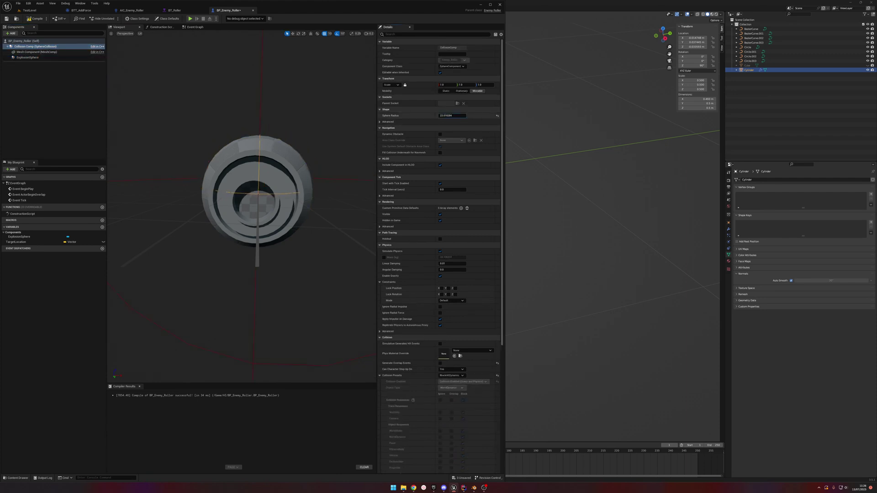
key(d)
right_drag(315, 154, 175, 177)
key(w)
key(s)
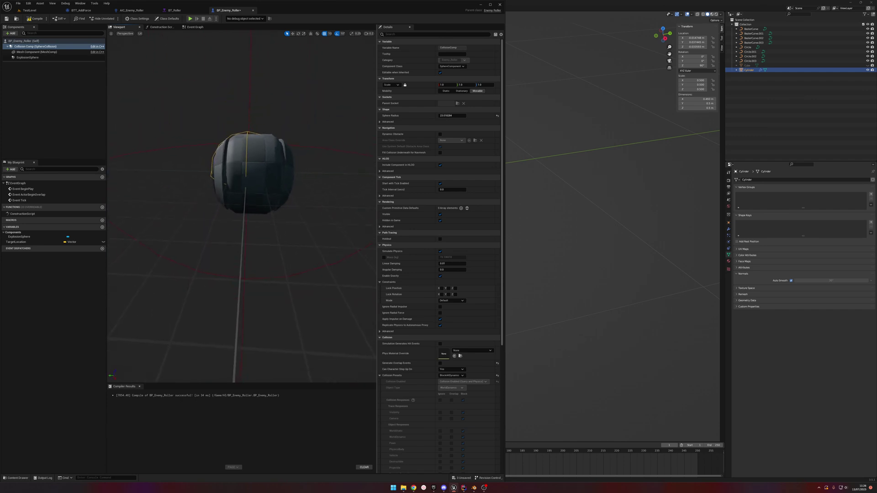
Step: Switch to Blender and select the cylindrical roller body, checking its position around the world origin
click(463, 203)
click(417, 176)
middle_drag(415, 170, 463, 153)
click(352, 237)
click(338, 233)
drag(450, 135, 167, 330)
Step: Try moving the cylinder's geometry to its origin, and undo it
right_click(347, 108)
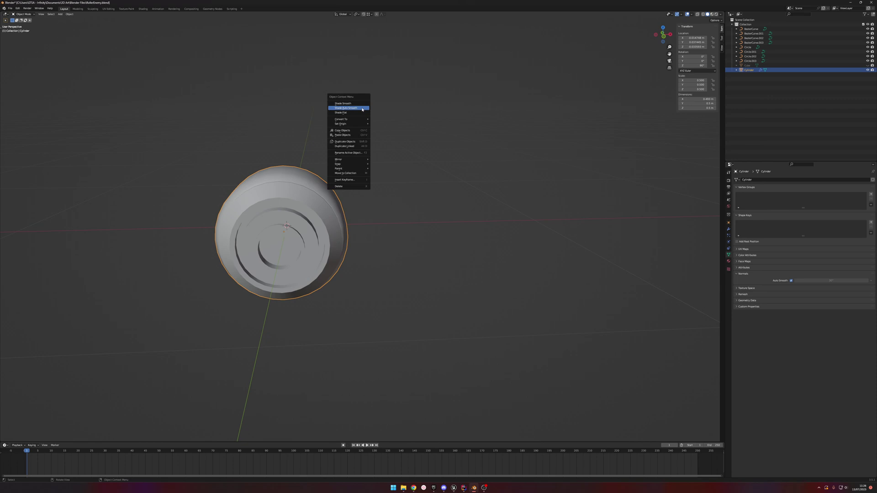
mouse_move(356, 123)
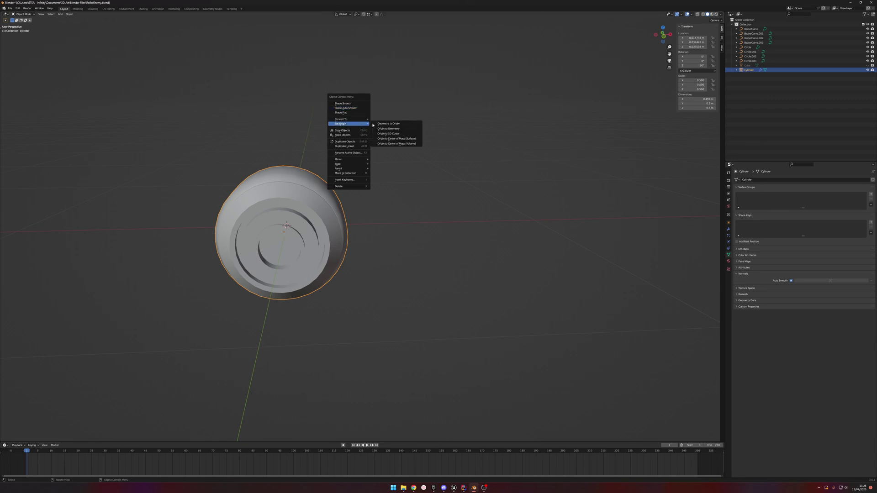
click(404, 124)
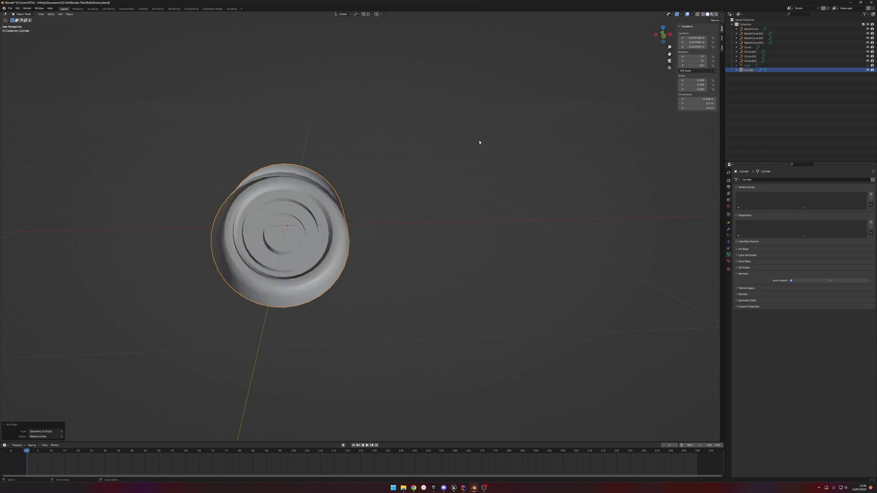
key(ctrl+z)
Step: Apply the roller body's modifier and set its geometry to its origin
click(728, 230)
click(858, 187)
click(840, 194)
right_click(470, 169)
mouse_move(484, 171)
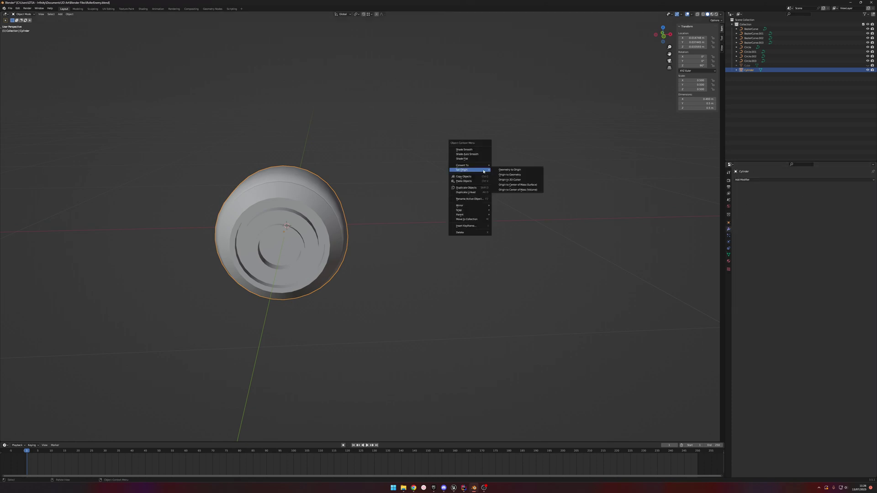
click(521, 170)
Step: Set the roller body's origin to its center of mass (surface) and move the geometry to that origin
middle_drag(404, 180, 460, 168)
right_click(459, 170)
mouse_move(459, 170)
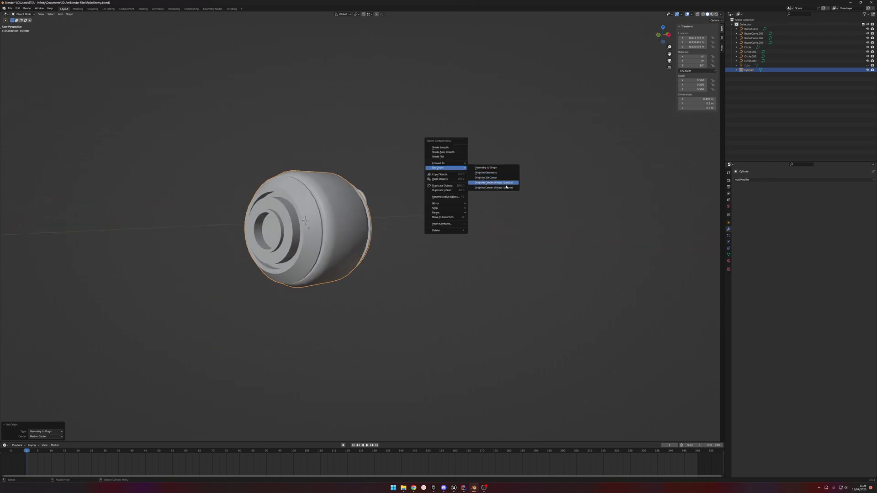
click(504, 183)
right_click(409, 185)
middle_drag(400, 191, 570, 203)
mouse_move(411, 185)
click(459, 185)
Step: Set the roller body's origin to the 3D cursor and move its geometry to that origin
key(Tab)
key(Tab)
right_click(571, 162)
mouse_move(573, 162)
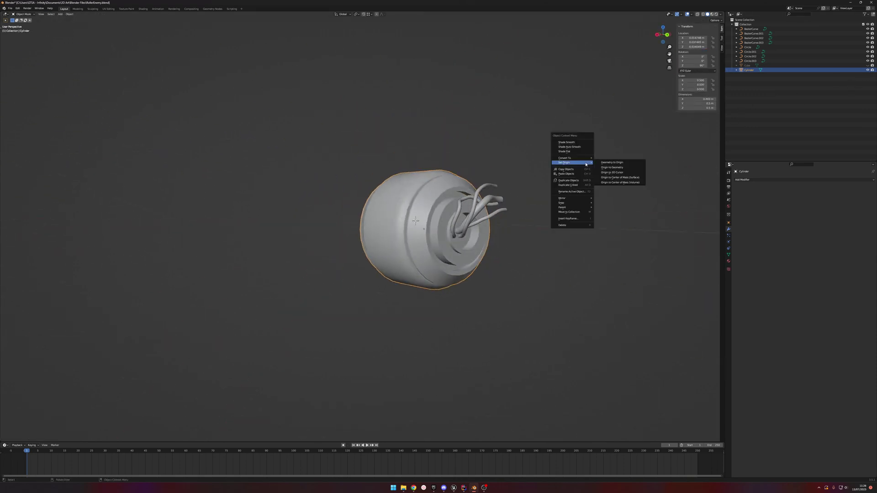
click(625, 172)
right_click(548, 171)
mouse_move(561, 173)
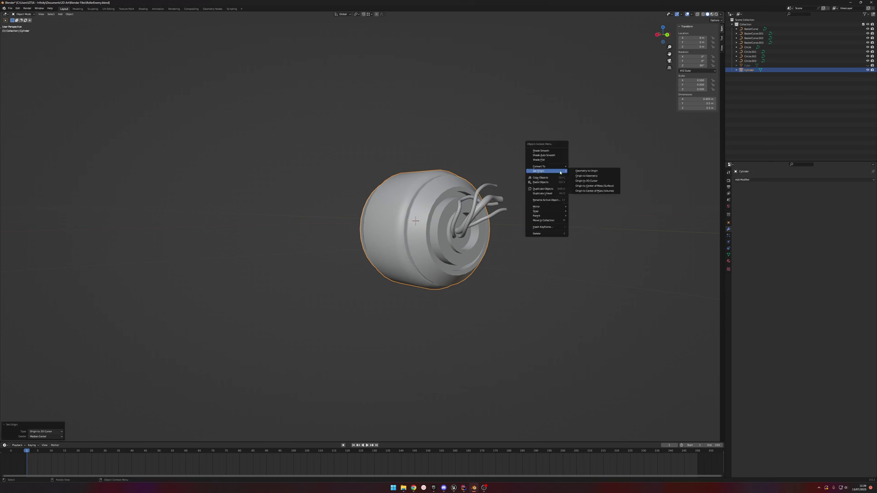
click(589, 171)
Step: Save RollerEnemy.blend and export the recentered roller body as FBX over RollerEnemy.fbx
middle_drag(587, 176, 519, 174)
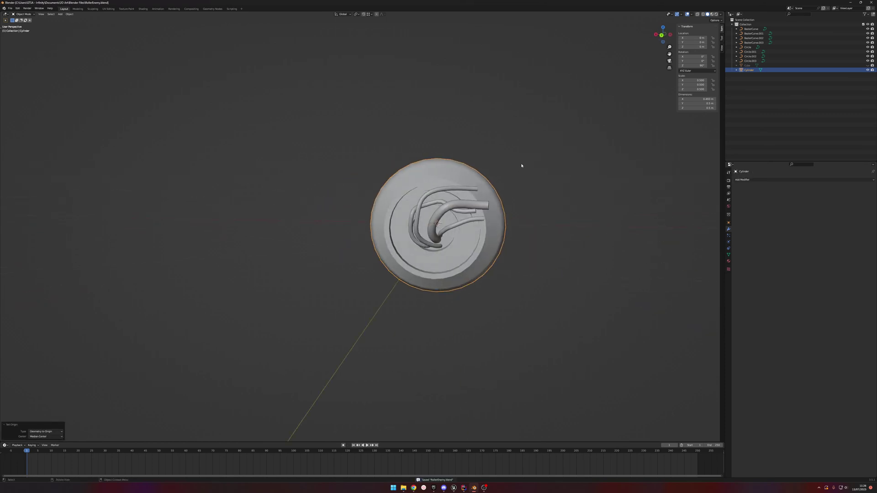
click(10, 8)
mouse_move(23, 75)
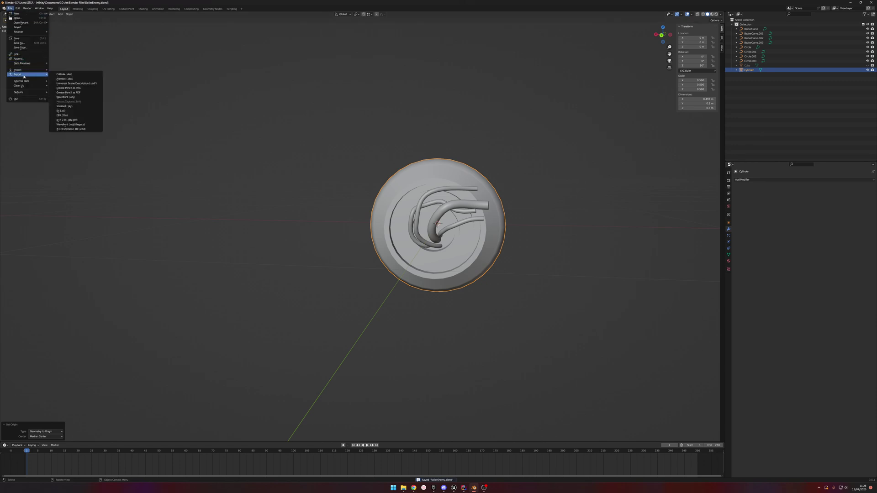
click(64, 115)
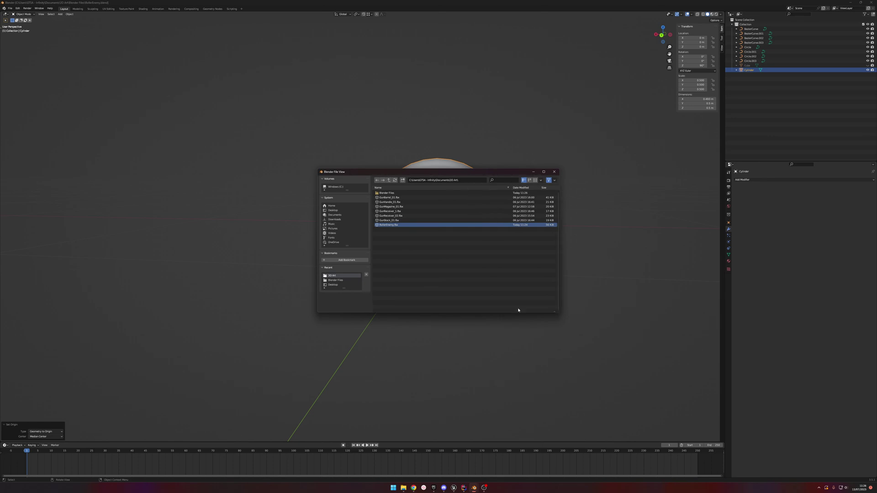
click(512, 307)
Step: Switch to Unreal Editor and reimport the RollerEnemy static mesh from its updated FBX file
click(453, 488)
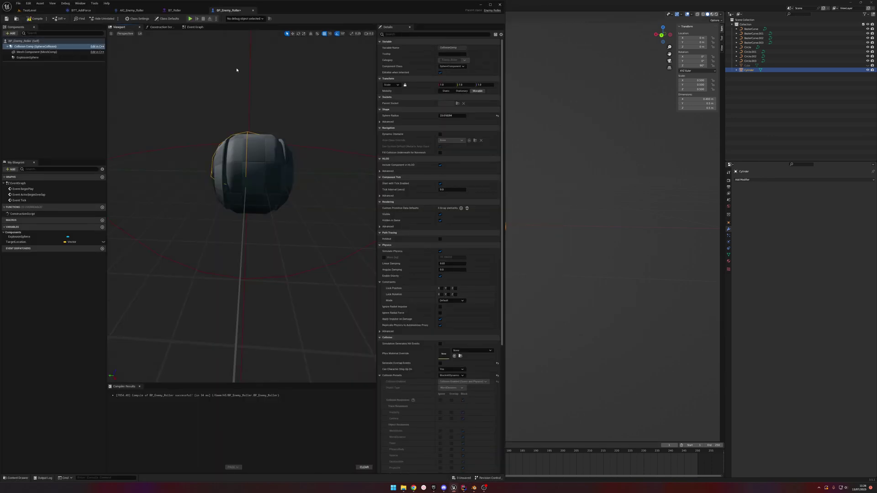
click(29, 10)
key(ctrl+space)
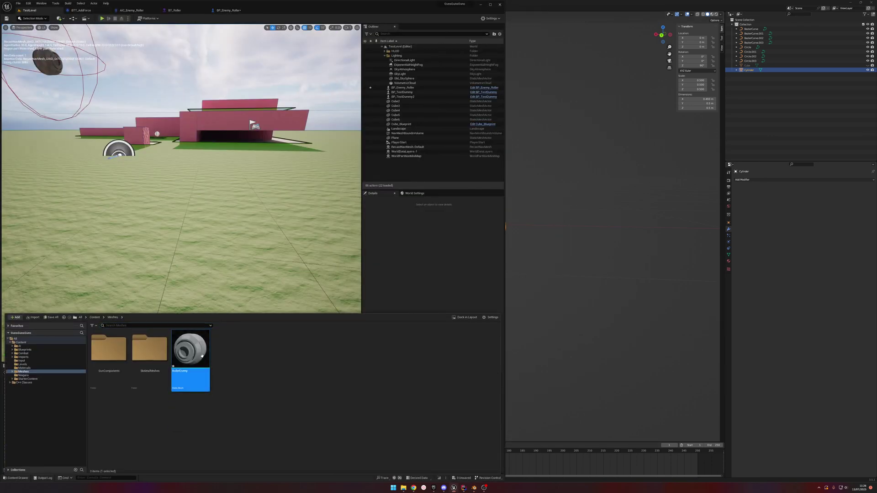
right_click(202, 355)
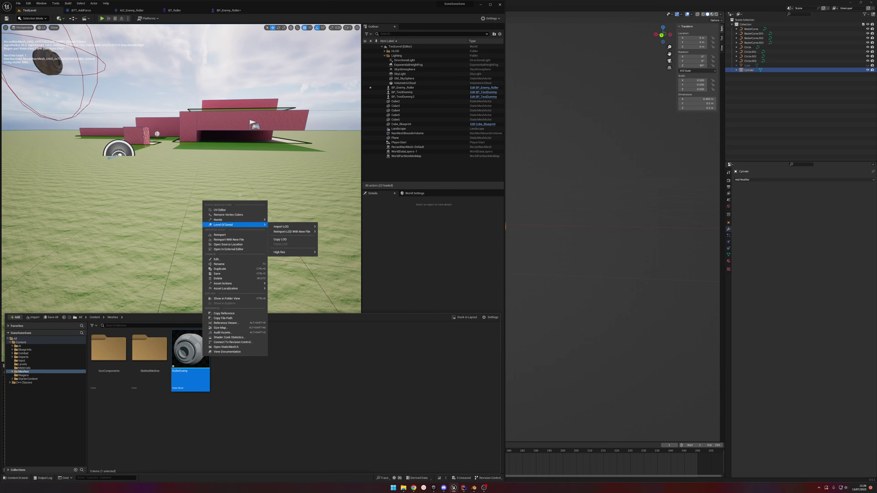
click(219, 235)
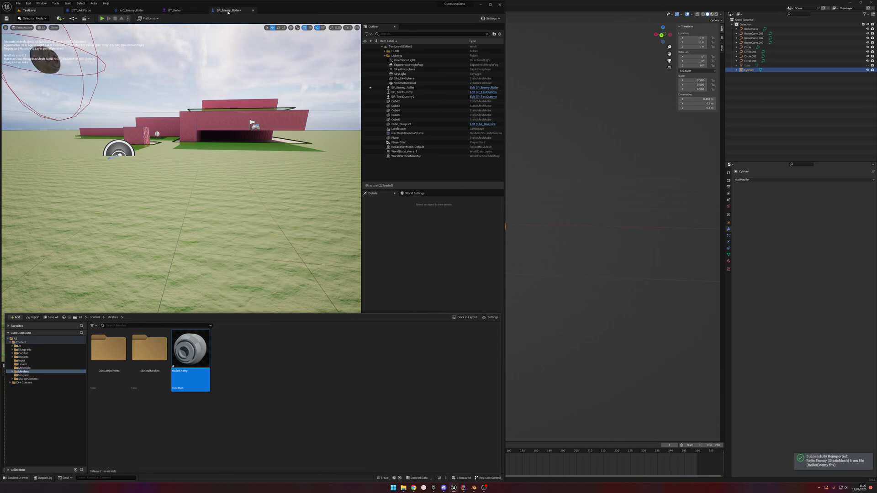
Step: Adjust the collision component's sphere radius in BP_Enemy_Roller to fit the recentered roller mesh, and compile the Blueprint
click(228, 10)
mouse_move(282, 154)
right_down()
mouse_move(255, 148)
mouse_move(282, 144)
mouse_move(283, 158)
mouse_move(258, 151)
mouse_move(285, 158)
right_up()
click(50, 47)
drag(452, 116, 464, 116)
right_drag(274, 182, 238, 181)
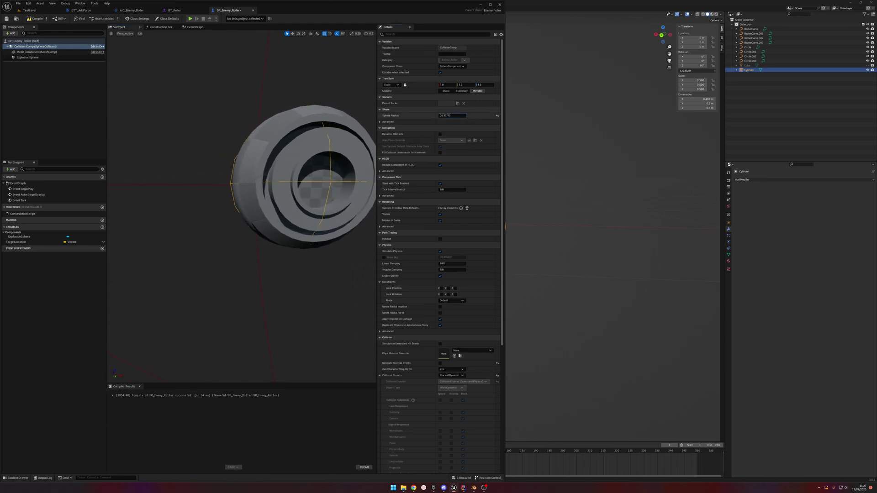
right_drag(274, 182, 315, 183)
key(F7)
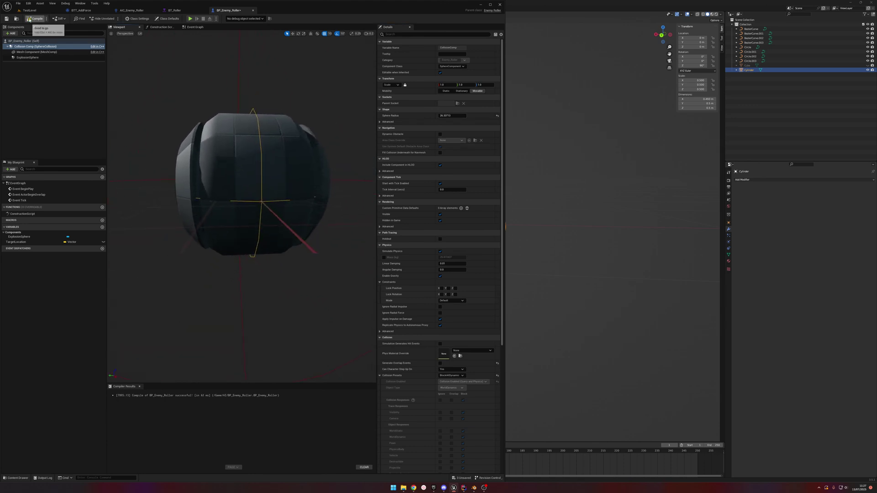
right_drag(256, 205, 299, 213)
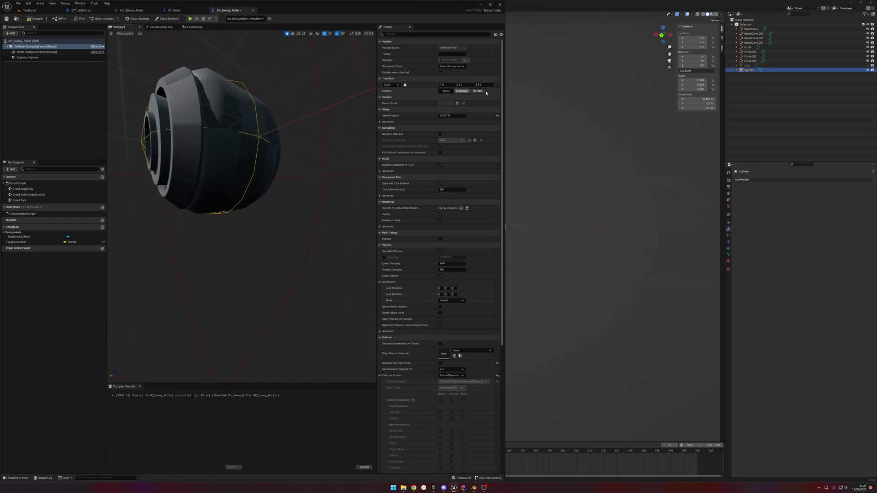
drag(455, 115, 452, 114)
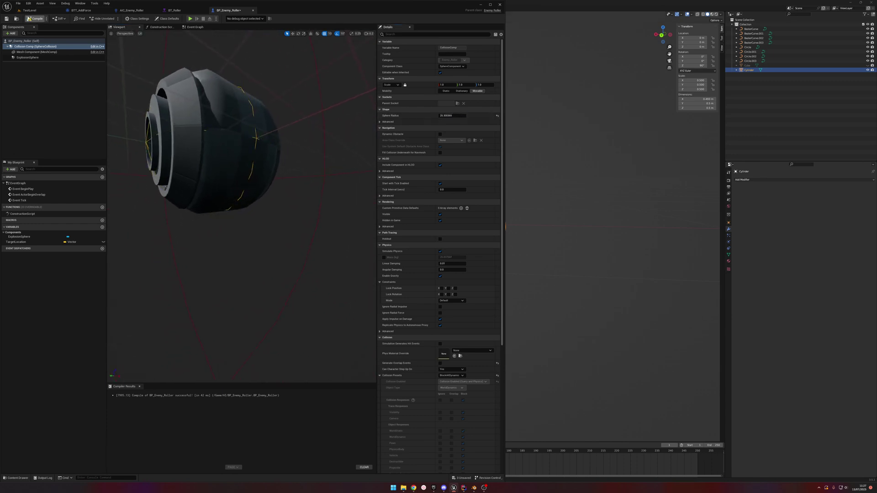
Step: Play-test TestLevel with the refitted roller enemy and save the level
click(30, 10)
click(103, 19)
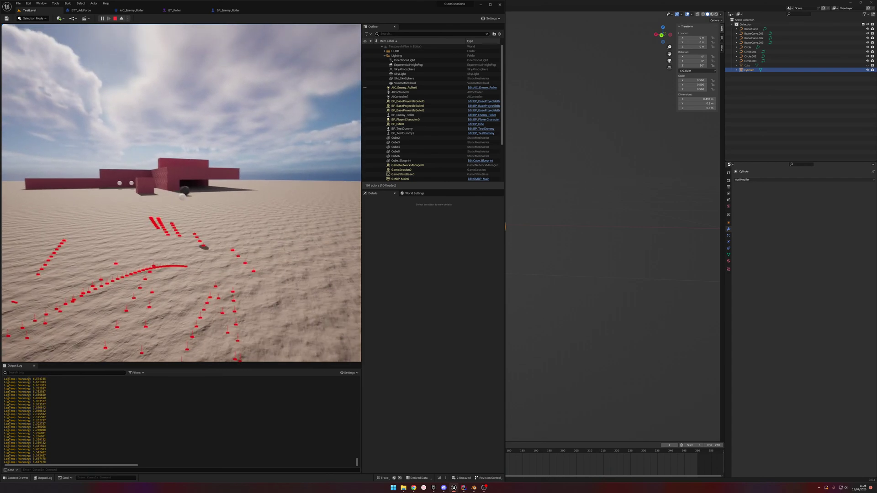
key(Escape)
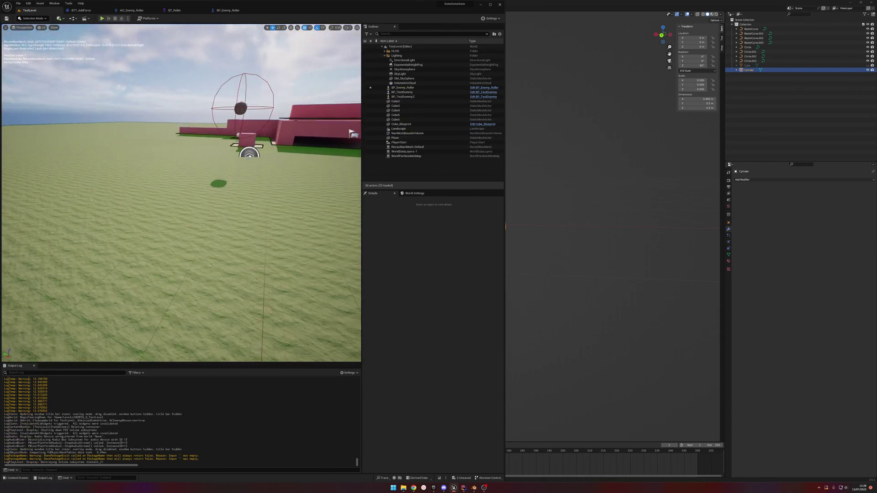
key(ctrl+s)
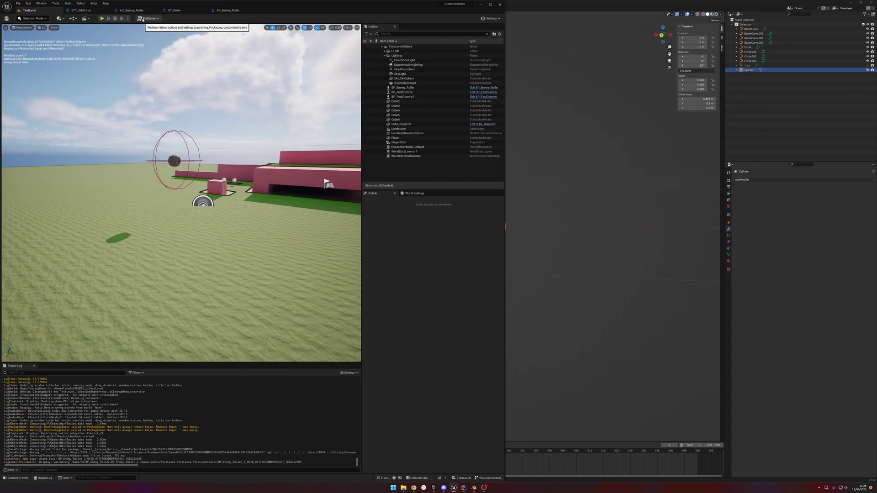
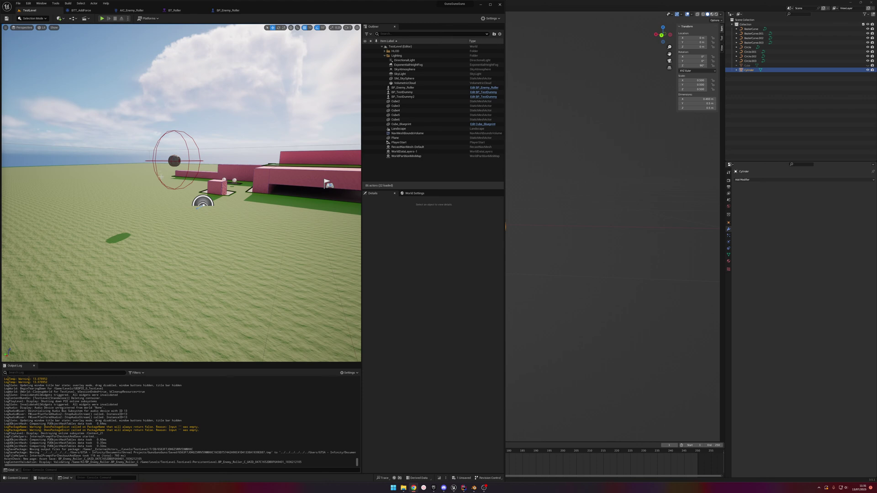
Step: Run the level again, backing away from the roller enemy to observe how it rolls and chases, and end the session
key(w)
mouse_move(147, 157)
right_down()
mouse_move(165, 148)
mouse_move(147, 158)
right_up()
click(102, 18)
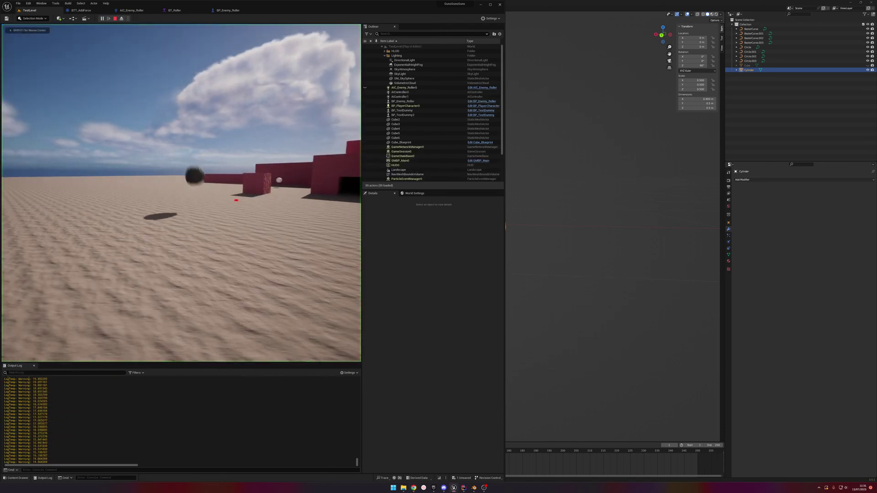
key(s)
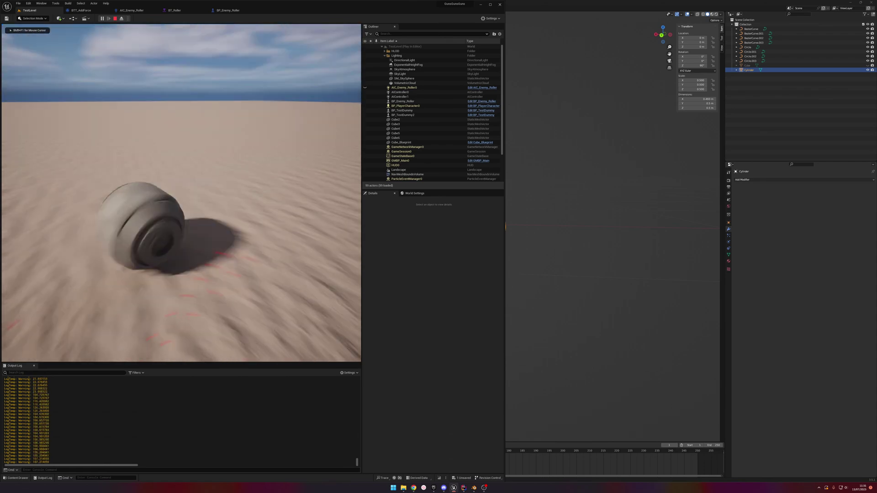
key(s)
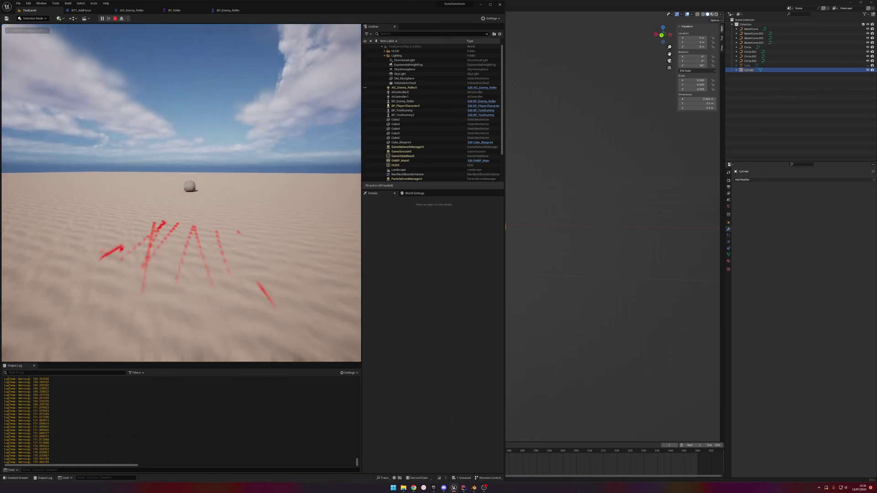
key(s)
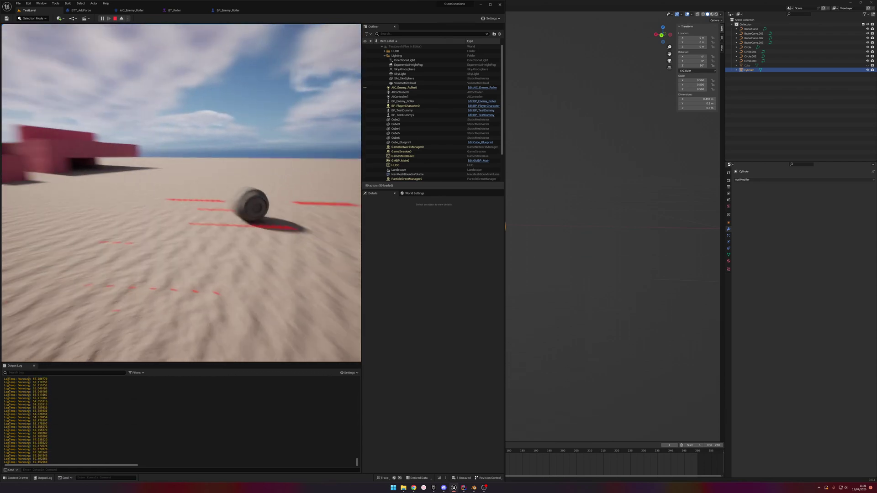
key(s)
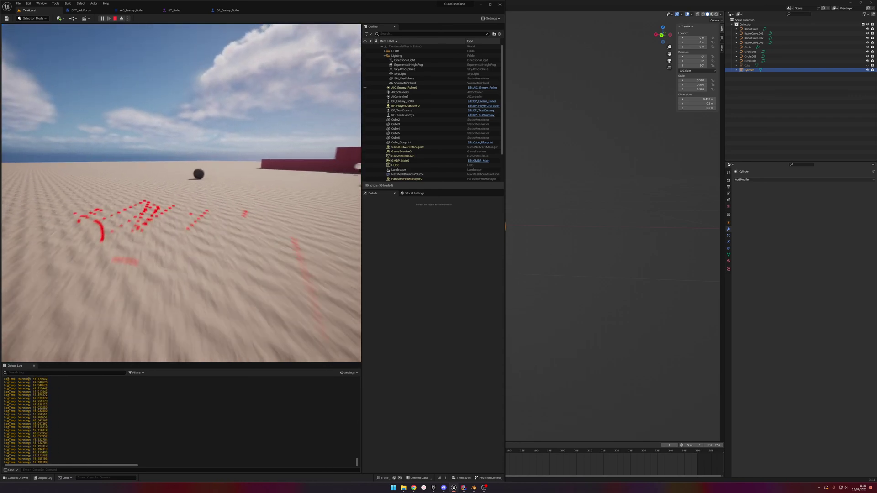
key(Escape)
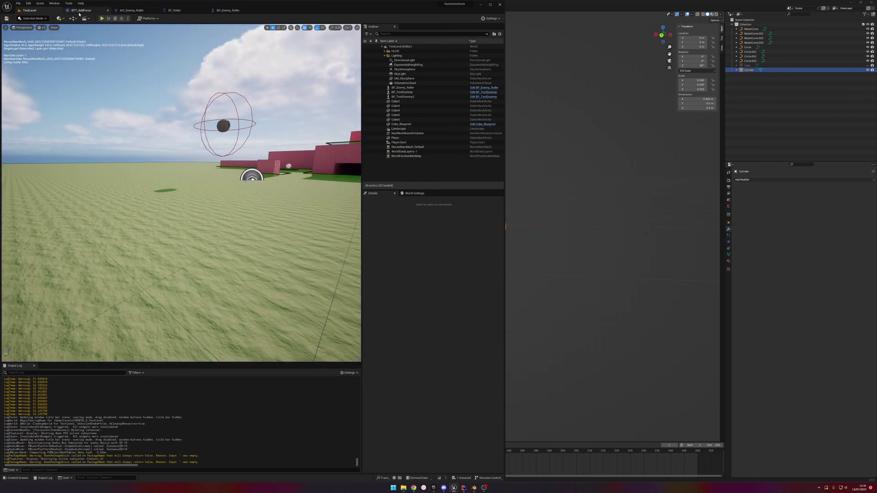
Step: Add an Apply Radial Damage node after Play Sound at Location in BP_Enemy_Roller's Event Graph
click(228, 10)
click(195, 27)
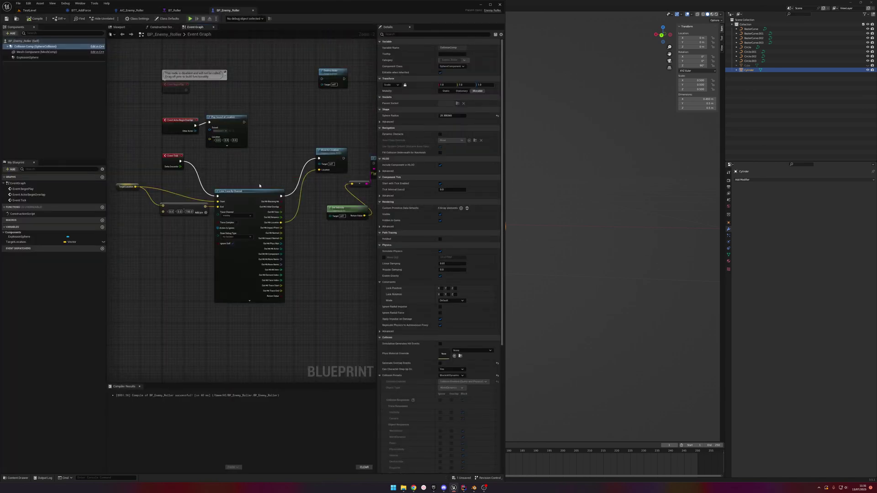
drag(229, 145, 268, 142)
text(apply ra)
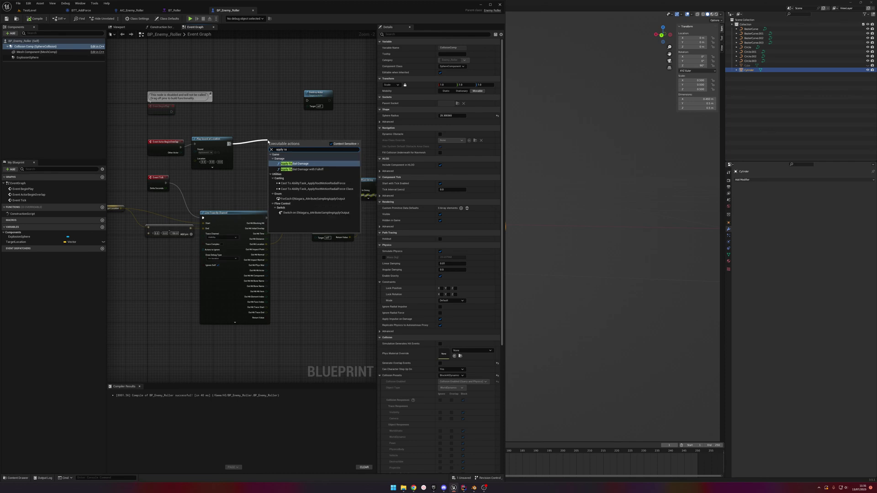
key(Down)
click(294, 163)
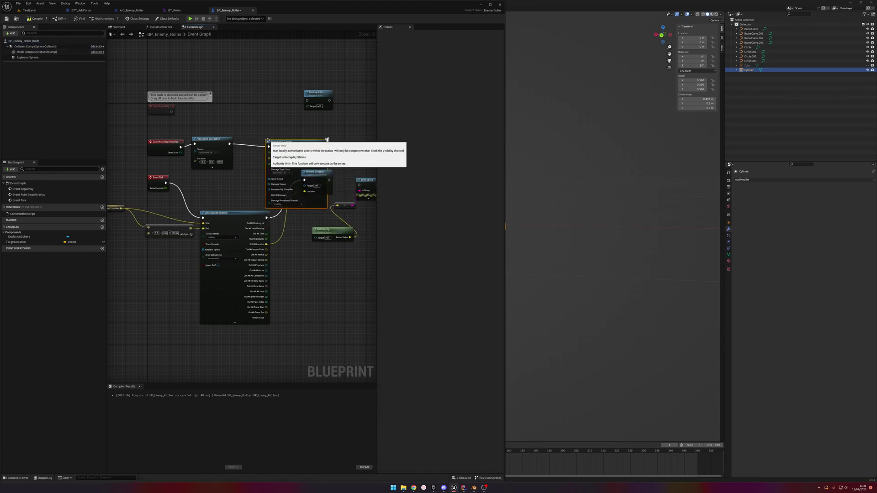
Step: Move the Actor Begin Overlap node chain up in the Event Graph, clear of the Event Tick logic
right_drag(363, 171, 337, 130)
drag(277, 102, 282, 93)
mouse_move(331, 90)
right_down()
mouse_move(333, 100)
mouse_move(338, 89)
right_up()
mouse_move(293, 129)
mouse_down()
mouse_move(289, 172)
mouse_move(294, 144)
mouse_up()
drag(268, 93, 157, 110)
right_drag(261, 109, 274, 184)
drag(274, 183, 290, 60)
Step: Delete the disabled BeginPlay event from the Event Graph and tidy the spacing of the remaining nodes
click(220, 108)
drag(193, 130, 158, 143)
key(Delete)
right_drag(214, 125, 213, 190)
drag(302, 124, 302, 116)
right_drag(186, 129, 193, 149)
drag(196, 147, 211, 199)
click(146, 184)
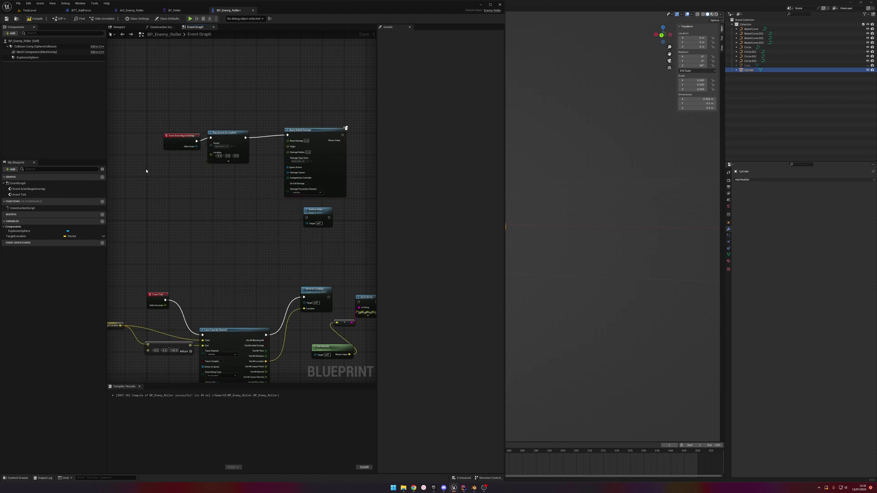
Step: Replace the Apply Radial Damage node with an Apply Damage node that uses the overlap event's Other Actor as Damaged Actor
click(295, 132)
key(Delete)
drag(196, 146, 314, 153)
text(appl)
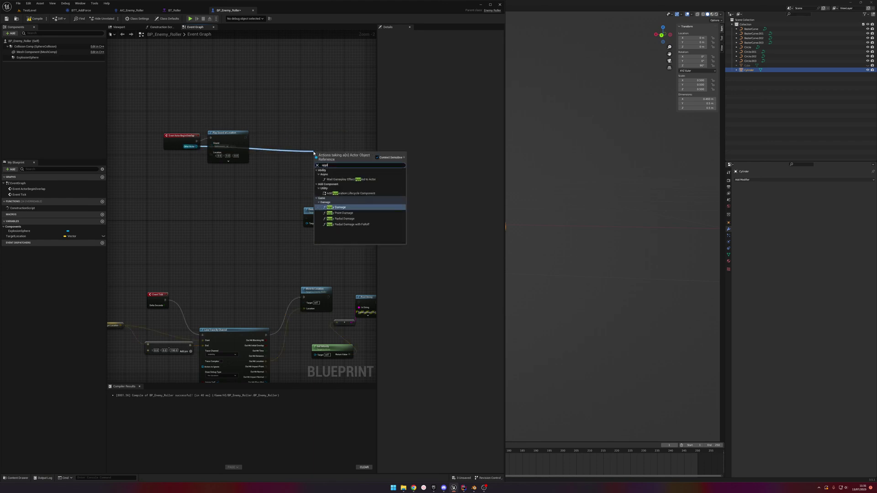
key(Return)
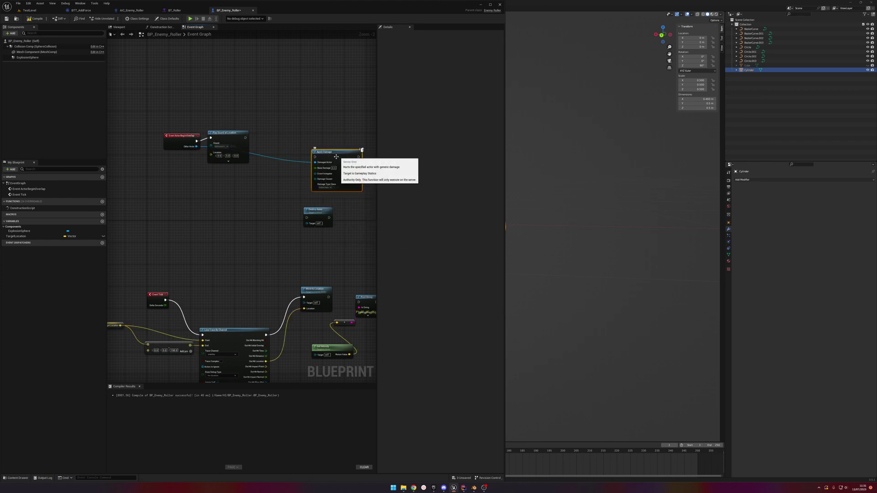
Step: Connect Apply Damage to run after Play Sound at Location, align the nodes, and set its Base Damage to 25
drag(314, 156, 245, 137)
drag(355, 160, 319, 143)
drag(229, 137, 234, 141)
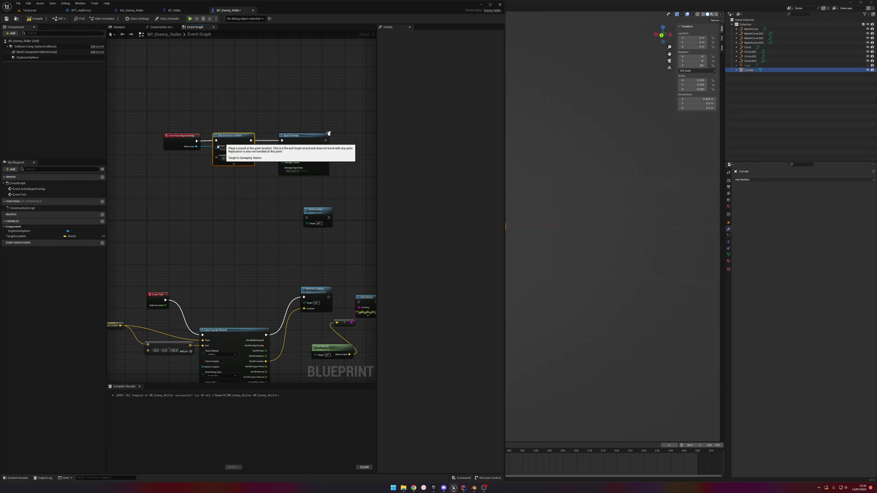
click(259, 175)
click(301, 152)
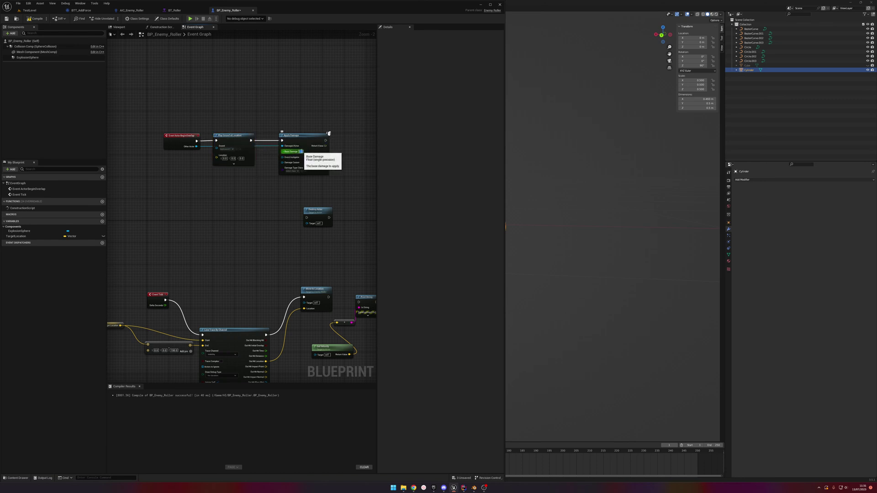
text(25)
key(Return)
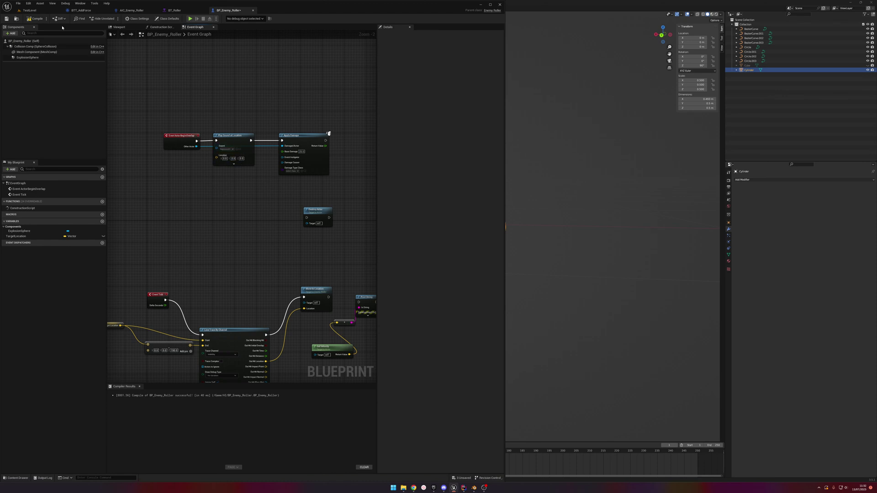
Step: Save BP_Enemy_Roller and play-test the level to check the roller's overlap damage
click(7, 19)
key(alt+p)
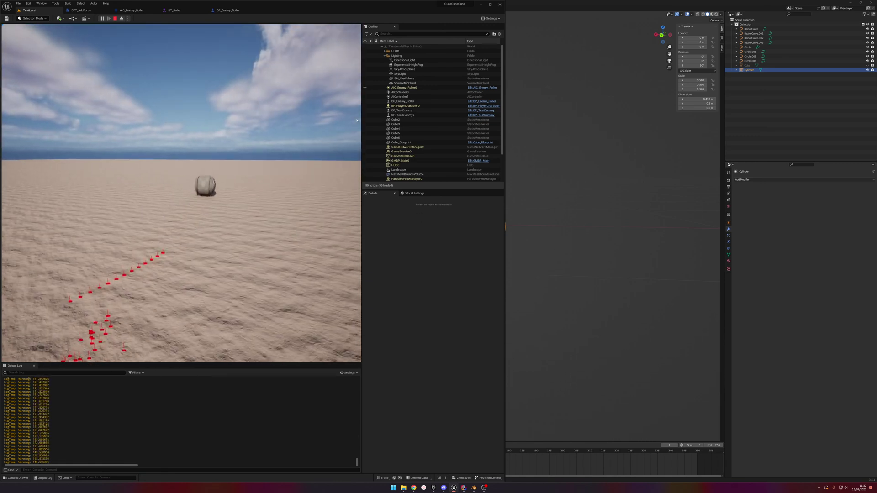
key(Escape)
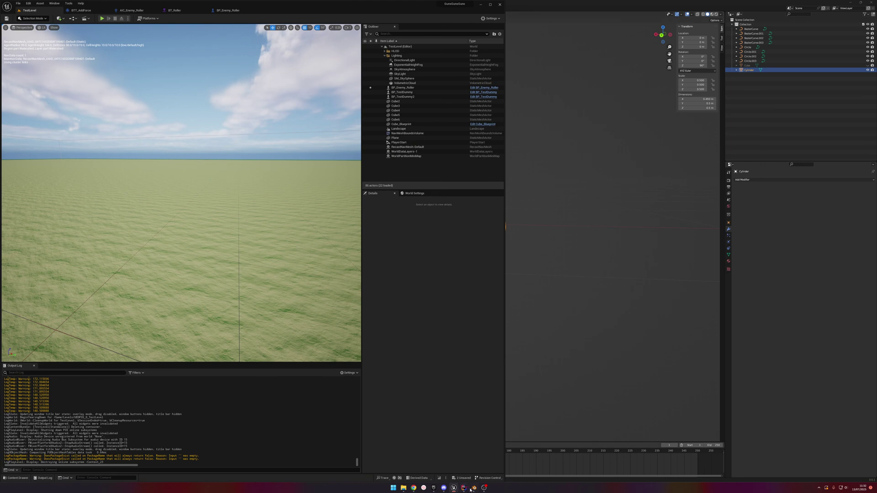
Step: Switch to Rider, open PlayerCharacter.cpp from the GunsGunsGuns source folder, and review the player character's functions
click(464, 489)
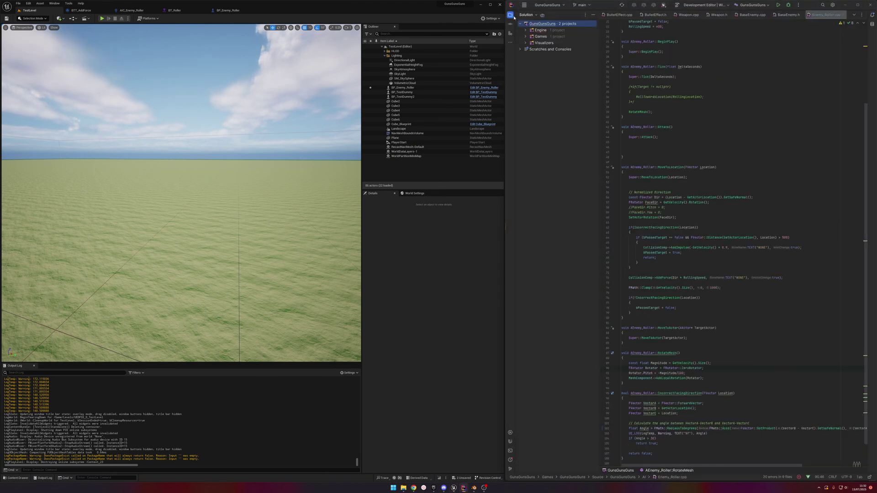
click(525, 36)
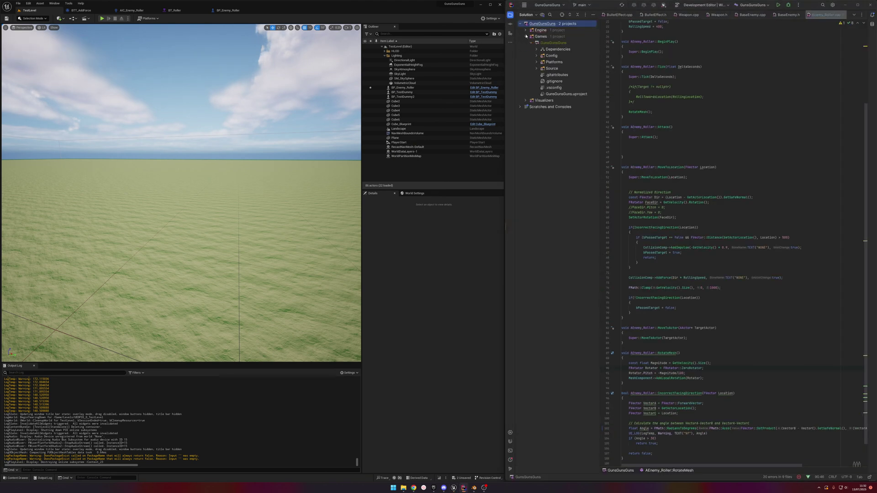
click(537, 61)
click(537, 68)
click(542, 75)
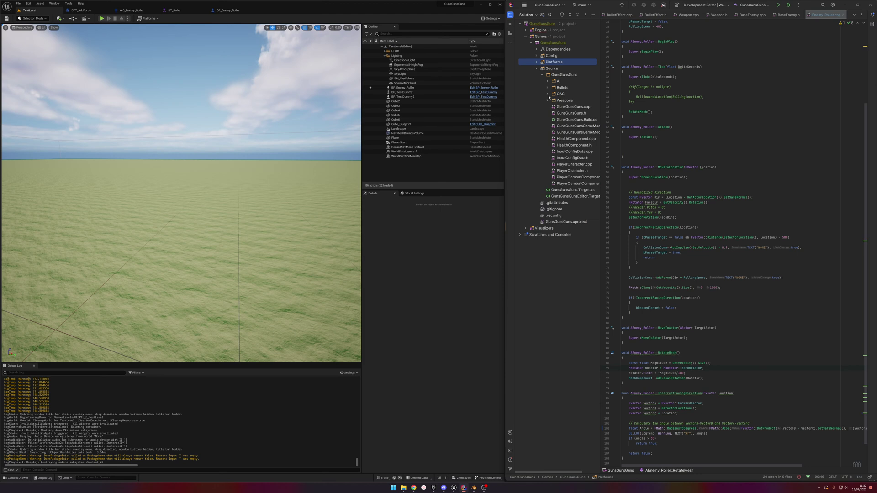
double_click(576, 164)
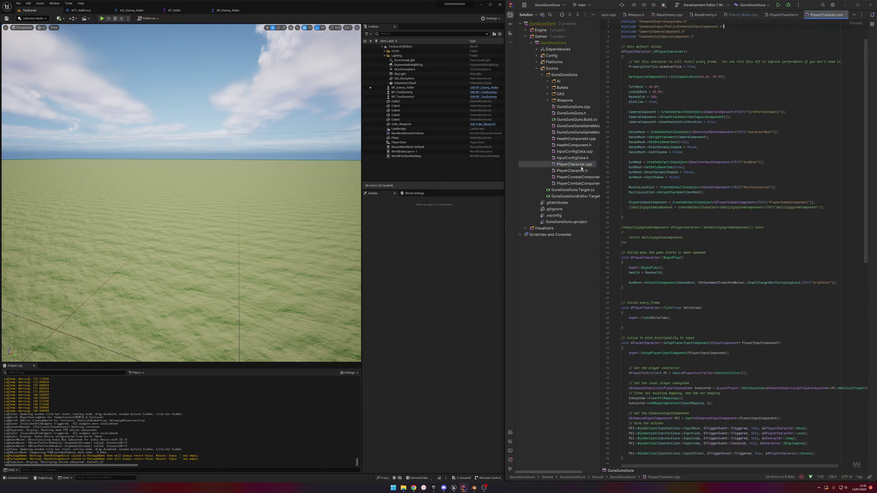
scroll(707, 92, down, 10)
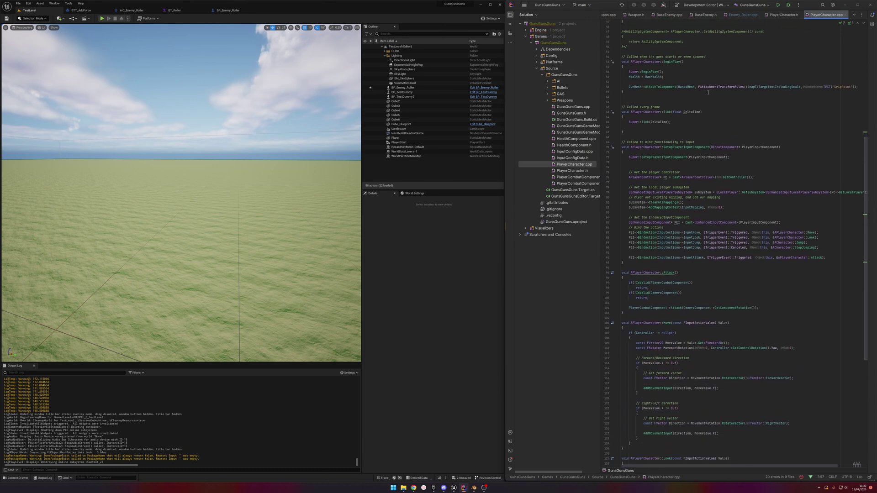
scroll(705, 98, down, 5)
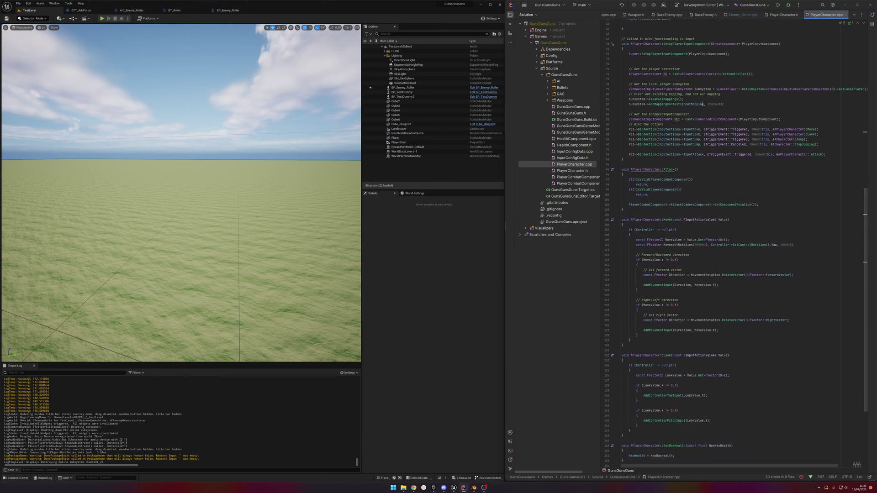
Step: Review the player character's TakeDamage and SetMaxHealth functions in PlayerCharacter.cpp and their declarations in PlayerCharacter.h
scroll(702, 103, down, 1)
scroll(690, 108, down, 6)
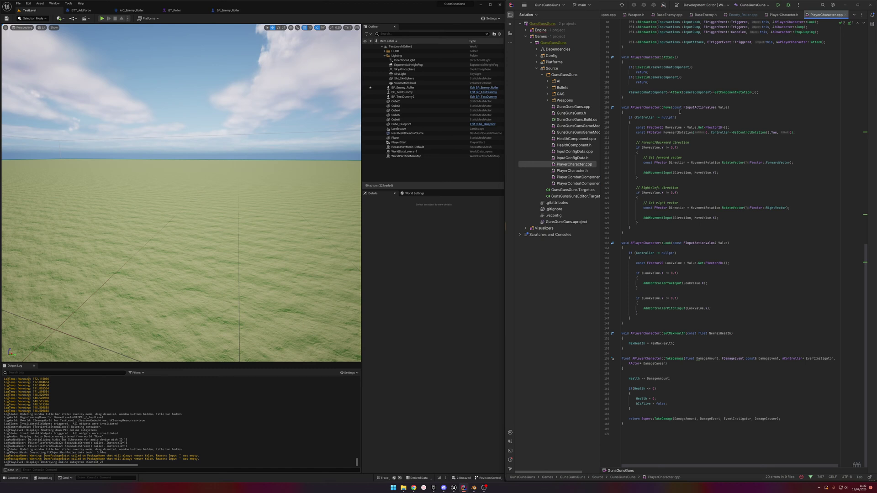
click(741, 339)
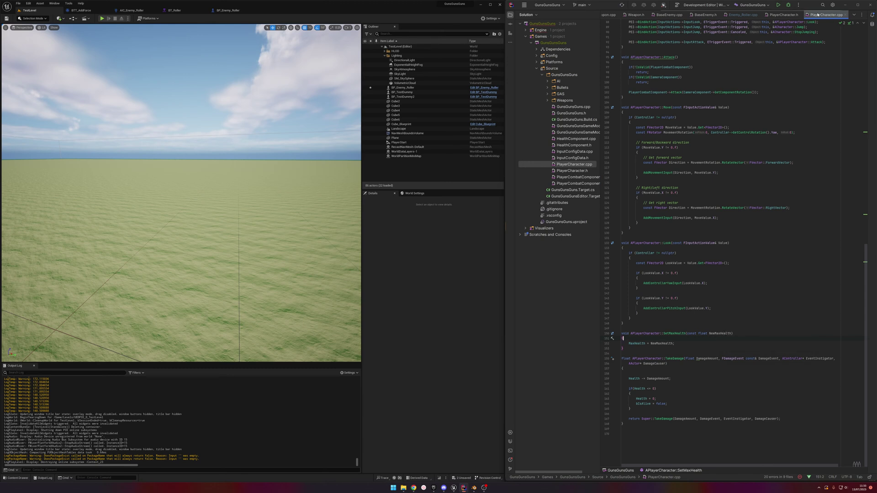
click(783, 15)
scroll(769, 254, down, 7)
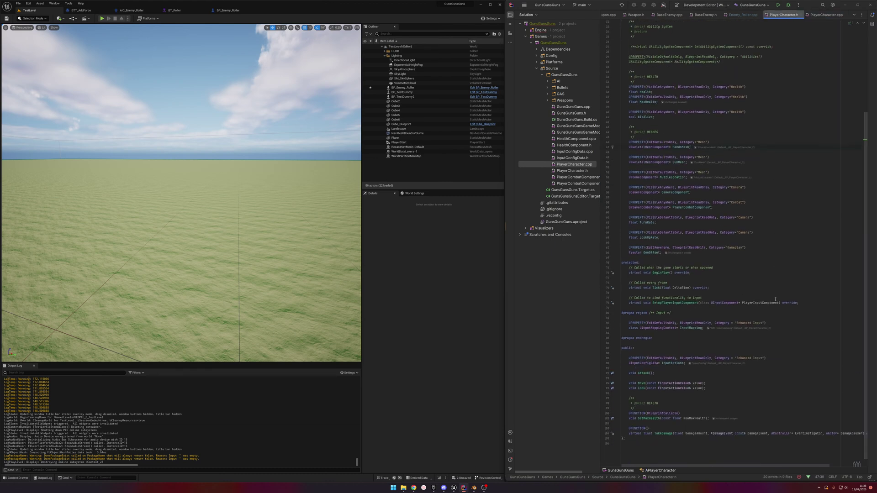
mouse_move(715, 467)
mouse_down()
mouse_move(787, 465)
mouse_move(719, 465)
mouse_up()
click(822, 14)
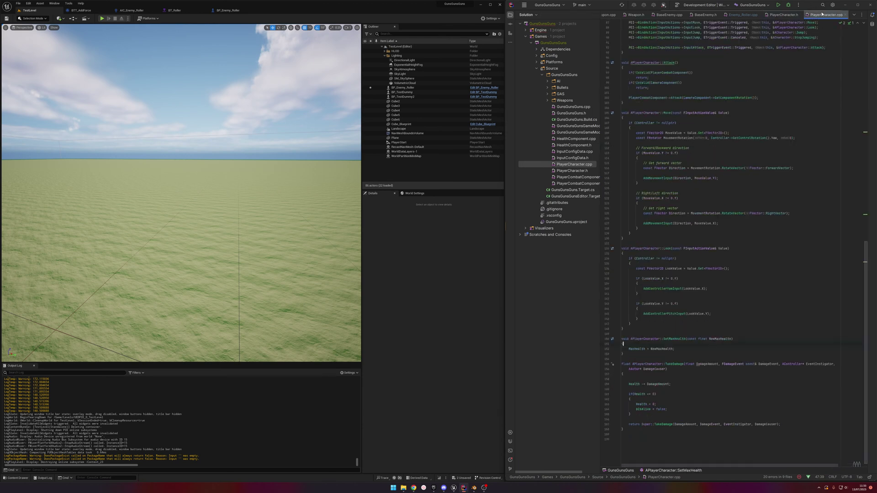
Step: Add a UE_LOG(LogTemp, Warning, TEXT("Damaged %f"), DamageAmount) line at the start of TakeDamage in PlayerCharacter.cpp
click(697, 374)
key(Return)
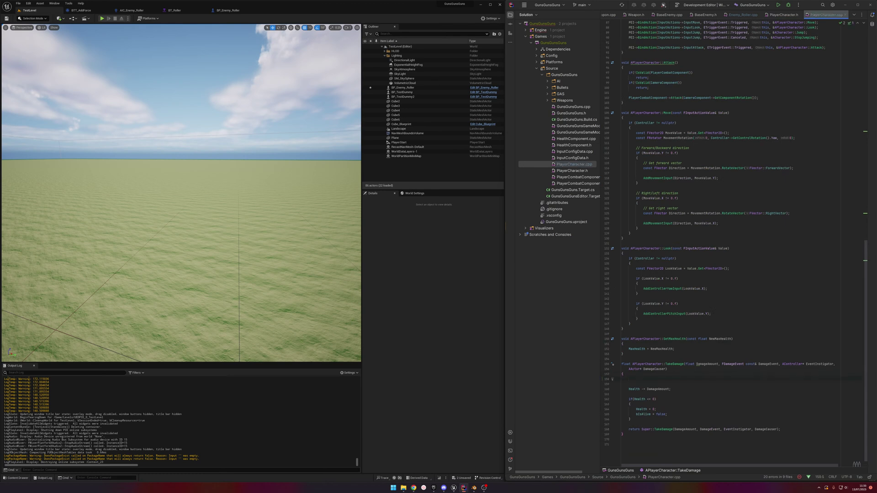
text(UE_LOG)
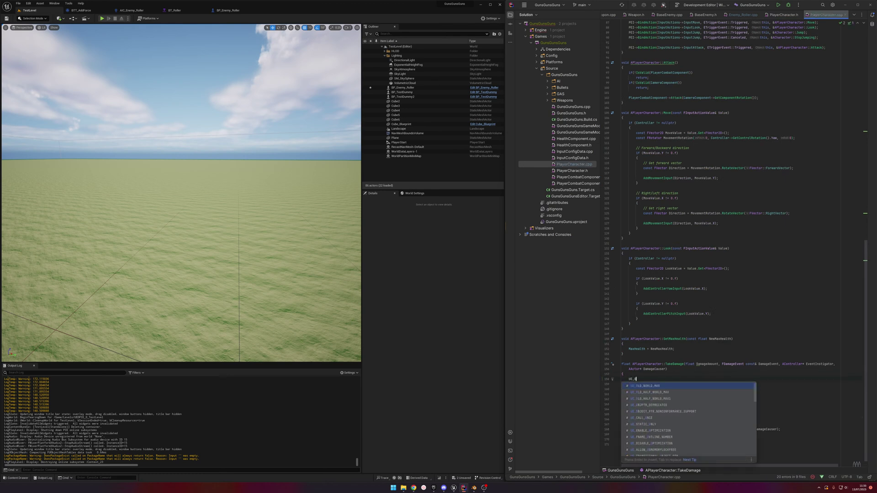
text((LogTemp, Warn)
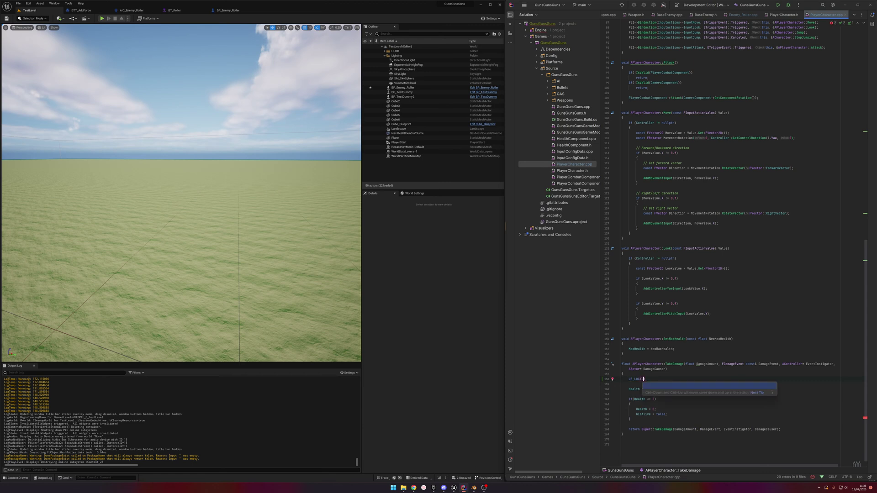
key(Tab)
text(, TEXT("Dama)
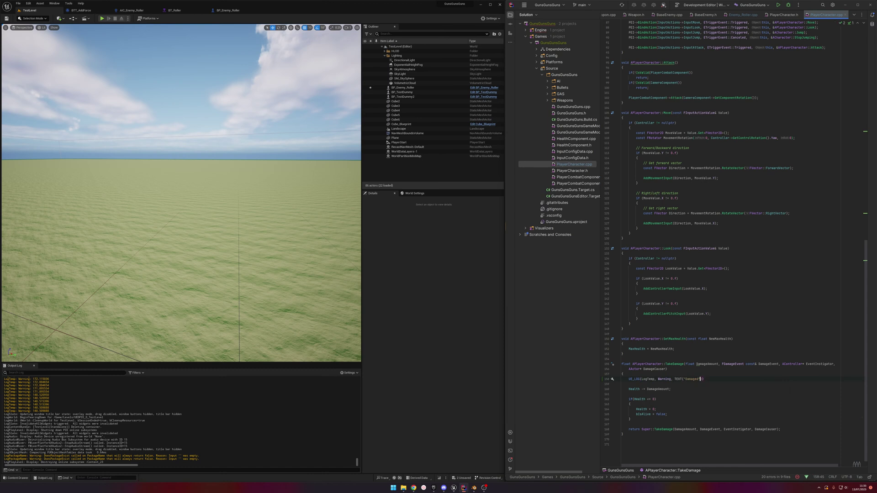
text(ged %f"), Dam)
key(Return)
text())
click(657, 334)
Step: Switch to Unreal, recompile the code with Live Coding, and close the Live Coding window
click(456, 347)
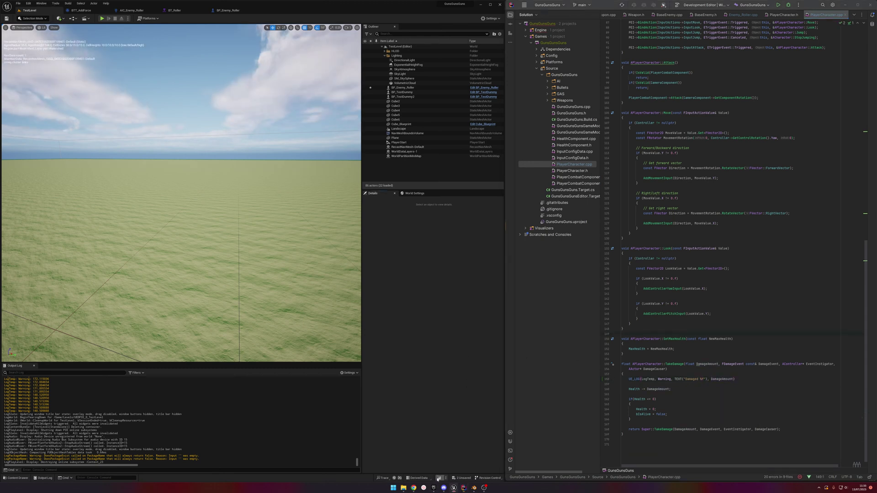
click(440, 478)
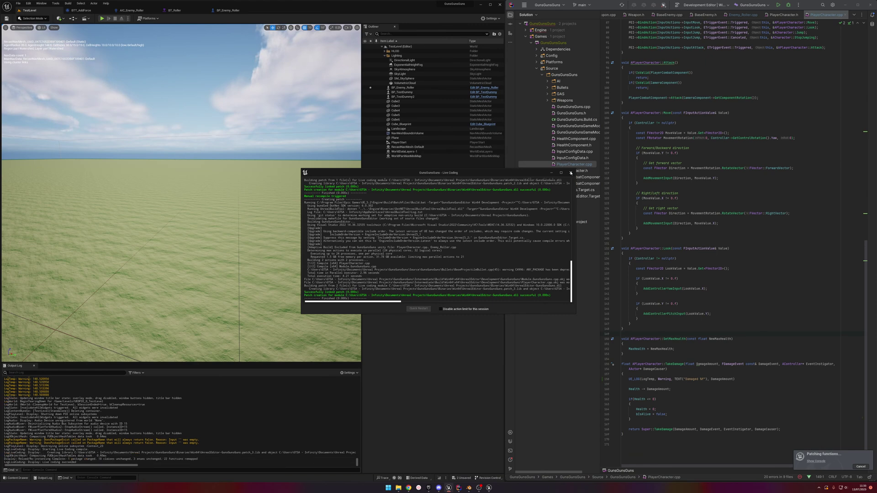
click(570, 173)
Step: Play-test the level, let the roller hit the player, and search the output log for the damage message
click(101, 19)
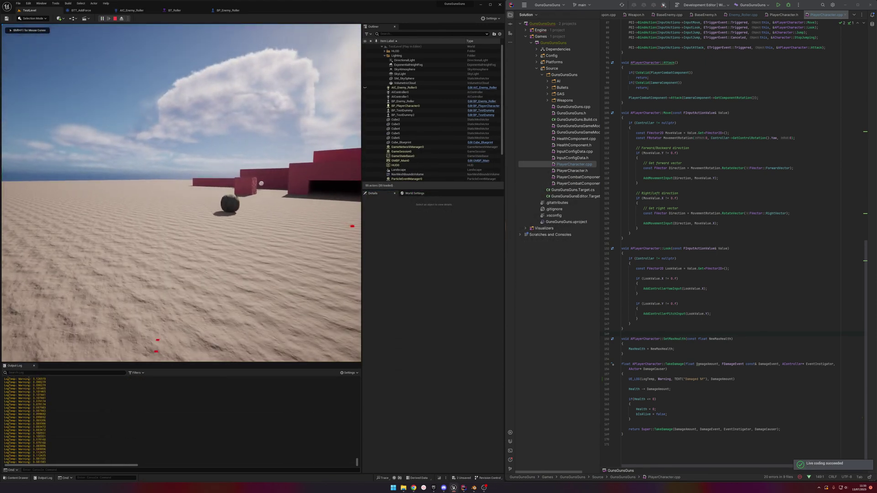
key(Escape)
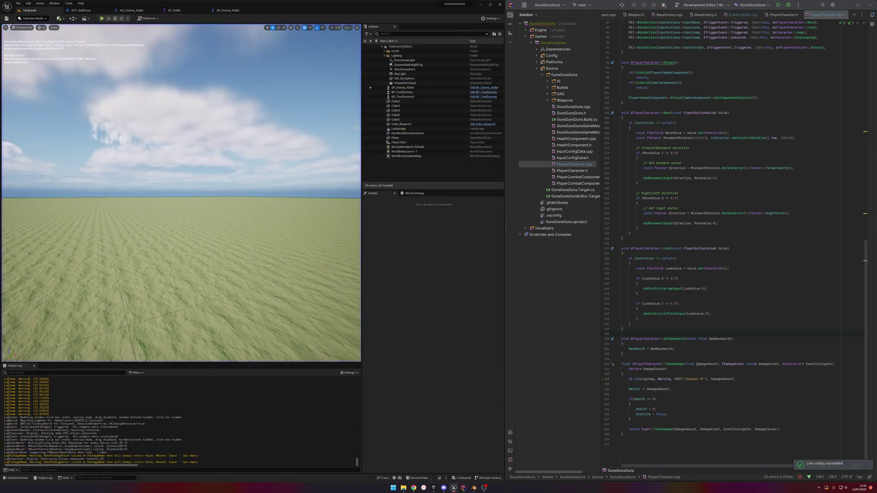
scroll(127, 401, up, 10)
scroll(126, 400, up, 15)
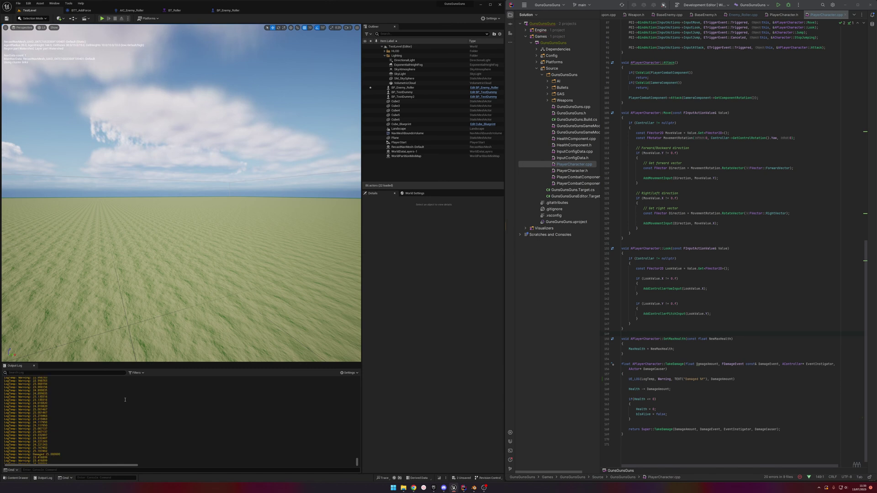
scroll(125, 399, down, 15)
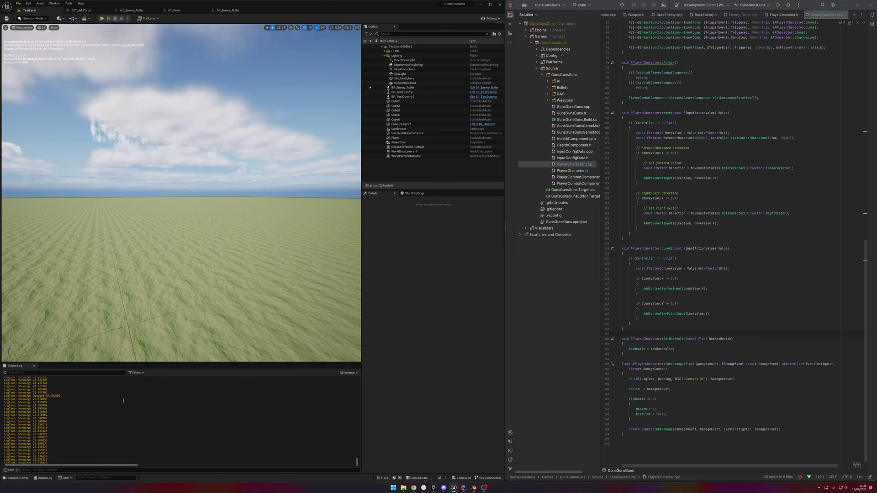
scroll(120, 407, down, 5)
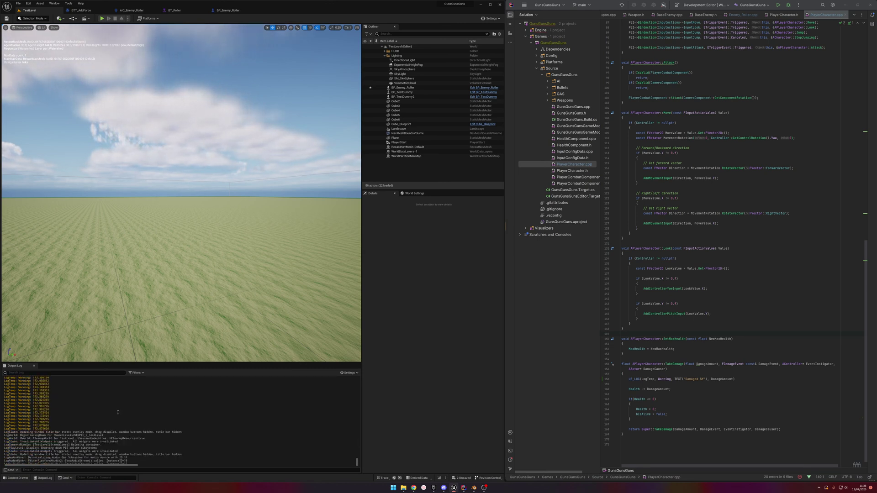
Step: Delete the UE_LOG damage line from TakeDamage in PlayerCharacter.cpp
click(685, 328)
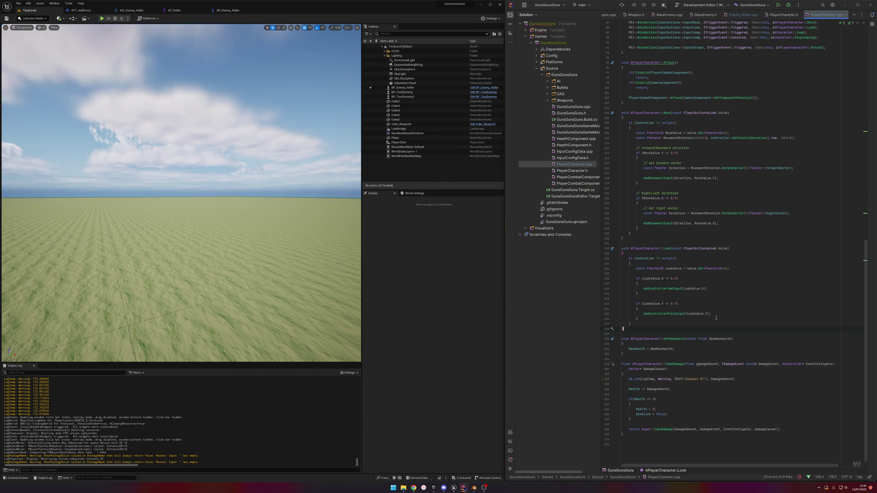
triple_click(742, 379)
key(BackSpace)
click(769, 318)
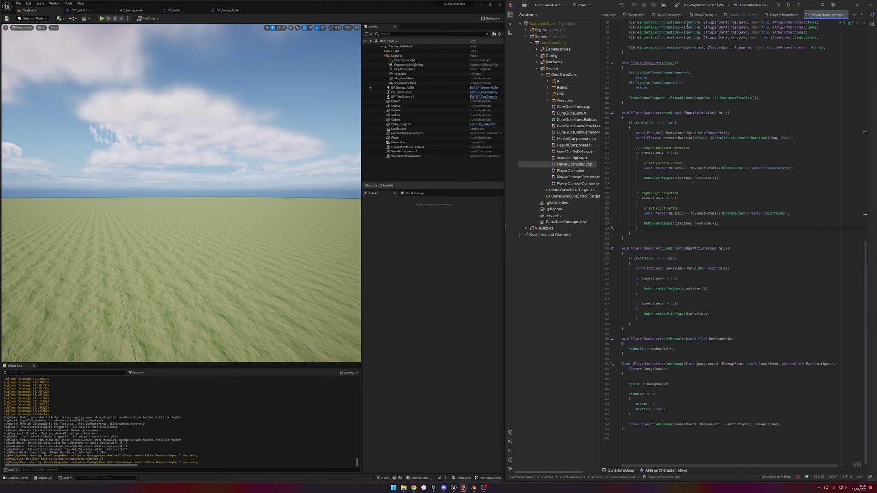
Step: Bring up Enemy_Roller.cpp in Rider and play-test the level in Unreal to watch the roller's movement and logged angles
click(800, 15)
click(808, 15)
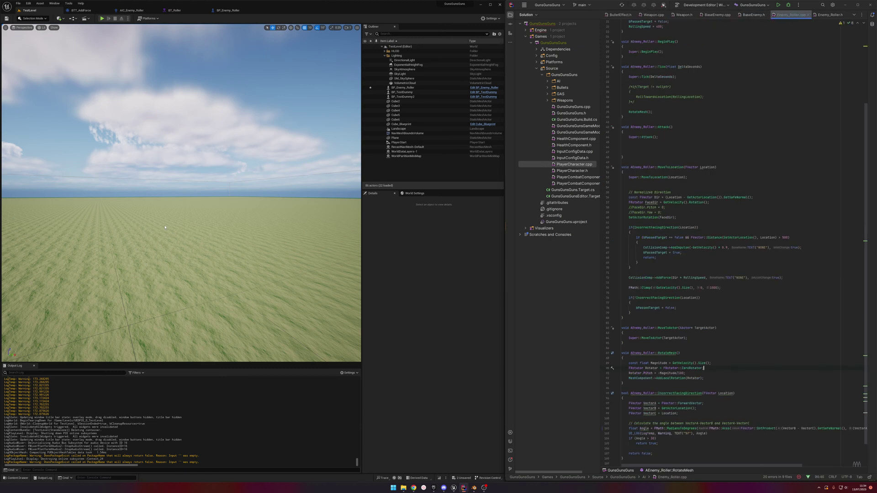
click(105, 24)
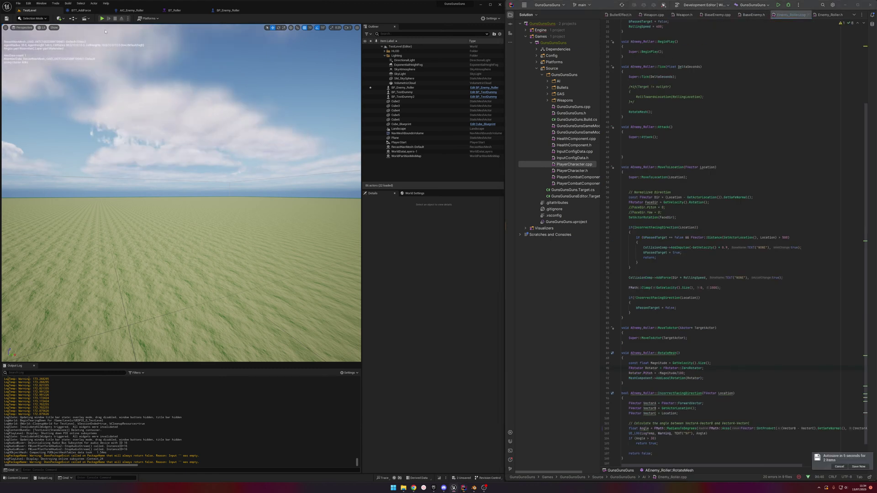
click(102, 18)
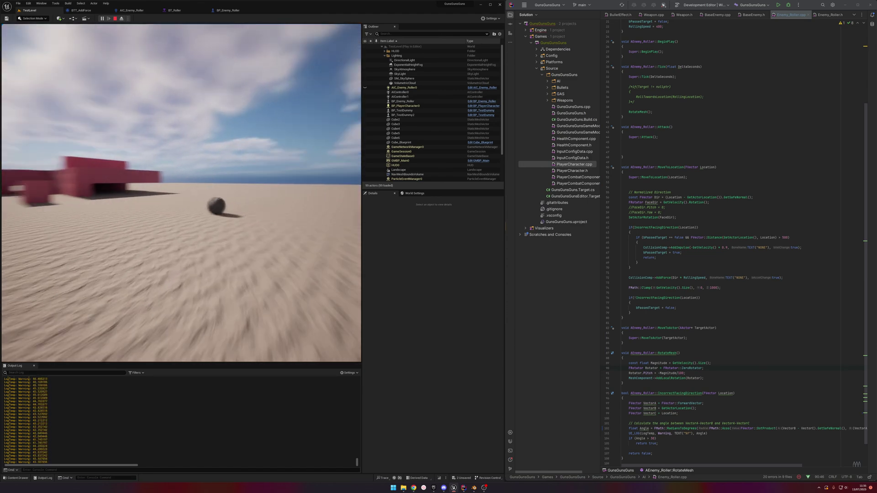
key(Escape)
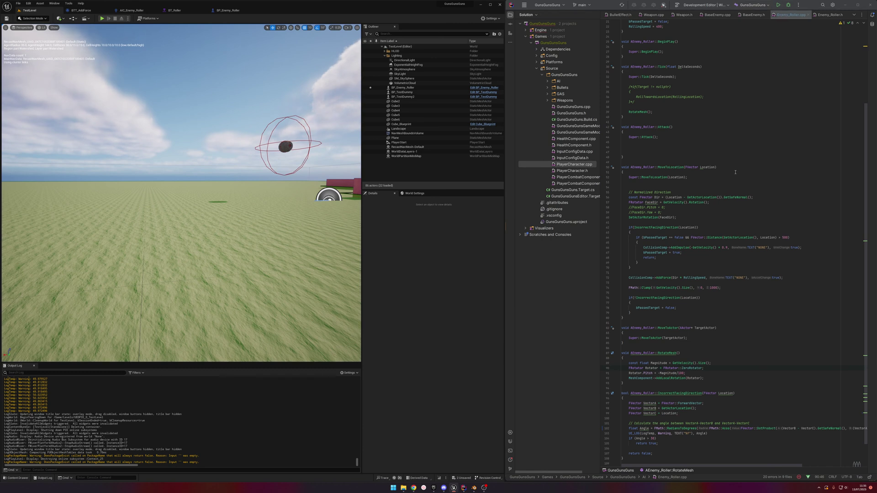
Step: In IncorrectFacingDirection, add Angle -= 180 below the log line and extend the if condition with || Angle < -30
scroll(717, 226, down, 2)
triple_click(761, 217)
click(722, 198)
drag(705, 221, 733, 213)
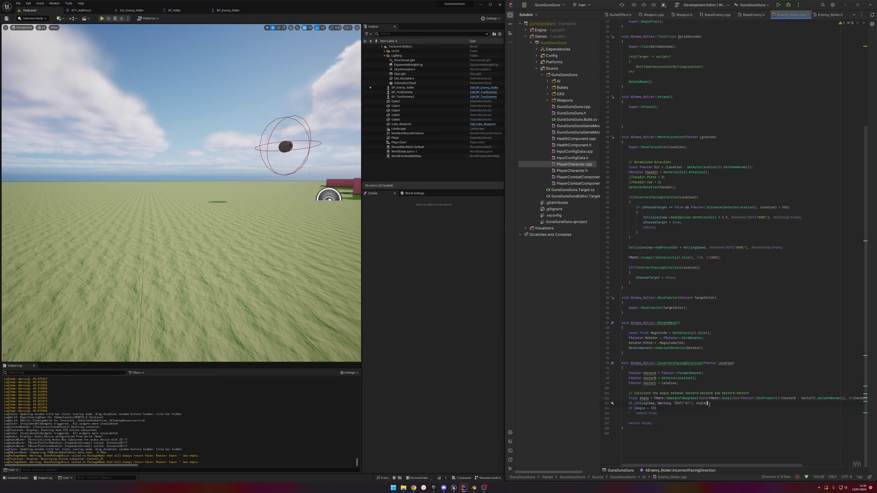
key(Return)
text(angle )
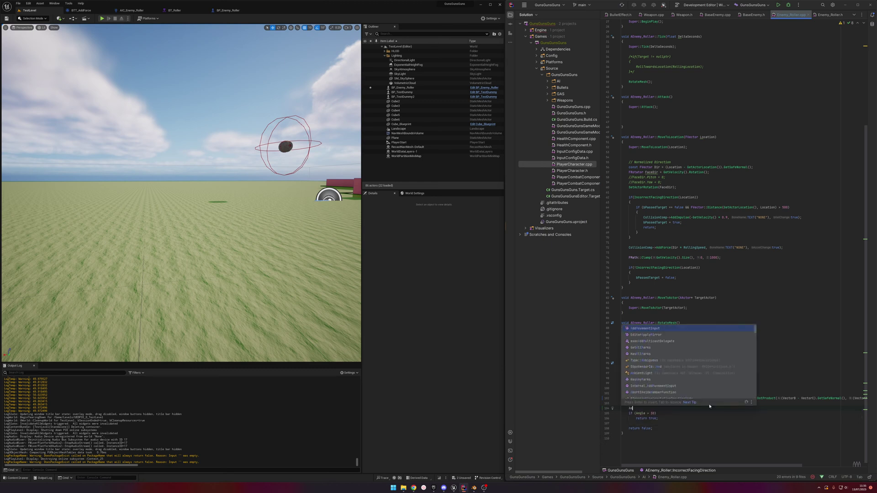
text(-= 180)
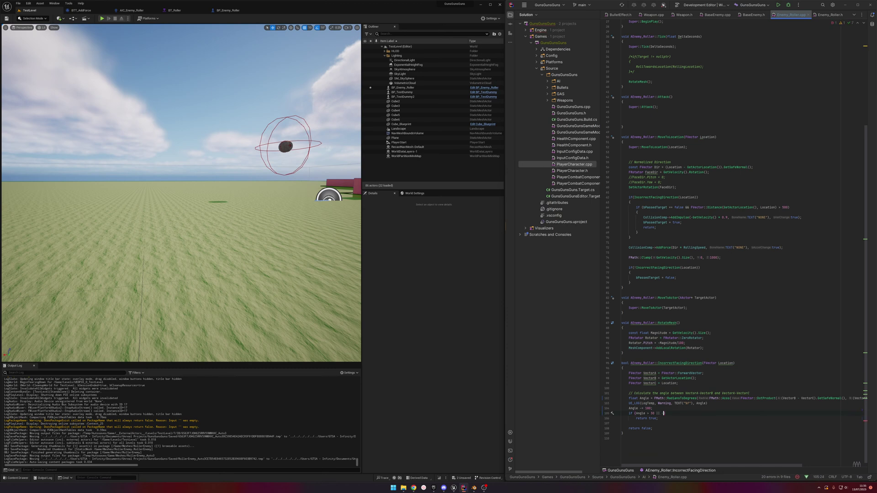
text(ngle < -30)
click(781, 293)
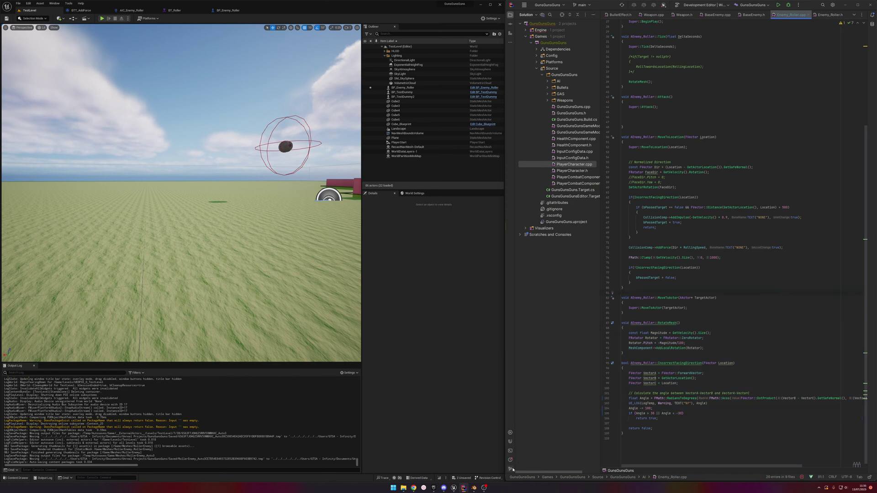
Step: Recompile with Live Coding and play-test the level, moving the player around to check how the roller chases
click(437, 478)
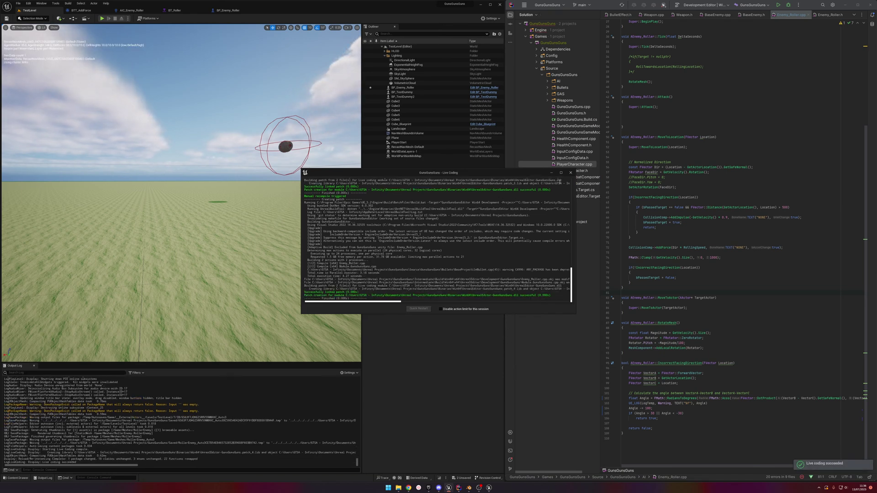
click(570, 174)
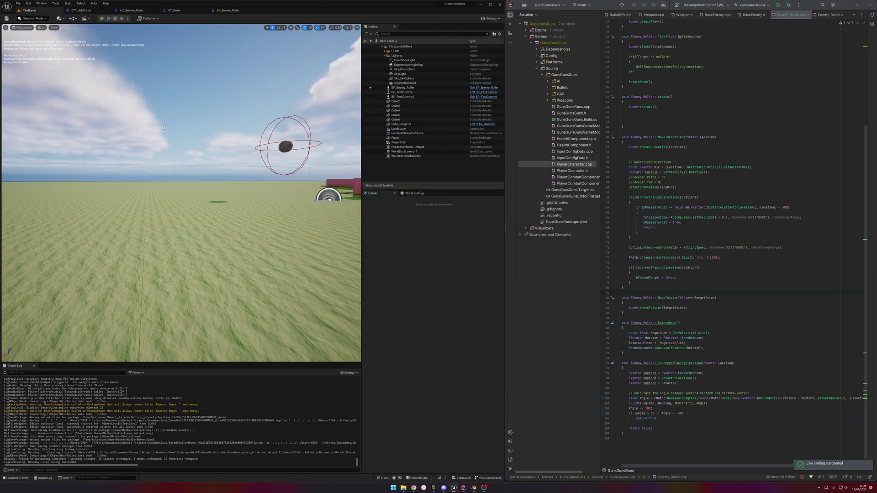
key(alt+p)
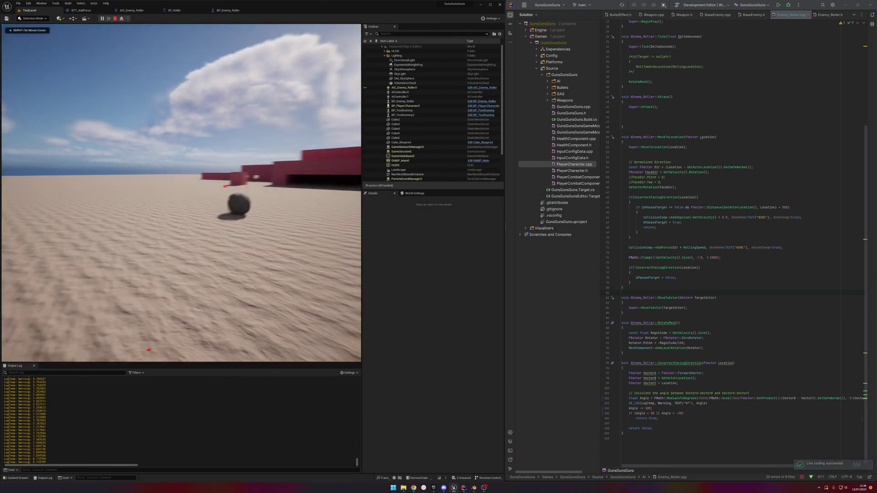
key(s)
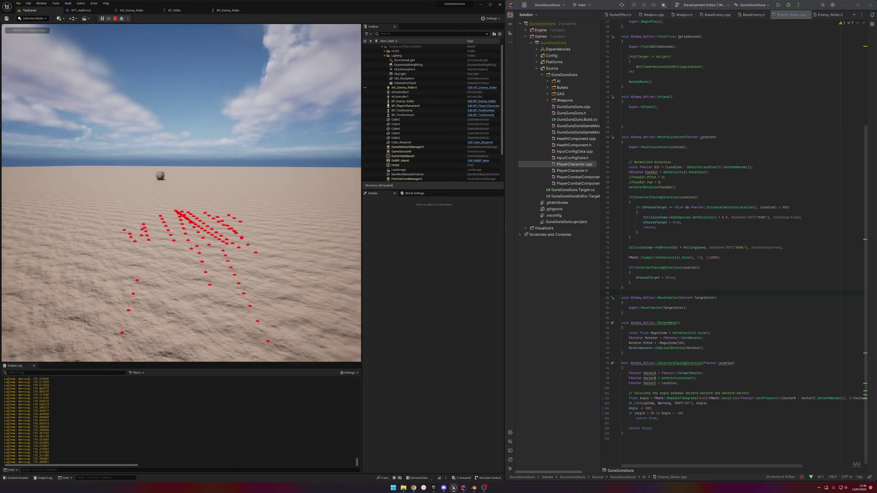
key(d)
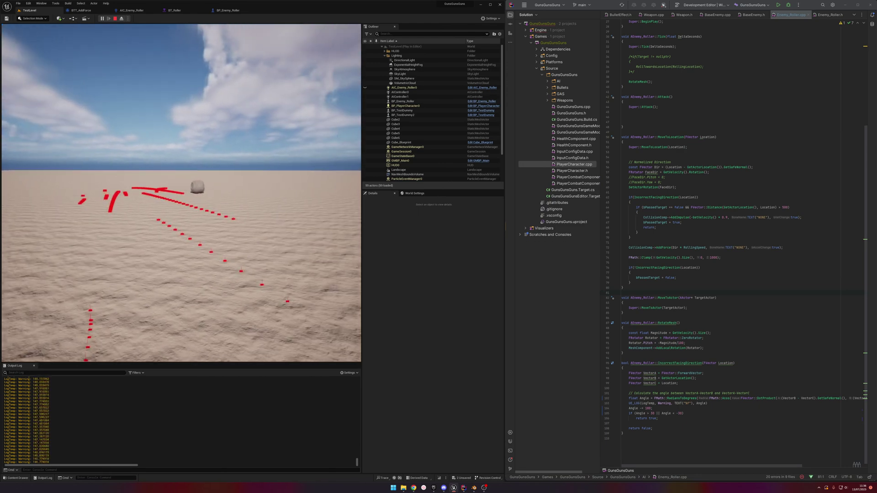
key(s)
key(s)
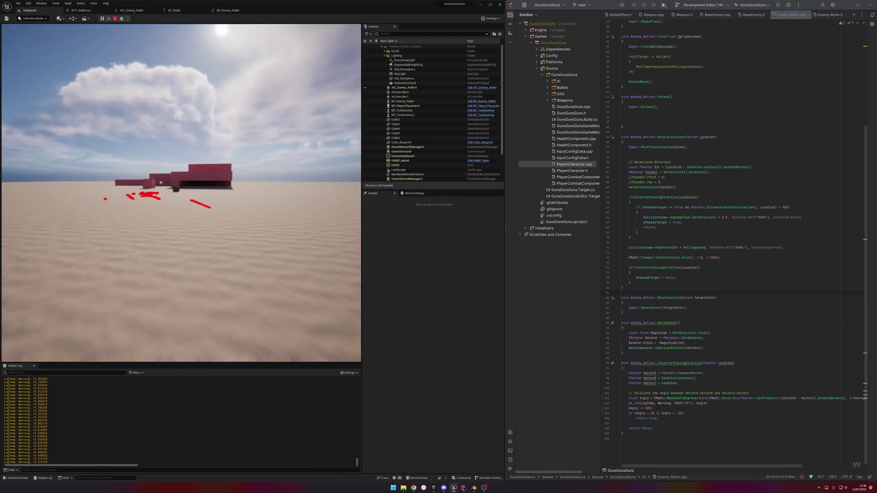
key(s)
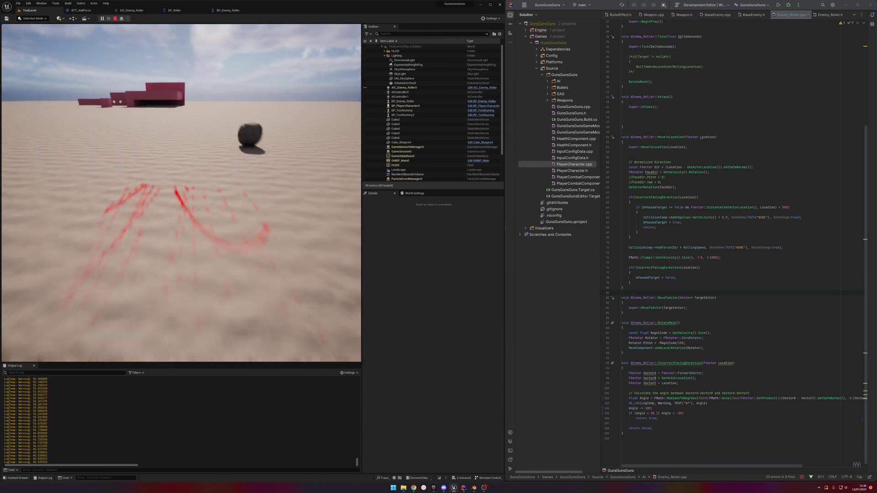
key(Escape)
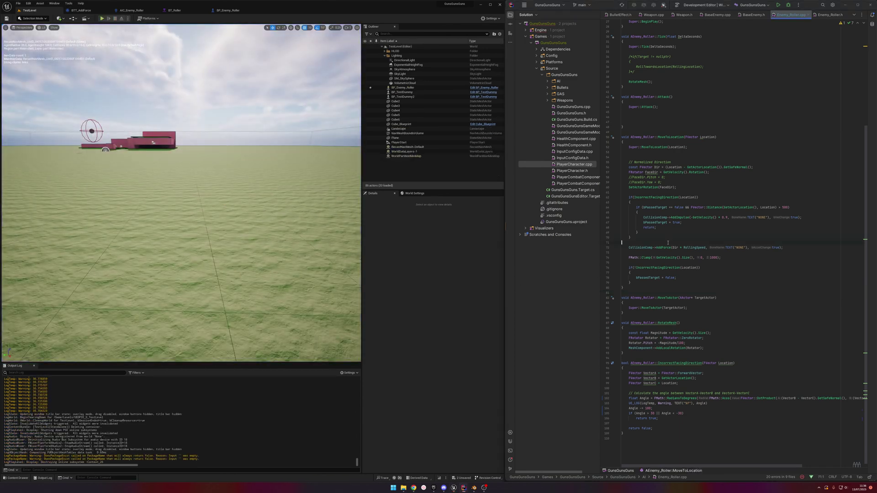
Step: Inspect the Run EQS Query task under Move Towards Target in the BT_Roller behavior tree
click(192, 11)
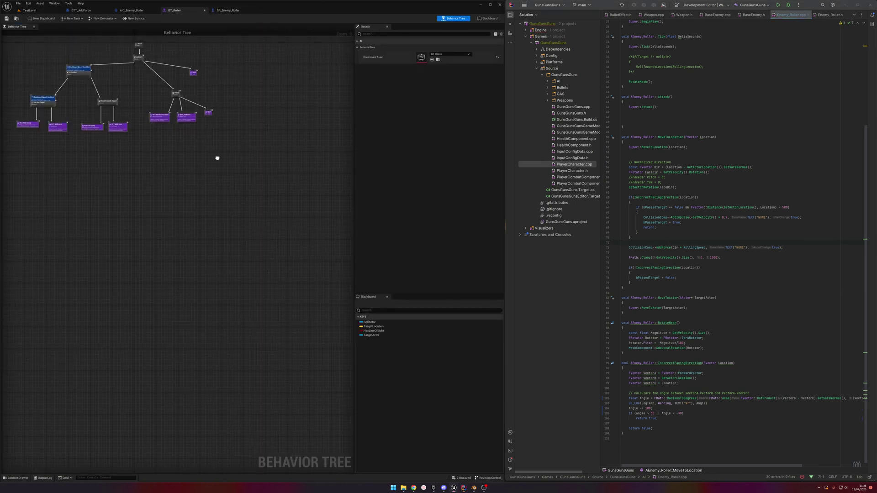
scroll(218, 159, up, 8)
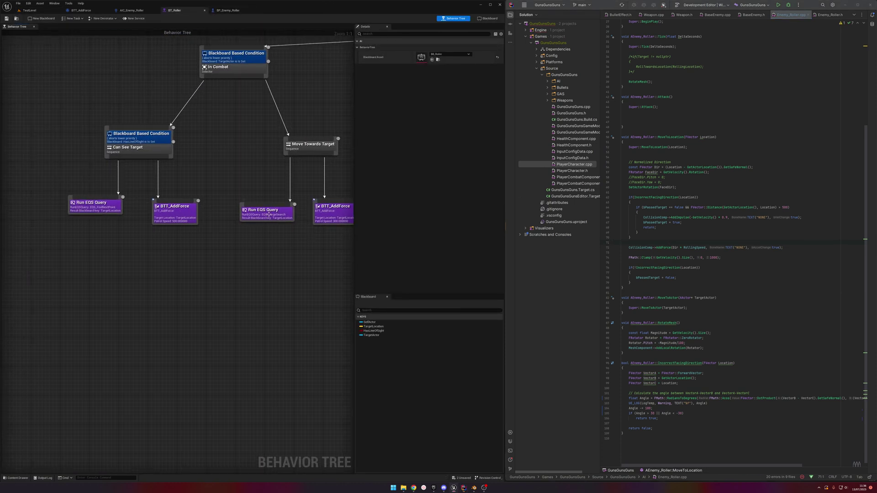
click(269, 215)
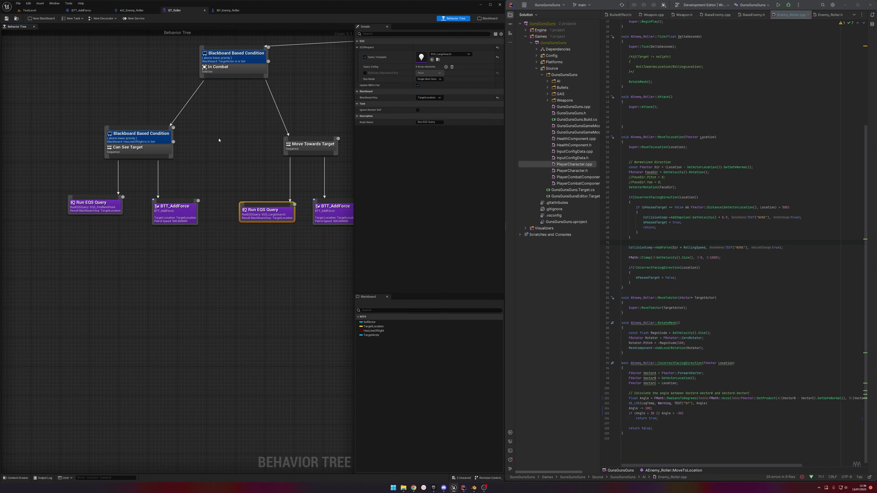
Step: Place BP_EQS_TestingPawn from the AI content folder onto the open grass in TestLevel
click(40, 11)
mouse_move(251, 156)
right_down()
mouse_move(251, 238)
mouse_move(251, 156)
right_up()
key(ctrl+space)
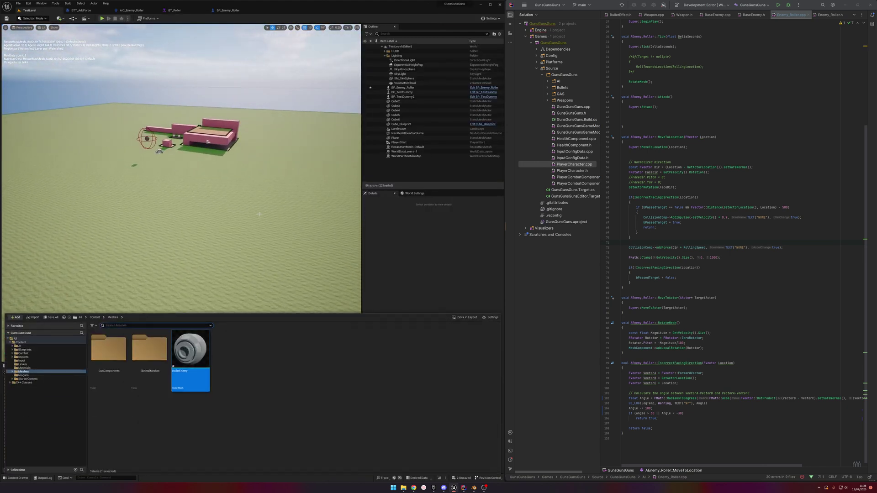
click(21, 342)
click(19, 346)
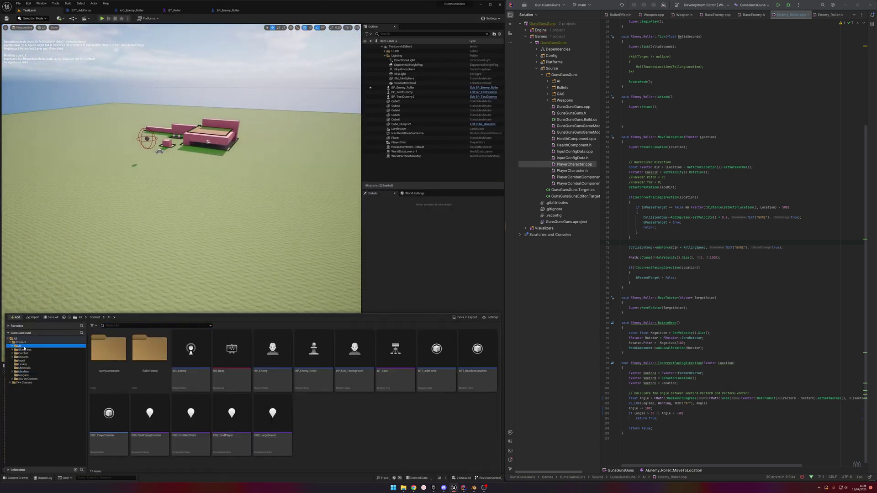
drag(355, 350, 207, 210)
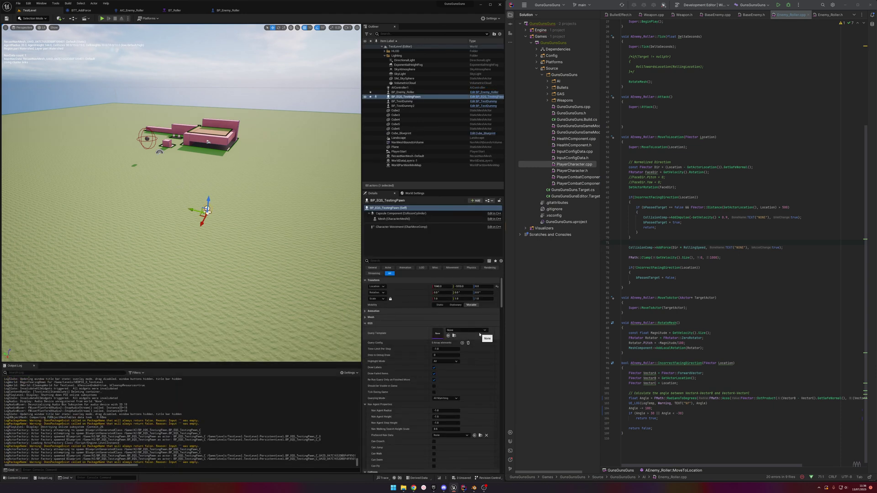
Step: Set the testing pawn's Query Template to EQS_LargeSearch and move the pawn slightly along the ground
click(480, 331)
scroll(487, 400, down, 2)
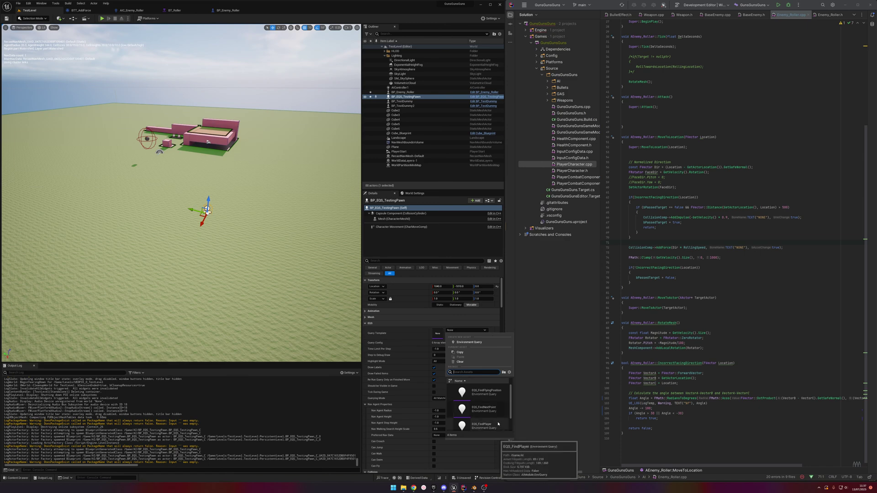
click(486, 425)
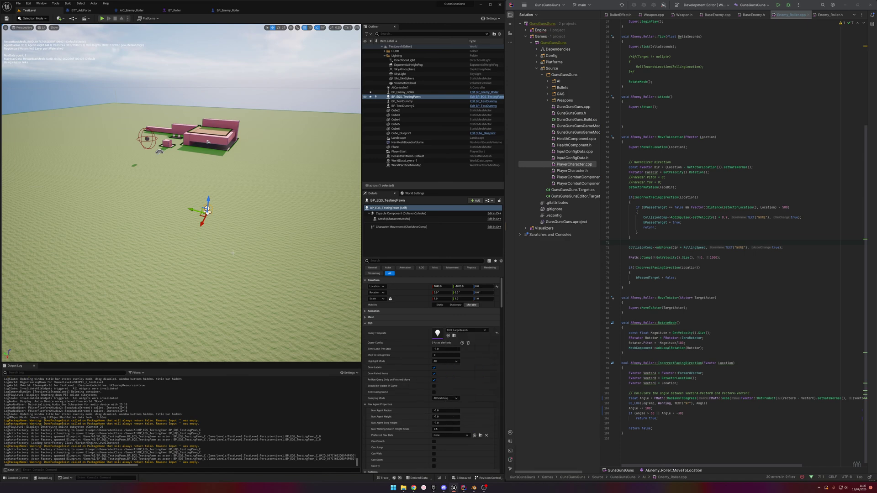
drag(207, 209, 199, 208)
Step: Toggle the testing pawn's Re Run Query Only on Finished Move off and on, save the level, and reposition the pawn
click(434, 380)
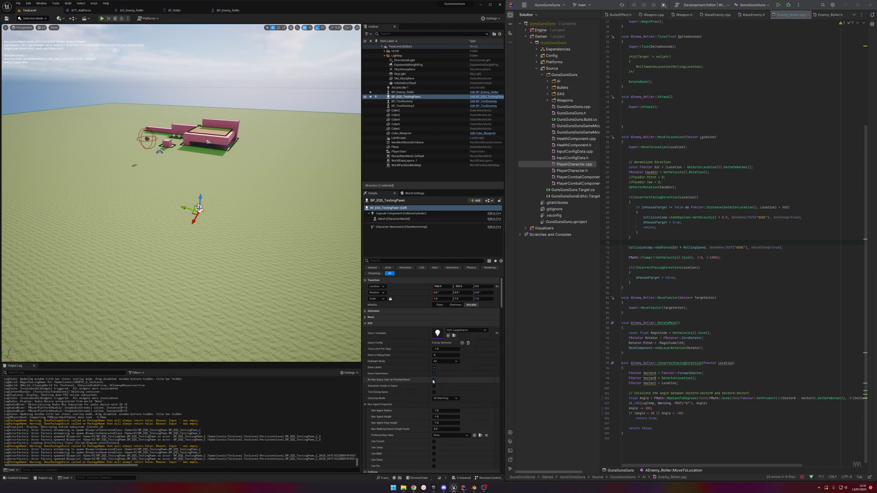
click(434, 380)
click(434, 386)
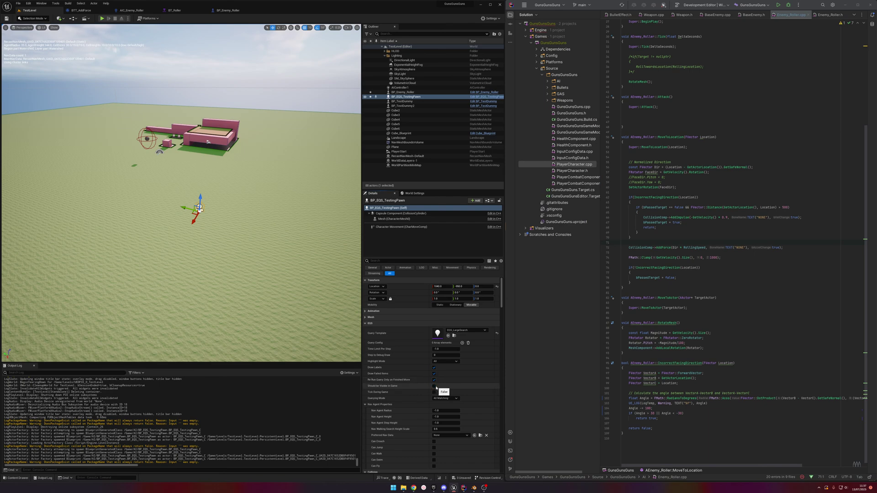
click(7, 19)
drag(199, 208, 223, 201)
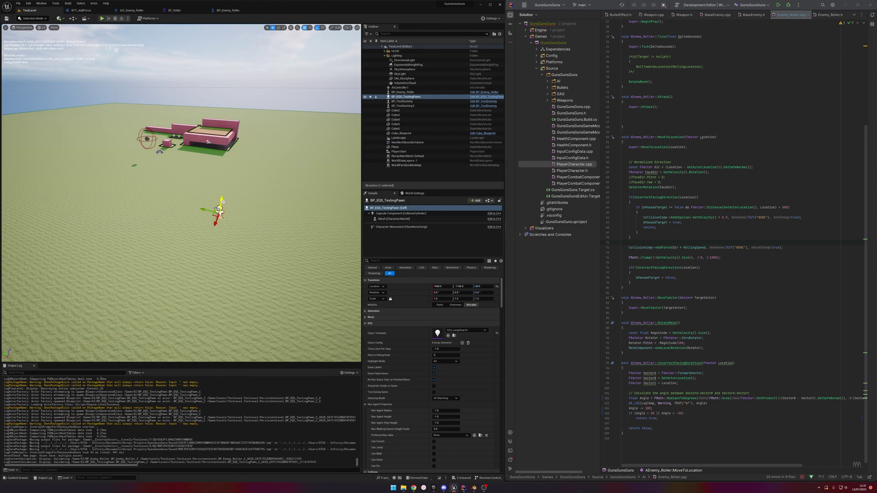
Step: Play-test the level briefly and shift the EQS testing pawn to a different spot on the grass
click(102, 19)
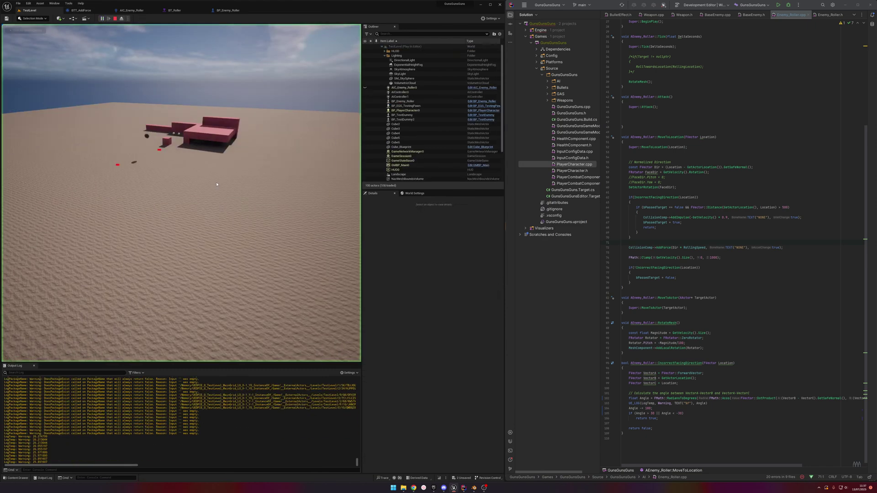
key(Escape)
right_drag(181, 192, 176, 219)
drag(236, 170, 219, 180)
right_drag(219, 181, 255, 167)
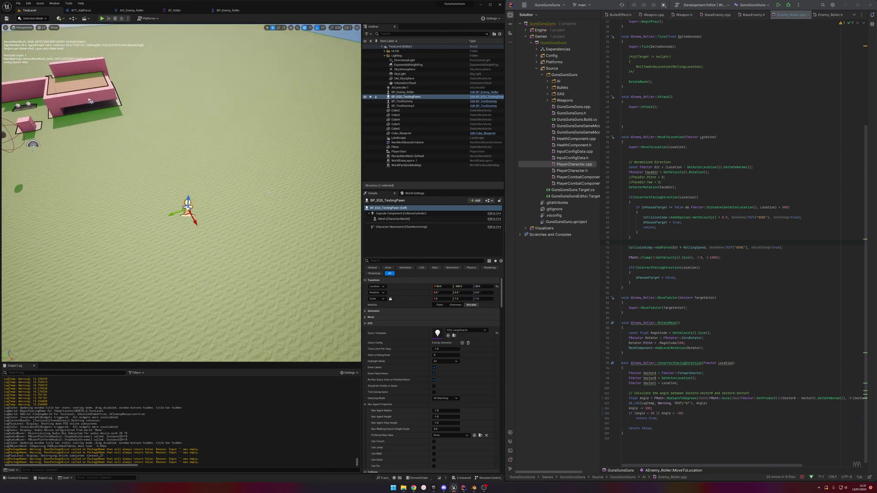
Step: Enable Should Be Visible in Game and Tick During Game on the testing pawn, and set its Querying Mode to Single Best Item
scroll(487, 374, down, 1)
click(434, 371)
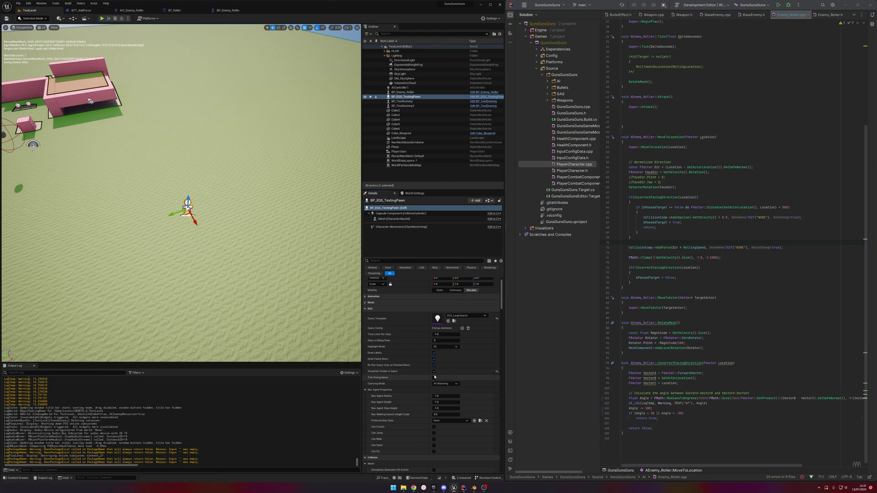
click(452, 384)
click(442, 389)
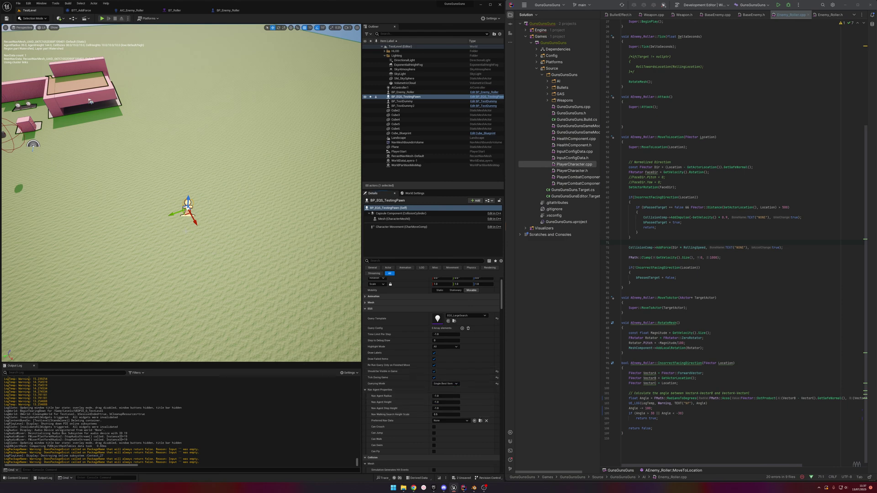
drag(187, 213, 209, 208)
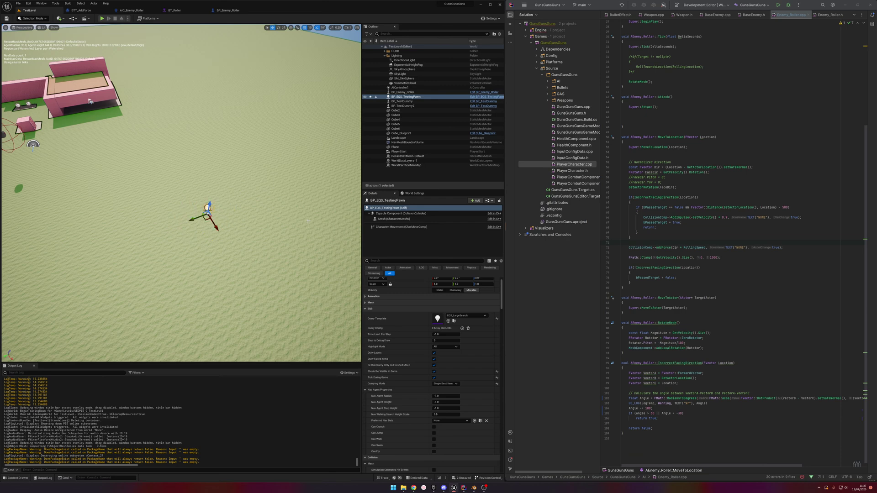
Step: Open the BP_EQS_TestingPawn blueprint in the full editor to check its default settings and event graph
click(228, 10)
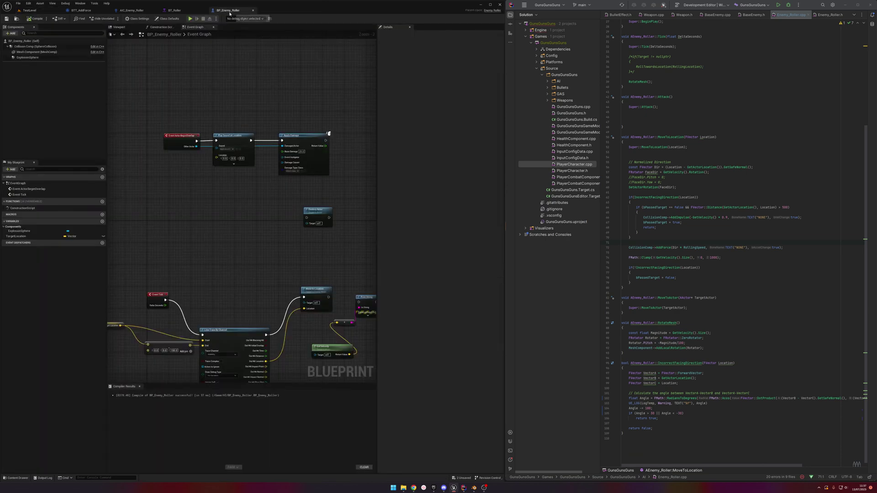
key(ctrl+space)
double_click(354, 361)
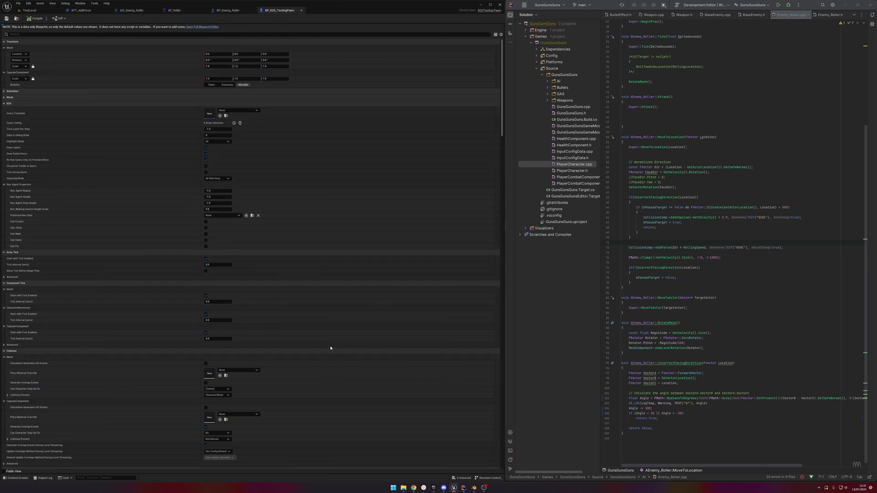
click(200, 27)
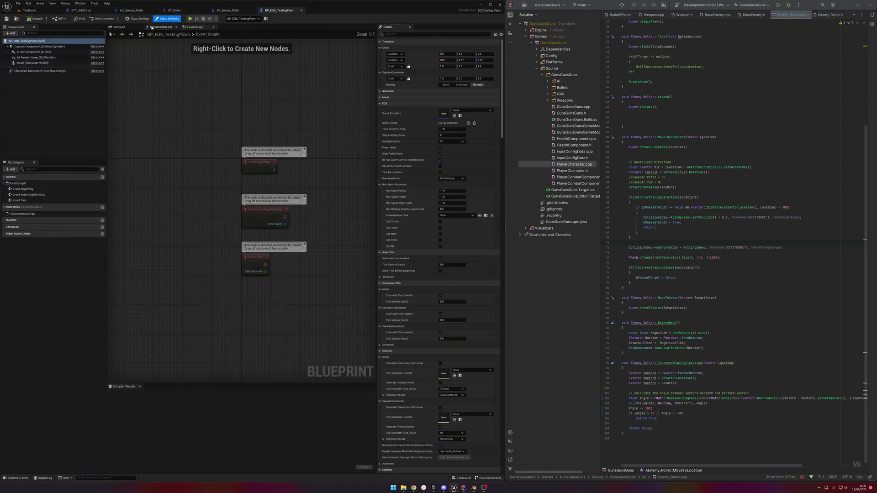
Step: Play-test TestLevel to look at the testing pawn in game, and move the pawn across the grass after stopping
click(44, 12)
key(alt+p)
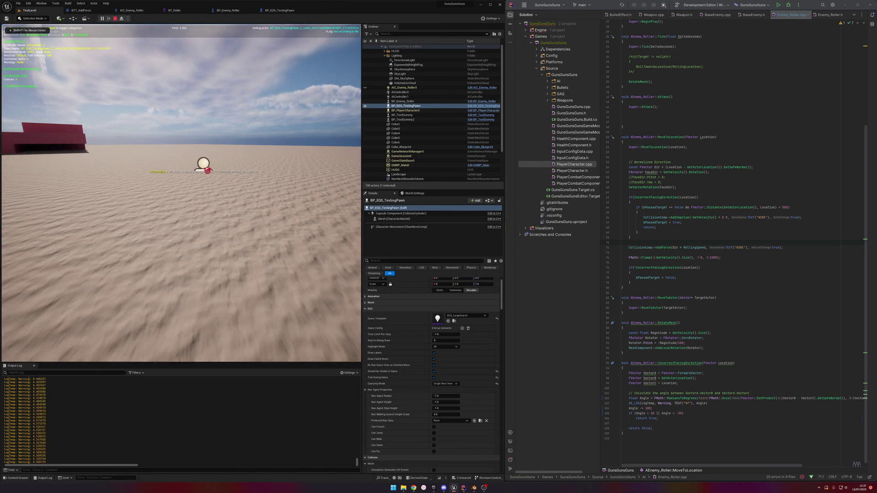
key(Escape)
right_drag(236, 194, 228, 190)
drag(236, 190, 243, 221)
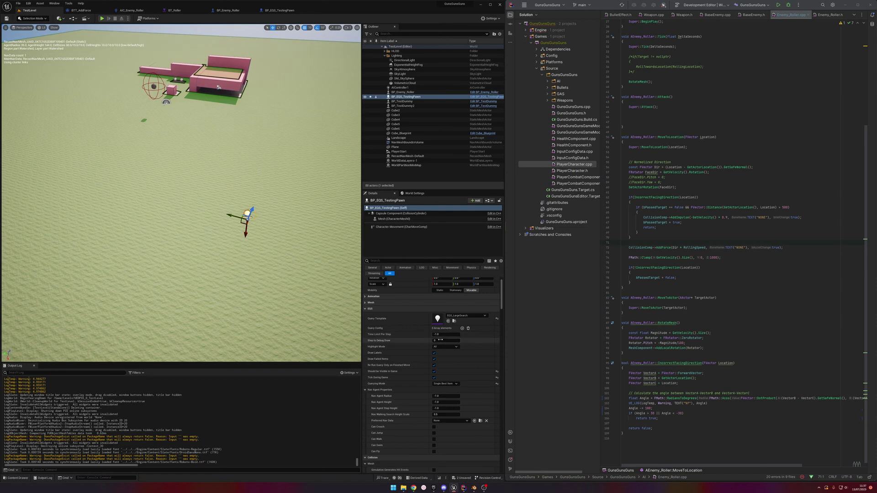
Step: Reset the testing pawn's Query Template, preview EQS_FindPlayer for comparison, and switch back to EQS_LargeSearch
click(497, 318)
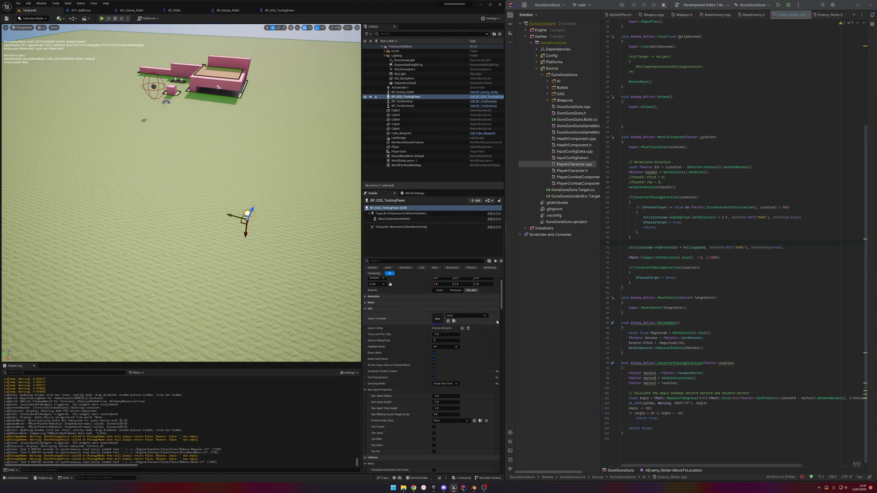
click(470, 317)
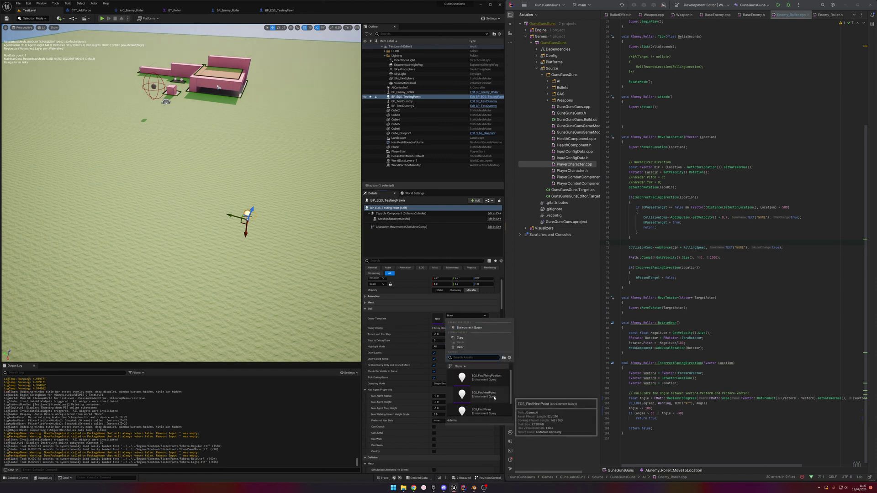
click(487, 412)
click(474, 316)
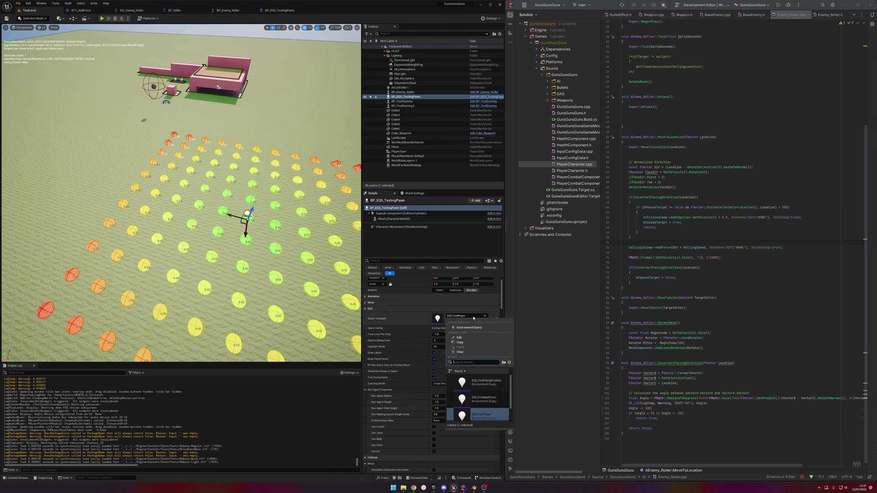
scroll(494, 384, down, 2)
click(487, 413)
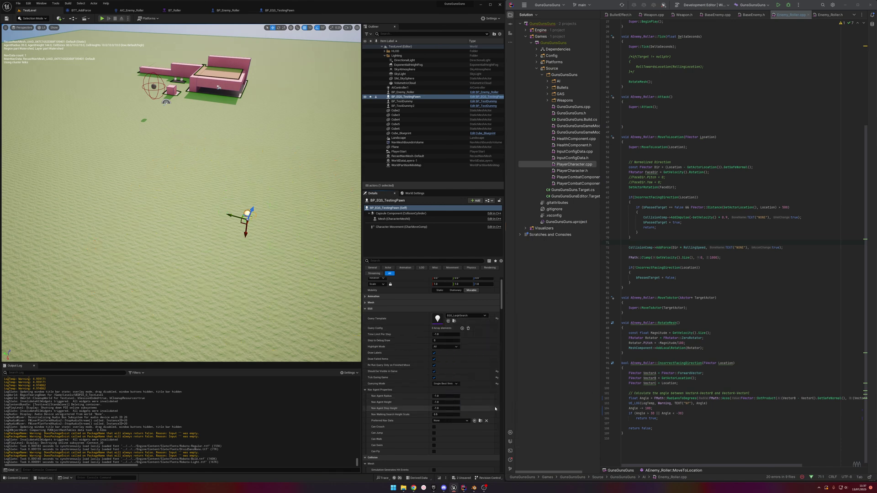
Step: Save the level and open EQS_LargeSearch to inspect its Distance and PathExist tests
key(ctrl+s)
key(ctrl+space)
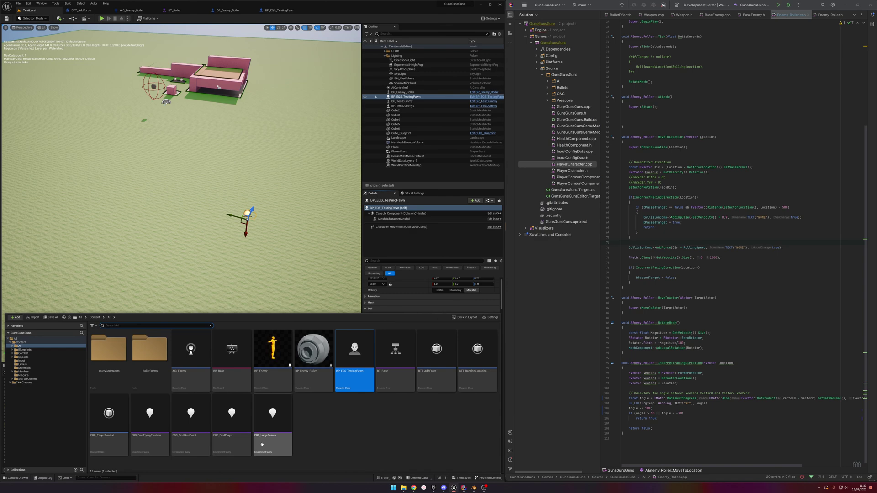
double_click(274, 433)
click(218, 316)
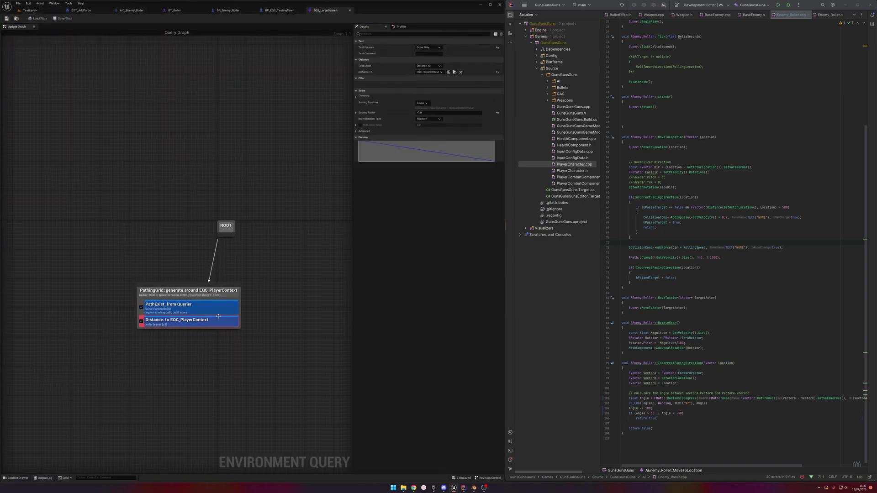
click(215, 311)
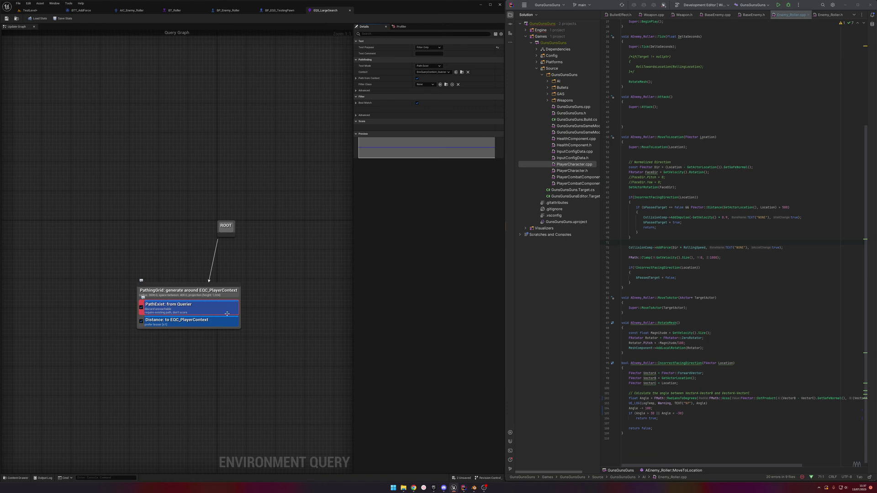
Step: Disable the PathExist test on the PathingGrid generator and delete it
click(141, 308)
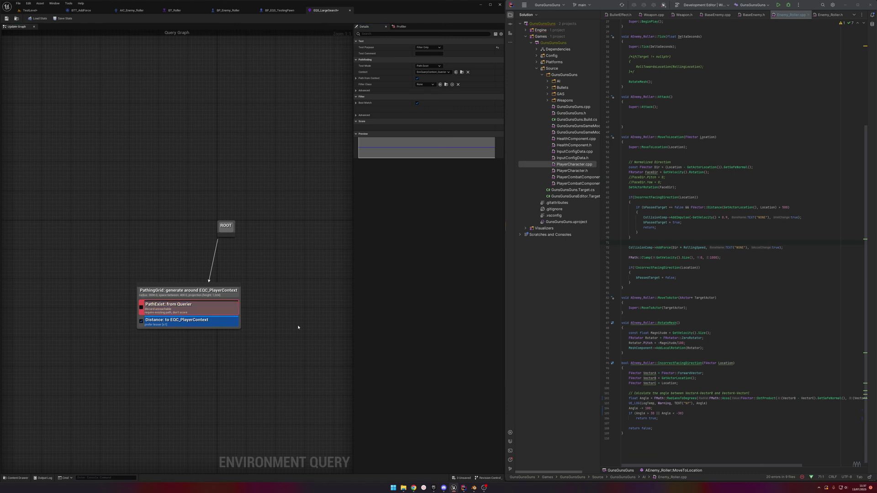
click(274, 237)
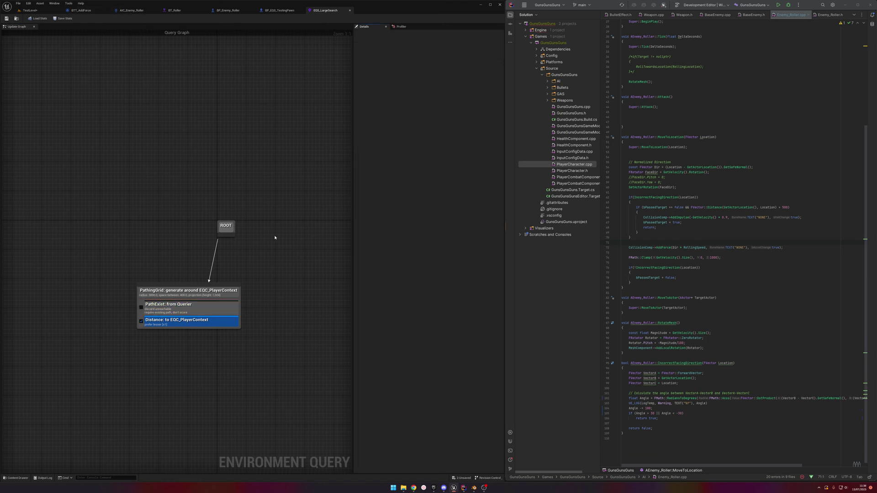
click(172, 308)
click(252, 266)
click(195, 306)
key(Delete)
Step: Add a Trace test to the PathingGrid generator and place it above the Distance test
click(189, 296)
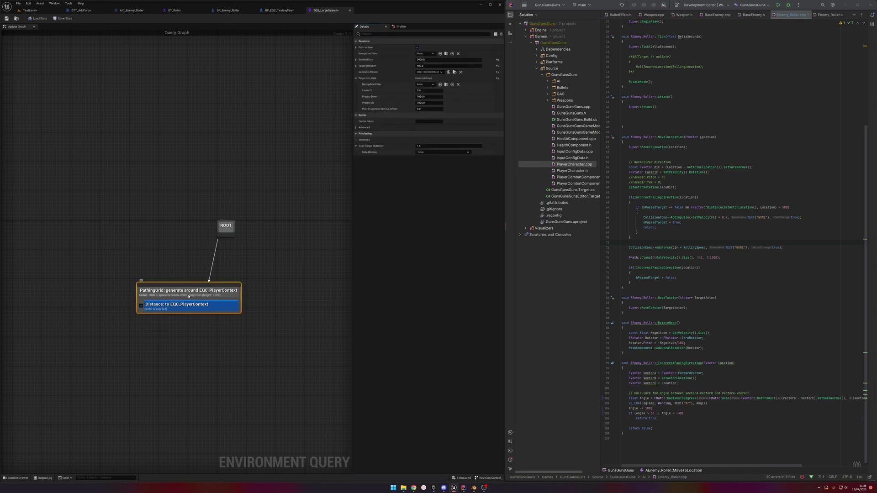
right_click(188, 295)
mouse_move(219, 340)
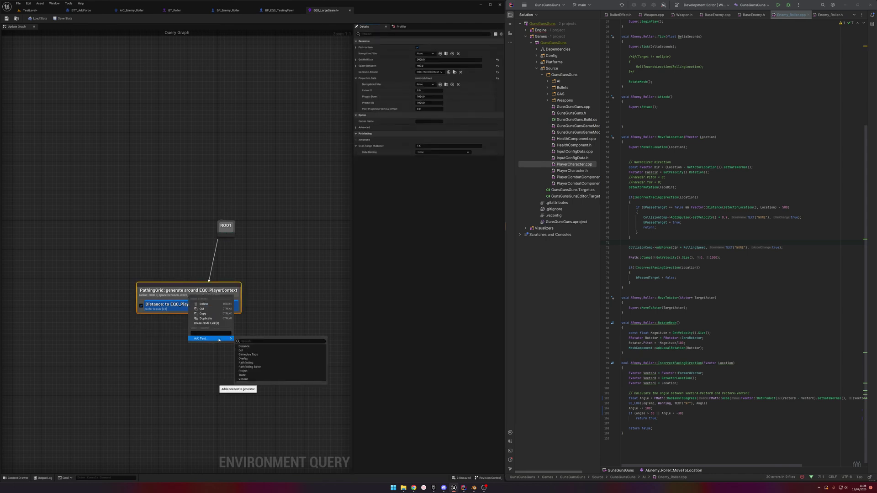
click(245, 375)
drag(201, 321, 191, 307)
Step: Set the Trace test's Context to EQC_PlayerContext, save the query, and move the testing pawn in TestLevel to check it
click(442, 78)
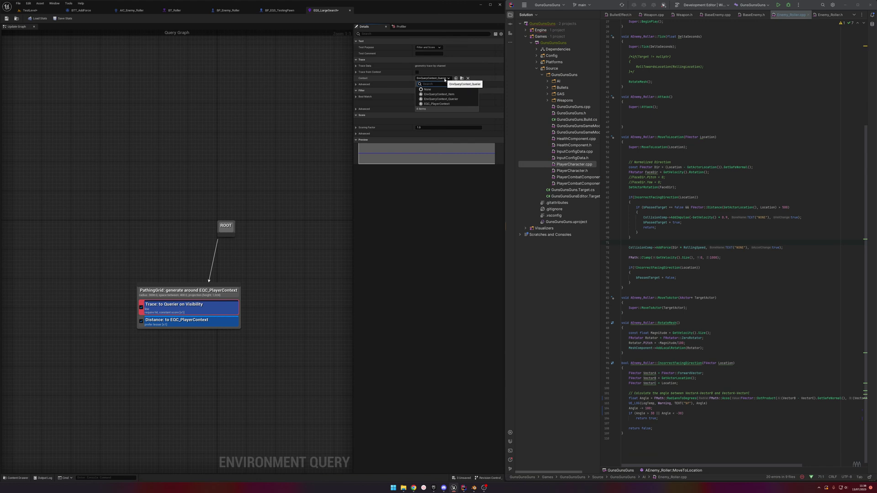
click(438, 103)
click(7, 18)
click(30, 10)
drag(241, 221, 226, 231)
Step: Change the Trace test's Test Purpose in EQS_LargeSearch, save the query, and return to TestLevel
click(325, 10)
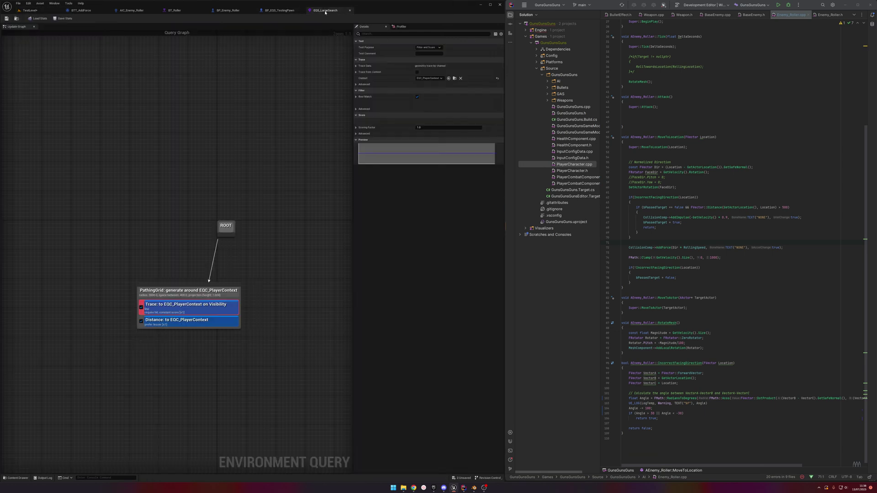
click(428, 47)
click(431, 53)
click(6, 19)
click(31, 10)
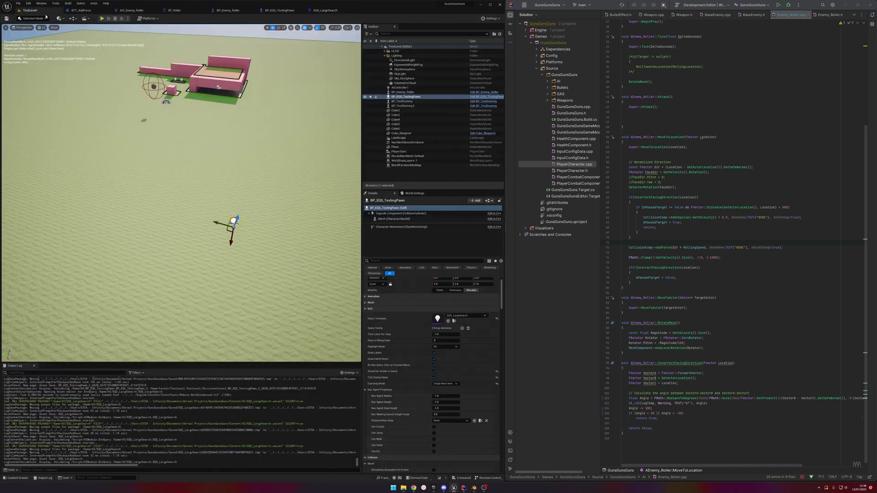
Step: Move the testing pawn, preview other query templates including EQS_FindPlayer and EQS_FindFlyingPosition for comparison, and restore EQS_LargeSearch
drag(232, 238, 245, 224)
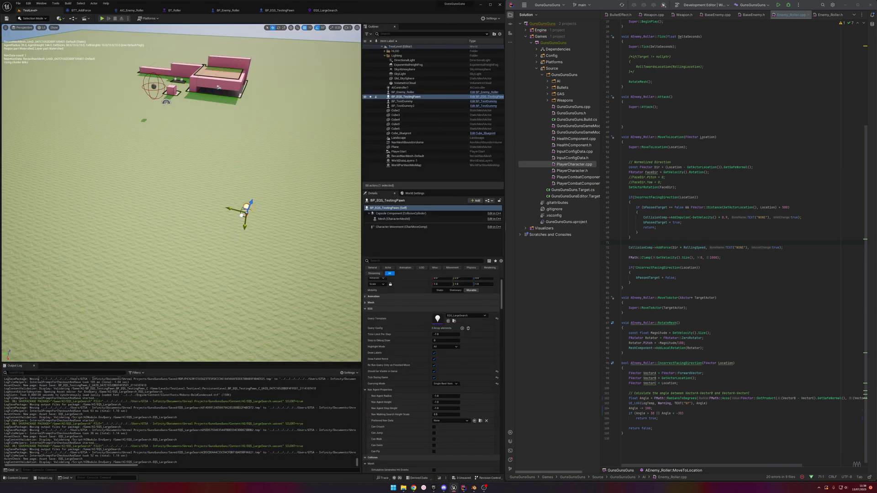
click(485, 315)
click(482, 395)
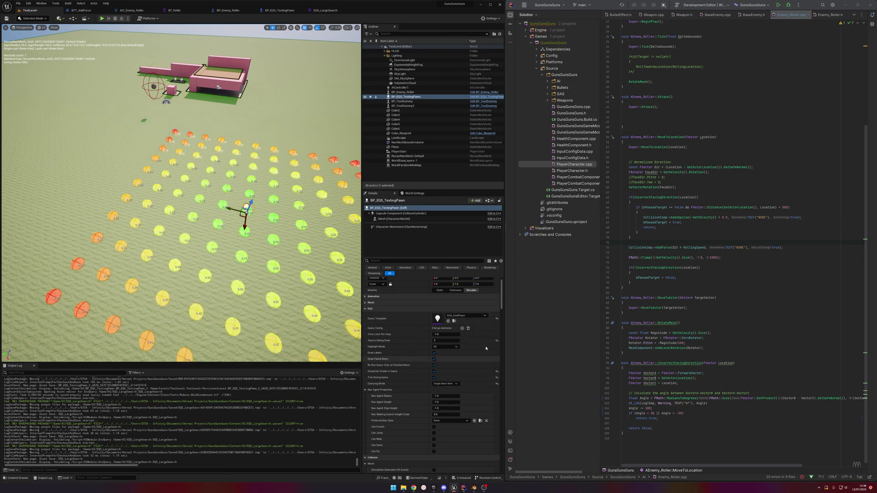
click(481, 319)
click(484, 382)
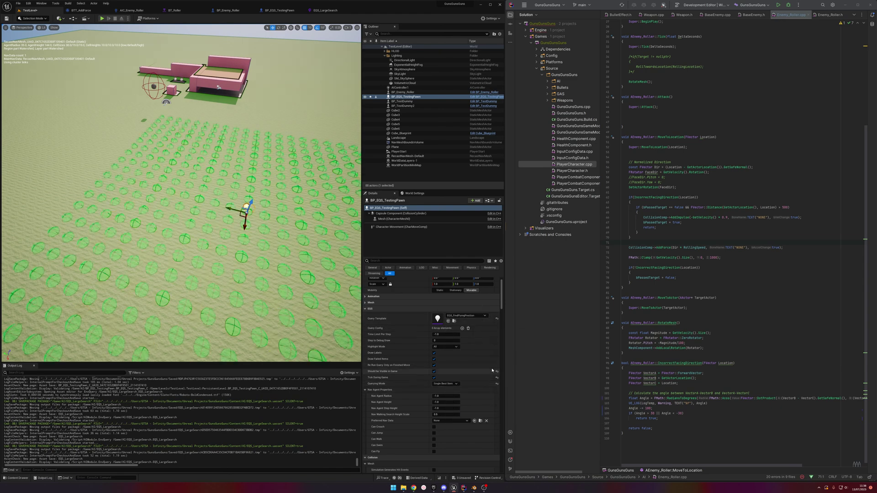
click(475, 315)
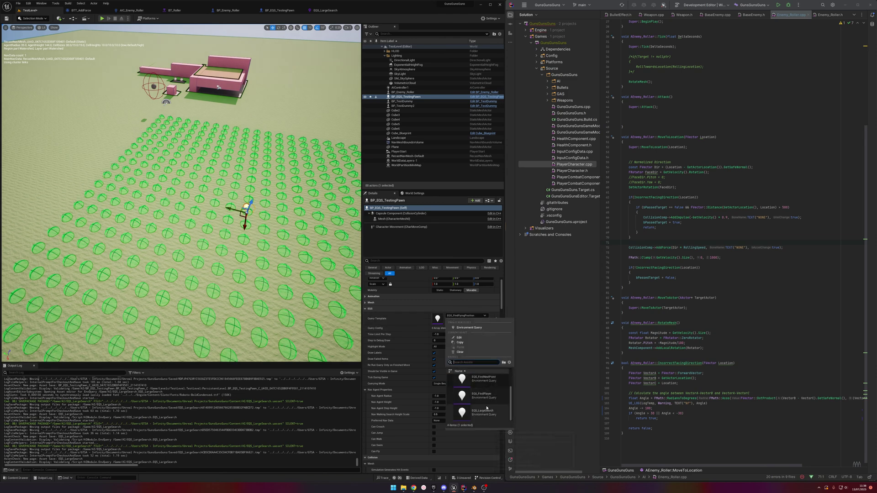
click(484, 400)
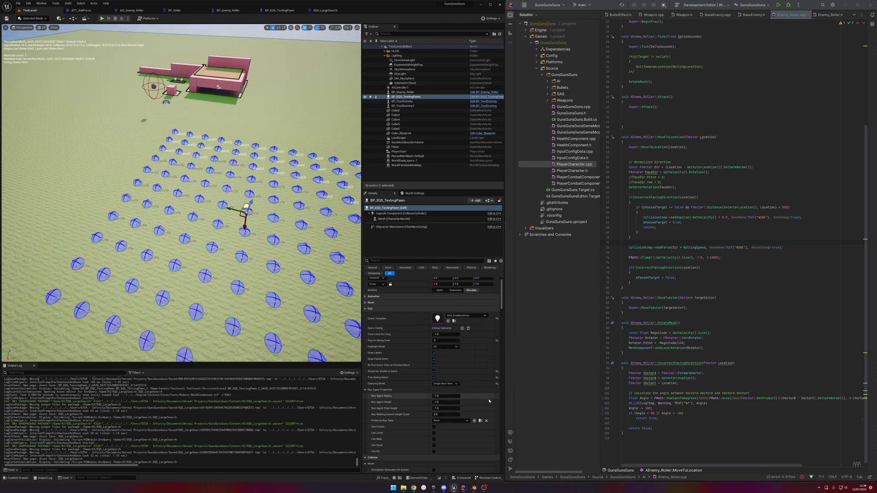
click(475, 320)
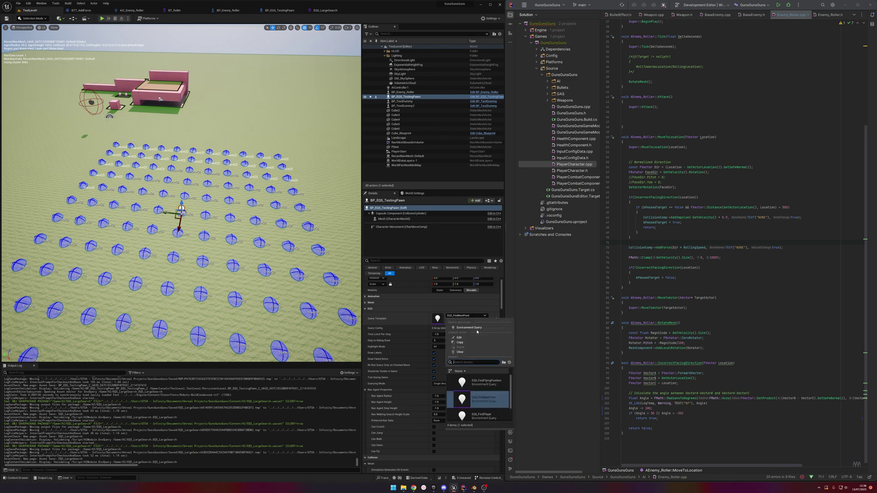
click(484, 384)
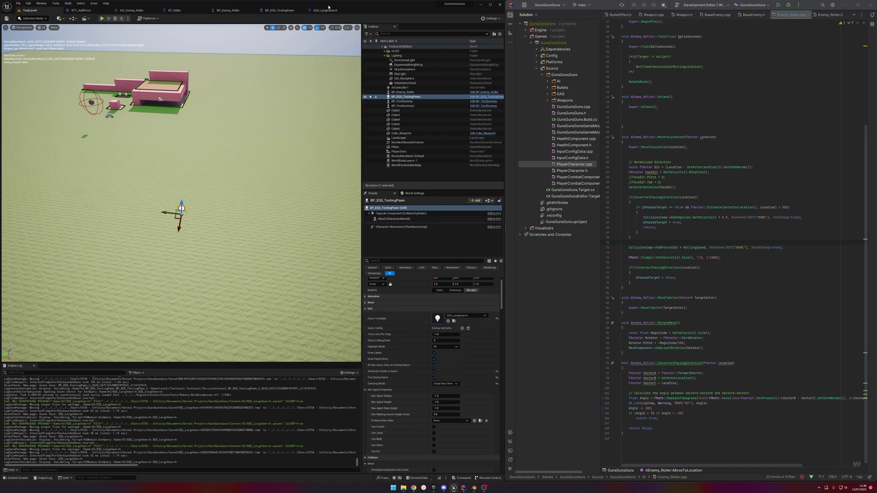
Step: Disable the Trace test in EQS_LargeSearch, save the query, and move the testing pawn in TestLevel to check it
click(330, 9)
click(141, 308)
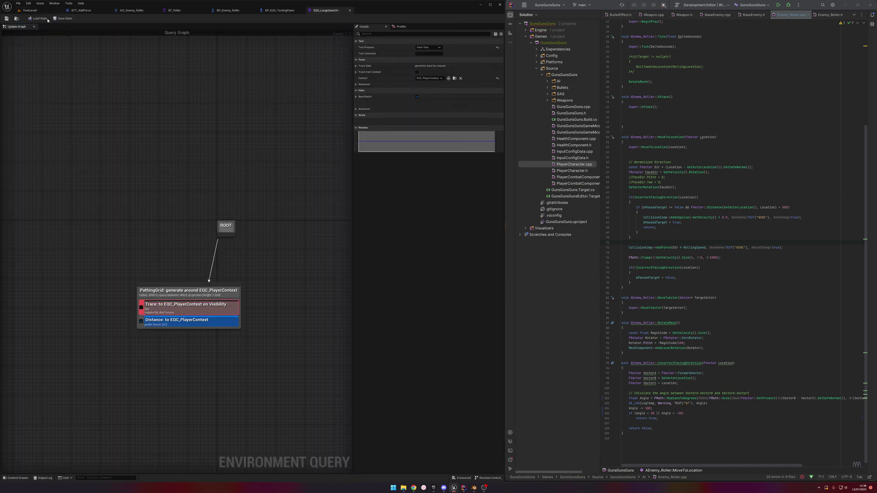
click(6, 18)
click(43, 11)
right_drag(174, 218, 177, 218)
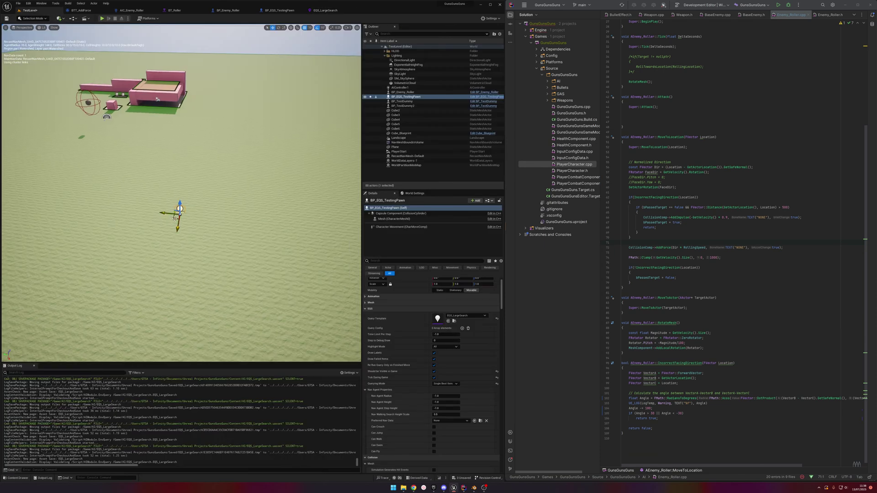
drag(175, 218, 203, 205)
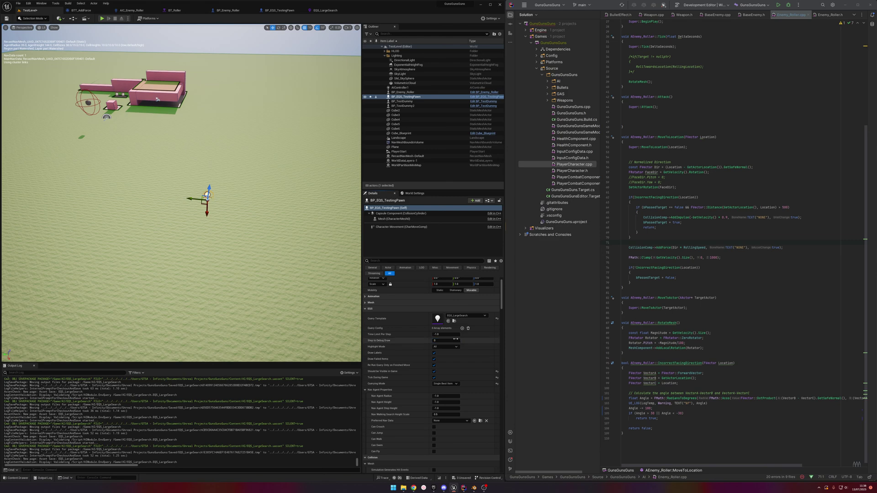
click(329, 10)
click(211, 291)
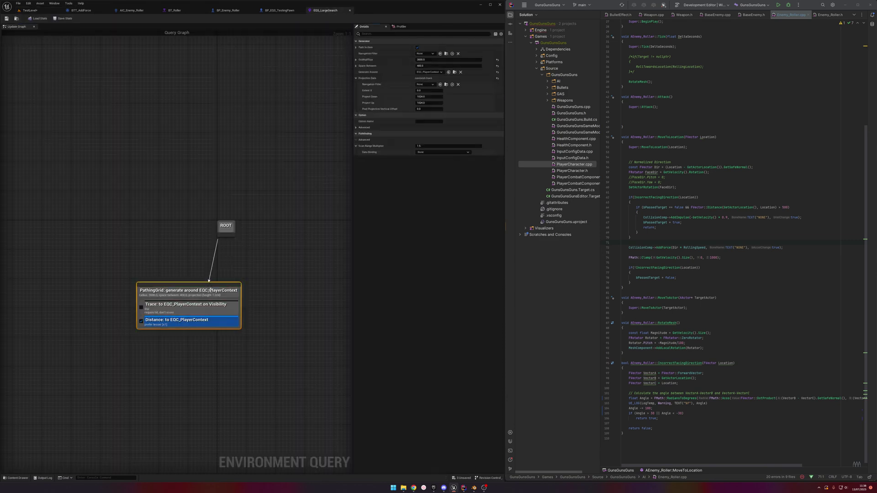
click(460, 72)
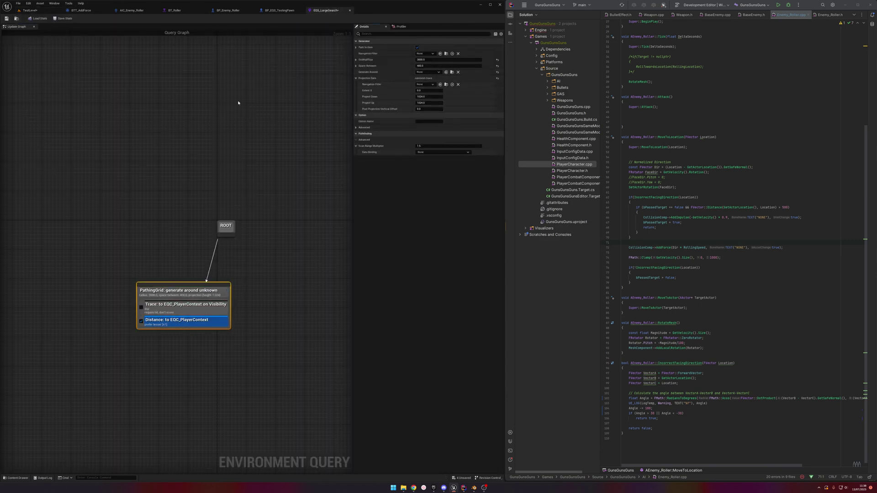
click(430, 85)
key(ctrl+z)
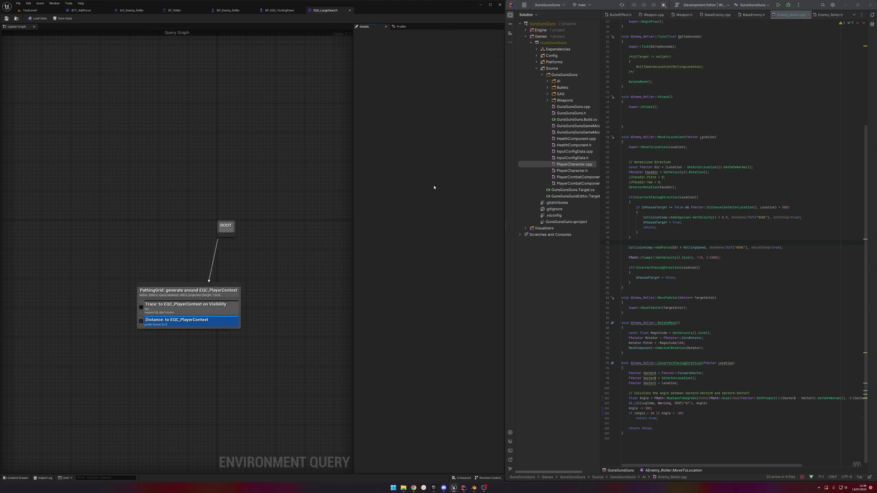
Step: Set the PathingGrid generator's Generate Around context to EnvQueryContext_Querier, save the query, and check the result in TestLevel
click(225, 295)
click(429, 72)
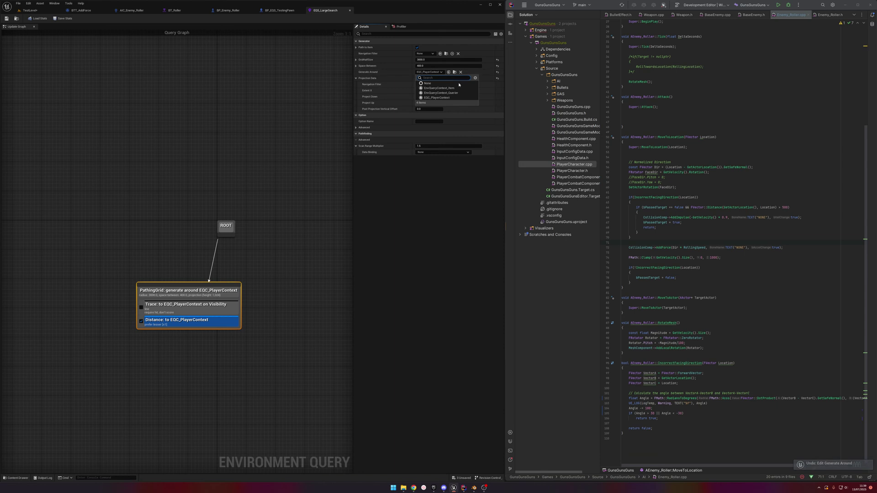
click(463, 94)
click(7, 18)
click(30, 10)
right_drag(196, 119, 230, 125)
Step: Replace the Trace test on the PathingGrid generator with a Pathfinding test placed above the Distance test
click(328, 12)
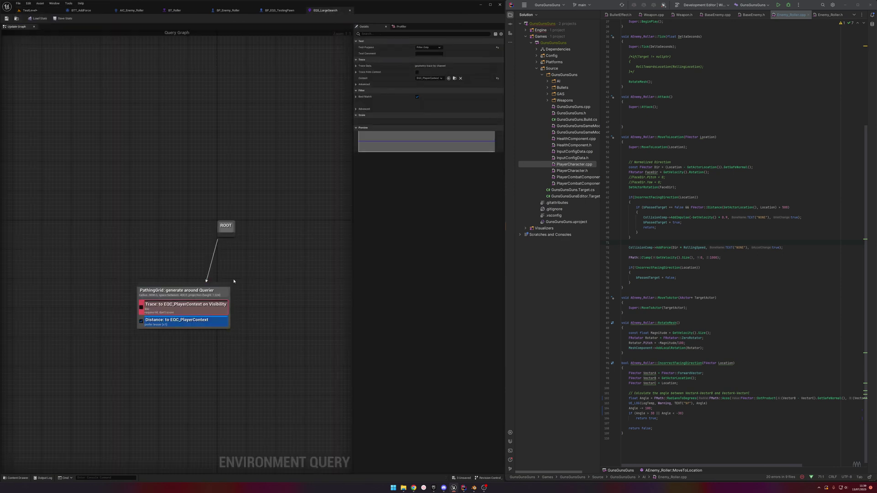
key(Delete)
right_click(203, 290)
mouse_move(223, 334)
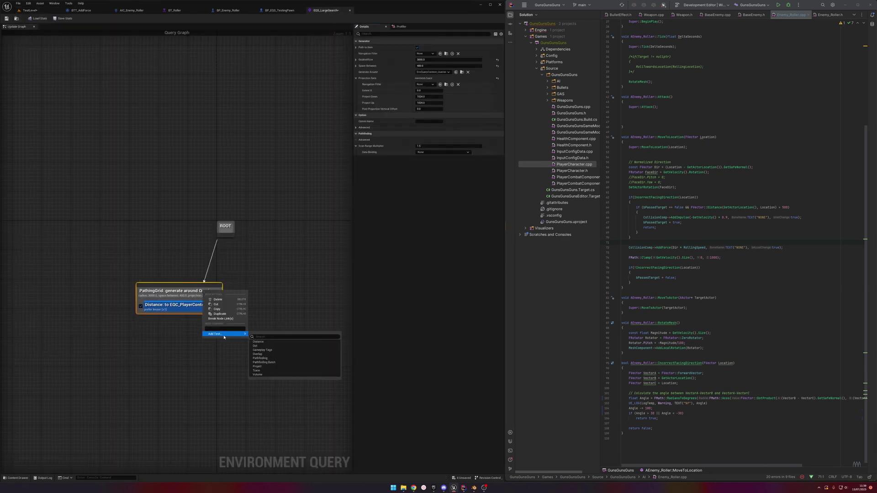
click(274, 359)
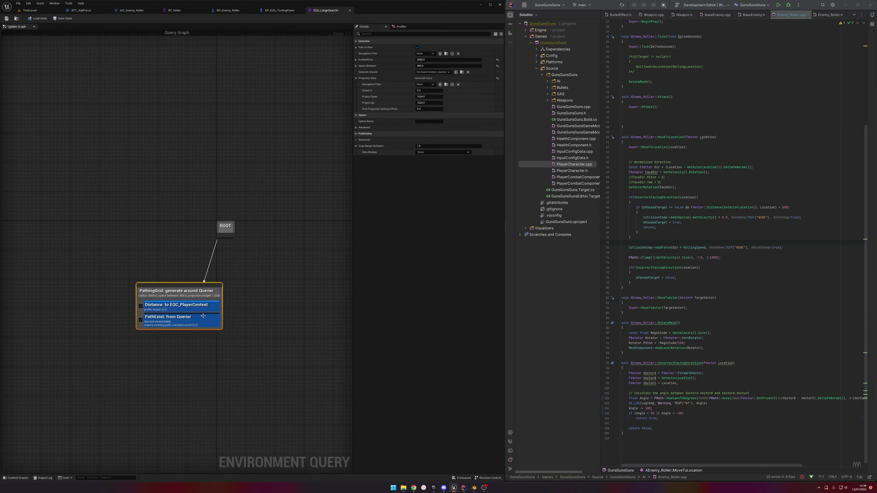
drag(179, 324, 180, 303)
Step: Set the PathExist test's Context to EQC_PlayerContext, save the query, and inspect the generated points in TestLevel
click(434, 71)
click(459, 99)
click(8, 20)
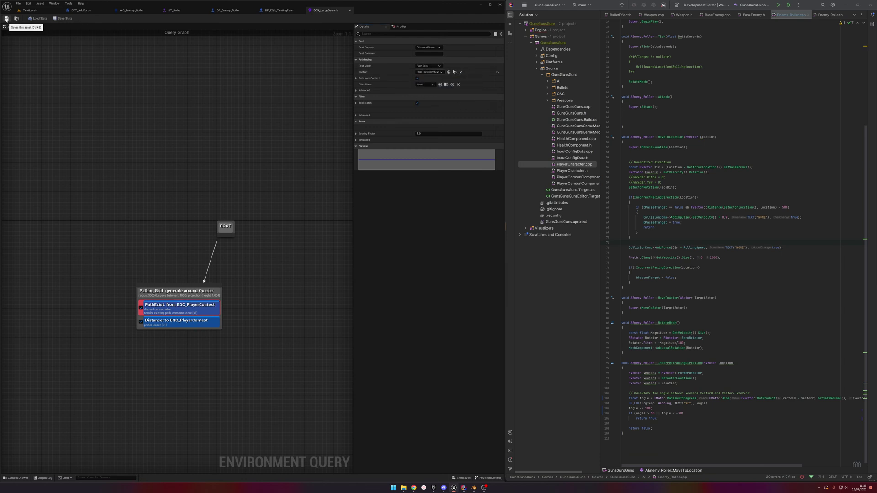
click(31, 10)
right_drag(277, 170, 315, 201)
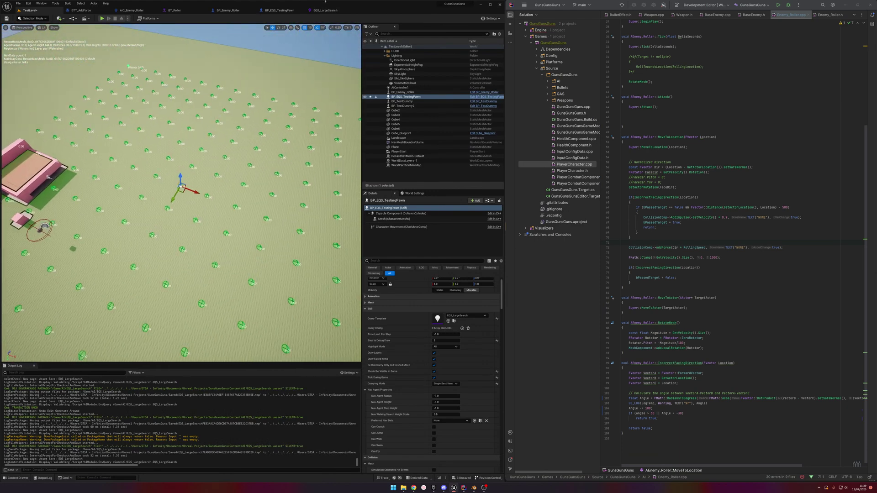
Step: Adjust the PathingGrid generator's grid settings, save the query, and inspect the point coverage around the roller in TestLevel
click(323, 10)
click(193, 292)
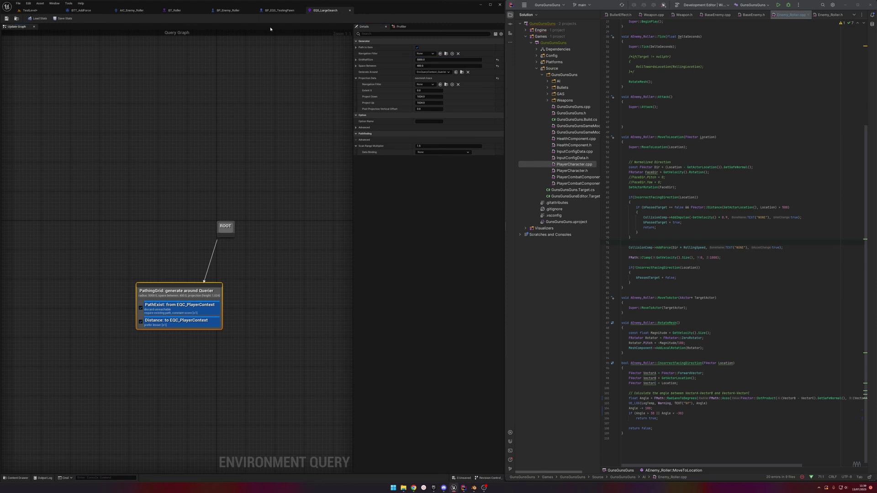
click(425, 66)
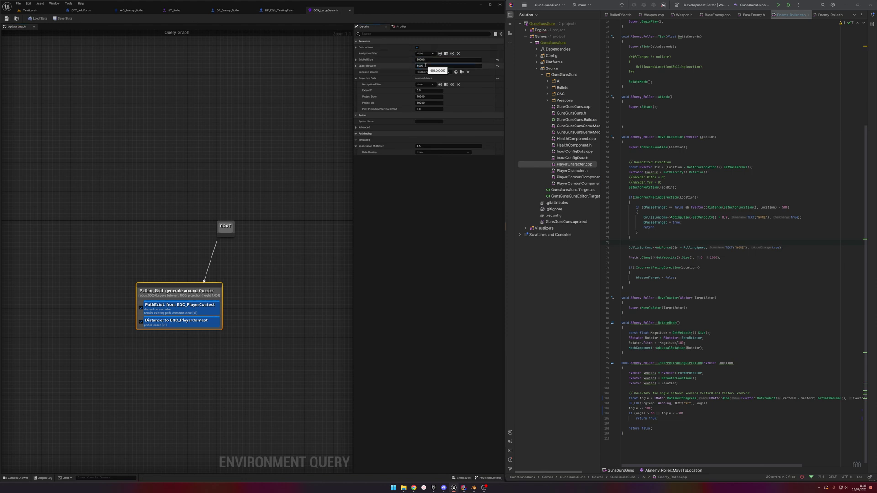
click(6, 20)
click(45, 11)
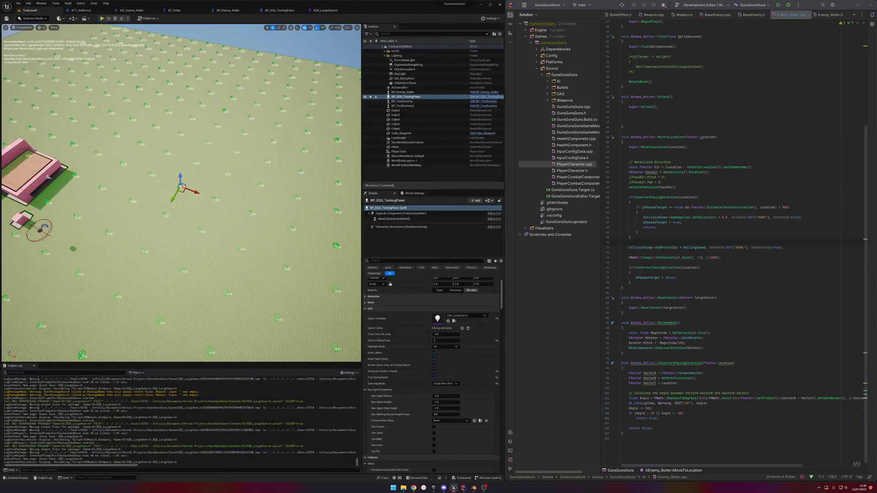
key(a)
right_drag(155, 92, 406, 69)
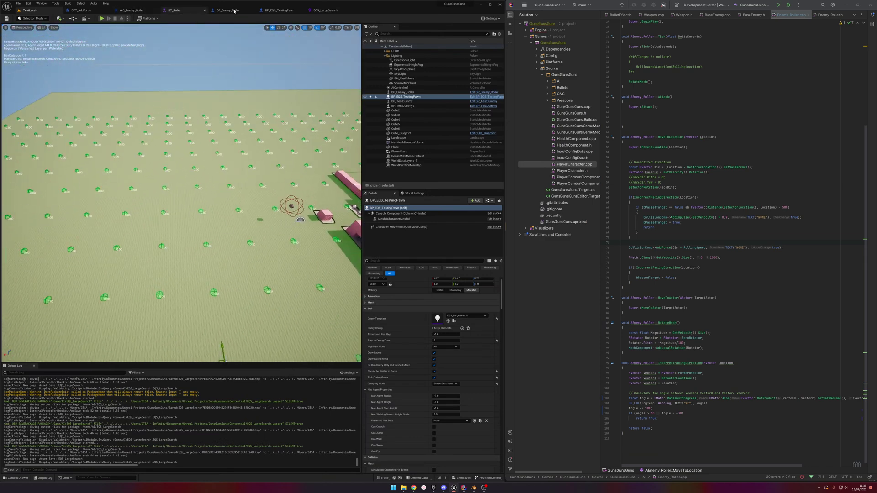
Step: Increase the PathingGrid generator's Space Between value, save EQS_LargeSearch, and check the spacing in TestLevel
click(316, 10)
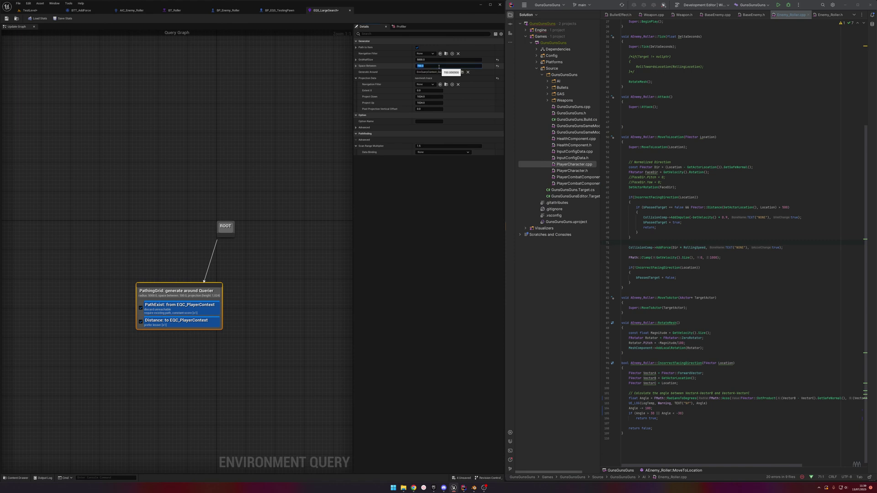
click(6, 19)
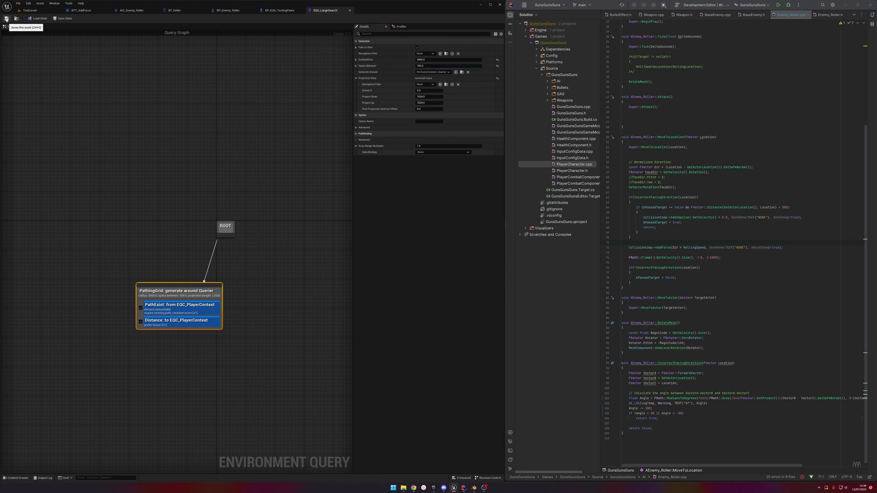
click(31, 10)
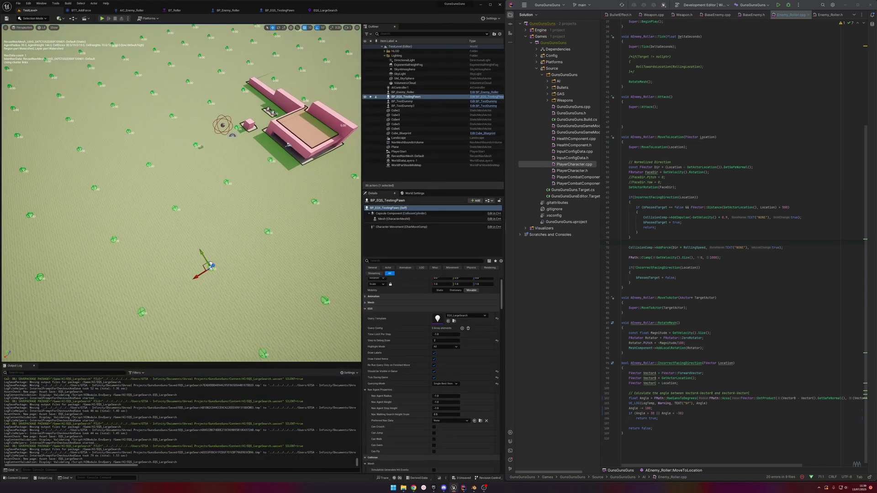
Step: Set the PathingGrid generator's Space Between to 1000, save EQS_LargeSearch, and view the points in TestLevel
click(327, 10)
click(442, 67)
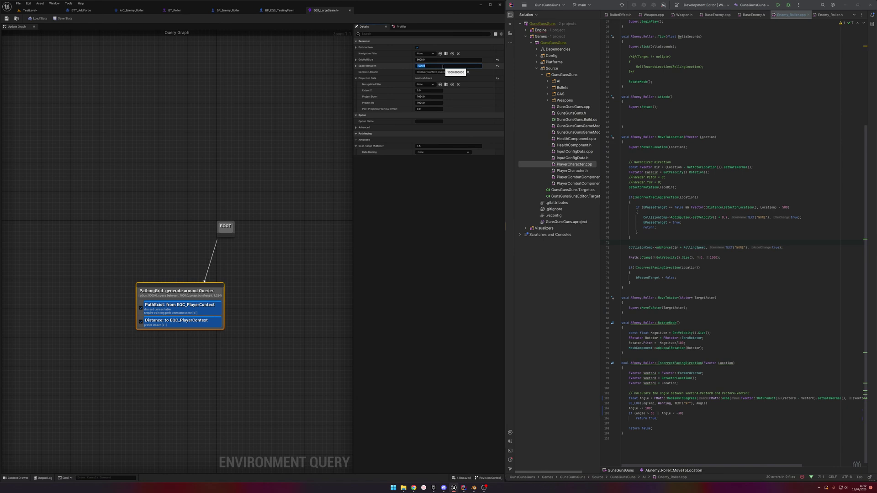
click(7, 18)
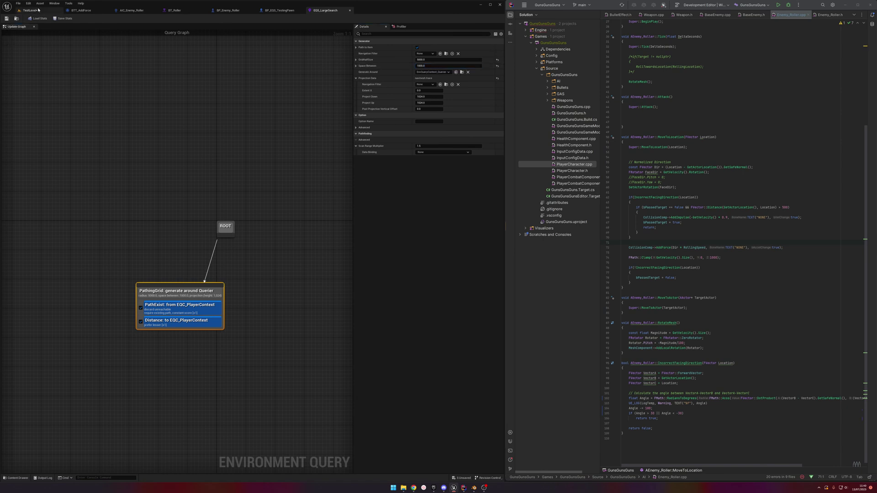
click(30, 10)
right_drag(141, 39, 142, 39)
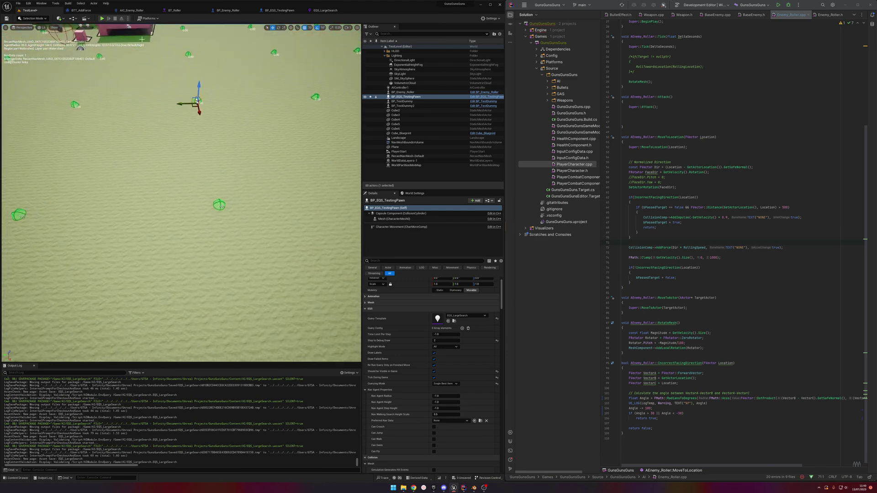
Step: Play-test TestLevel, moving the player around to observe how the roller chases and passes the player, and end the session
click(102, 18)
key(w)
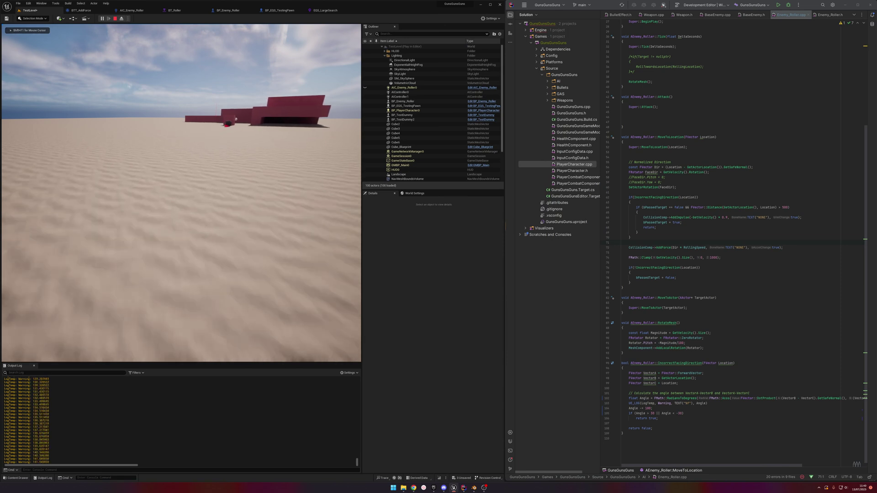
key(w)
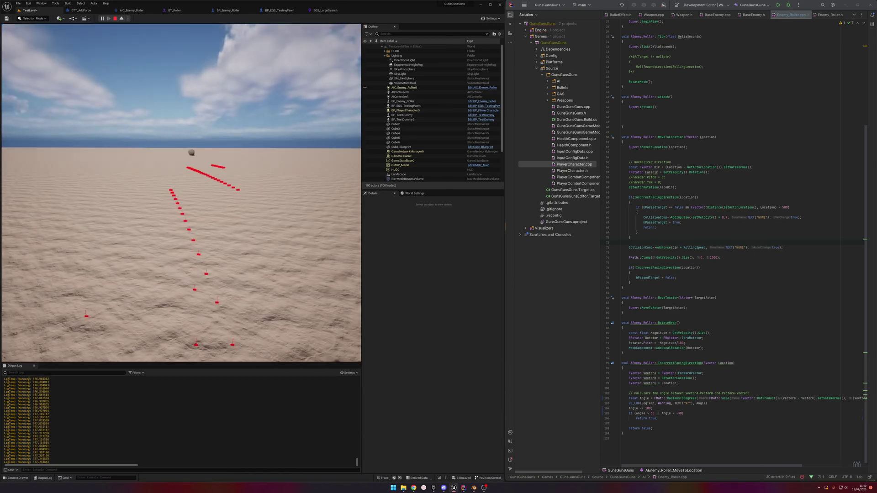
key(s)
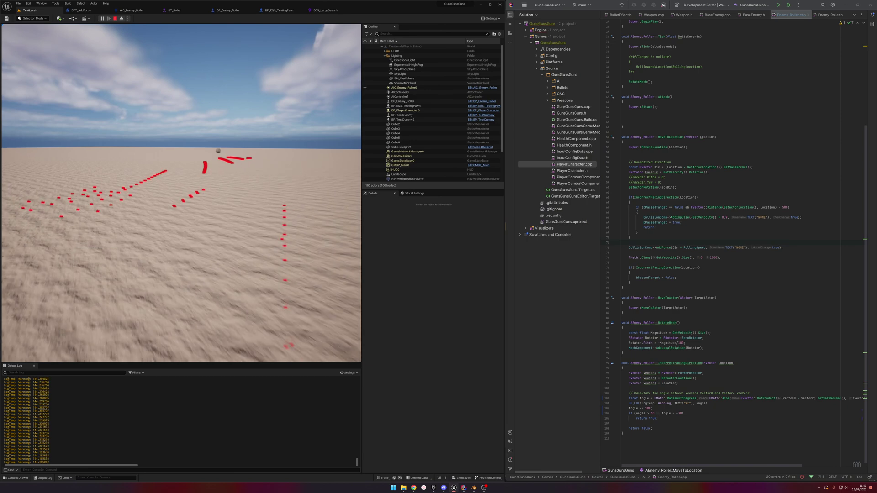
key(s)
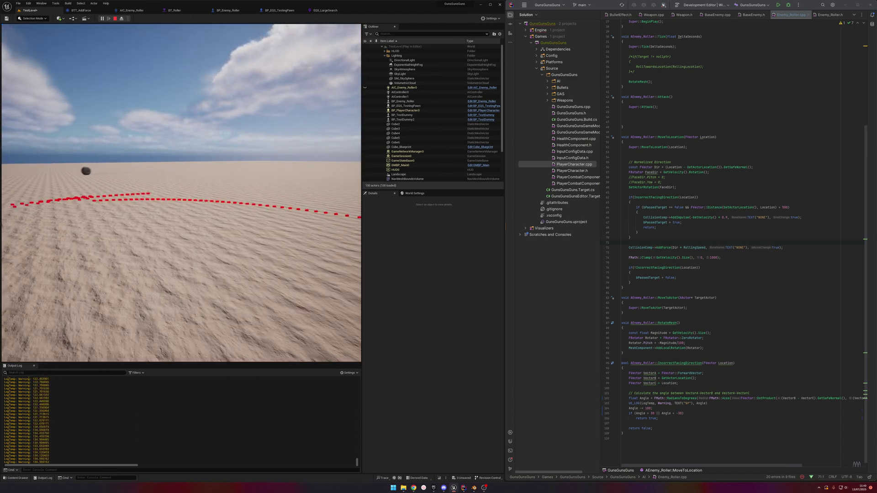
key(w)
key(w)
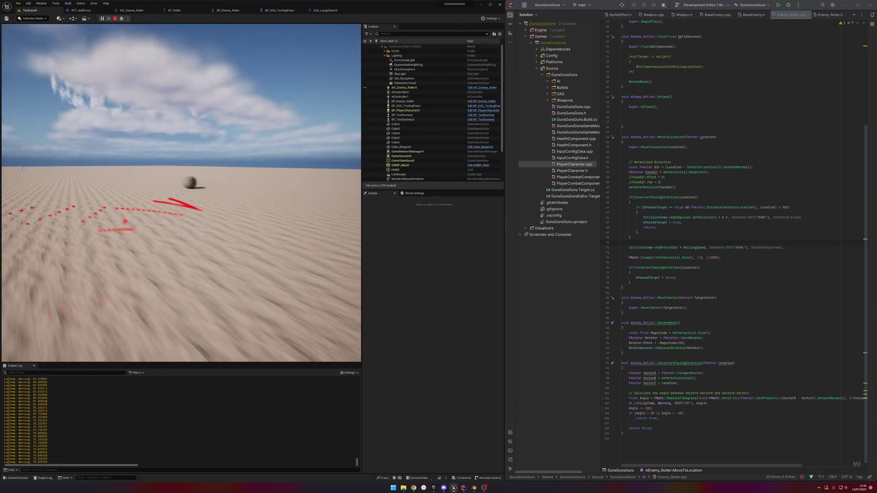
key(w)
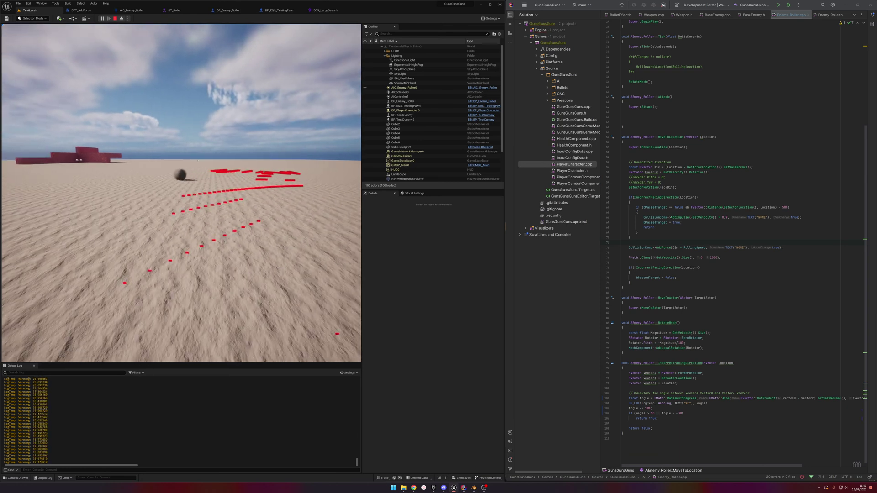
key(Escape)
Step: In BP_Enemy_Roller's Event Graph, place the Move to Location node beside the line trace, delete the velocity print nodes, and compile and save
click(250, 12)
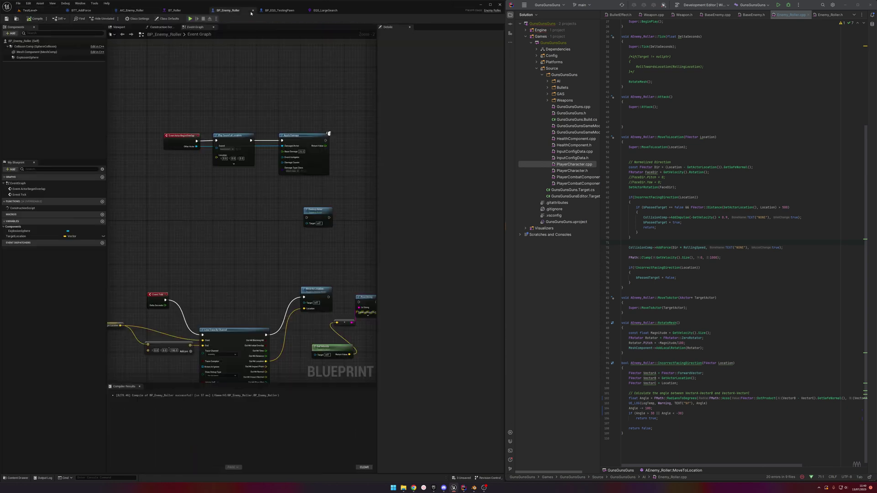
mouse_move(214, 229)
right_down()
mouse_move(213, 207)
mouse_move(254, 152)
mouse_move(228, 152)
right_up()
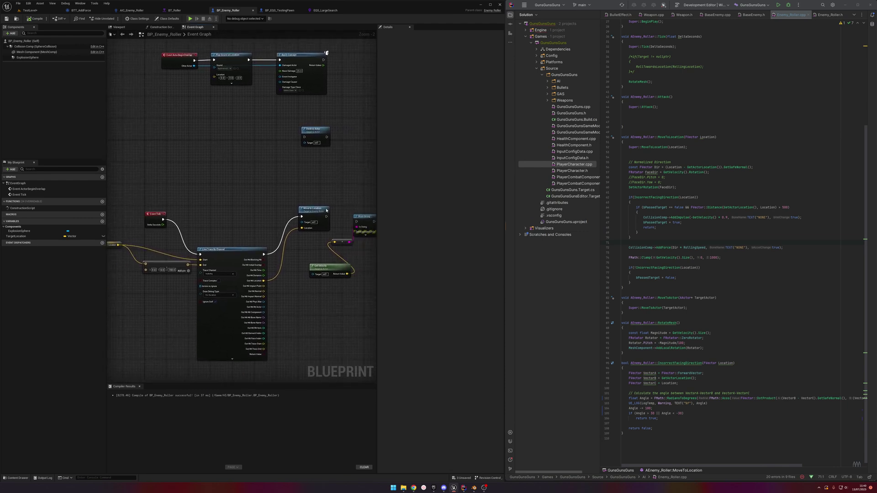
drag(313, 210, 301, 249)
right_drag(337, 245, 312, 252)
drag(356, 213, 287, 381)
click(350, 256)
key(Delete)
click(34, 18)
click(7, 18)
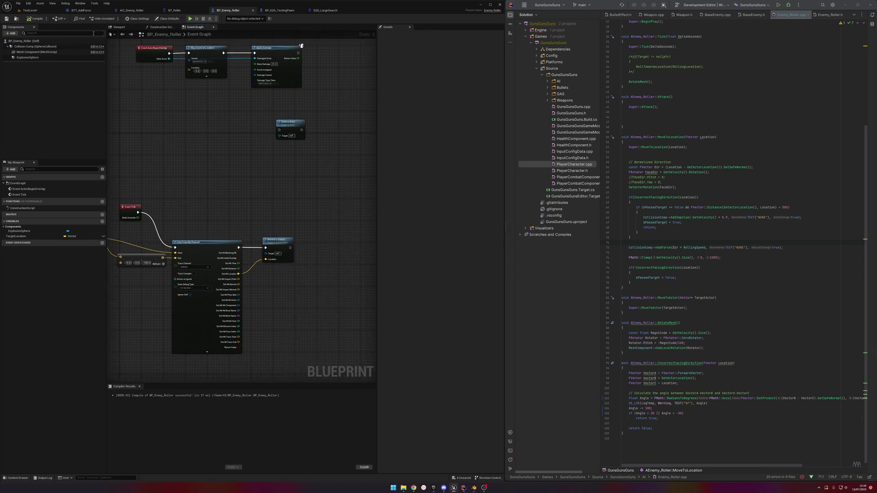
Step: Check the Can See Target tasks in BT_Roller, and examine the PathExist and Trace tests in the EQS_FindNextPoint query
click(175, 10)
click(183, 214)
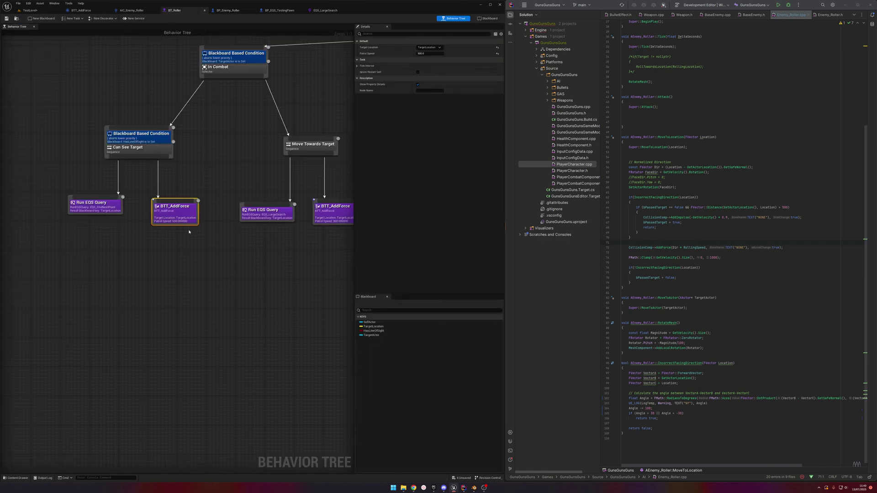
click(121, 206)
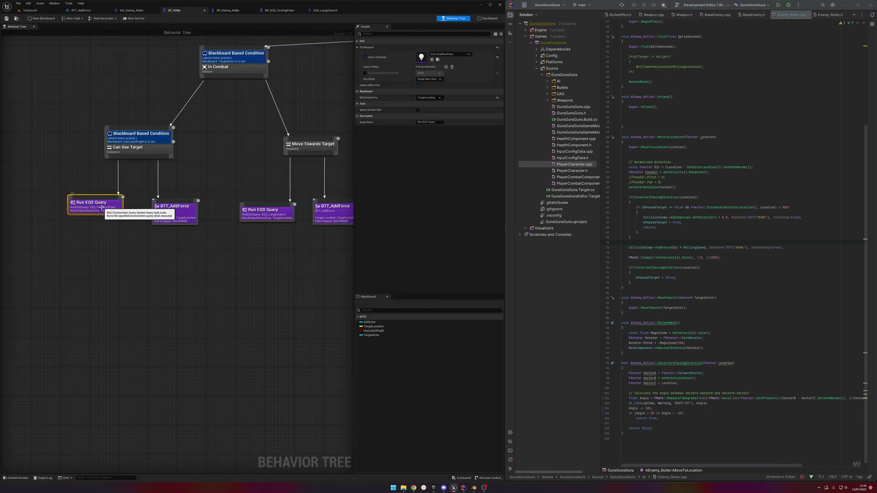
right_drag(243, 176, 231, 176)
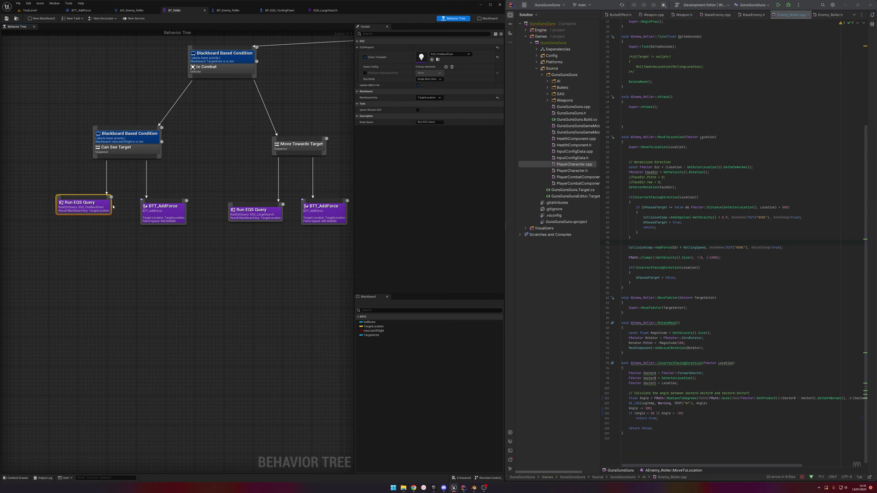
click(217, 163)
key(ctrl+space)
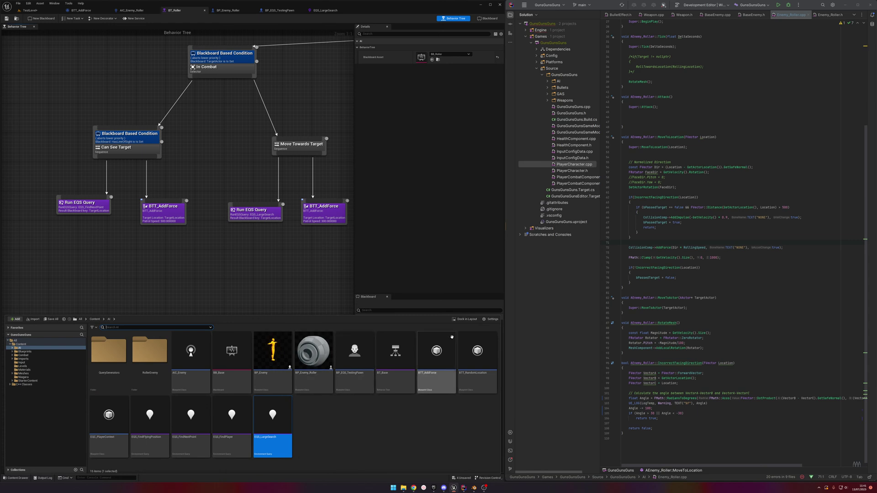
double_click(186, 421)
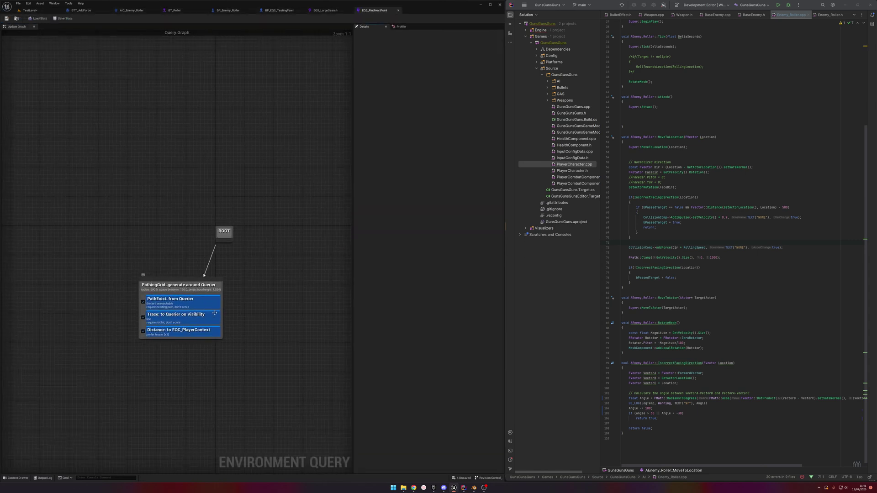
click(216, 303)
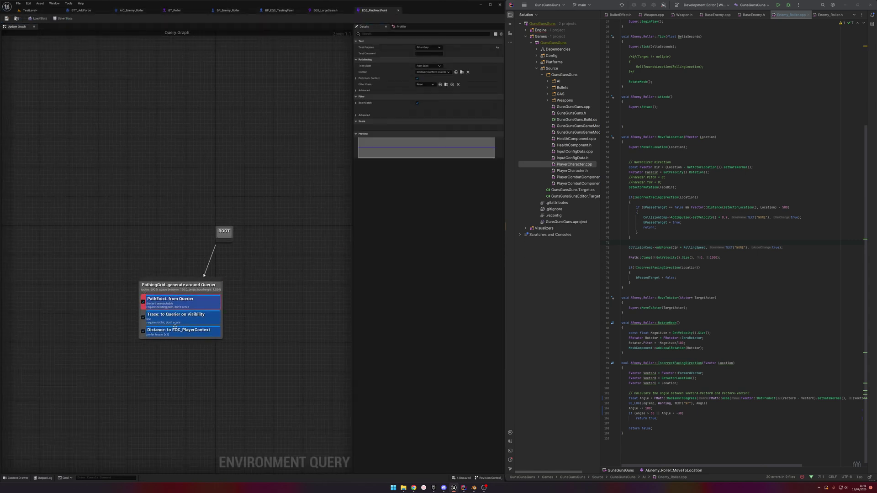
click(159, 318)
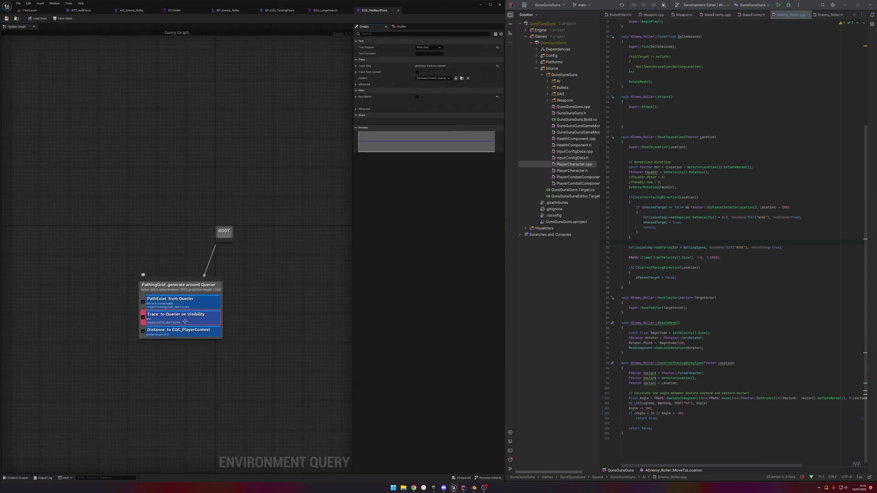
Step: Increase the PathingGrid generator's grid half size in EQS_FindNextPoint and save the query
click(202, 291)
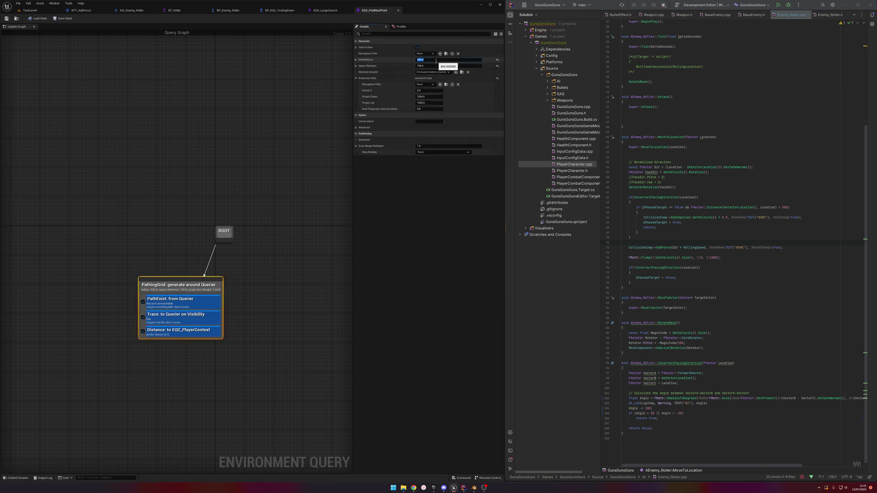
key(Return)
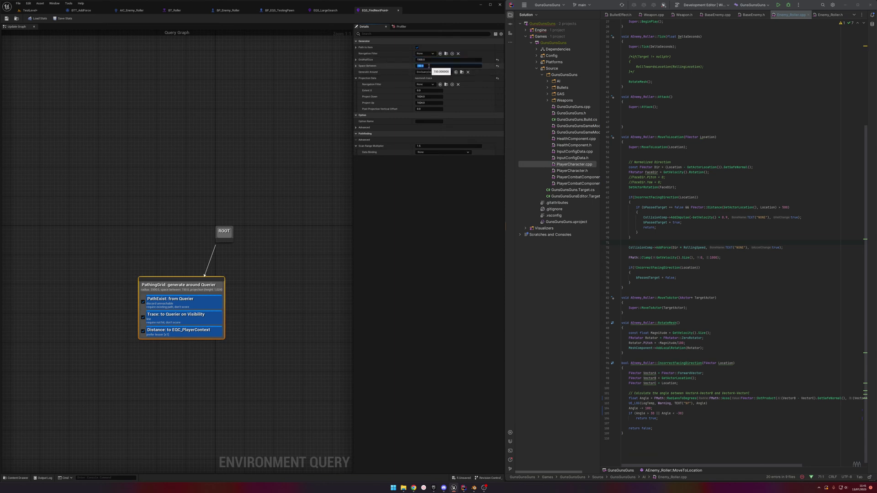
click(10, 20)
Step: Set BP_EQS_TestingPawn's Query Template to EQS_FindNextPoint and inspect the generated points around it in TestLevel
click(31, 11)
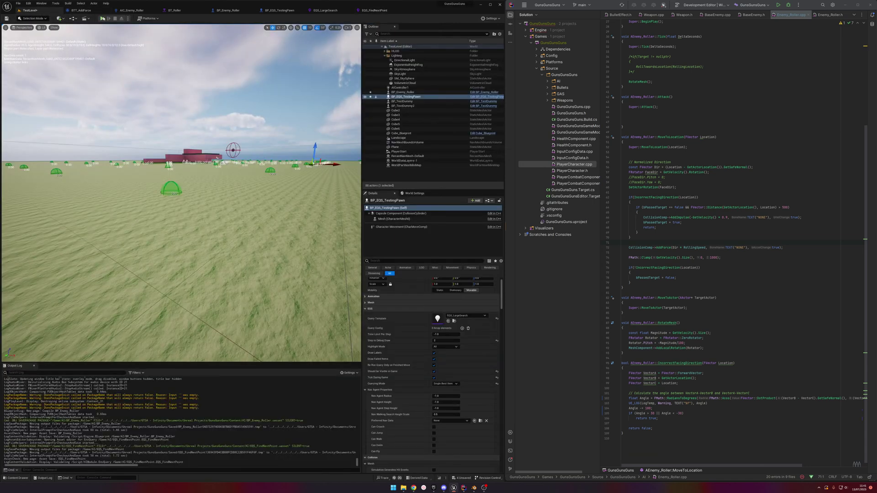
click(466, 315)
scroll(492, 400, up, 1)
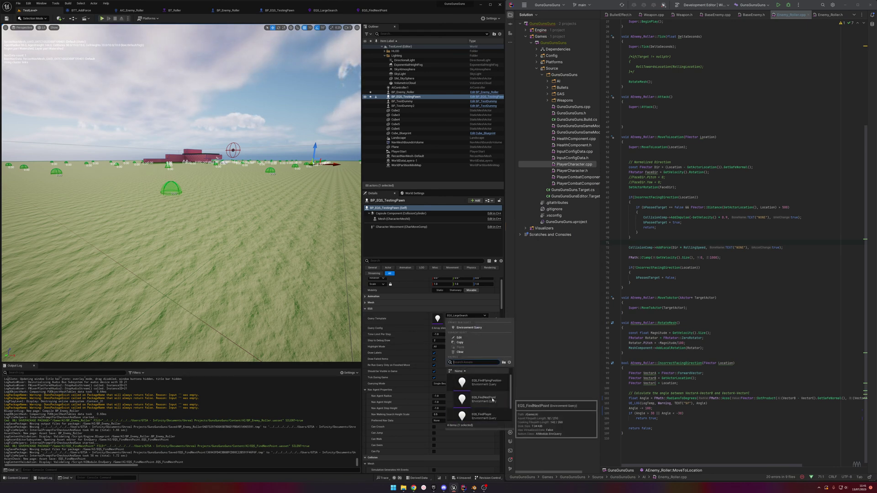
click(492, 400)
mouse_move(273, 238)
right_down()
mouse_move(288, 210)
mouse_move(310, 221)
mouse_move(272, 270)
mouse_move(276, 261)
mouse_move(237, 240)
mouse_move(304, 201)
mouse_move(297, 219)
right_up()
key(w)
key(s)
key(d)
key(a)
key(d)
Step: Increase the PathingGrid generator's Space Between in EQS_FindNextPoint, save the query, and view the point spacing in TestLevel
click(376, 10)
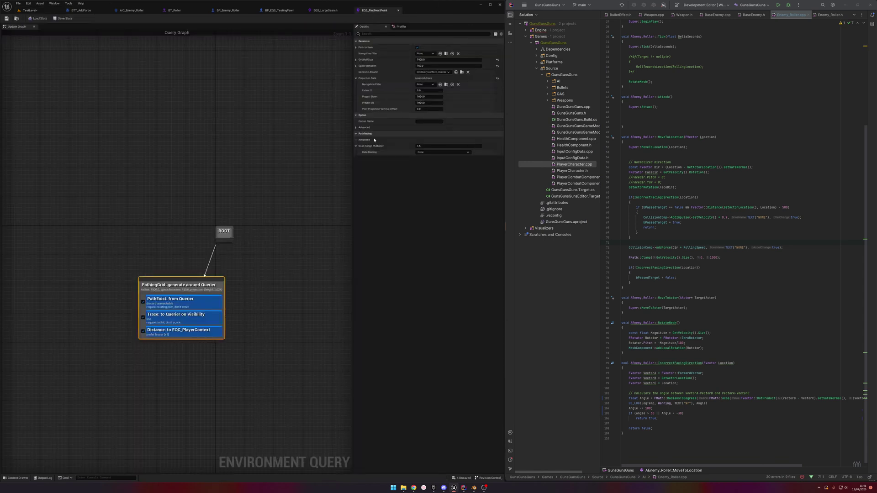
drag(441, 66, 459, 66)
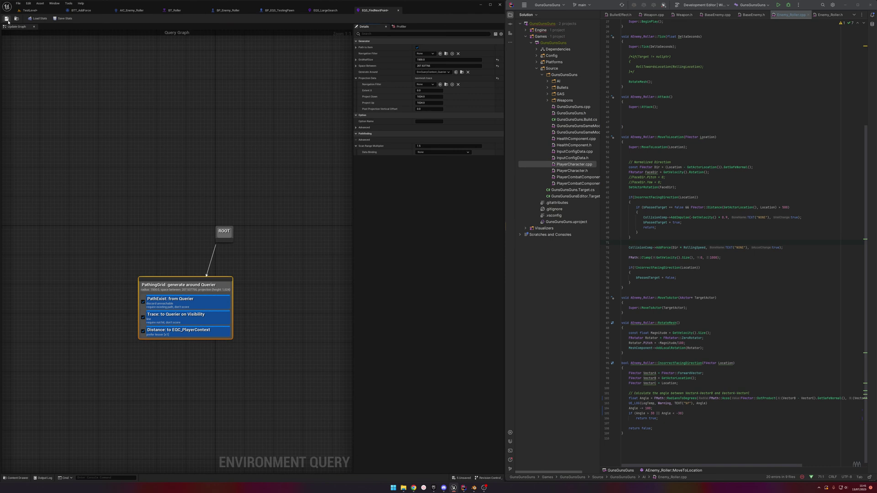
click(7, 20)
click(31, 10)
right_drag(137, 137, 138, 173)
key(s)
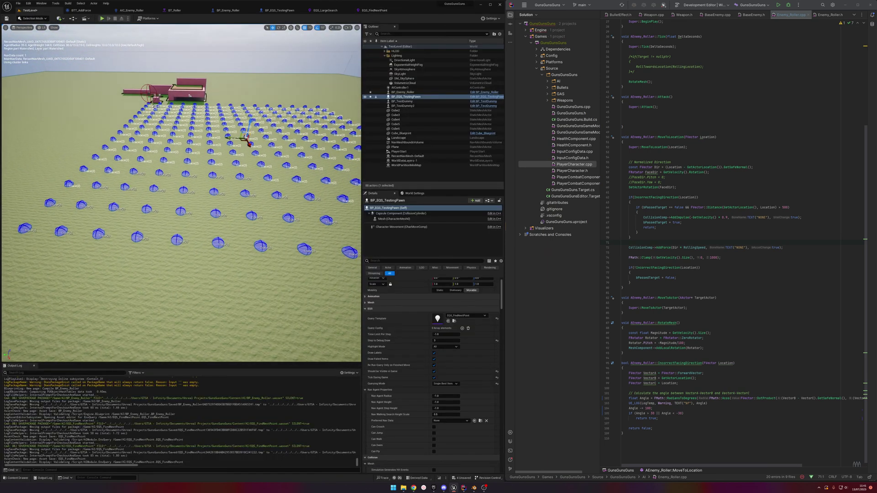
Step: Play-test TestLevel with the adjusted EQS_FindNextPoint query to observe the roller's pursuit, and end the session
click(102, 18)
key(w)
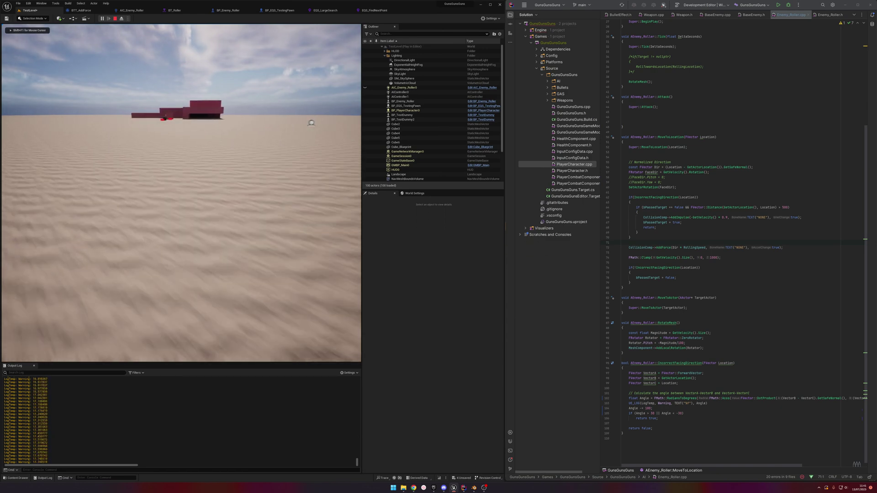
key(w)
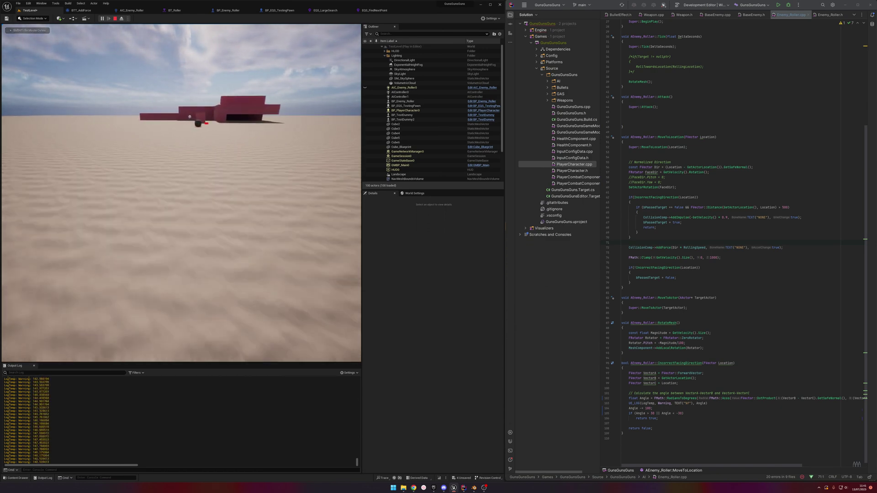
key(s)
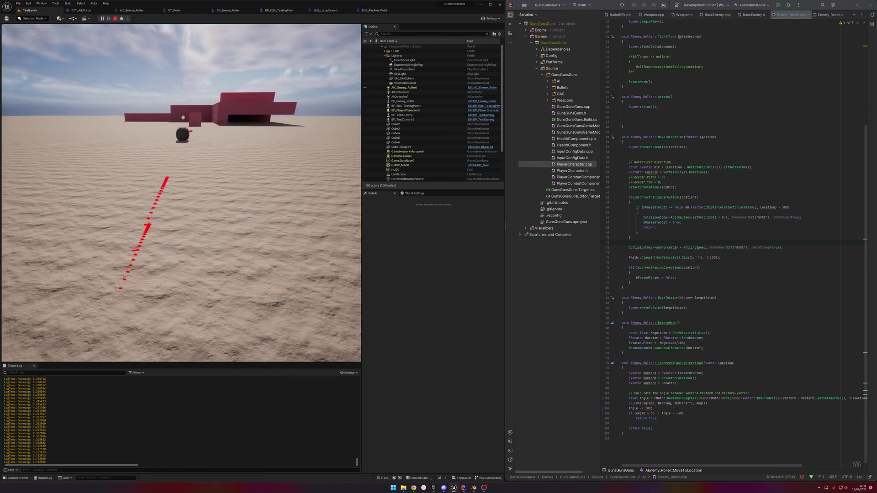
key(s)
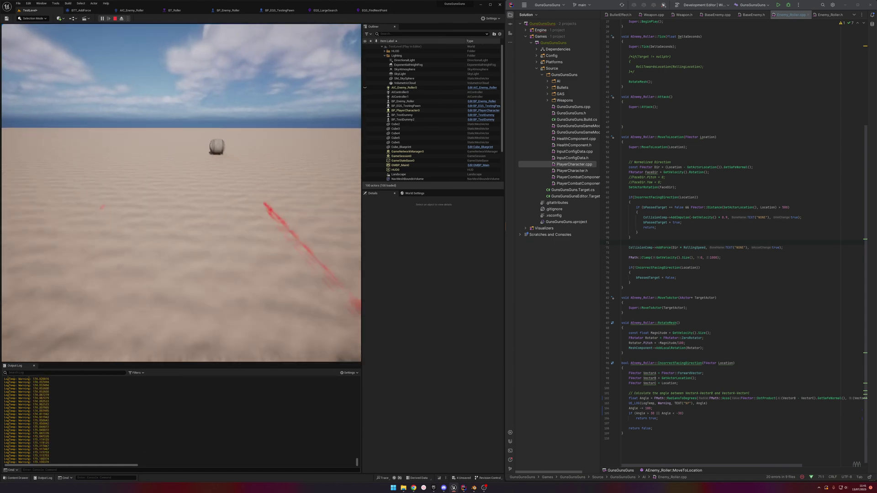
key(Escape)
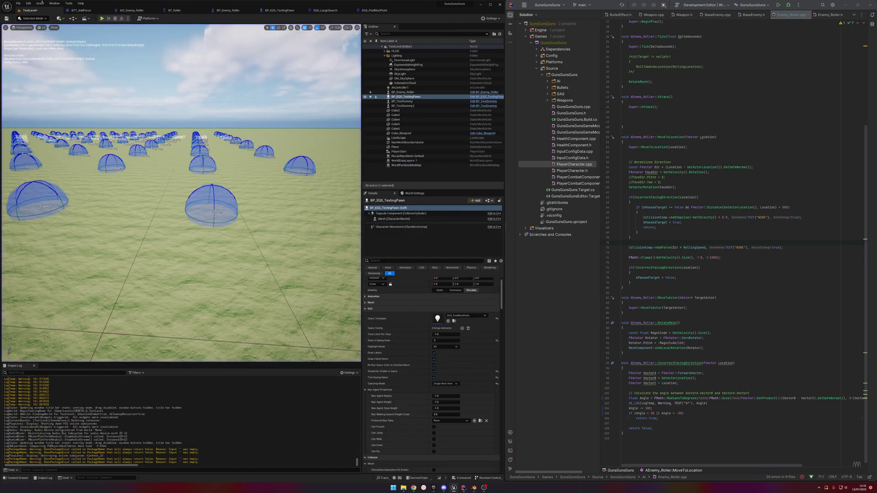
click(175, 10)
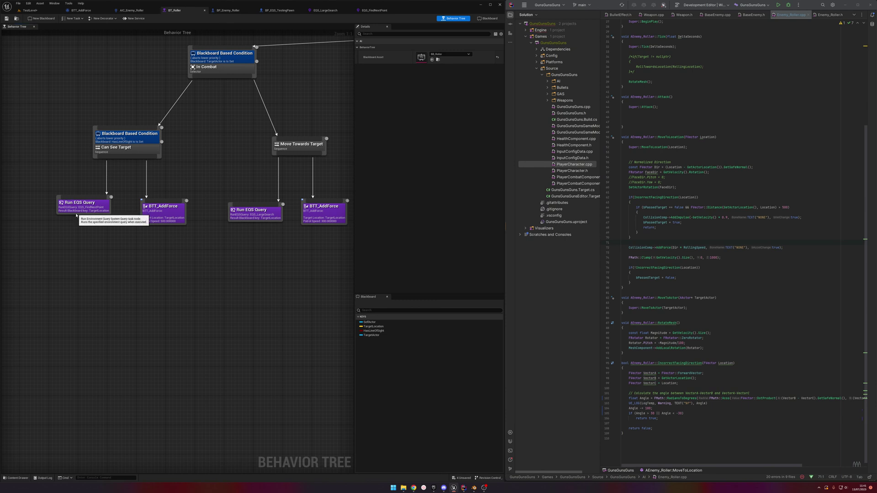
drag(74, 208, 74, 211)
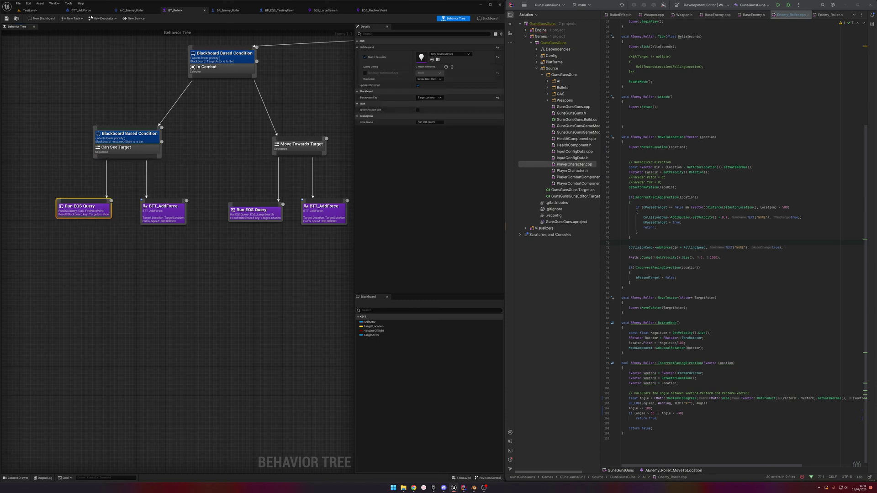
click(73, 19)
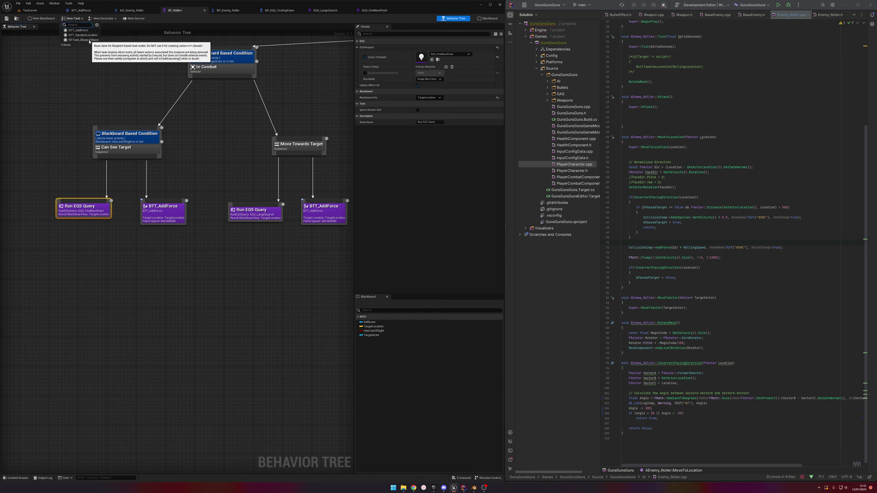
click(89, 41)
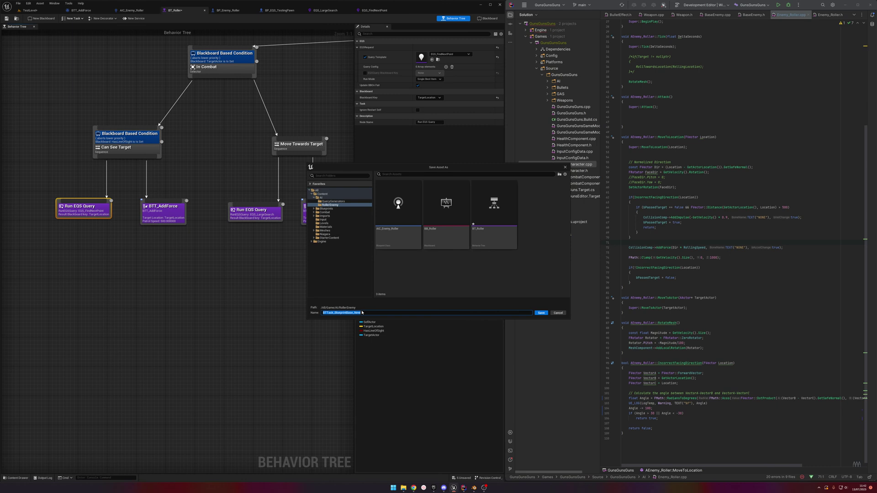
key(Escape)
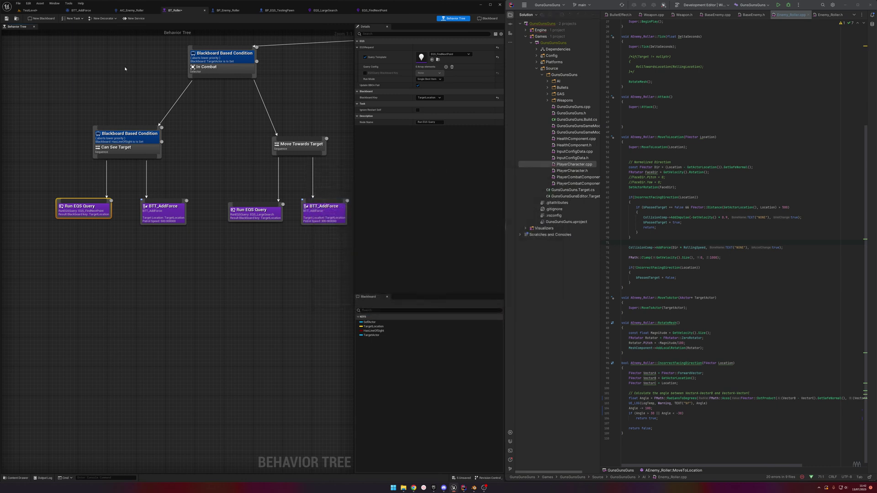
Step: Review the BTT_AddForce event graph, and delete the Run EQS Query task under Can See Target in BT_Roller
double_click(151, 210)
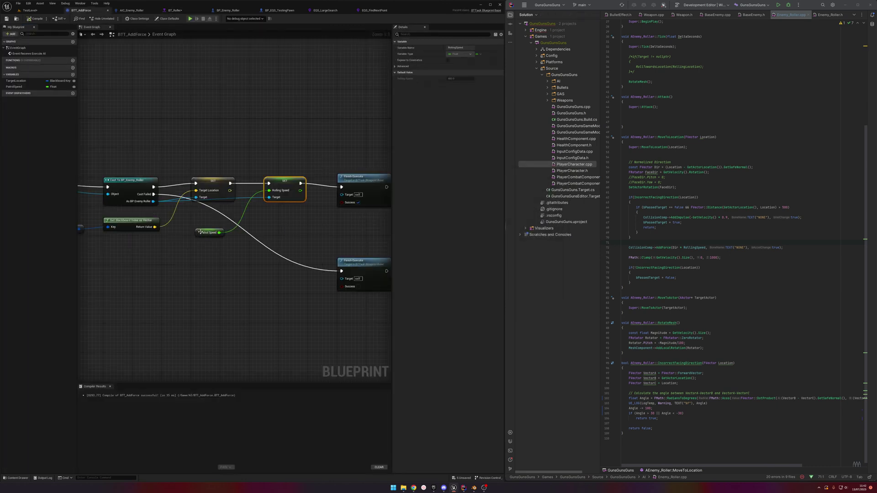
right_drag(197, 231, 265, 224)
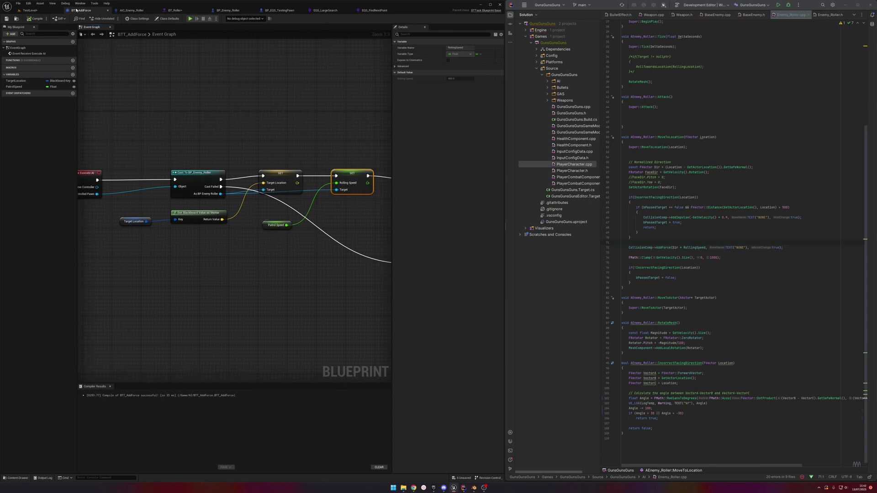
click(174, 10)
click(101, 208)
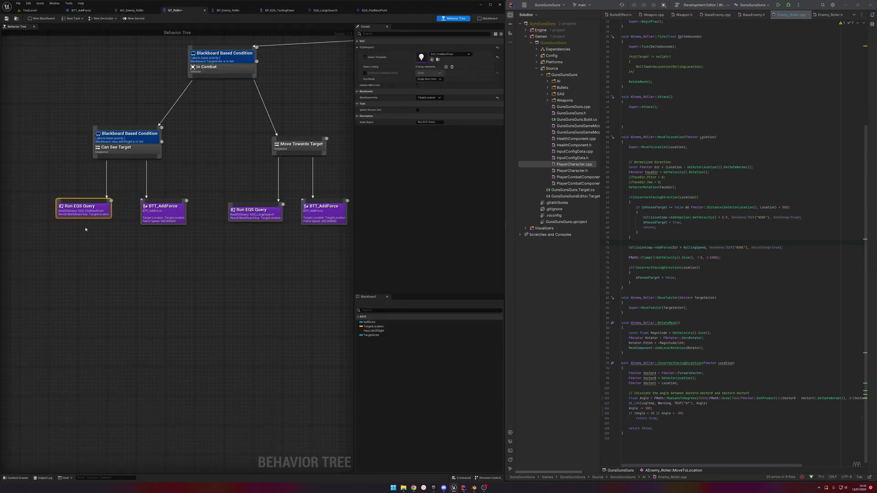
key(Delete)
Step: Create a new task based on BTTask_BlueprintBase in the RollerEnemy folder, starting its name with BTTask_
click(73, 18)
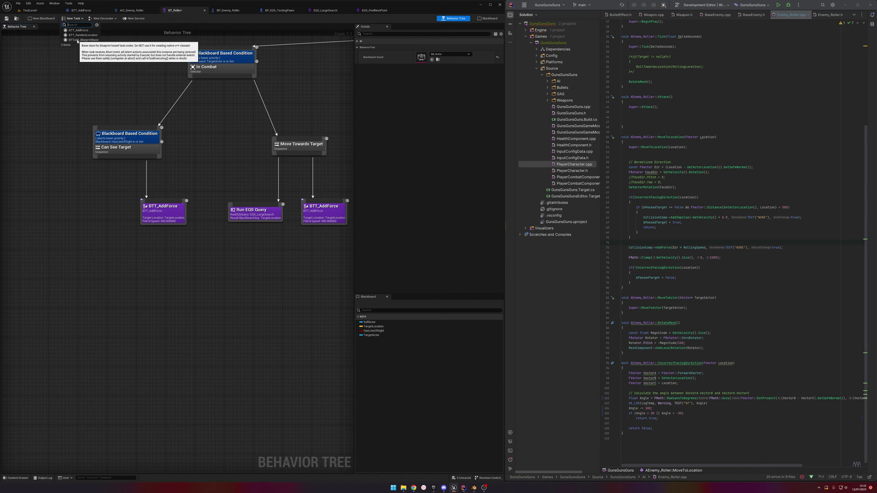
click(82, 40)
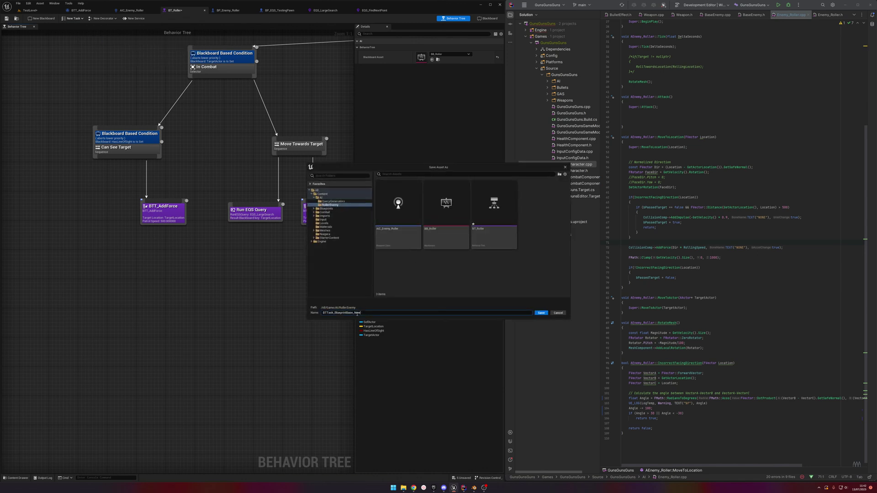
text(BTTask_)
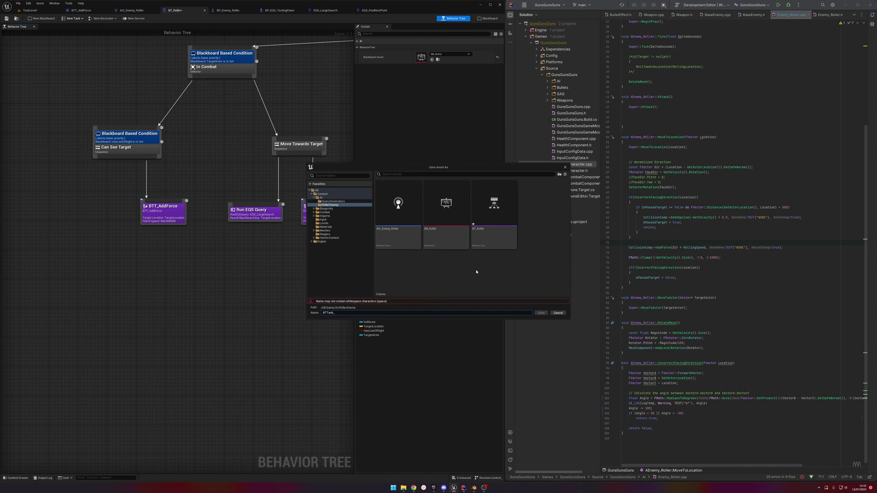
Step: Save the new behavior tree task as BTT_SetTarget and move its asset into the AI folder
key(BackSpace)
key(BackSpace)
click(541, 313)
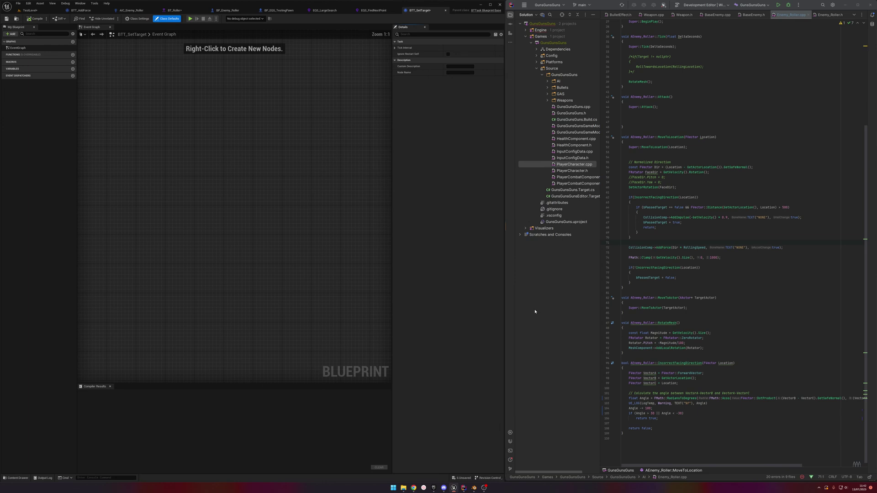
click(30, 10)
key(ctrl+space)
drag(158, 366, 22, 347)
click(37, 357)
Step: Override the Receive Execute AI function to add its event to the BTT_SetTarget event graph
click(57, 55)
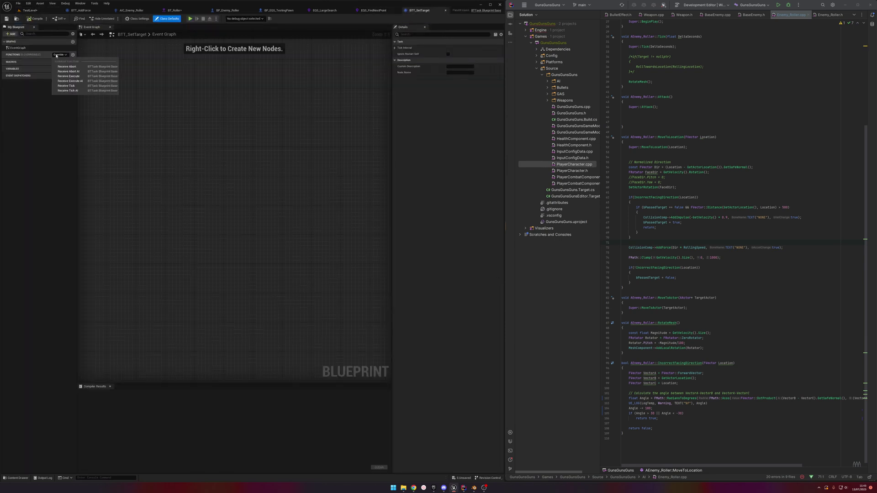
click(73, 81)
drag(181, 189, 274, 186)
click(250, 175)
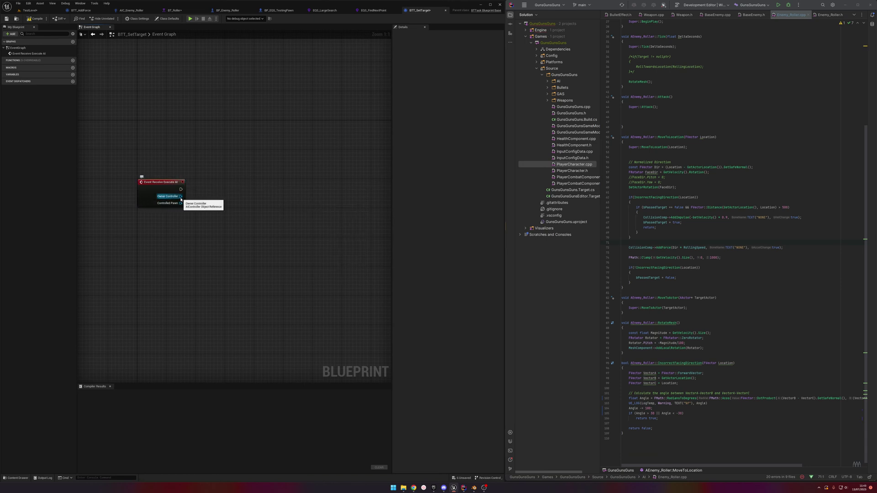
drag(181, 196, 226, 237)
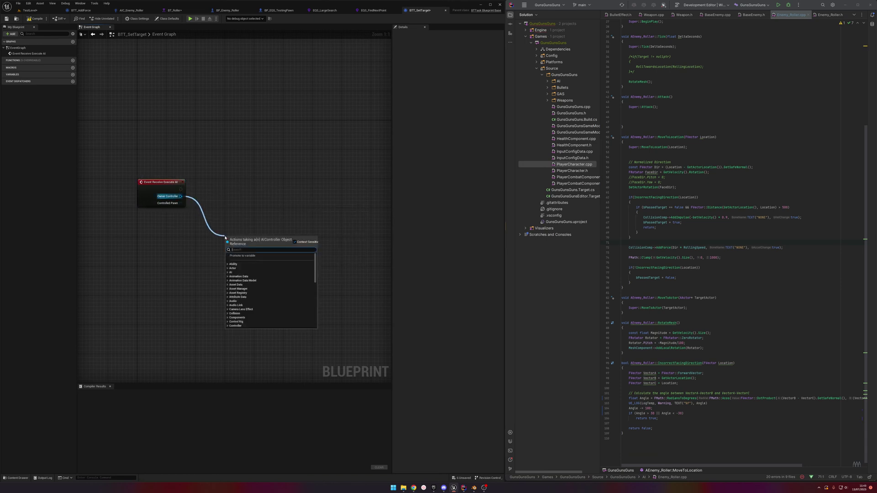
click(202, 240)
right_click(202, 240)
text(blackboar)
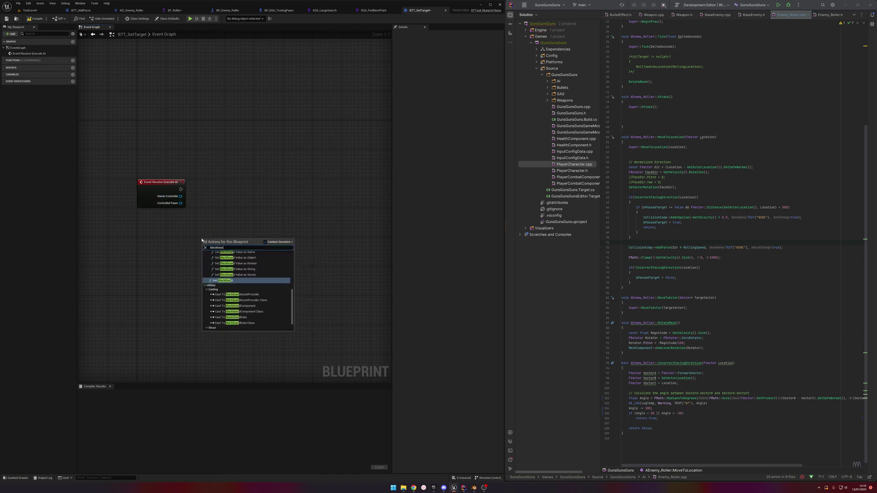
text(d)
scroll(247, 299, up, 3)
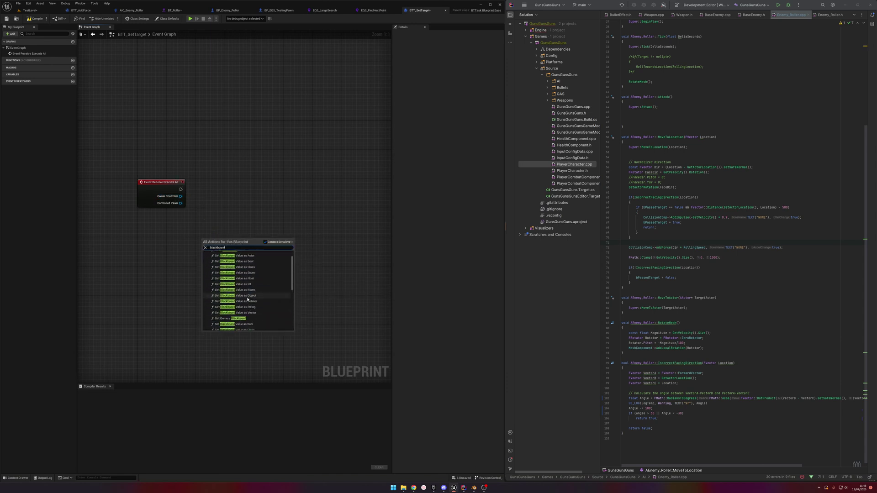
click(235, 195)
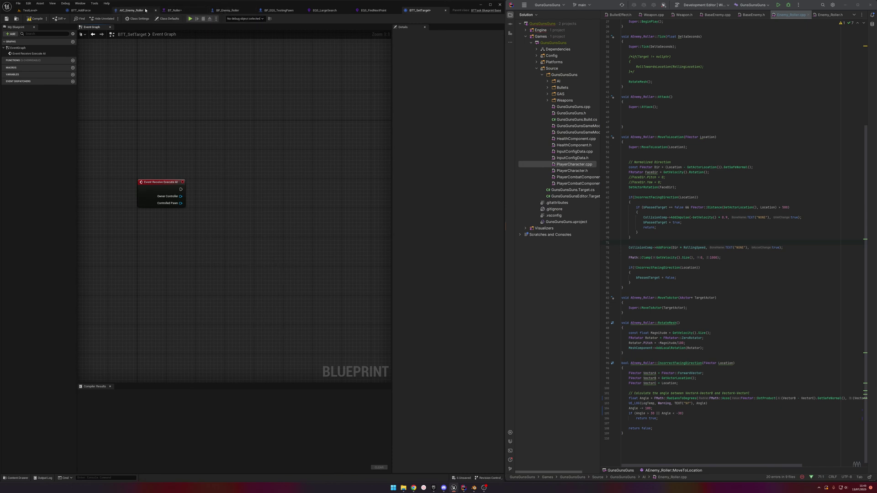
click(80, 10)
right_drag(174, 85, 177, 85)
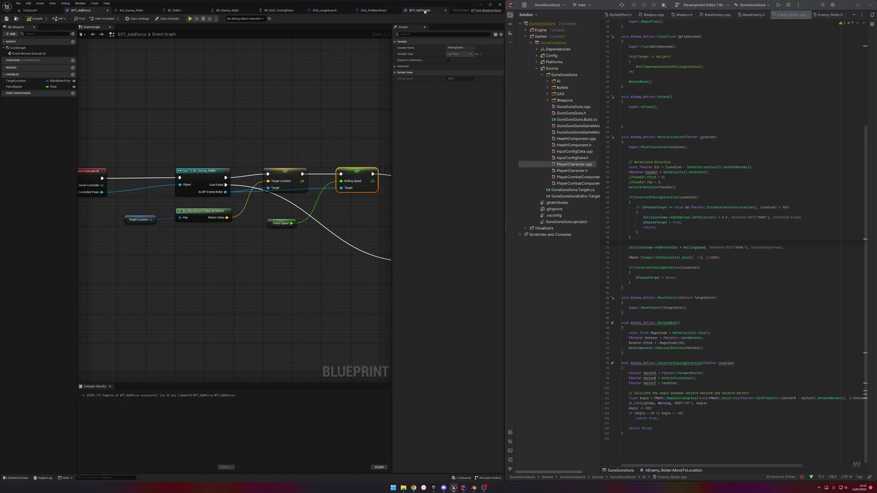
click(419, 10)
drag(181, 196, 229, 215)
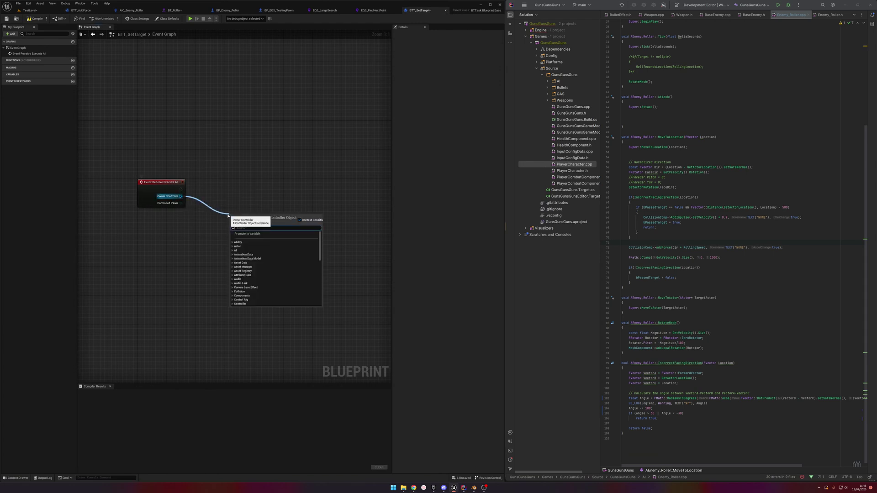
text(get)
key(BackSpace)
key(BackSpace)
key(BackSpace)
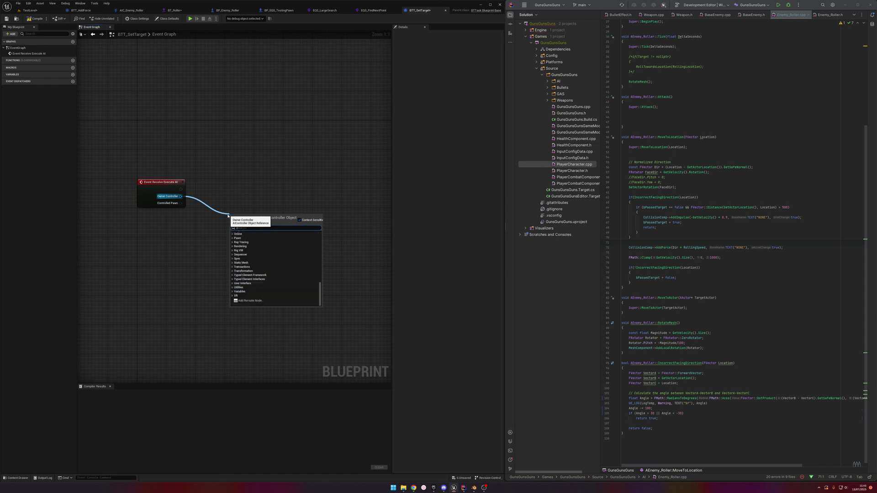
text(bla)
key(BackSpace)
key(BackSpace)
key(BackSpace)
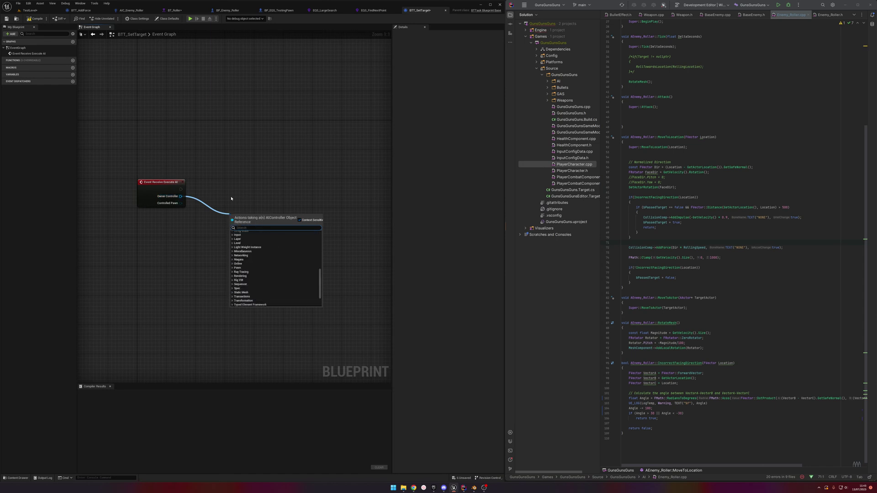
click(231, 198)
Step: Add a Set Blackboard Value as Vector node run by the Receive Execute AI event, space it out and compile
drag(178, 190, 255, 188)
text(set blackboard)
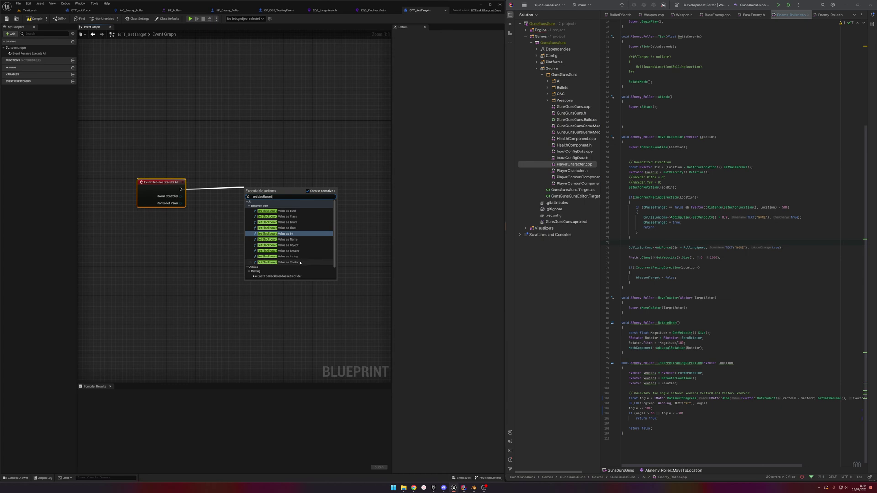
click(285, 262)
drag(286, 185, 293, 182)
click(32, 17)
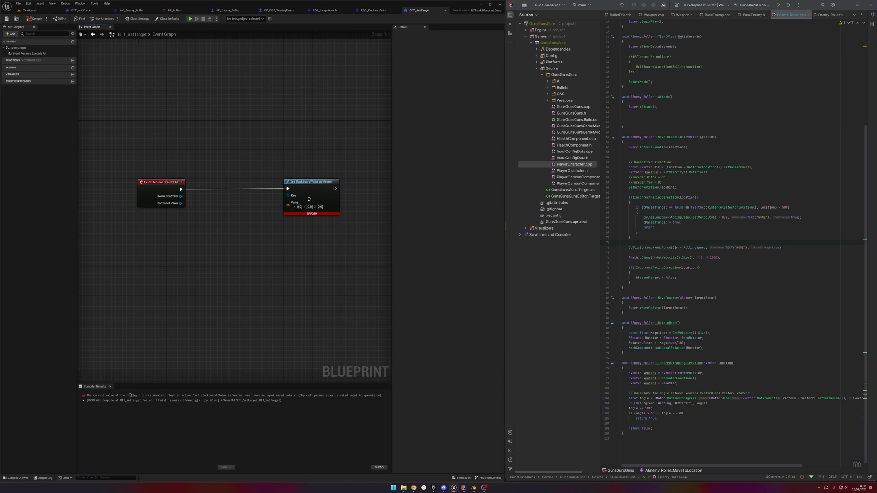
drag(288, 195, 237, 241)
text(mna)
key(BackSpace)
text(ake)
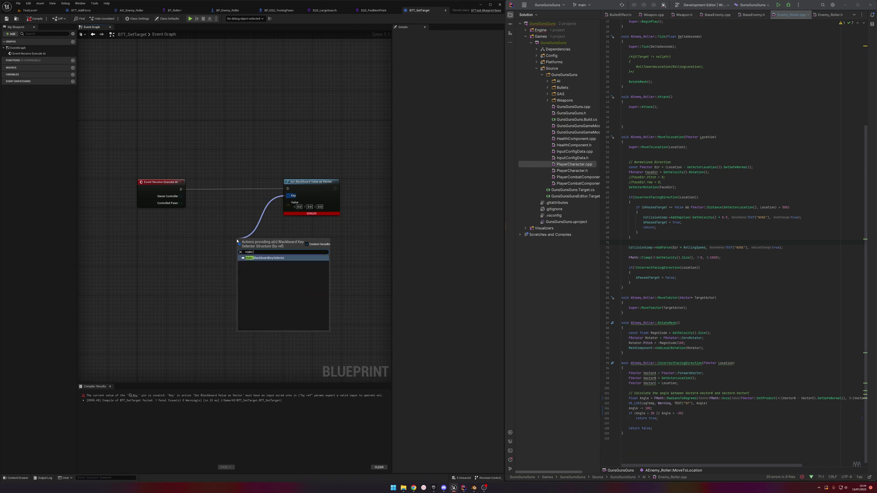
click(218, 235)
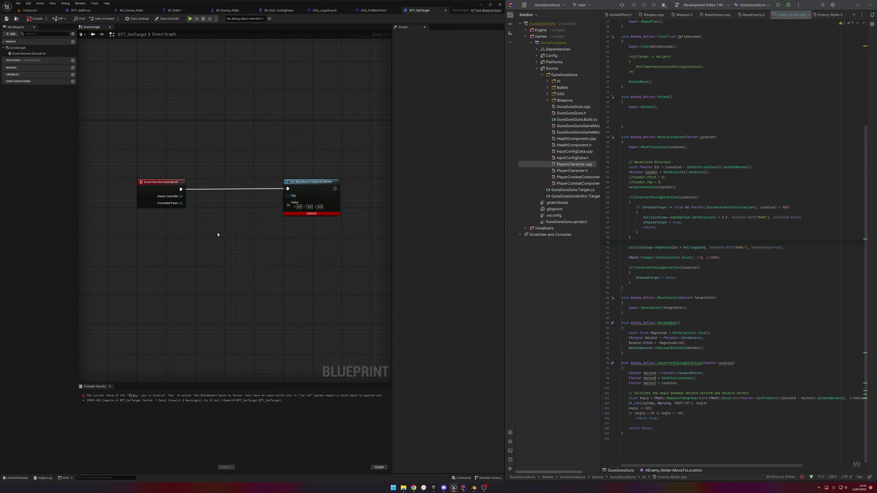
Step: Create an instance-editable variable named Target of type Blackboard Key Selector
click(73, 74)
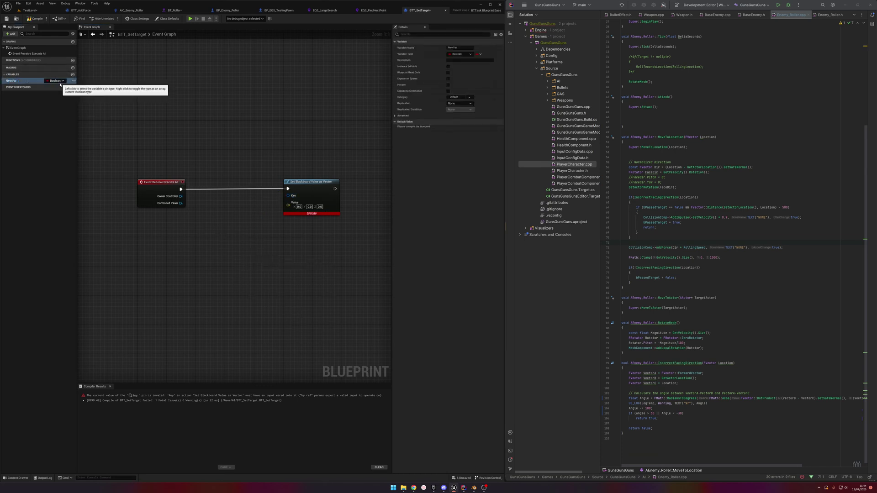
click(60, 83)
text(blackboard k)
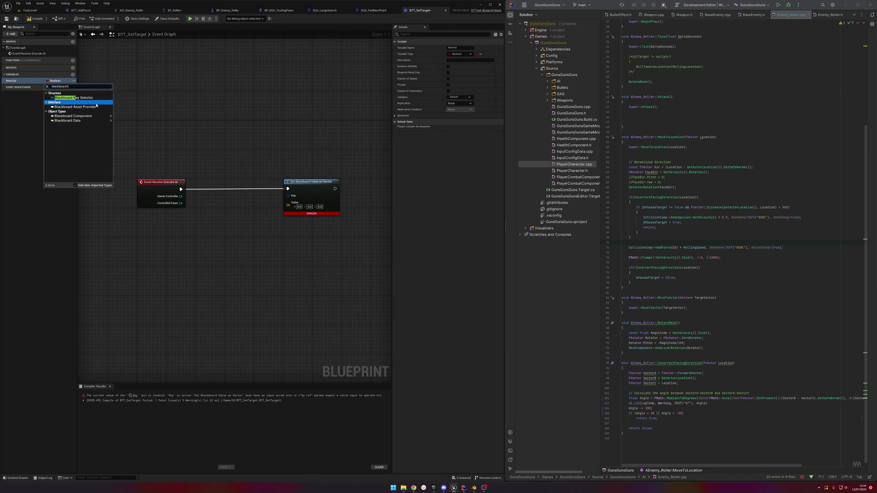
click(59, 97)
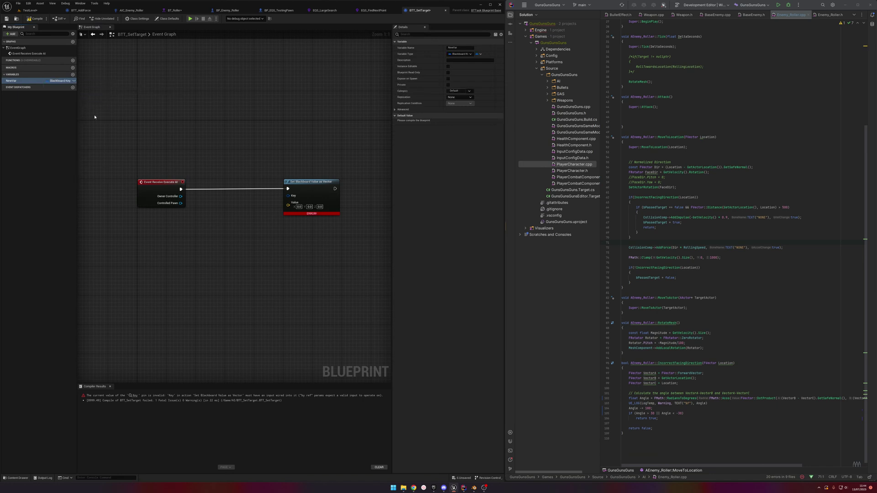
click(74, 81)
click(459, 47)
text(Target)
key(Return)
Step: Connect the Target variable to the Key input of the Set Blackboard Value as Vector node
drag(17, 81, 287, 195)
click(201, 261)
click(266, 244)
Step: Add a Get Blackboard node fed by the event's Owner Controller output
drag(181, 196, 237, 242)
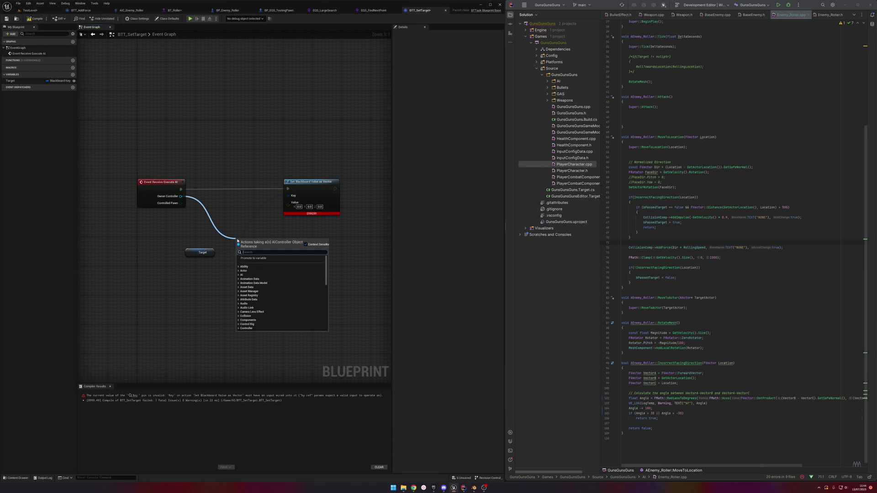
text(getblack)
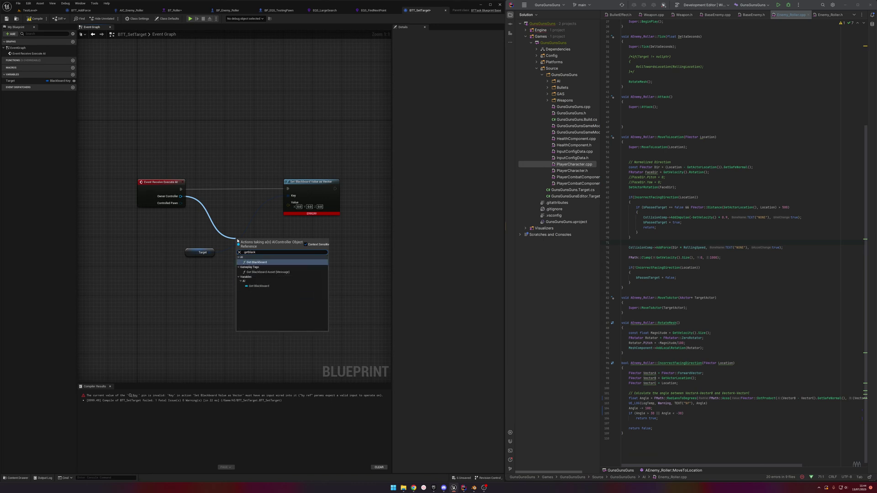
key(Return)
drag(274, 247, 295, 268)
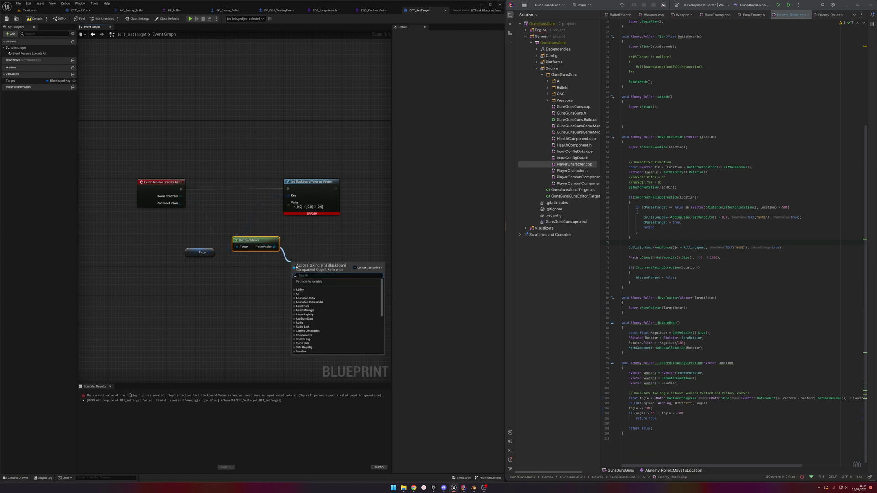
click(304, 246)
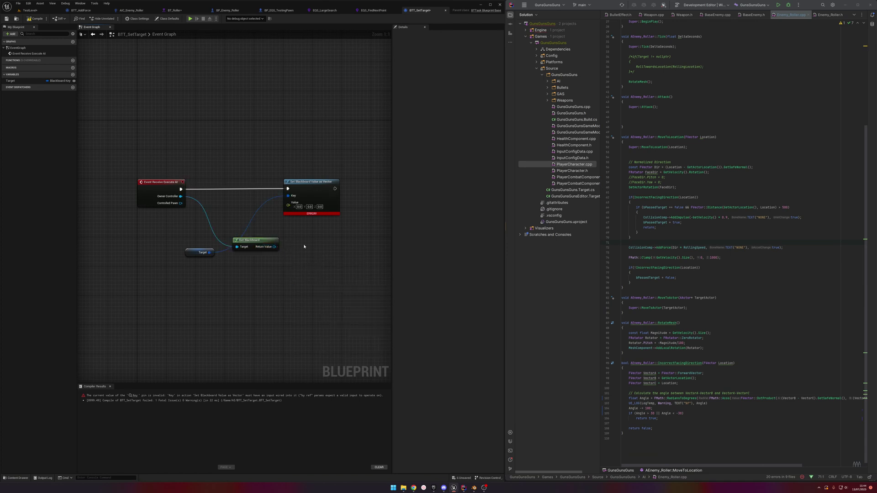
Step: Spread out the Get Blackboard, Set Blackboard Value as Vector and Target nodes in the graph
drag(294, 247, 270, 280)
drag(262, 237, 232, 230)
drag(303, 183, 361, 183)
drag(188, 255, 256, 267)
click(233, 232)
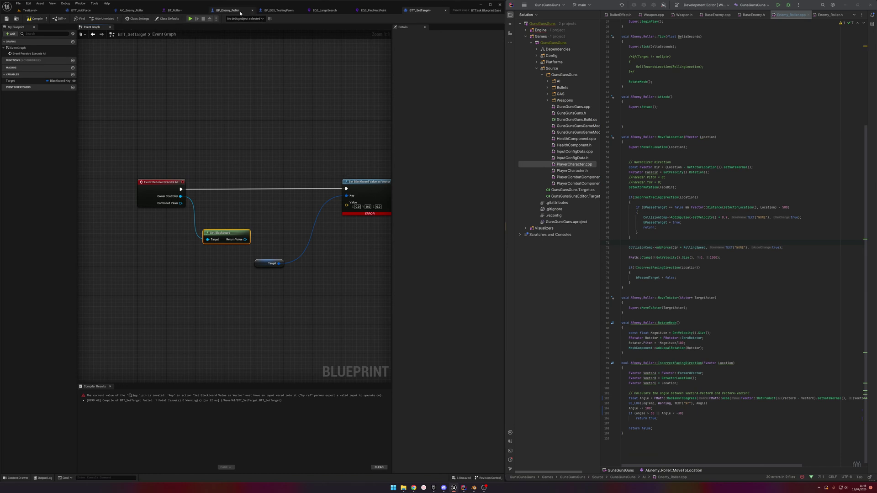
Step: Examine how the BTT_AddForce graph sets the target location and rolling speed and finishes execution
click(82, 10)
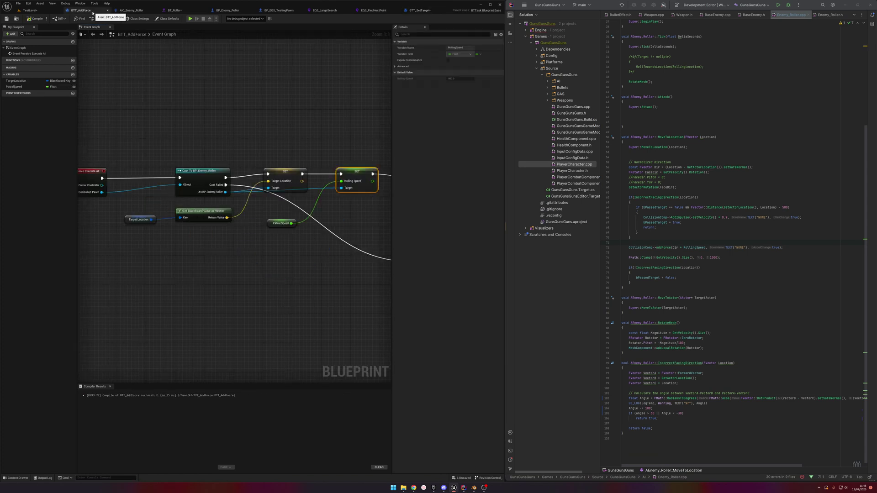
click(220, 241)
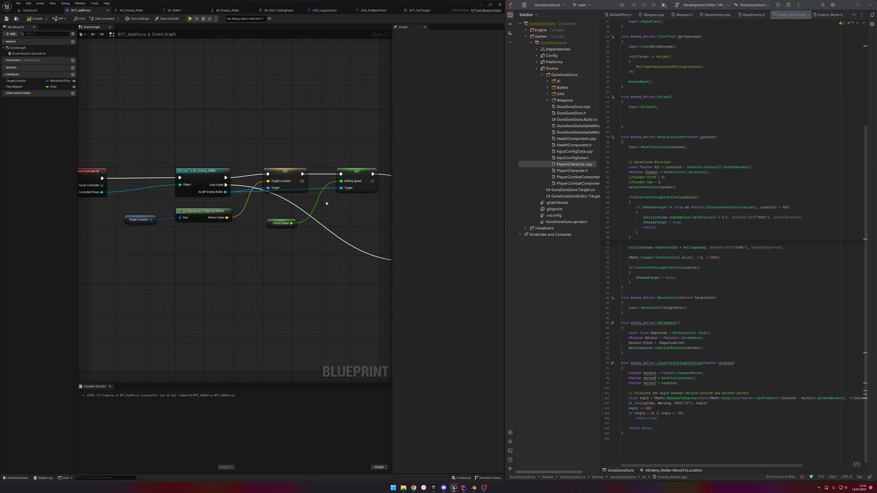
right_drag(325, 203, 231, 202)
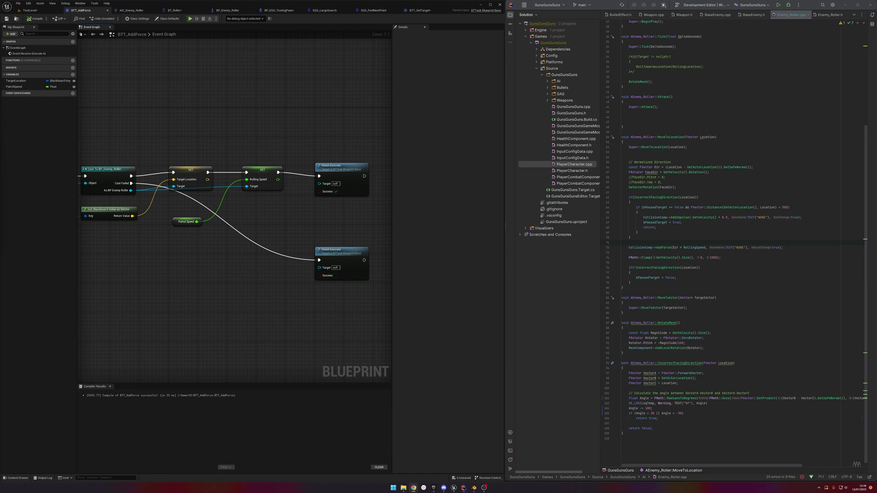
right_drag(269, 196, 286, 198)
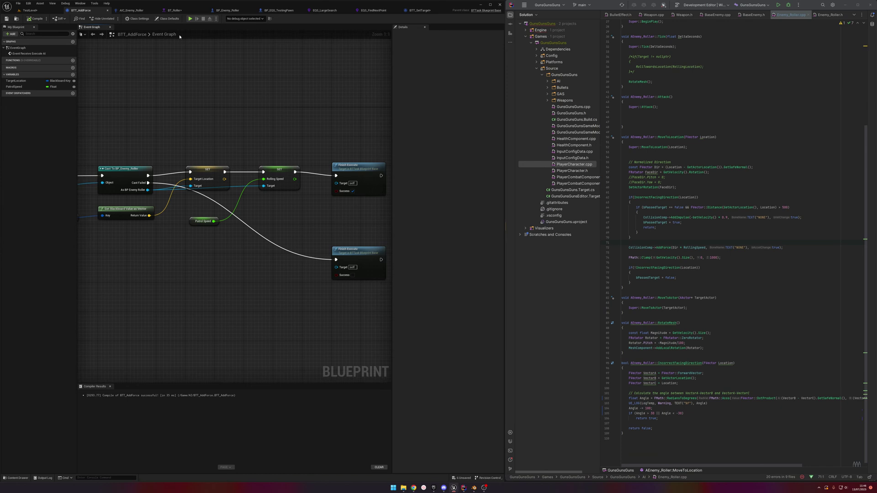
Step: In the BT_Roller behavior tree, add a BTT_SetTarget task under Can See Target, to the left of BTT_AddForce
click(175, 10)
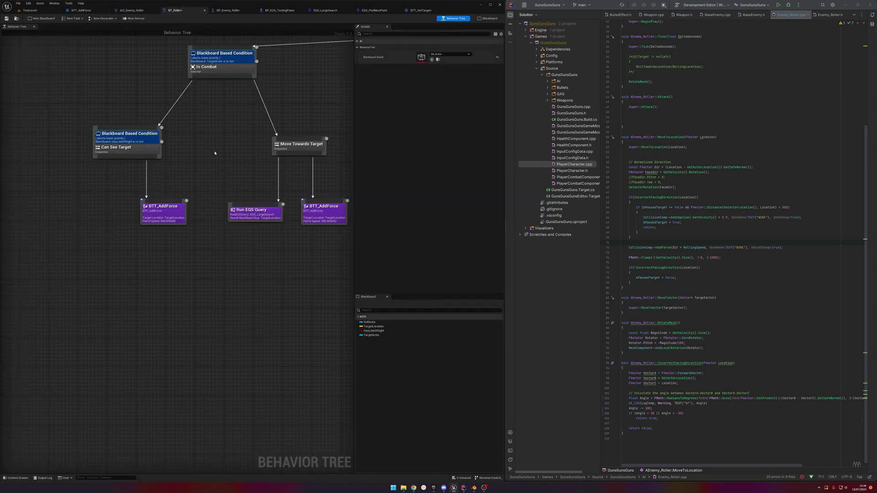
drag(98, 157, 95, 179)
text(bt)
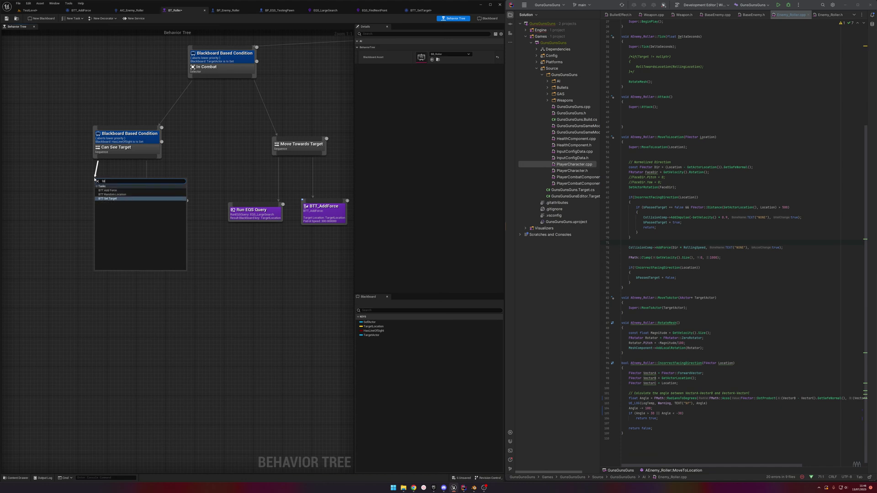
text(t)
click(115, 199)
drag(111, 185, 87, 213)
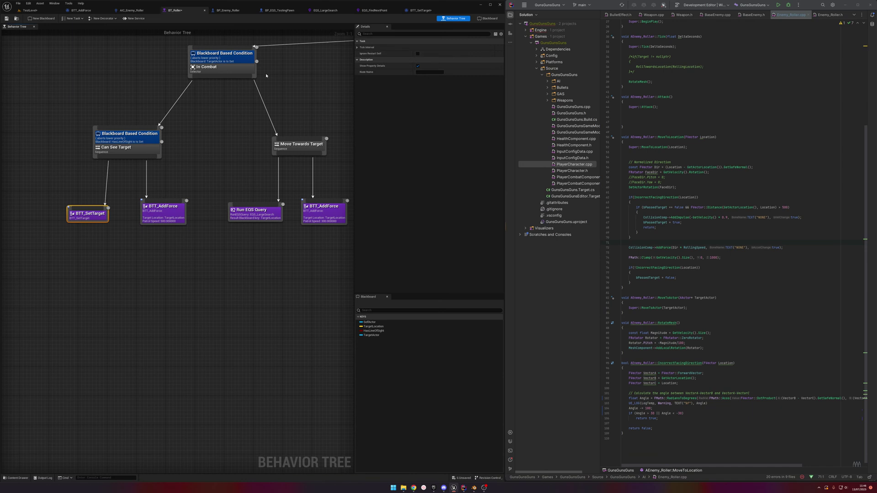
Step: Save the BTT_SetTarget blueprint, set the task node's Target key to TargetLocation in BT_Roller, and save the tree
click(427, 8)
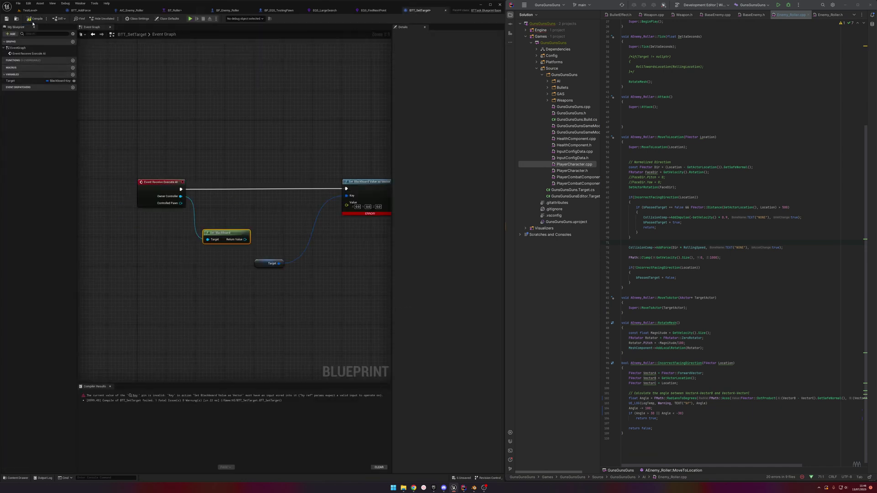
click(6, 19)
click(174, 10)
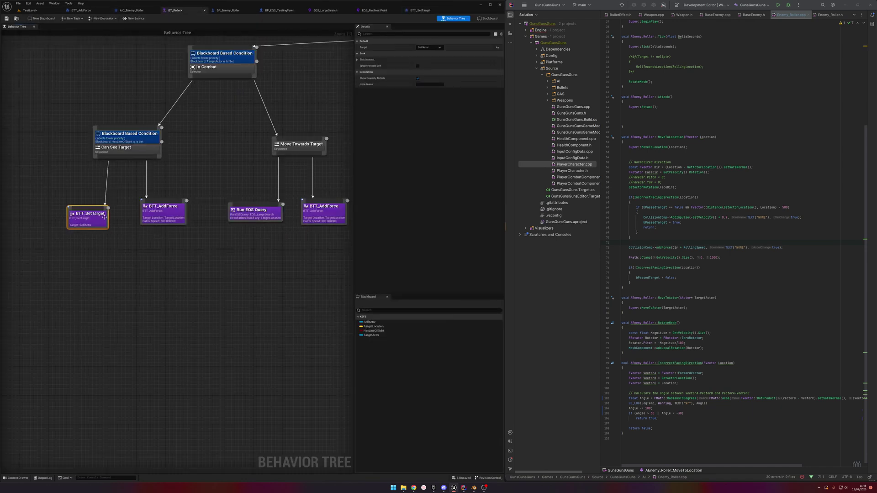
click(429, 47)
click(429, 60)
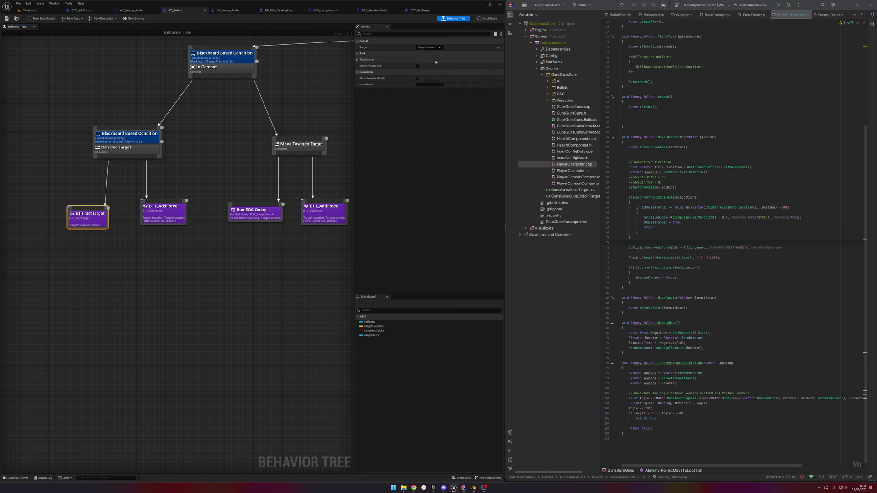
click(7, 19)
Step: Move the BTT_SetTarget node slightly upward, closer to the Can See Target sequence
click(163, 214)
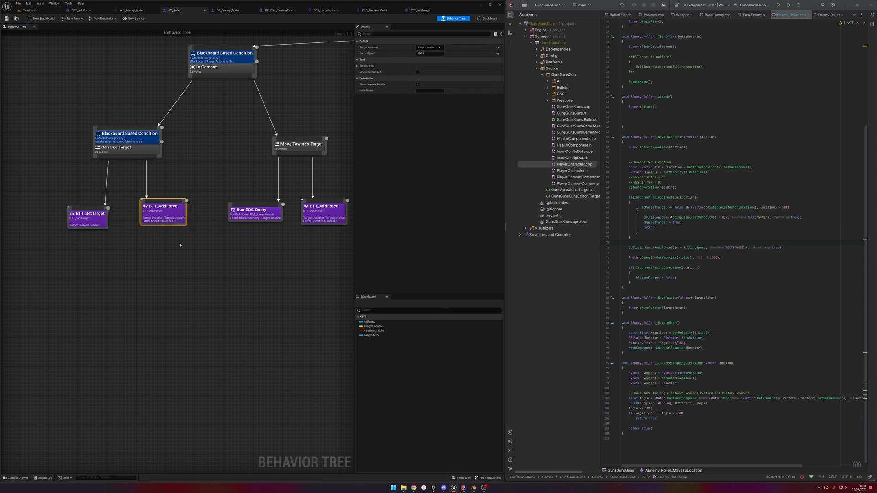
drag(101, 217, 94, 200)
click(129, 188)
click(138, 174)
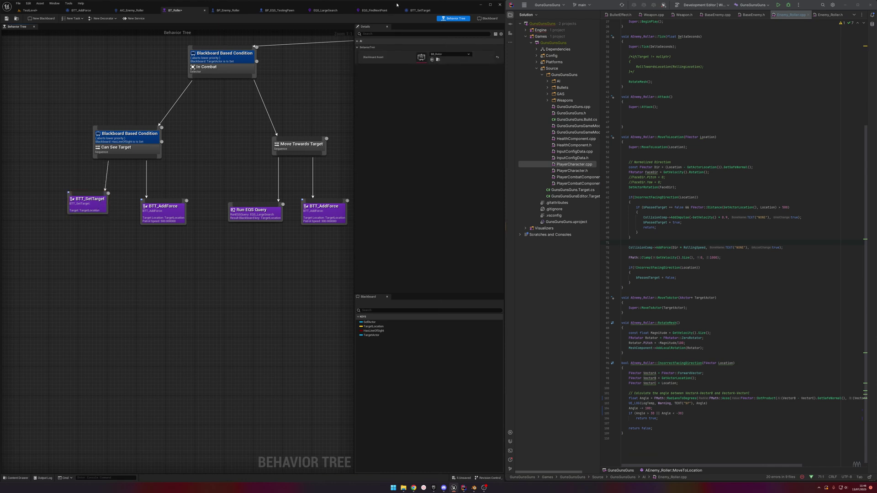
Step: In the AIC_Enemy_Roller event graph, delete the Clear and Invalidate Timer by Handle node and its Last Sight Timer getter
click(423, 10)
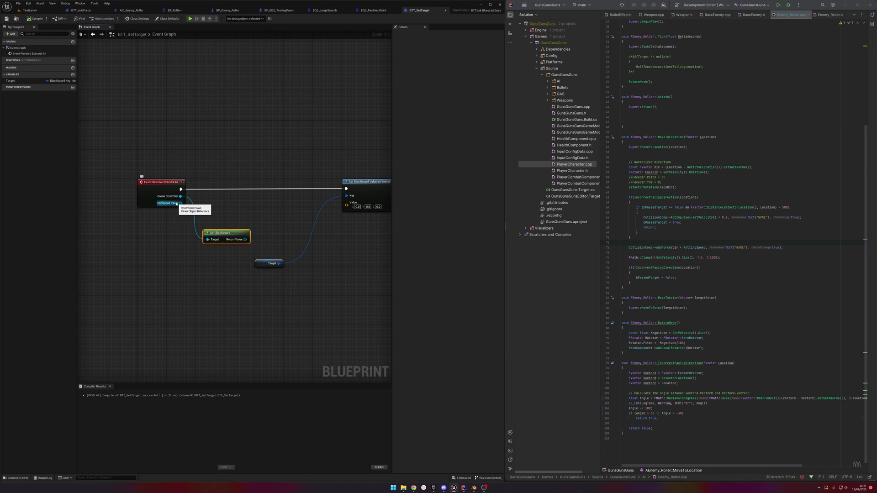
click(132, 10)
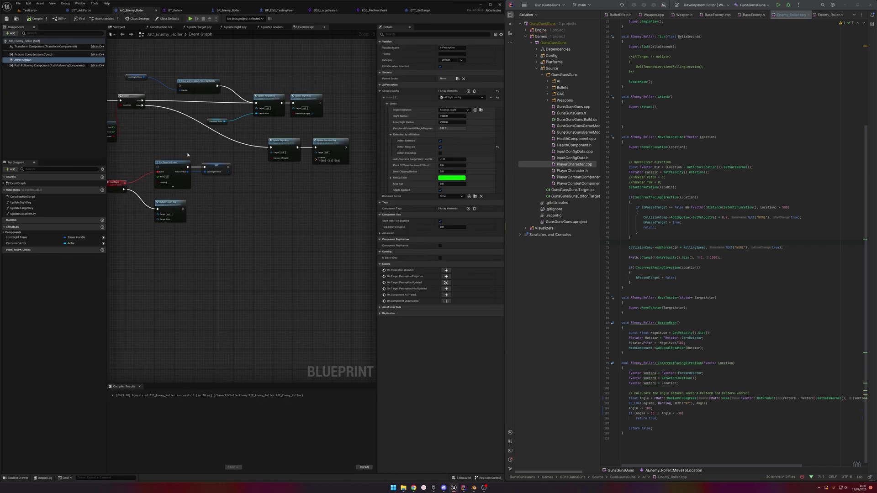
right_drag(169, 146, 179, 172)
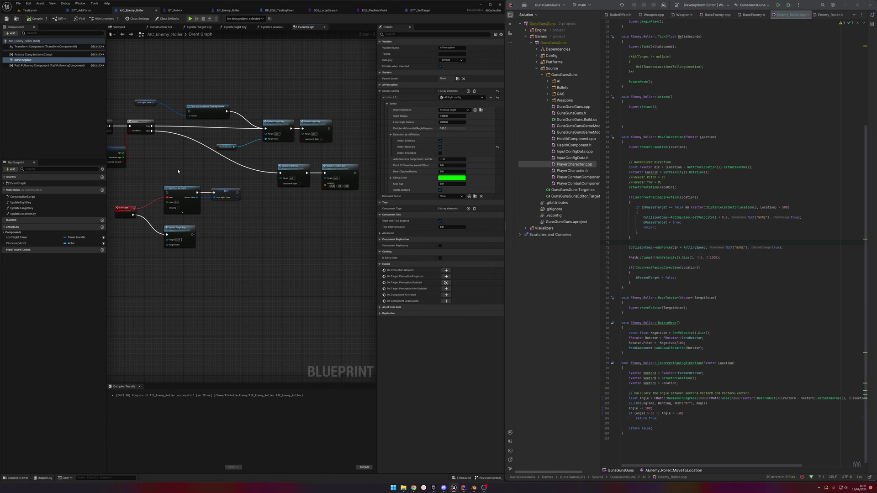
right_drag(178, 172, 200, 178)
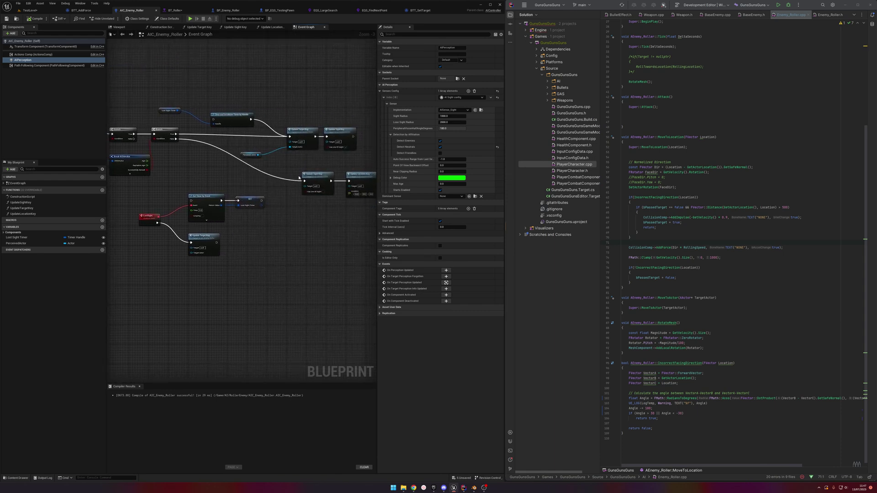
drag(254, 83, 157, 106)
key(Delete)
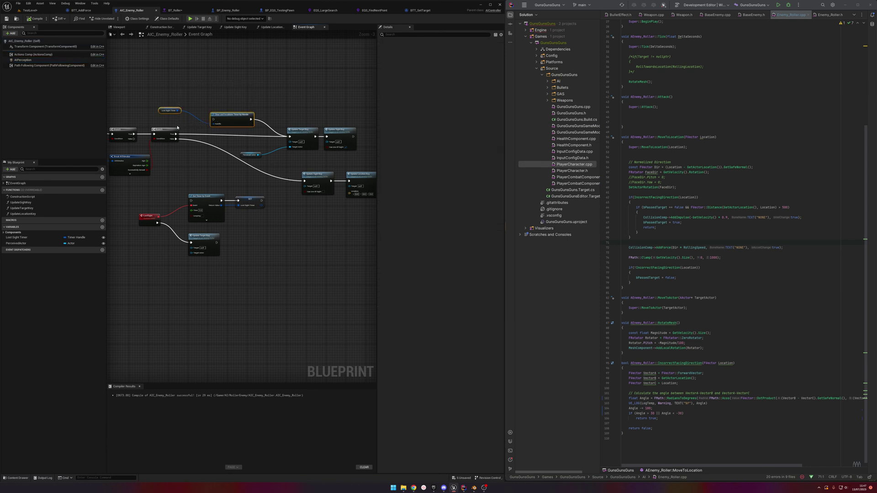
Step: Move the False branch's Update Sight Key and Update Location Key nodes into line beneath the True branch's nodes
right_drag(273, 182, 244, 160)
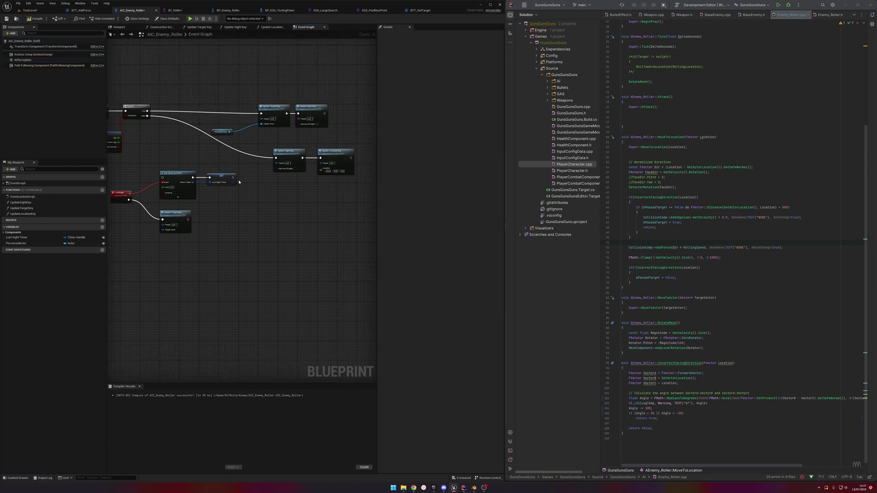
drag(357, 143, 315, 146)
click(321, 146)
click(322, 117)
click(336, 99)
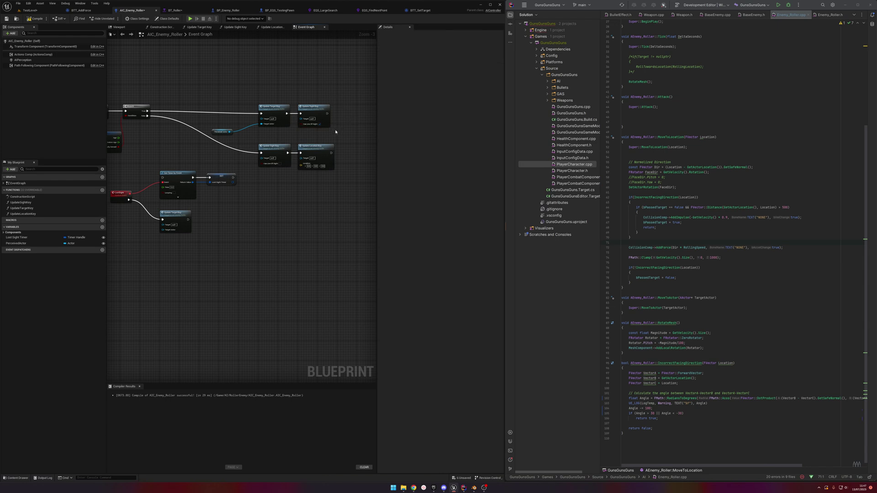
scroll(336, 132, up, 1)
right_drag(294, 136, 336, 148)
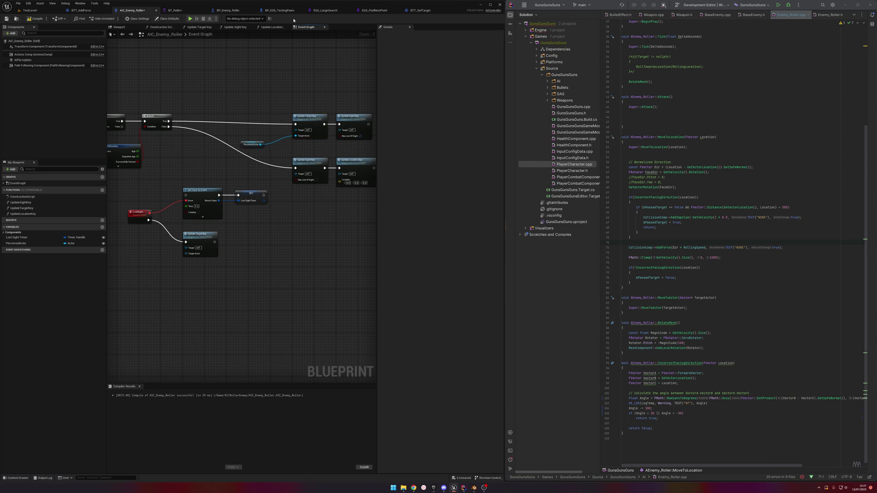
Step: Duplicate the Update Location Key node and feed its Location from a Get Actor Location node on the perceived actor
click(359, 167)
key(ctrl+c)
key(ctrl+v)
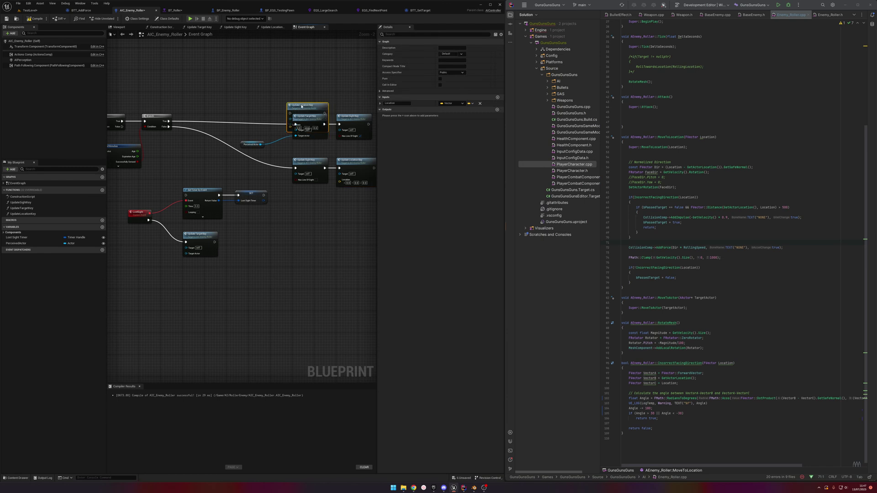
drag(260, 144, 245, 96)
text(get actor location)
key(Return)
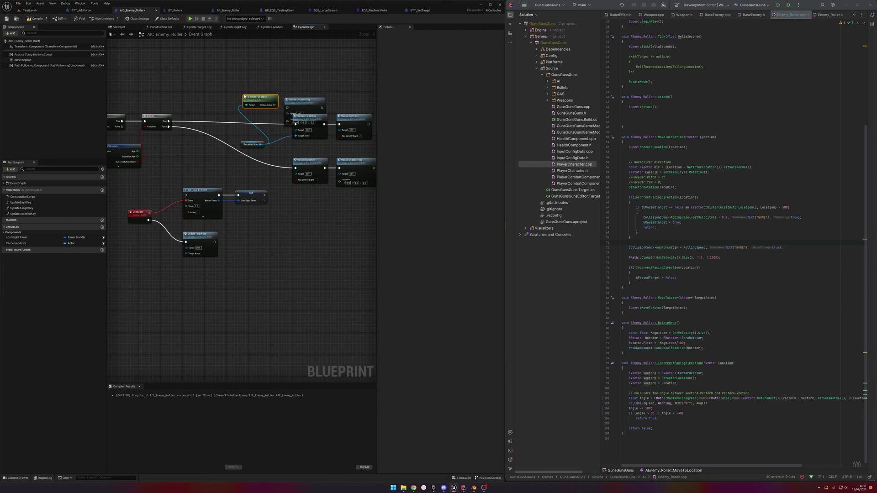
drag(274, 104, 287, 119)
click(314, 102)
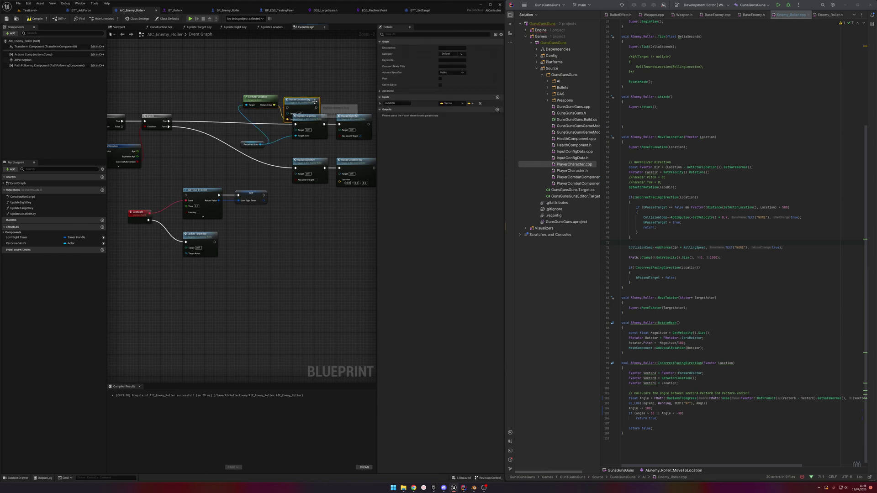
key(Delete)
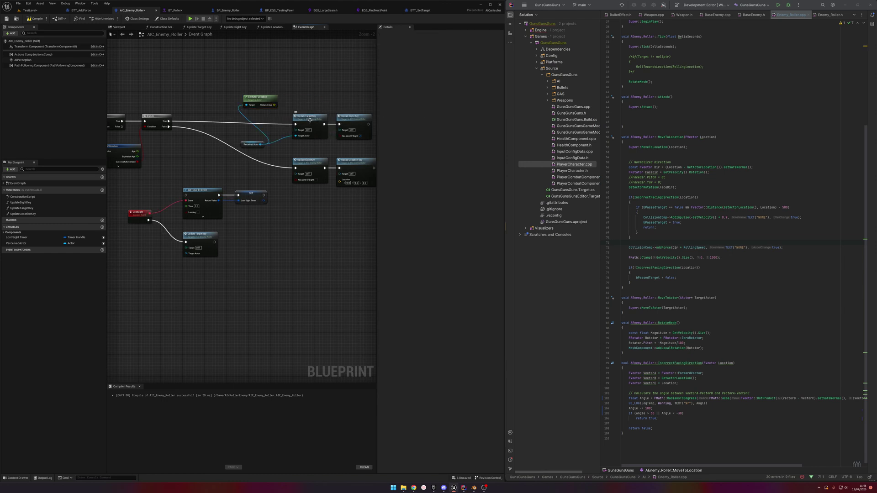
key(ctrl+z)
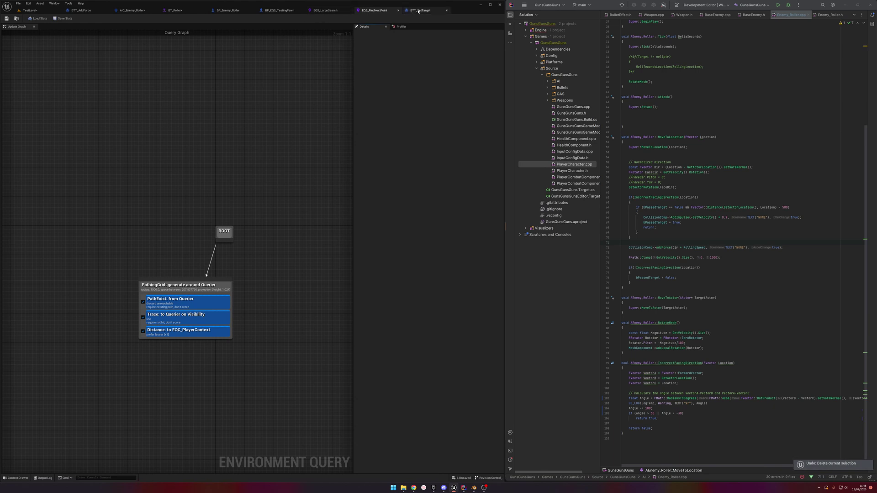
click(132, 10)
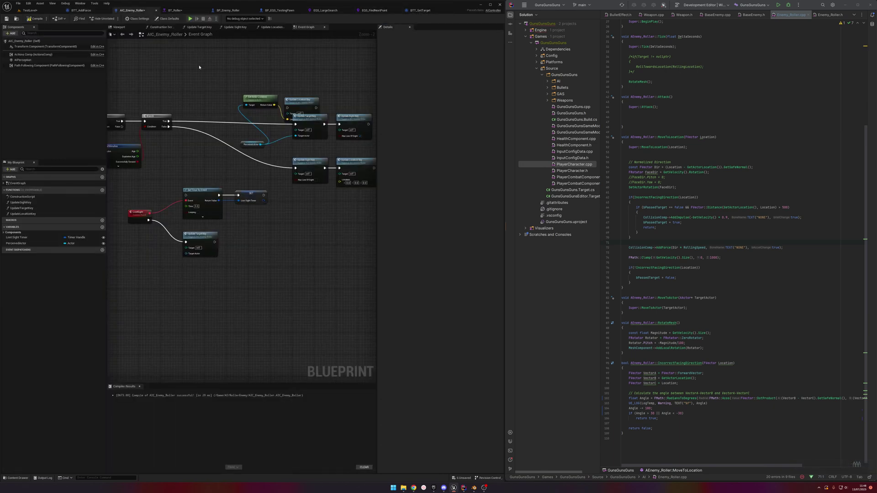
Step: On the Branch's True path, replace the Update Target Key node with the duplicated Update Location Key node
drag(286, 108, 169, 121)
click(309, 126)
key(Delete)
drag(305, 112, 310, 128)
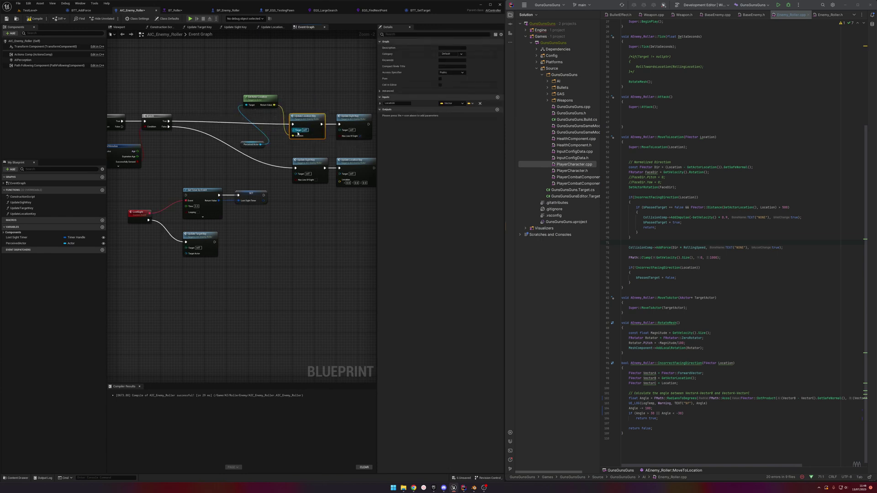
Step: Compile and save AIC_Enemy_Roller, and arrange the perceived actor and Get Actor Location nodes in a row above the True path
click(36, 19)
click(7, 19)
right_drag(265, 162, 236, 155)
drag(284, 129, 286, 130)
click(311, 141)
click(35, 19)
click(10, 21)
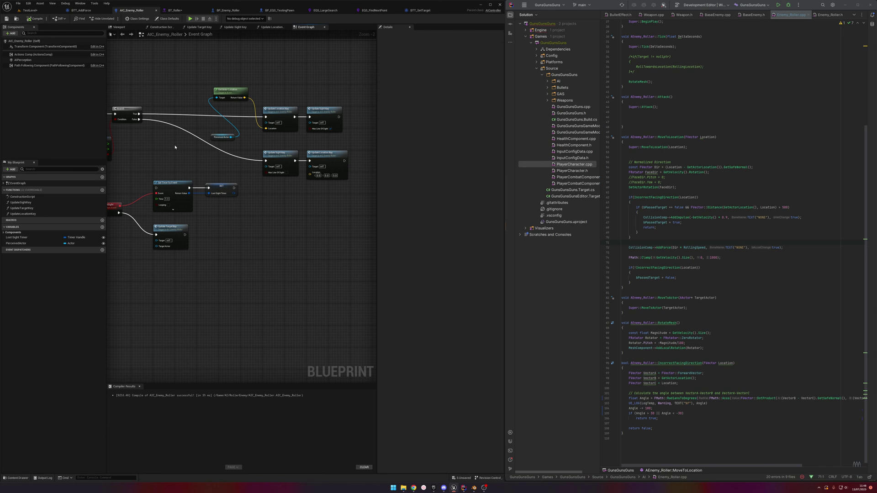
drag(215, 137, 187, 102)
drag(228, 91, 230, 97)
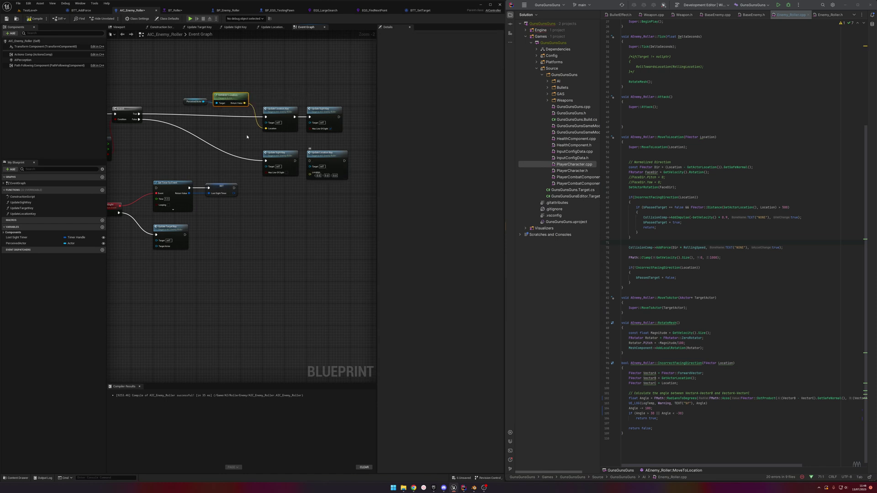
Step: Play-test the level, moving around the roller enemy to check how it follows the player, and stop the session
click(30, 10)
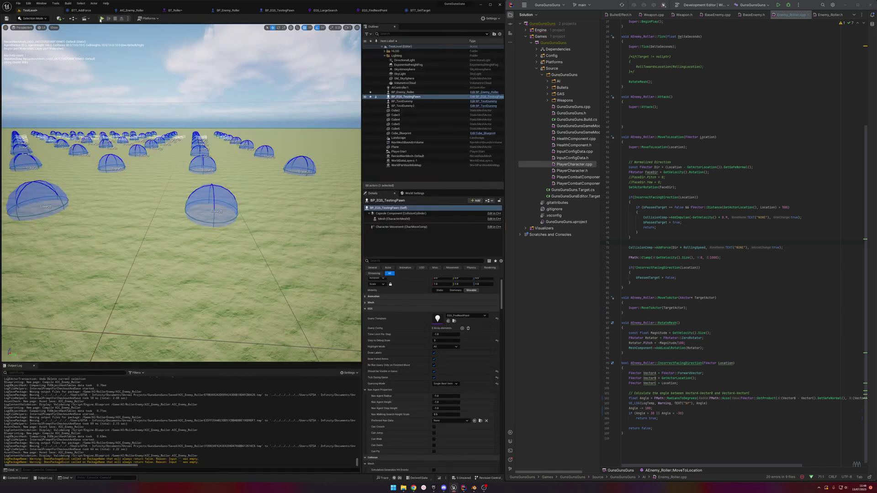
key(alt+p)
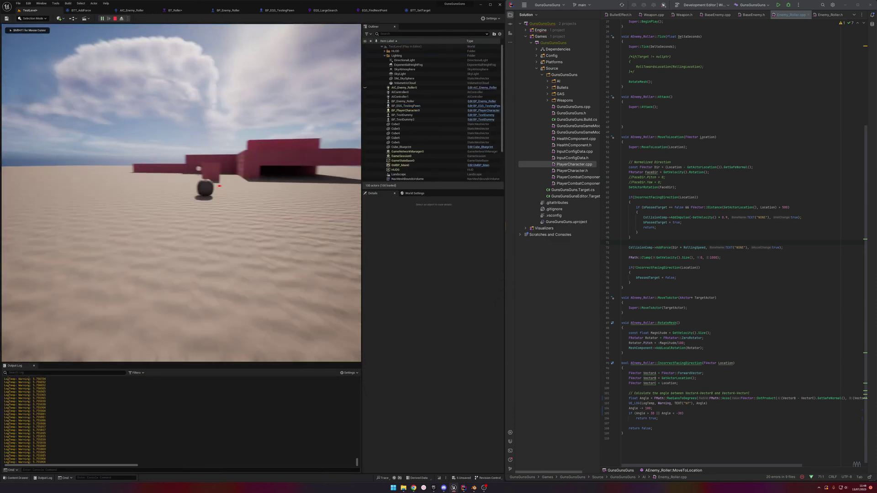
key(d)
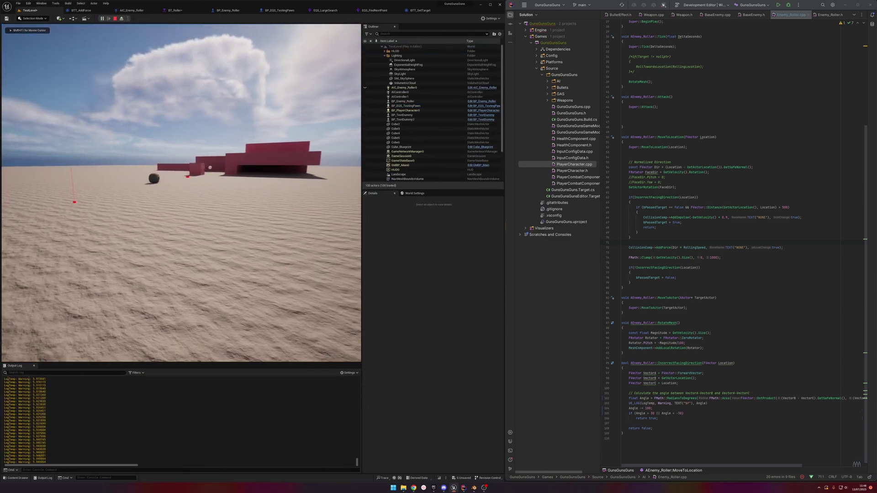
key(w)
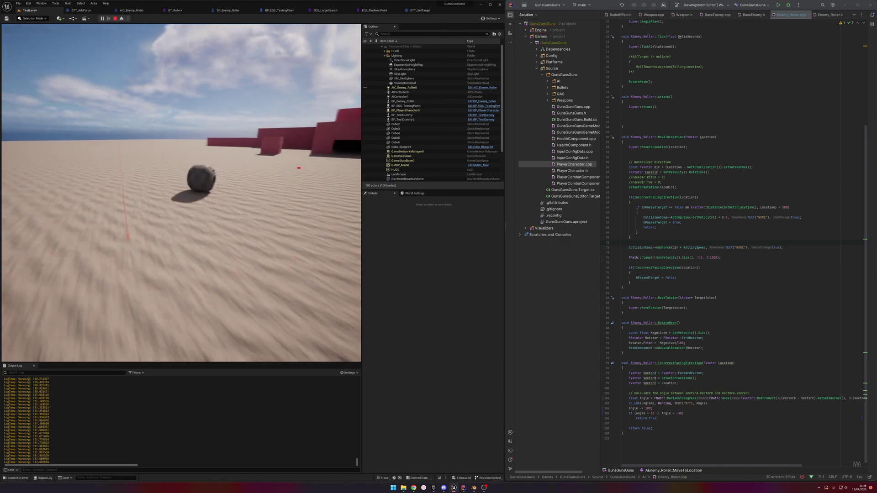
key(d)
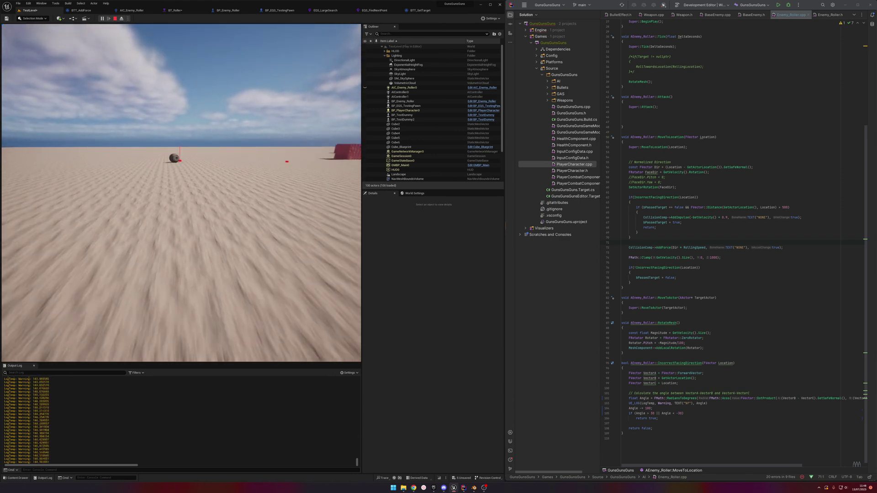
key(Escape)
Step: In BTT_SetTarget, move the Get Blackboard node nearer the event and add a Get Value as Vector node from its return value
click(175, 10)
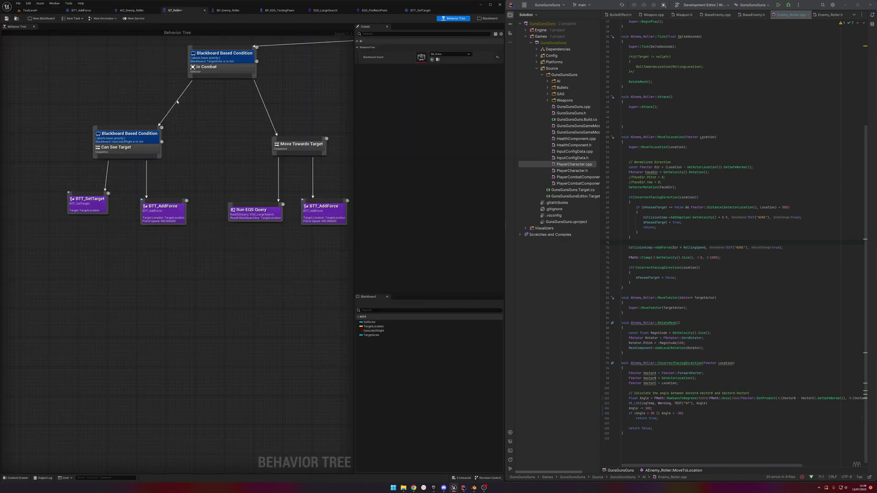
click(92, 203)
click(374, 10)
click(418, 10)
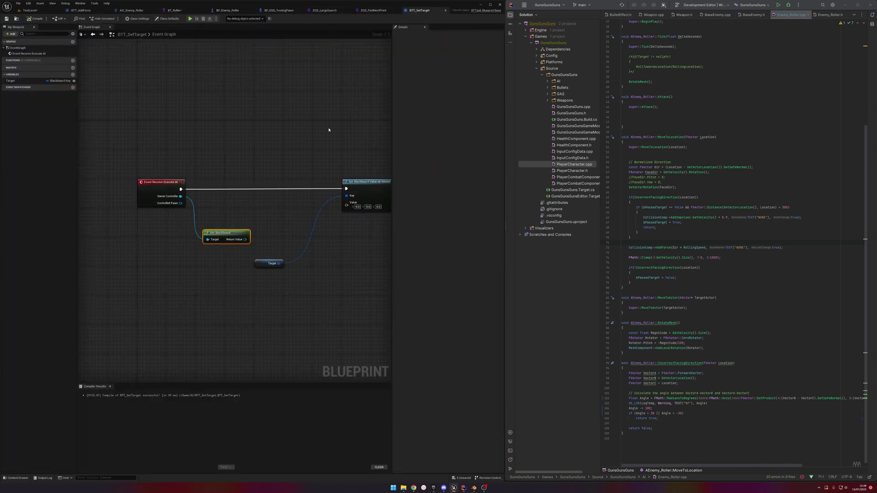
drag(226, 240, 258, 216)
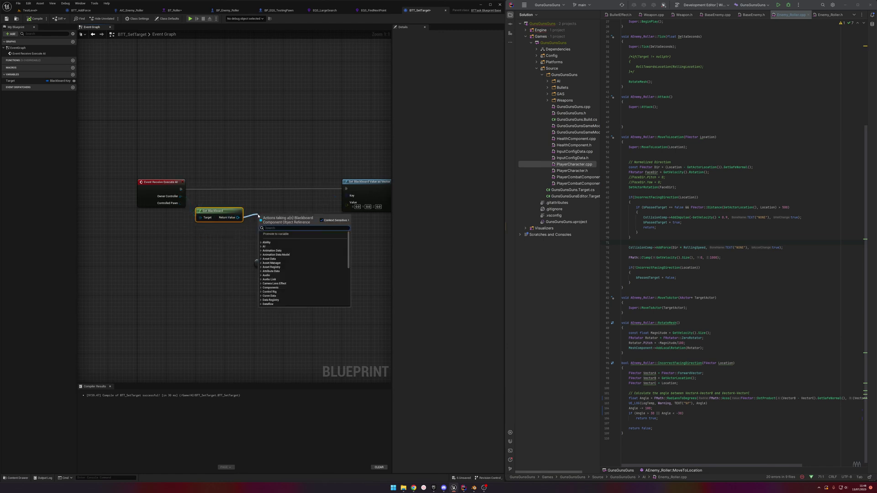
text(tar)
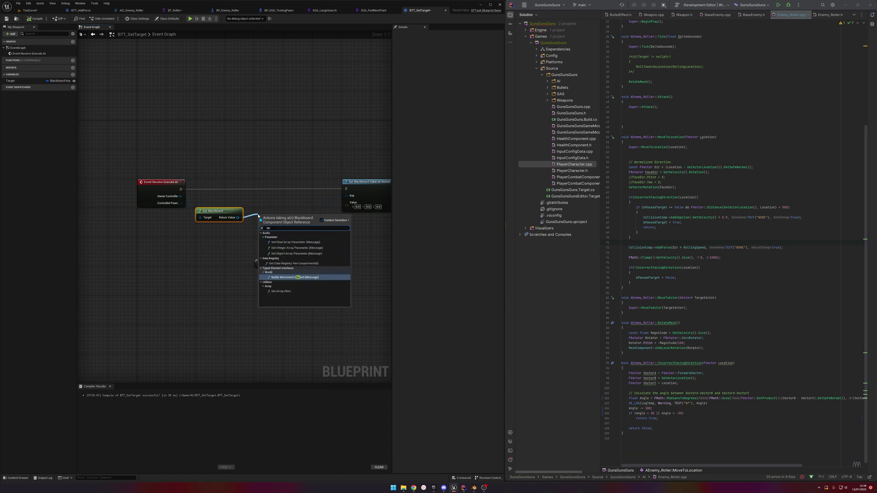
key(BackSpace)
key(BackSpace)
key(BackSpace)
text(g)
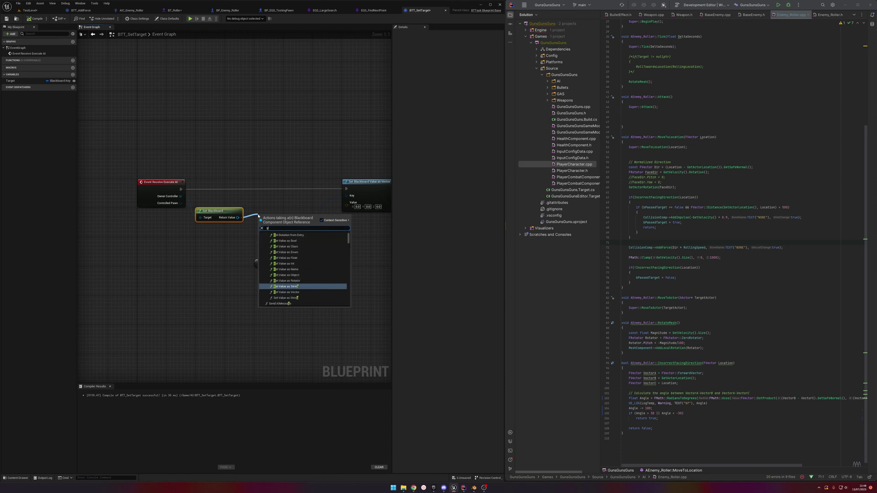
text(et)
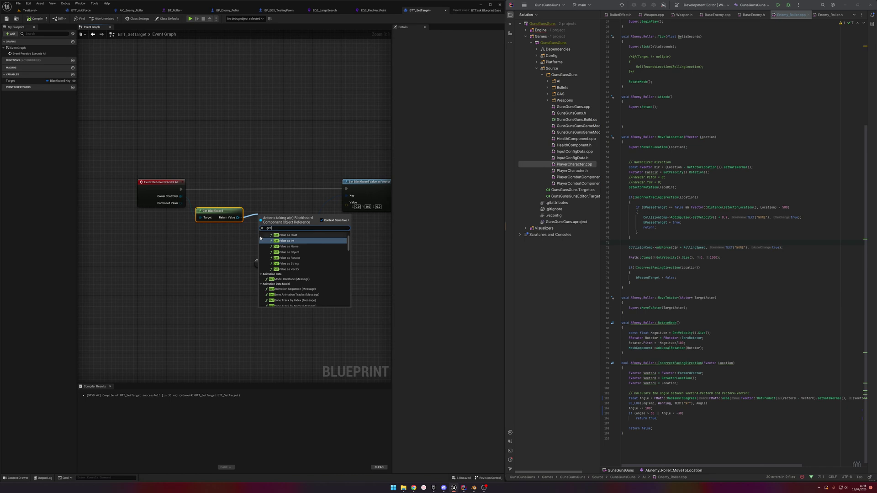
click(286, 269)
drag(283, 222, 217, 244)
click(294, 195)
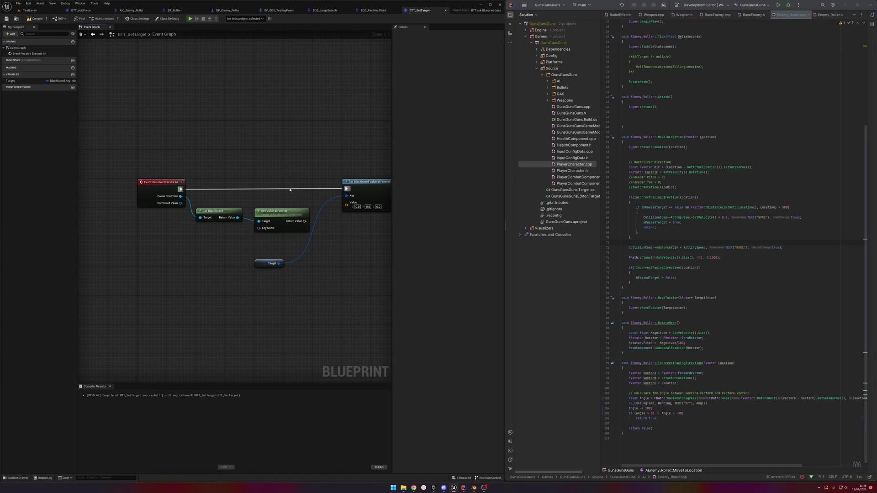
drag(294, 172, 243, 283)
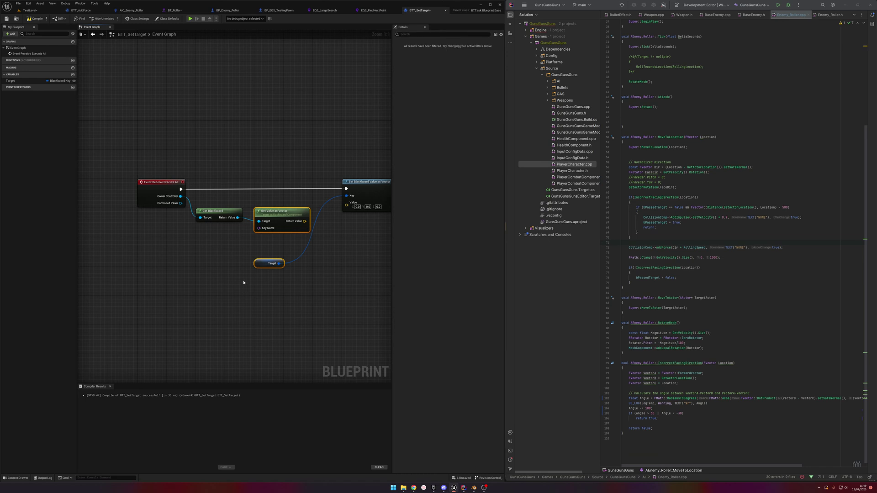
drag(255, 247, 212, 302)
click(247, 140)
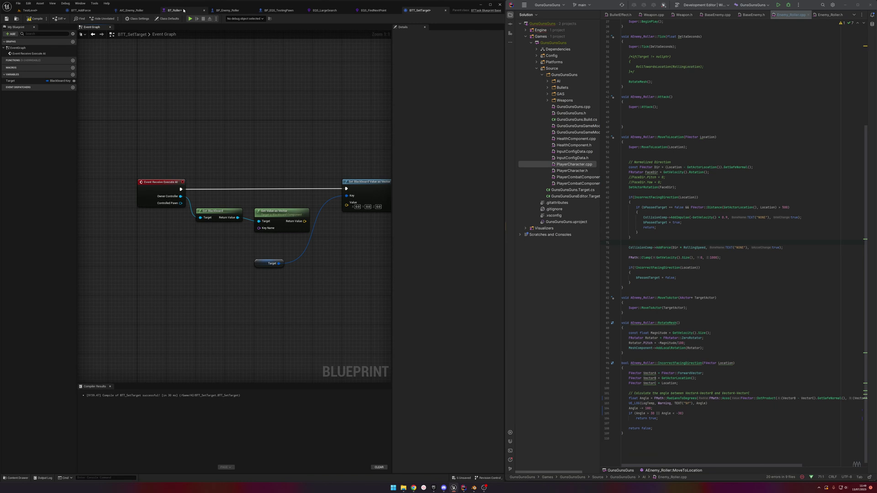
Step: Examine the Update Location Key function in AIC_Enemy_Roller and the blackboard keys used by BT_Roller
click(131, 10)
right_drag(188, 140, 144, 140)
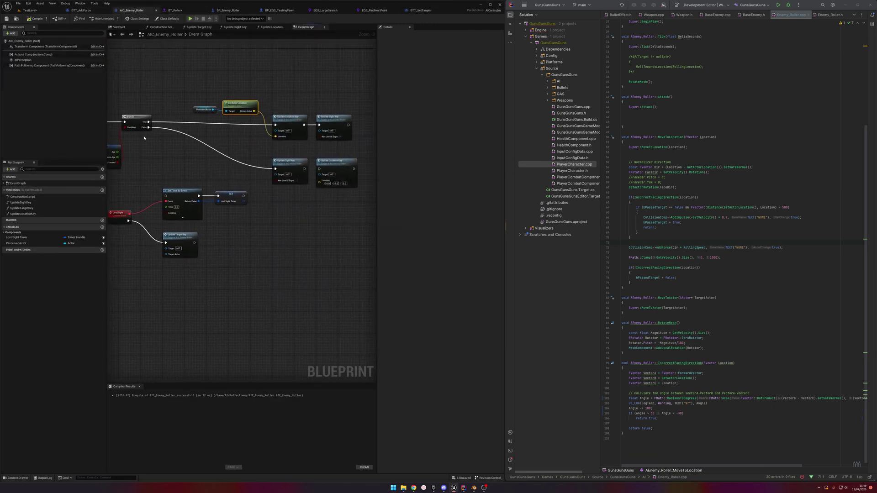
drag(228, 142, 294, 74)
click(278, 57)
double_click(278, 125)
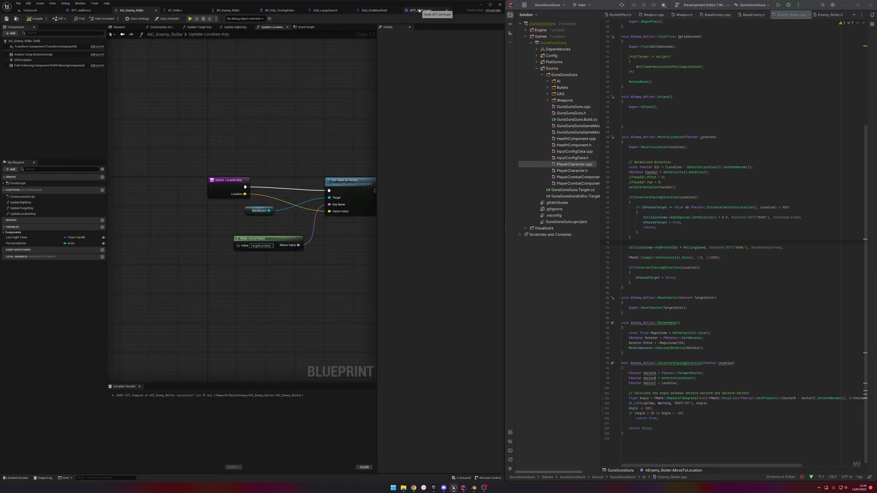
click(176, 10)
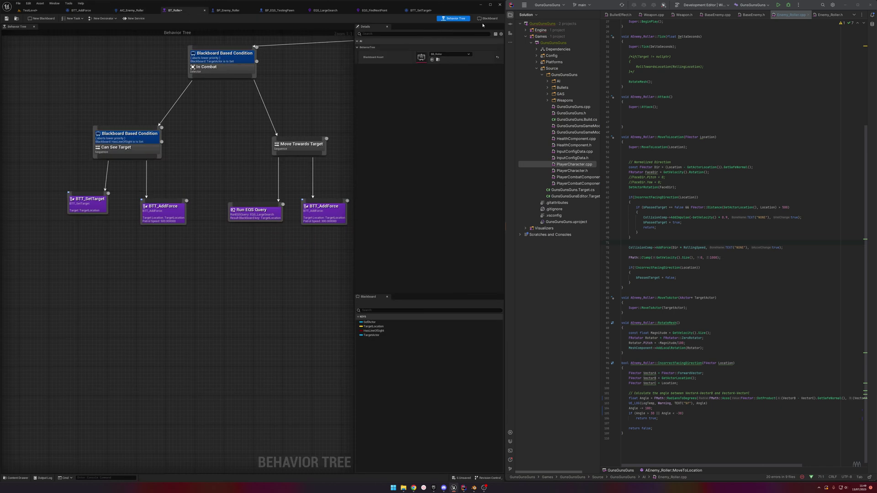
click(485, 18)
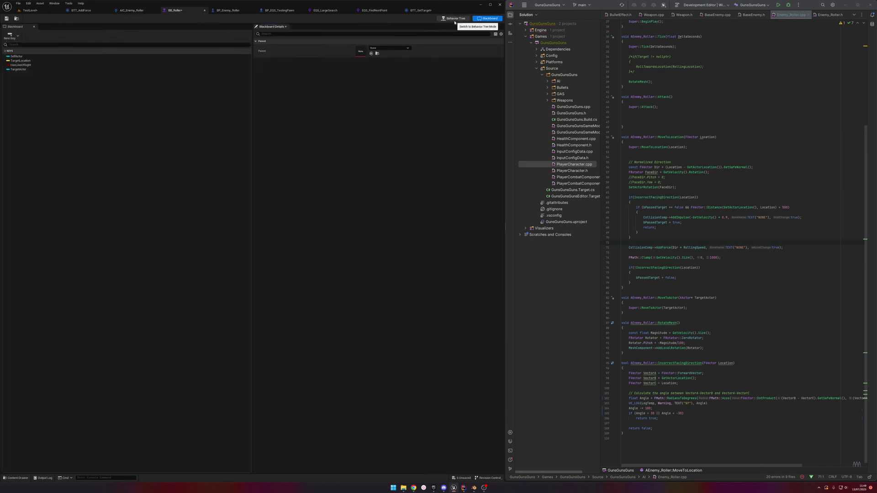
Step: Examine the BT_Roller behavior tree, AIC_Enemy_Roller's Update Location Key function and the BTT_AddForce graph, and check BTT_SetTarget's settings in the tree
click(453, 18)
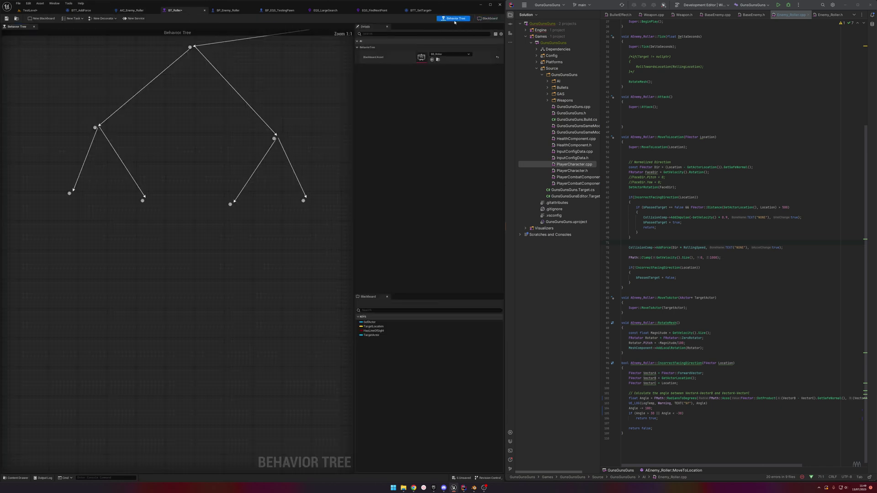
click(132, 10)
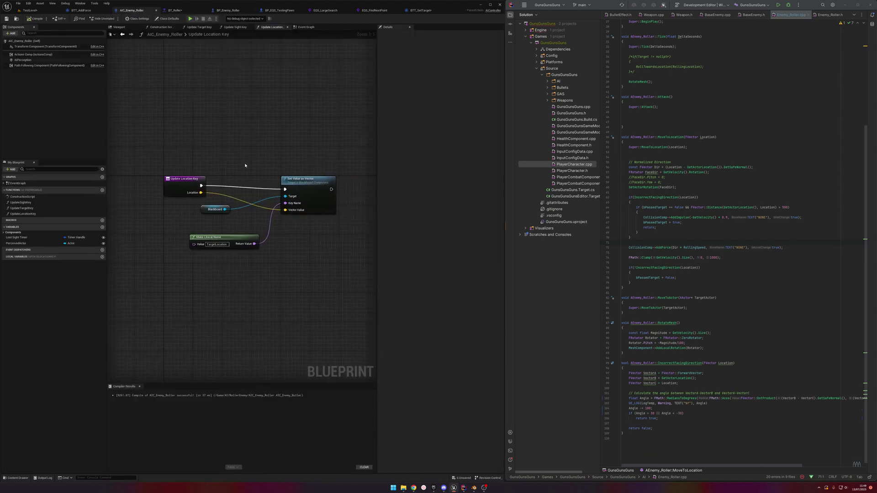
click(213, 209)
click(220, 223)
click(228, 10)
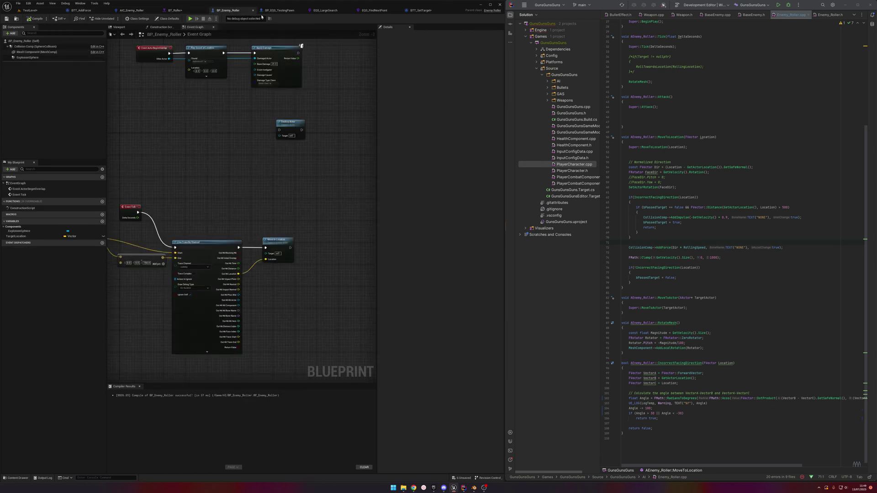
click(175, 10)
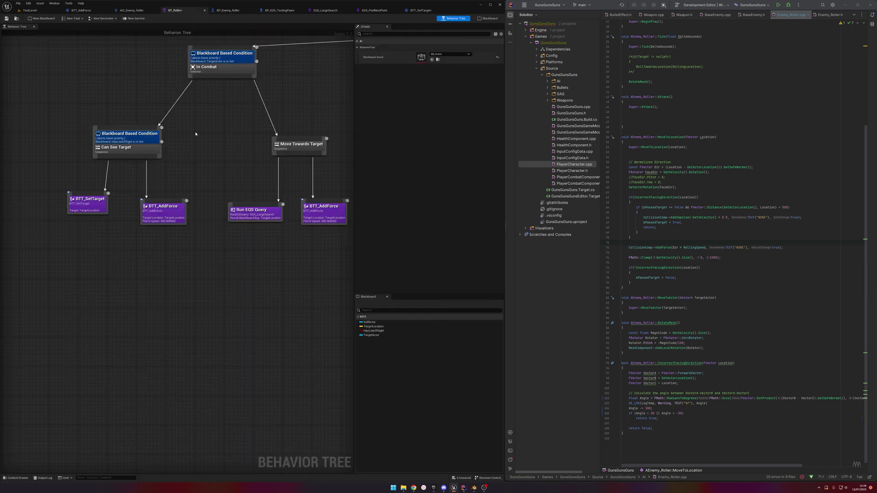
double_click(168, 218)
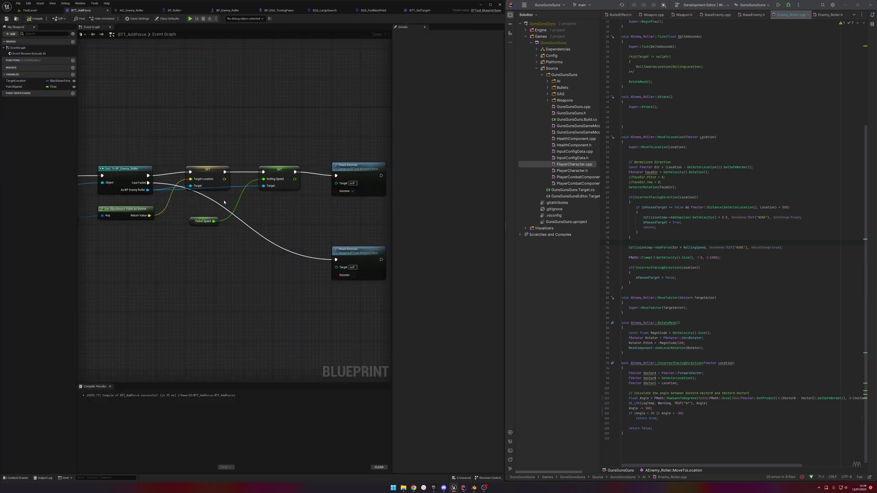
right_drag(216, 204, 333, 196)
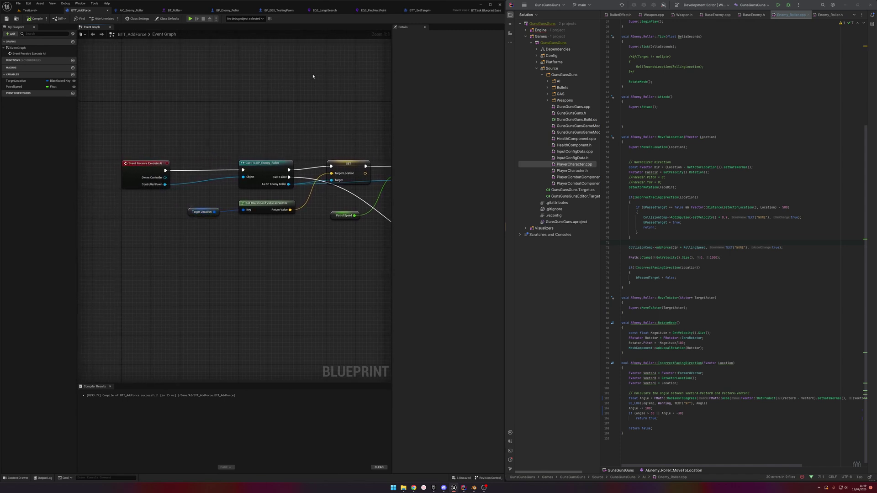
click(174, 10)
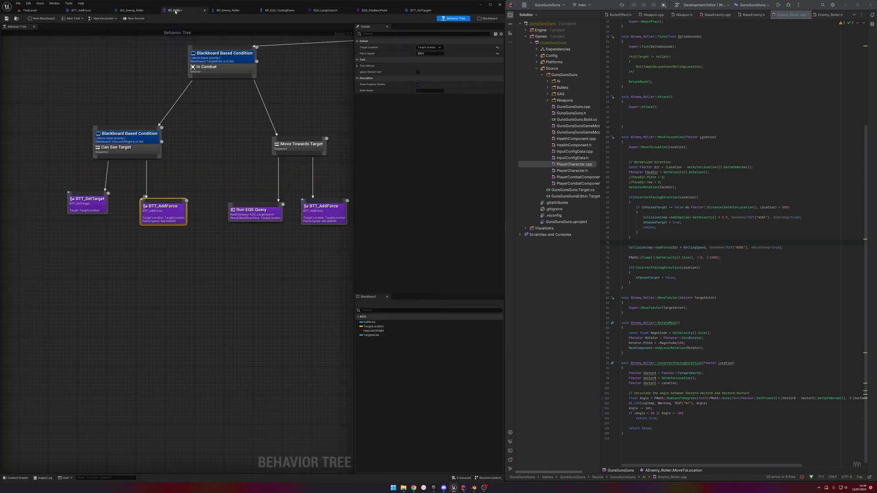
click(94, 206)
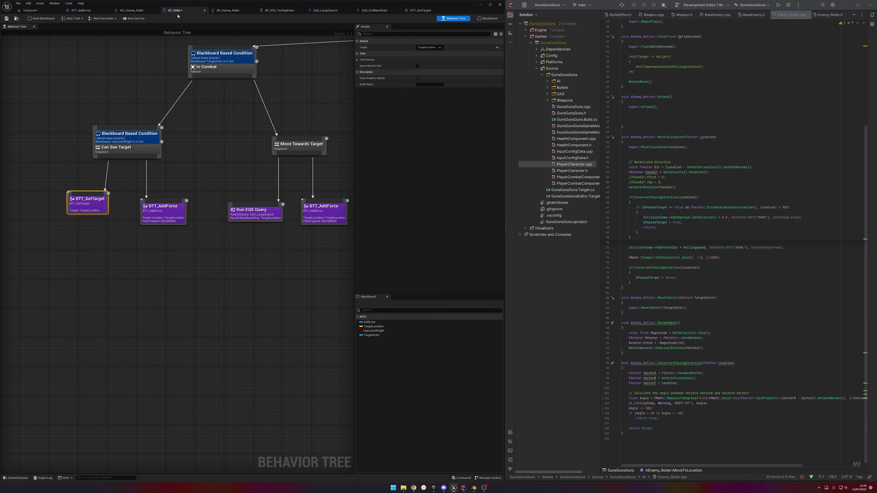
Step: In BTT_SetTarget, give Get Value as Vector a literal key name TargetLocation and feed its result into Set Blackboard Value as Vector
click(419, 10)
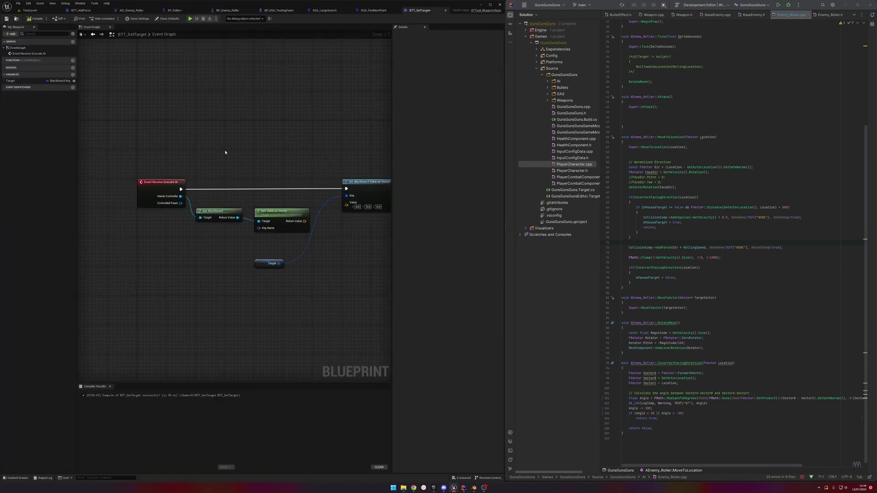
drag(258, 227, 199, 239)
text(na)
key(BackSpace)
key(BackSpace)
text(make l)
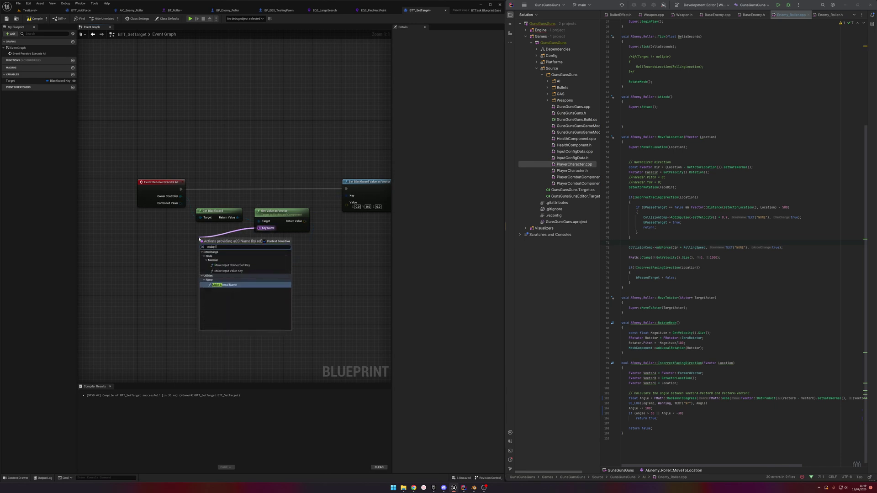
key(Return)
click(220, 248)
text(TargetLocation)
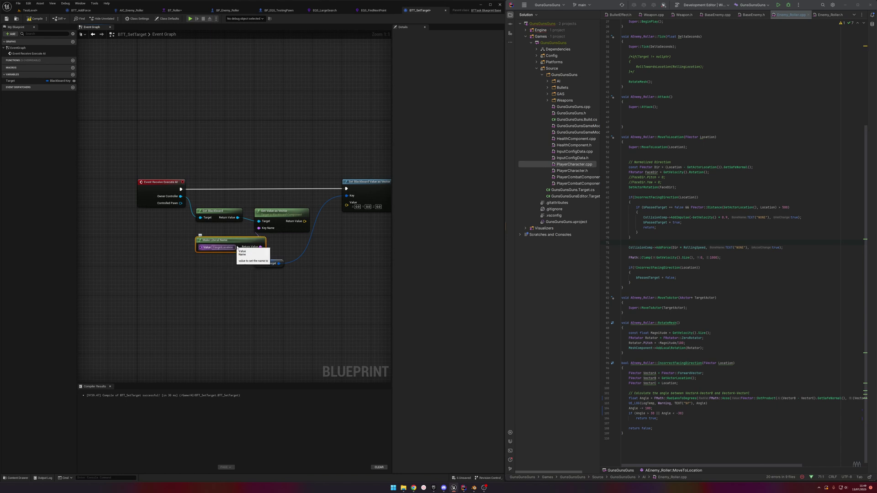
drag(304, 221, 347, 202)
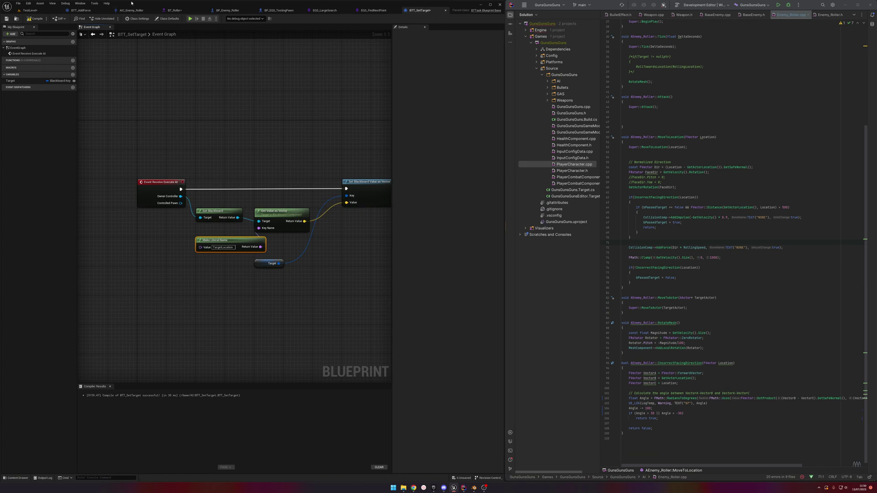
Step: Add a successful Finish Execute node after Set Blackboard Value as Vector, and compile and save BTT_SetTarget
click(8, 21)
right_drag(272, 103, 168, 97)
drag(290, 183, 335, 184)
text(finis)
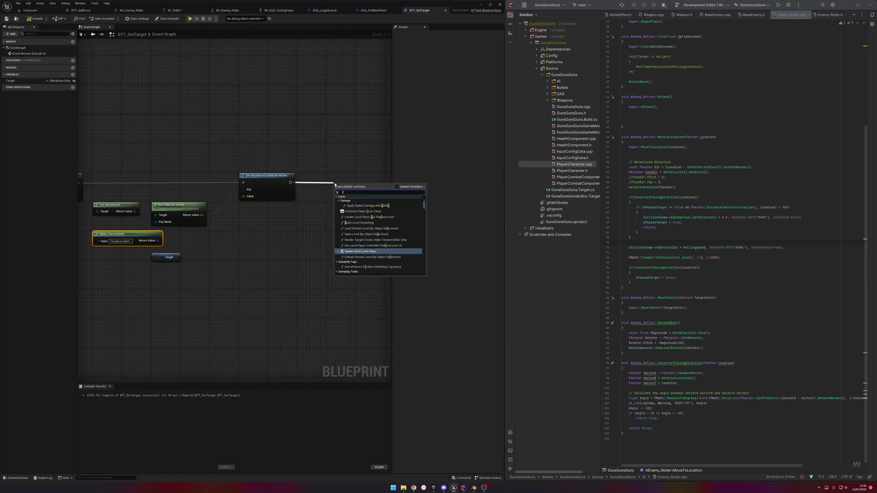
click(339, 212)
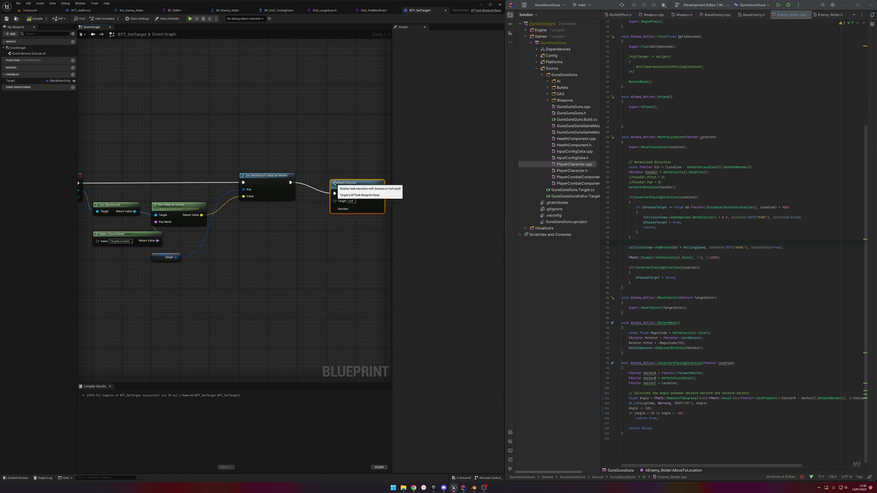
click(16, 18)
Step: Play-test the level, moving forward and back near the roller enemy to check its pursuit, and stop the session
click(29, 10)
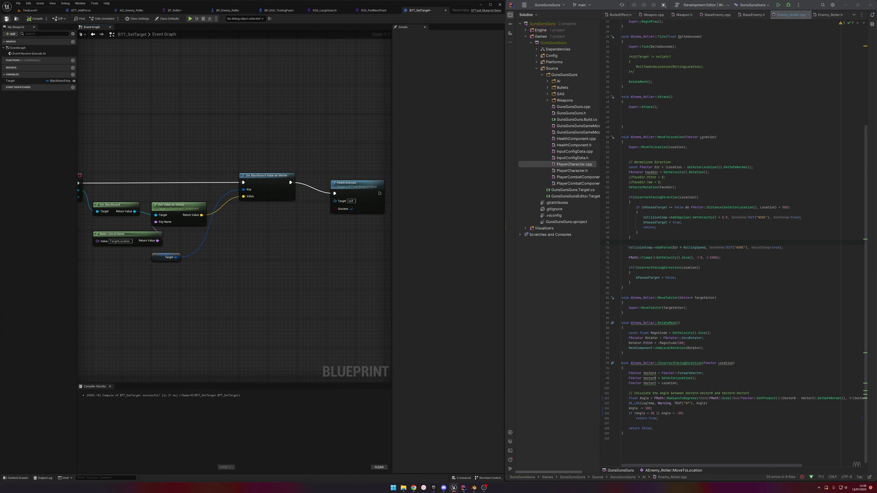
click(102, 19)
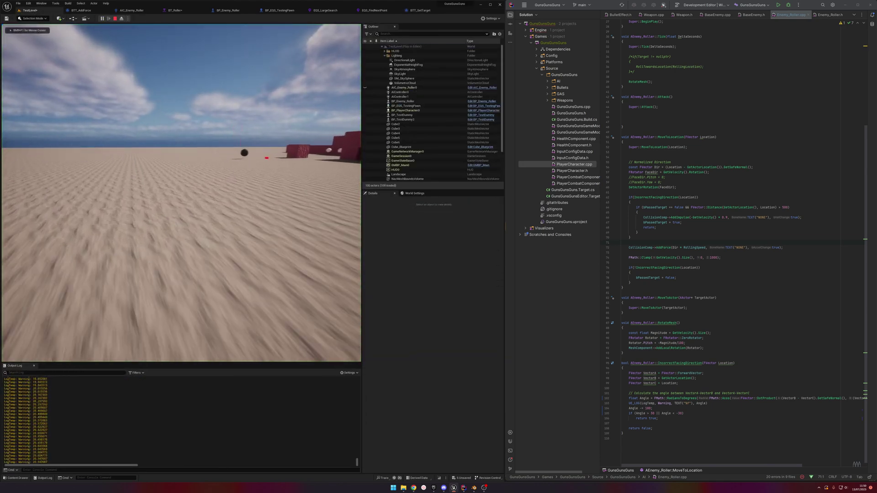
key(w)
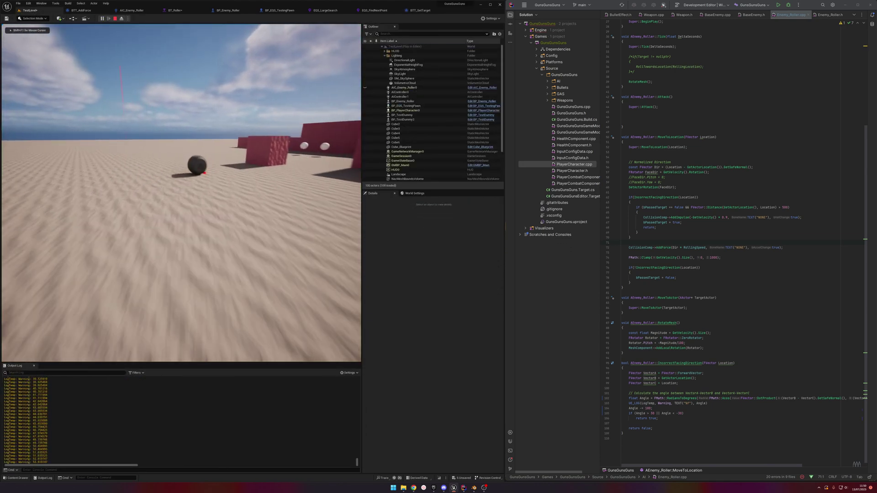
key(s)
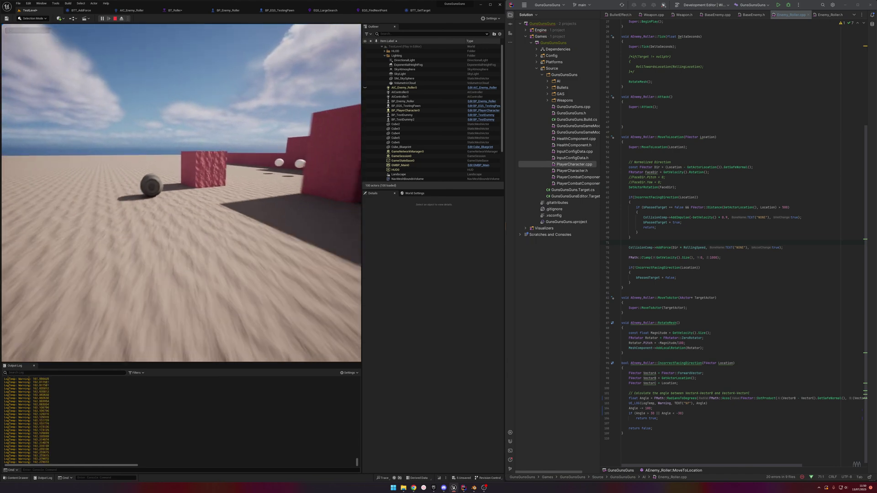
key(w)
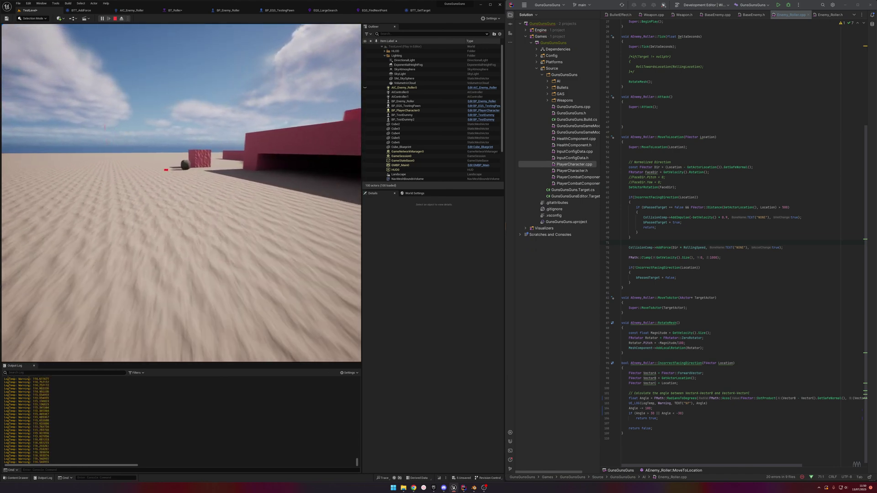
key(Escape)
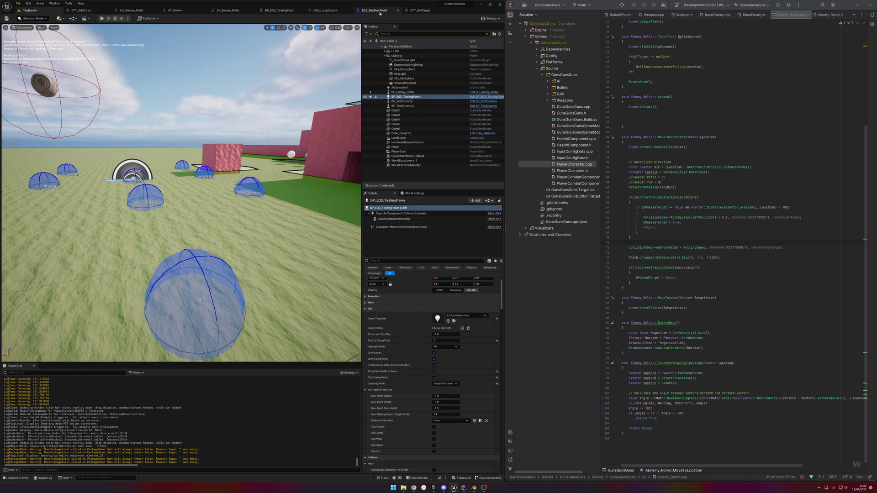
Step: In AIC_Enemy_Roller's event graph, add Update Target Key after Update Sight Key on the True path, pass it the perceived actor, and save
click(175, 10)
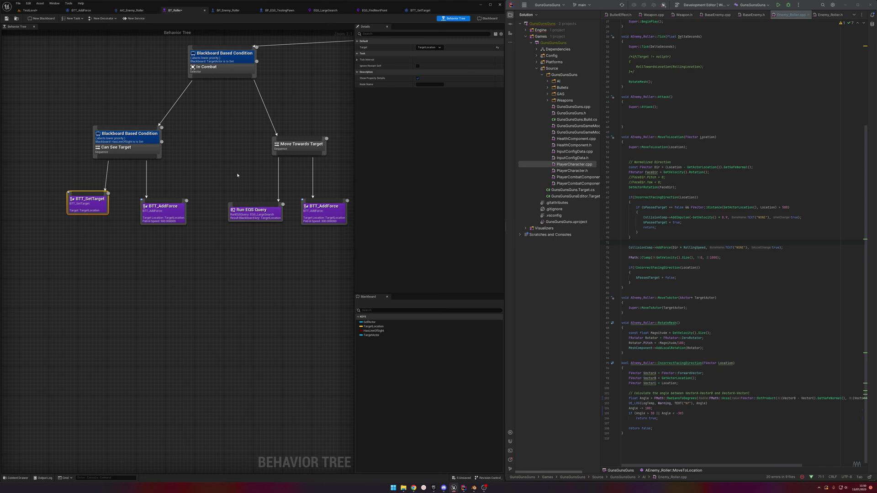
right_drag(246, 176, 239, 175)
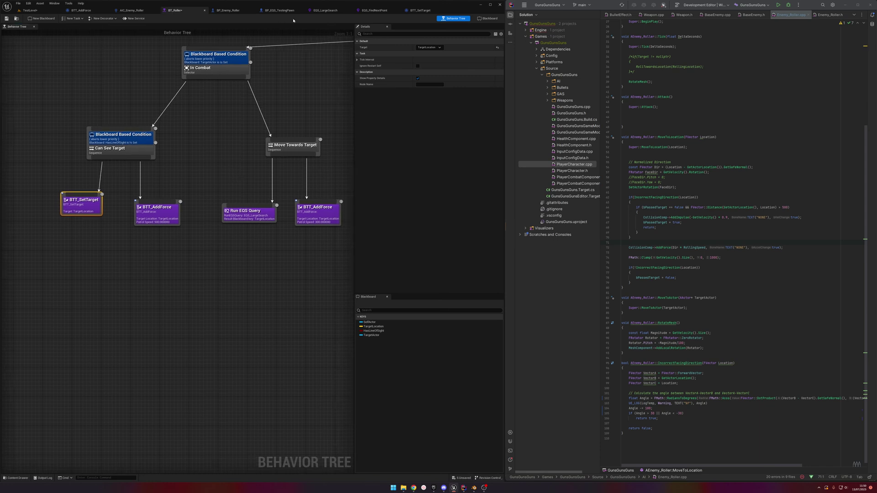
click(131, 10)
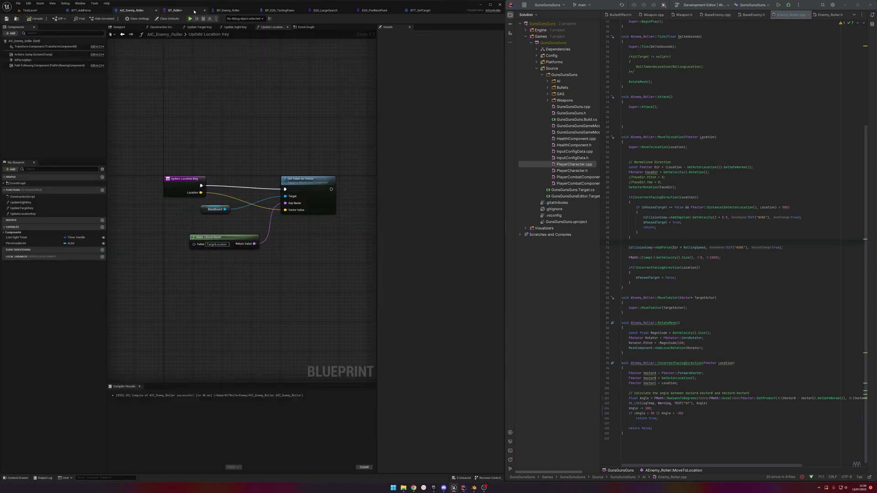
right_drag(279, 143, 235, 137)
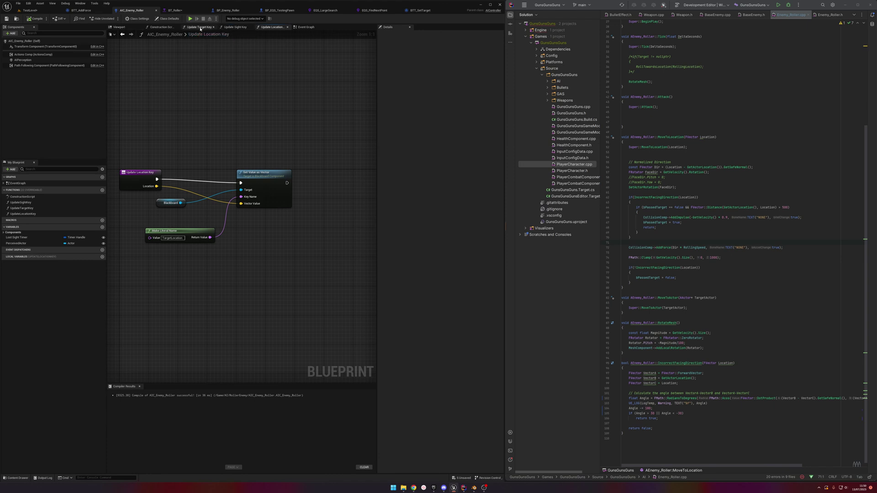
click(161, 27)
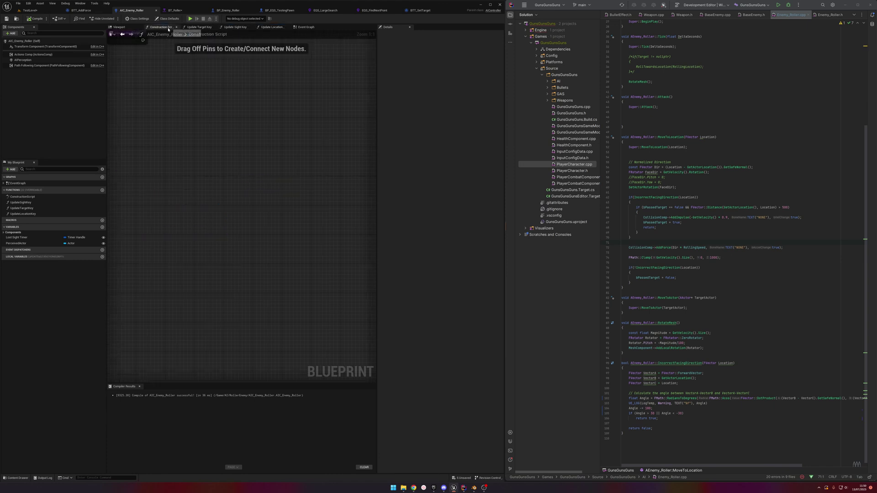
click(306, 27)
drag(260, 127, 291, 130)
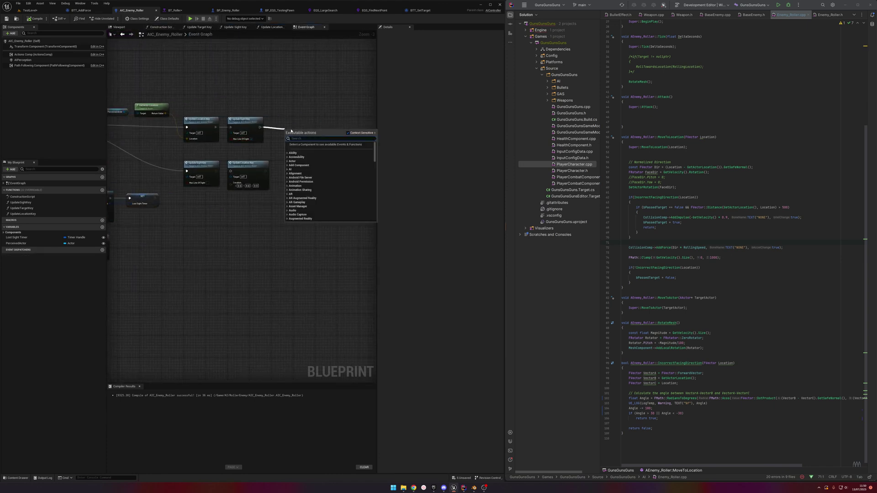
text(update targ)
key(Return)
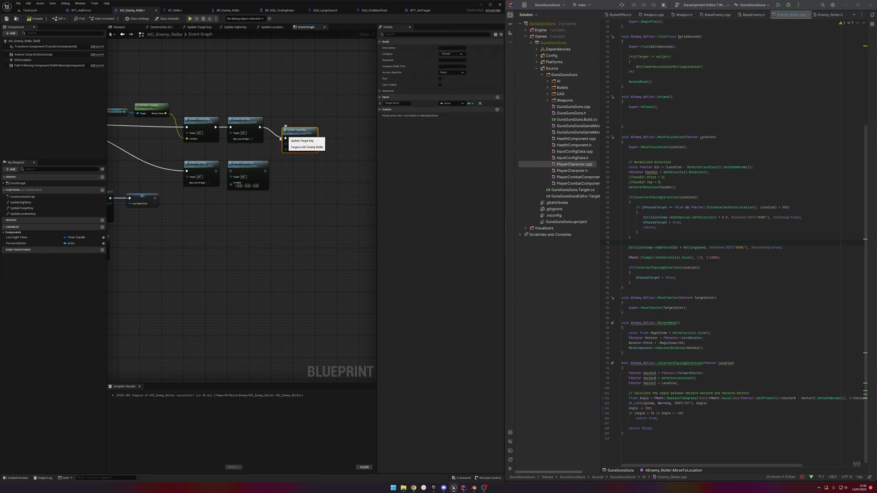
right_drag(289, 131, 318, 130)
drag(153, 112, 314, 125)
click(16, 18)
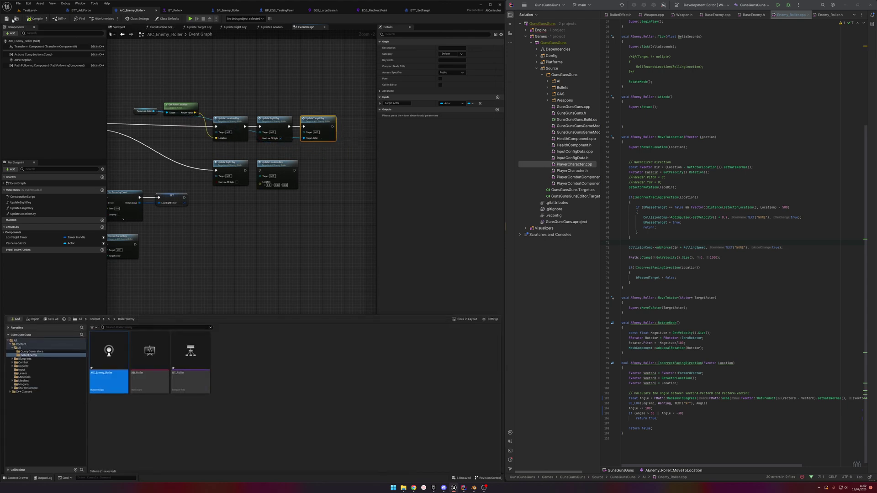
Step: Play-test the level to check how the roller reacts with the target key updated, and stop the session
click(29, 10)
key(alt+p)
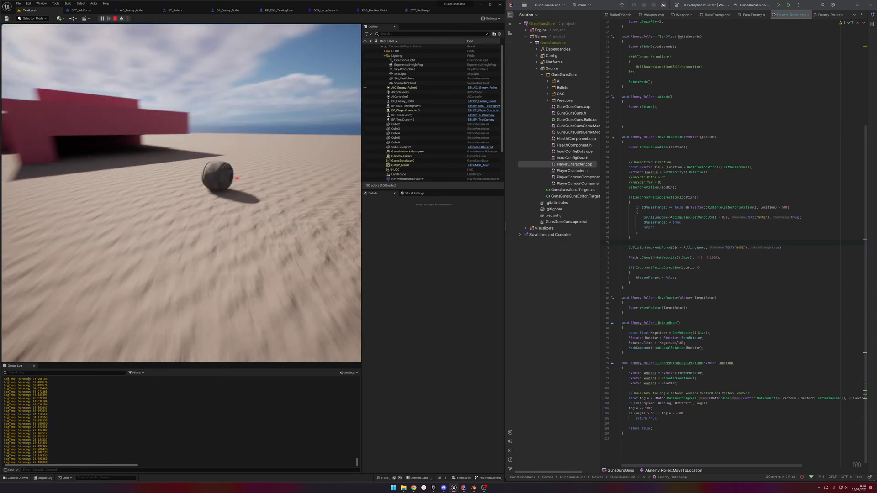
key(Escape)
Step: Delete the BTT_SetTarget task from the Can See Target sequence, save BT_Roller, and play-test the roller's behavior
click(175, 10)
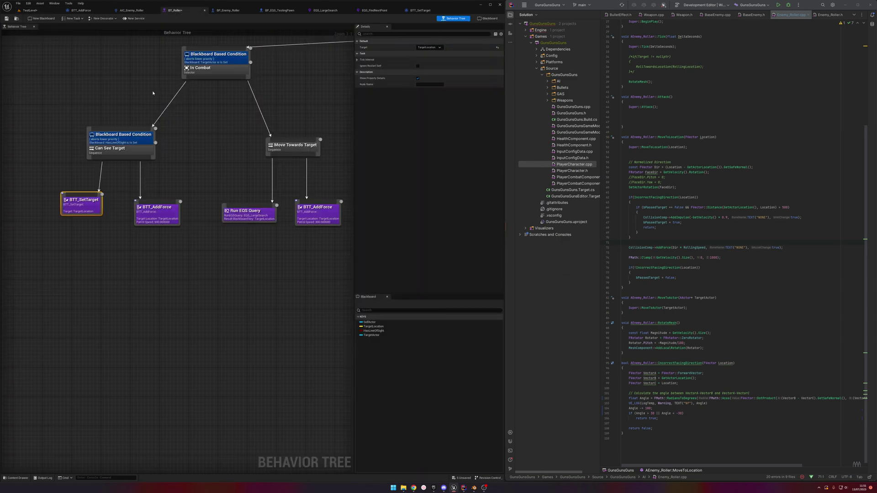
click(30, 10)
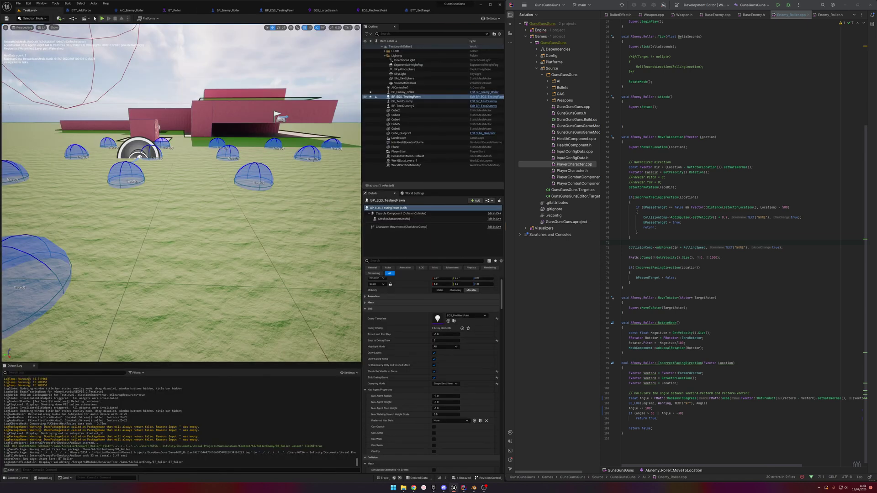
key(alt+p)
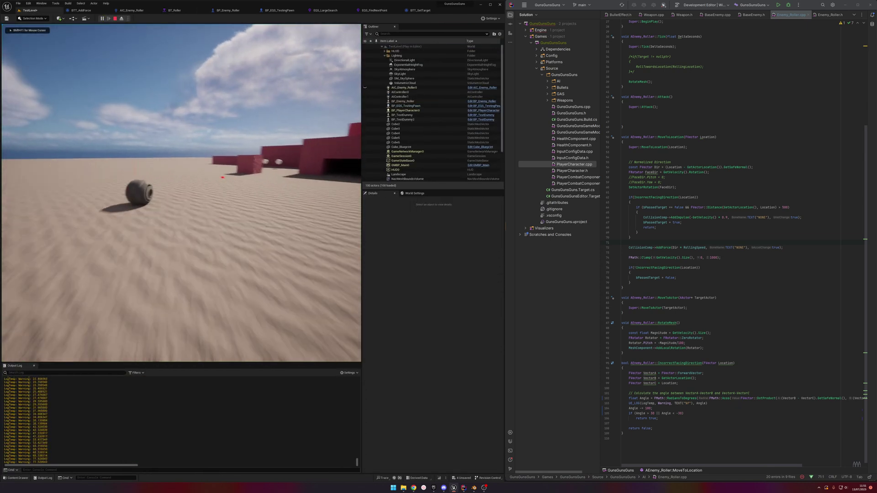
key(d)
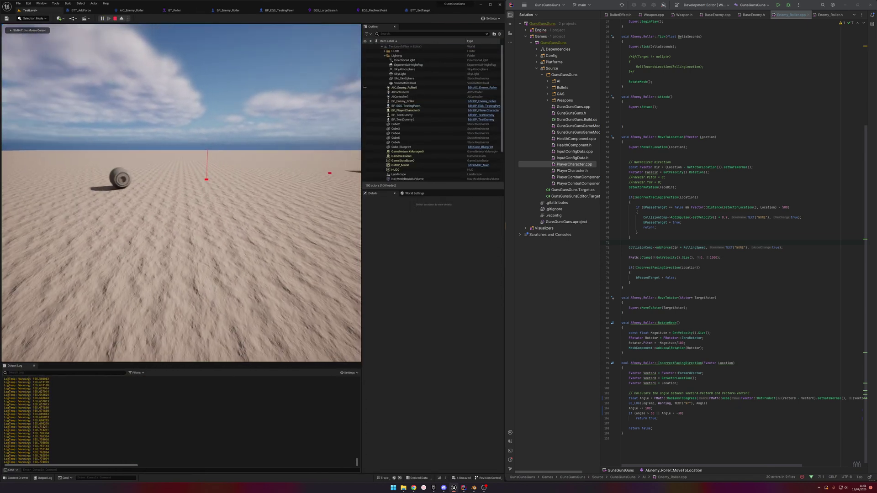
key(Escape)
Step: In BT_Roller, add a Run EQS Query task before BTT_AddForce under the Can See Target sequence
click(172, 11)
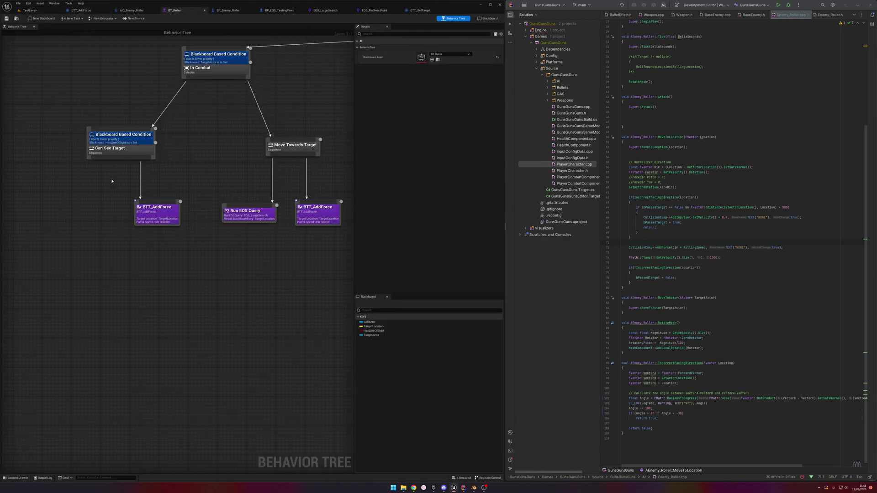
drag(105, 157, 68, 194)
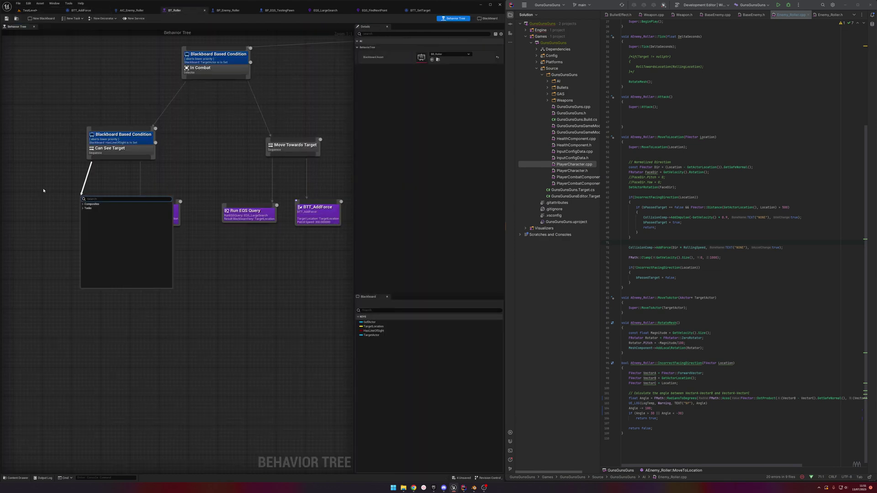
text(run)
key(Down)
key(Down)
key(Return)
Step: Set the new query task's template to EQS_FindPlayer and its blackboard key to TargetLocation, and save the behavior tree
click(450, 53)
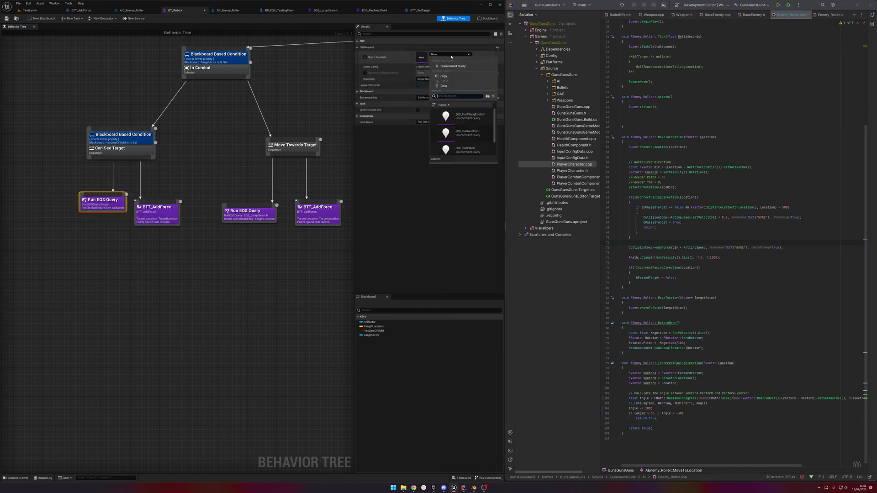
click(459, 145)
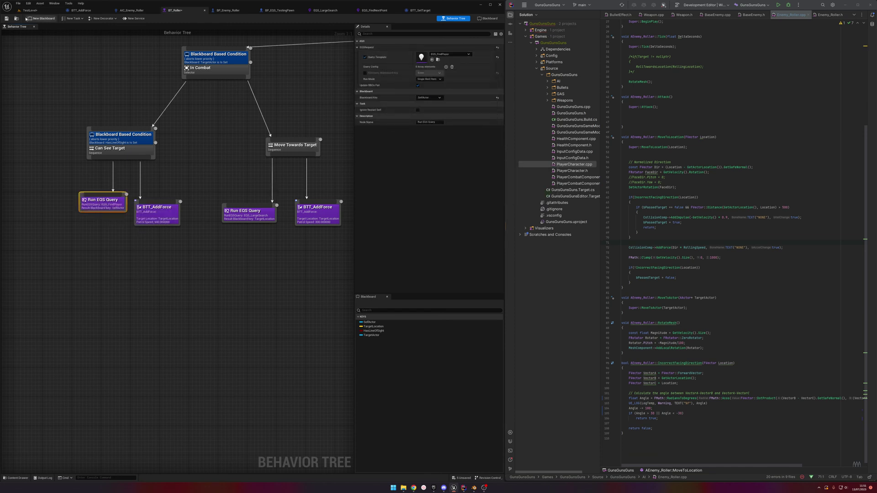
click(429, 97)
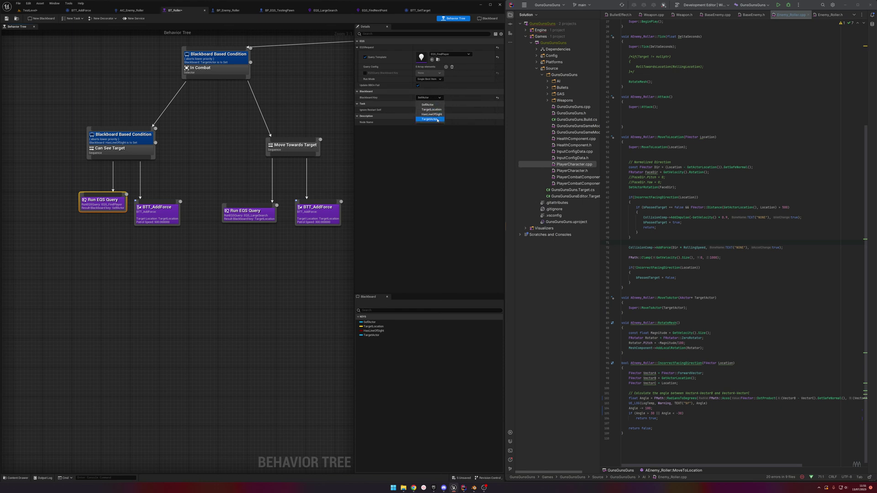
click(431, 110)
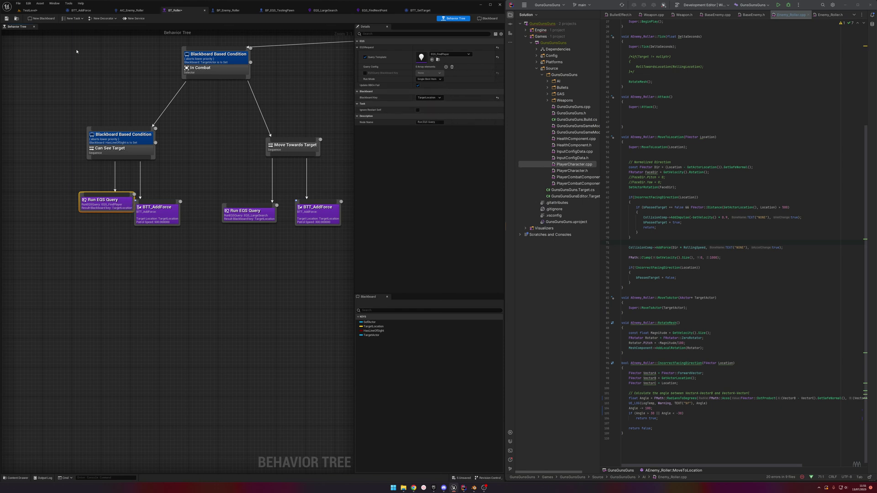
click(7, 19)
Step: Play-test the level, moving forward to check how the roller follows the player with EQS_FindPlayer, and stop the session
click(31, 10)
click(102, 18)
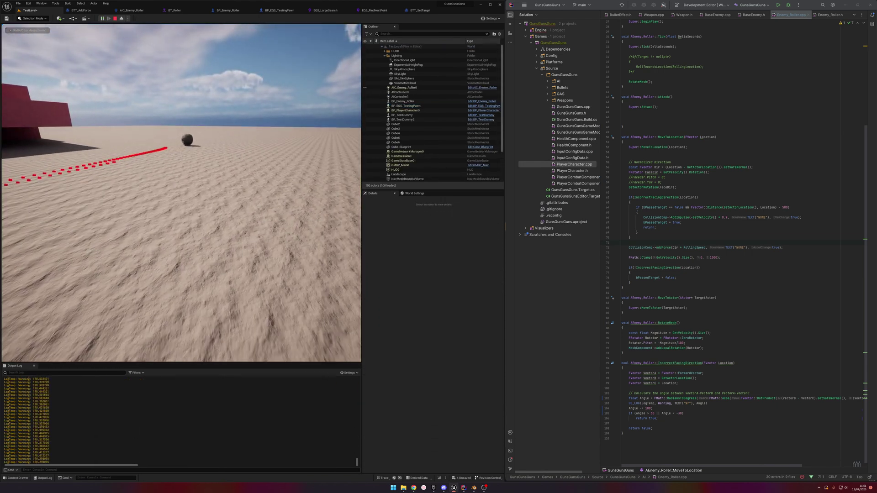
key(w)
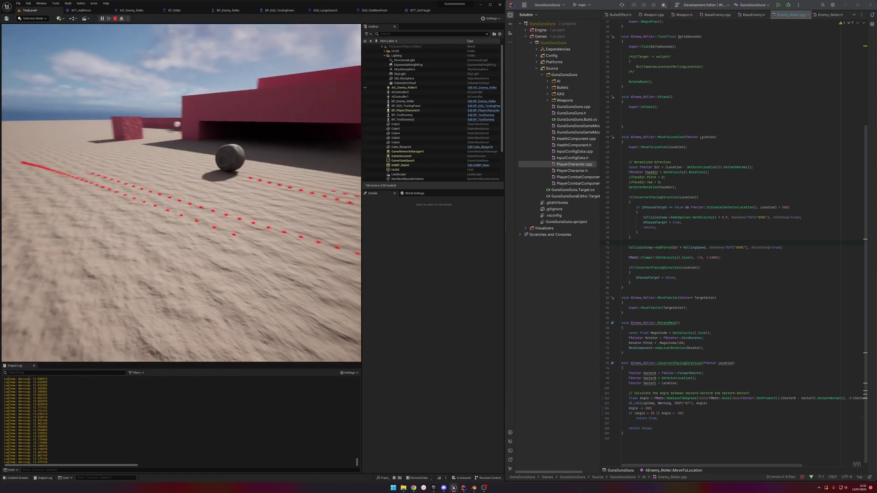
key(Escape)
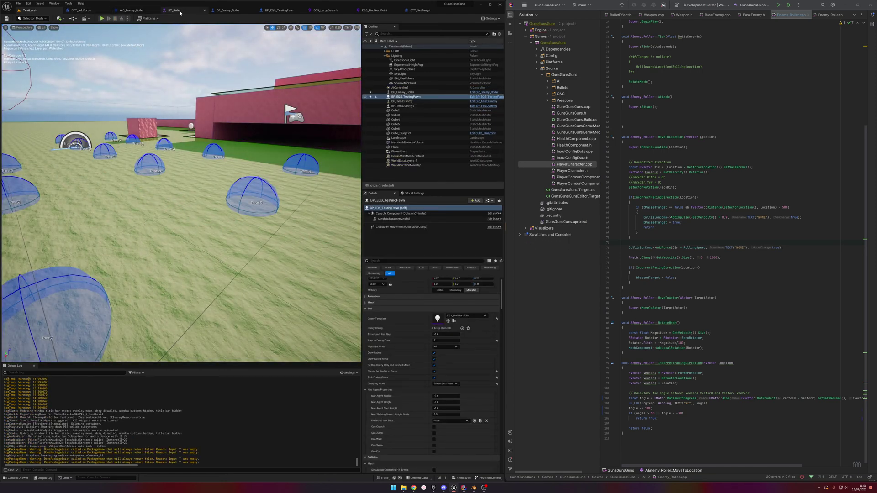
Step: Switch the Can See Target query task's template to EQS_FindNextPoint and save BT_Roller
click(174, 10)
click(450, 54)
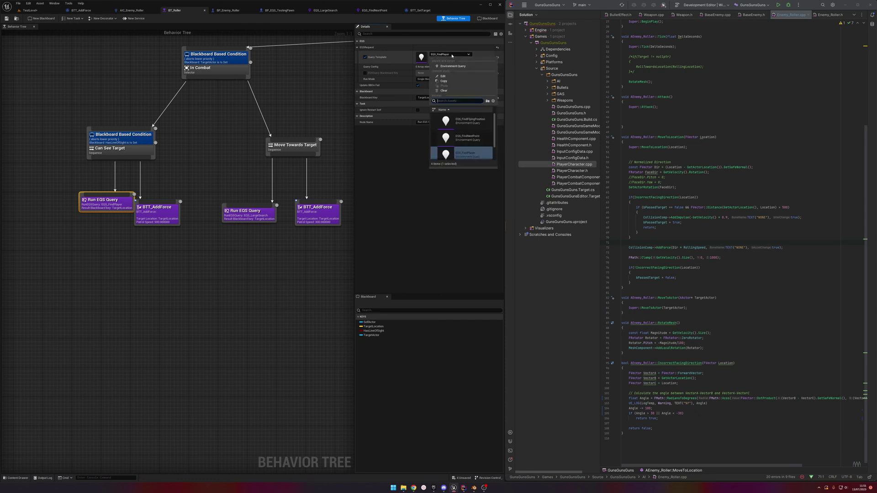
click(468, 137)
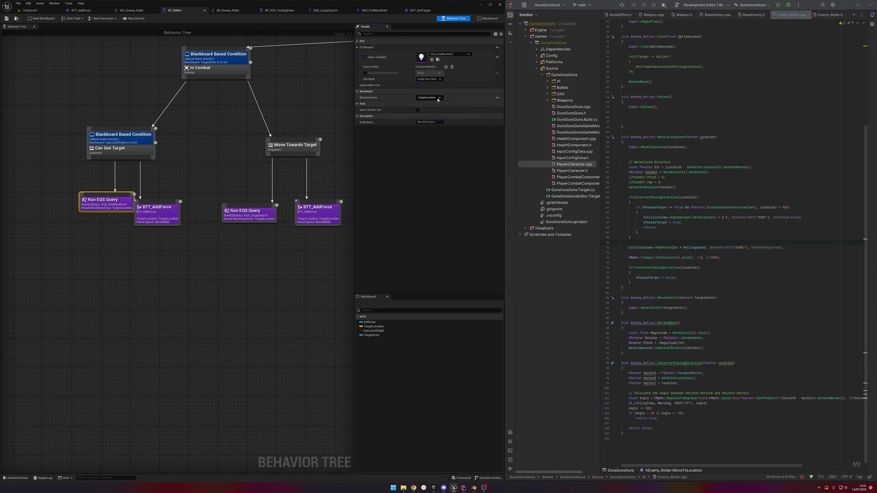
click(6, 18)
Step: Play-test the level to check the roller's movement with EQS_FindNextPoint, and stop the session
click(30, 10)
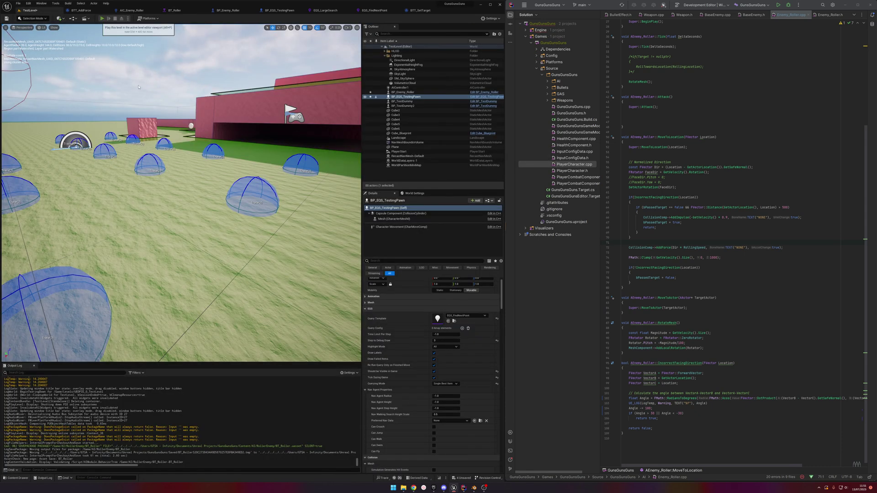
click(102, 18)
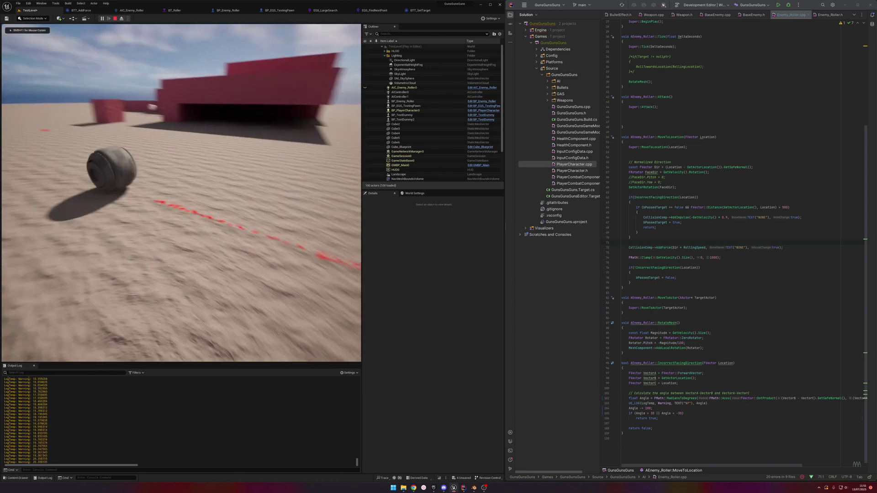
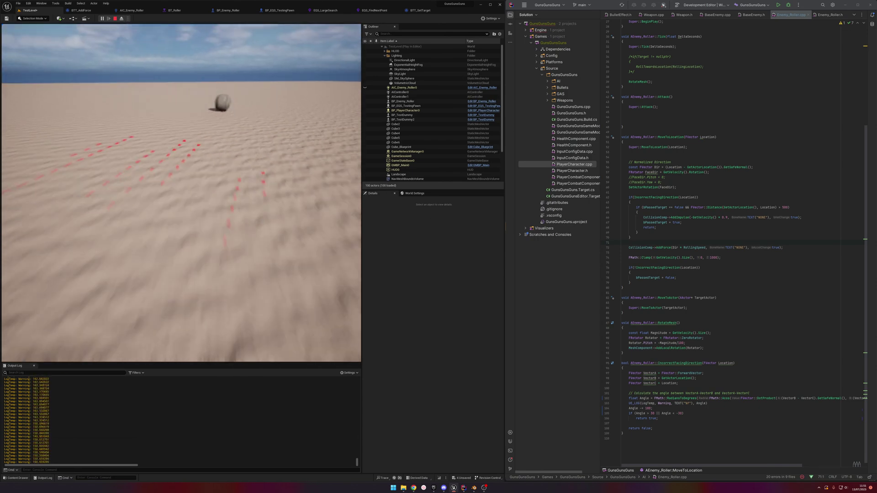
key(Escape)
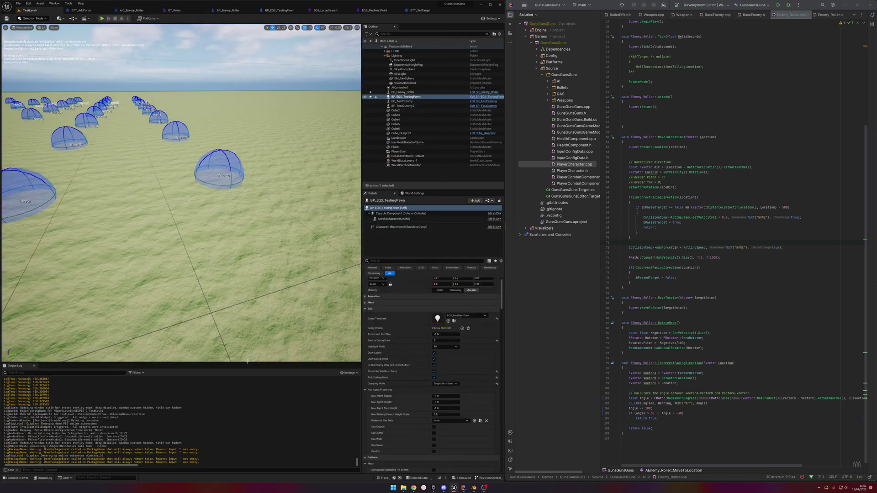
Step: Open the event graph of BP_Enemy_Roller
click(175, 10)
click(241, 13)
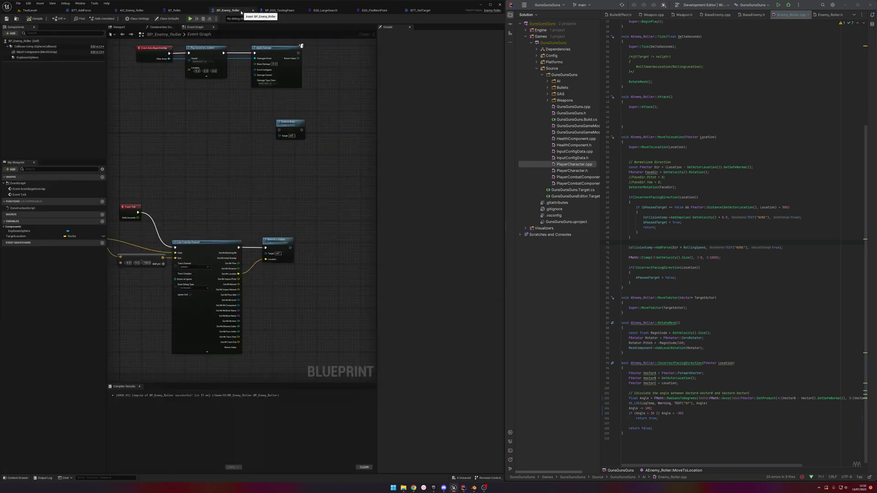
right_drag(176, 68, 237, 221)
right_click(210, 115)
text(beginplay)
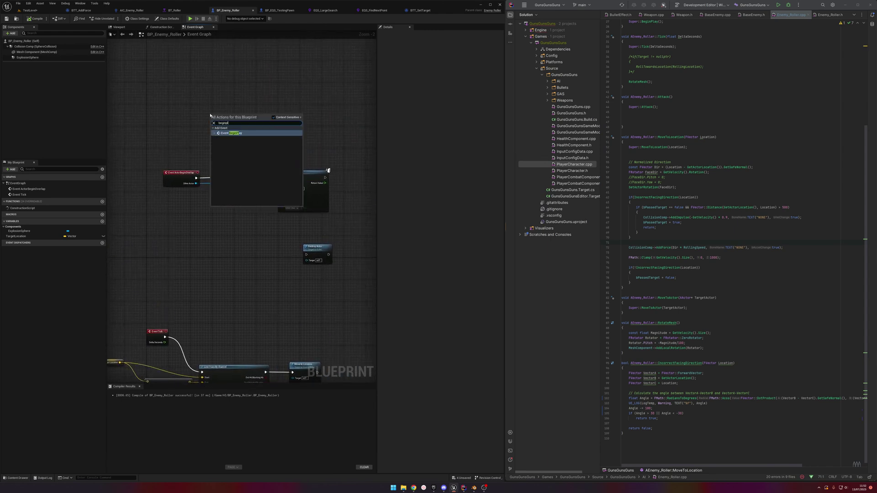
key(Return)
drag(216, 116, 175, 129)
click(246, 122)
right_drag(301, 118, 241, 105)
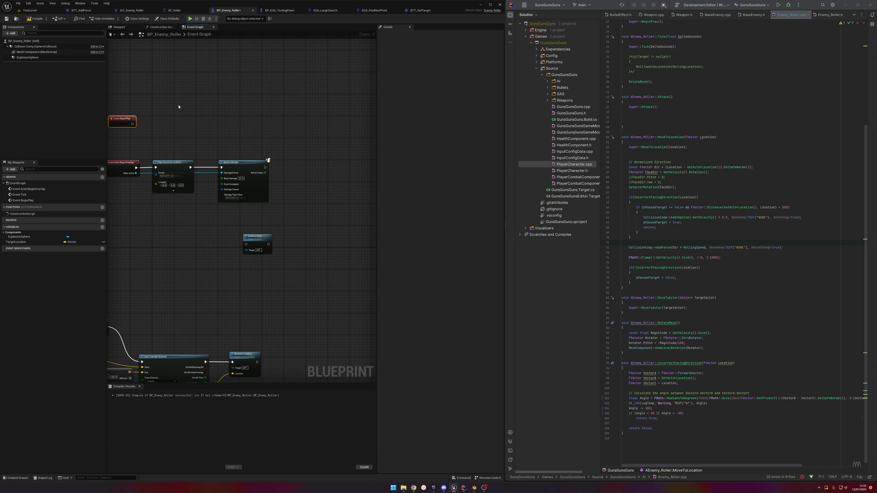
key(Delete)
Step: Add a Niagara particle system component to BP_Enemy_Roller, assign the SimpleExplosion system to it, and compile
click(16, 36)
text(nia)
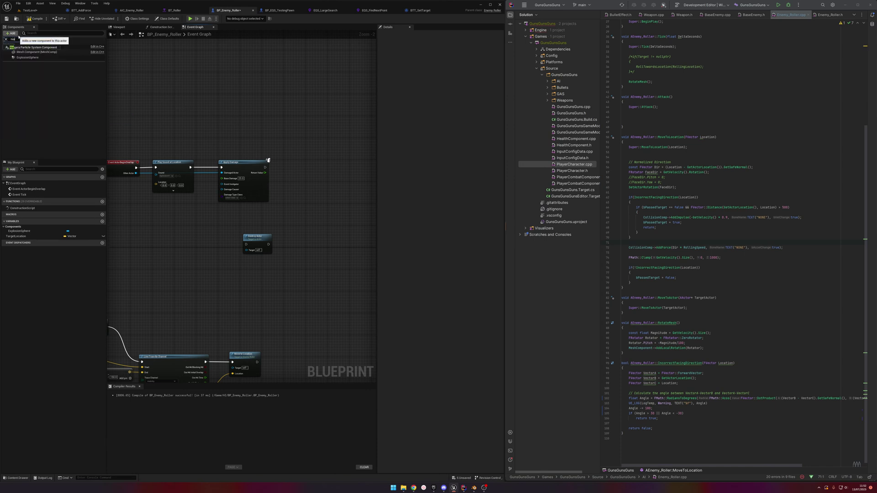
key(Return)
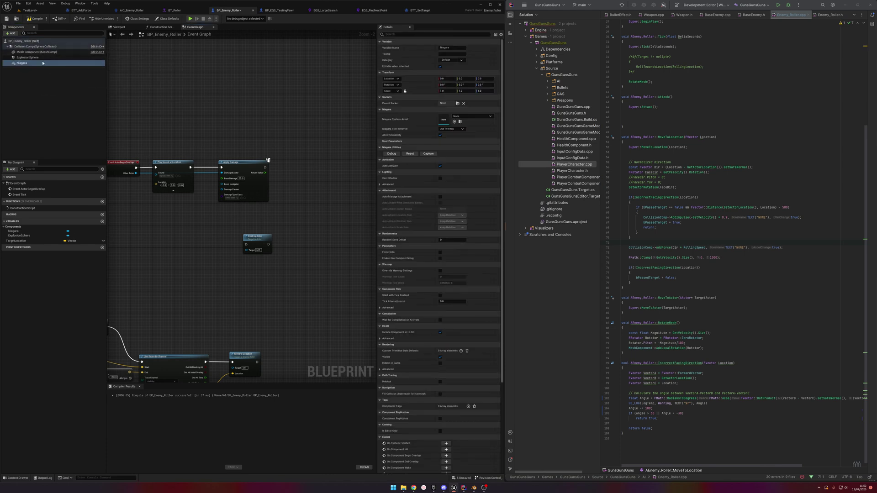
click(485, 118)
text(exp)
click(497, 179)
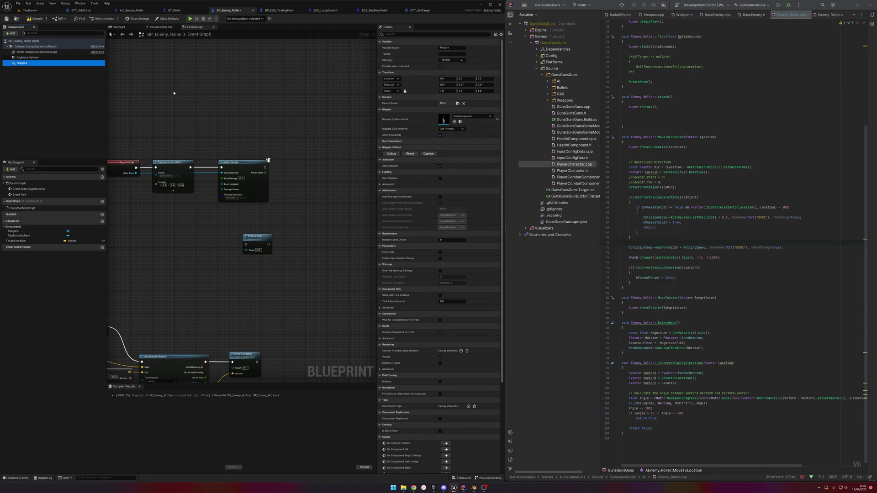
click(33, 19)
Step: Place a Niagara component reference above Apply Damage and search its available functions for "play"
drag(124, 86, 295, 163)
text(play)
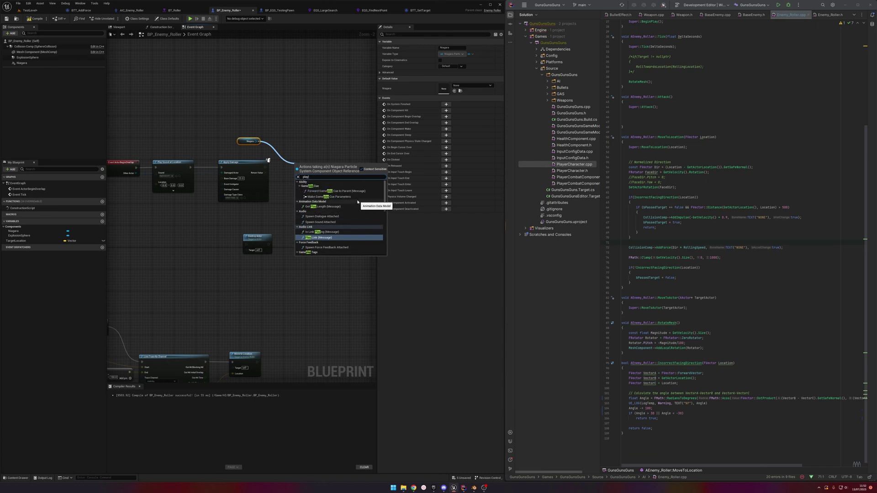
scroll(356, 200, down, 2)
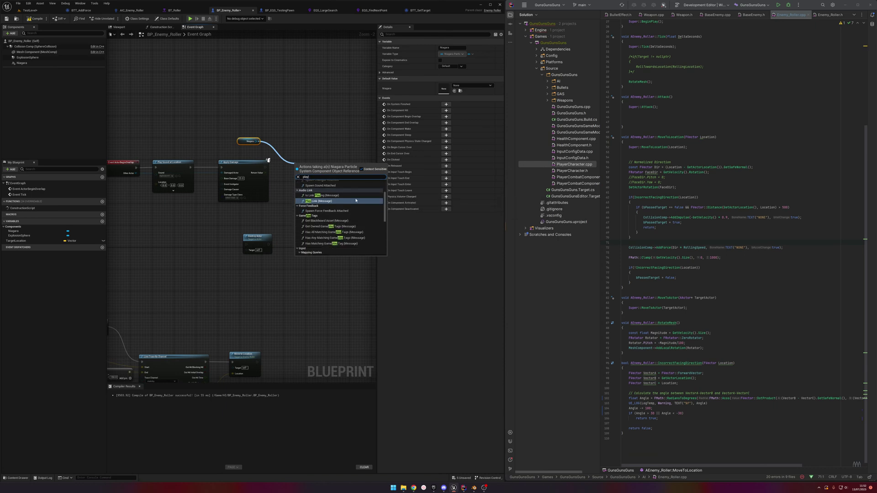
scroll(356, 200, down, 5)
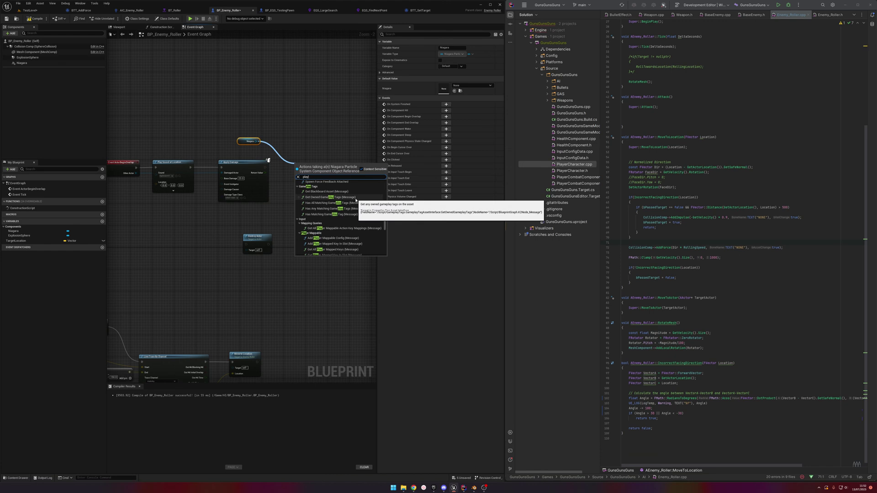
scroll(356, 200, down, 2)
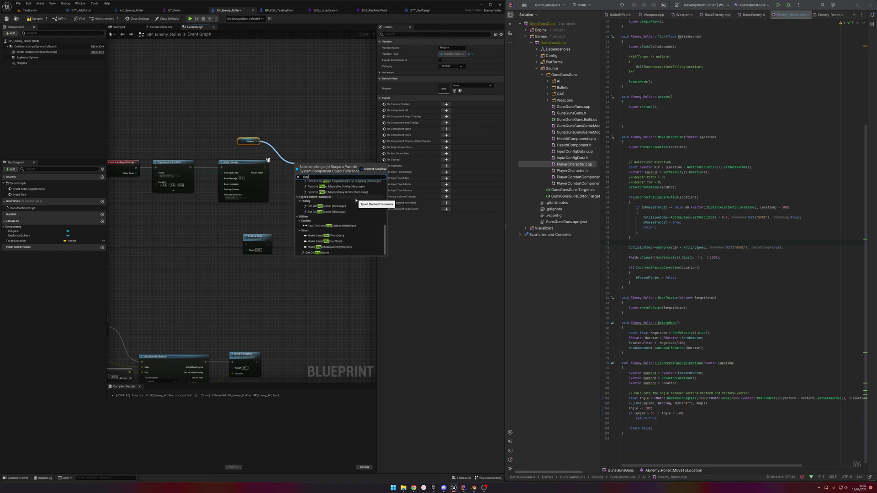
scroll(355, 200, up, 1)
scroll(356, 200, down, 2)
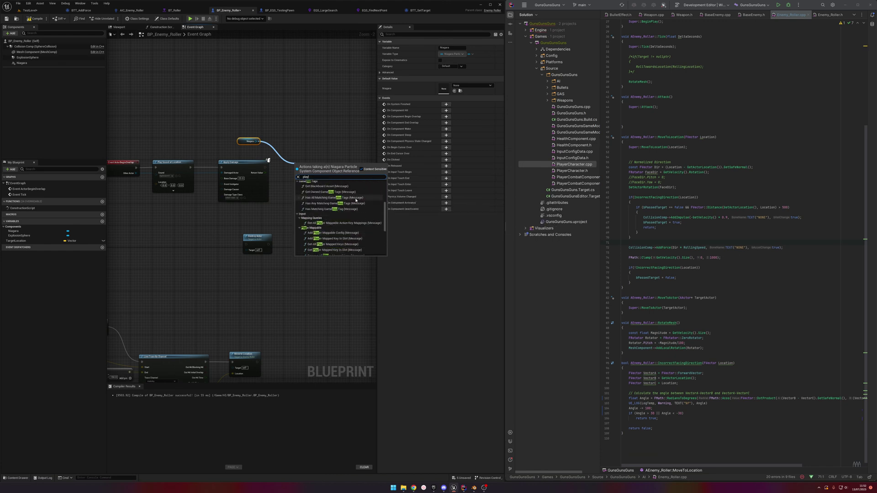
click(259, 133)
Step: Turn off Auto Activate on the Niagara component and save the blueprint
click(250, 141)
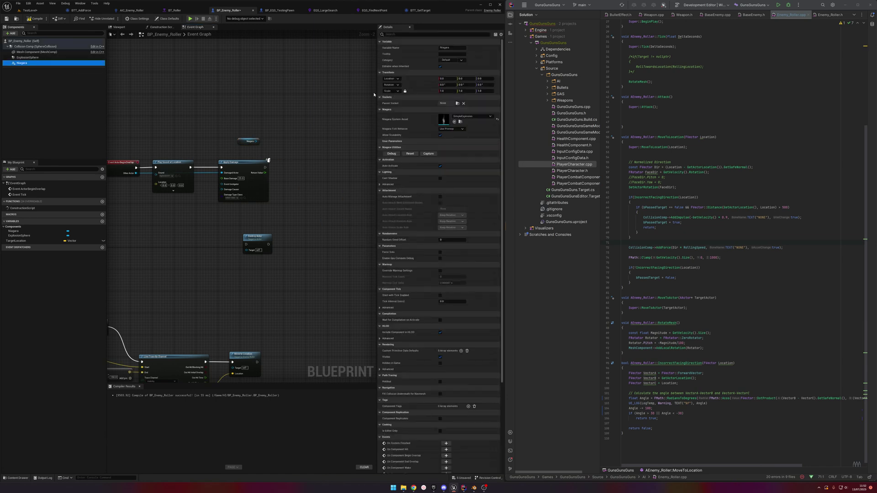
click(440, 166)
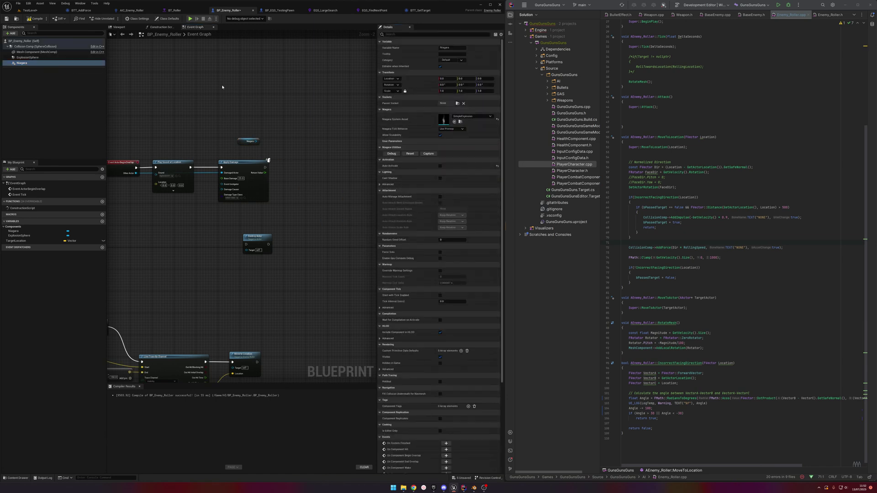
click(6, 18)
Step: Add an Activate node targeting the Niagara component, and delete the redundant Niagara reference node
drag(257, 141, 300, 158)
text(activ)
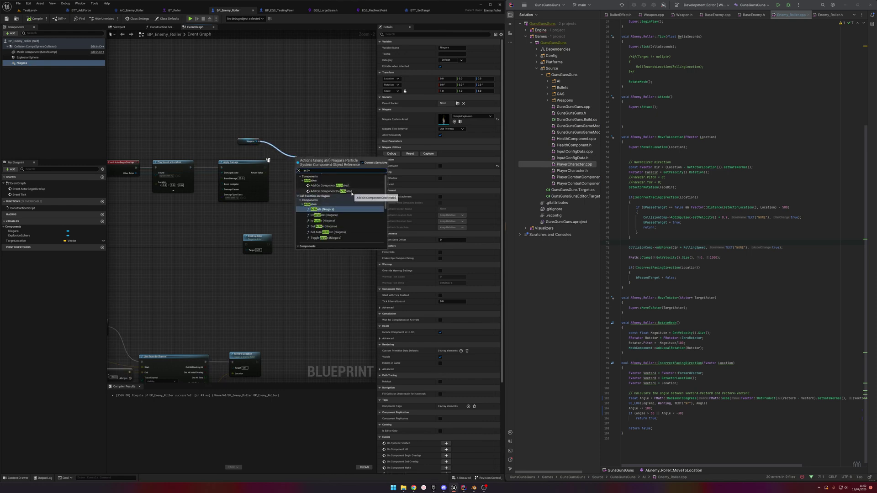
scroll(339, 213, down, 2)
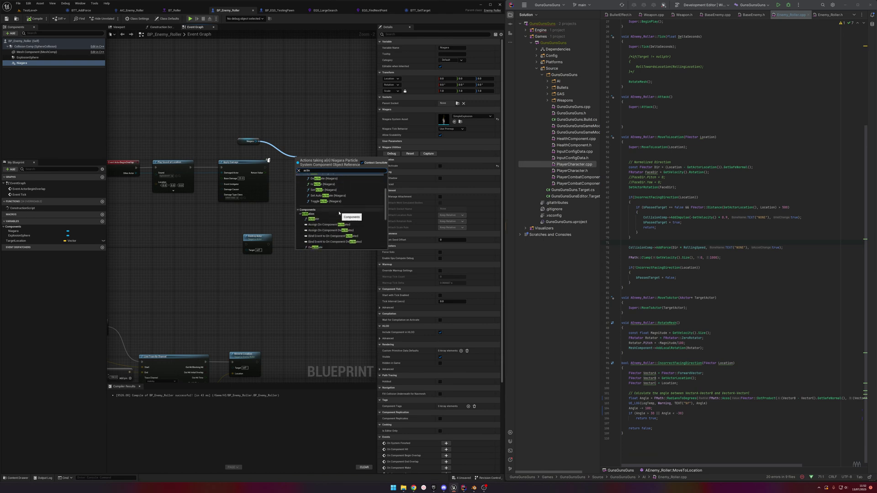
click(336, 210)
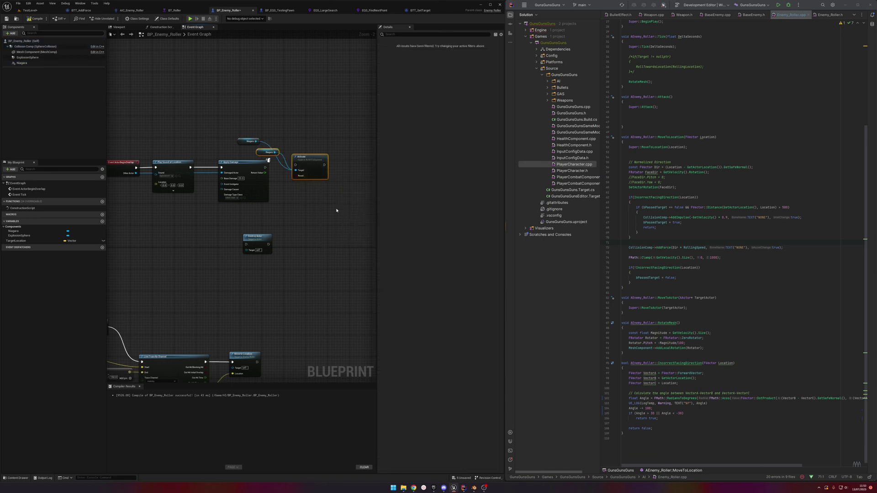
click(250, 141)
key(Delete)
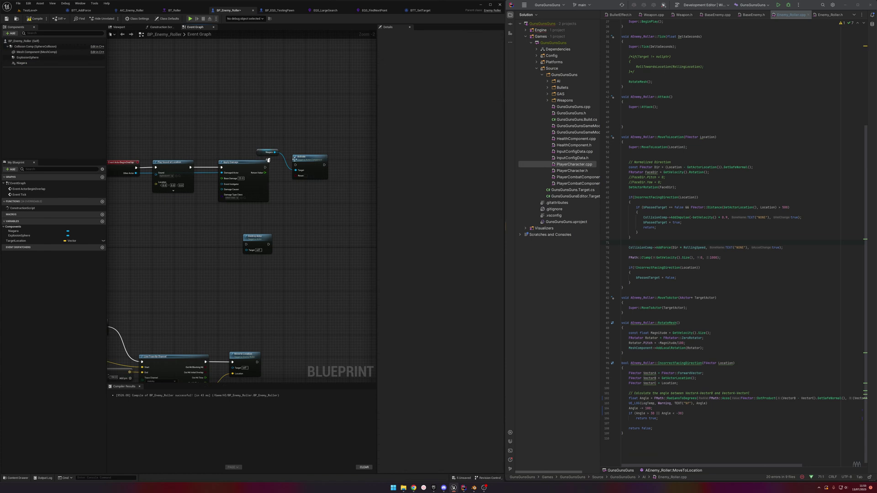
Step: Connect Apply Damage's execution output to Activate, align Activate beside it, and move the Niagara reference below Apply Damage
drag(296, 164, 265, 168)
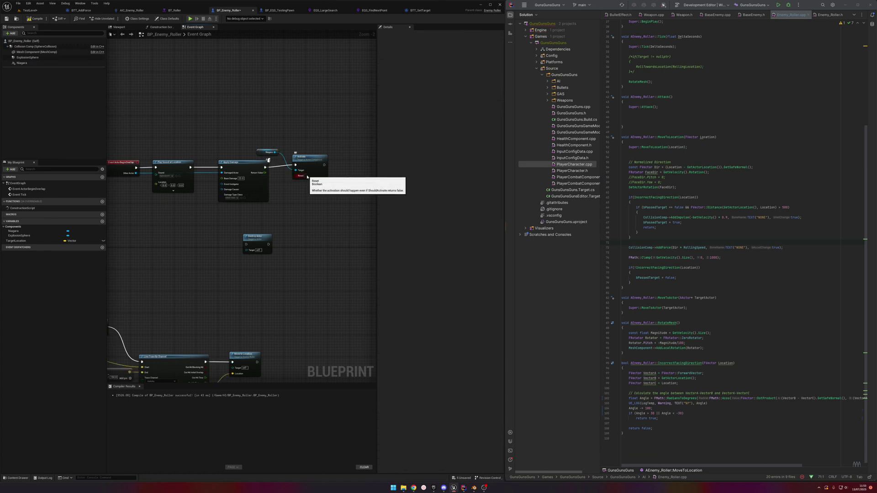
drag(306, 176, 298, 181)
drag(263, 151, 250, 207)
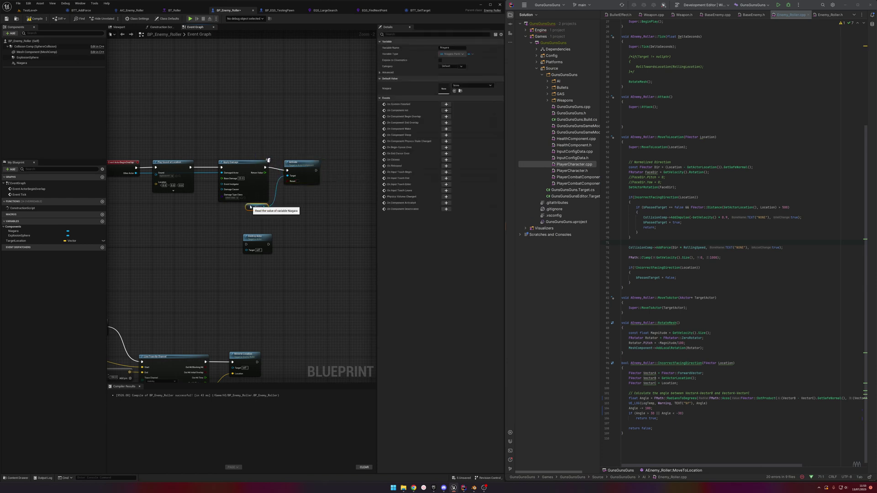
click(337, 187)
right_drag(346, 182, 320, 177)
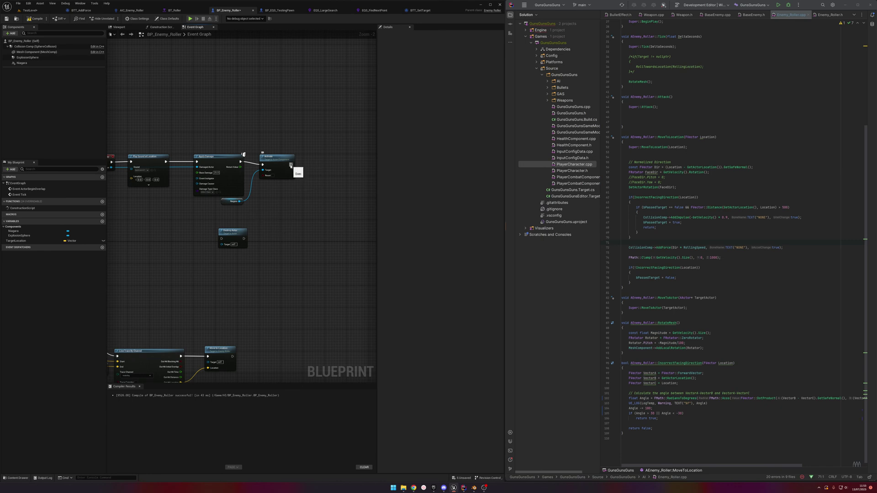
drag(291, 166, 319, 172)
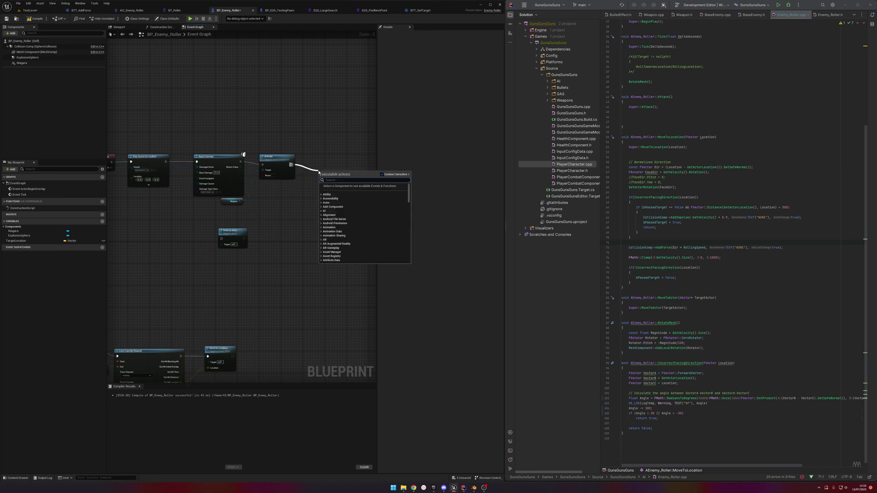
text(naigar)
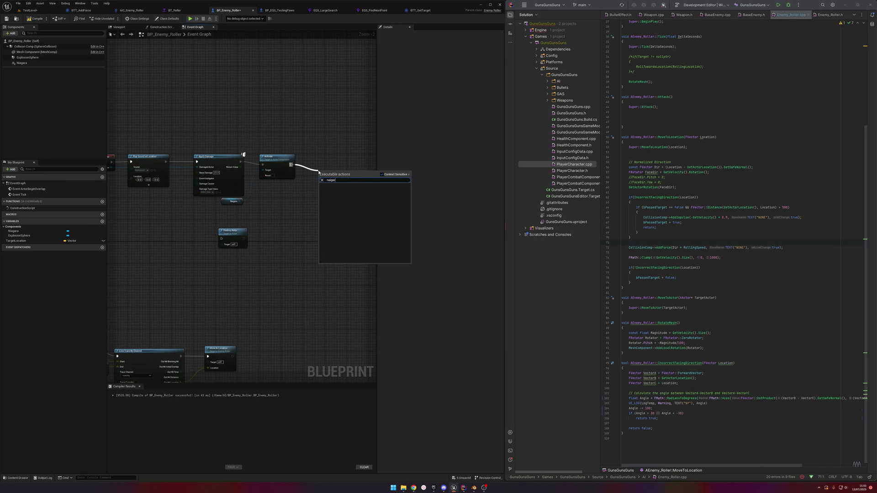
key(BackSpace)
key(BackSpace)
key(BackSpace)
text(iagar if)
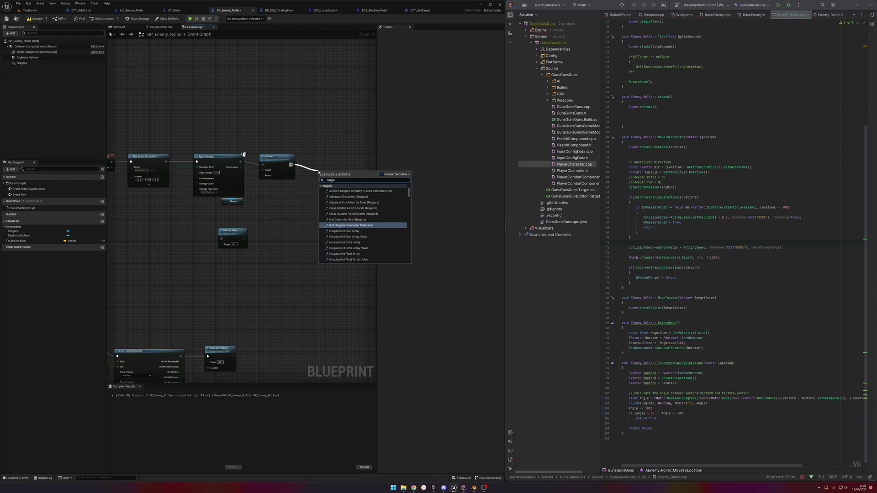
key(BackSpace)
key(BackSpace)
text(fini)
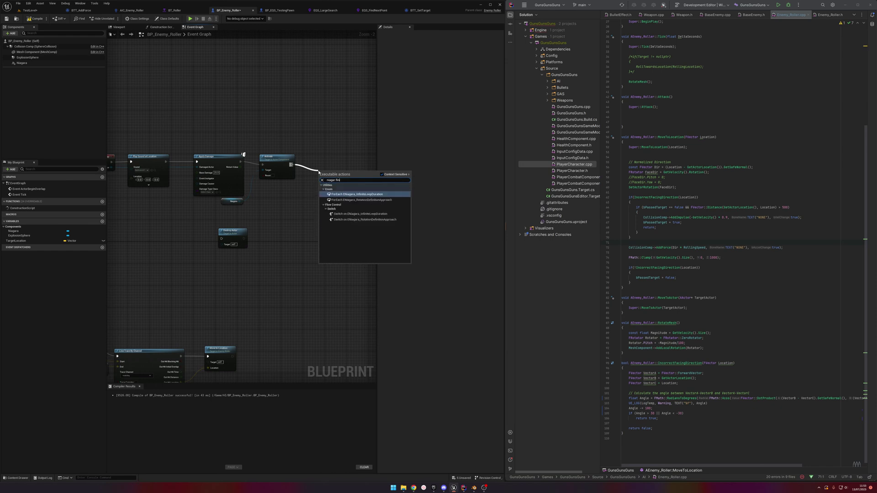
key(BackSpace)
key(BackSpace)
text(ni)
key(BackSpace)
key(BackSpace)
key(BackSpace)
key(BackSpace)
key(BackSpace)
key(BackSpace)
key(BackSpace)
key(BackSpace)
key(BackSpace)
key(BackSpace)
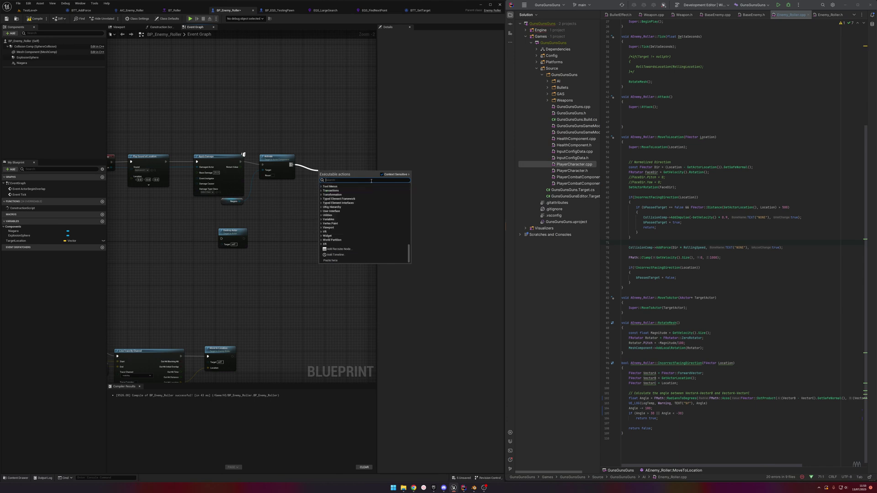
click(282, 202)
Step: Add an Assign On System Finished node for the Niagara component and connect Activate's execution output to it
drag(239, 200, 297, 199)
text(onfin)
key(BackSpace)
key(BackSpace)
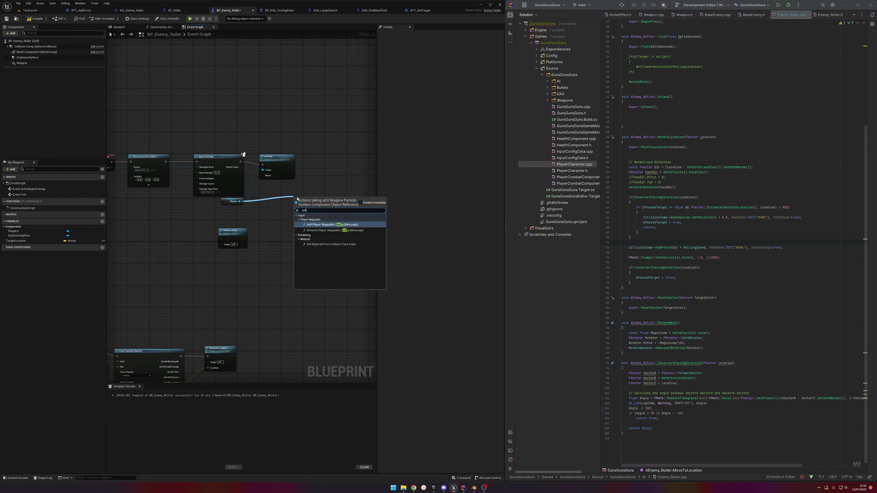
key(BackSpace)
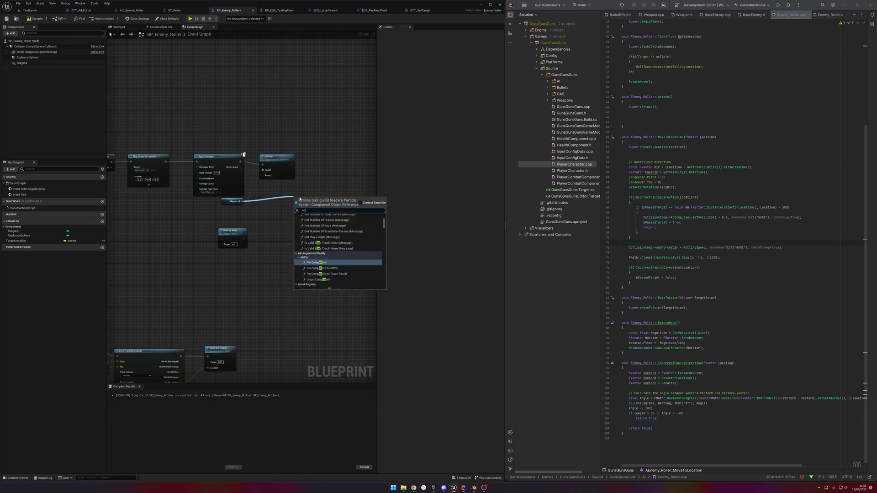
text(do)
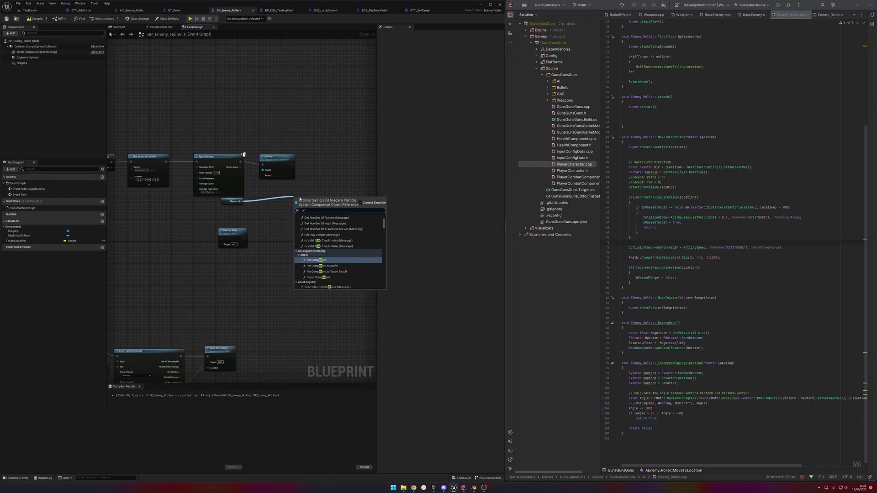
key(BackSpace)
key(BackSpace)
text(fini)
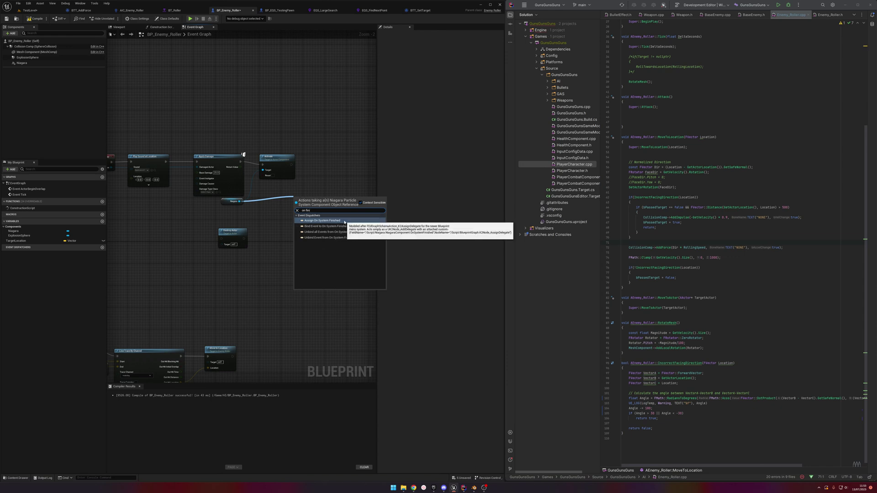
click(346, 222)
click(331, 237)
drag(295, 203, 291, 165)
Step: Arrange the On System Finished nodes, connect the finished event to Destroy Actor beside it, and save the blueprint
drag(282, 227, 264, 238)
drag(320, 197, 327, 193)
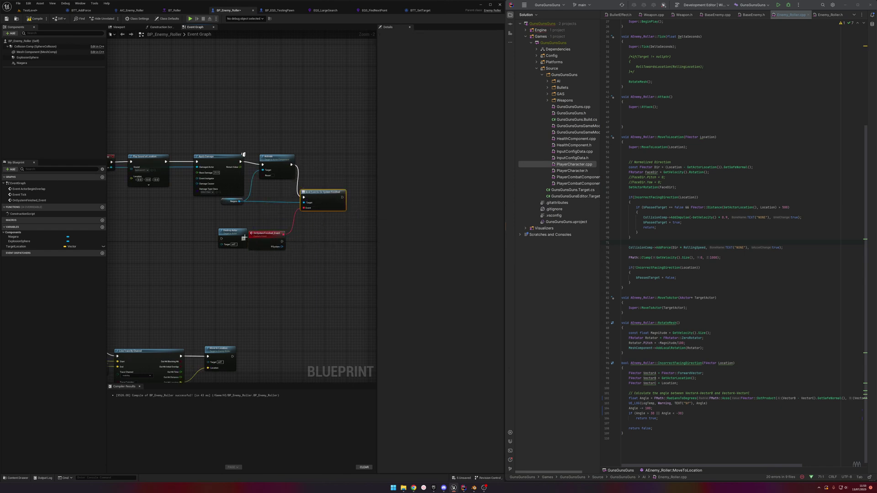
drag(245, 239, 340, 238)
drag(282, 241, 317, 238)
click(7, 20)
Step: Play-test the test level to check the roller's explosion and destruction, and stop the session
click(29, 10)
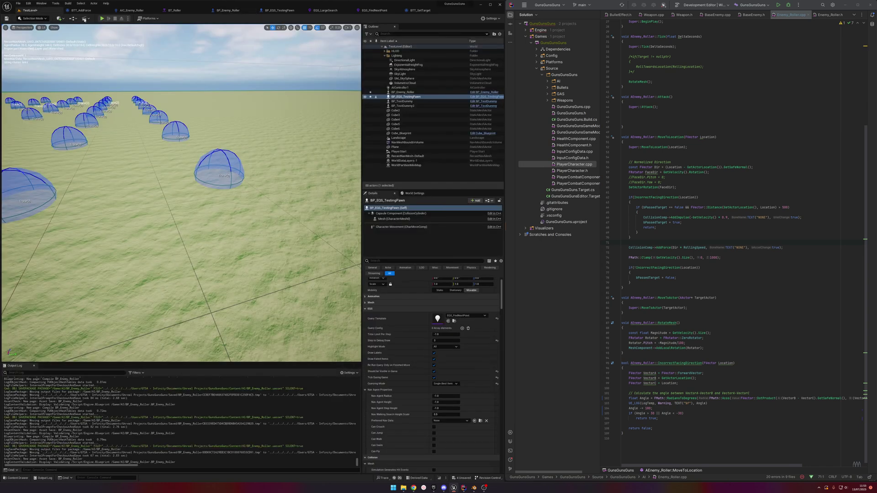
click(102, 19)
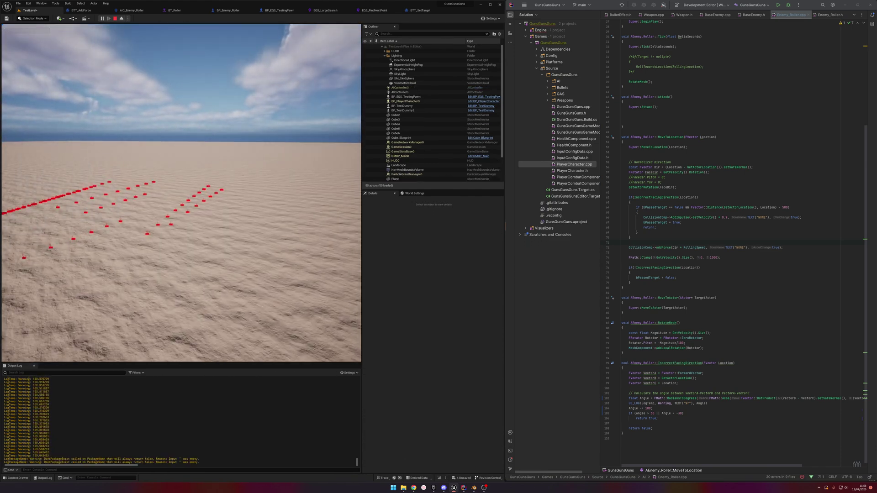
key(Escape)
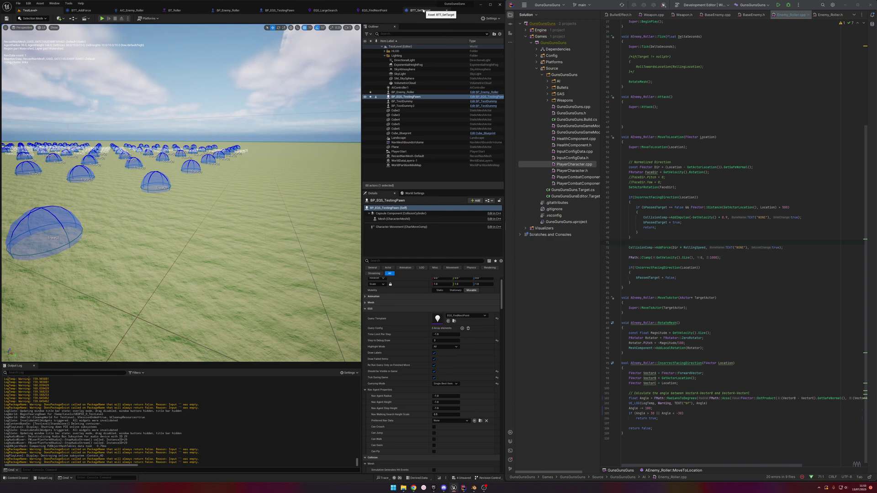
Step: In BP_Enemy_Roller, set the Niagara component's system asset to NS_Test, and compile and save the blueprint
click(421, 10)
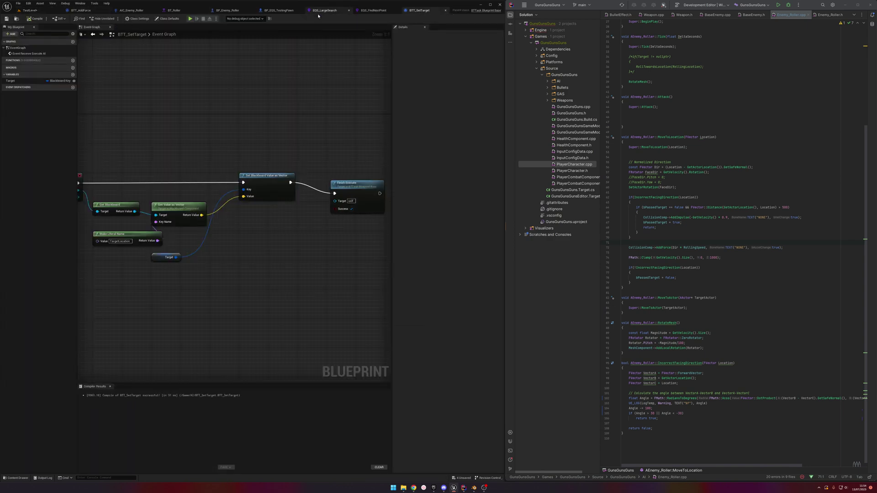
click(133, 10)
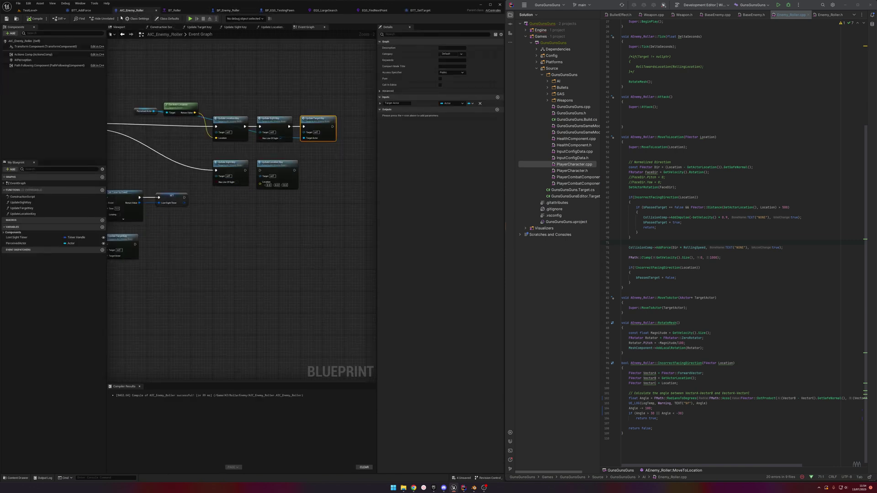
click(226, 10)
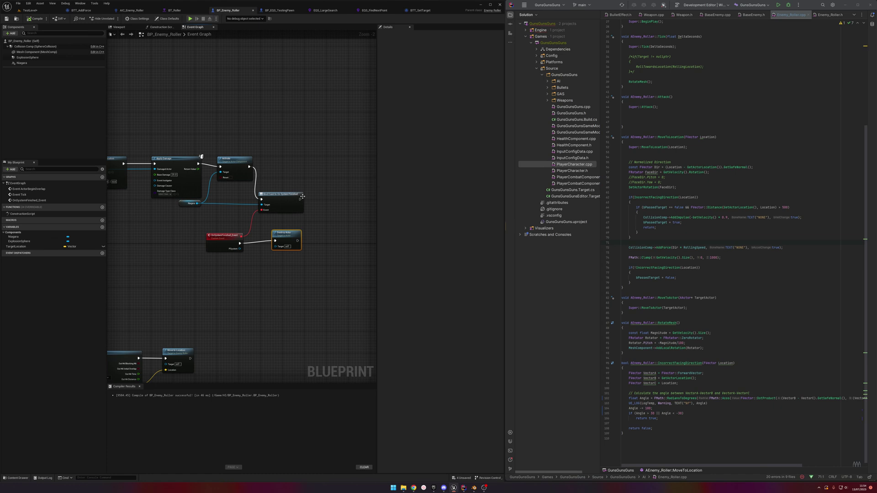
drag(278, 193, 280, 194)
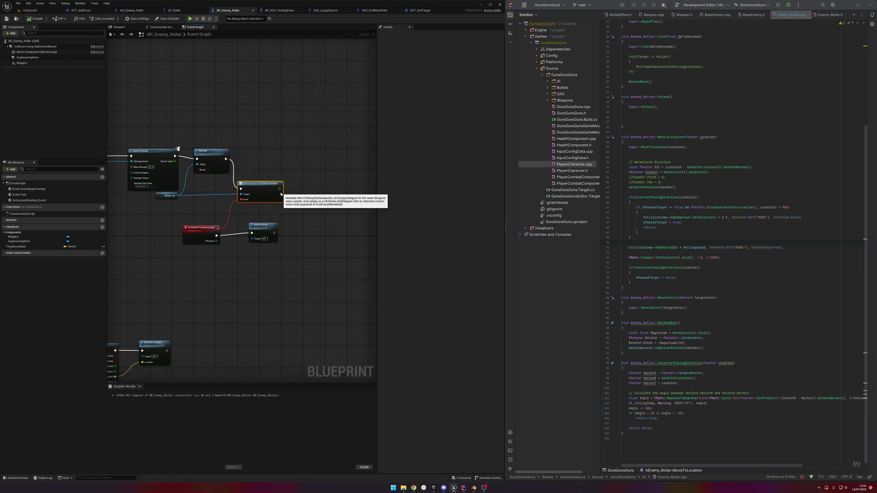
right_drag(261, 164, 358, 166)
click(22, 62)
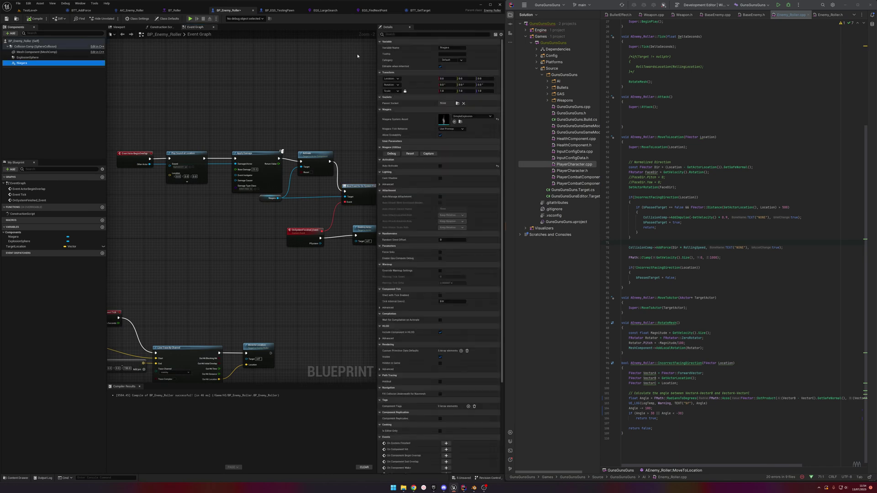
click(461, 117)
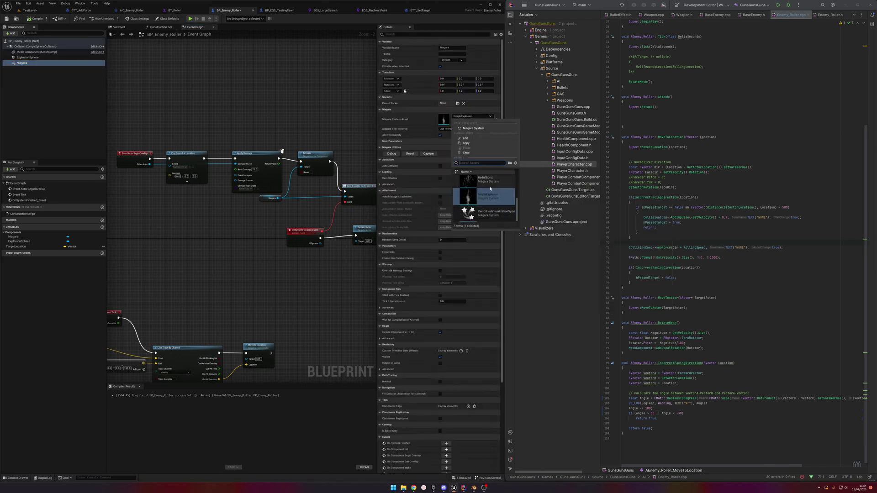
scroll(497, 197, up, 2)
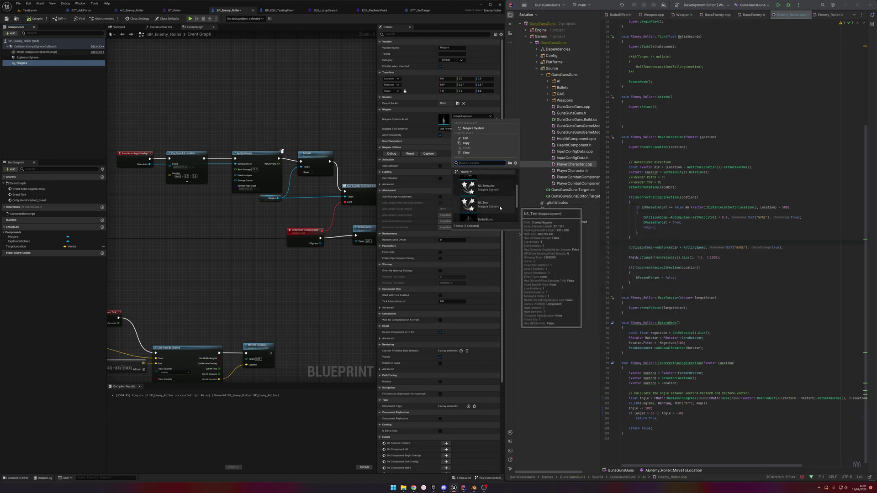
click(500, 208)
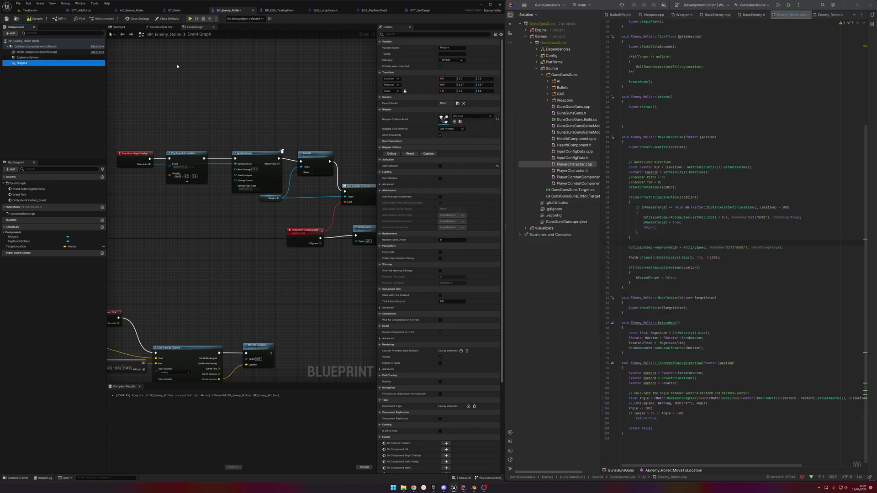
click(32, 21)
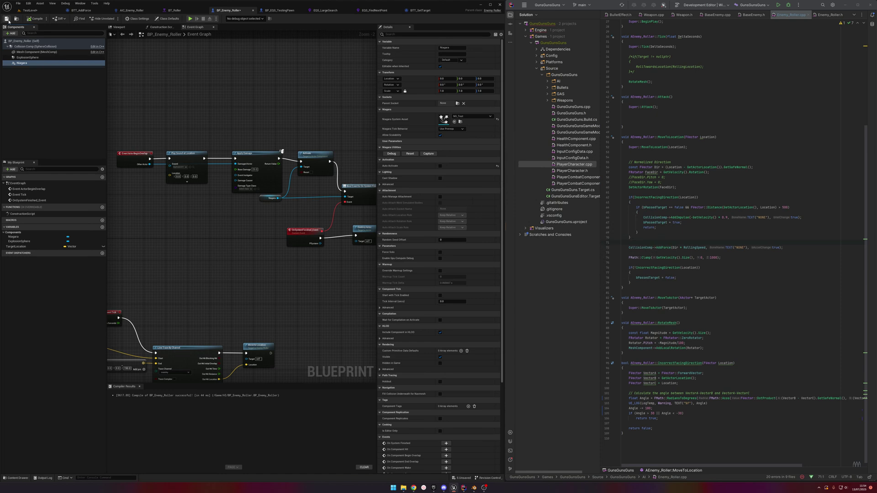
Step: Play-test the test level to check the roller with the NS_Test effect, and stop the session
click(35, 11)
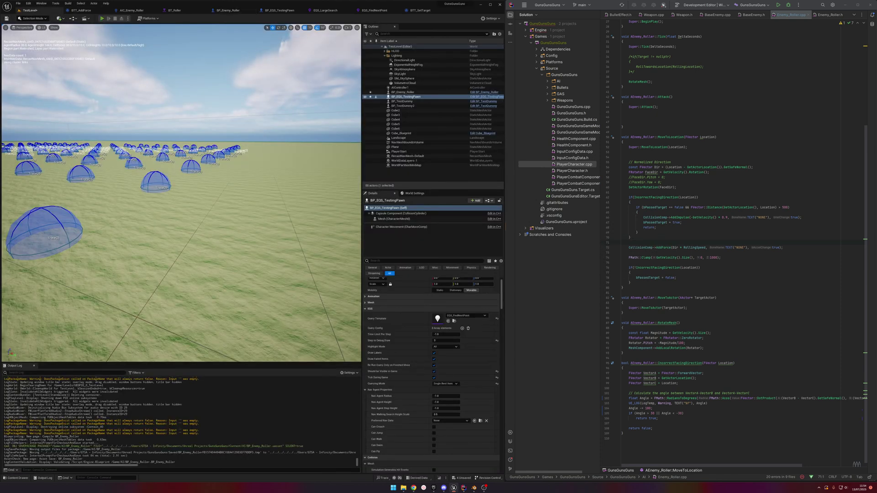
click(218, 116)
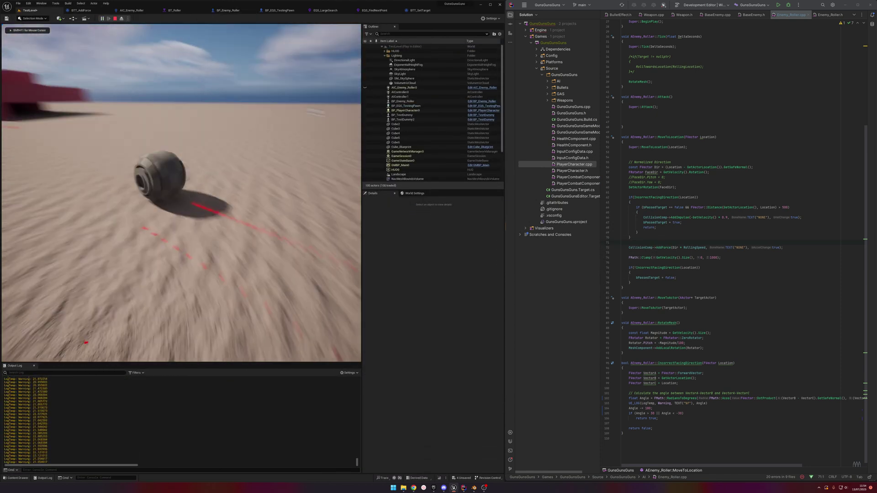
key(Escape)
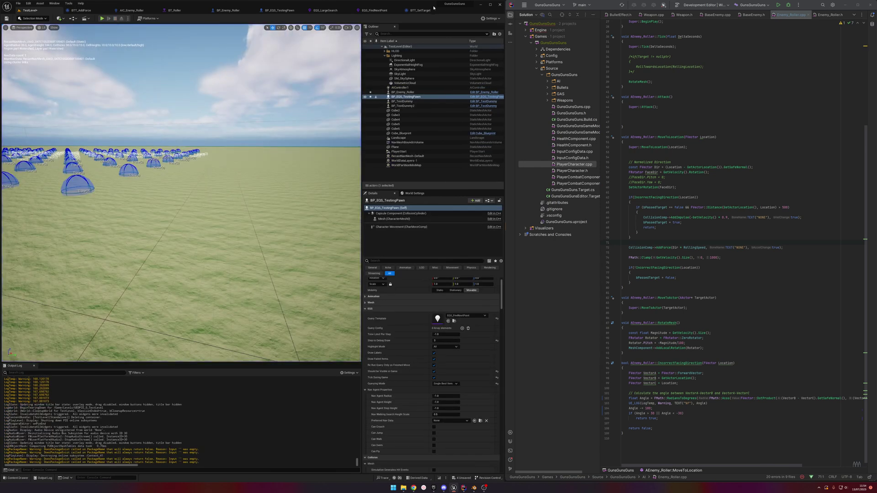
Step: In BP_Enemy_Roller, add a Set Visibility node targeting Collision Comp, run it after the On System Finished binding, and save
click(423, 10)
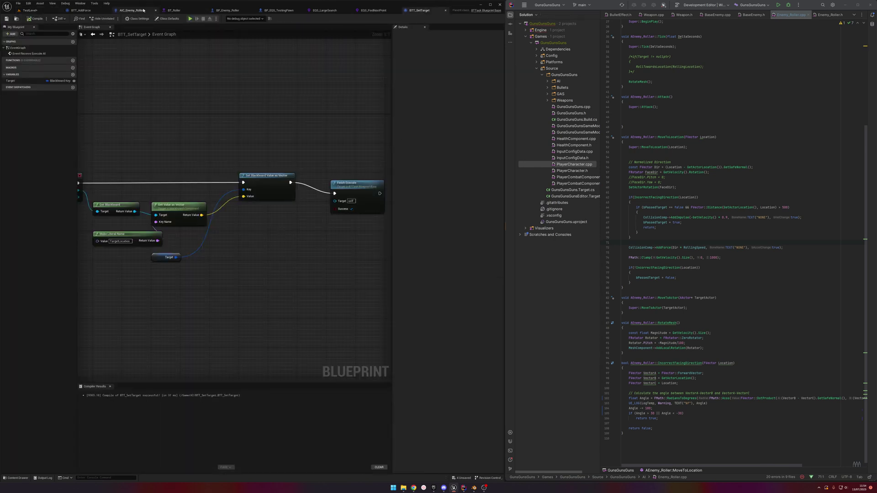
click(178, 12)
click(229, 10)
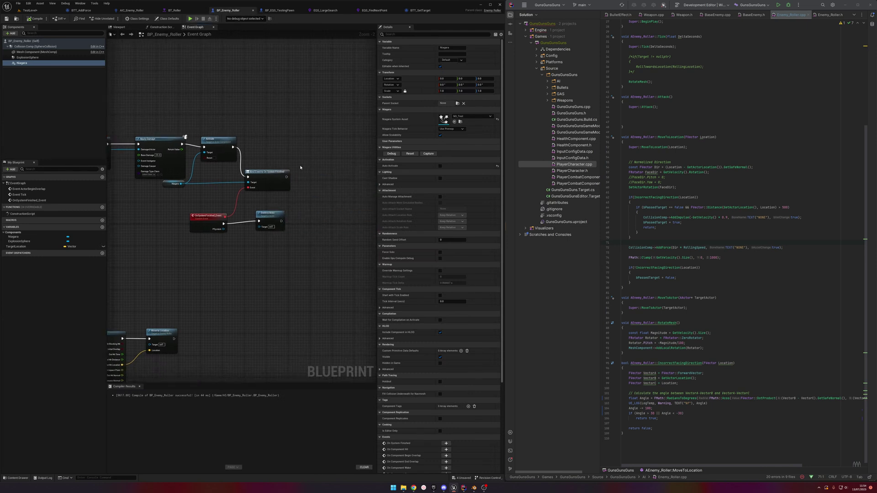
drag(285, 176, 338, 176)
key(Escape)
drag(22, 47, 372, 187)
text(set vis)
key(Return)
right_drag(368, 186, 311, 190)
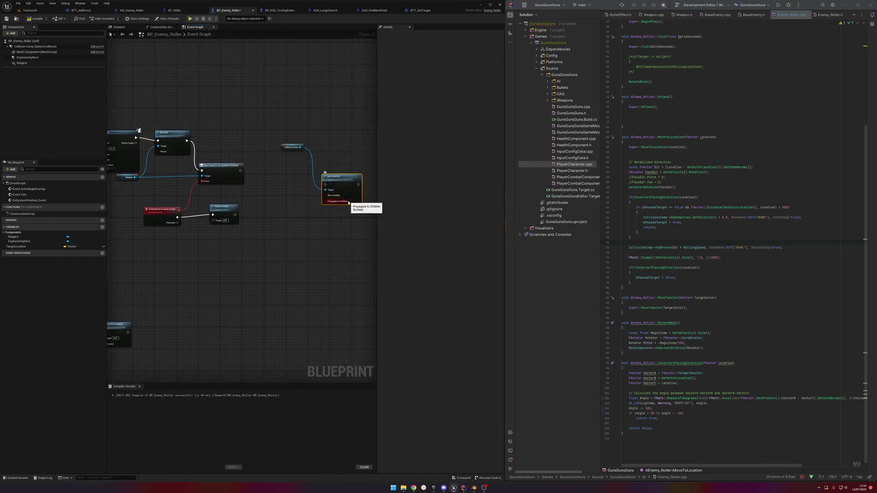
drag(324, 184, 241, 171)
click(6, 19)
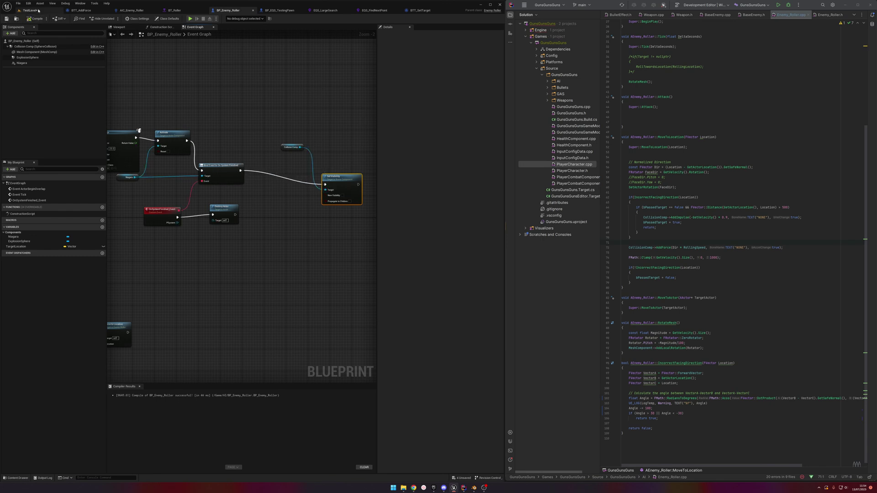
Step: Play-test the test level to check whether the roller is hidden on explosion, and stop the session
click(31, 10)
click(102, 19)
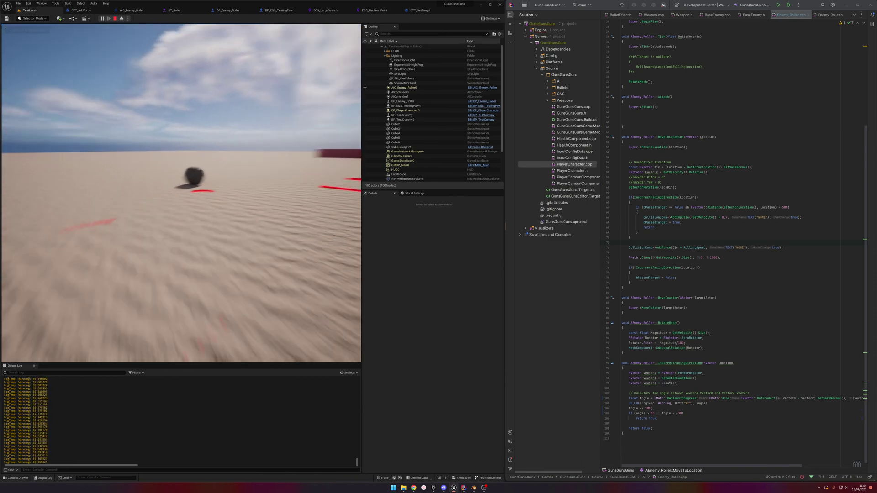
key(Escape)
Step: In BP_Enemy_Roller, enable Propagate to Children on the Set Visibility node and save the blueprint
click(415, 10)
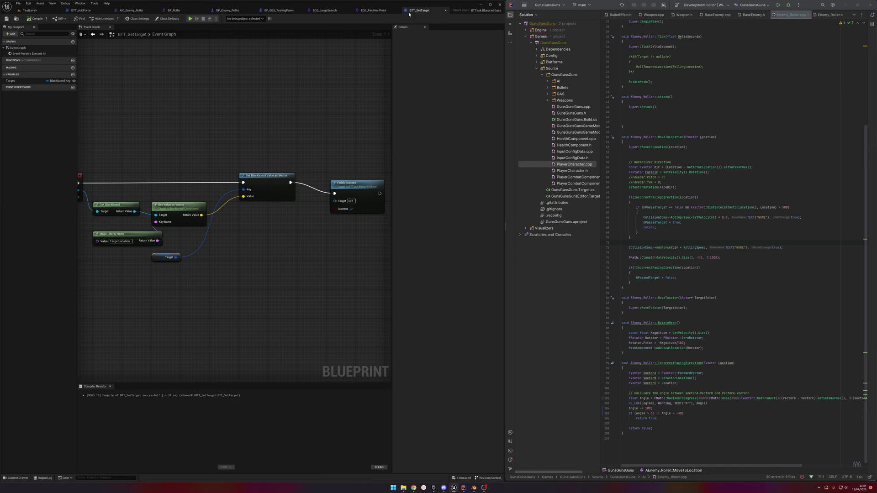
click(132, 10)
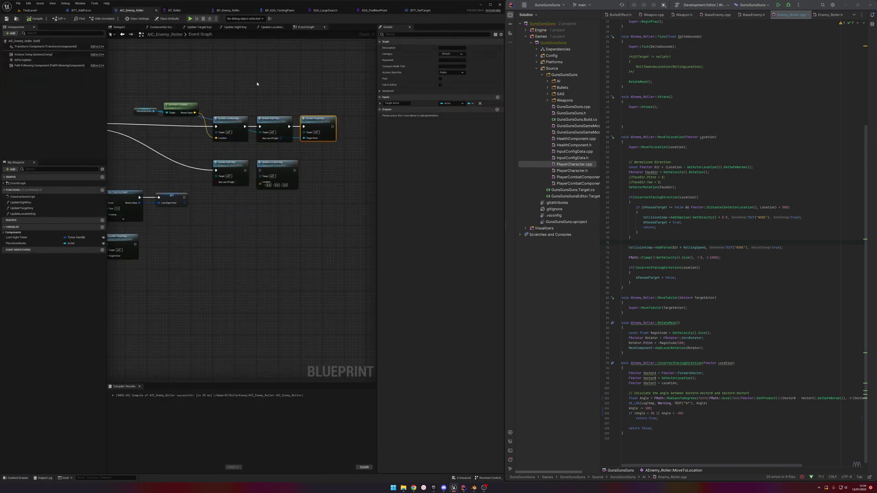
click(228, 10)
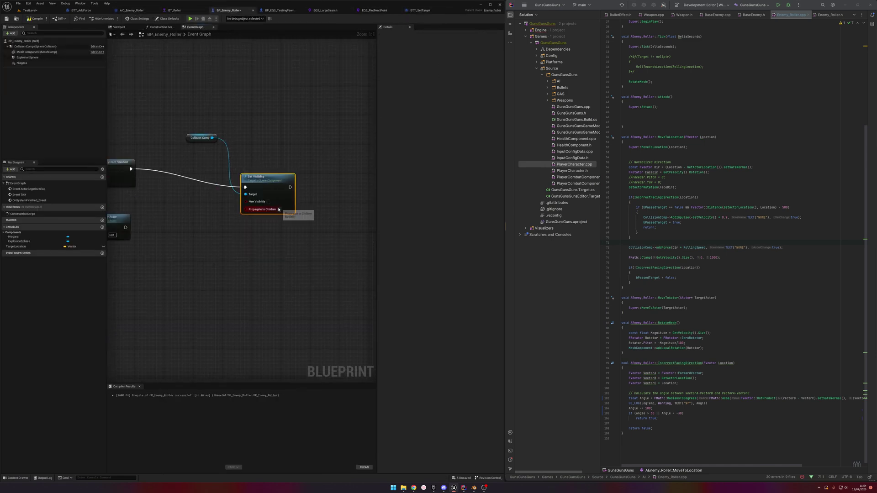
click(7, 20)
Step: Play-test the test level to check the roller with child visibility propagation, and stop the session
click(30, 10)
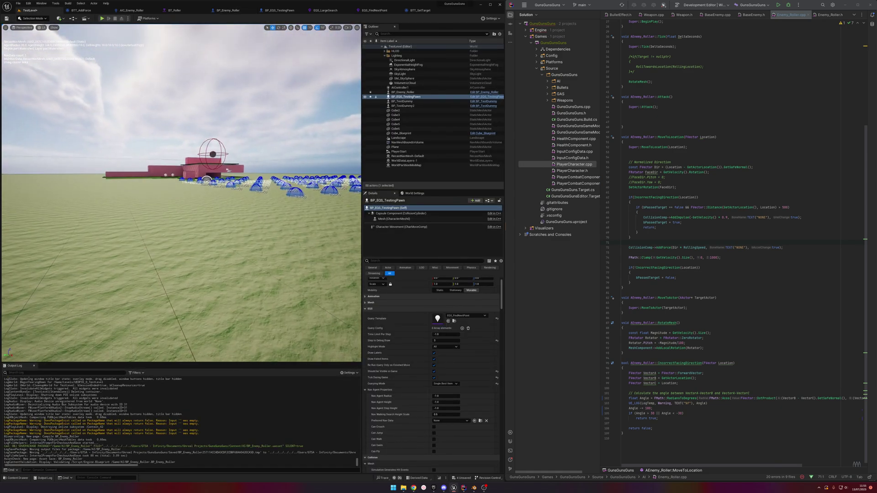
right_drag(183, 183, 182, 208)
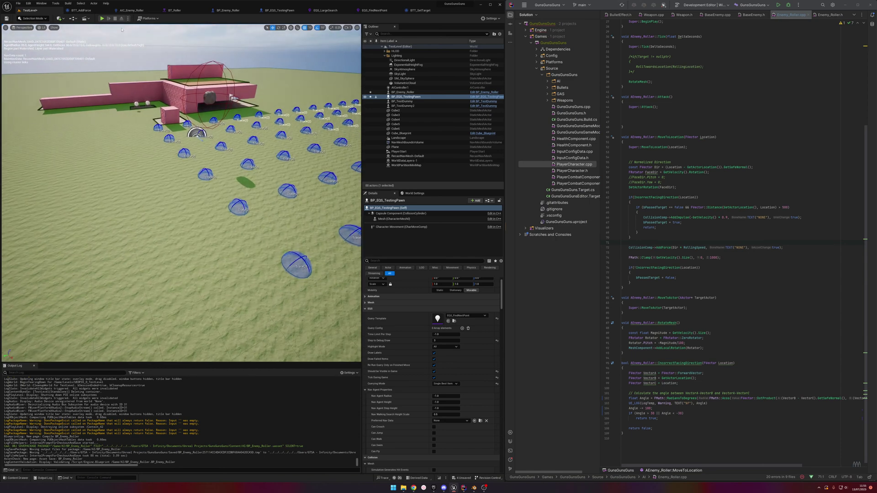
click(101, 19)
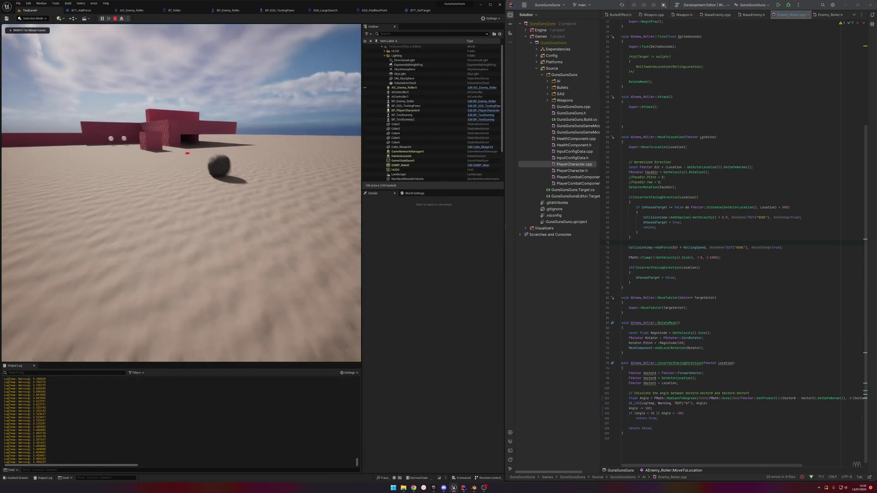
key(Escape)
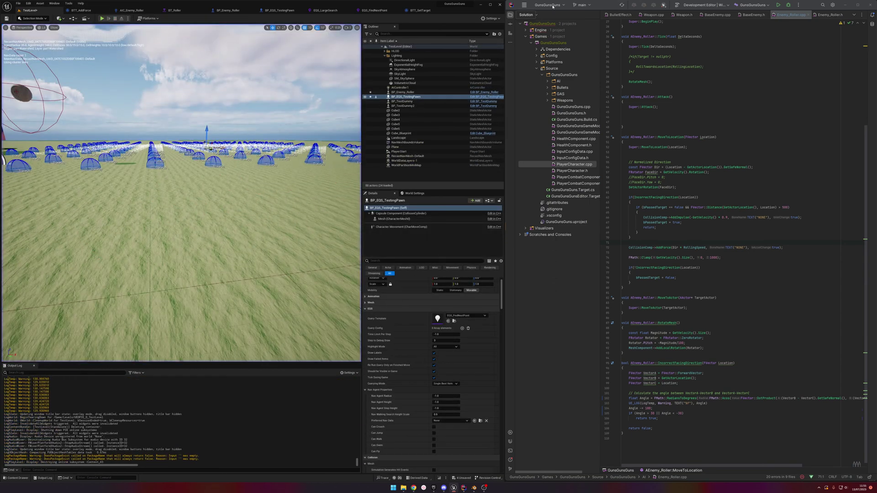
Step: In BP_Enemy_Roller, replace the Collision Comp target of the Set Visibility node with Mesh Component and save the blueprint
click(428, 10)
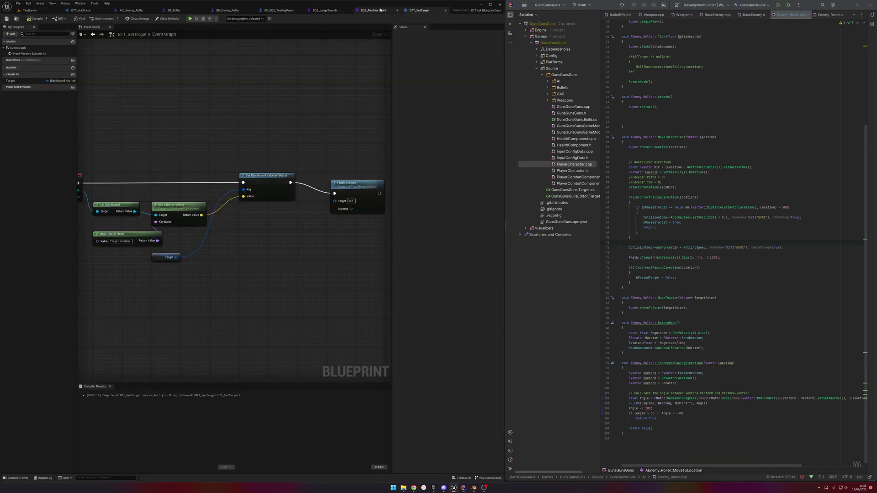
click(135, 11)
click(227, 10)
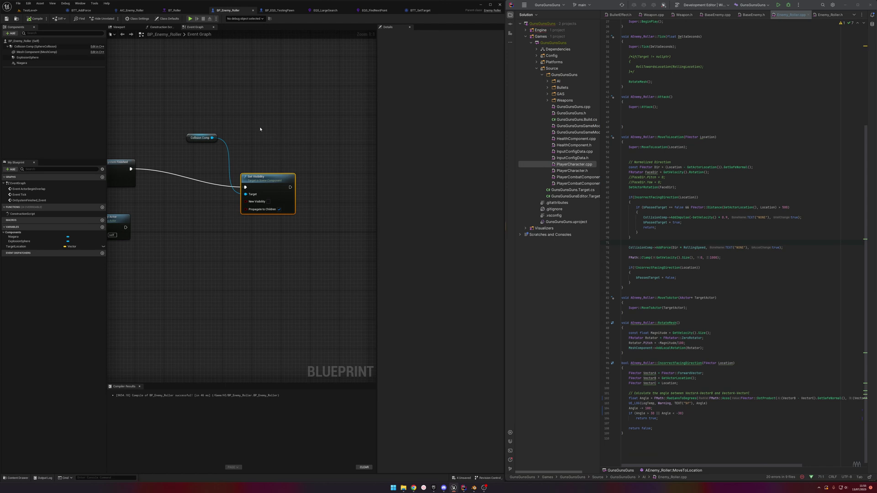
click(199, 137)
key(Delete)
click(34, 53)
drag(34, 53, 247, 195)
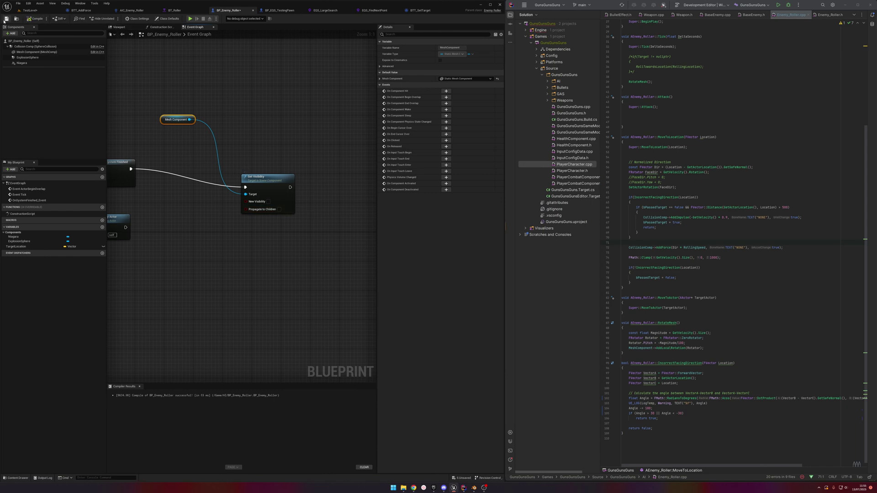
click(5, 21)
Step: Play-test the test level to check whether the roller's mesh is hidden on explosion, stop the session, and return to BP_Enemy_Roller
key(alt+p)
key(w)
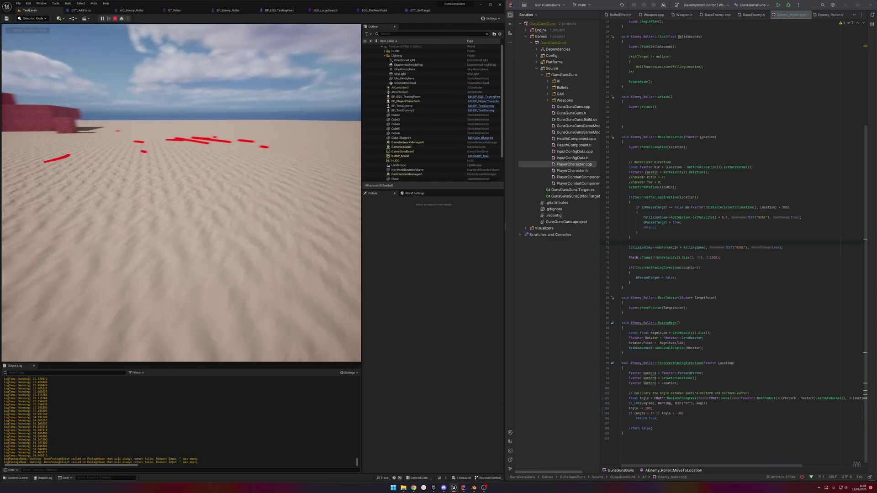
key(Escape)
click(228, 10)
scroll(298, 112, down, 2)
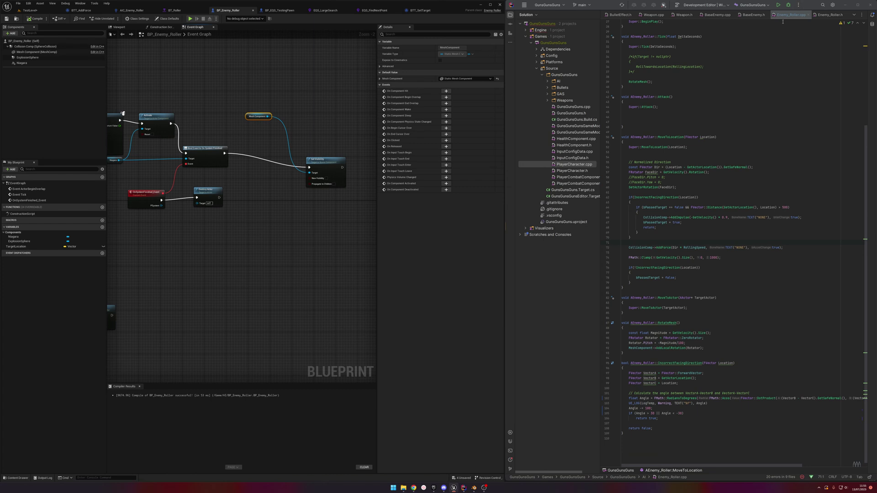
Step: In Rider, declare virtual void OnDeath() in BaseEnemy.h and generate its empty definition in BaseEnemy.cpp
click(753, 14)
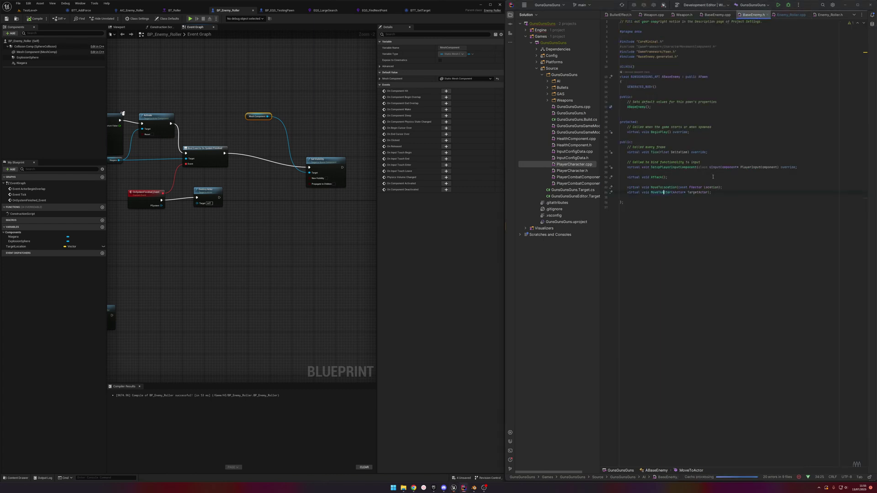
text(virtual vo)
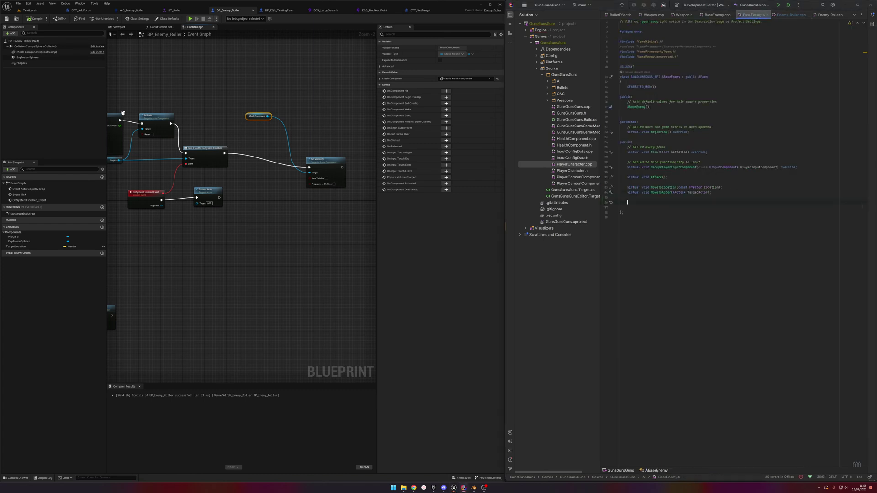
text(id OnDeath();)
key(alt+Return)
key(Return)
click(758, 238)
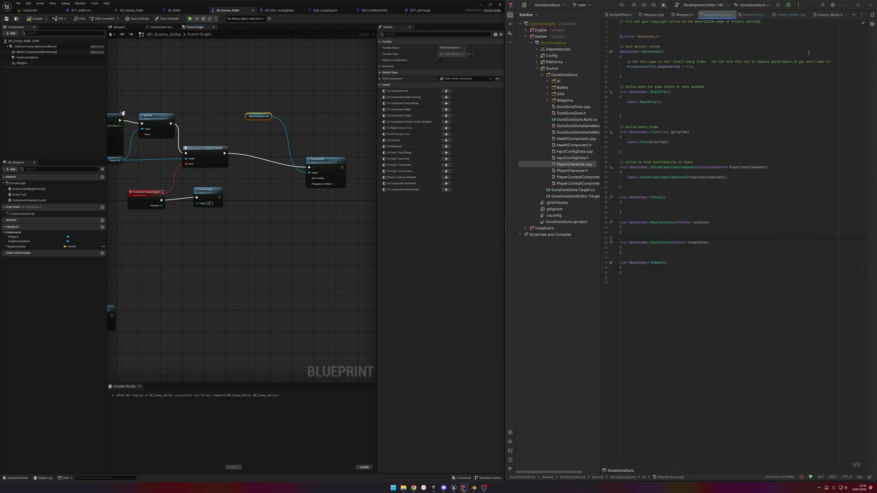
click(753, 15)
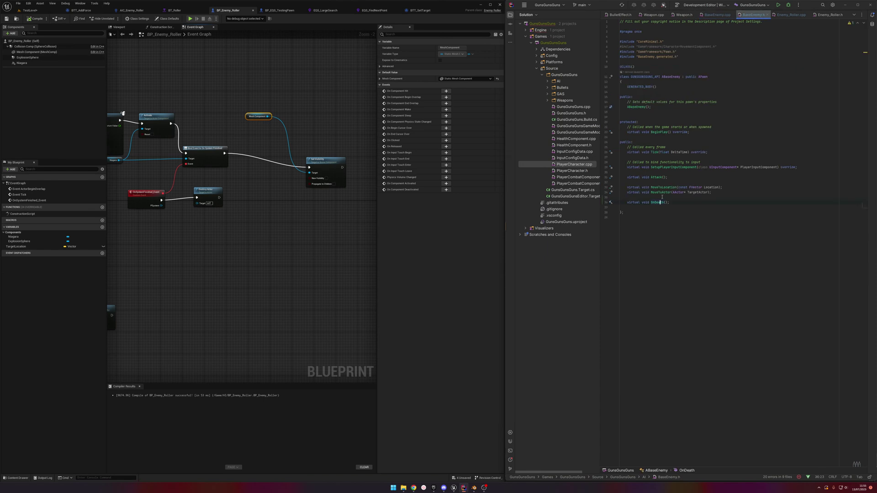
key(Return)
key(BackSpace)
Step: In Enemy_Roller.h, declare virtual void OnDeath() override with a UFUNCTION() macro and generate its definition in Enemy_Roller.cpp
click(830, 15)
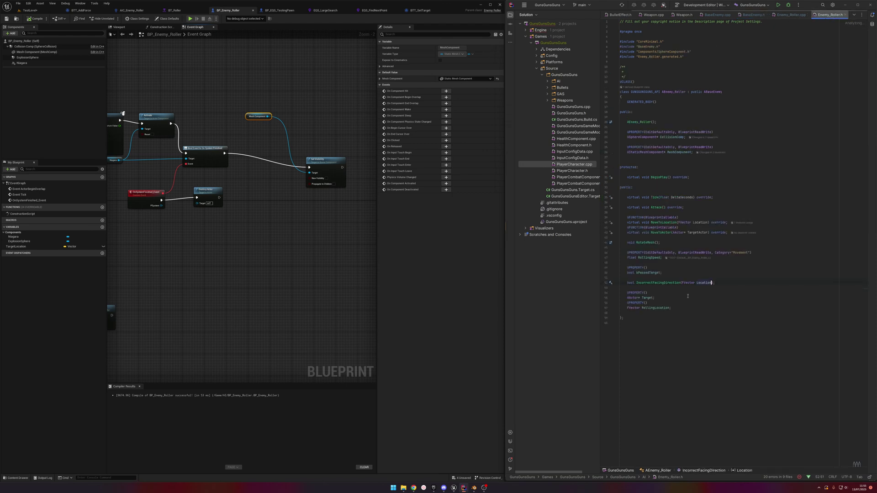
click(796, 237)
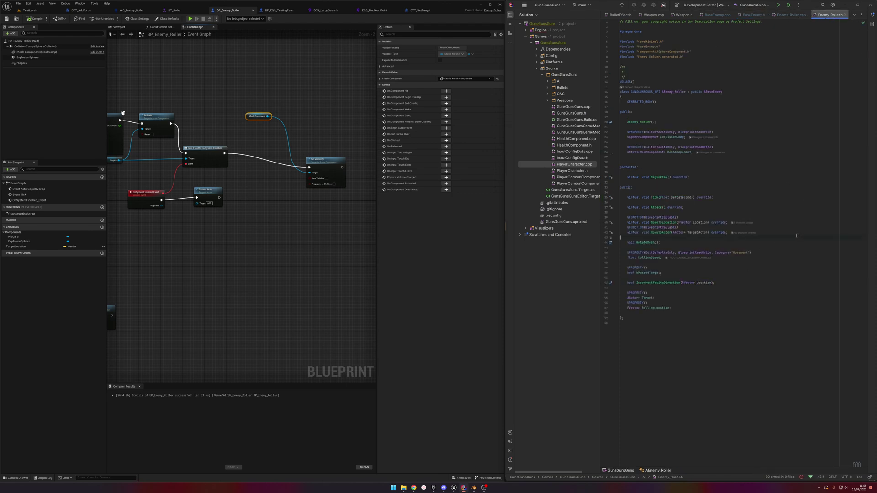
text(UFUNCTION())
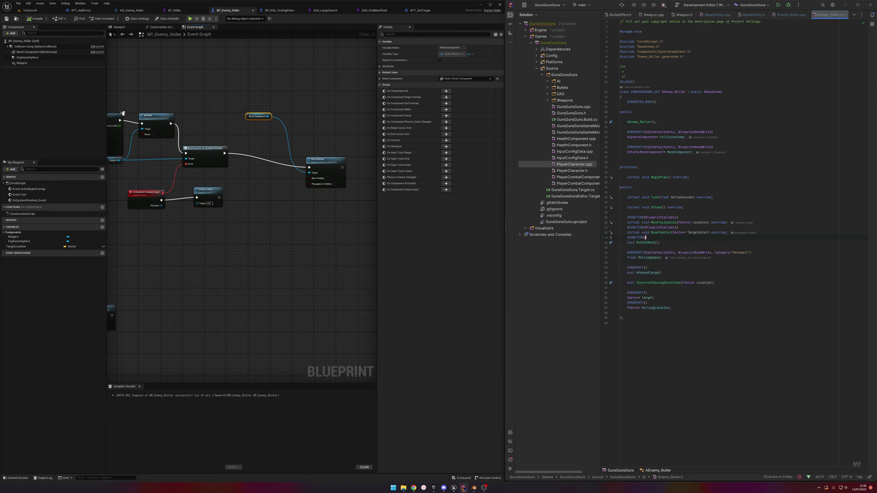
key(Return)
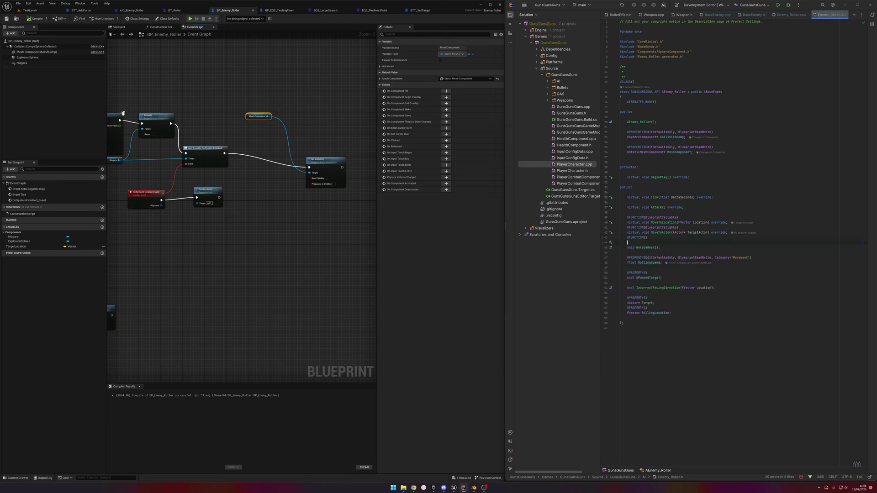
text(virtual void OnD)
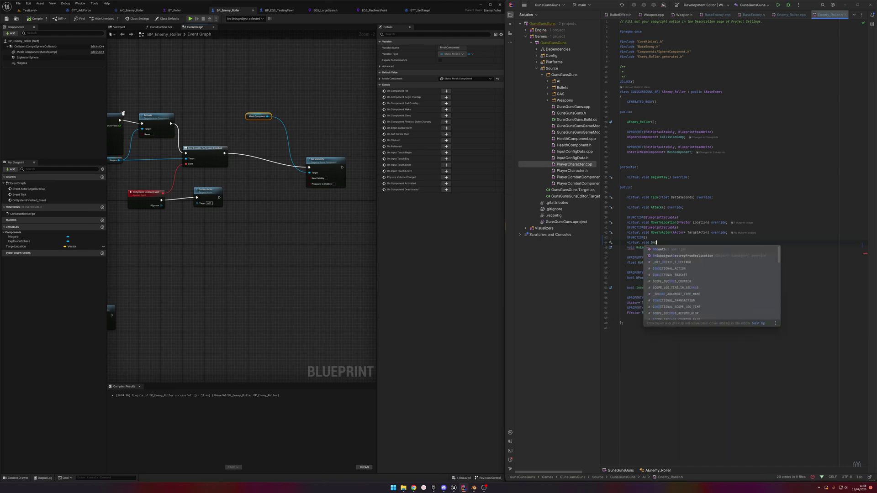
key(Return)
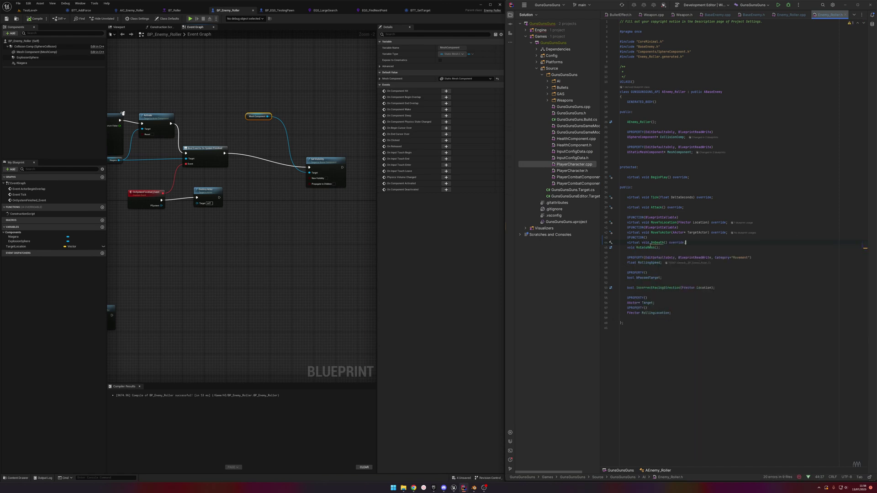
key(alt+Return)
key(Return)
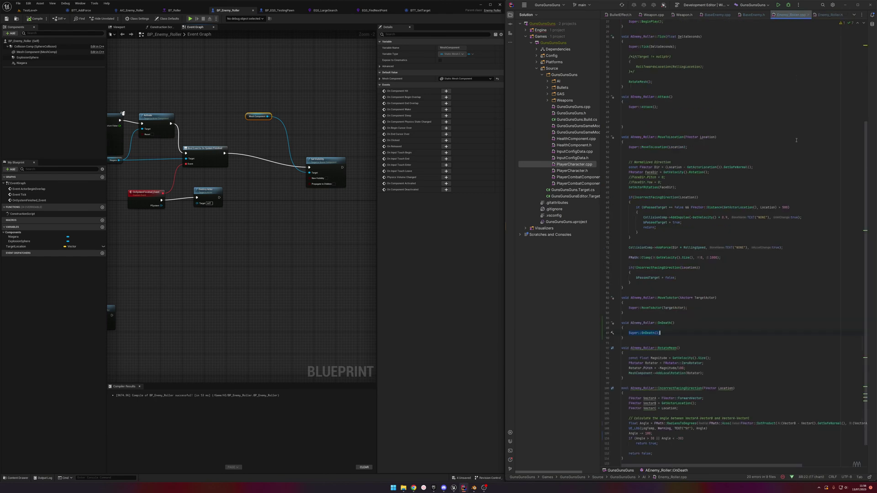
Step: Add the BlueprintNativeEvent specifier to the UFUNCTION macro of OnDeath in Enemy_Roller.h, with a blank line after the declaration
click(831, 15)
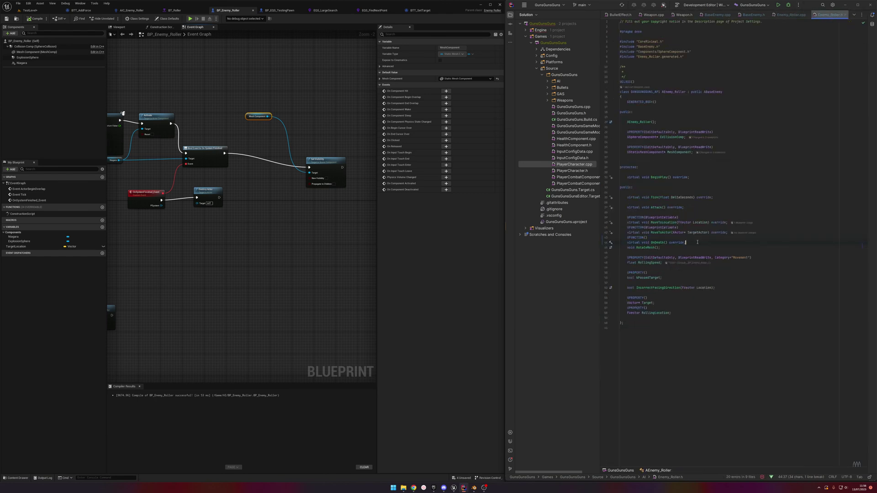
click(645, 238)
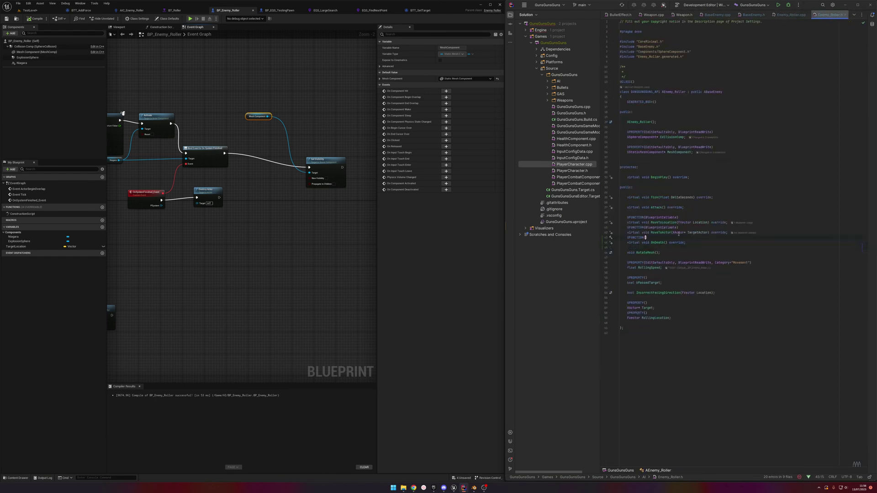
text(BlueprintN)
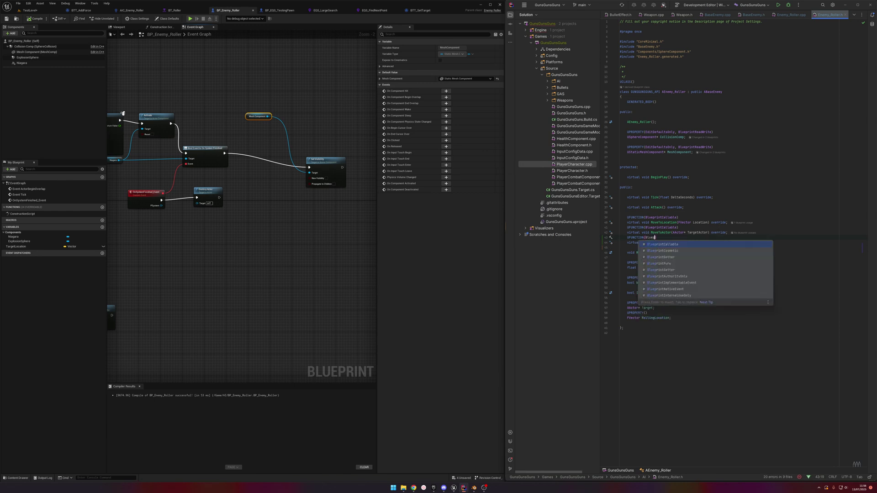
key(Return)
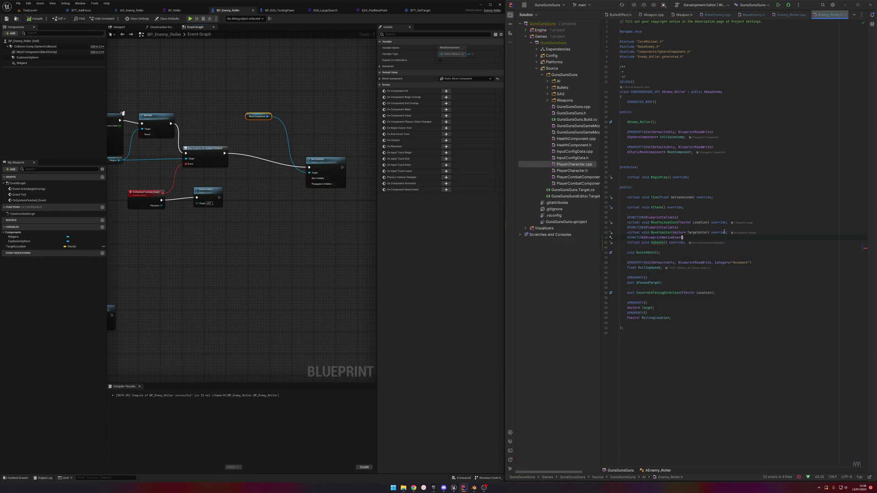
Step: Generate the OnDeath_Implementation definition in Enemy_Roller.cpp from the roller's OnDeath declaration
right_click(656, 238)
click(658, 238)
right_click(661, 242)
click(665, 247)
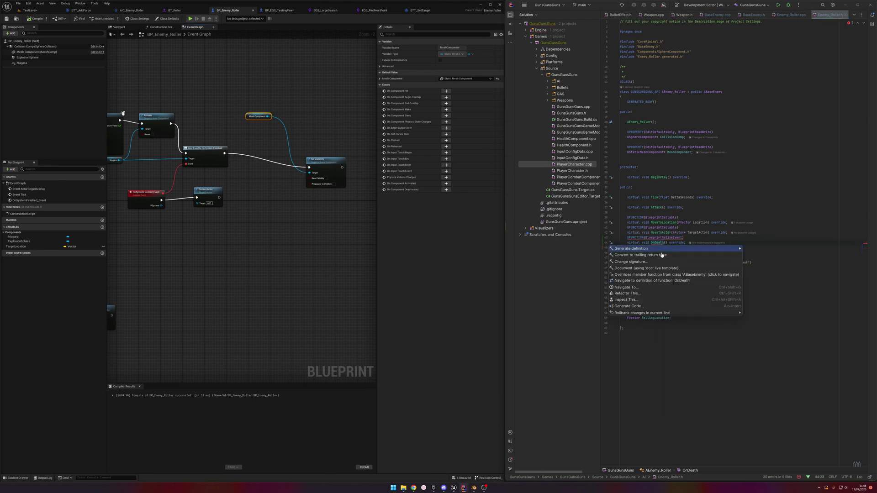
click(639, 249)
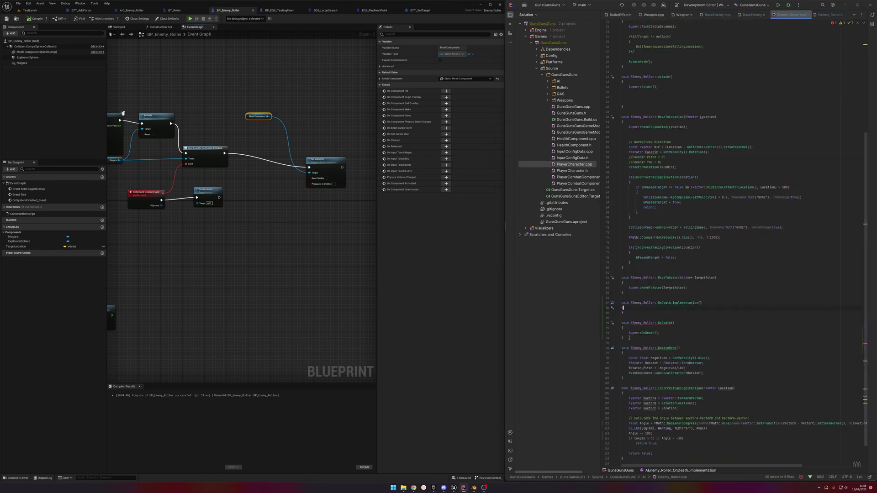
Step: Delete the plain OnDeath definition that calls Super::OnDeath() from Enemy_Roller.cpp, keeping OnDeath_Implementation
key(BackSpace)
click(762, 268)
click(763, 318)
key(BackSpace)
click(767, 260)
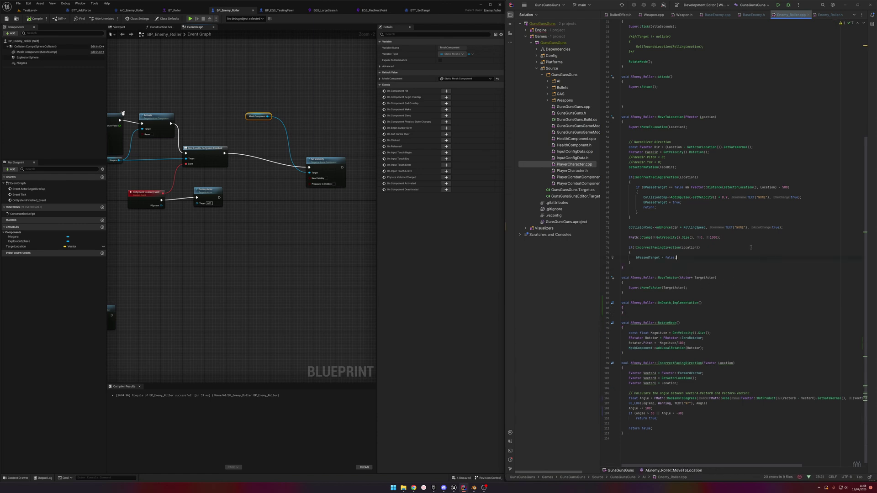
Step: Run a Live Coding compile from the Unreal test level, examine the build output, and close the console
click(38, 11)
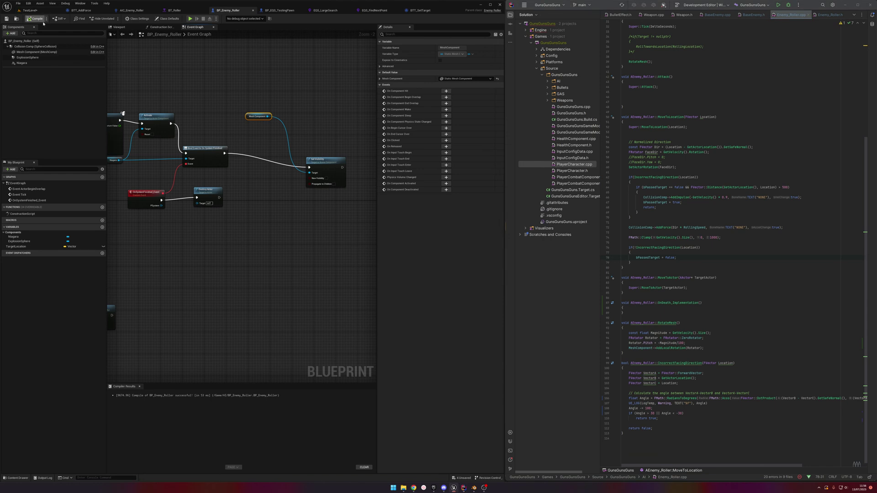
click(30, 10)
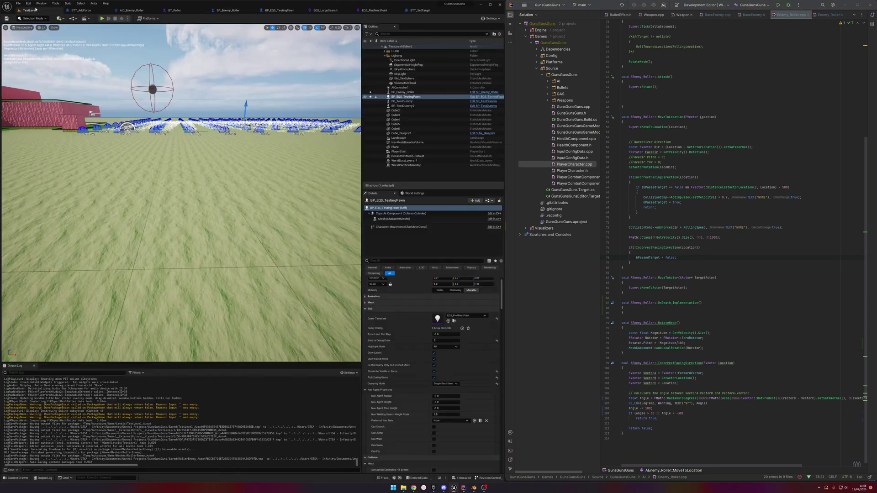
key(ctrl+alt+F11)
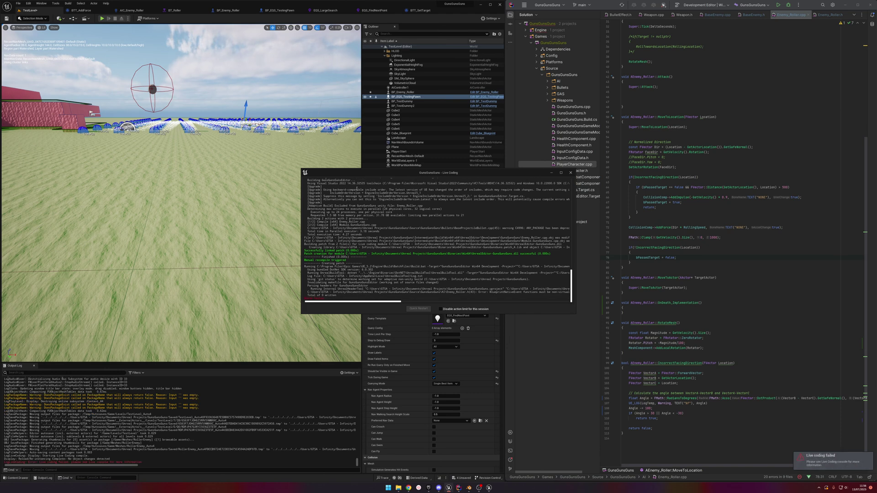
drag(376, 302, 389, 302)
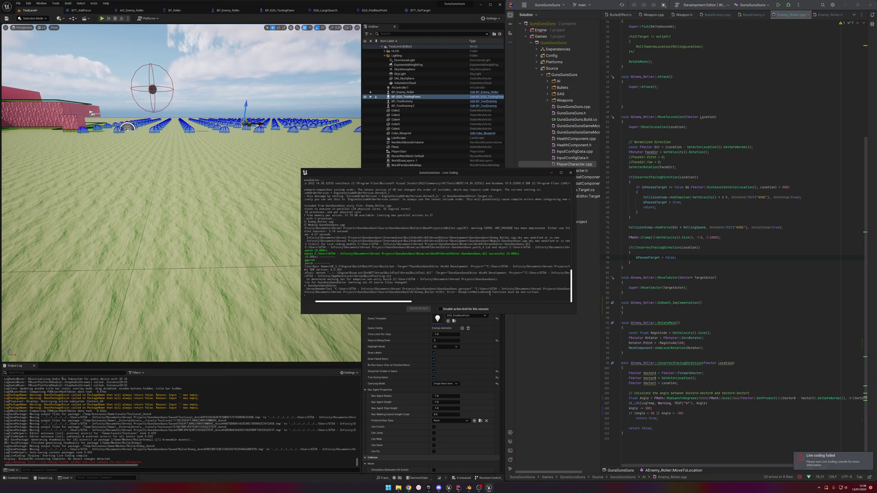
click(570, 173)
Step: Remove the virtual keyword from the OnDeath declaration in Enemy_Roller.h
click(830, 15)
double_click(638, 242)
key(Delete)
key(Delete)
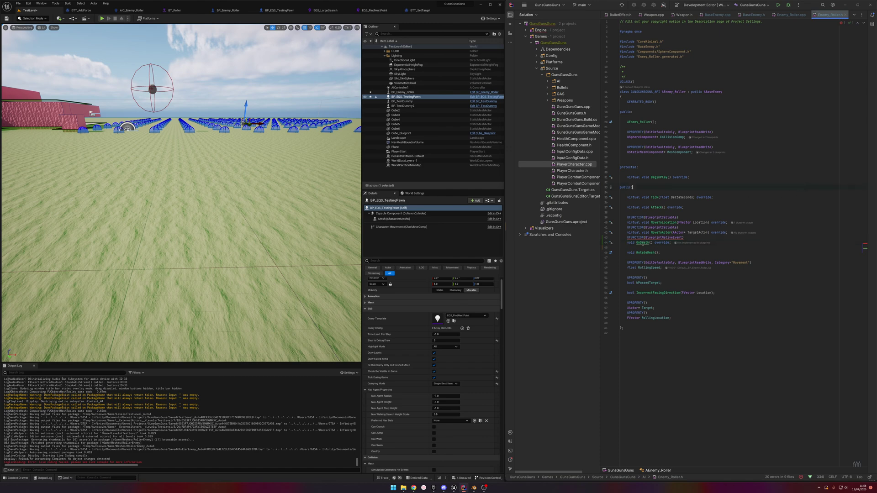
Step: Check OnDeath_Implementation in Enemy_Roller.cpp and the code actions offered for the OnDeath declaration in Enemy_Roller.h
click(792, 15)
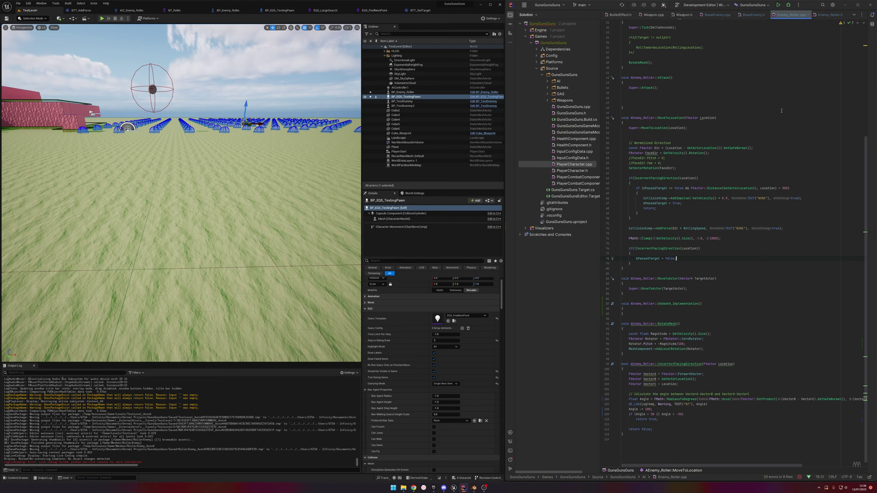
click(827, 15)
click(647, 243)
key(alt+Return)
mouse_move(633, 251)
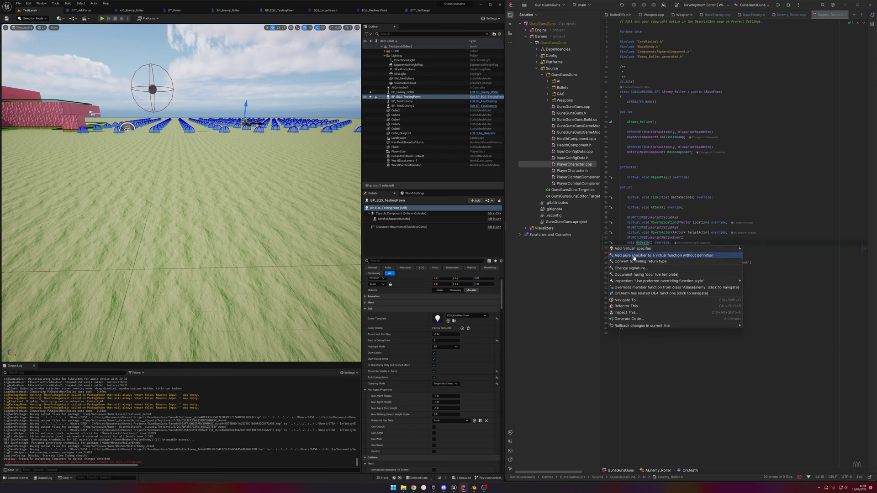
click(654, 238)
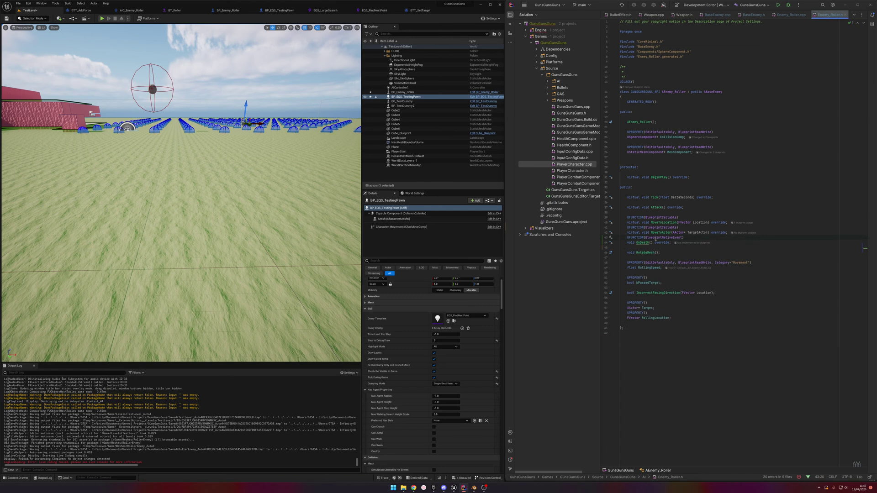
Step: Set the UFUNCTION specifier above the OnDeath declaration in Enemy_Roller.h to BlueprintImplementableEvent
click(683, 238)
double_click(669, 238)
text(Bl)
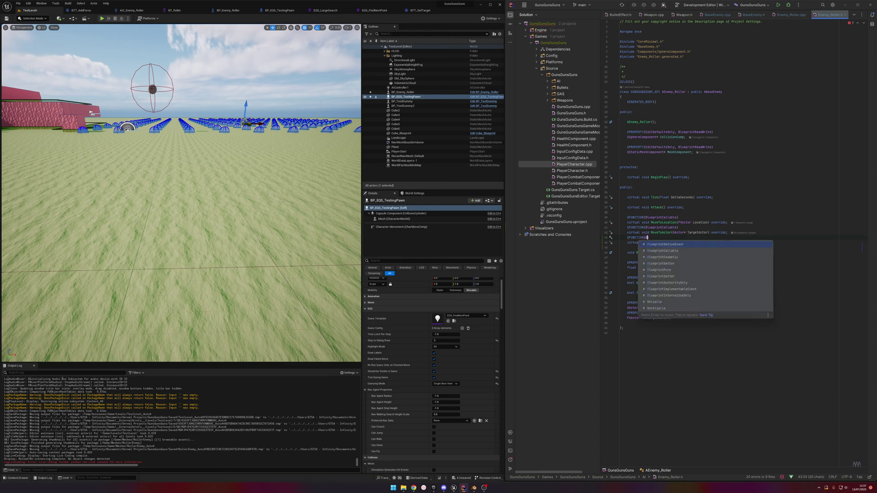
text(ueprintImplementableEvent)
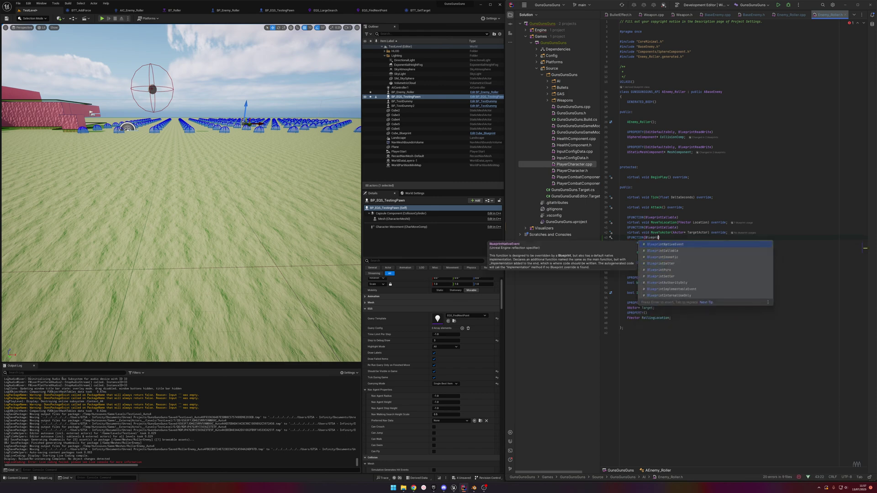
click(690, 290)
Step: Try adding the pure specifier (= 0) to the virtual OnDeath override in Enemy_Roller.h, and check the BlueprintImplementableEvent warning and code actions
ctrl+click(656, 243)
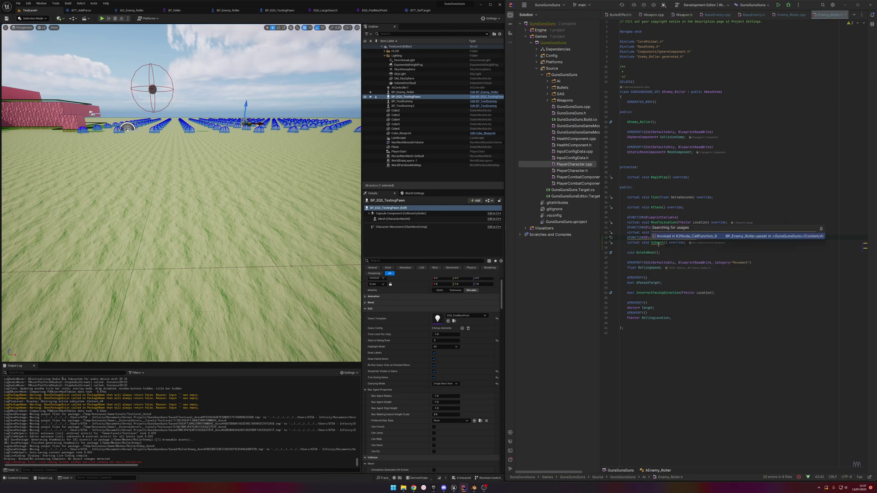
right_click(658, 243)
click(662, 248)
click(655, 249)
click(689, 209)
mouse_move(658, 243)
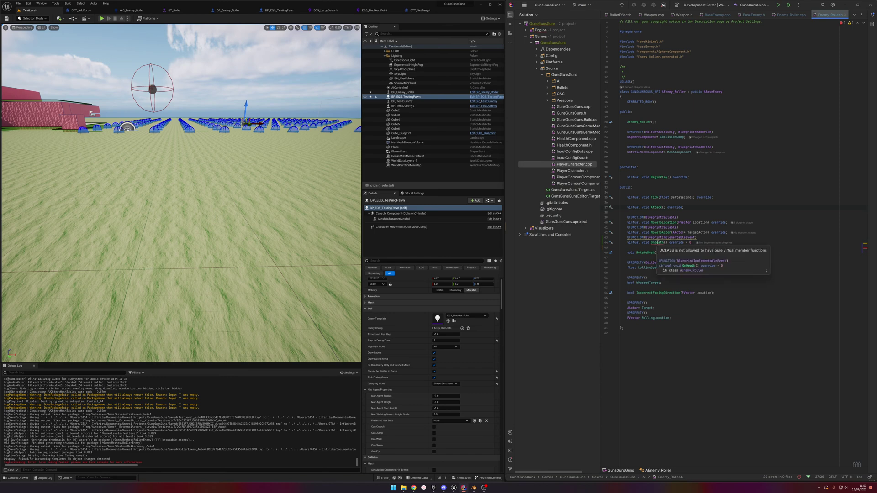
key(ctrl+z)
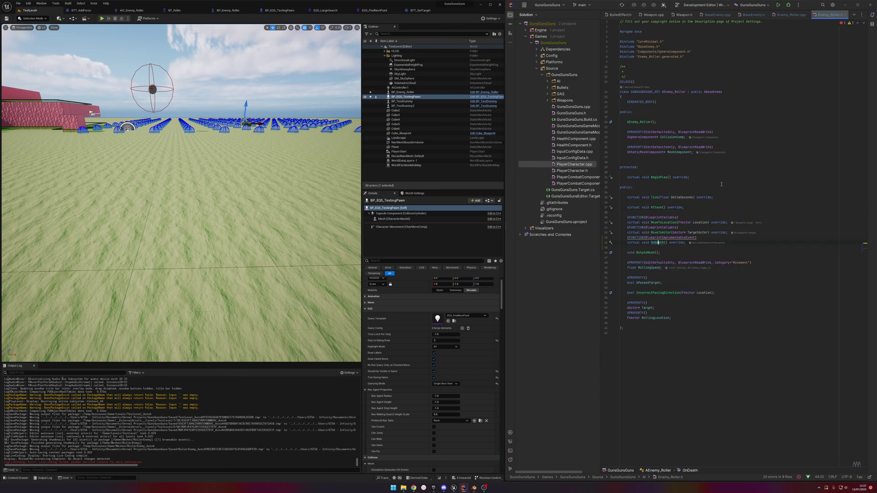
click(727, 176)
mouse_move(655, 239)
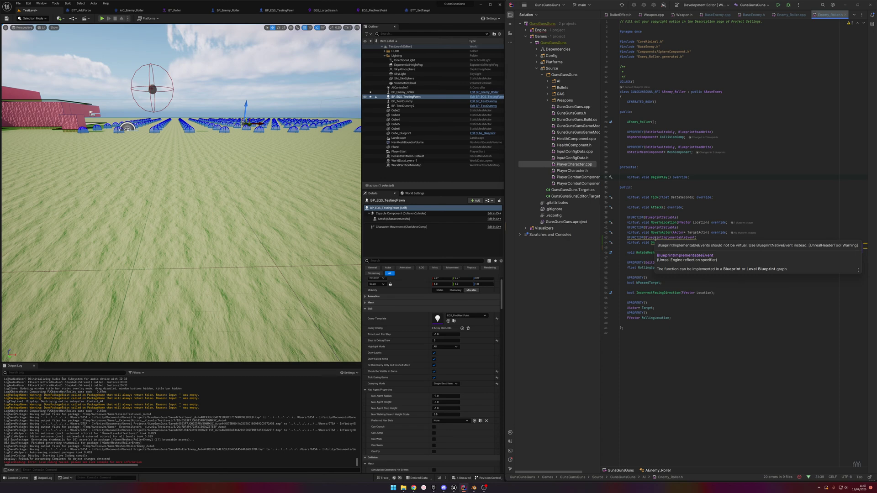
click(655, 238)
key(alt+Return)
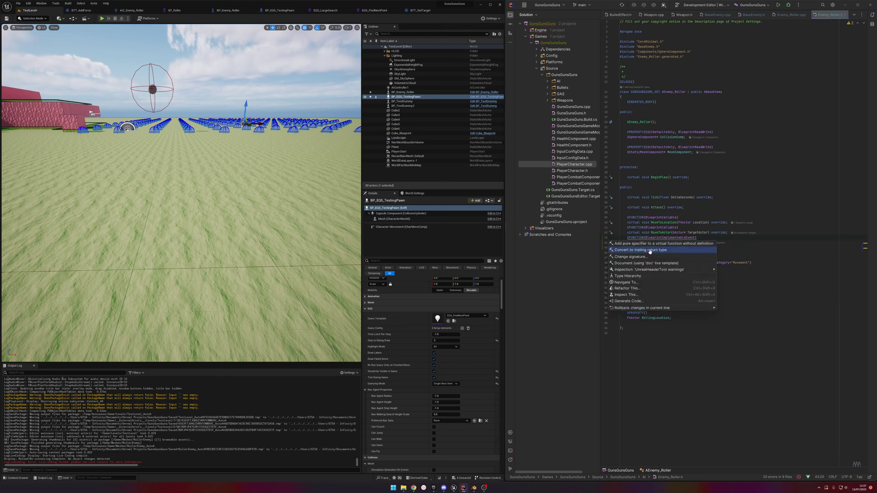
key(Escape)
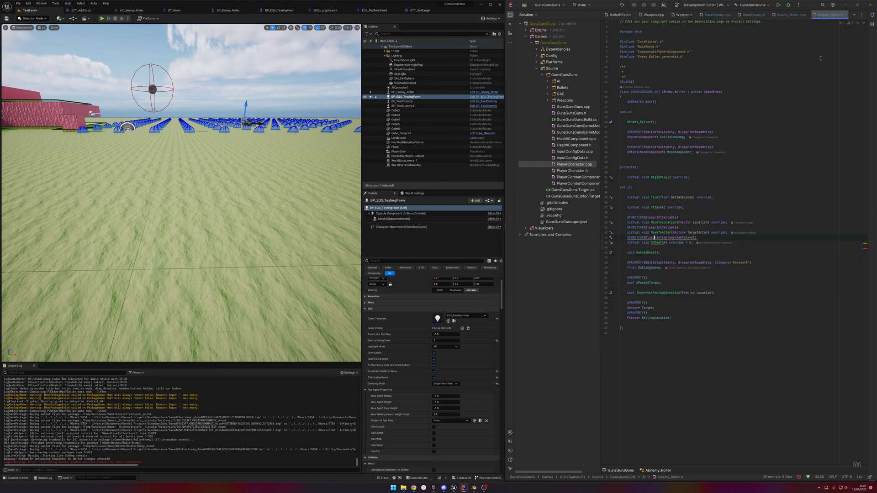
Step: Delete the OnDeath_Implementation definition from Enemy_Roller.cpp
click(786, 15)
drag(627, 312, 636, 303)
key(BackSpace)
key(BackSpace)
key(BackSpace)
key(BackSpace)
key(BackSpace)
key(BackSpace)
key(BackSpace)
key(BackSpace)
key(BackSpace)
key(BackSpace)
key(BackSpace)
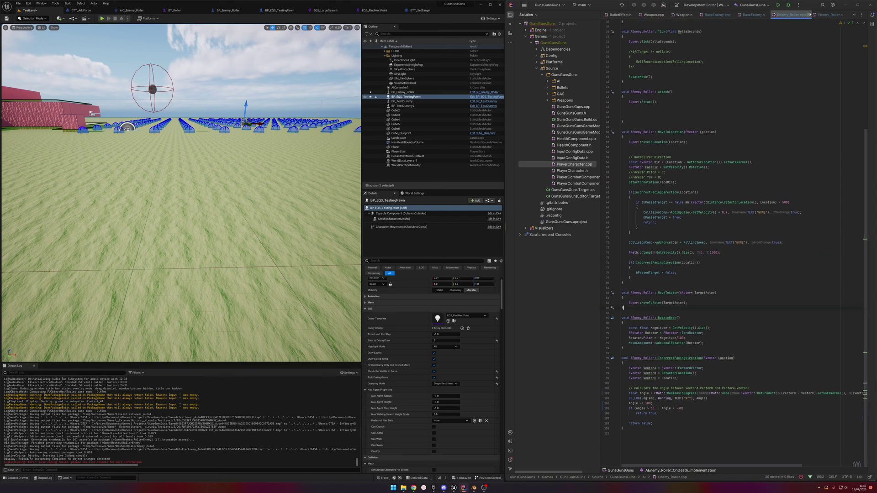
Step: Check the inspection message and the code actions offered for the OnDeath override in Enemy_Roller.h
click(827, 15)
mouse_move(662, 243)
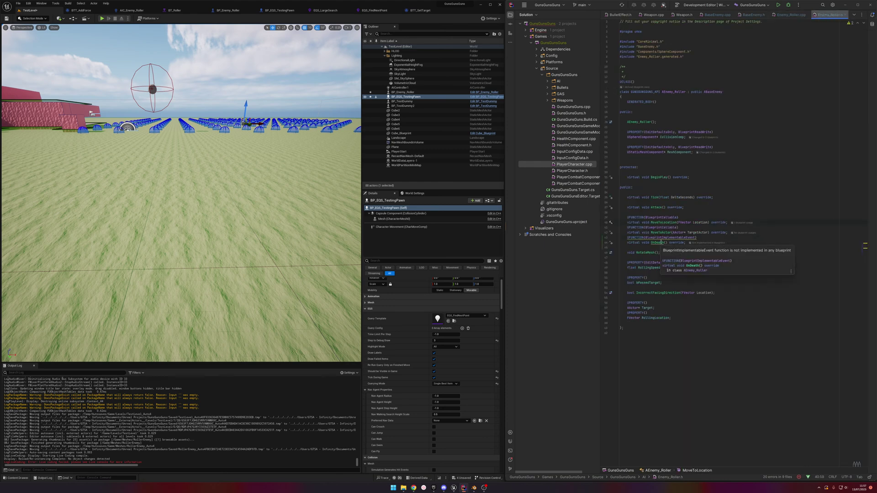
click(658, 242)
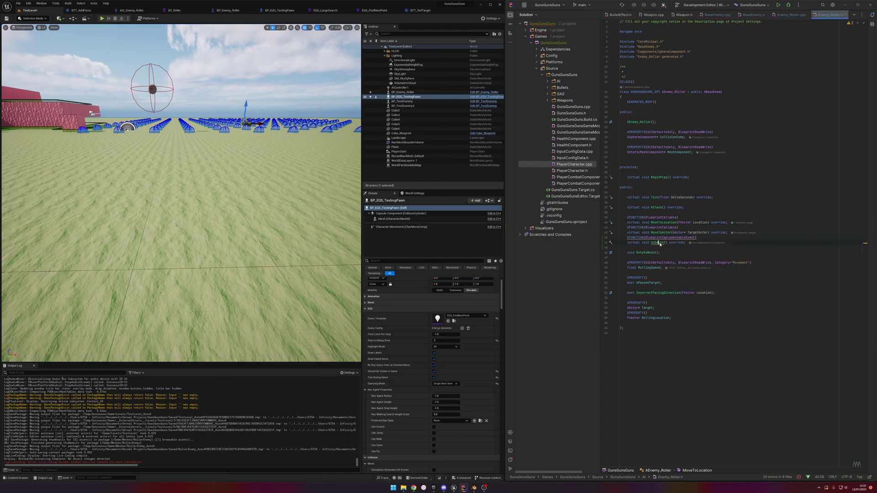
key(ctrl+z)
right_click(660, 243)
click(662, 245)
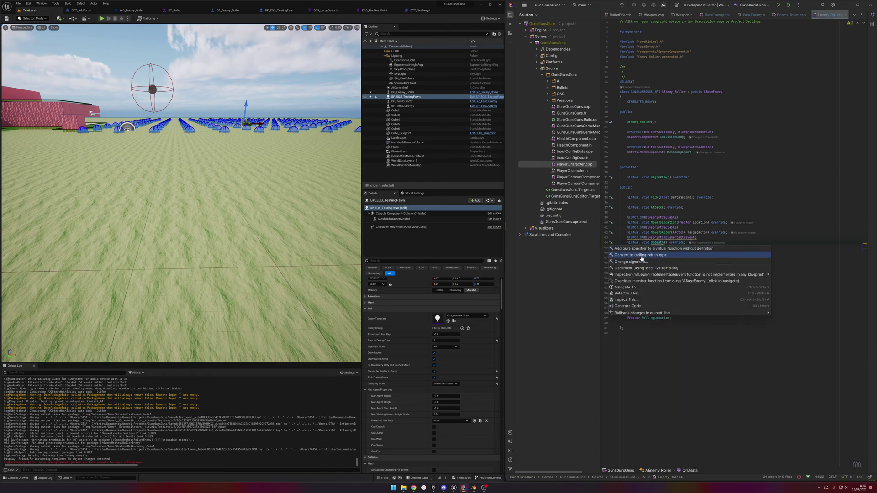
Step: Clear the UFUNCTION specifier above OnDeath in Enemy_Roller.h and review the suggested Blueprint specifiers, including BlueprintNativeEvent
double_click(671, 238)
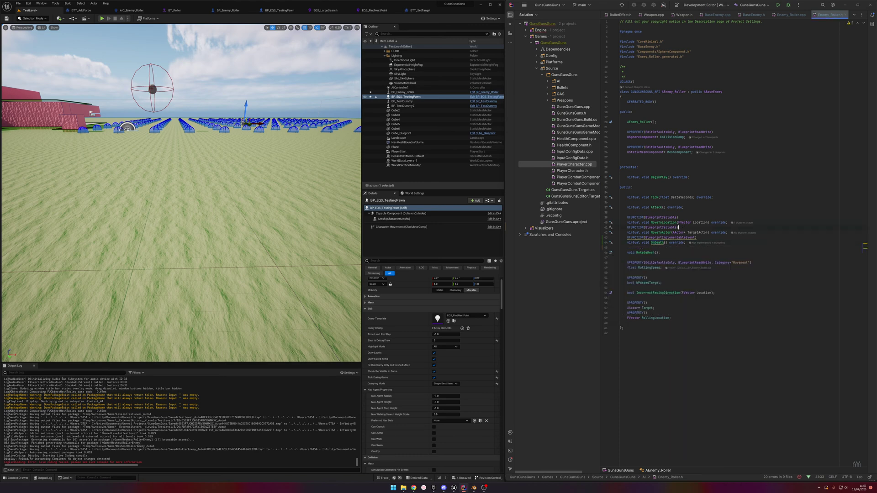
key(BackSpace)
text(Bluep)
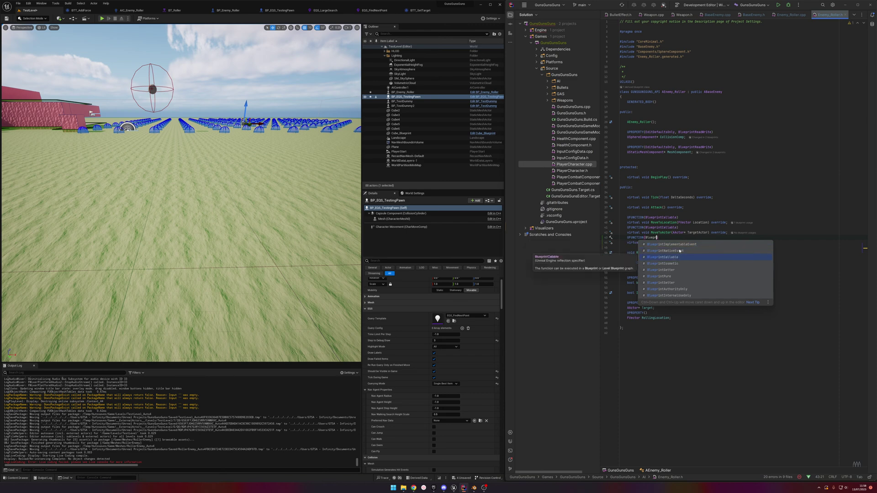
mouse_move(679, 251)
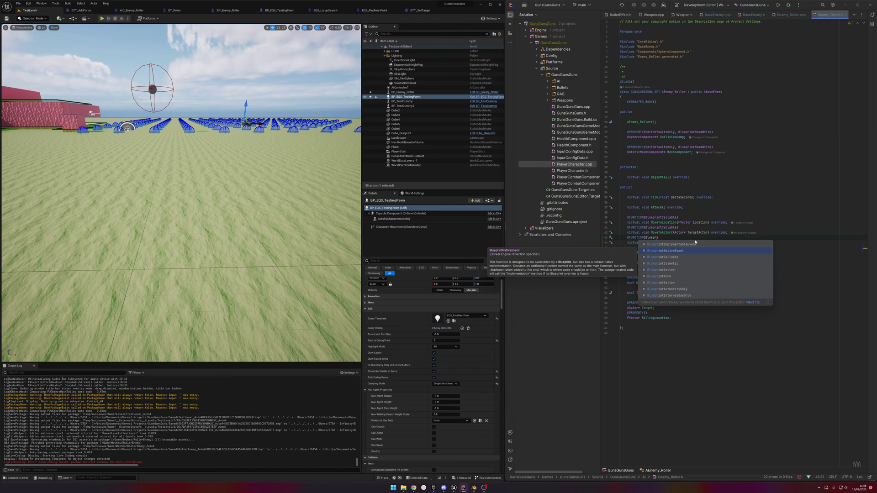
key(Escape)
Step: Delete the OnDeath override and its UFUNCTION line from Enemy_Roller.h, and check Enemy_Roller.cpp for leftovers
drag(686, 243, 770, 234)
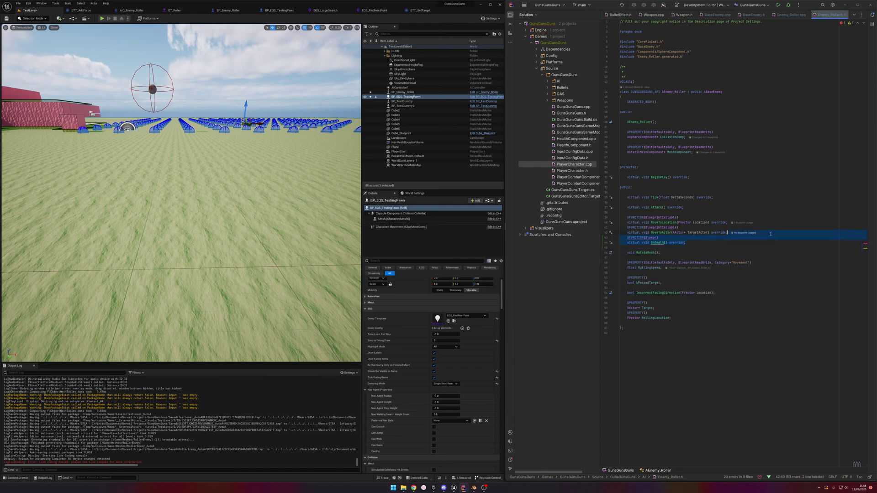
key(Delete)
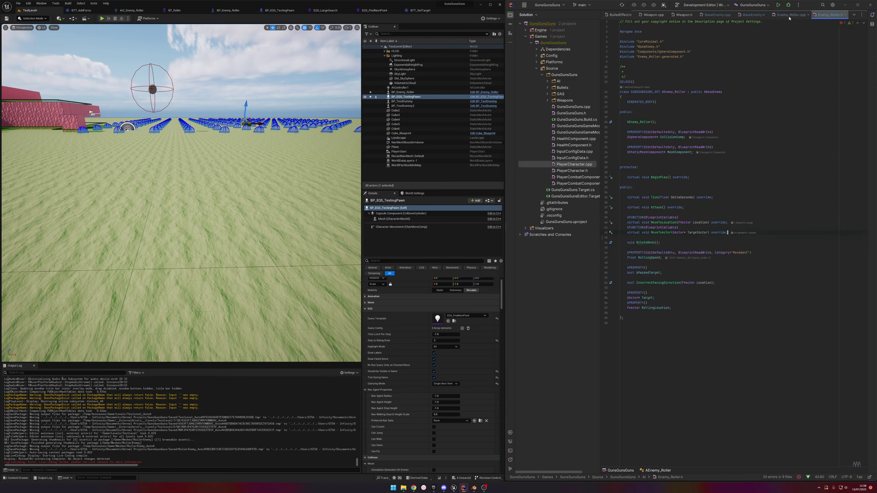
click(790, 15)
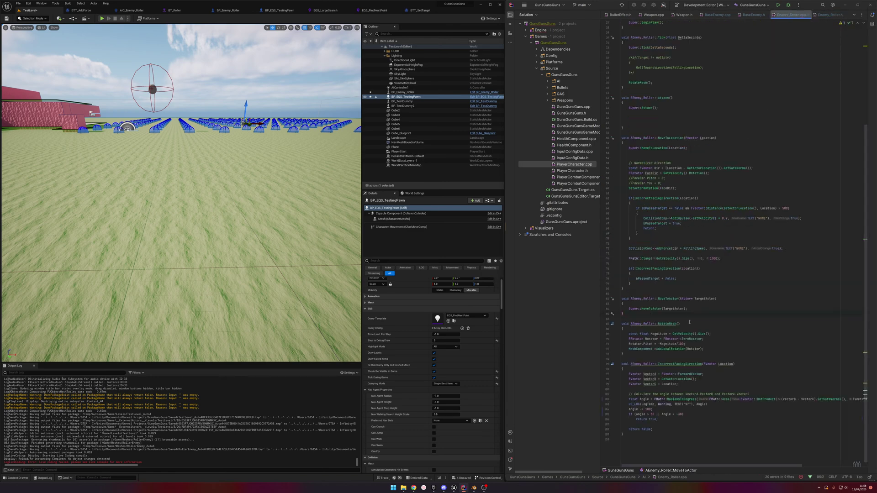
Step: Add UFUNCTION(BlueprintNativeEvent) above the virtual OnDeath declaration in BaseEnemy.h
click(753, 15)
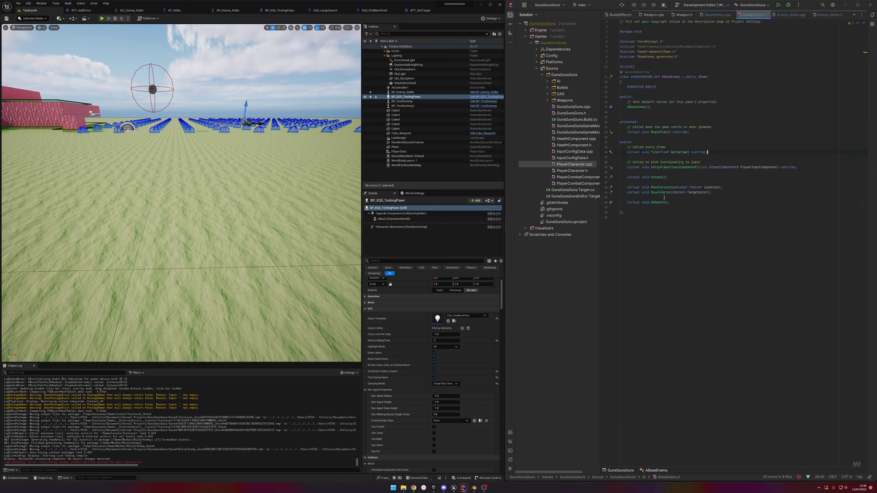
click(688, 197)
key(Return)
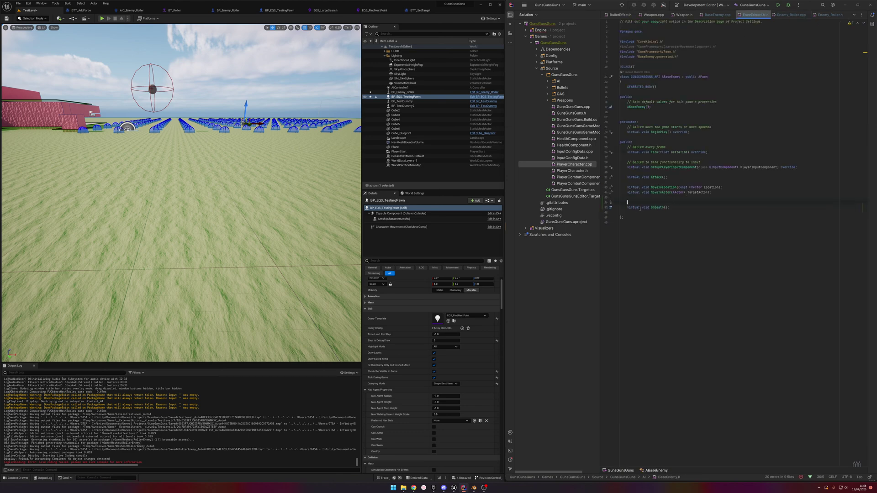
text(UFUNCTION()Bl)
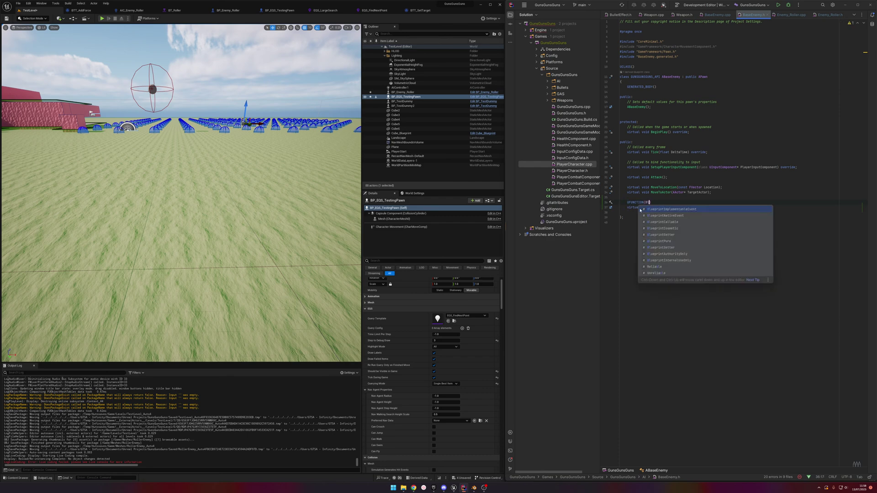
click(662, 216)
click(724, 182)
Step: Generate the OnDeath_Implementation definition in BaseEnemy.cpp, remove the plain OnDeath definition, and return to BaseEnemy.h
click(659, 208)
key(alt+Return)
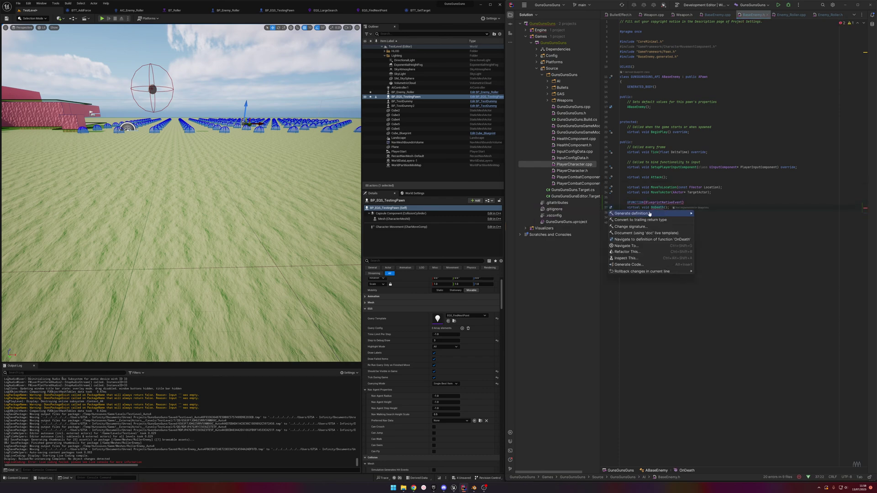
click(652, 214)
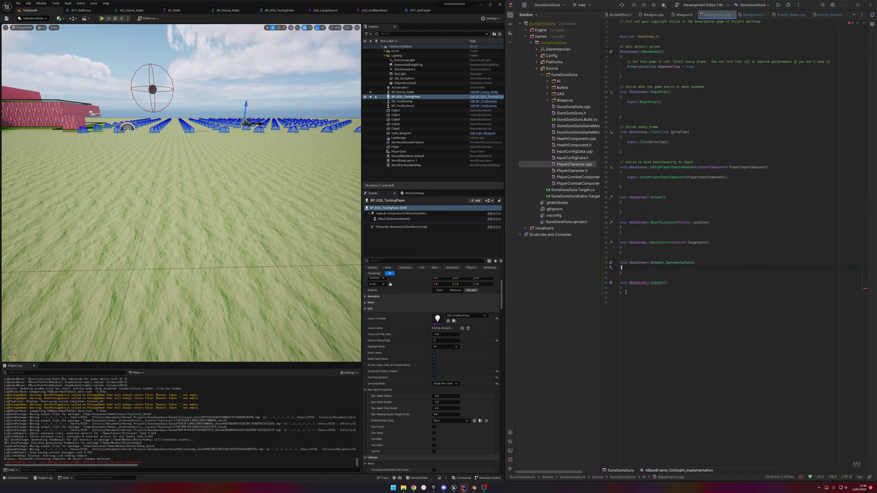
key(BackSpace)
click(752, 15)
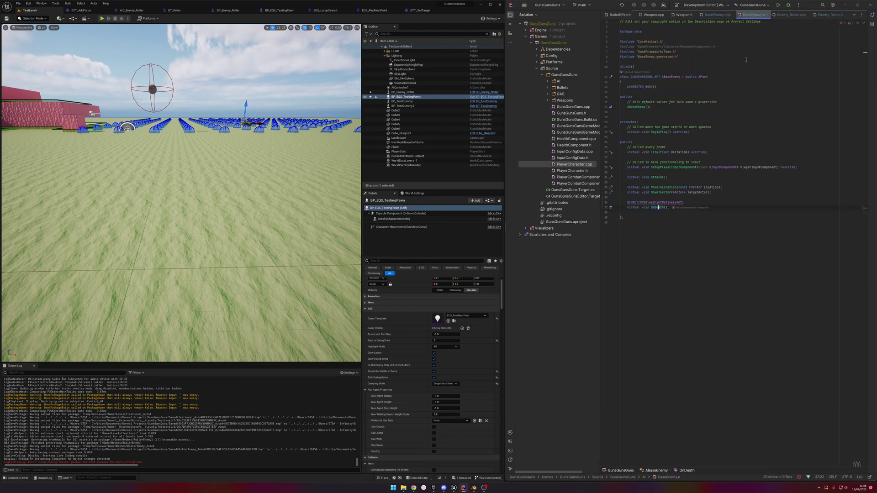
Step: Check the BlueprintNativeEvent error in BaseEnemy.h and try adding the = delete specifier to OnDeath
mouse_move(659, 202)
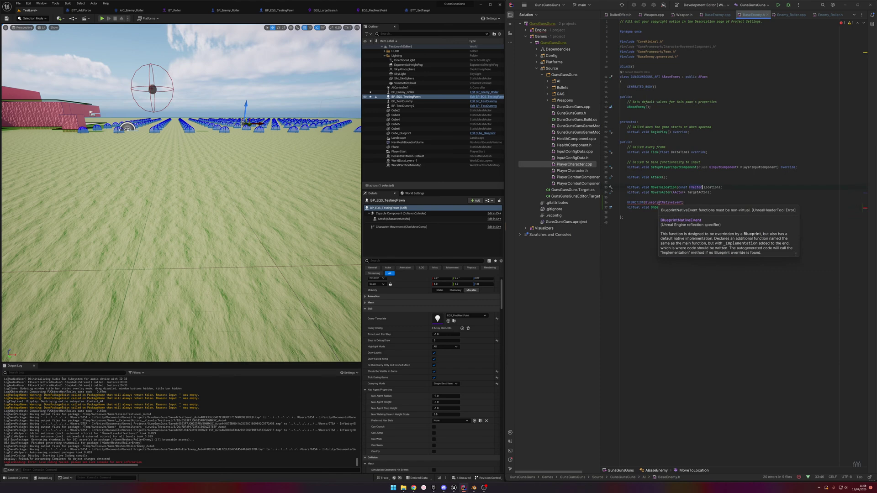
click(658, 208)
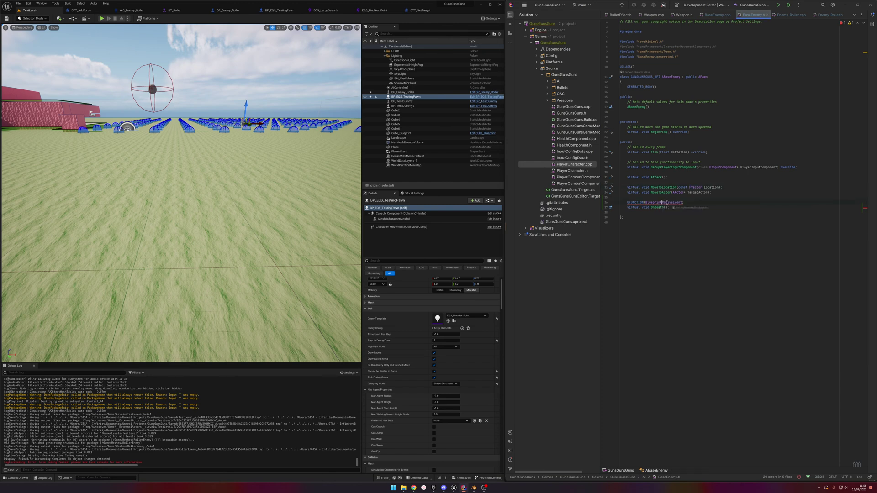
key(alt+Return)
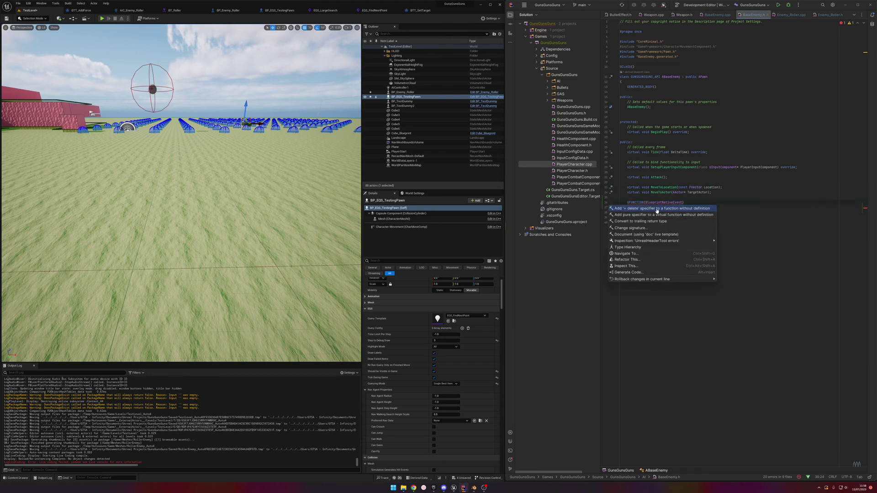
click(657, 208)
key(Up)
key(Up)
key(Up)
key(Up)
Step: Generate a plain OnDeath definition from the BaseEnemy.h declaration, and delete it from BaseEnemy.cpp
key(alt+Return)
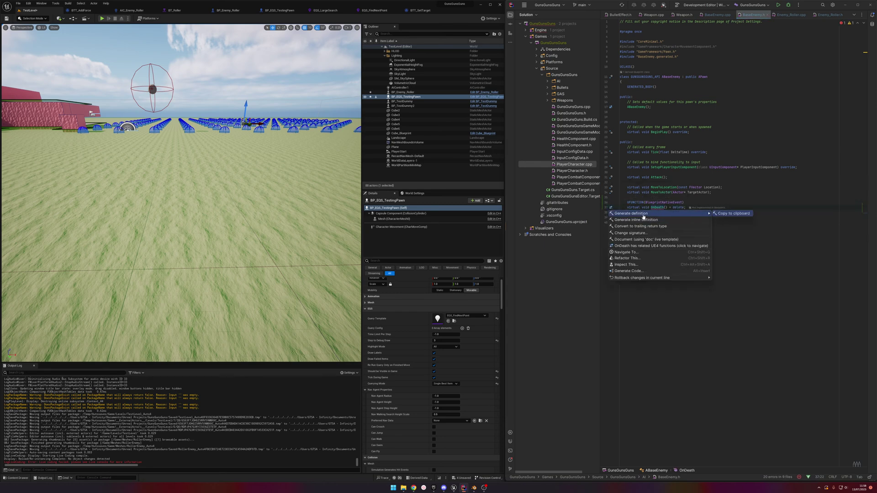
click(643, 214)
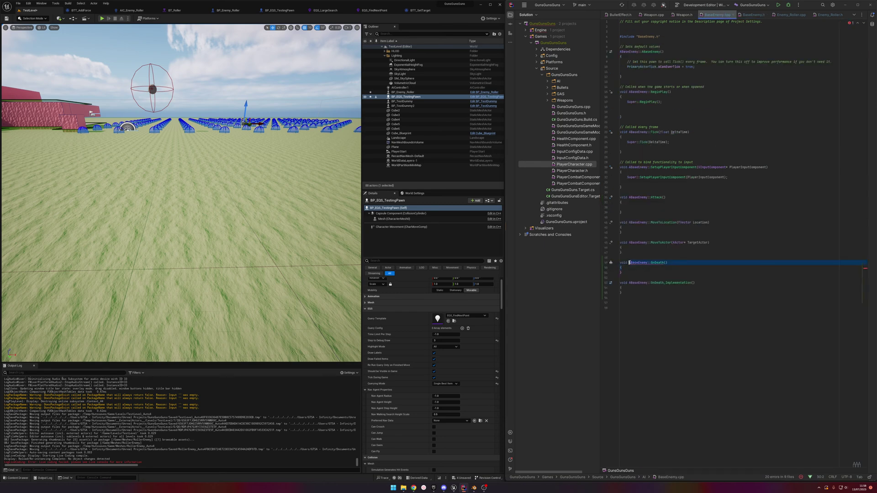
click(636, 272)
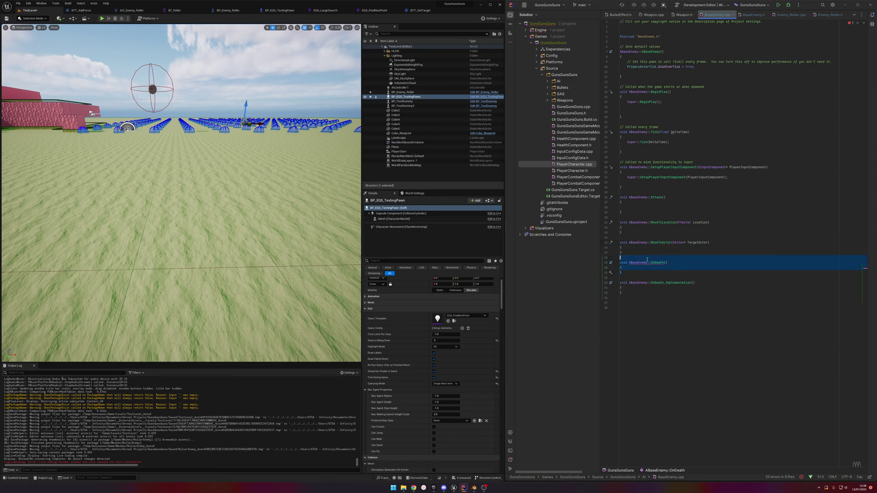
key(BackSpace)
key(BackSpace)
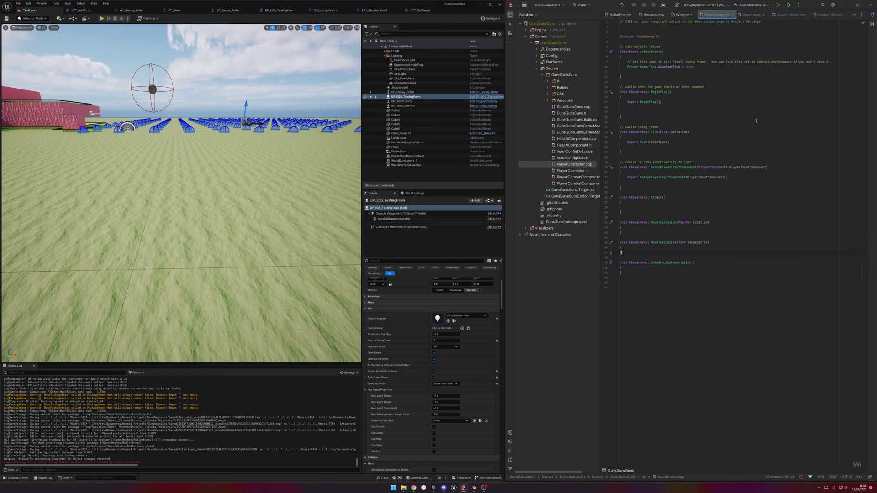
Step: Try adding the pure specifier to the OnDeath declaration in BaseEnemy.h, and undo it
click(761, 15)
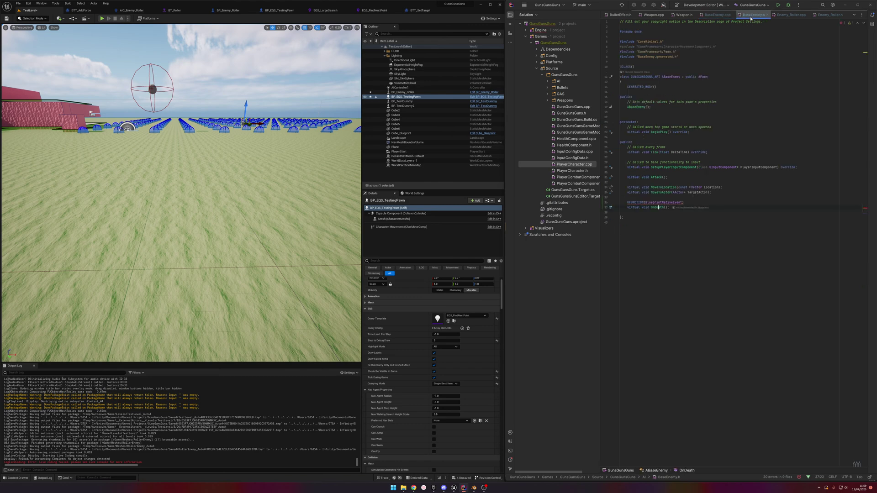
right_click(687, 201)
click(685, 205)
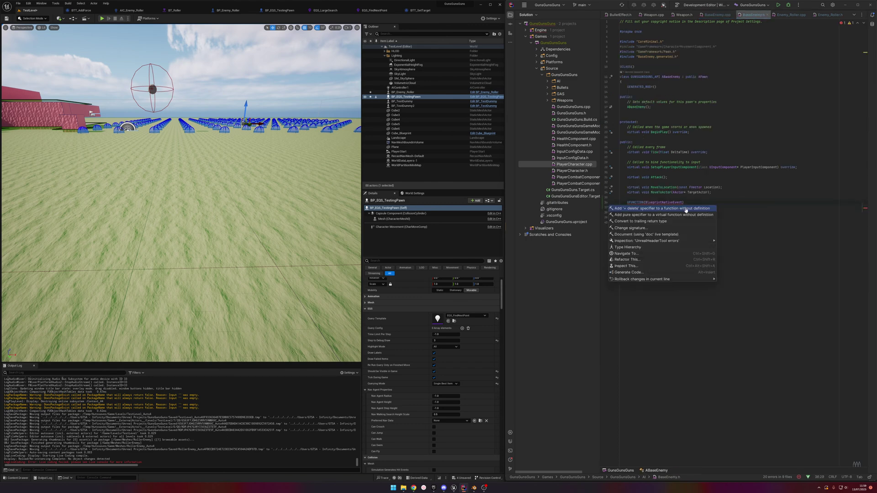
click(673, 215)
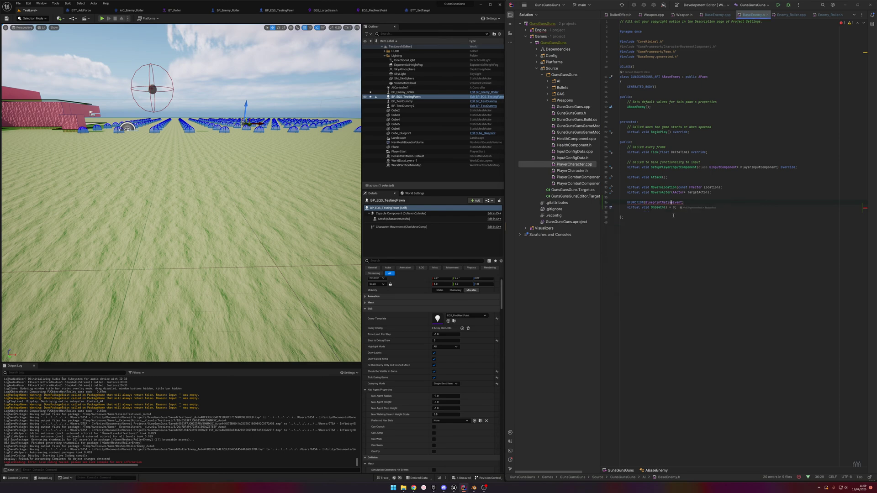
right_click(673, 204)
click(676, 210)
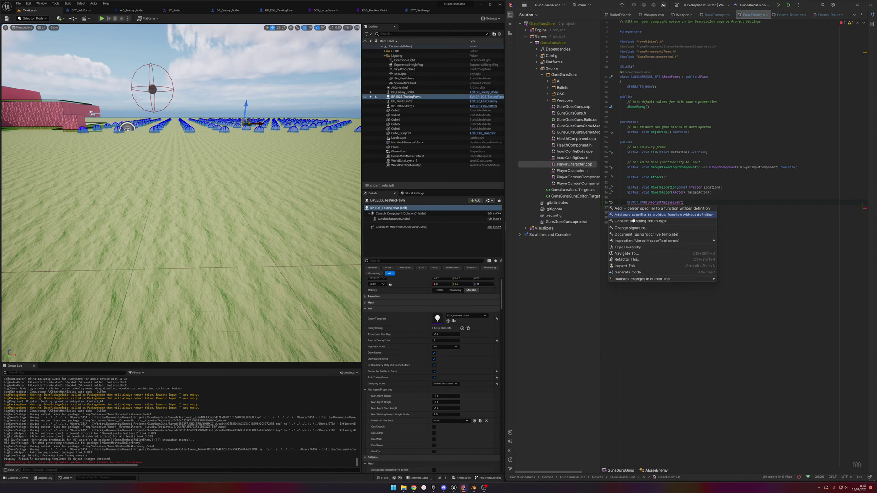
key(Escape)
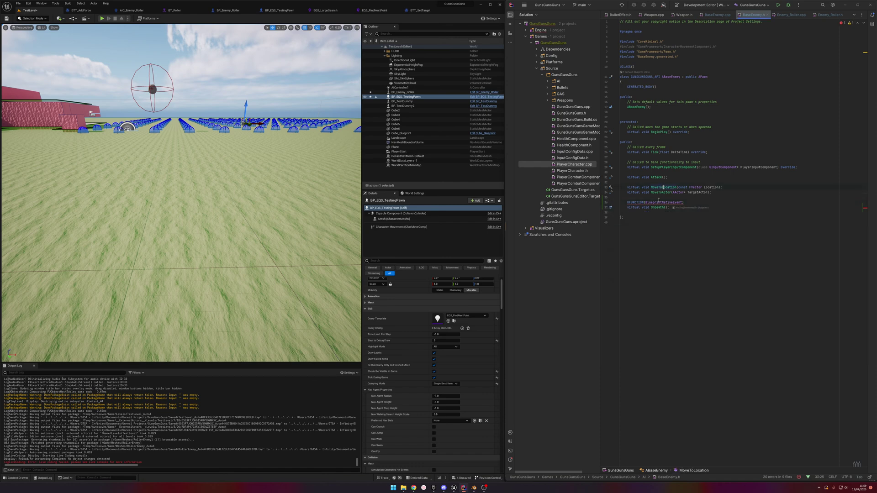
key(ctrl+z)
key(ctrl+z)
Step: Change the UFUNCTION specifier above OnDeath to BlueprintImplementableEvent and check the code actions offered for OnDeath
text(Blue)
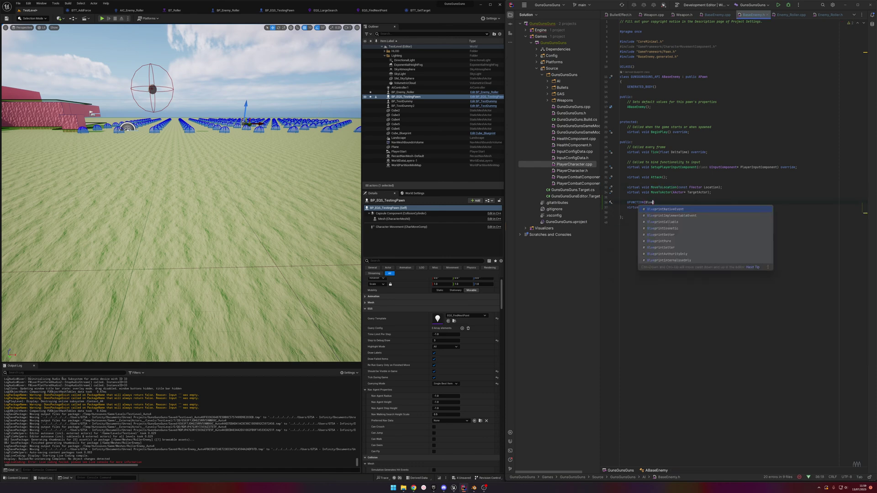
key(Return)
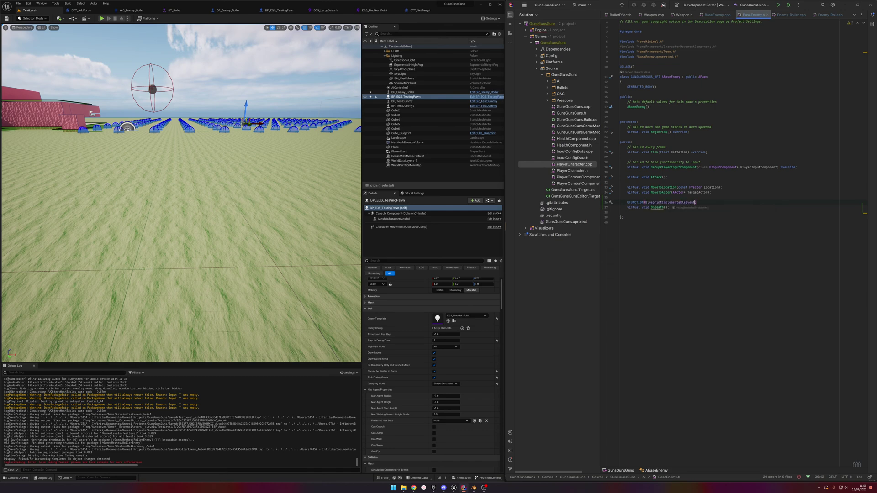
click(657, 208)
right_click(661, 209)
click(675, 212)
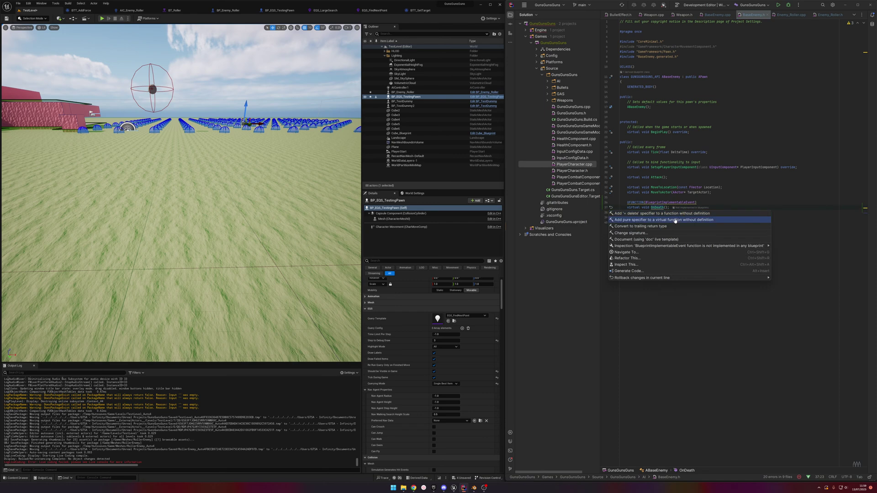
click(684, 92)
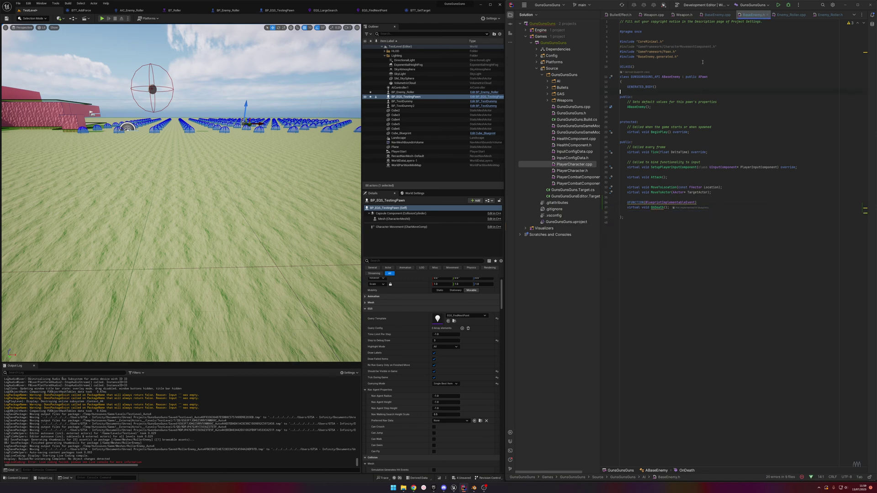
Step: Delete the OnDeath_Implementation definition from BaseEnemy.cpp and check the OnDeath warning and code actions in BaseEnemy.h
click(715, 16)
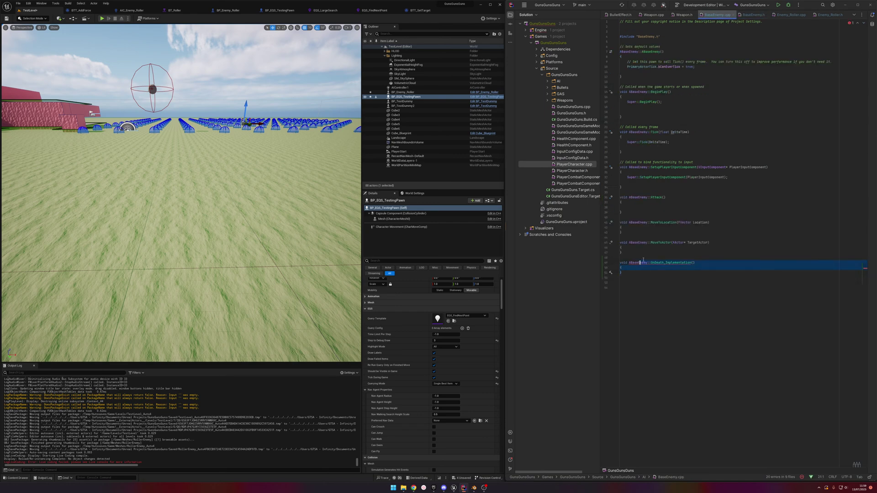
click(753, 15)
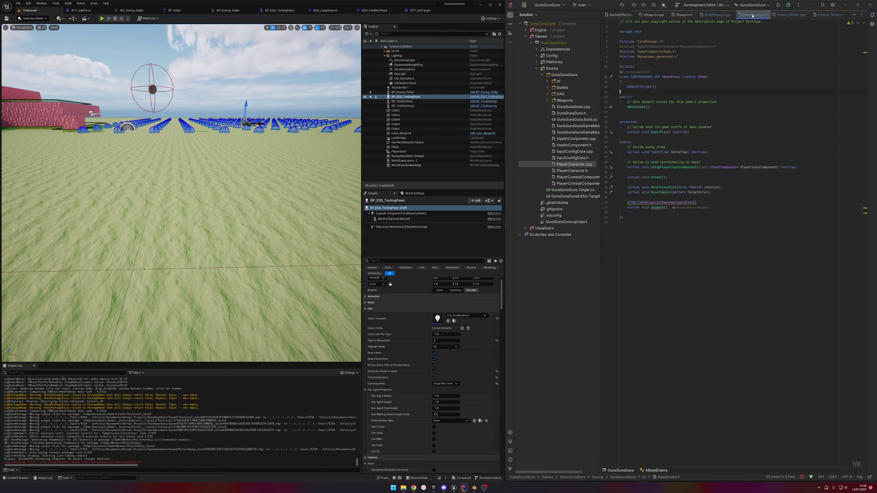
click(659, 207)
key(alt+Return)
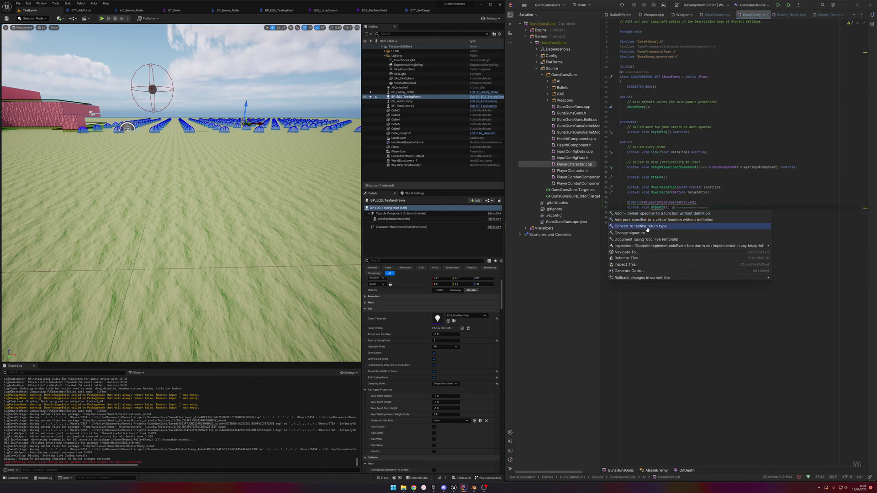
click(683, 177)
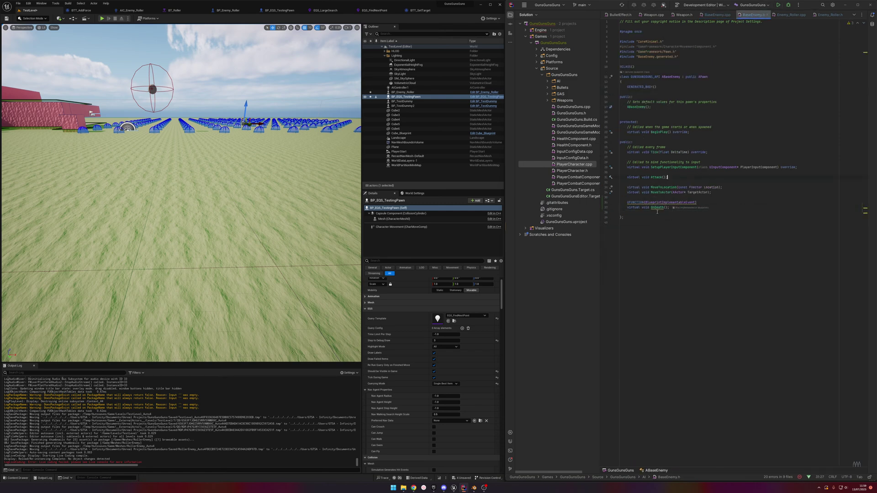
mouse_move(658, 208)
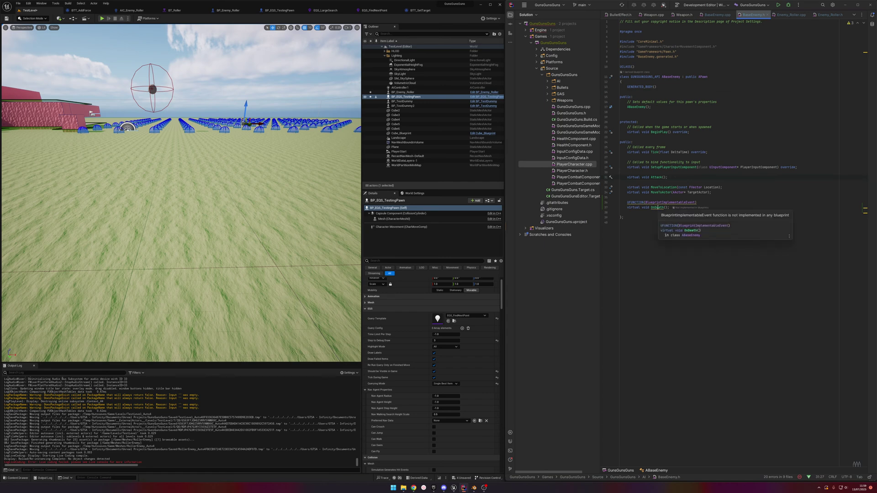
right_click(657, 208)
click(678, 214)
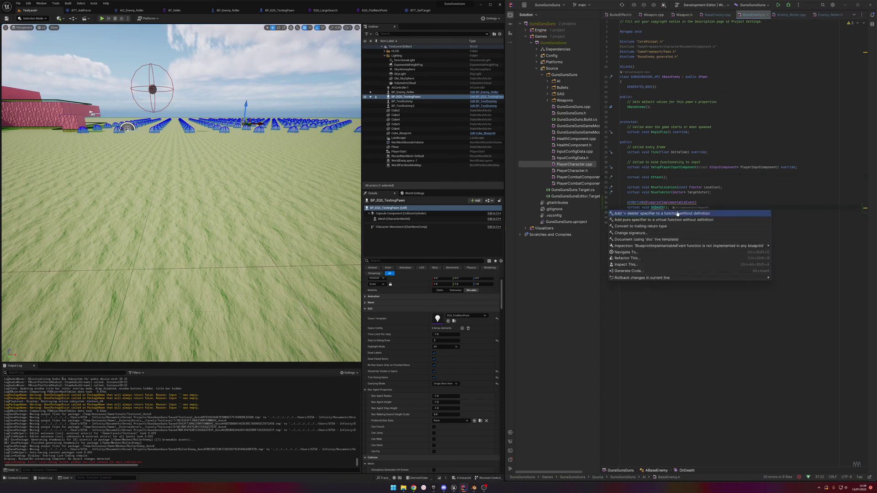
click(680, 177)
Step: Recompile the C++ code with Live Coding in Unreal Editor and read the compile output in its console
click(439, 478)
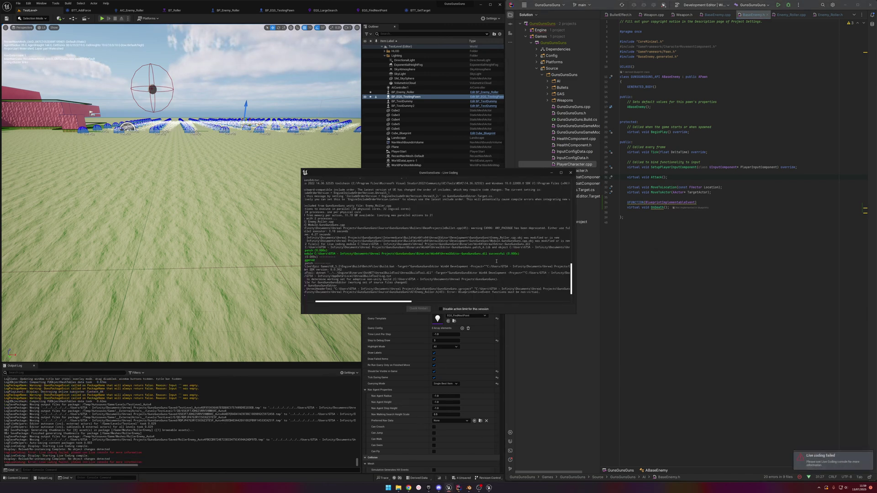
scroll(468, 222, down, 3)
drag(358, 302, 338, 305)
click(570, 173)
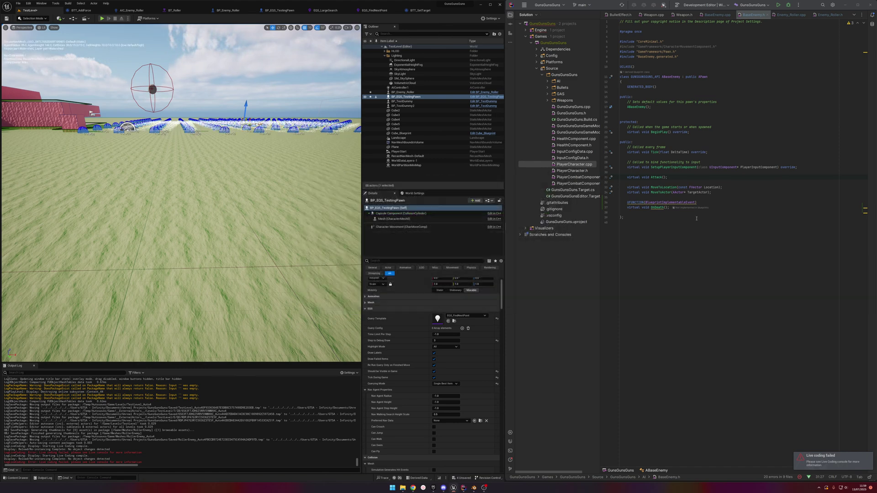
Step: Remove the virtual keyword from the OnDeath declaration in BaseEnemy.h and set its UFUNCTION specifier to BlueprintNativeEvent
double_click(633, 207)
key(Delete)
key(Delete)
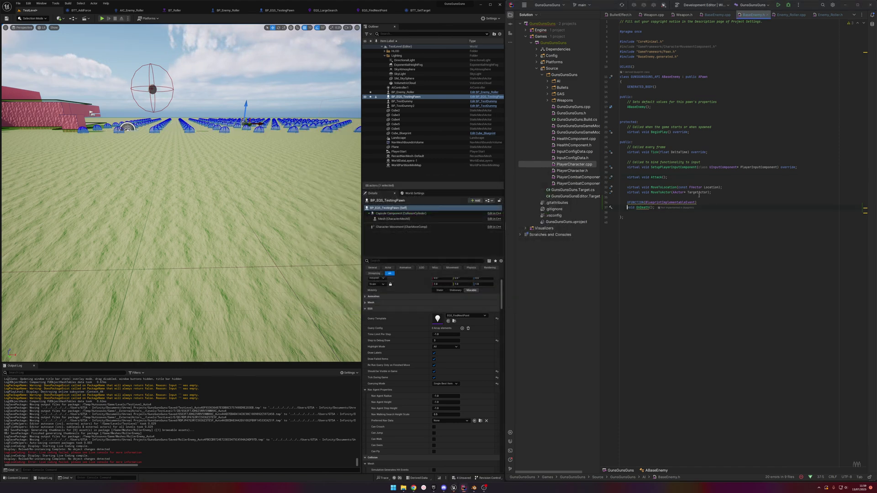
double_click(669, 202)
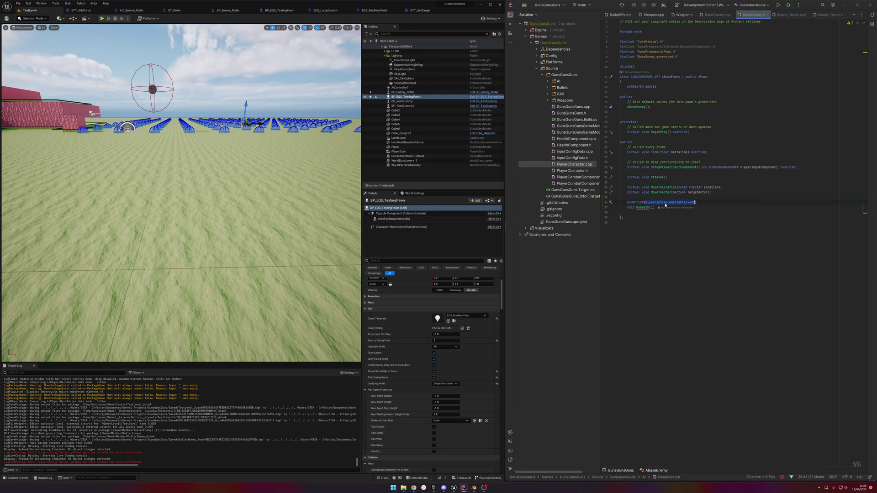
text(Bl)
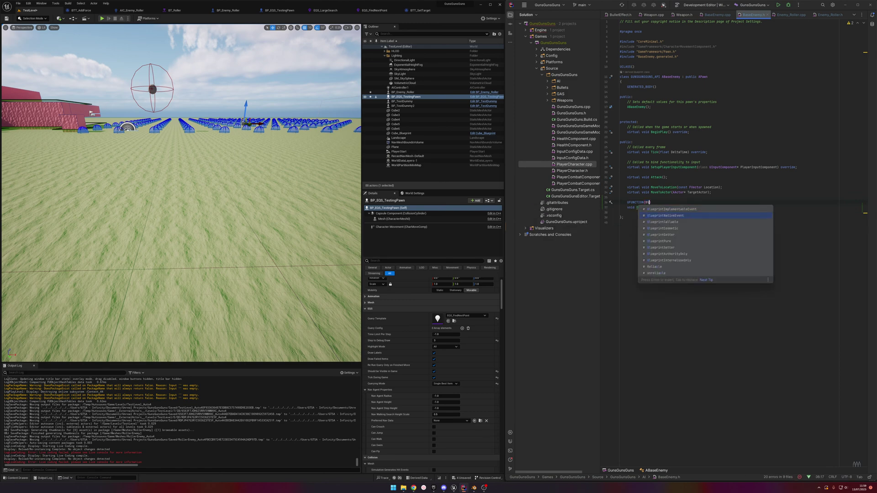
key(Return)
Step: Generate the OnDeath_Implementation definition in BaseEnemy.cpp from the OnDeath declaration, and return to BaseEnemy.h
click(620, 181)
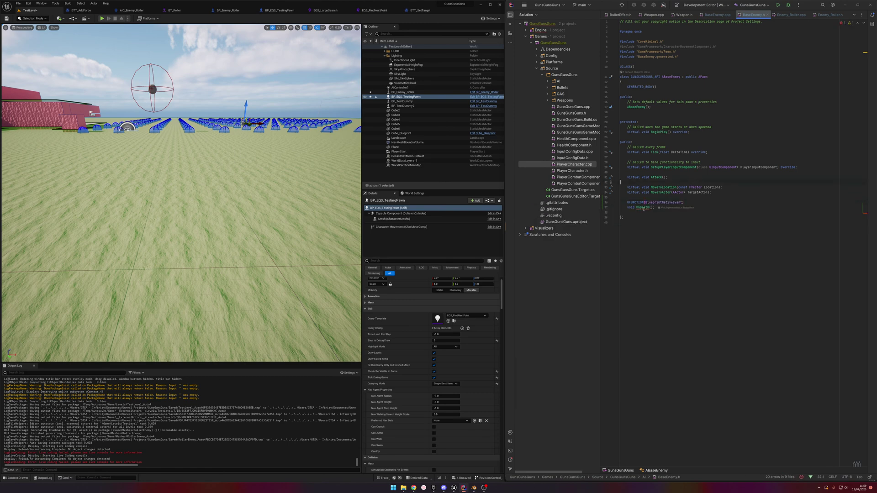
click(643, 209)
key(alt+Return)
click(658, 213)
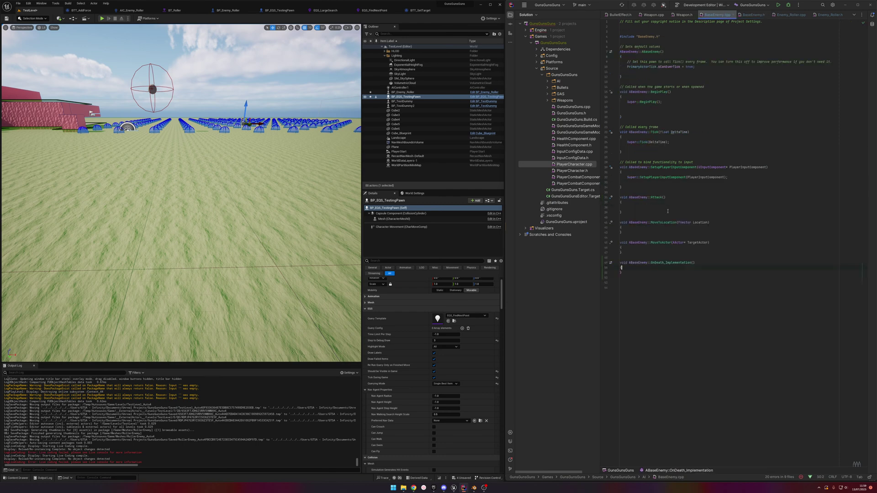
click(748, 16)
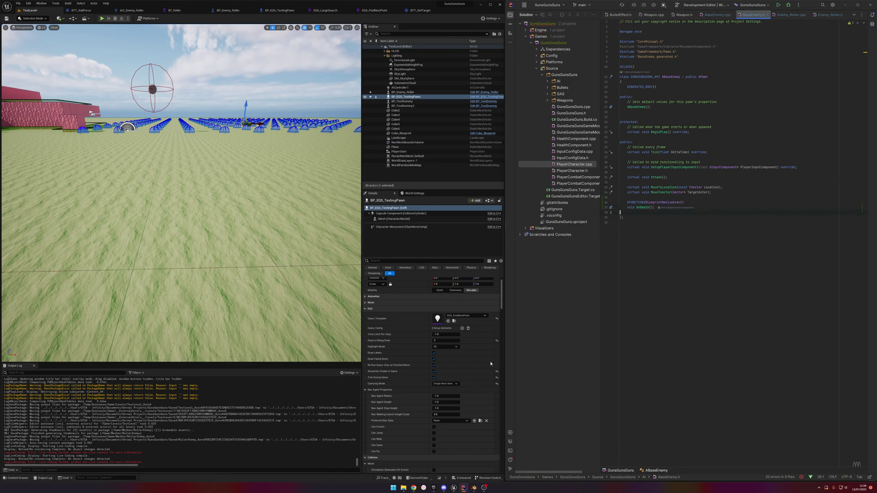
Step: Recompile the C++ code with Live Coding in Unreal Editor and close the Live Coding console
click(439, 478)
click(440, 478)
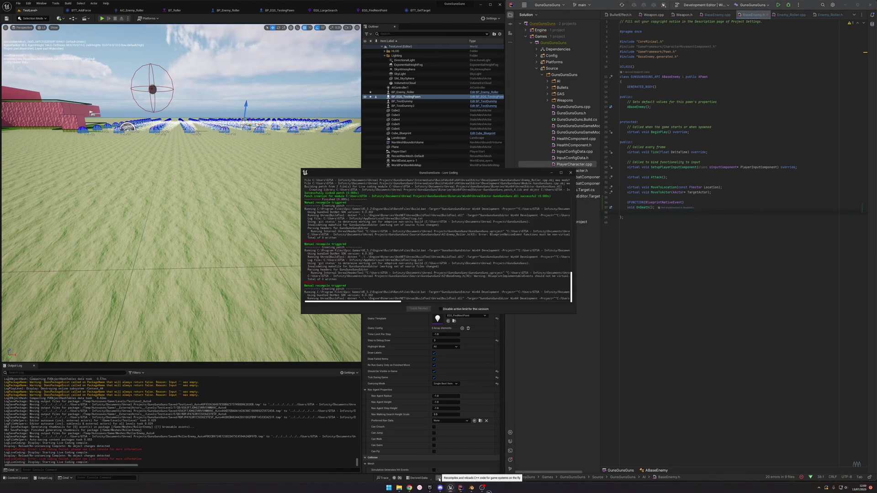
click(570, 173)
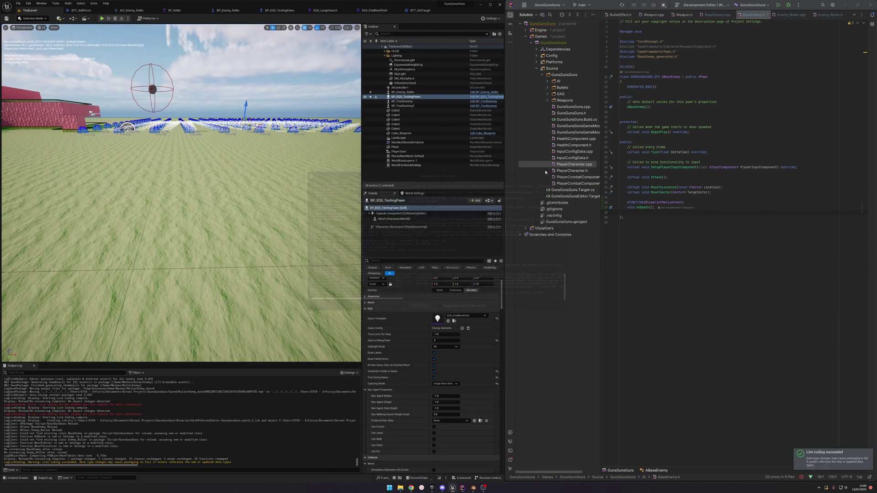
Step: Add an Event On Death node to the BP_Enemy_Roller Event Graph, between the overlap chain and the Event Tick nodes
click(226, 11)
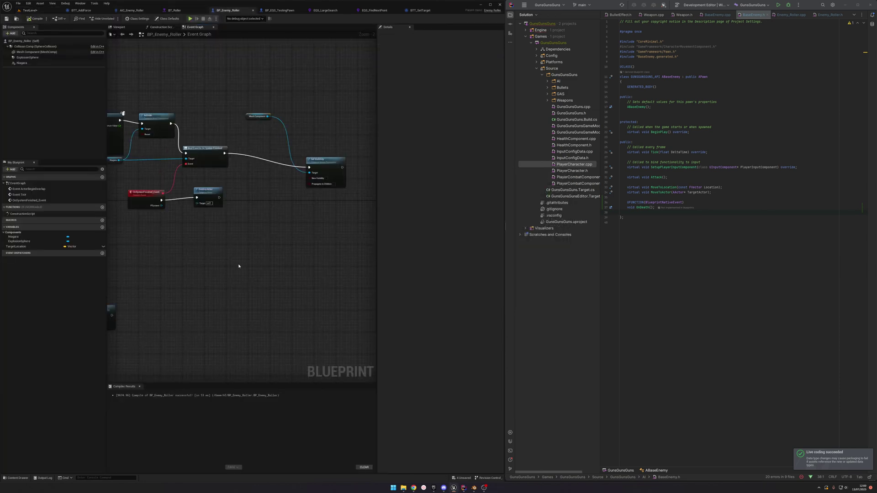
right_click(238, 265)
text(onDea)
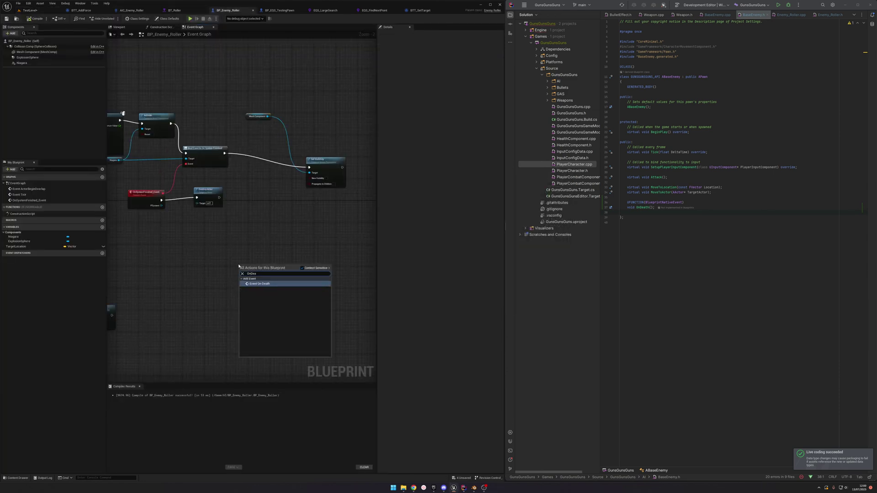
key(Return)
right_drag(279, 253, 358, 258)
drag(332, 272, 211, 263)
right_drag(195, 246, 245, 243)
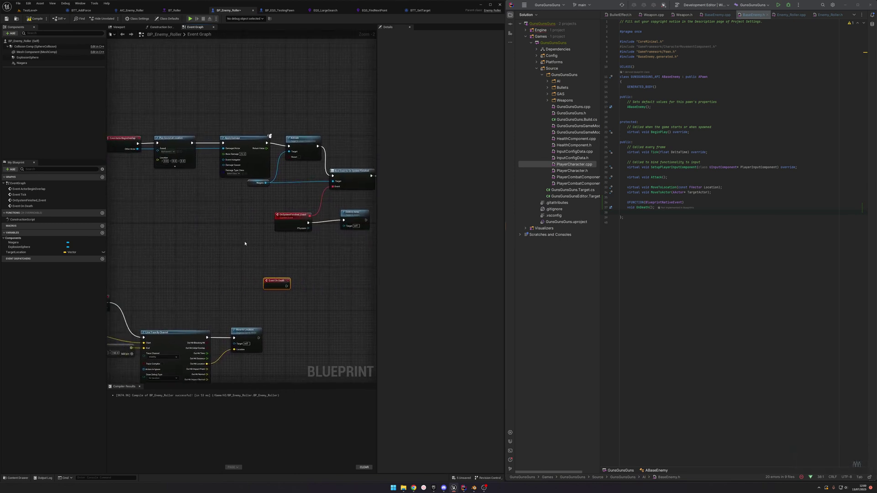
Step: Move the Event Tick line trace nodes farther down and place Event On Death beneath the start of the overlap chain
scroll(244, 243, down, 1)
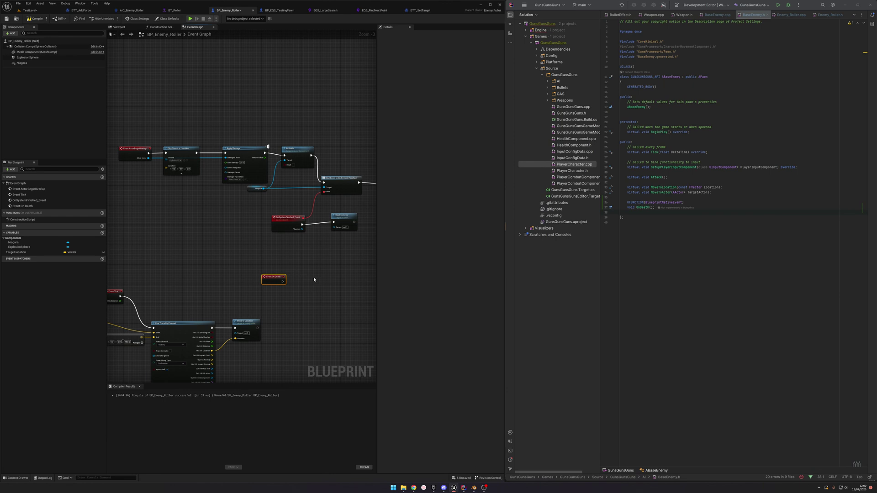
right_drag(326, 275, 381, 153)
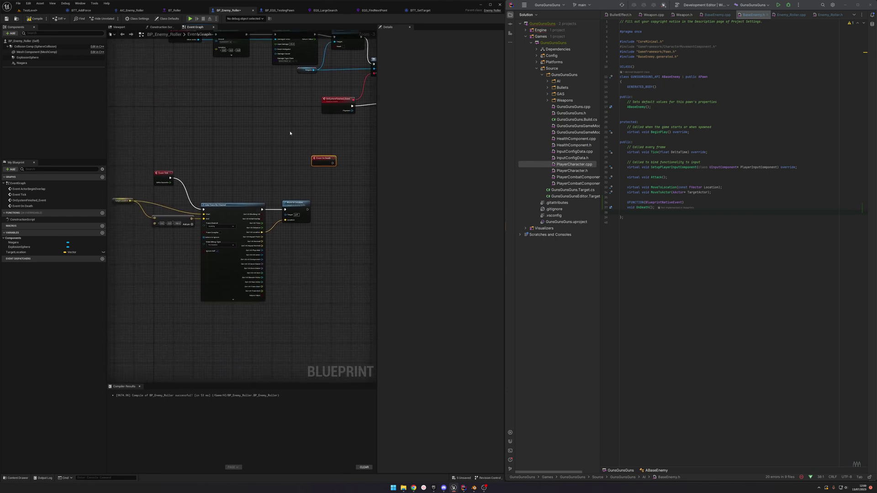
mouse_move(286, 152)
right_down()
mouse_move(274, 186)
mouse_move(259, 182)
mouse_move(264, 145)
right_up()
drag(315, 160, 147, 306)
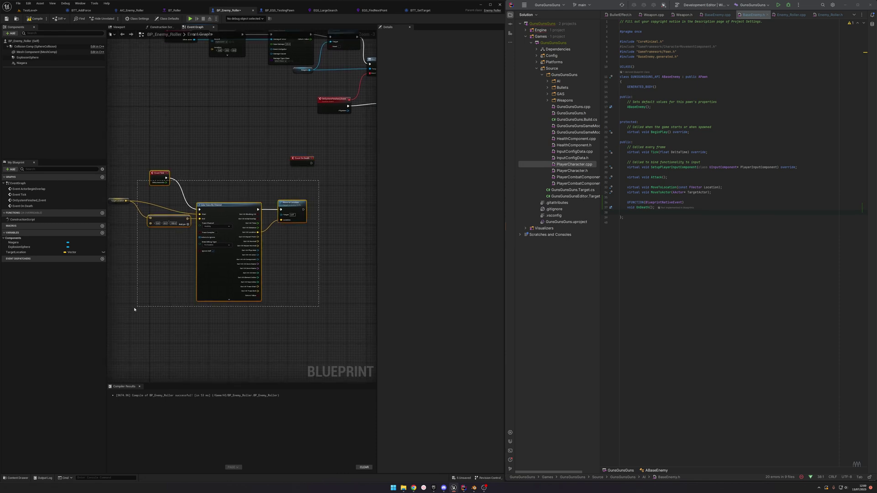
right_drag(147, 305, 215, 229)
mouse_move(253, 185)
mouse_down()
mouse_move(273, 197)
mouse_move(286, 190)
mouse_up()
right_drag(286, 190, 237, 272)
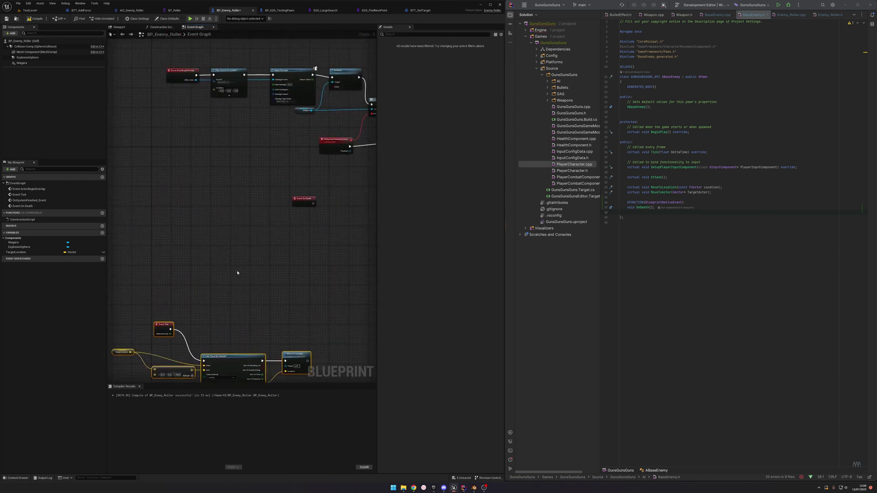
drag(299, 199, 172, 192)
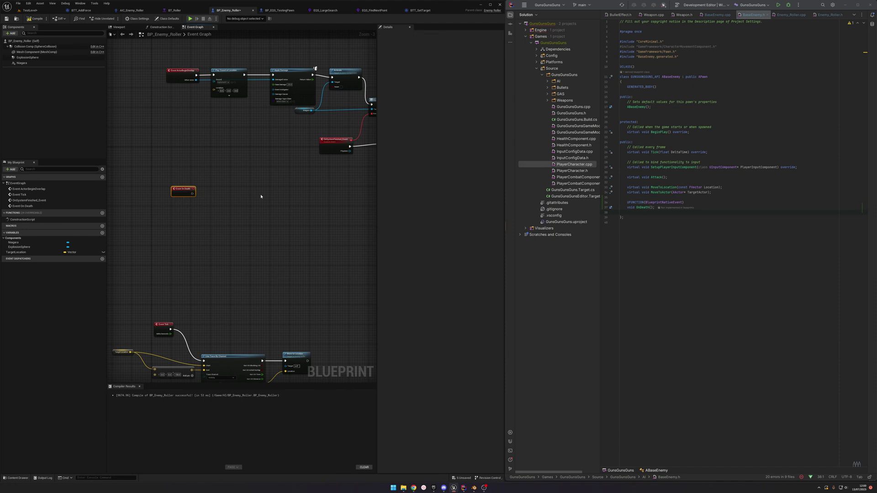
Step: Move the node chain from Apply Damage through Set Visibility, including its Niagara and Destroy Actor nodes, down beside Event On Death
right_drag(261, 194, 212, 236)
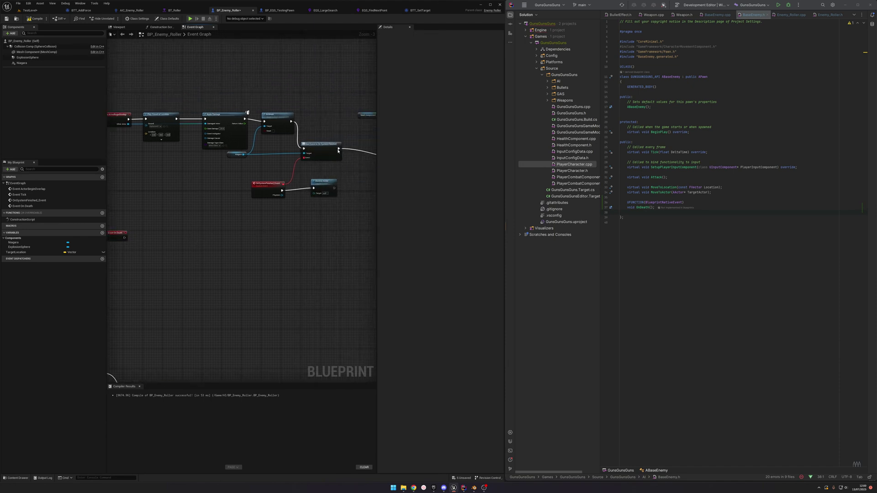
right_drag(333, 147, 303, 120)
scroll(297, 117, down, 2)
drag(310, 88, 239, 155)
drag(306, 88, 240, 127)
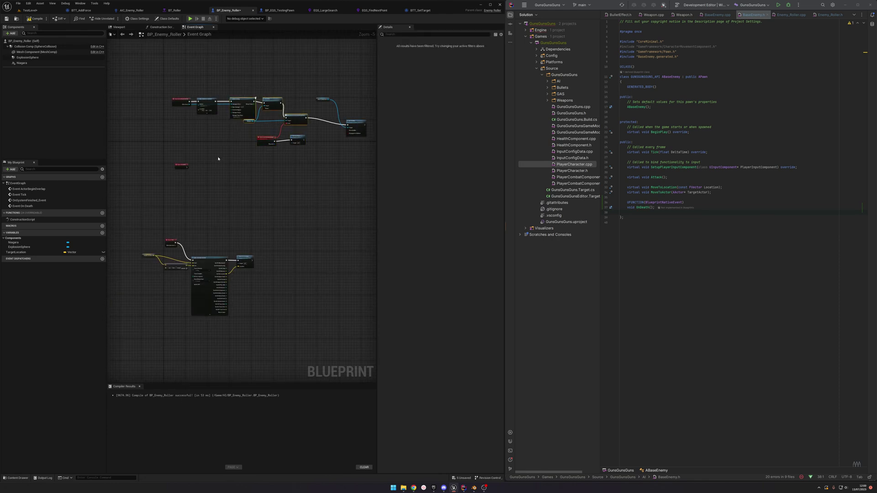
drag(359, 83, 235, 148)
drag(270, 102, 288, 179)
Step: Detach Apply Damage from the overlap event's sound node and connect Event On Death to its execution input
scroll(210, 157, up, 4)
click(247, 158)
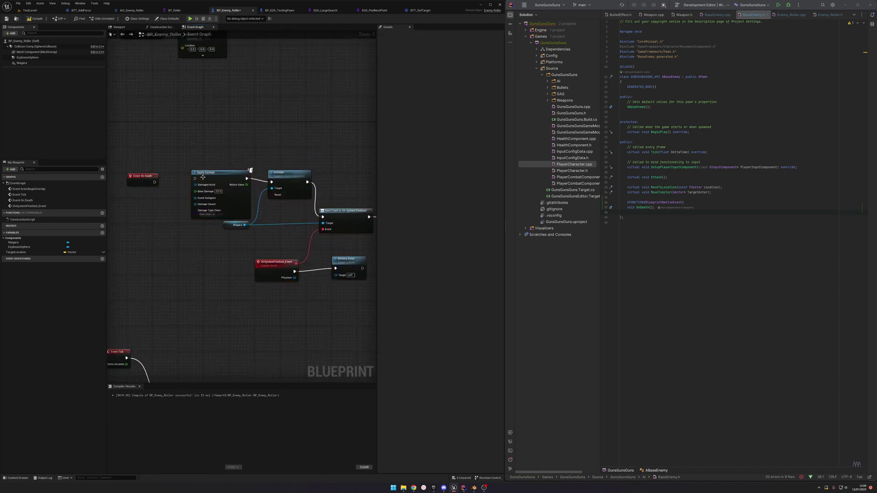
drag(196, 179, 155, 182)
scroll(298, 147, down, 2)
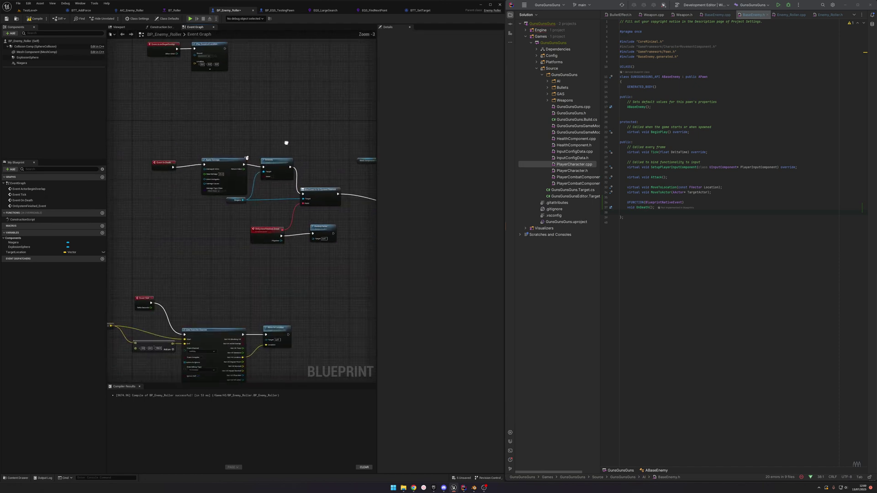
Step: Shift the whole death chain slightly to line up closer to Event On Death and save the Blueprint
scroll(339, 135, down, 2)
drag(364, 130, 231, 188)
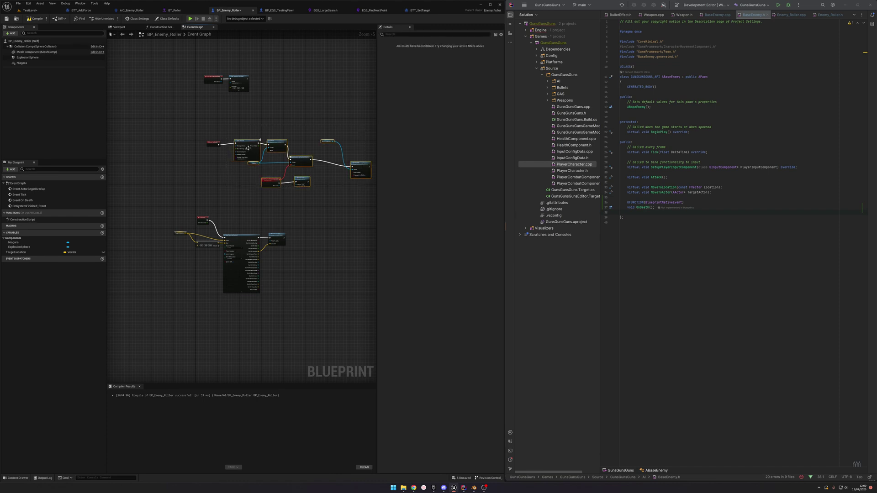
drag(242, 151, 241, 151)
click(289, 127)
key(ctrl+s)
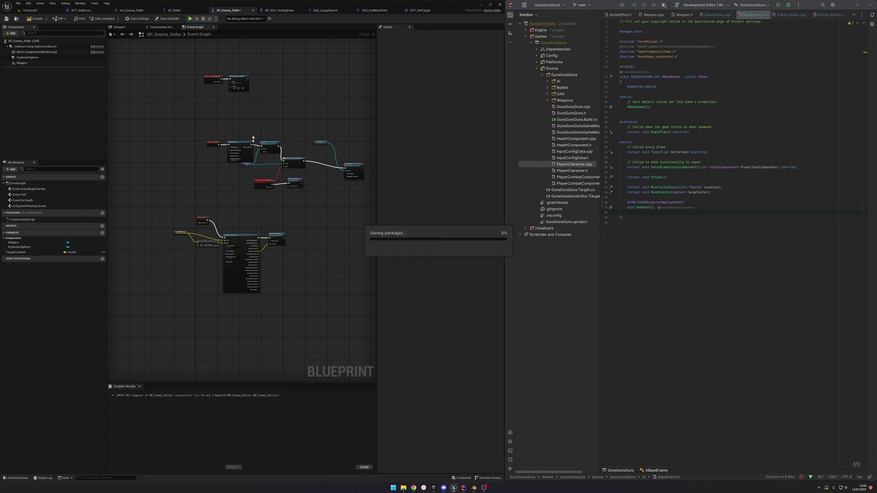
Step: Align the Destroy Actor node with OnSystemFinished_Event in the death chain
scroll(273, 168, up, 6)
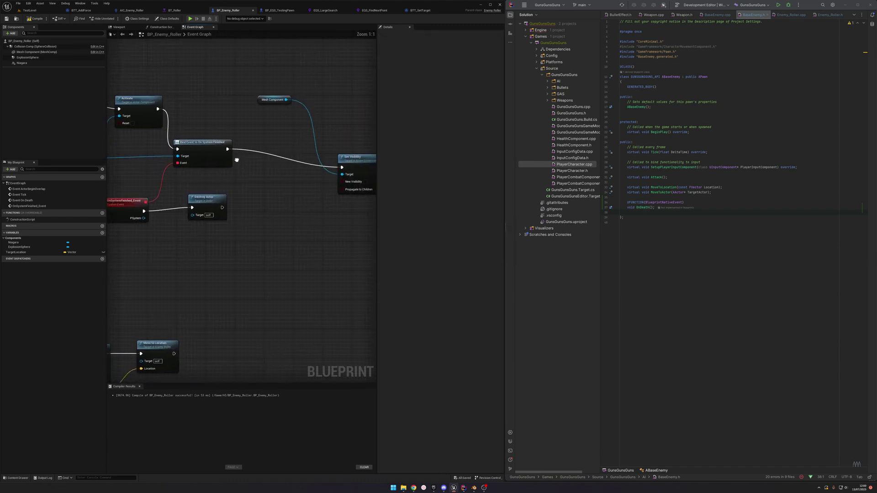
drag(202, 195, 192, 200)
click(219, 178)
right_drag(223, 176, 238, 171)
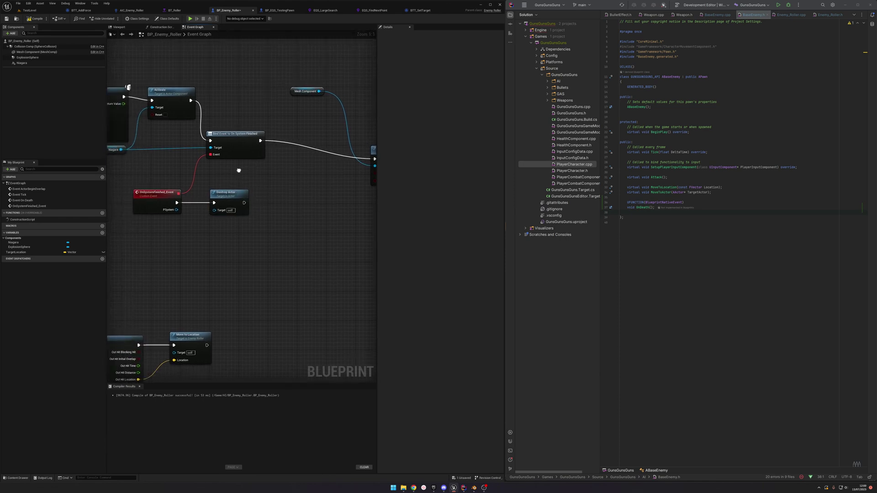
right_drag(227, 118, 292, 187)
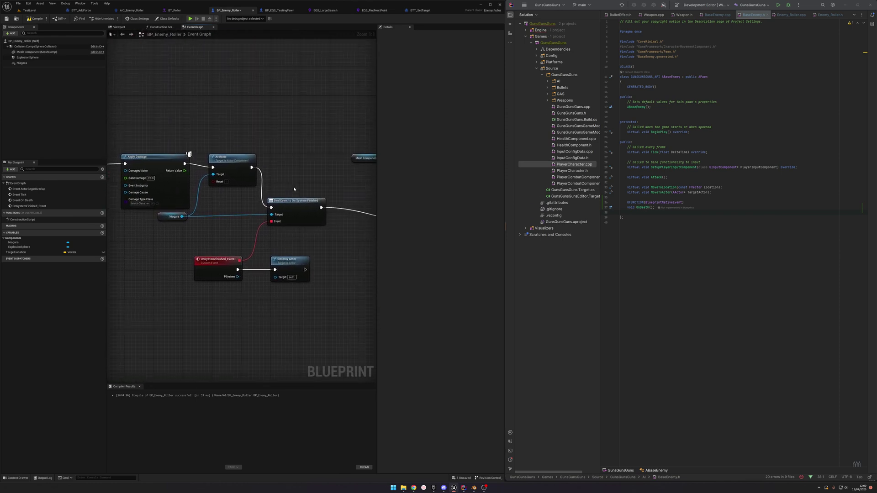
right_drag(344, 182, 326, 164)
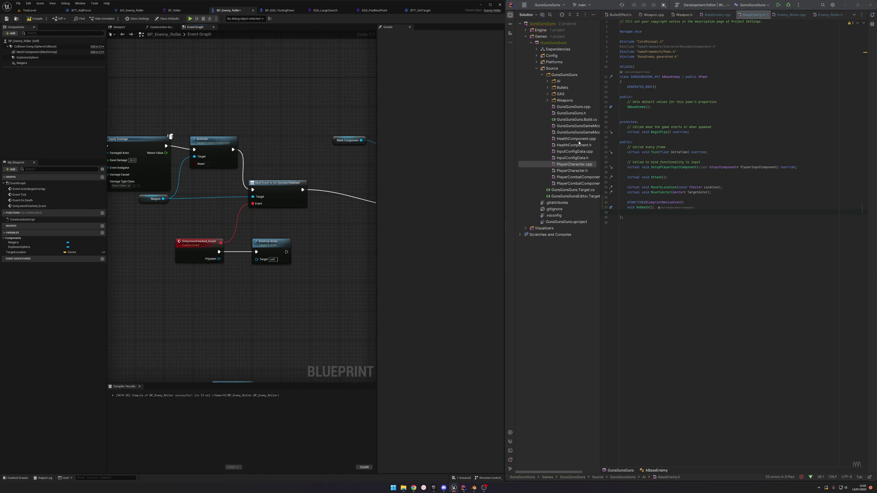
Step: Review the health property declarations in PlayerCharacter.h as a reference and return to BaseEnemy.h
double_click(572, 171)
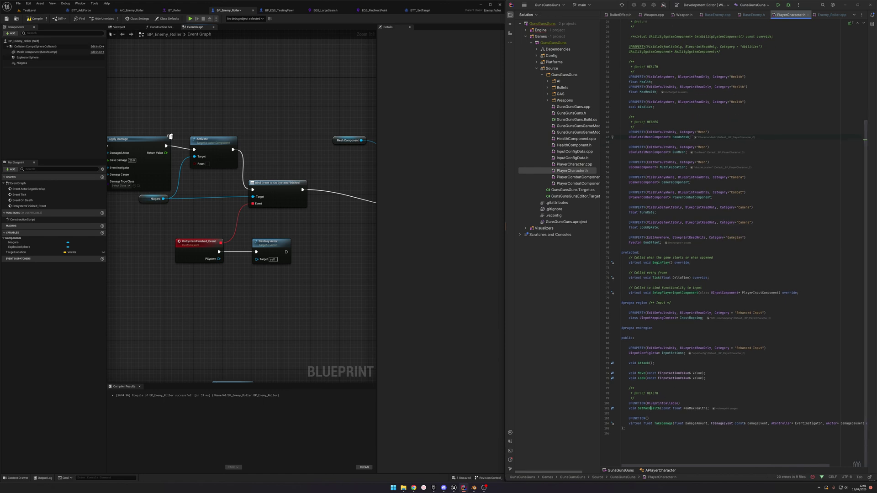
scroll(698, 242, up, 3)
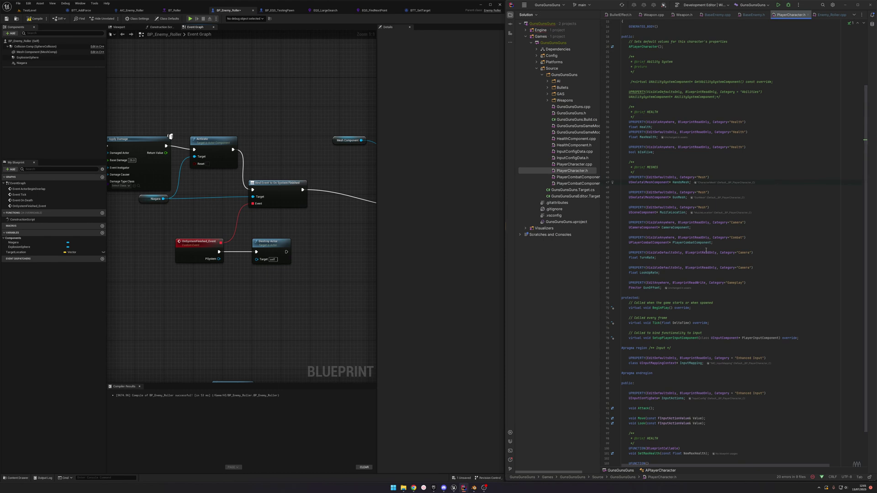
scroll(705, 250, up, 5)
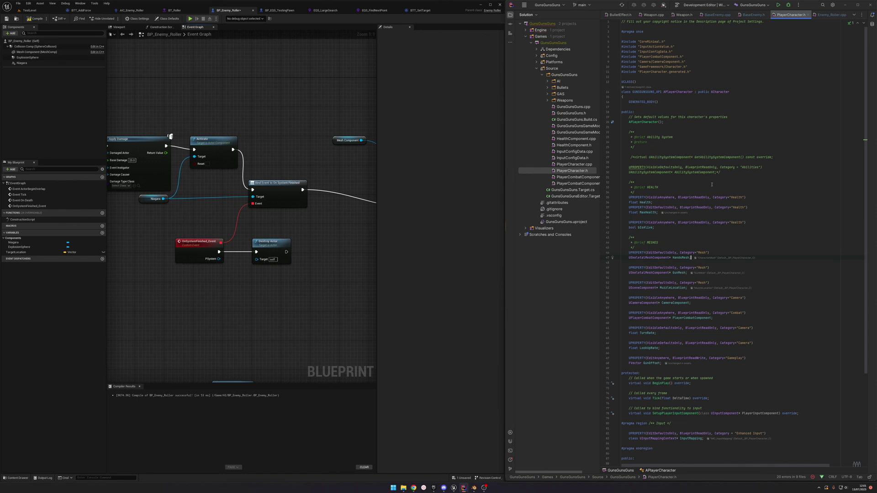
click(750, 15)
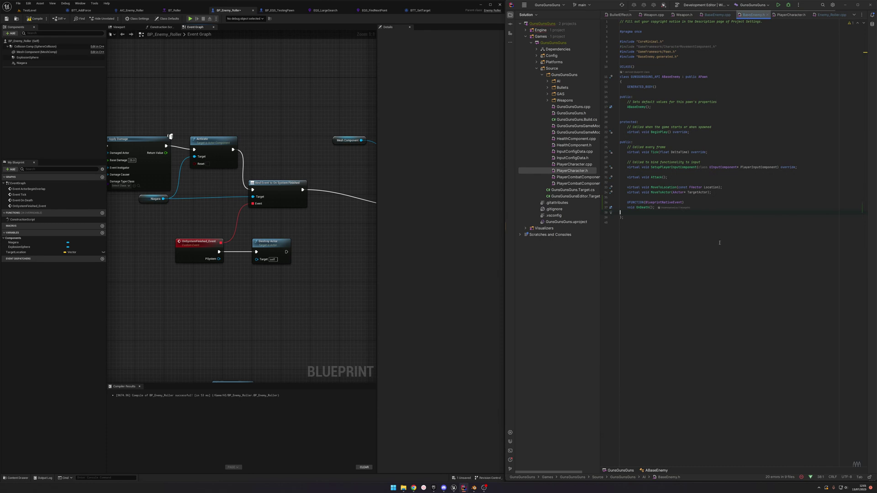
Step: Add a UPROPERTY macro with EditDefaultsOnly and Category="Base Stats" beneath the ABaseEnemy constructor declaration
click(716, 132)
click(669, 107)
key(Return)
key(Return)
text(UP)
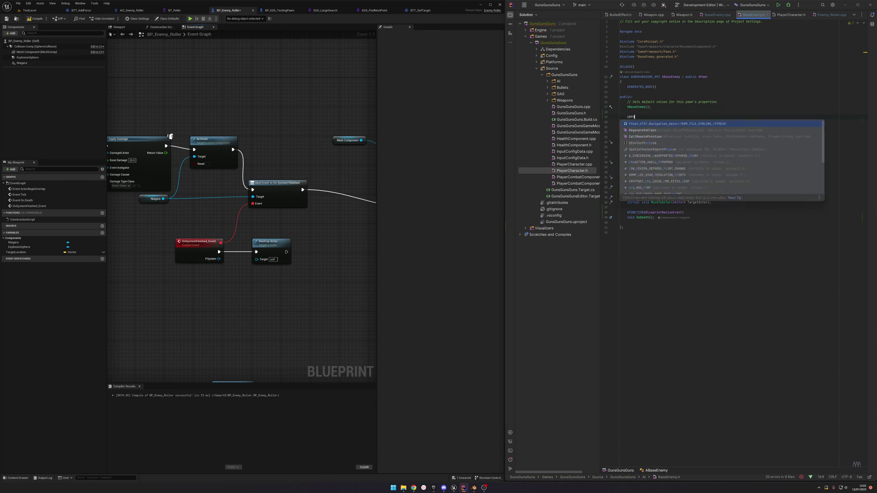
text(ROPERTY()
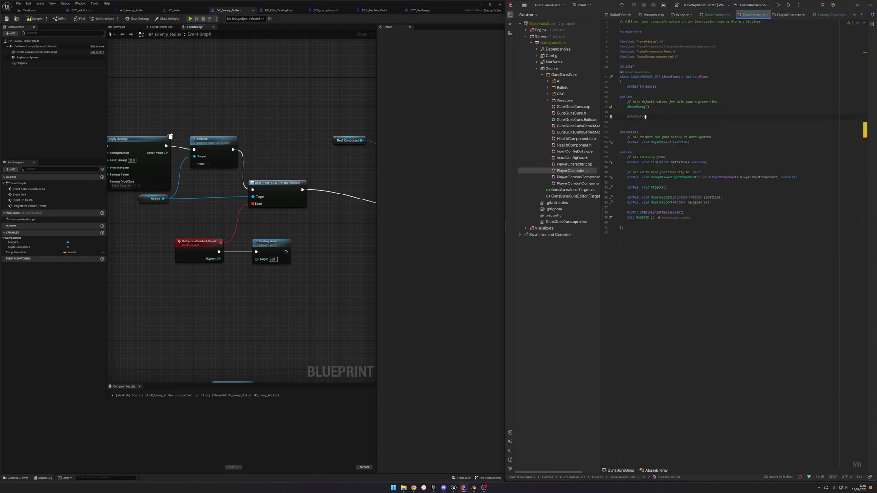
text(Edi)
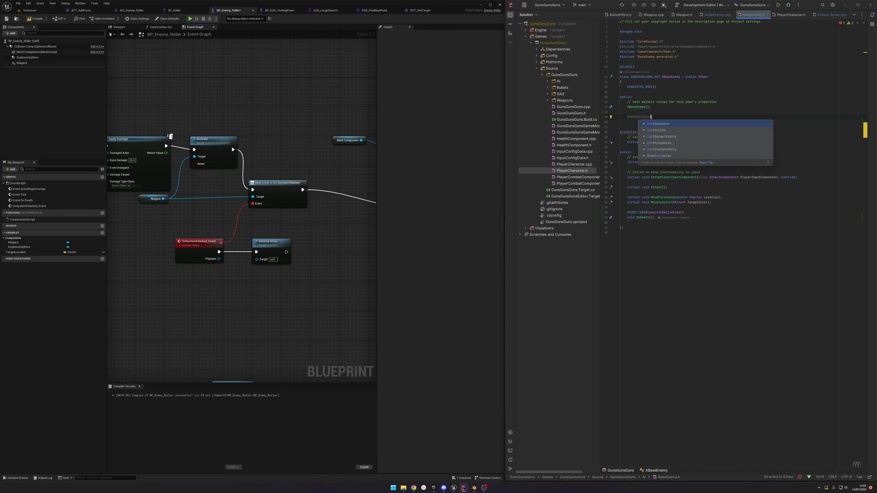
key(Return)
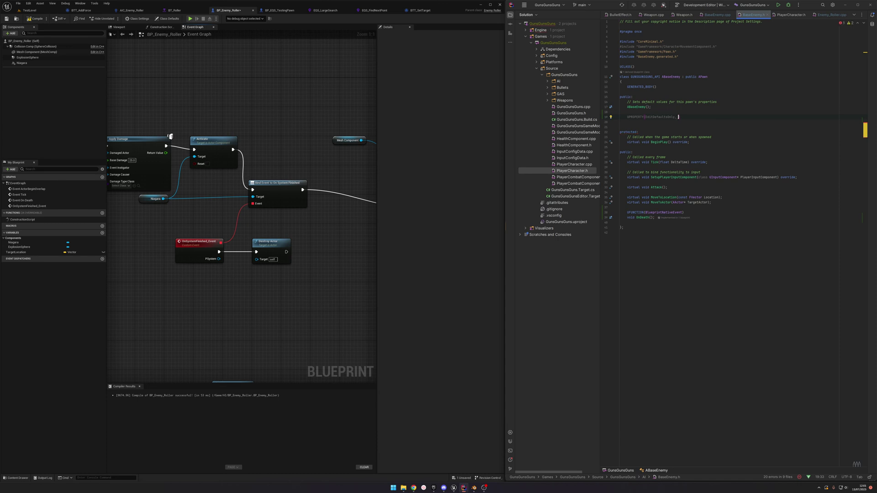
text(, Category=TEXT)
key(BackSpace)
key(BackSpace)
key(BackSpace)
key(BackSpace)
text("Base Stats)
Step: Declare a float variable named Health under the Base Stats UPROPERTY
key(End)
key(Return)
text(Playe)
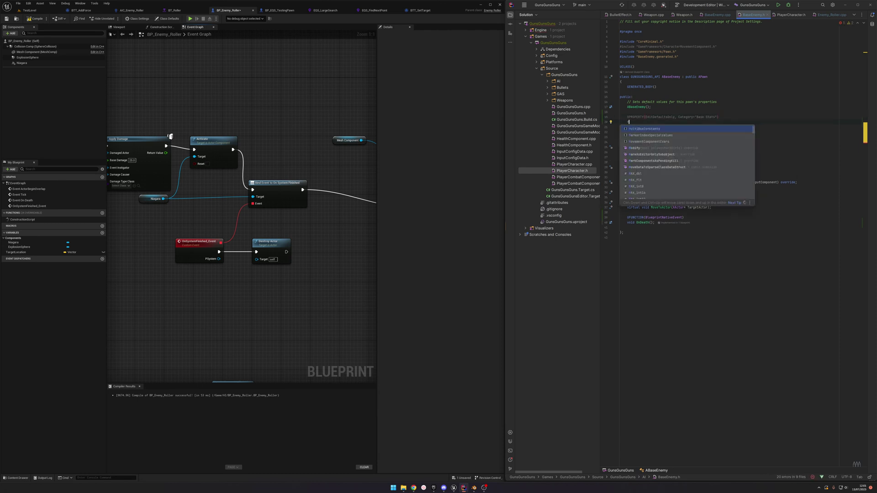
key(BackSpace)
key(BackSpace)
key(BackSpace)
key(BackSpace)
key(BackSpace)
key(BackSpace)
key(BackSpace)
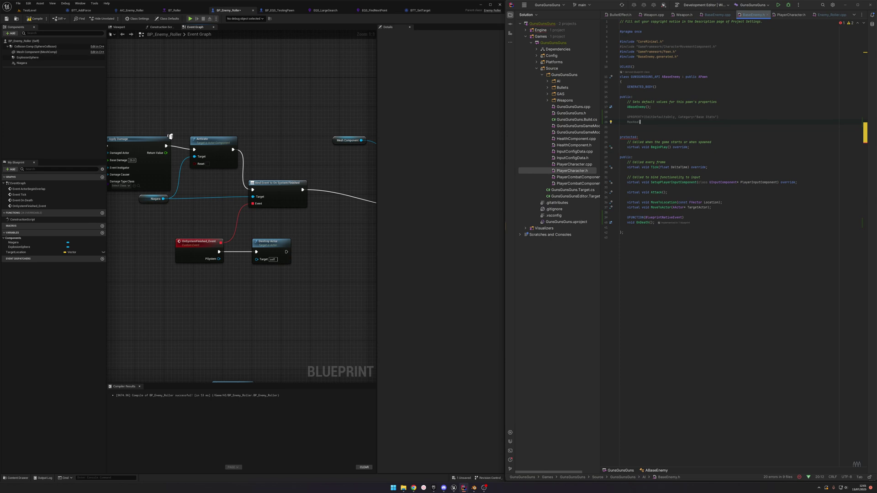
text(float )
text(Health;)
Step: Duplicate the Health property with its UPROPERTY line and rename the copy MaxHealth
drag(711, 120, 730, 112)
key(ctrl+c)
key(ctrl+v)
key(ctrl+v)
double_click(645, 132)
text(MaxHea)
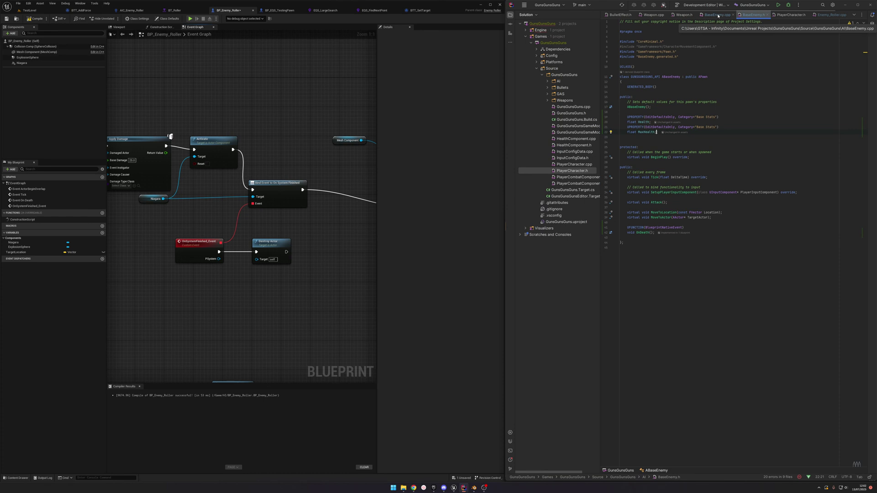
Step: Set MaxHealth = 50 in the ABaseEnemy constructor in BaseEnemy.cpp
click(718, 15)
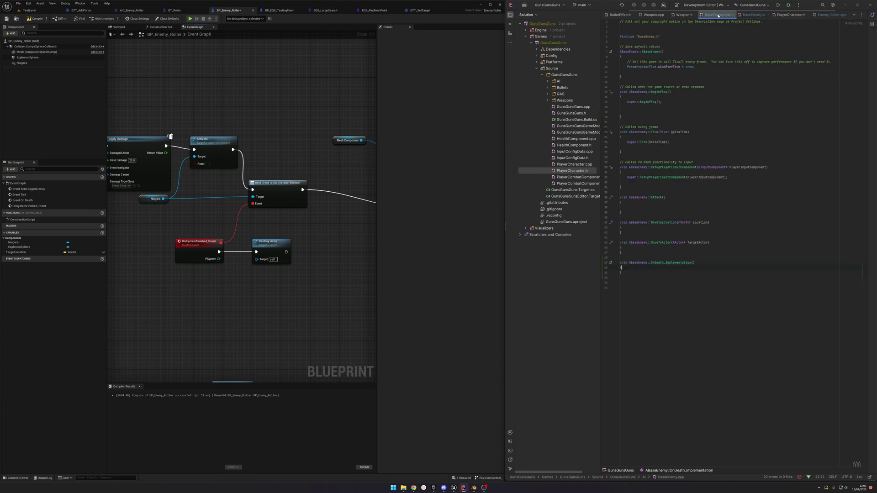
click(701, 69)
key(Return)
key(Return)
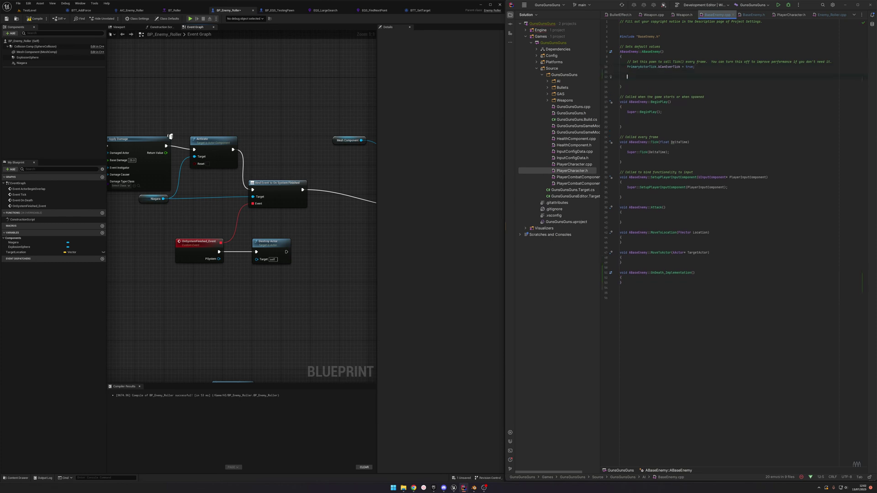
text(MaxHea)
key(Return)
text(= 50;)
Step: Initialise Health = MaxHealth in ABaseEnemy::BeginPlay after the Super call
click(668, 114)
key(Down)
key(Return)
text(Health)
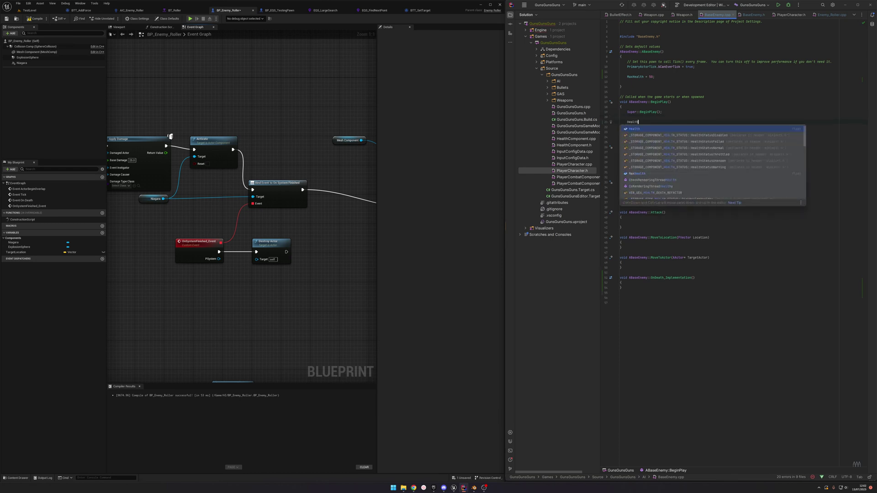
text( = Max)
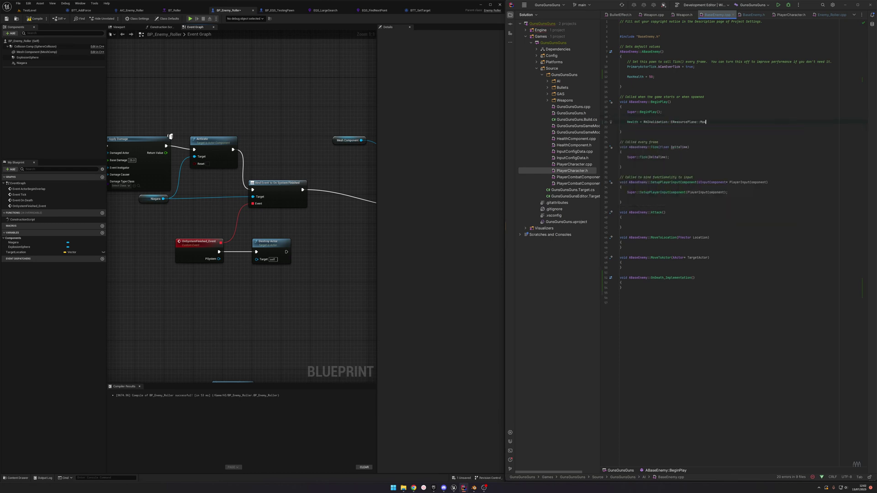
text(Health;)
click(662, 141)
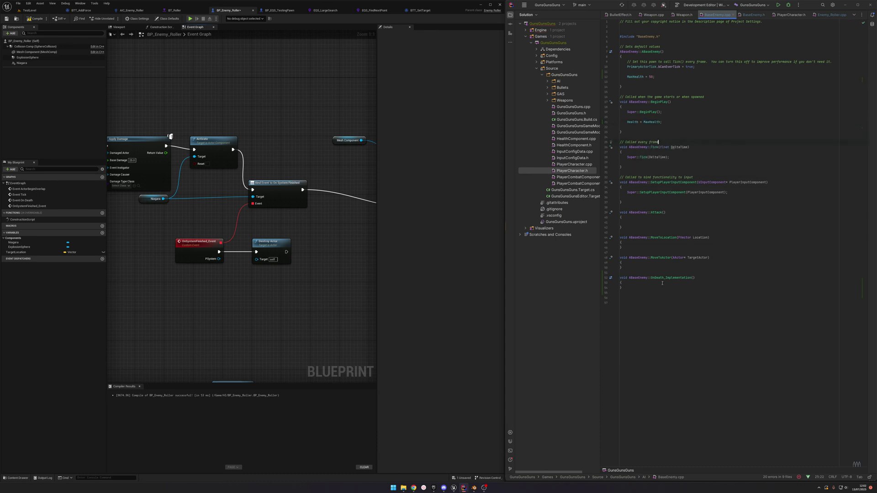
Step: Copy the TakeDamage UFUNCTION declaration from PlayerCharacter.h into BaseEnemy.h beneath OnDeath
click(806, 16)
double_click(571, 171)
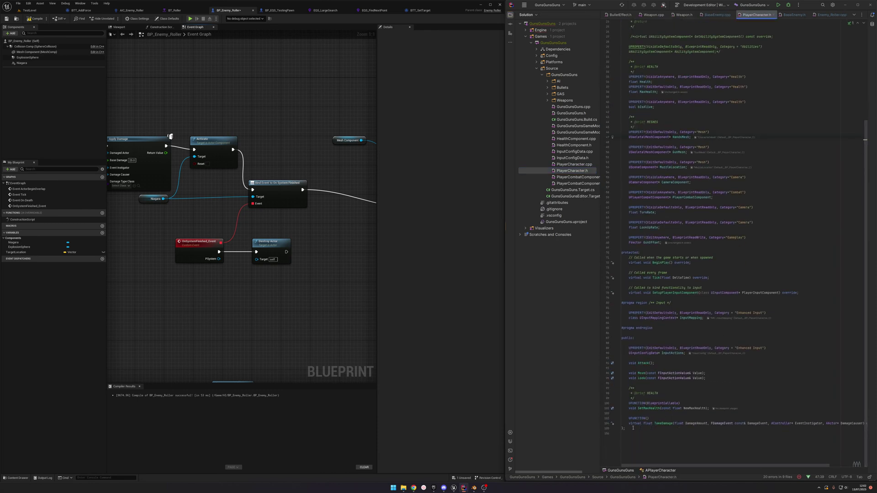
shift+click(622, 429)
click(622, 428)
shift+click(630, 418)
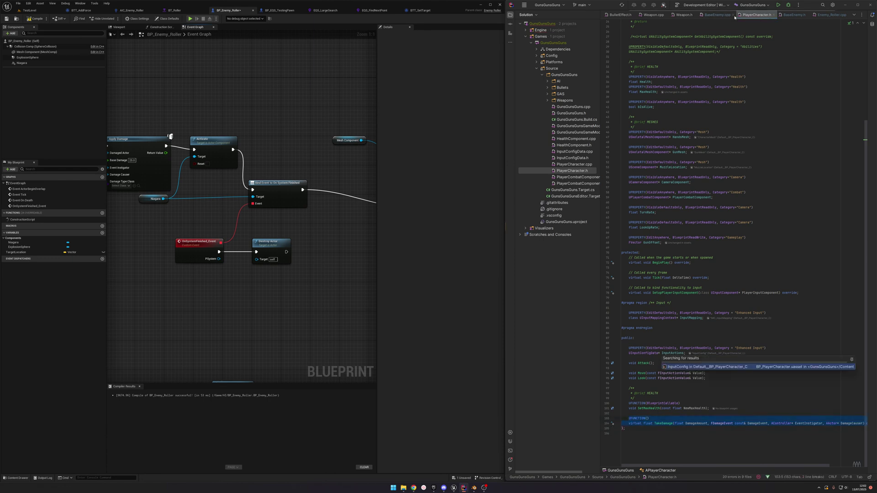
click(779, 15)
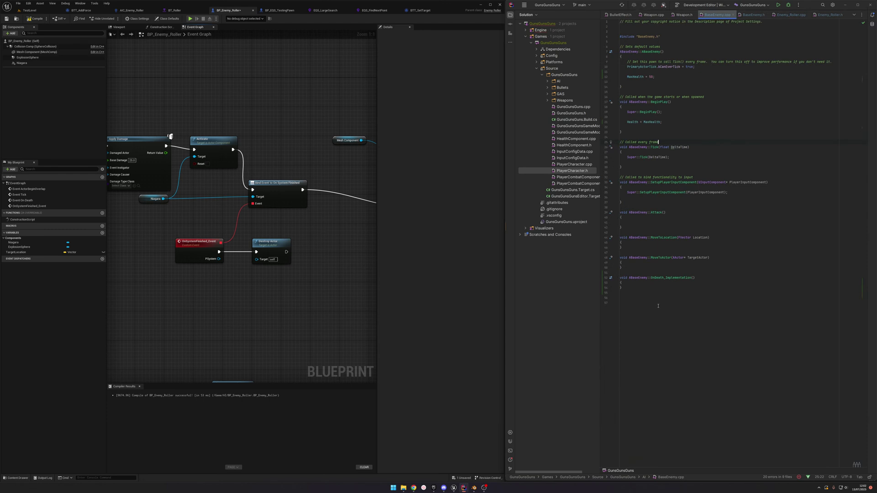
click(753, 15)
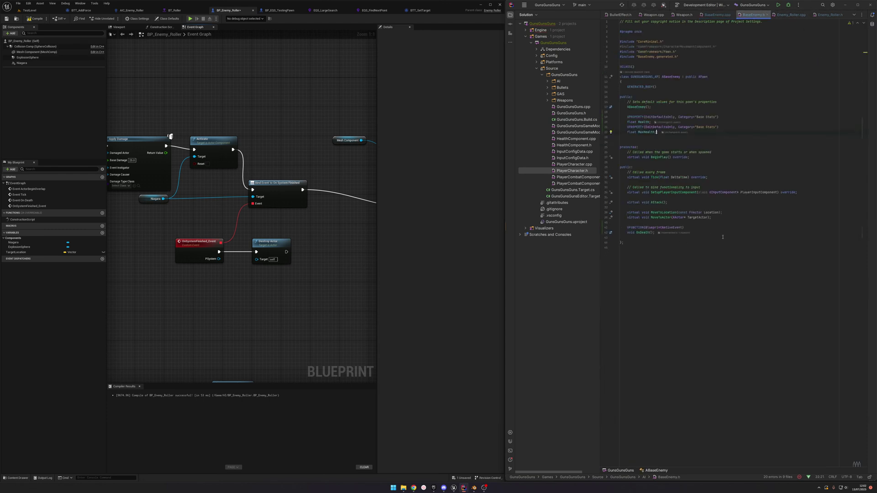
click(696, 233)
key(Return)
Step: Generate the TakeDamage definition in BaseEnemy.cpp from its new declaration
click(659, 247)
key(alt+Return)
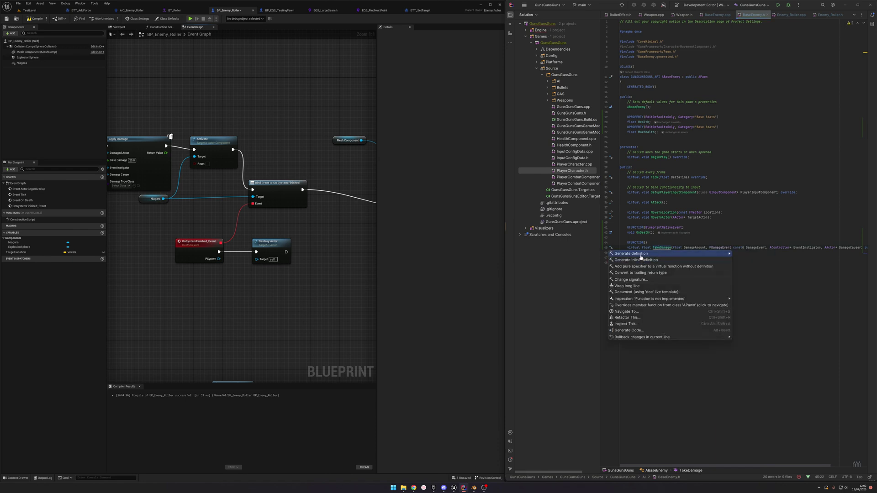
click(633, 253)
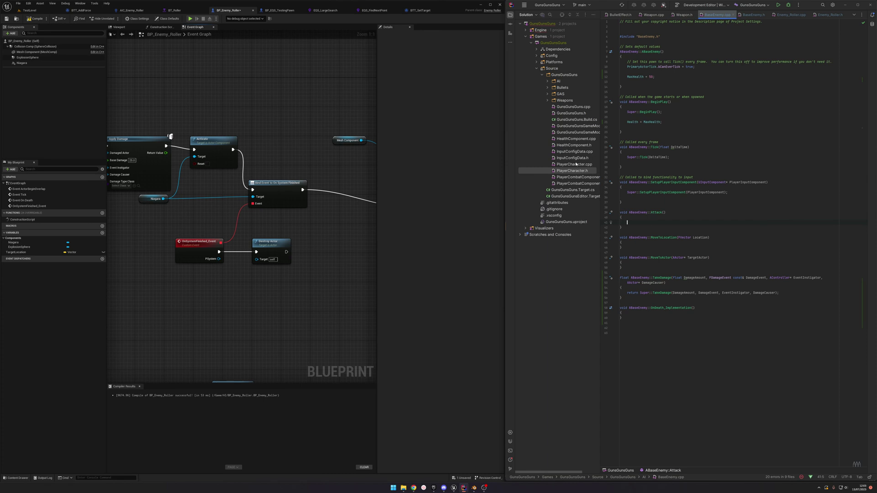
Step: Copy the Health subtraction and zero-health check from PlayerCharacter.cpp's TakeDamage into ABaseEnemy::TakeDamage, above its return statement
double_click(578, 177)
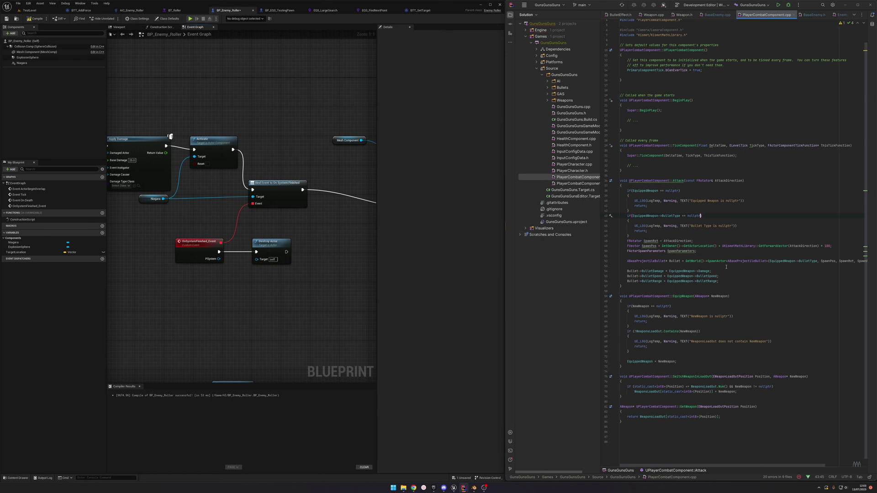
click(795, 15)
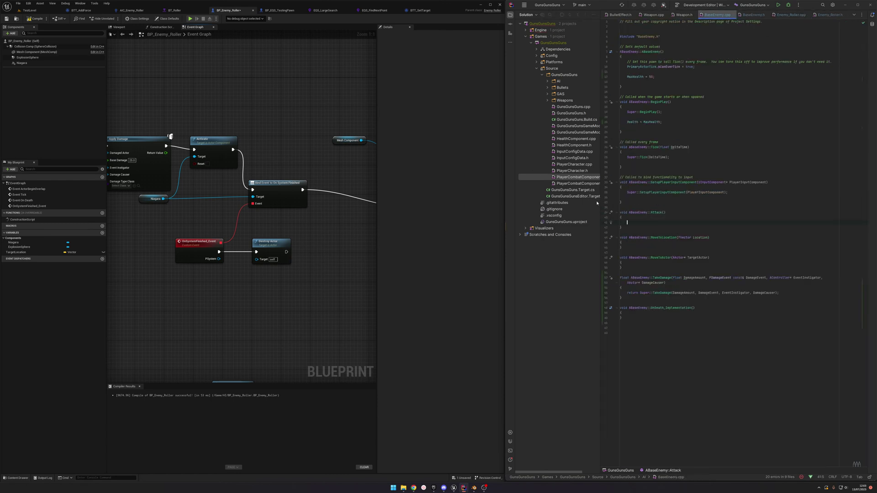
double_click(577, 165)
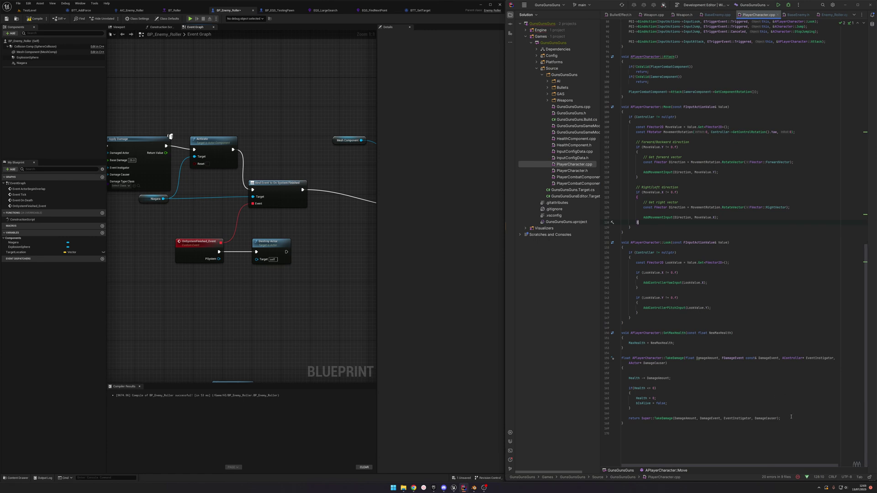
drag(677, 395, 721, 372)
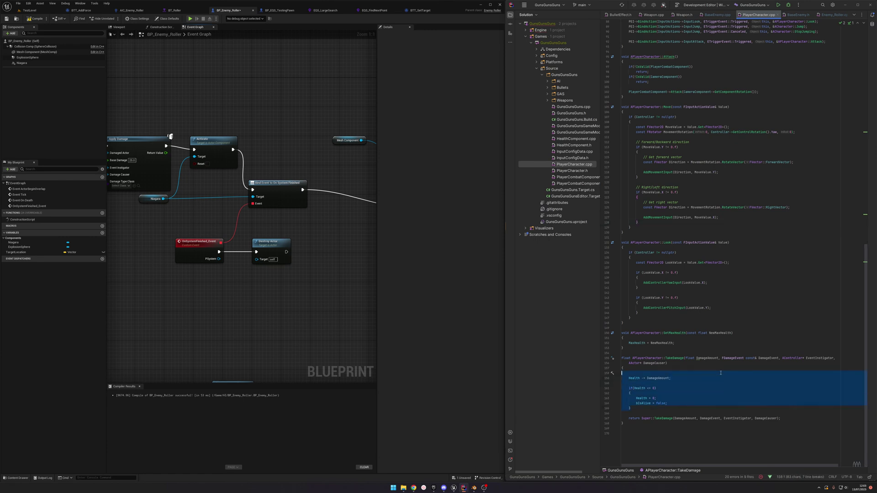
click(778, 15)
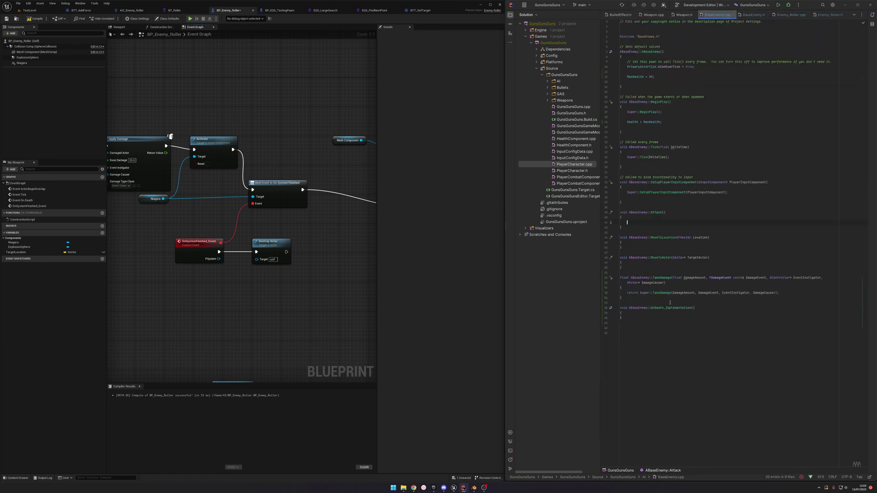
key(ctrl+v)
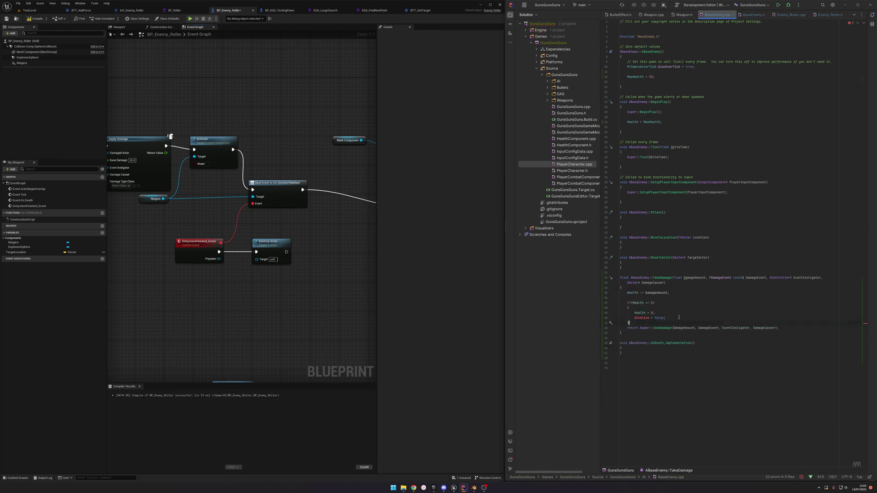
key(Return)
drag(670, 318, 677, 314)
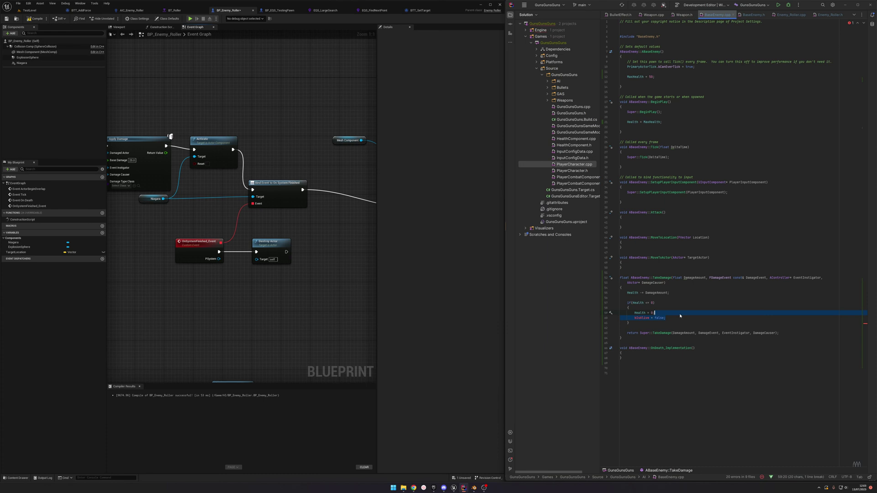
Step: In BP_Enemy_Roller's Event Graph, move the Play Sound at Location node farther from Event ActorBeginOverlap to make room
right_drag(299, 227, 452, 257)
right_drag(235, 211, 210, 382)
drag(263, 178, 338, 174)
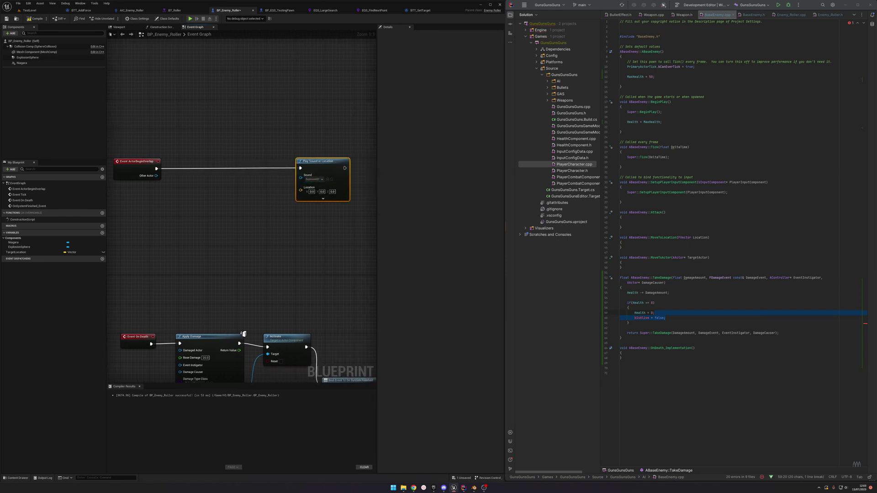
right_drag(156, 173, 236, 173)
drag(236, 169, 266, 185)
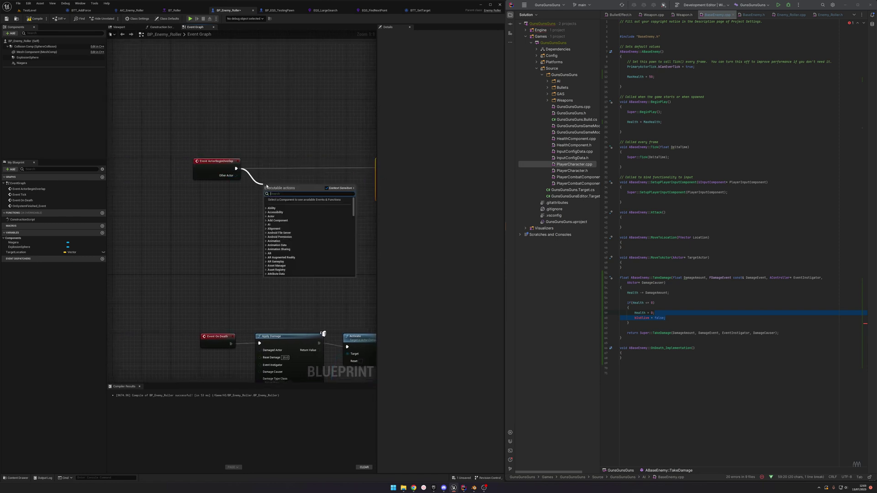
text(has)
key(Escape)
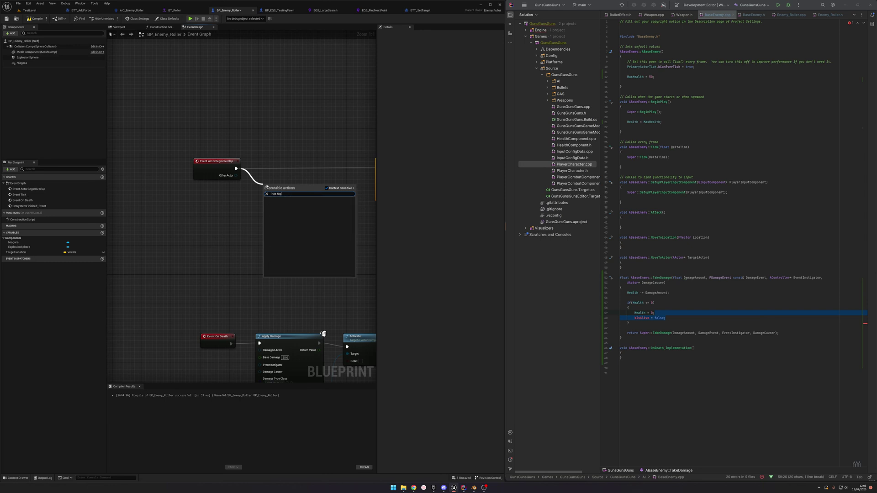
Step: Add an Actor Has Tag node fed by the overlap event's Other Actor, with Tag set to Player
drag(236, 175, 256, 195)
text(has tag)
click(269, 212)
text(Player)
Step: Add a Branch conditioned on Actor Has Tag's return value and run it from Event ActorBeginOverlap
right_drag(285, 117, 200, 94)
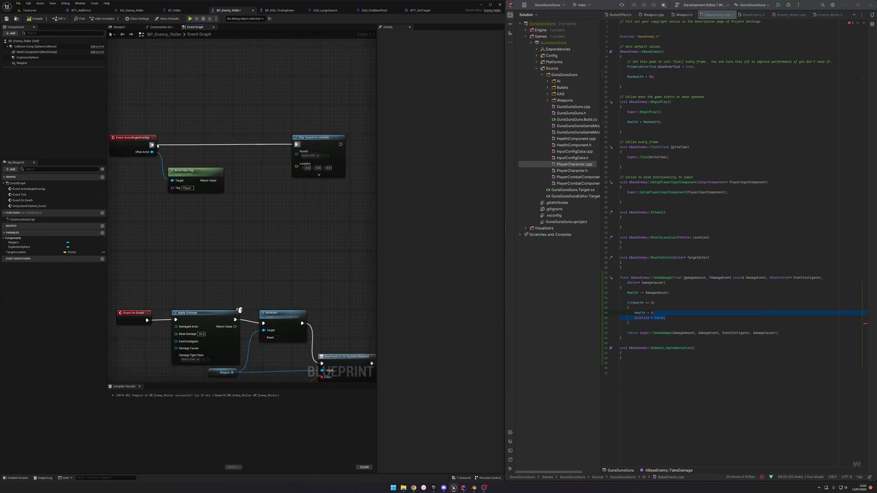
drag(219, 180, 238, 145)
text(branch)
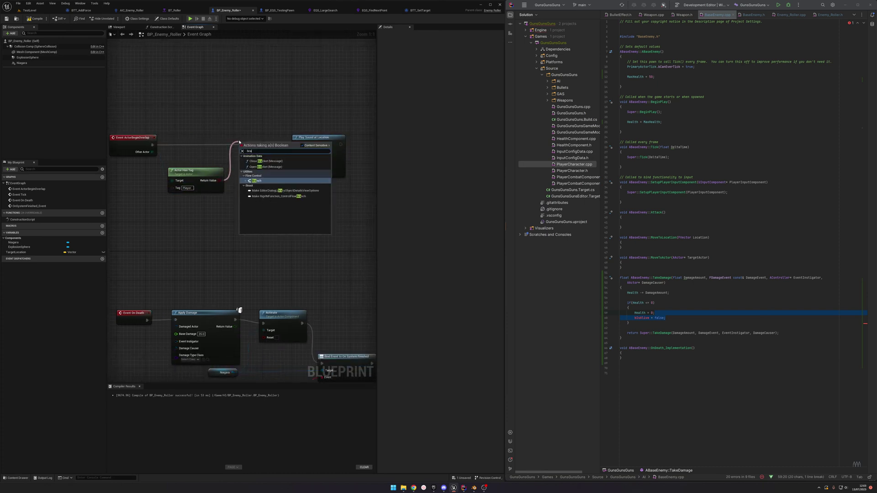
key(Return)
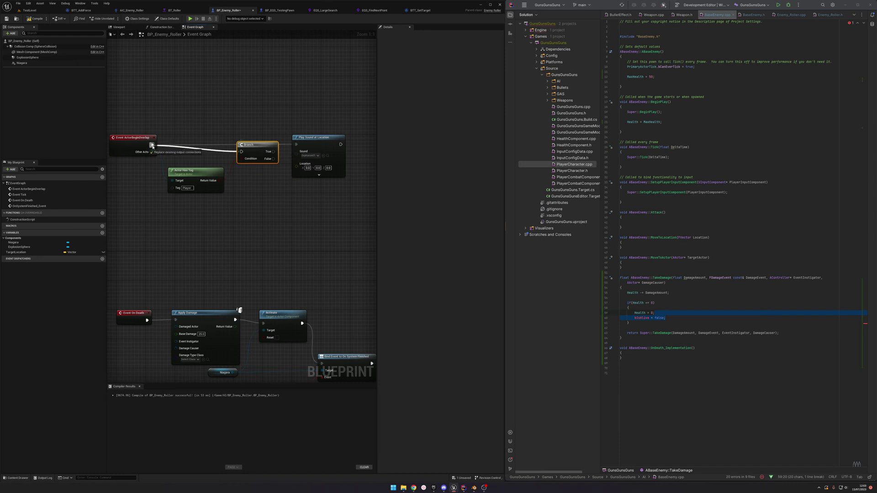
drag(273, 151, 252, 141)
Step: Move the Play Sound at Location node below the Branch and disconnect its execution input
right_drag(281, 183, 281, 144)
drag(328, 118, 317, 188)
alt+click(285, 176)
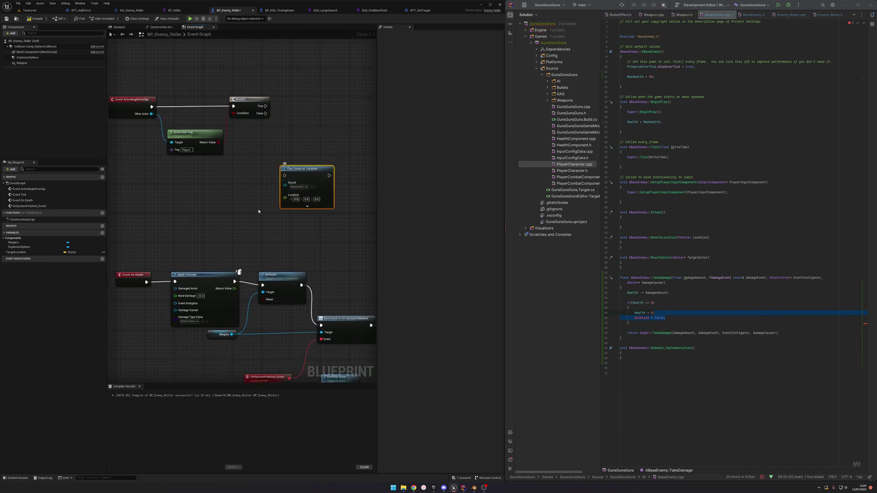
Step: Place the Play Sound at Location node between Event On Death and Apply Damage and wire it into that execution chain
right_drag(234, 231, 244, 159)
scroll(246, 160, down, 4)
right_drag(296, 180, 207, 151)
drag(236, 147, 150, 222)
drag(143, 172, 177, 172)
click(205, 136)
right_drag(207, 136, 292, 148)
drag(277, 110, 211, 173)
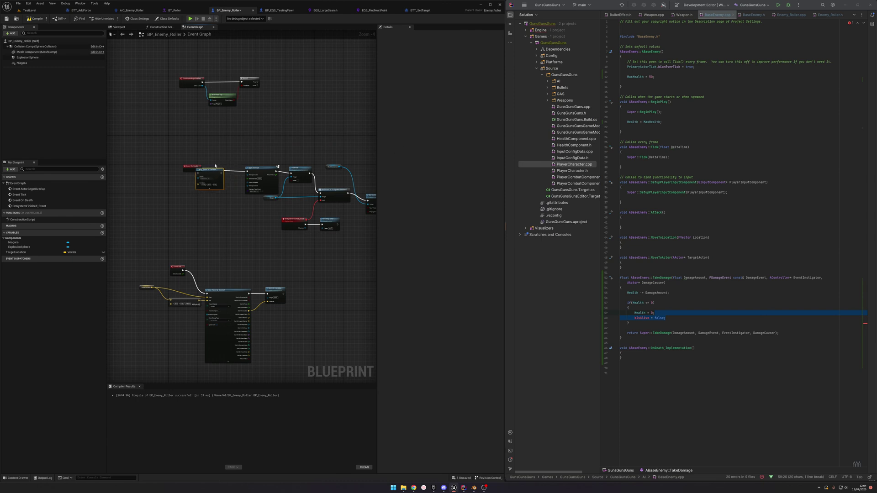
scroll(223, 149, up, 4)
right_drag(200, 172, 215, 170)
drag(213, 190, 248, 188)
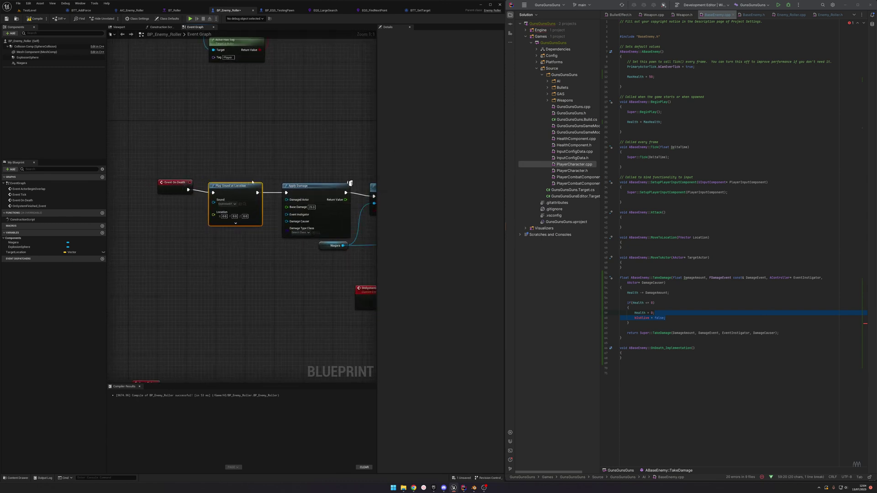
Step: Search the actions available from the Branch's True output for an On Death call
click(302, 104)
right_drag(301, 82, 251, 199)
drag(255, 133, 303, 123)
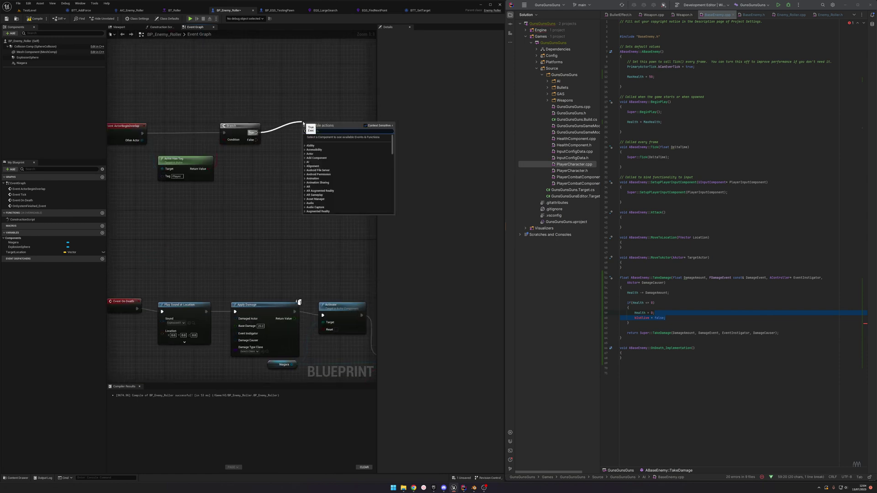
text(o)
key(BackSpace)
text(o)
key(BackSpace)
text(on)
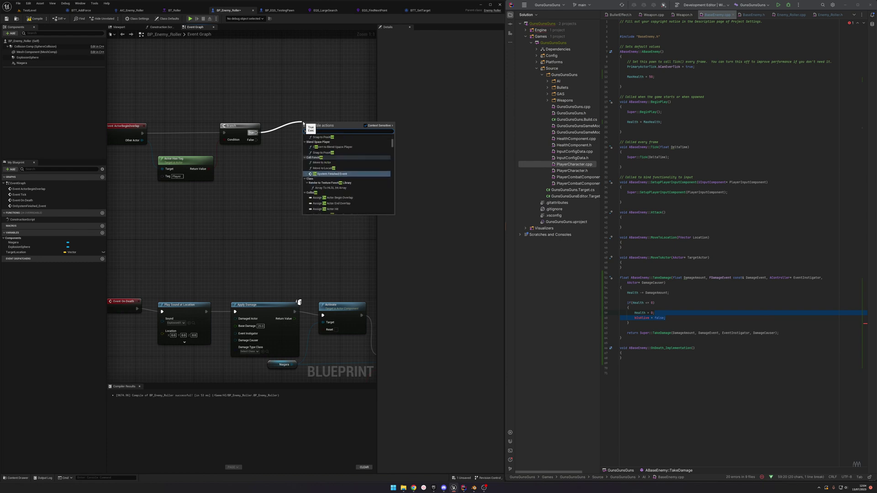
key(BackSpace)
key(BackSpace)
text(on dea)
key(Escape)
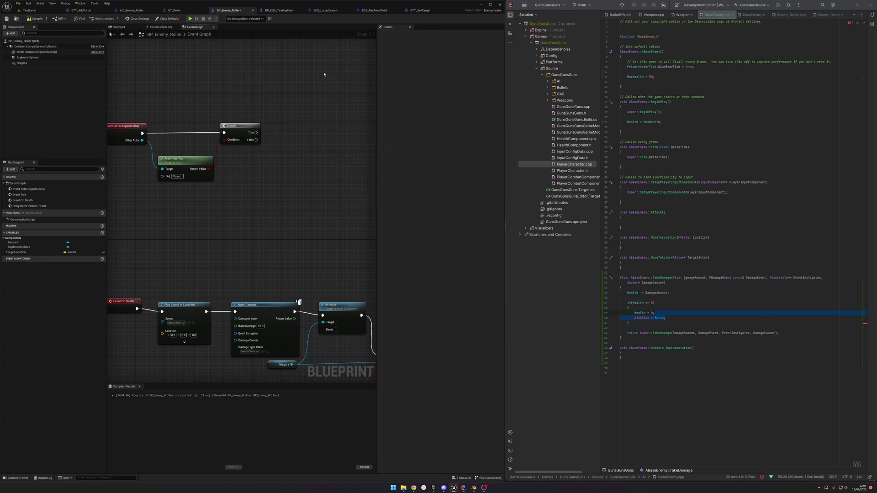
drag(256, 132, 327, 132)
text(deal)
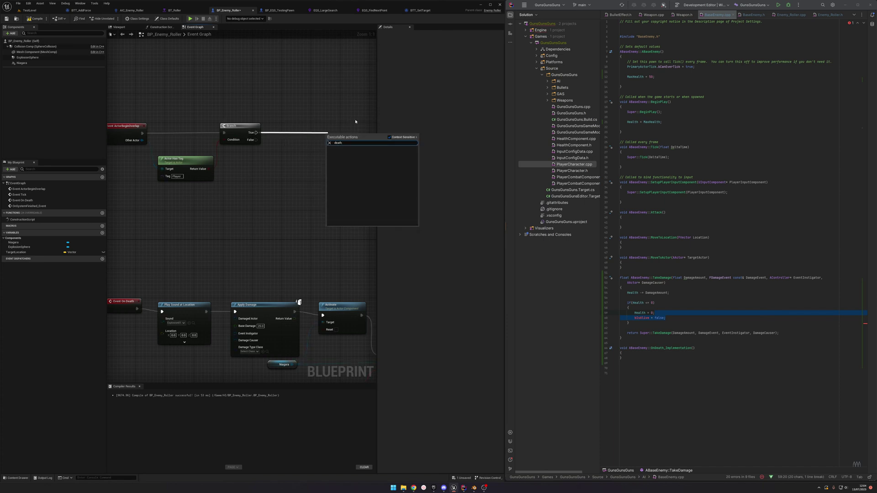
key(Escape)
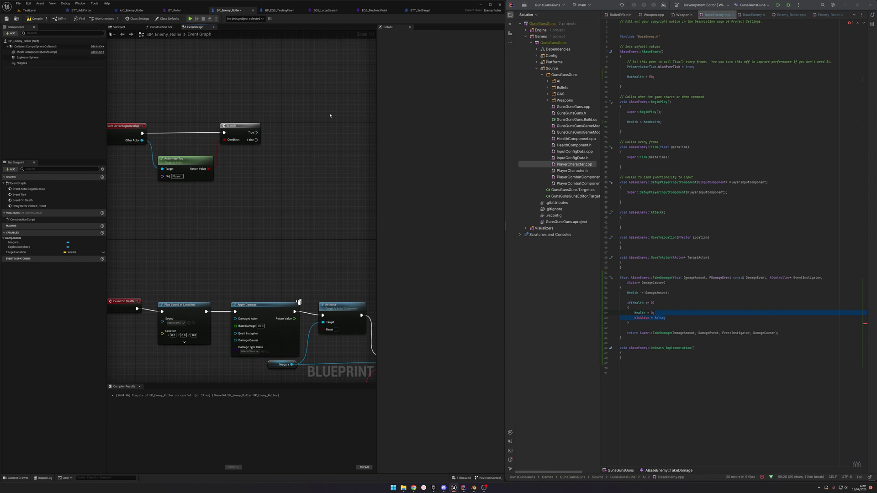
Step: Try an Add Event Trigger Section node on the Branch's True output, chosen from the event actions, and undo it
drag(256, 132, 300, 132)
text(eve)
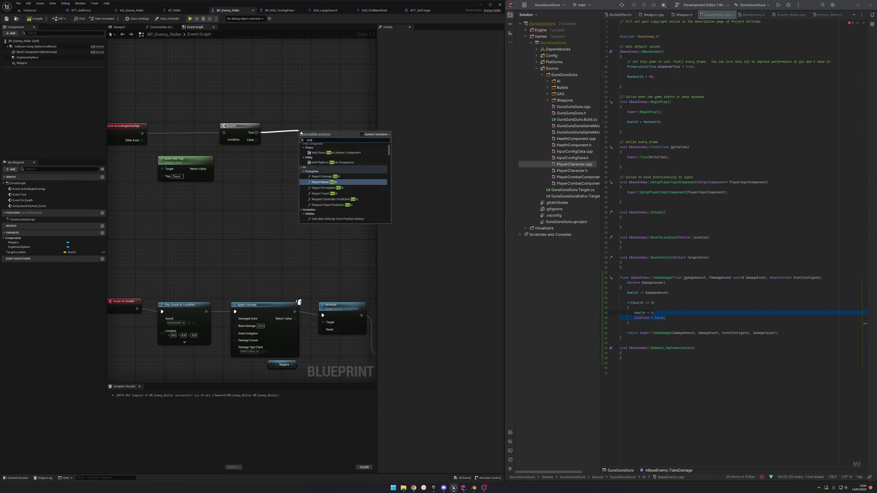
text(nt)
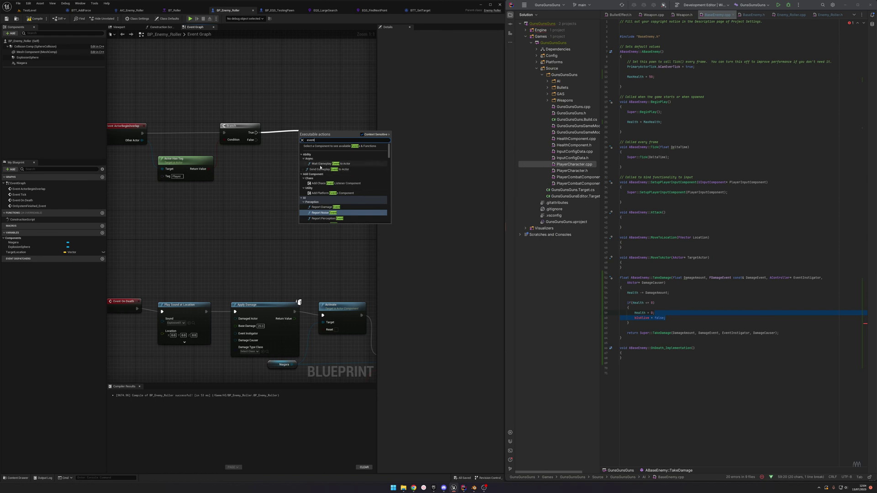
scroll(358, 187, down, 3)
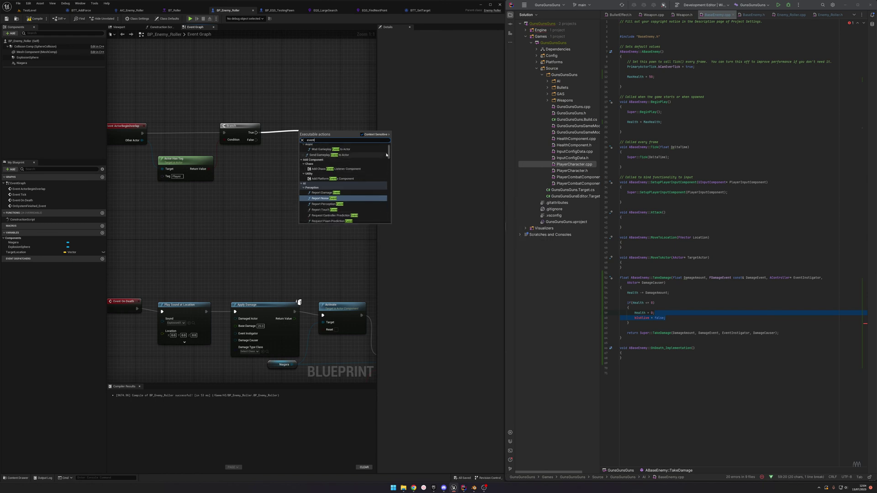
scroll(389, 157, down, 3)
drag(389, 157, 394, 221)
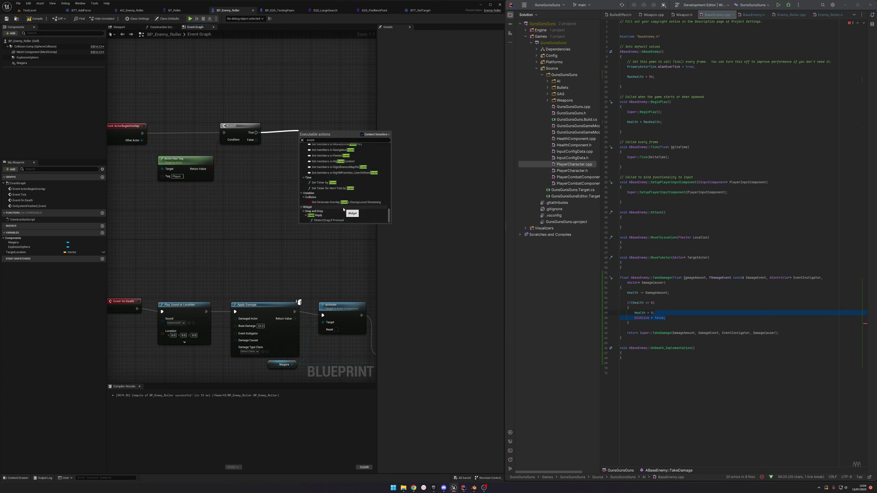
scroll(343, 209, up, 6)
scroll(348, 204, up, 5)
scroll(349, 207, up, 5)
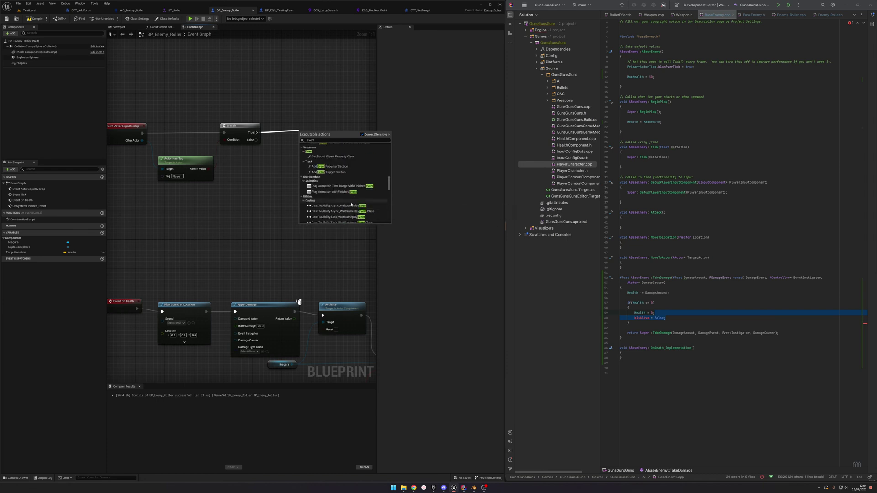
scroll(351, 205, up, 1)
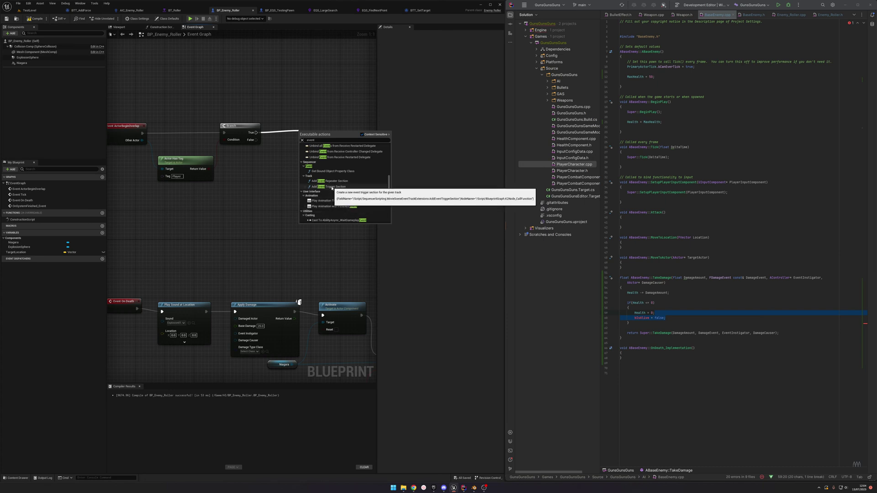
scroll(332, 188, up, 1)
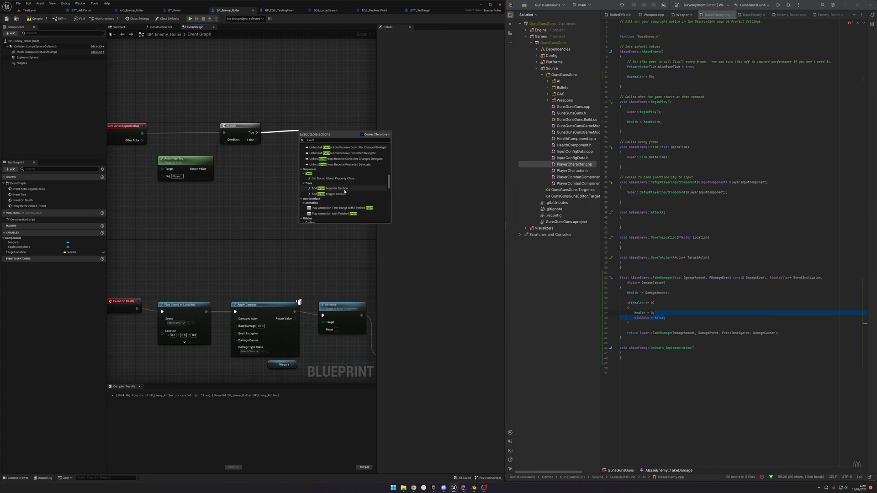
click(343, 195)
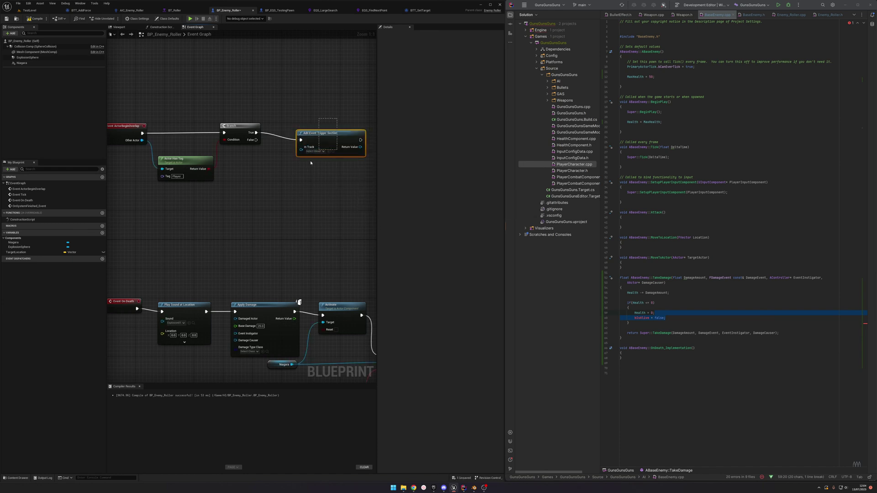
key(ctrl+z)
Step: Search the Branch's True output actions for "trigger event" and dismiss the list
drag(257, 132, 293, 133)
text(t)
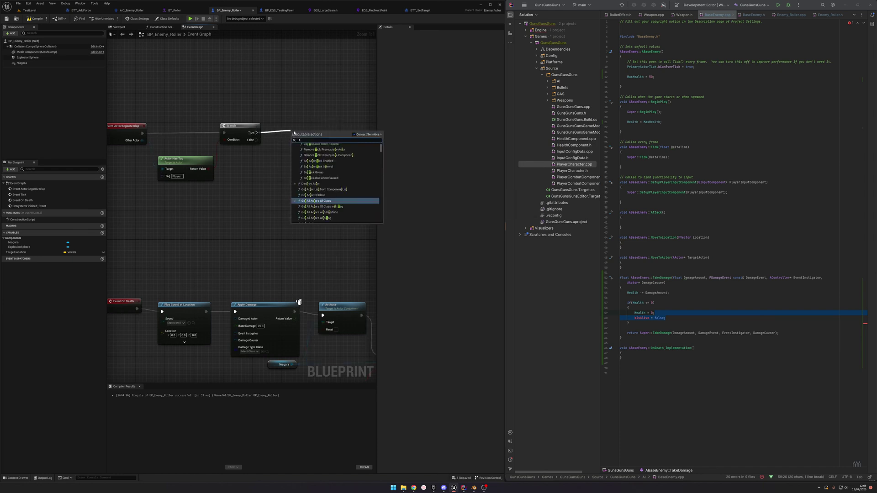
text(rigger event)
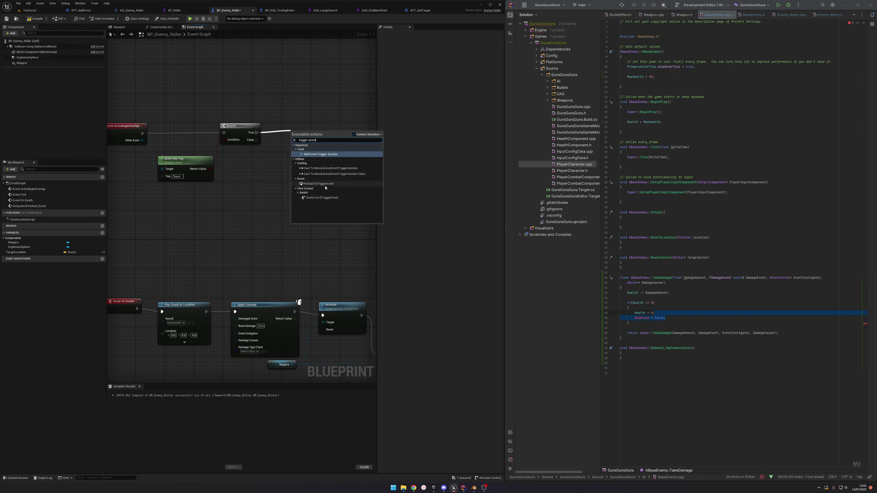
click(276, 87)
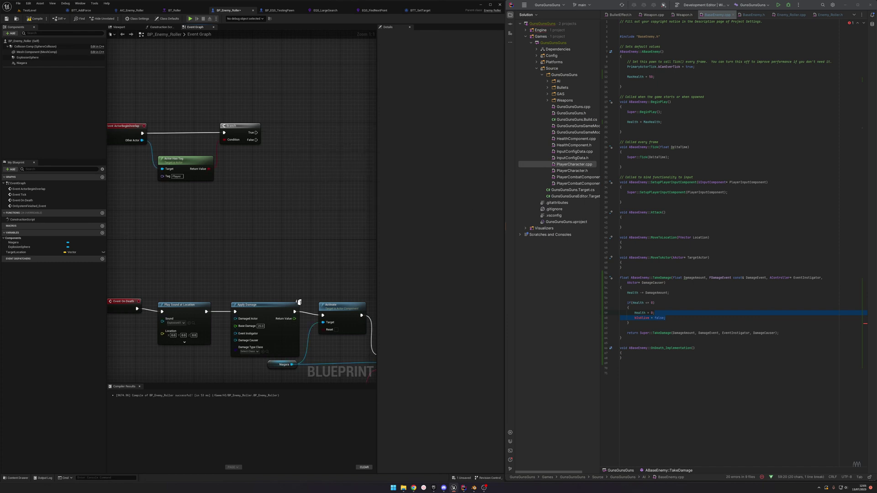